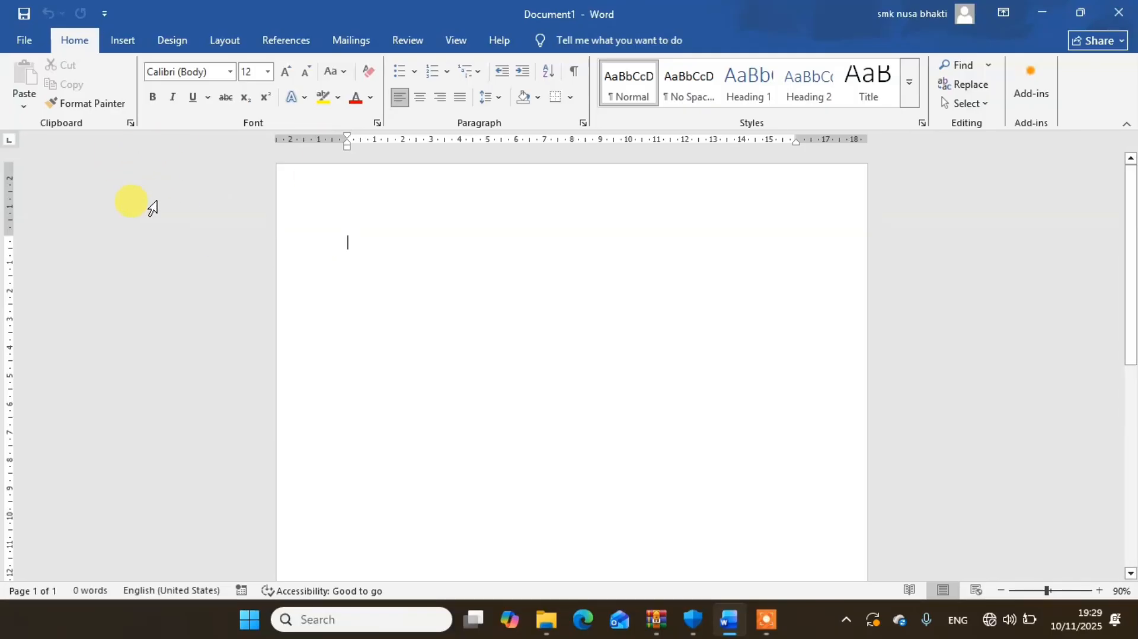
- Insert a table with three columns and six rows at the start of the blank document
click(120, 42)
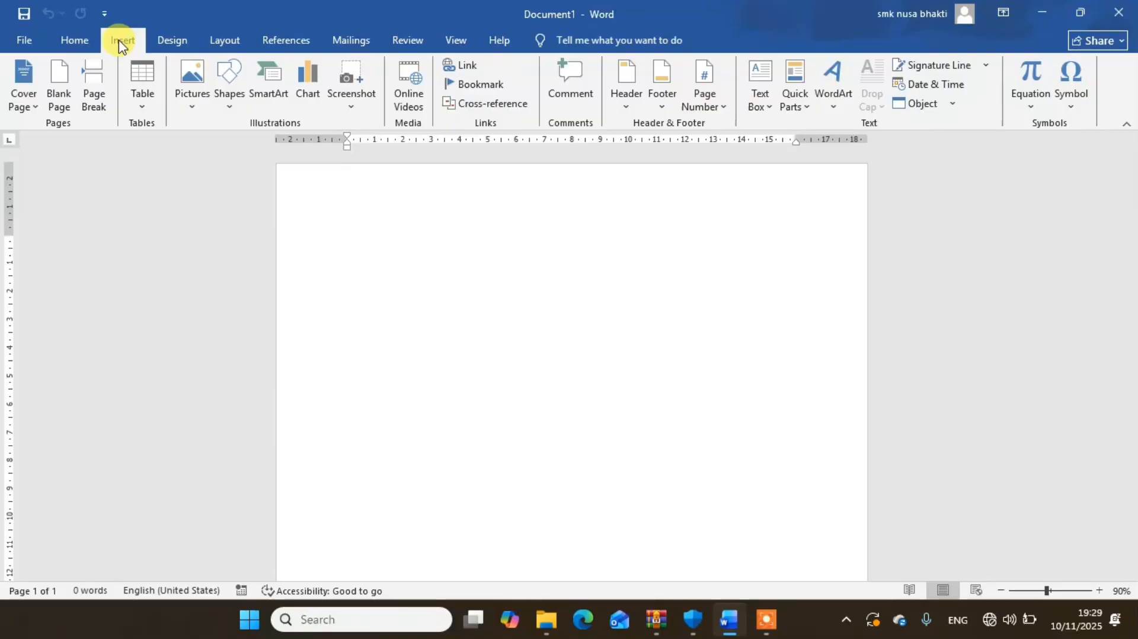
click(143, 109)
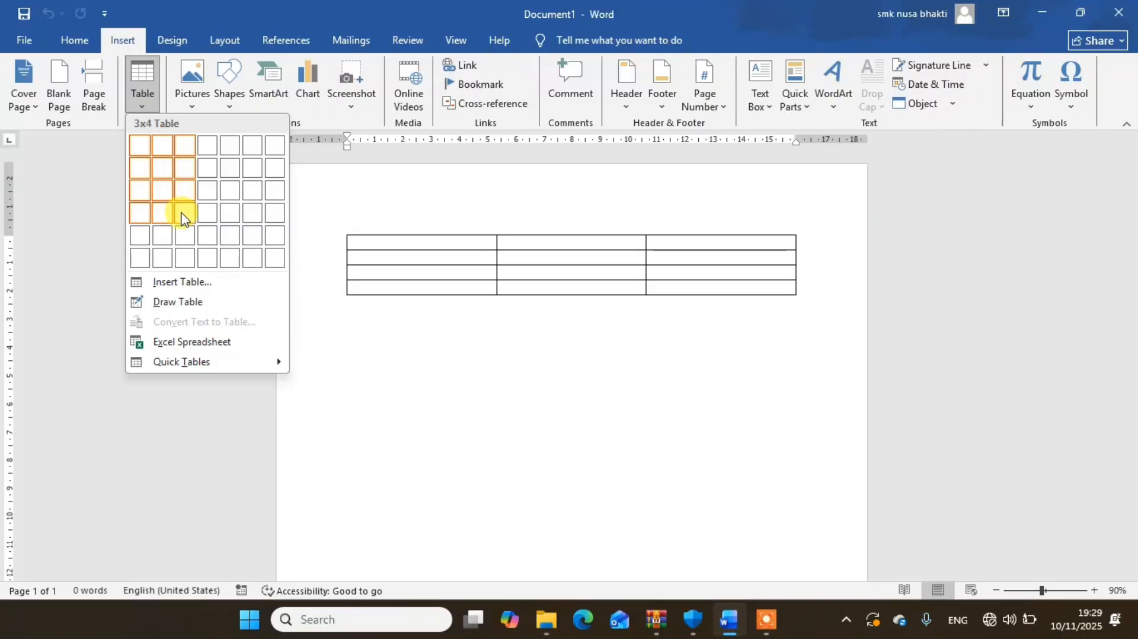
click(182, 259)
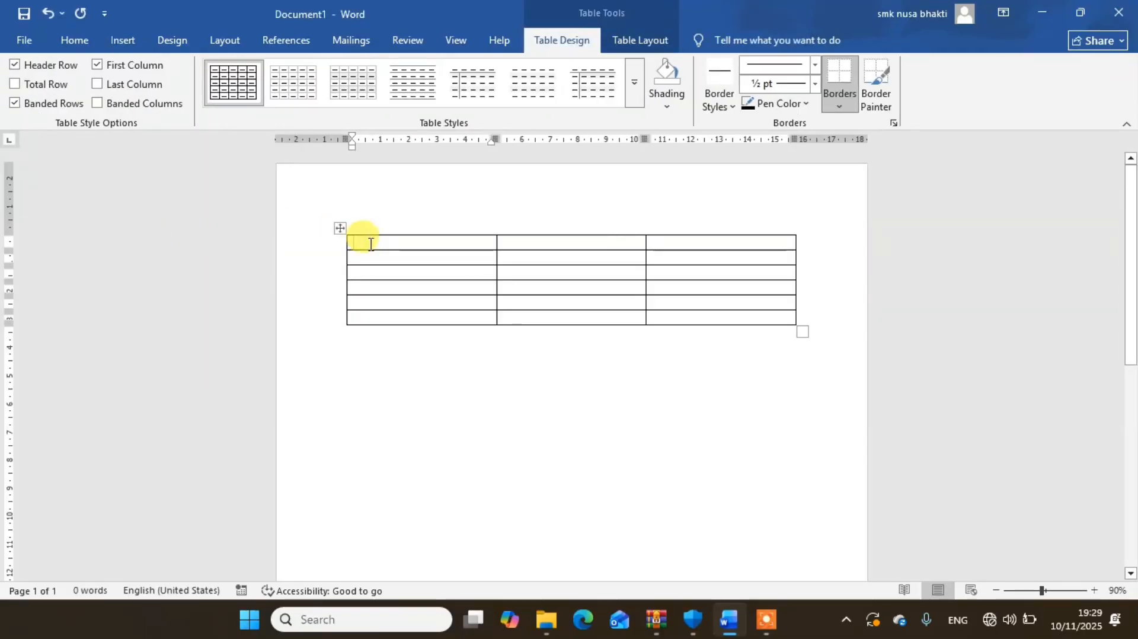
- Enter the column headings Nama, Alamat and Kota in the first row of the table
text(Nama)
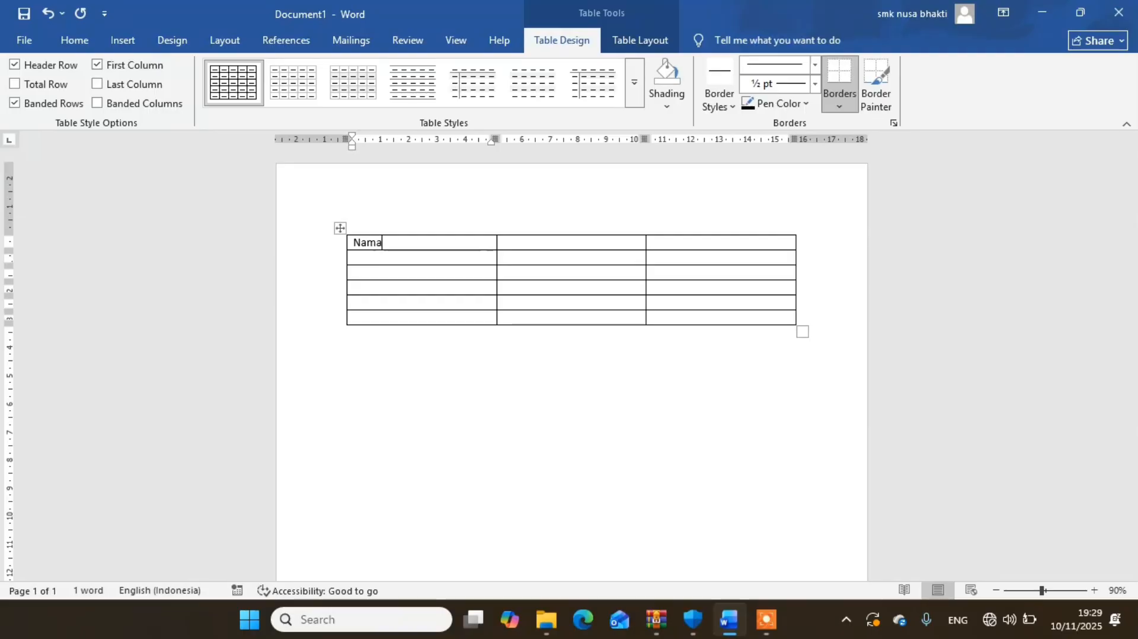
click(544, 240)
text(A)
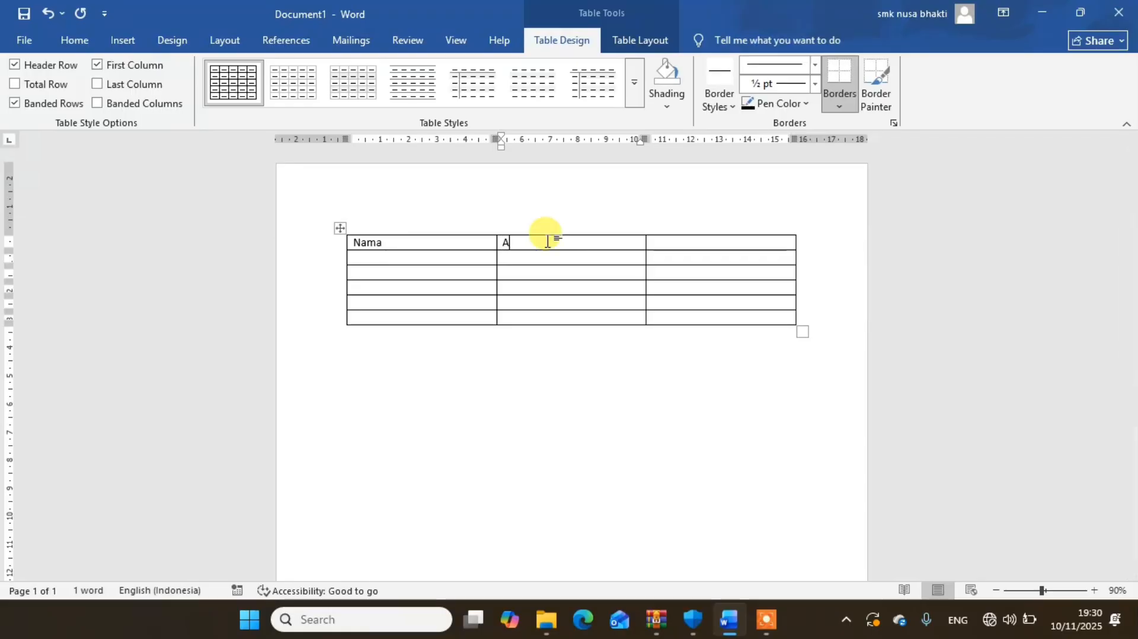
text(lamat)
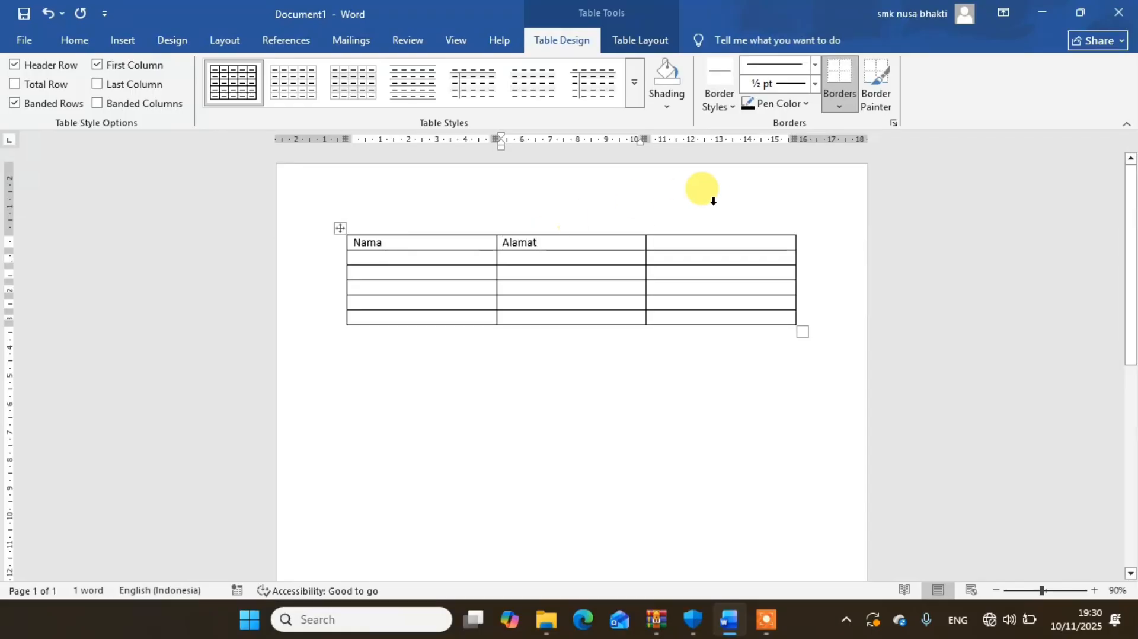
click(711, 242)
text(Kota)
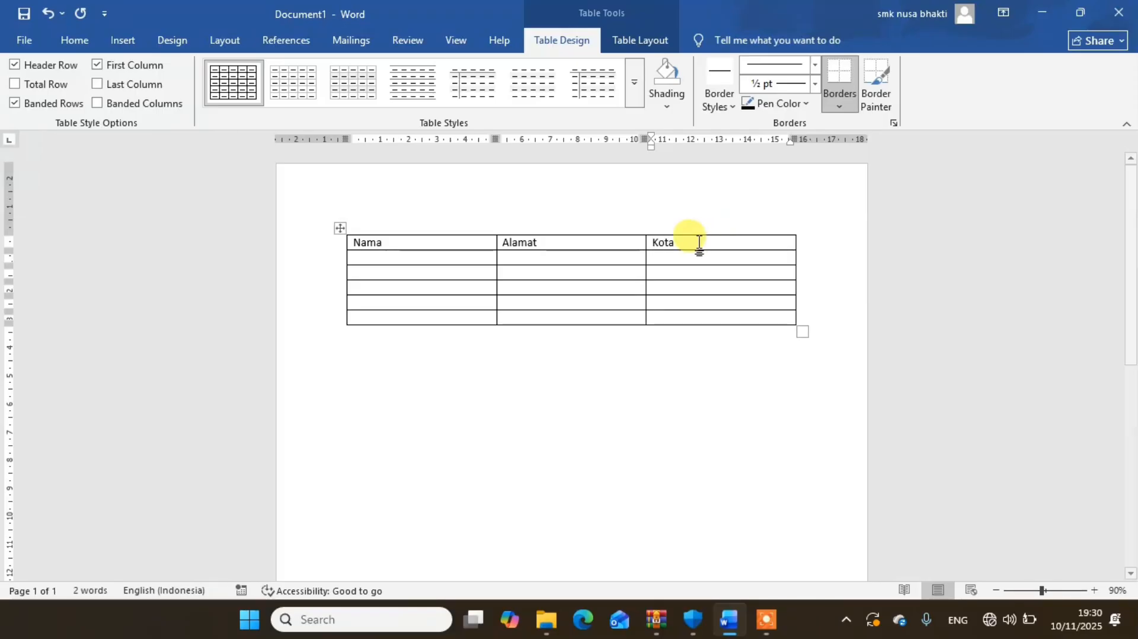
- Center the Nama, Alamat and Kota headings in the table's first row
drag(707, 243, 465, 234)
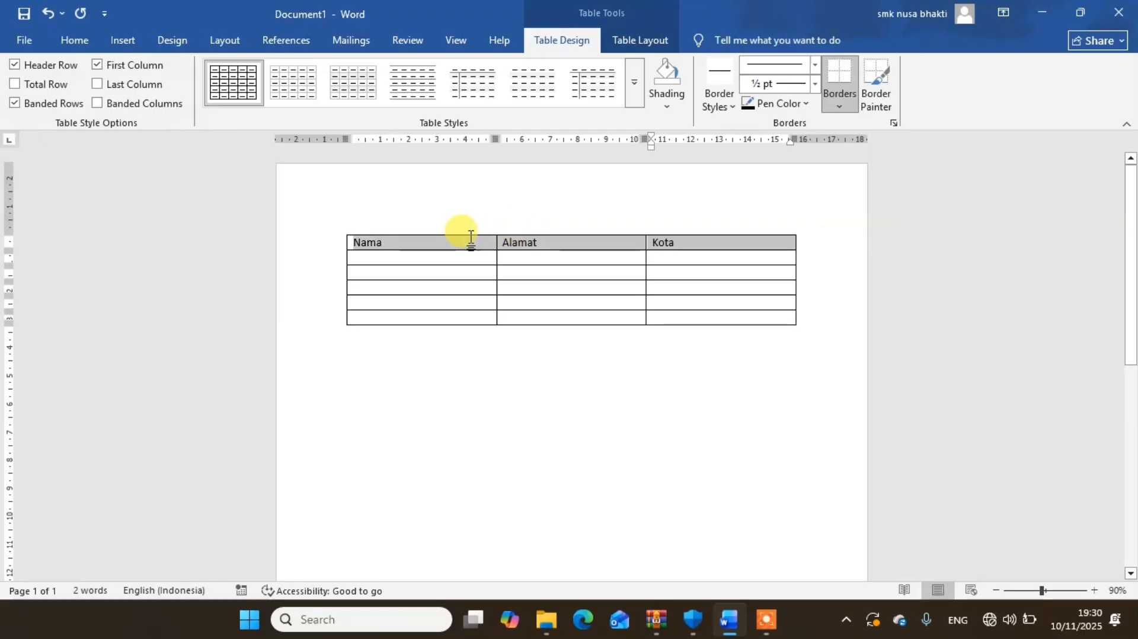
click(86, 40)
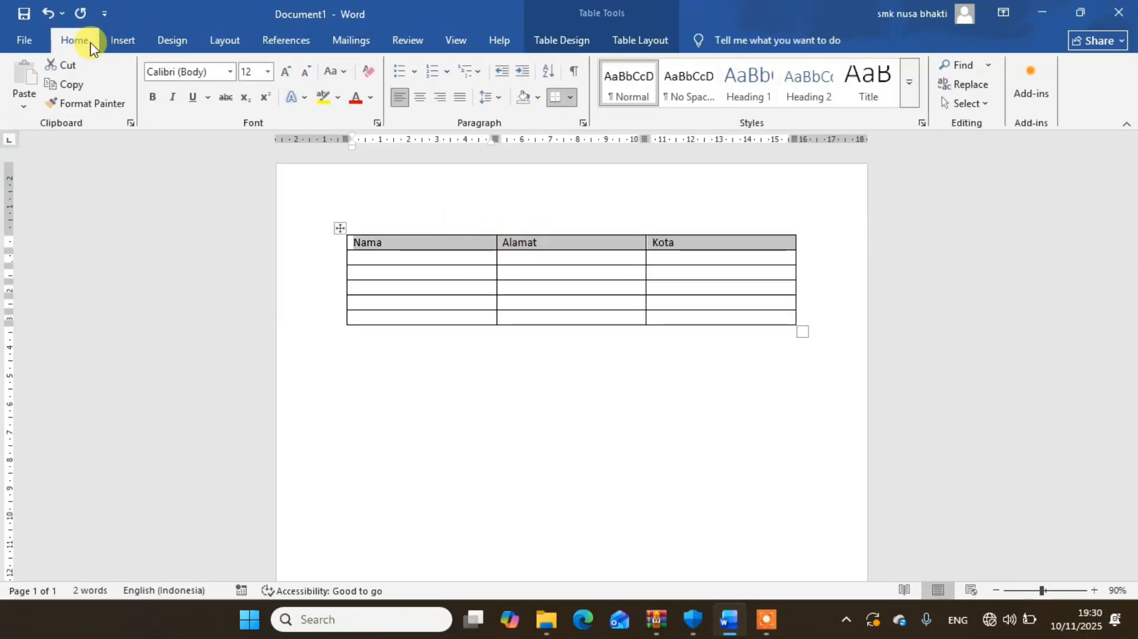
click(419, 107)
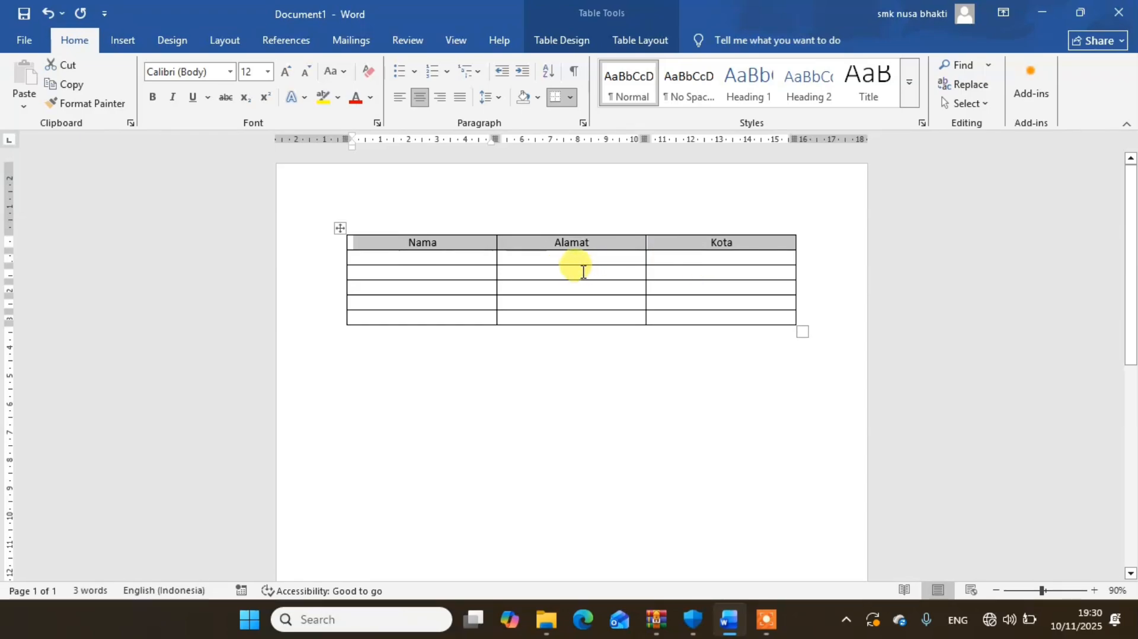
- Enter a person's full name in each of the first three rows below the Nama heading
click(444, 259)
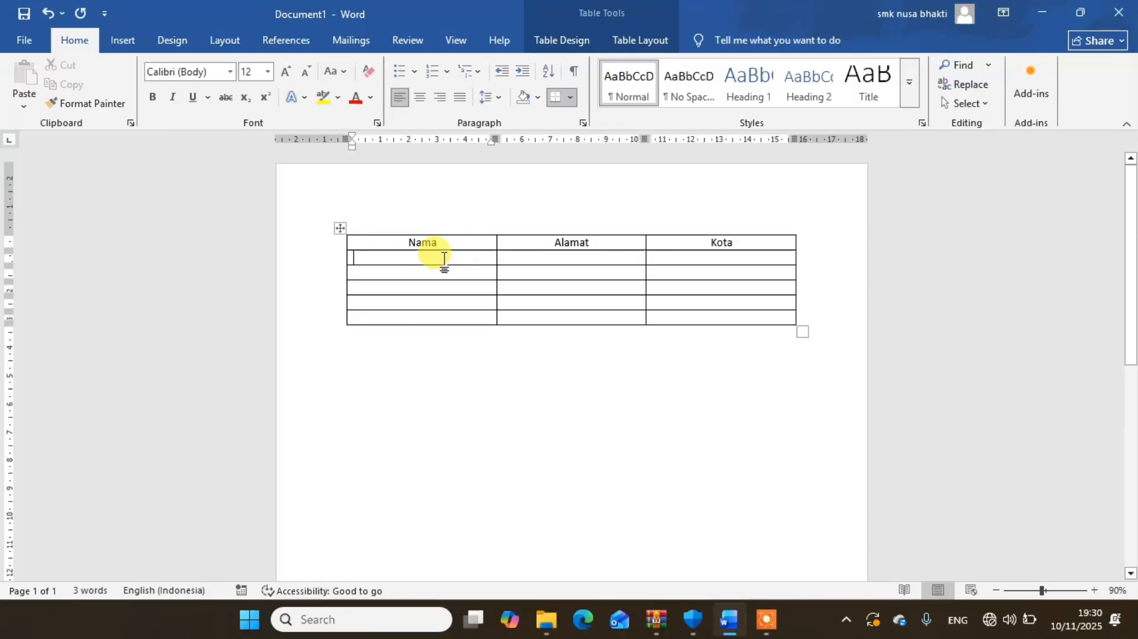
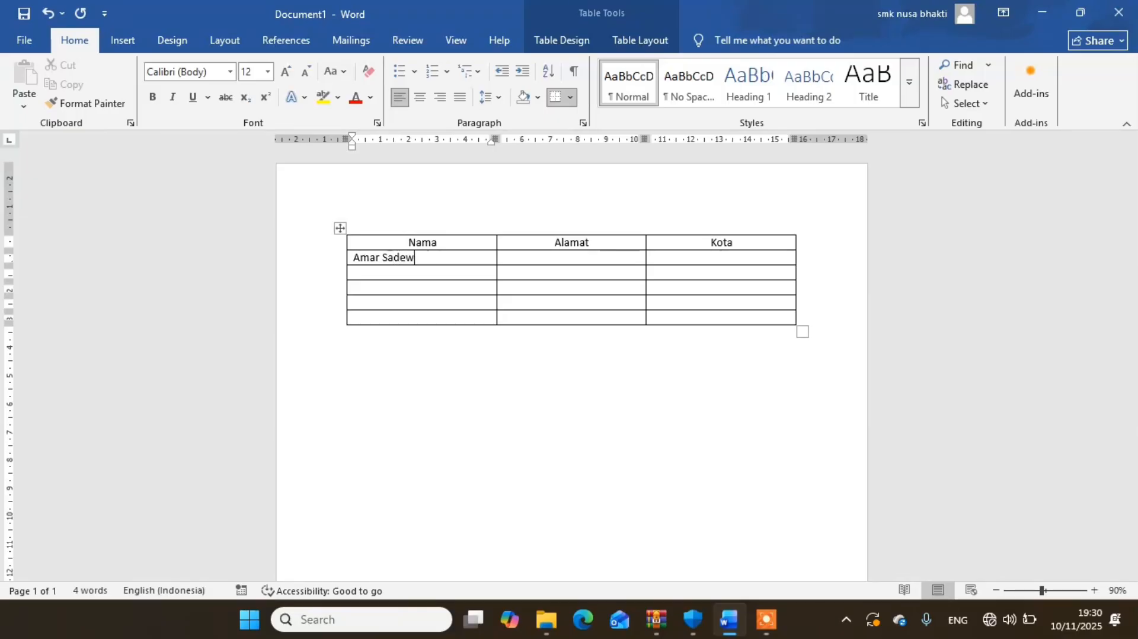
click(404, 273)
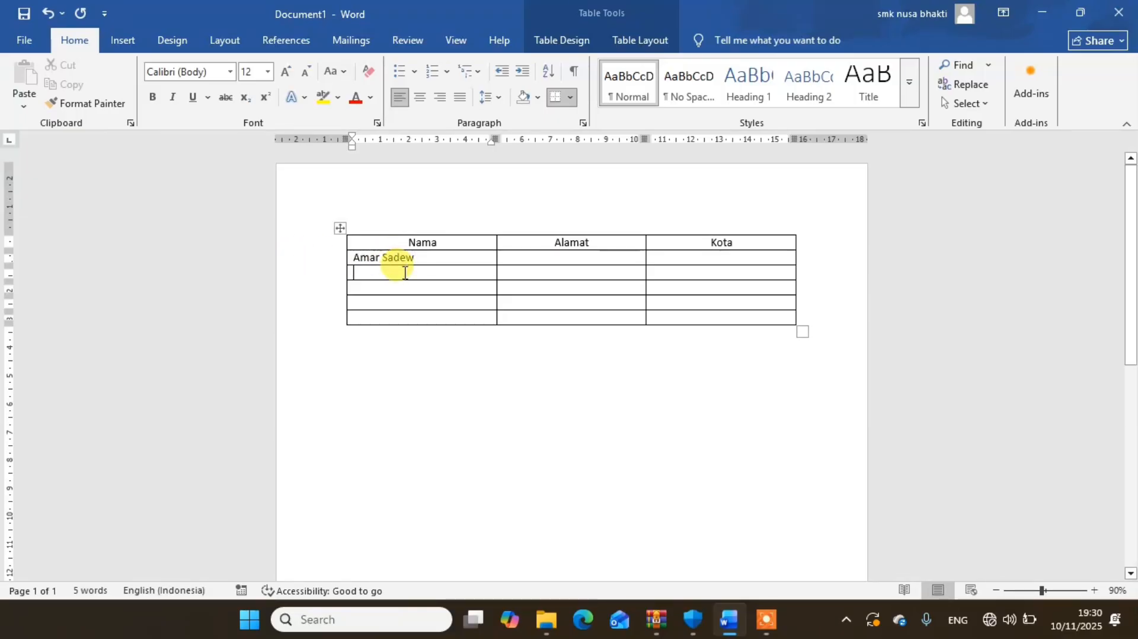
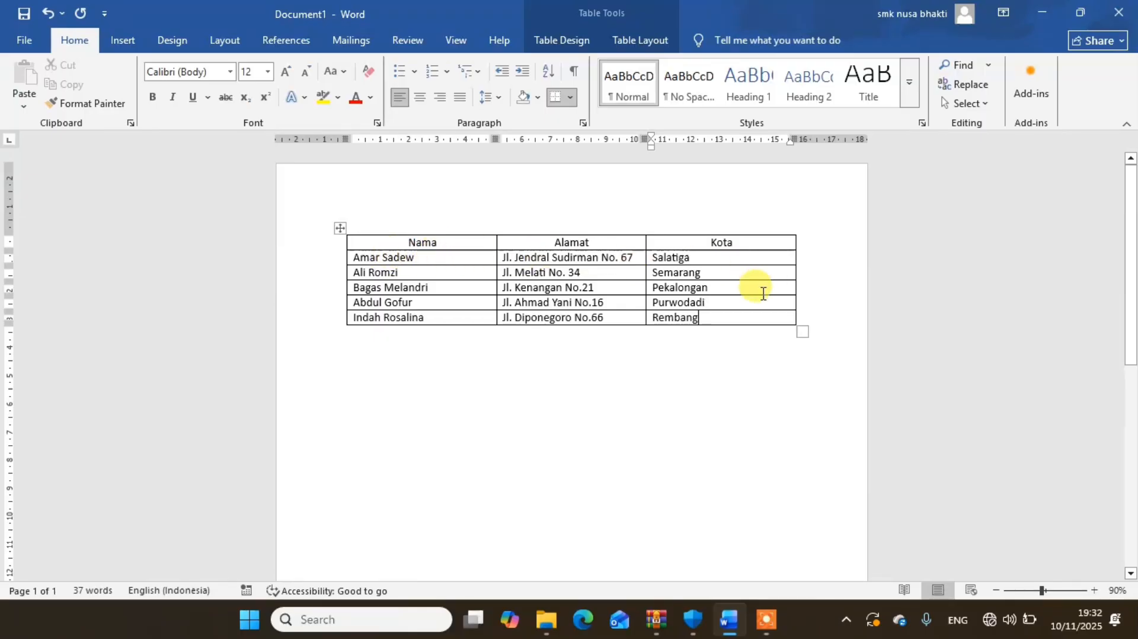
- Center the city names in the rows below the Kota heading
mouse_move(719, 315)
mouse_down()
mouse_move(670, 274)
mouse_move(667, 249)
mouse_move(673, 267)
mouse_up()
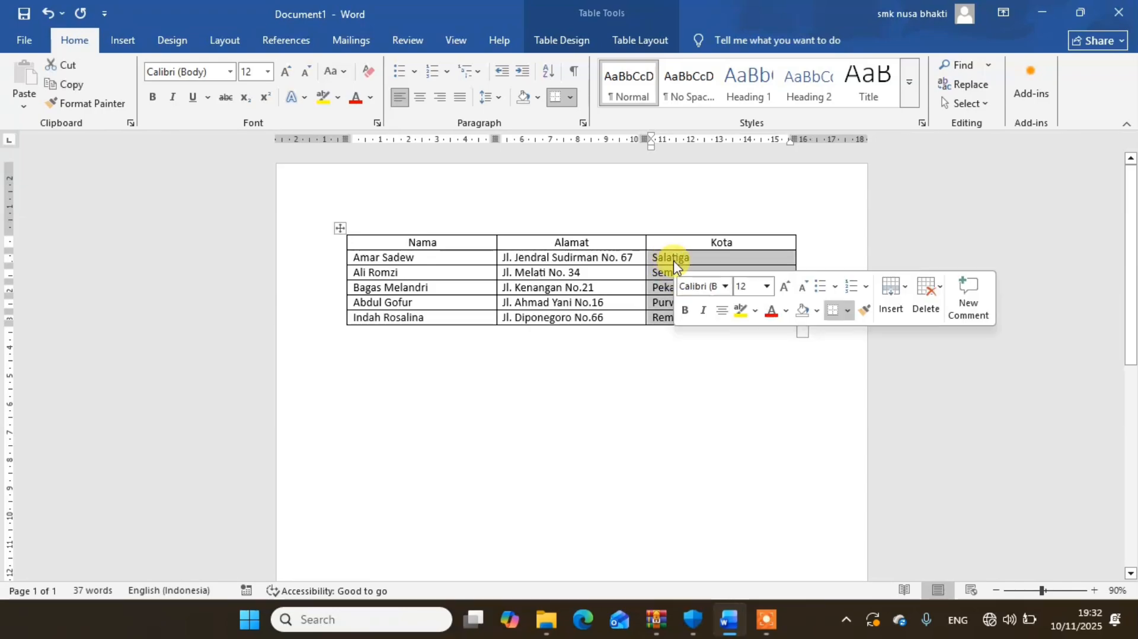
click(420, 97)
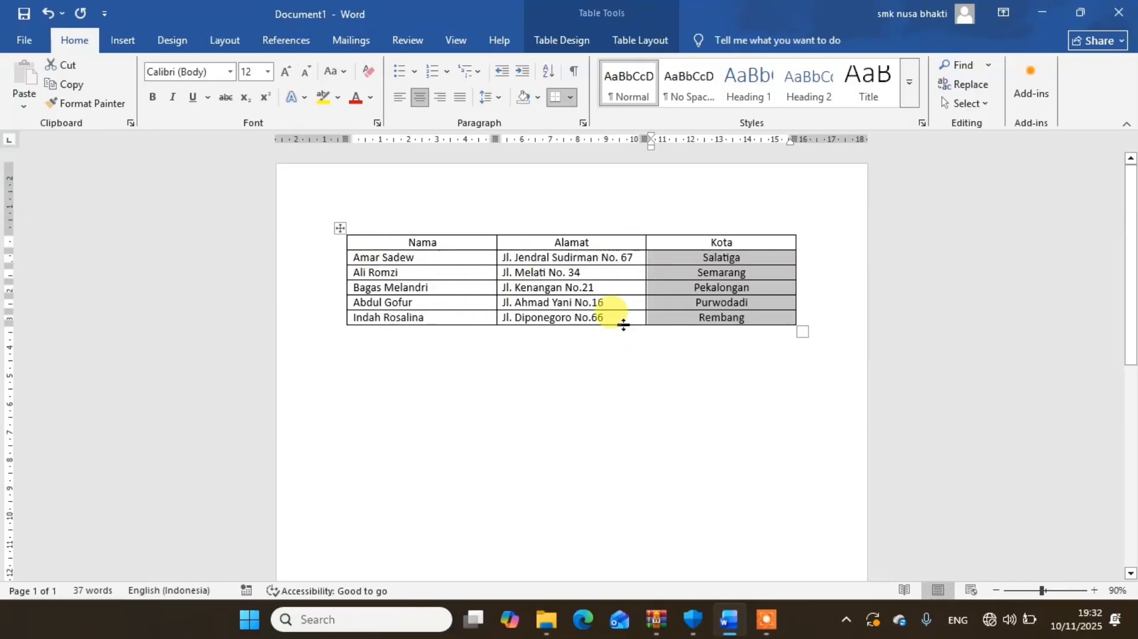
click(590, 363)
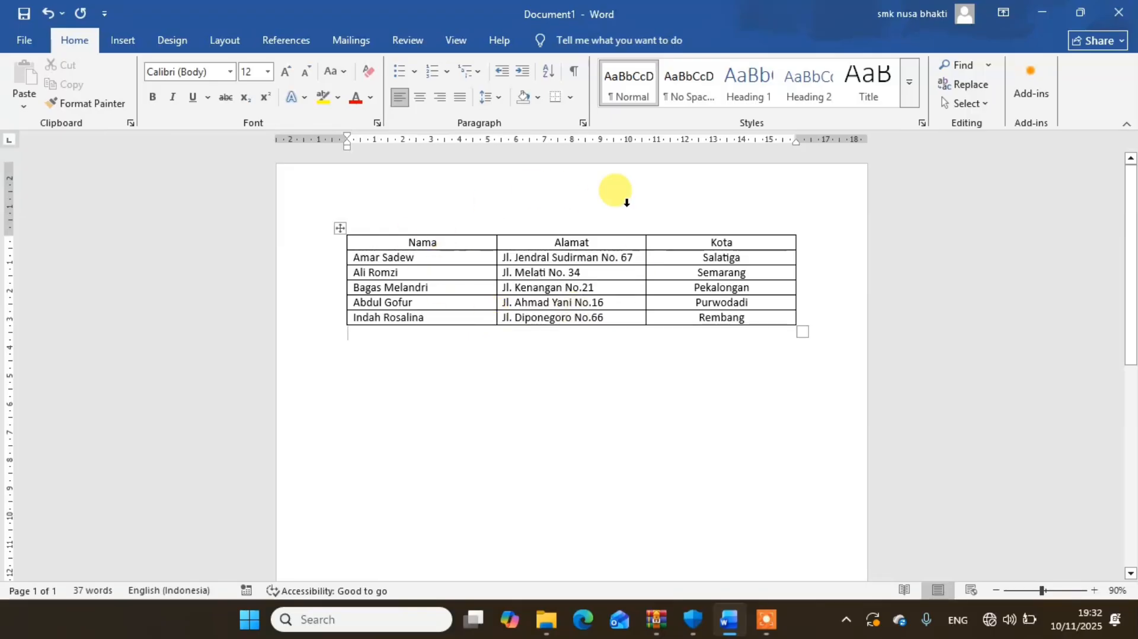
- Start saving the document under a new name and create a folder named LATIHAN inside Pictures
click(18, 46)
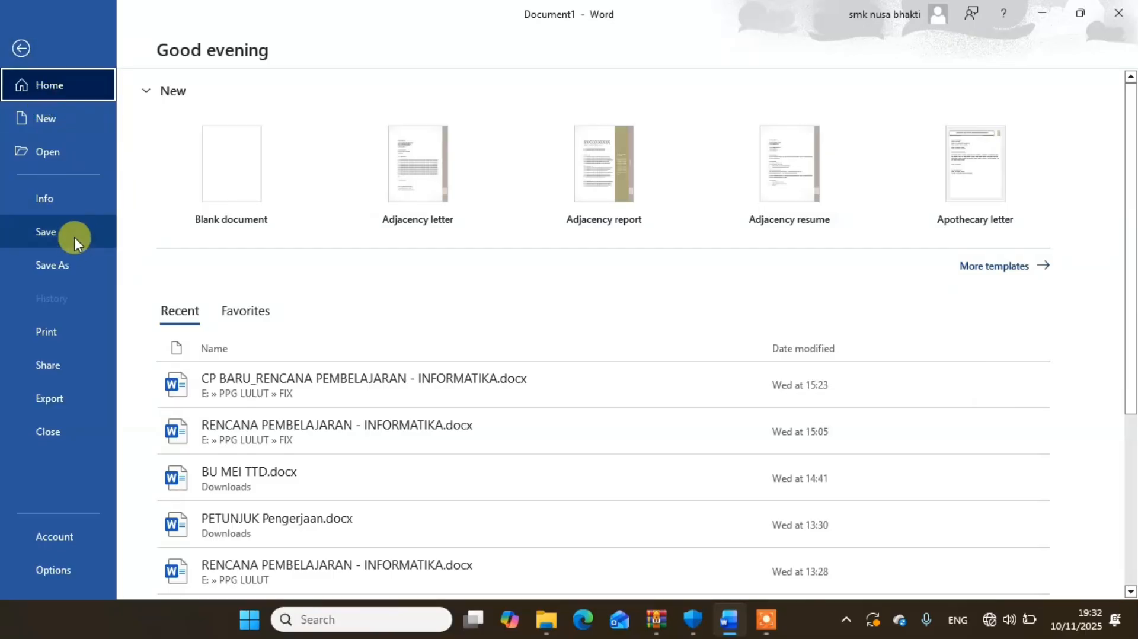
click(61, 261)
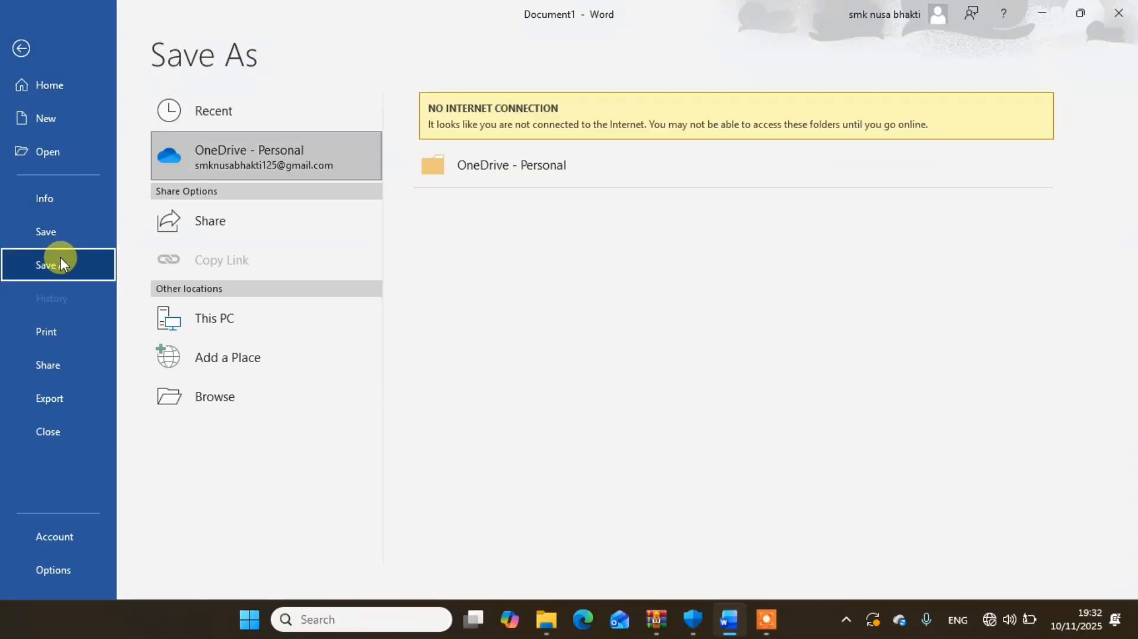
click(222, 394)
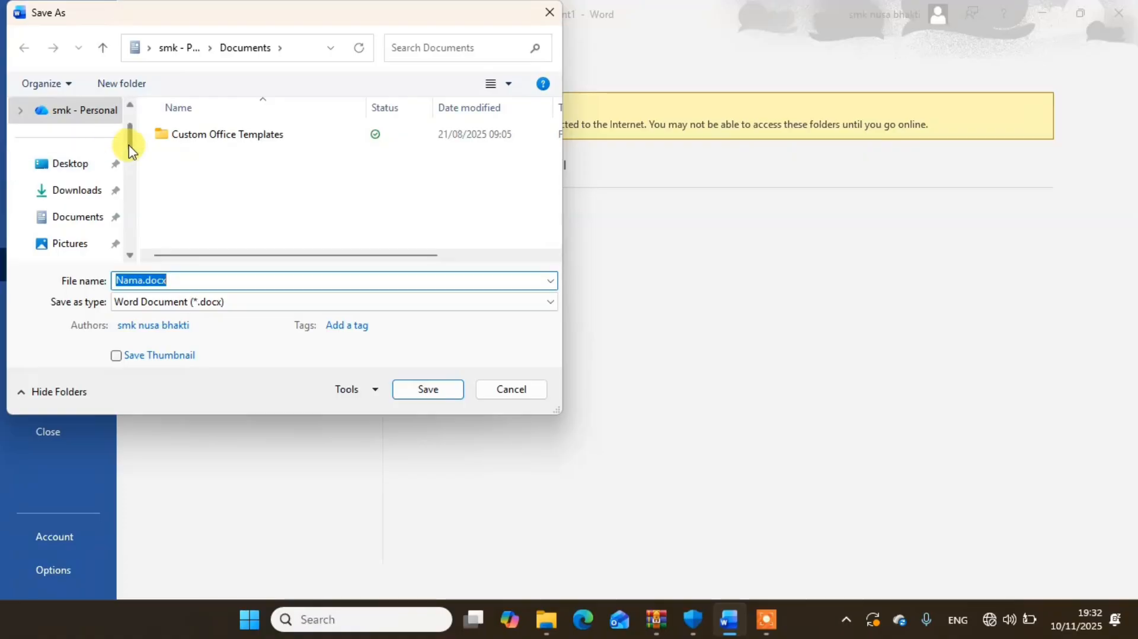
scroll(131, 148, down, 1)
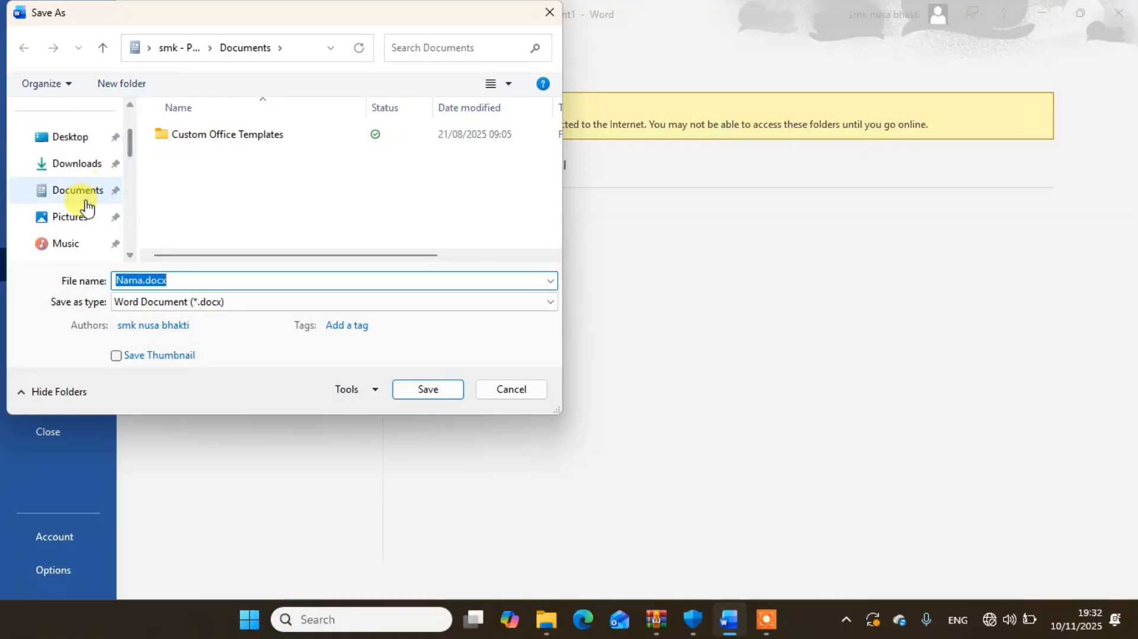
click(74, 218)
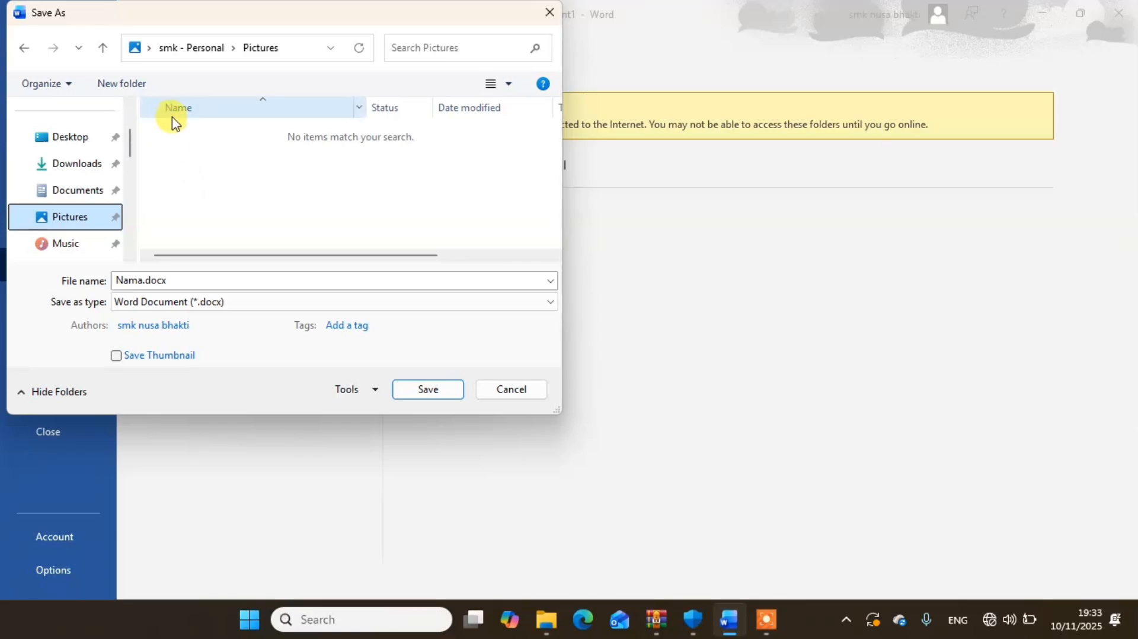
click(133, 87)
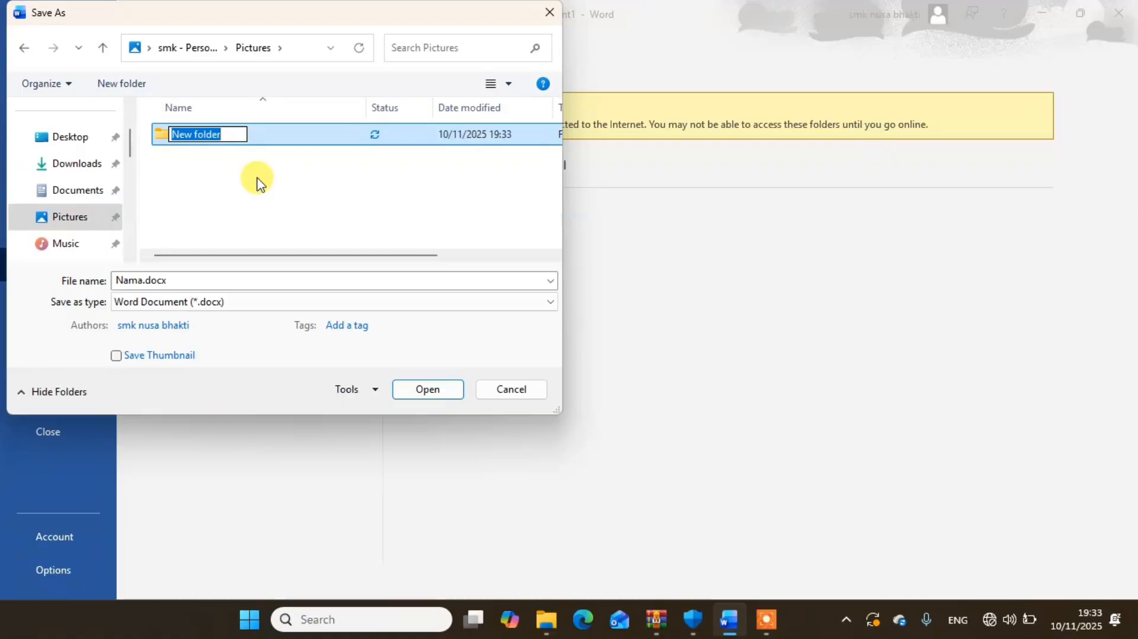
text(LATIHAN)
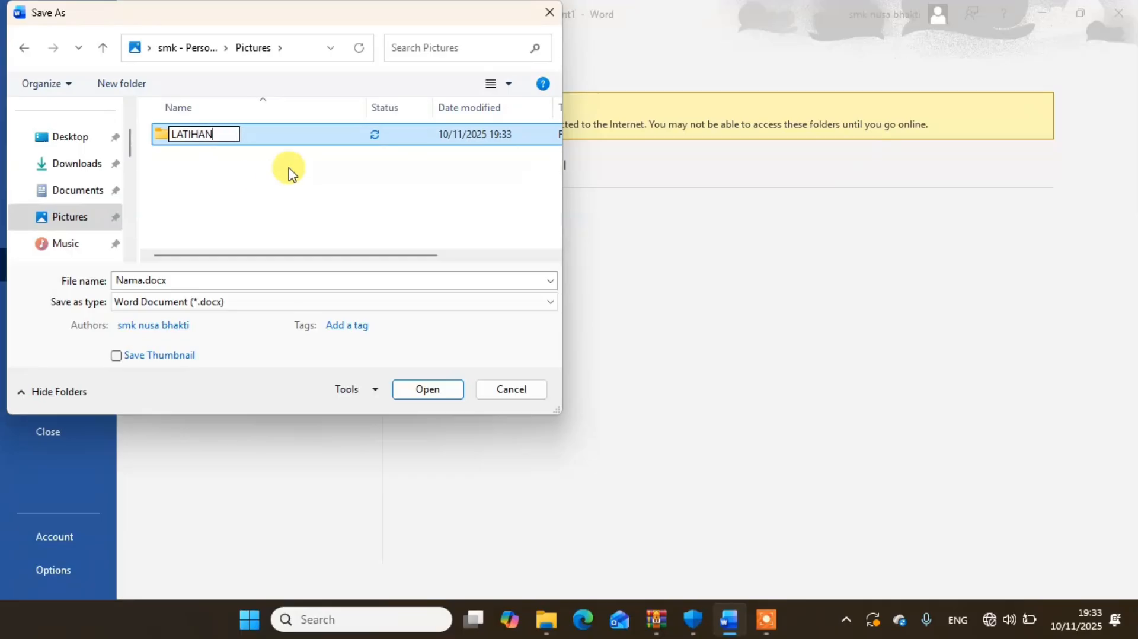
key(Return)
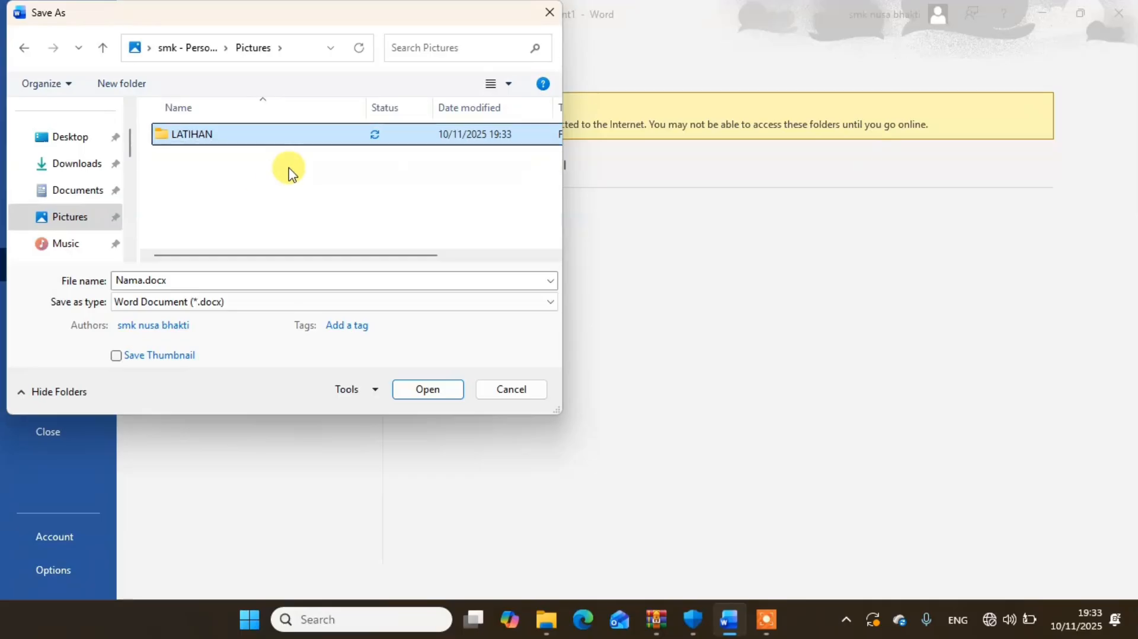
- Save the document in the LATIHAN folder as a Word document named BIODATA
double_click(210, 140)
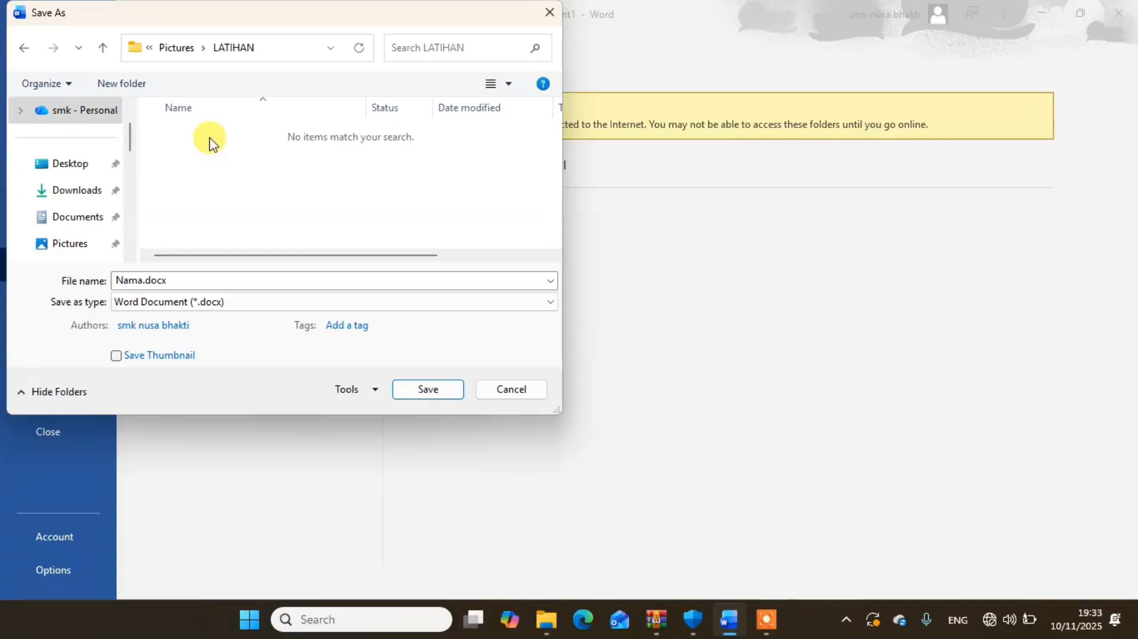
click(195, 282)
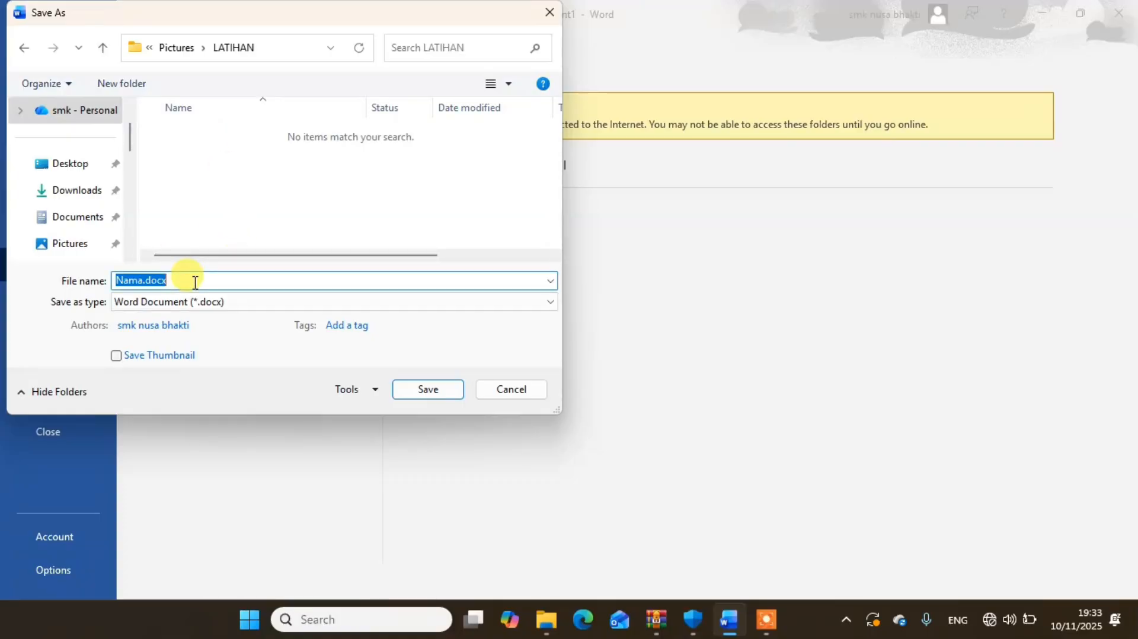
text(IODATA)
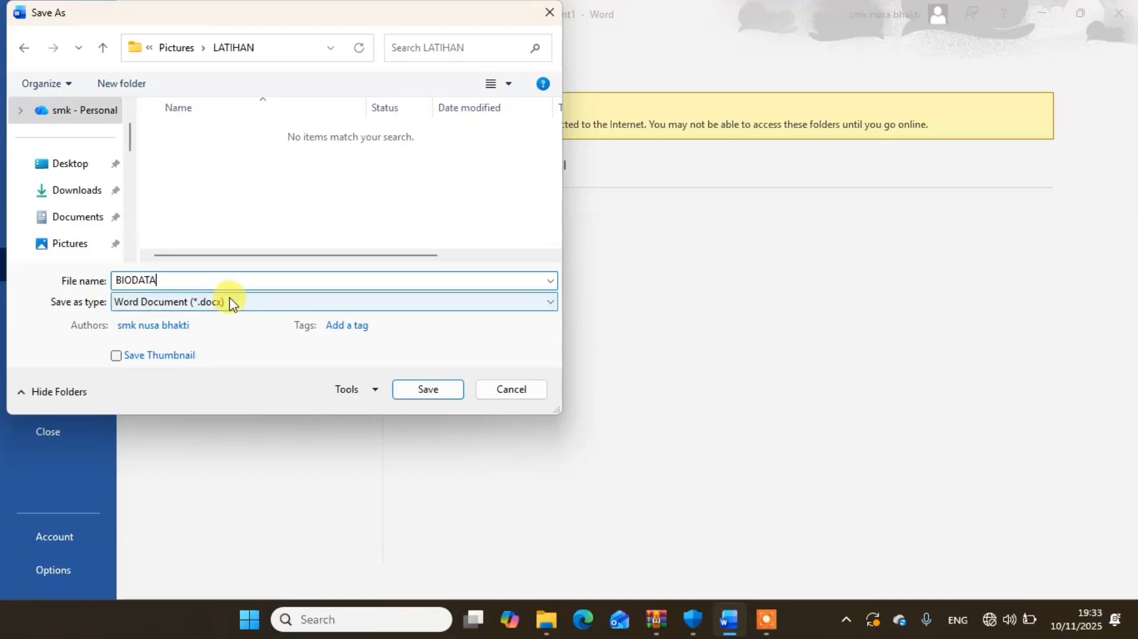
click(427, 388)
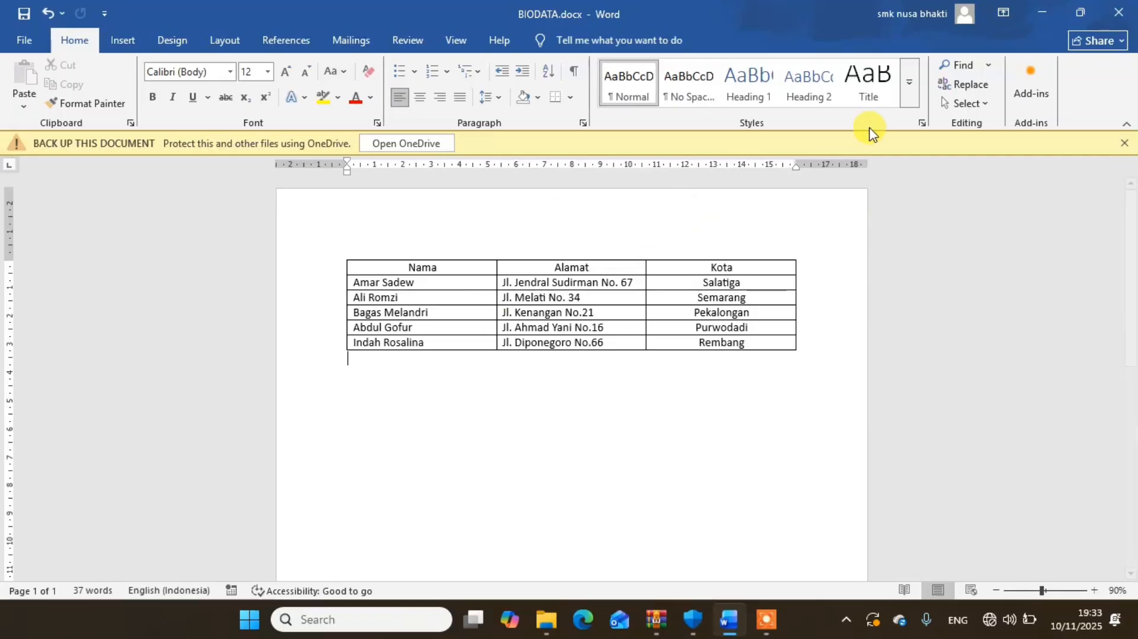
- Close the BIODATA document, restart Word and create a new blank document
click(1107, 16)
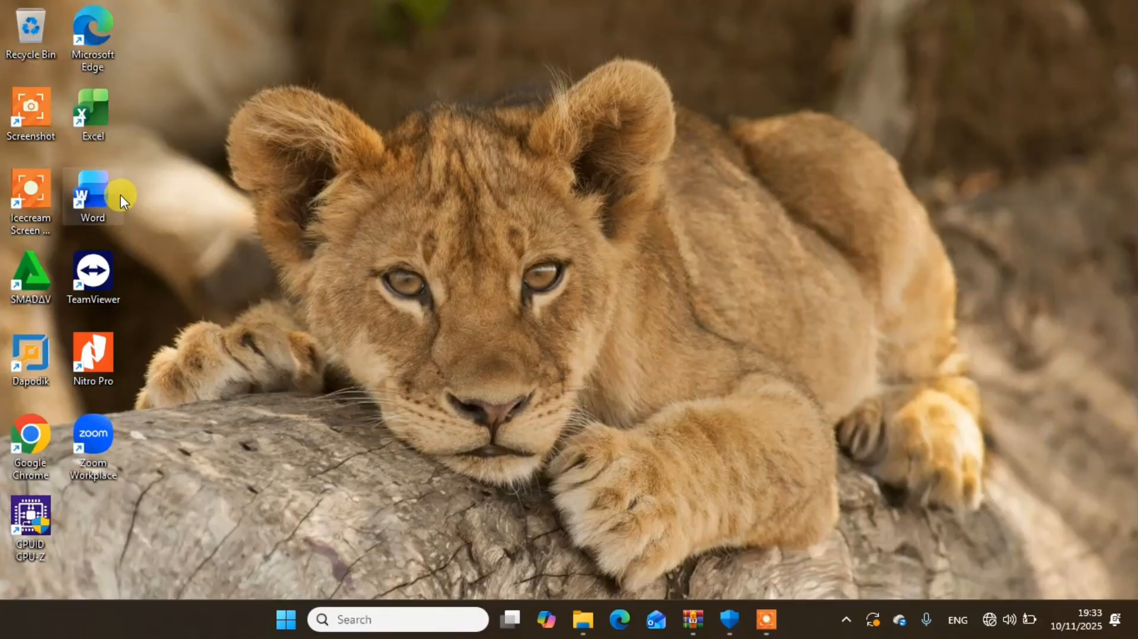
double_click(101, 193)
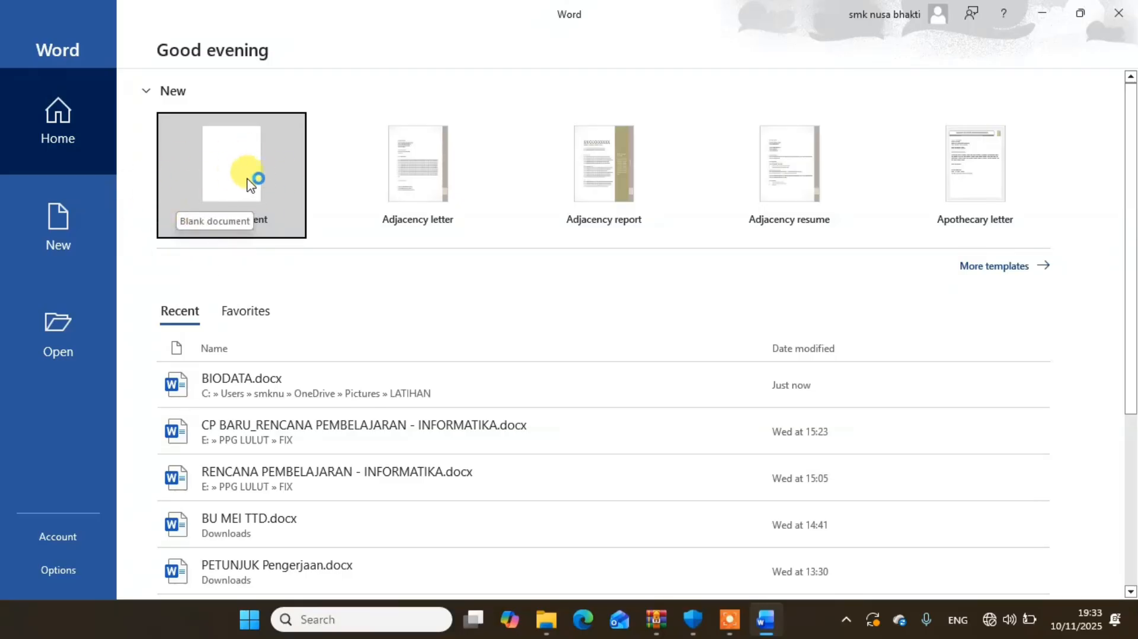
click(255, 178)
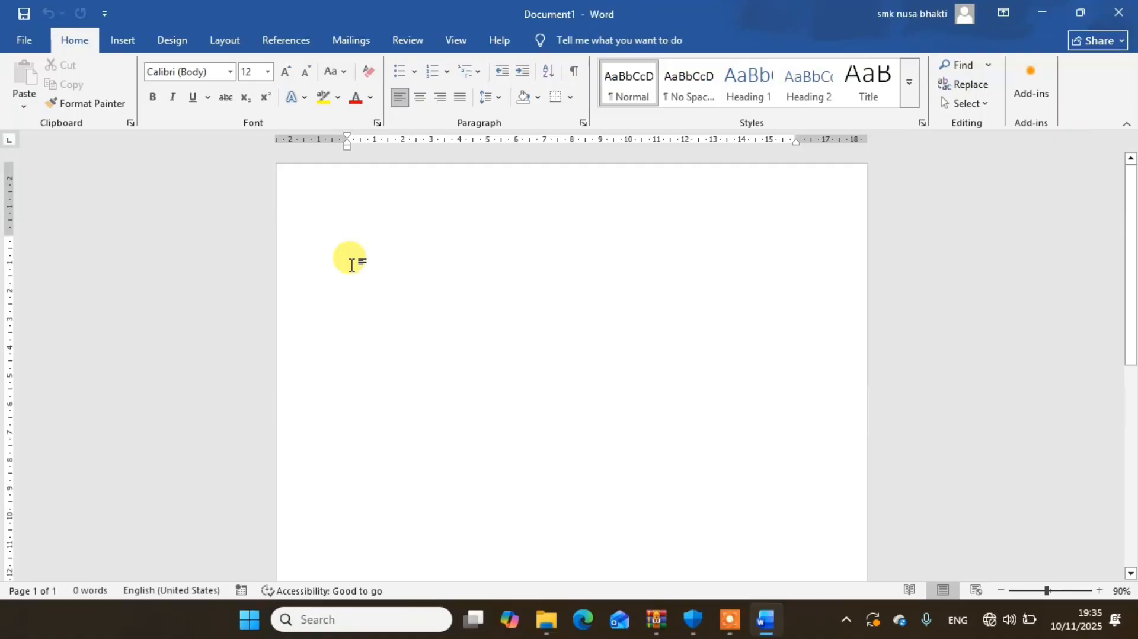
- Insert the built-in ViewMaster header into the blank document
click(129, 40)
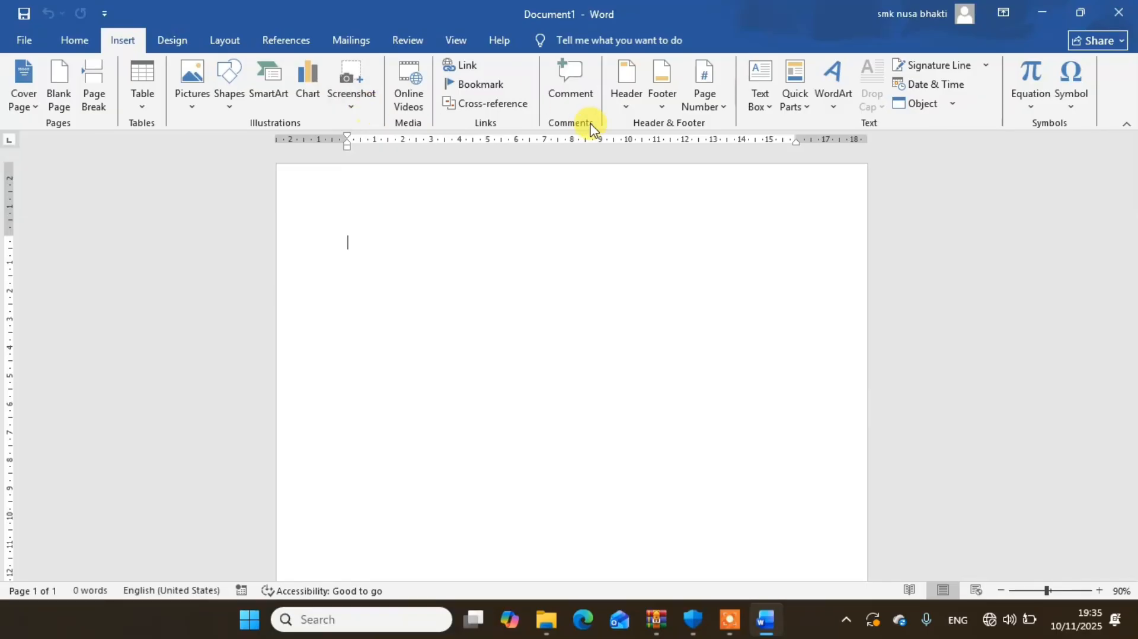
click(622, 107)
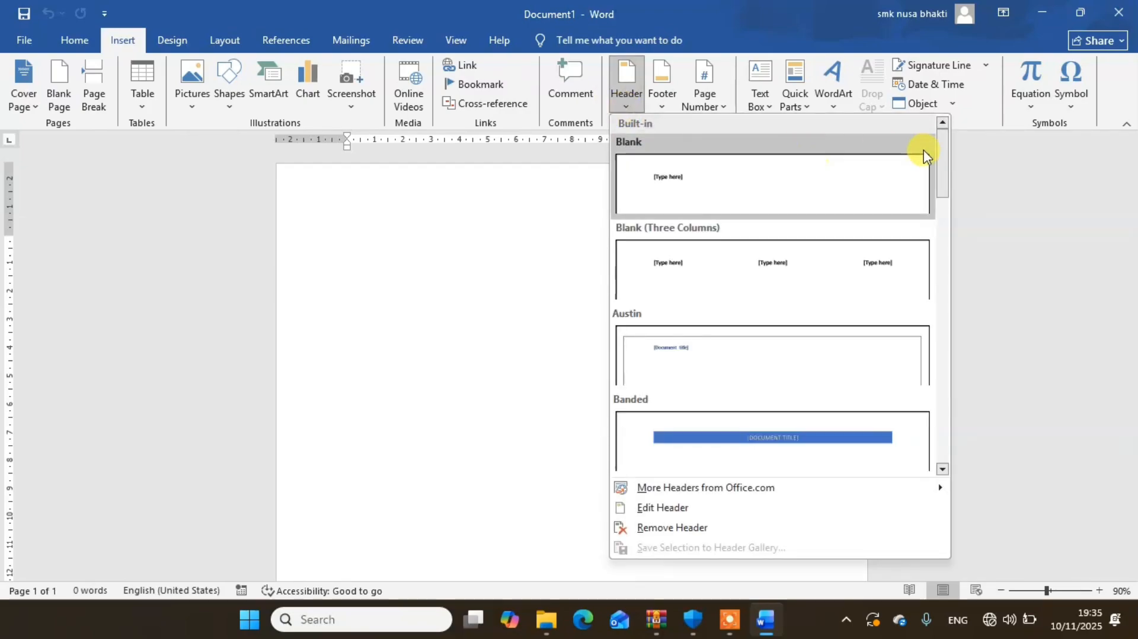
drag(940, 161, 940, 257)
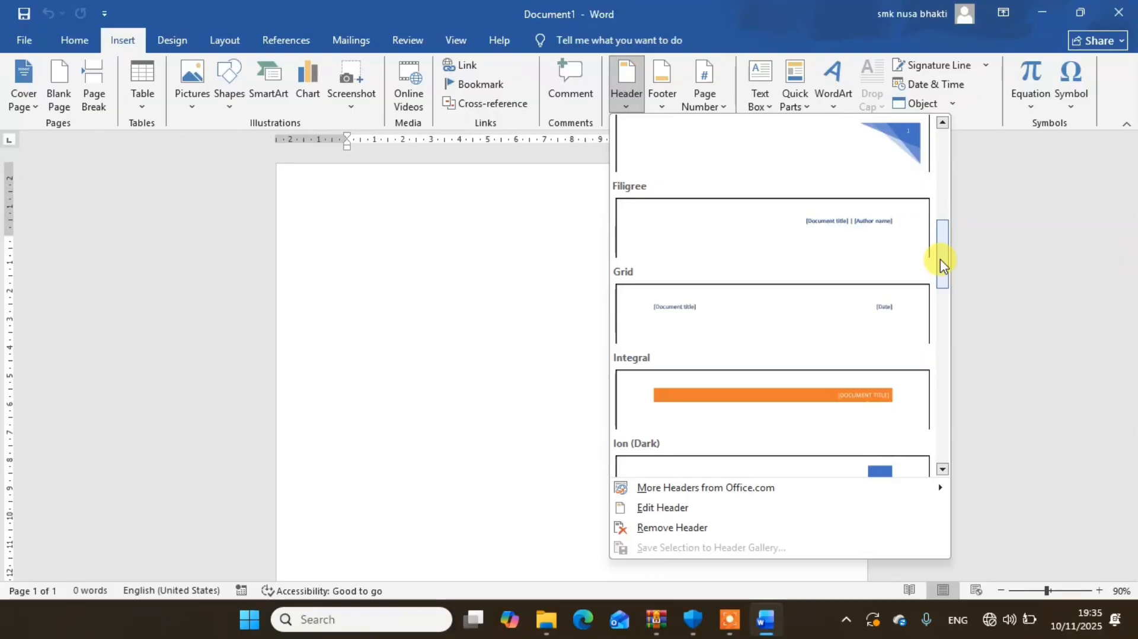
drag(940, 258, 937, 447)
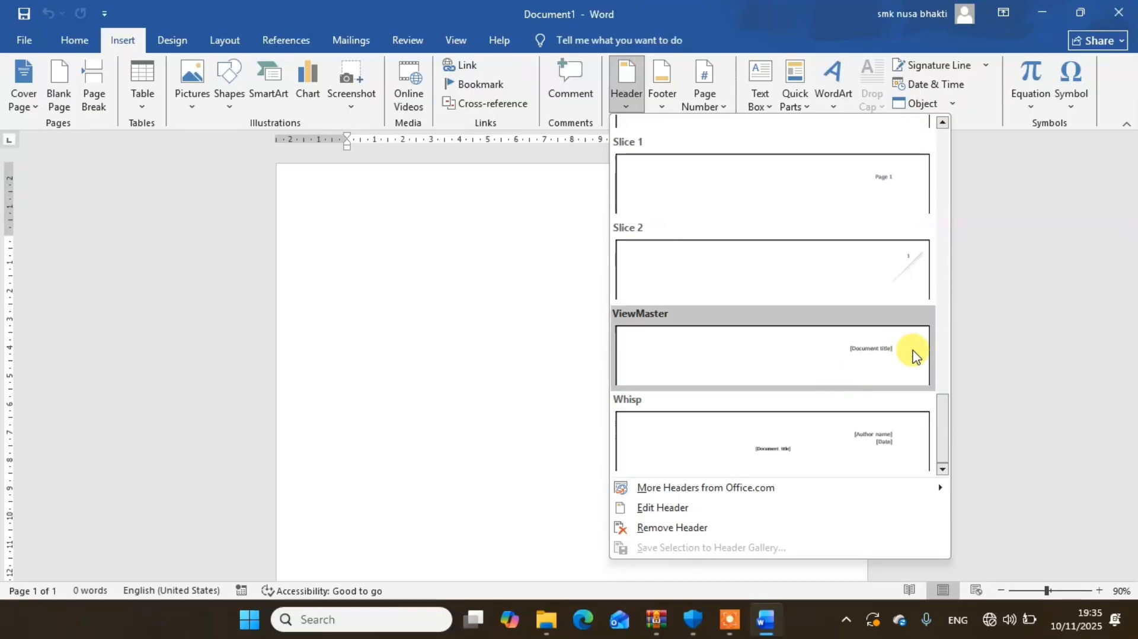
click(864, 358)
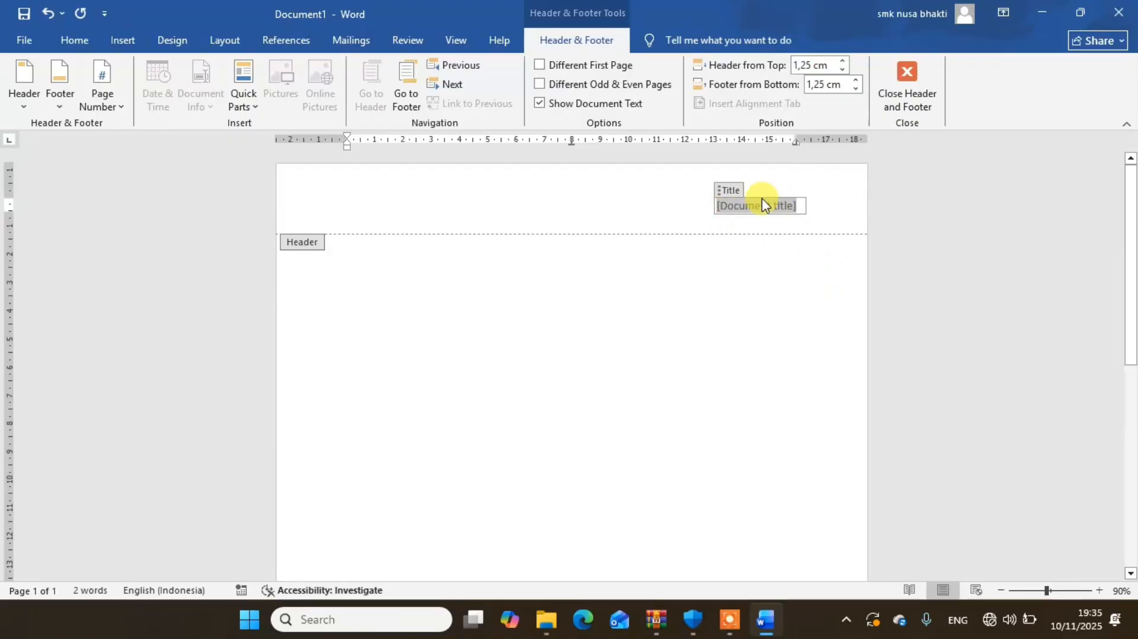
- Replace the header's document title placeholder with "Latihan Ms Word –" followed by the person's full name
key(Delete)
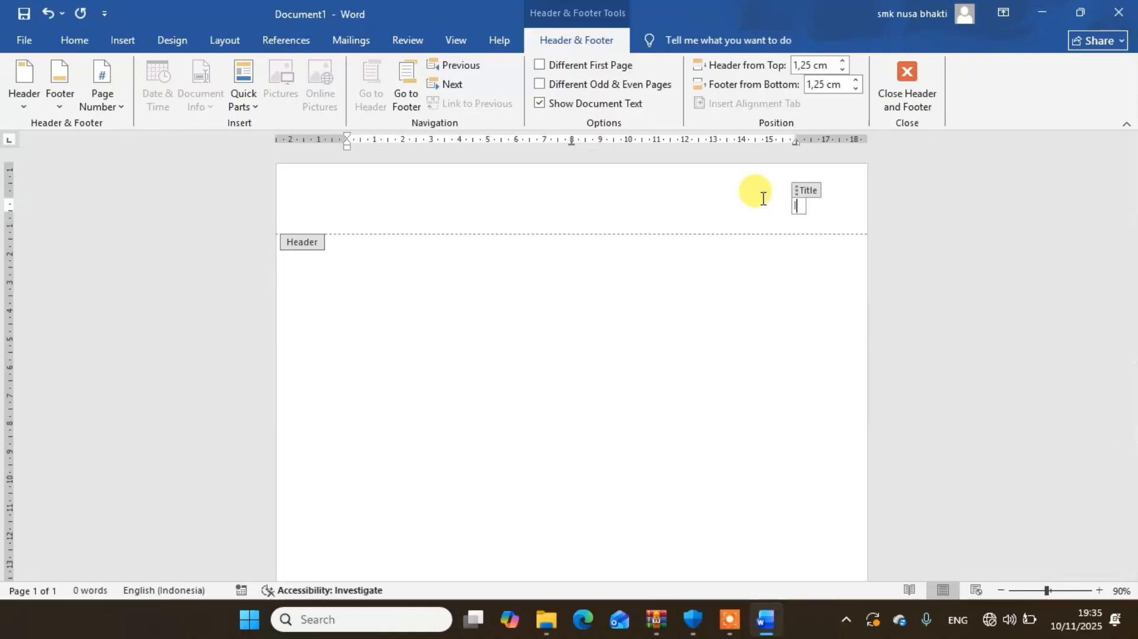
text(Latija)
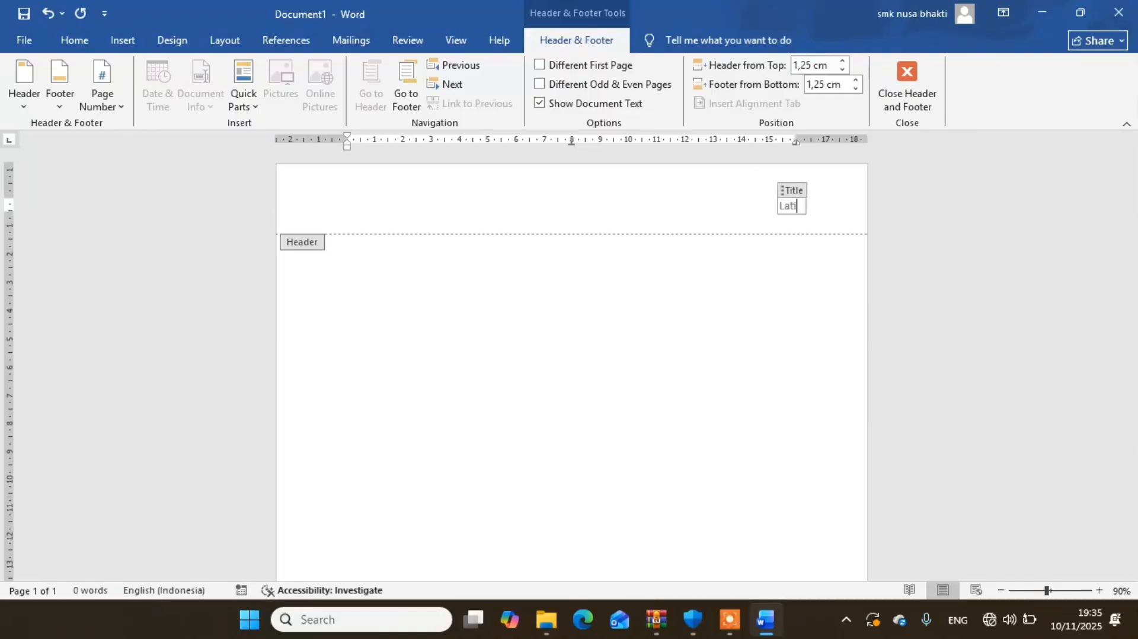
key(BackSpace)
key(BackSpace)
text(han Ms )
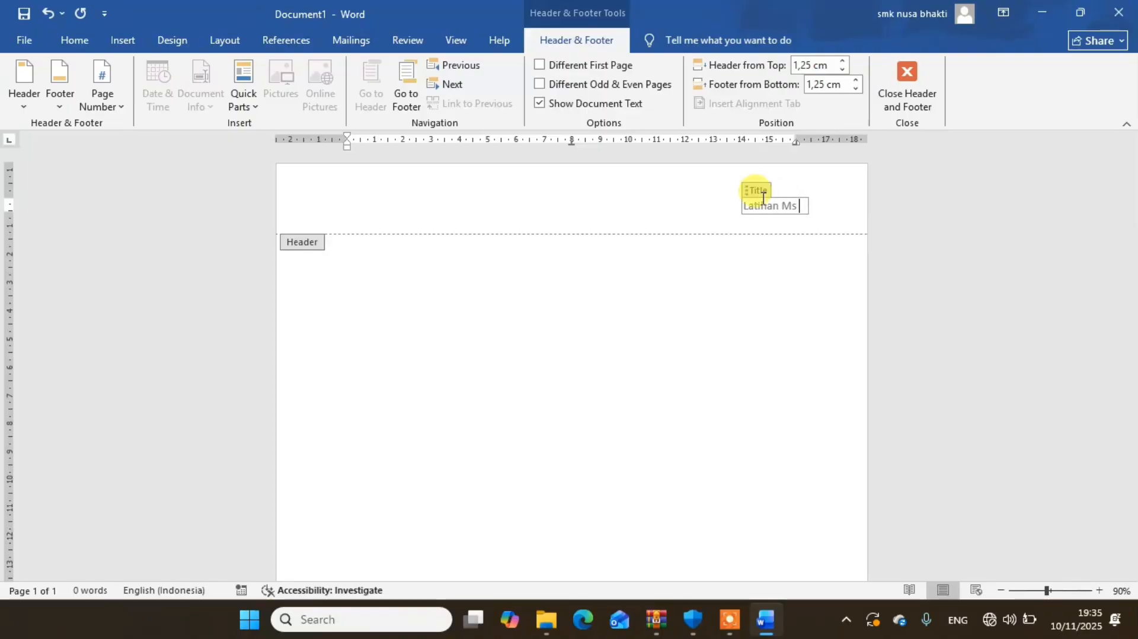
text(Word -)
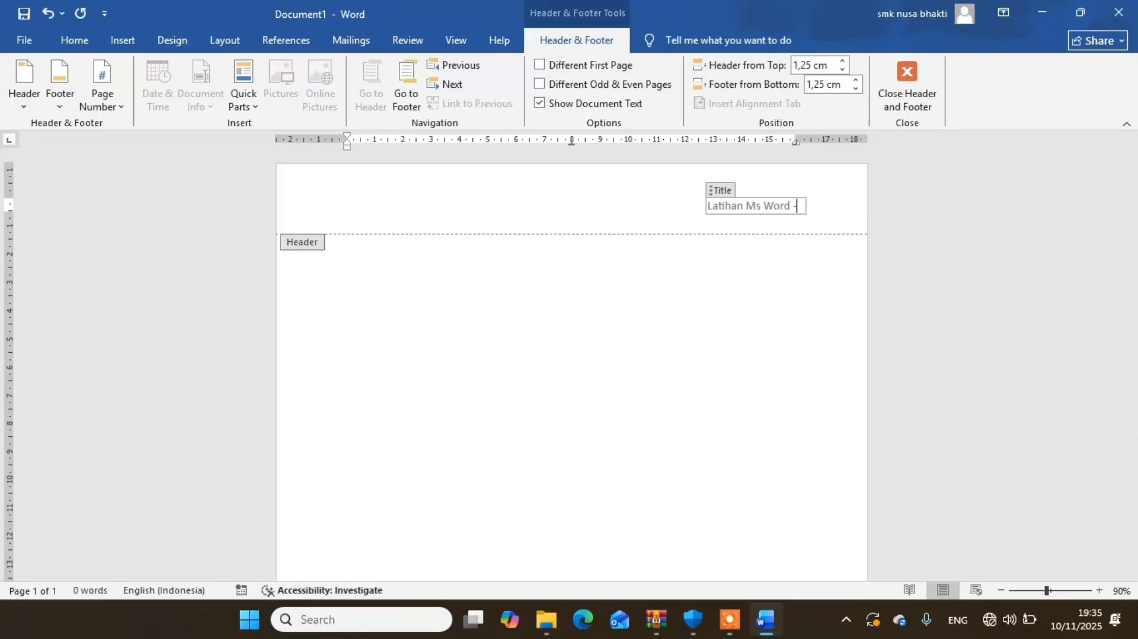
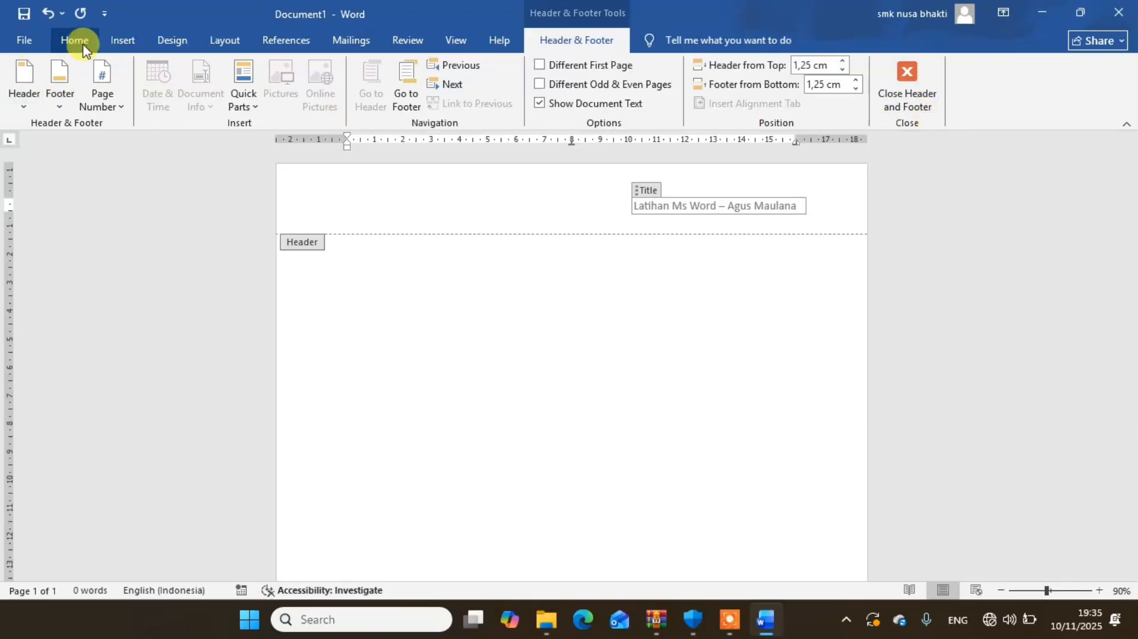
- Underline the header title text and close header editing
click(77, 41)
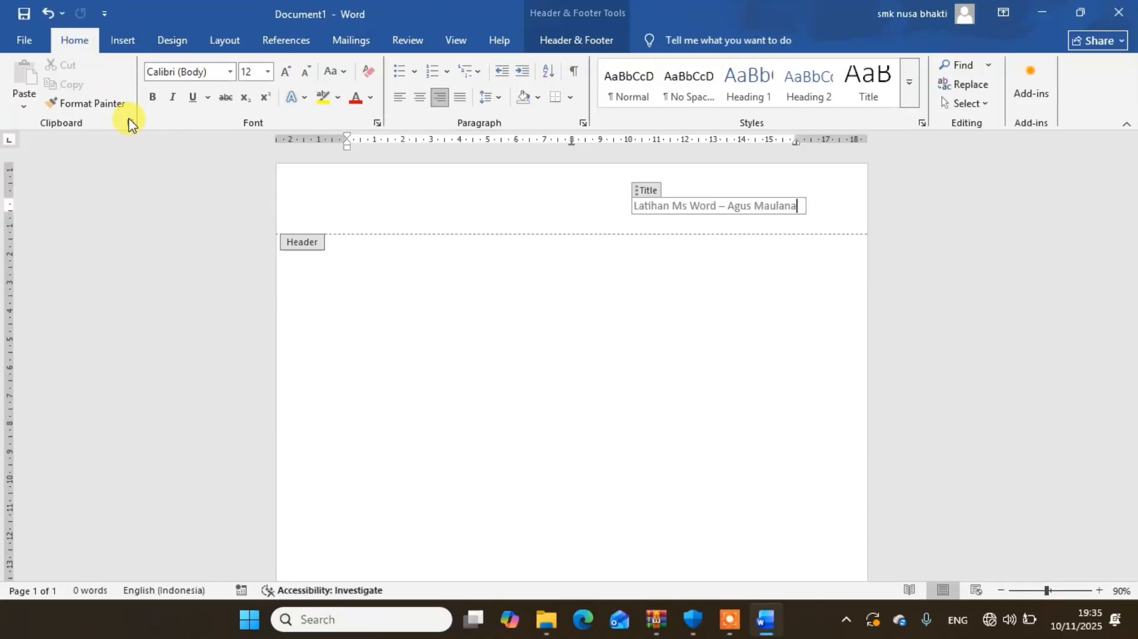
click(193, 98)
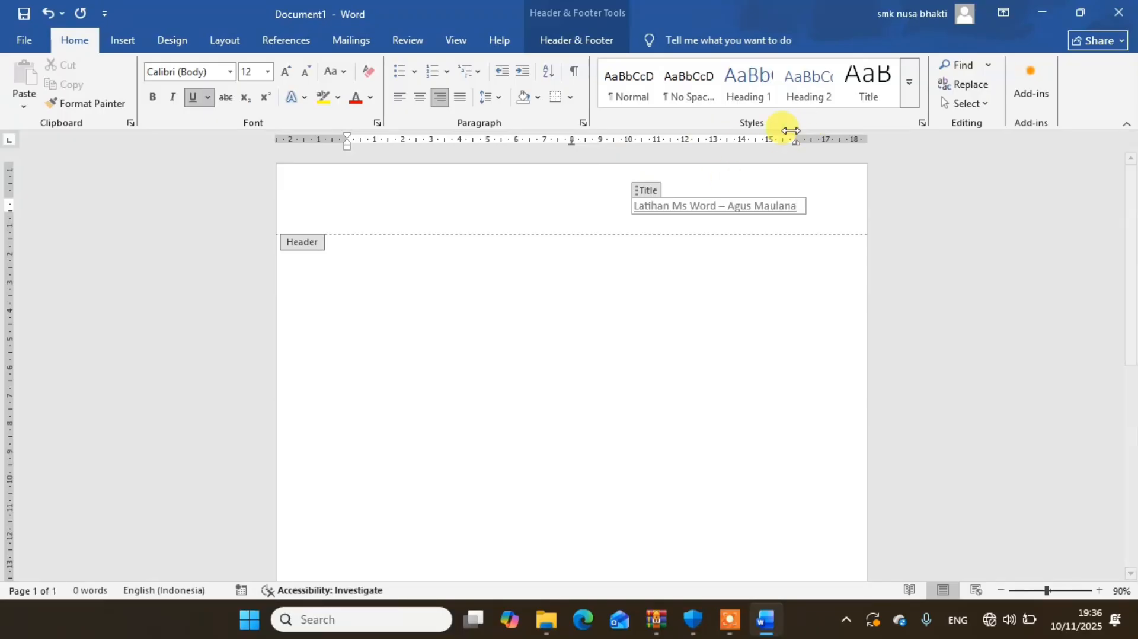
click(567, 37)
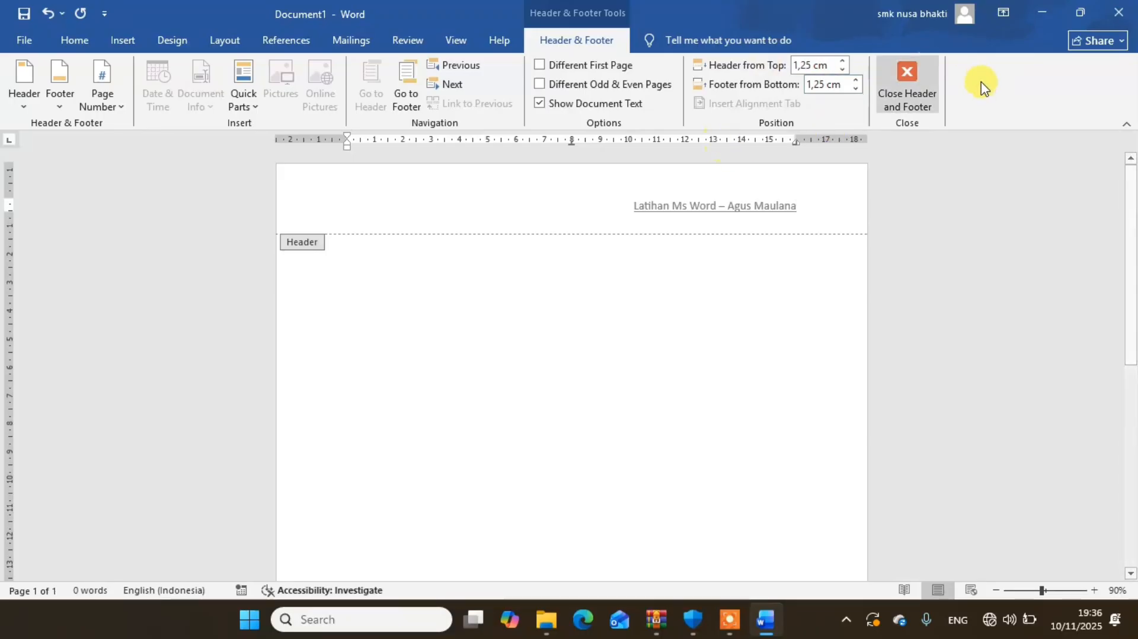
click(903, 89)
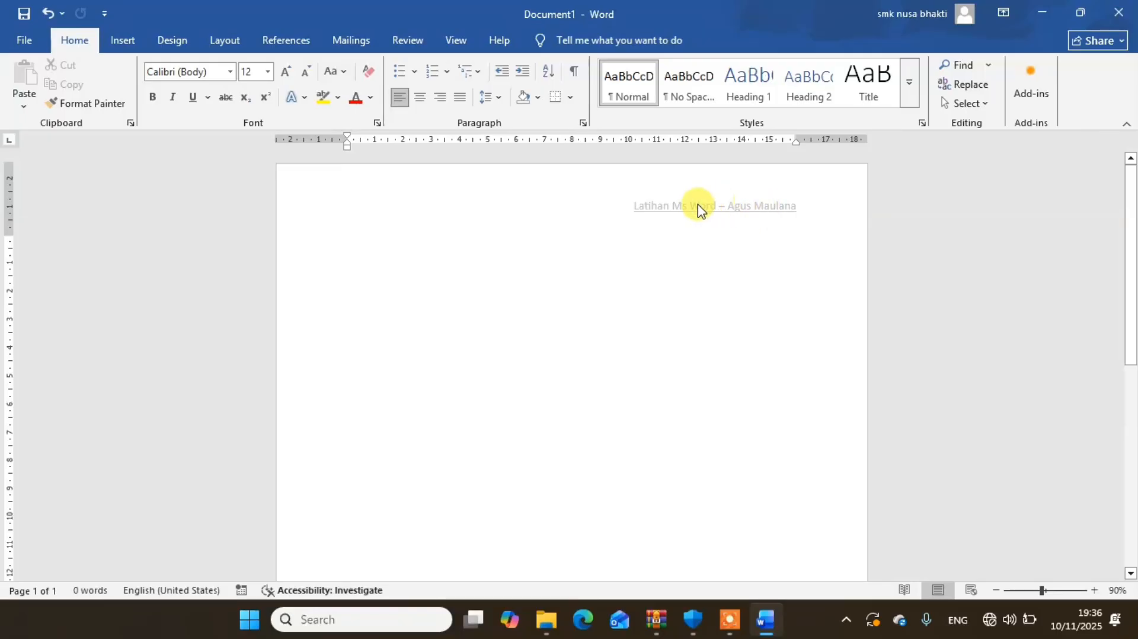
- Reopen the header and remove the underline from its title text
double_click(795, 212)
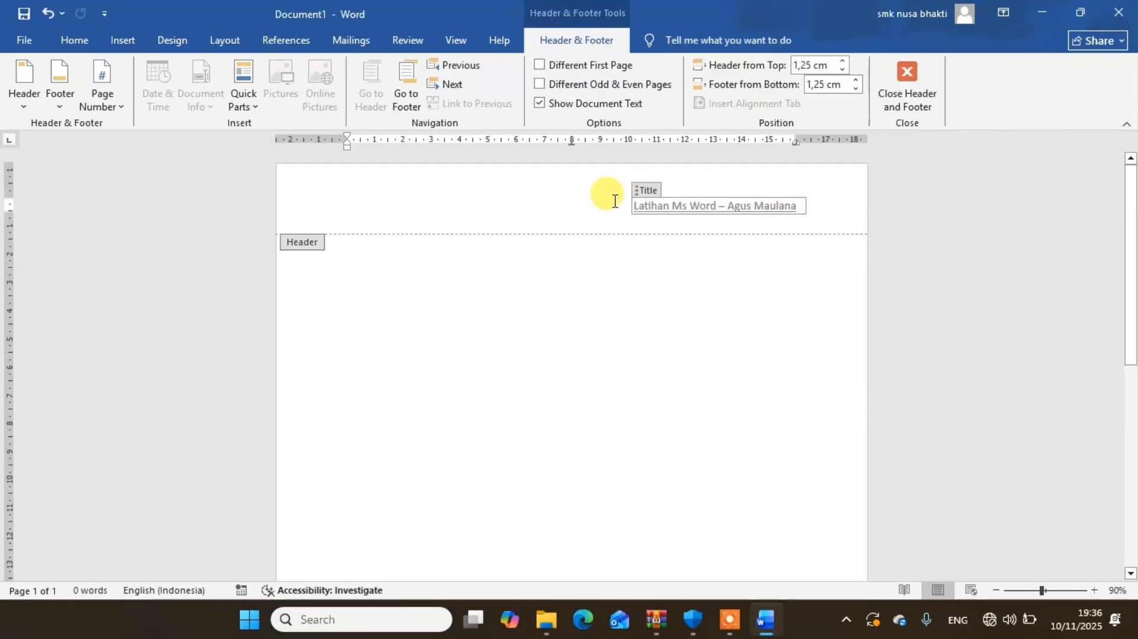
click(800, 208)
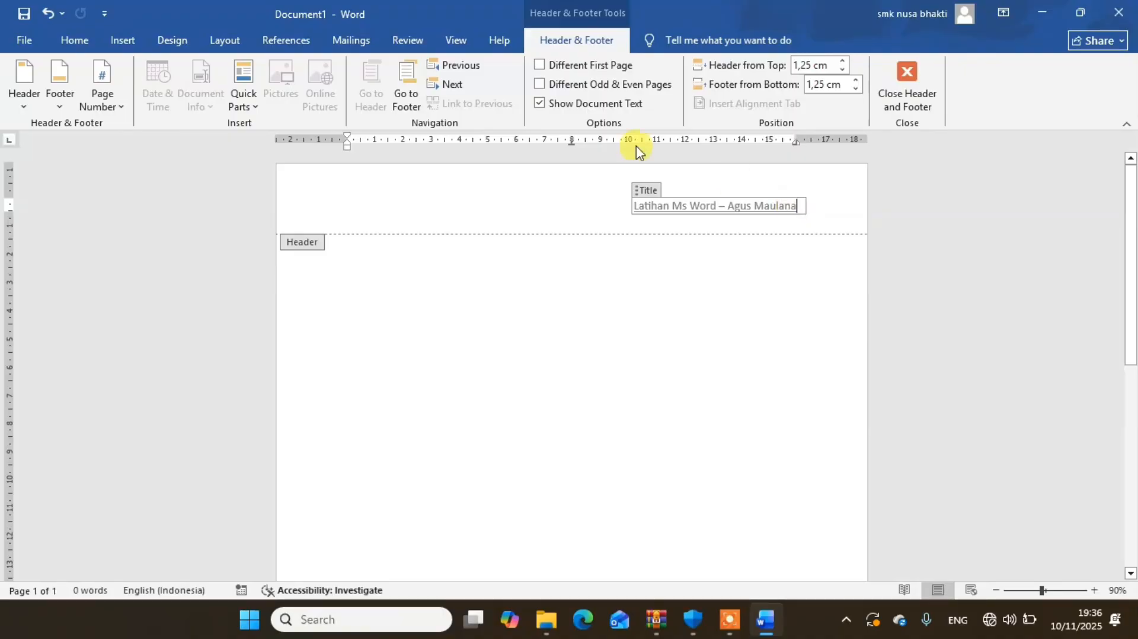
click(74, 43)
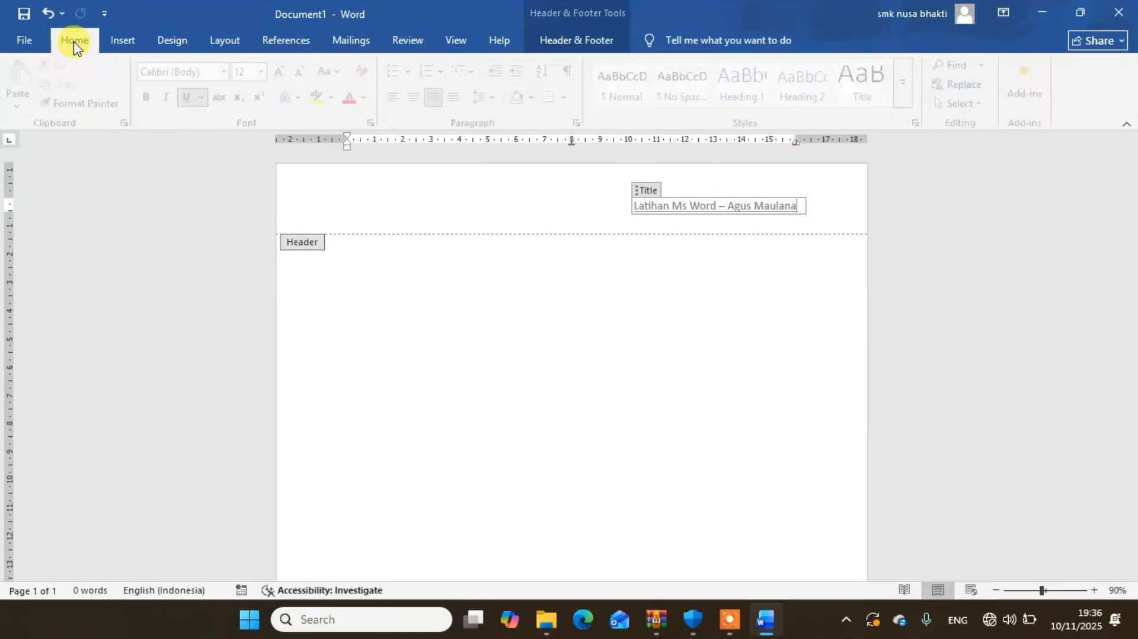
click(197, 102)
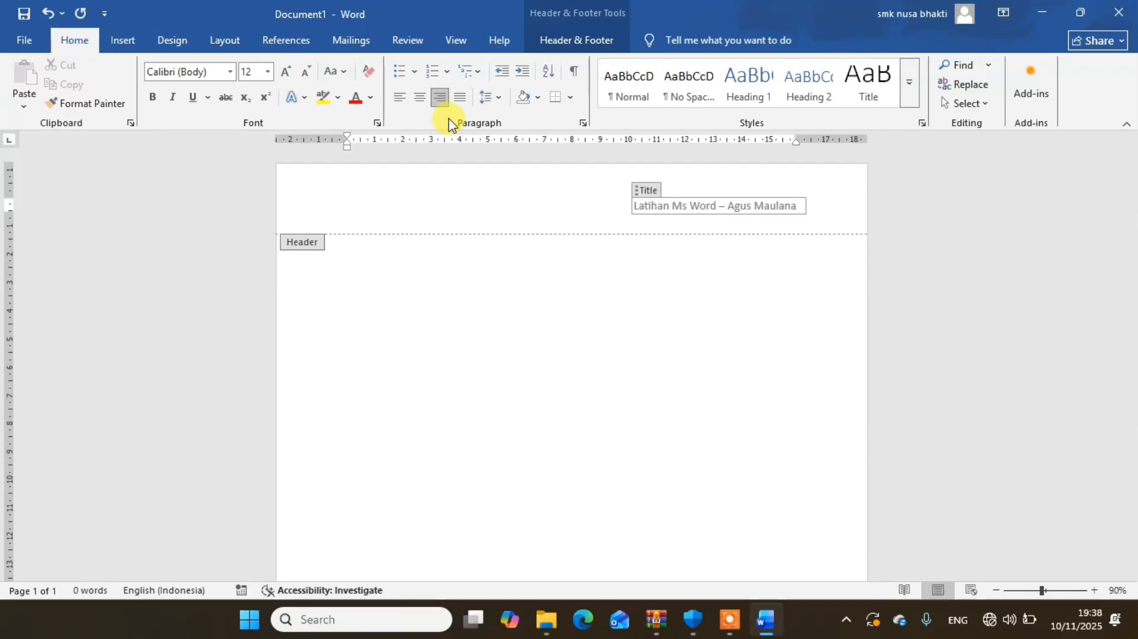
- Add a bottom border beneath the header title paragraph
click(570, 98)
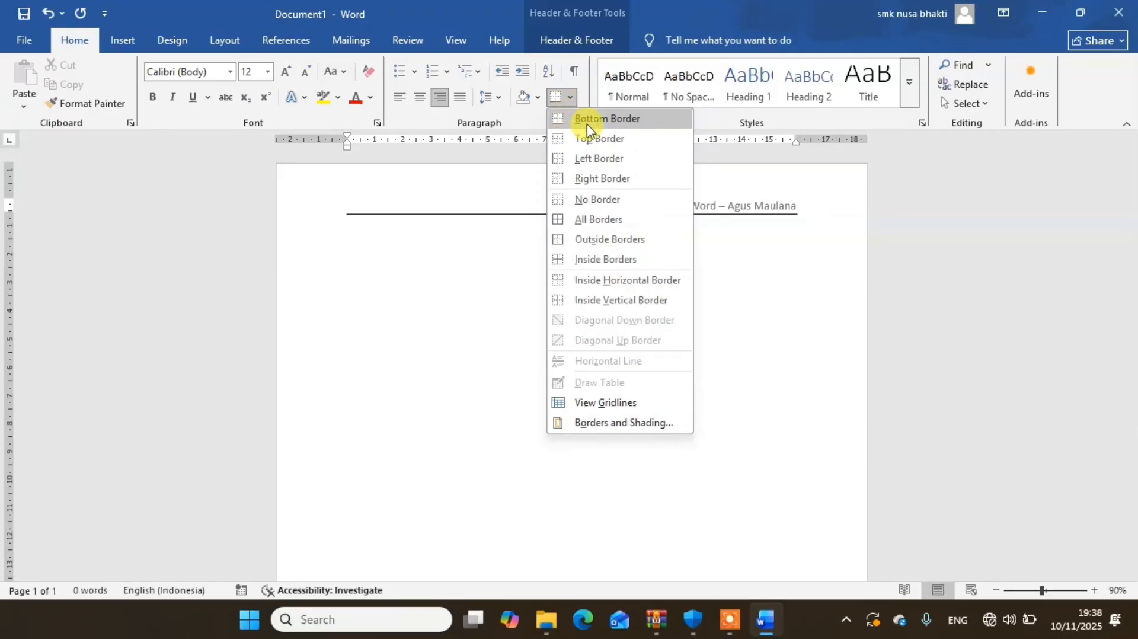
click(591, 122)
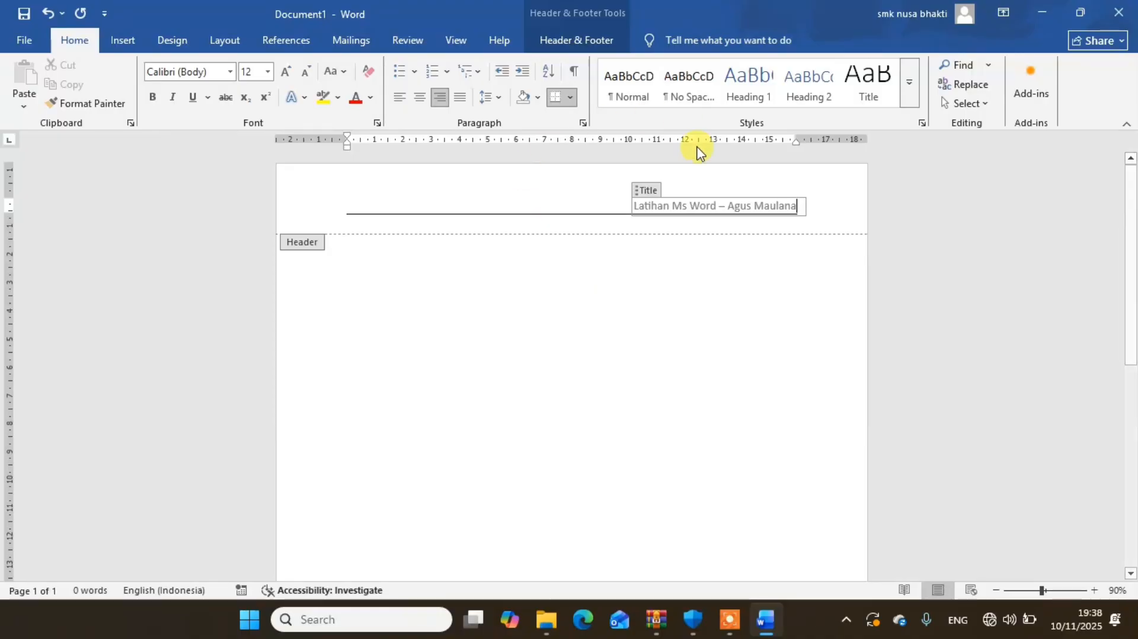
click(578, 41)
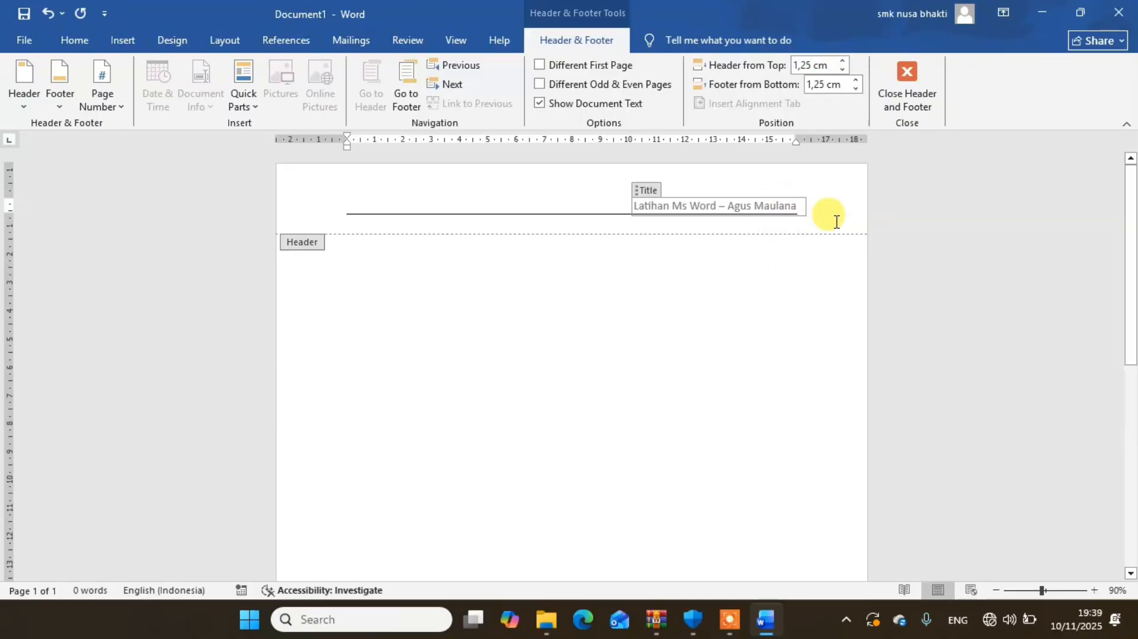
- Delete the underlined blank space on the second line of the header
click(432, 226)
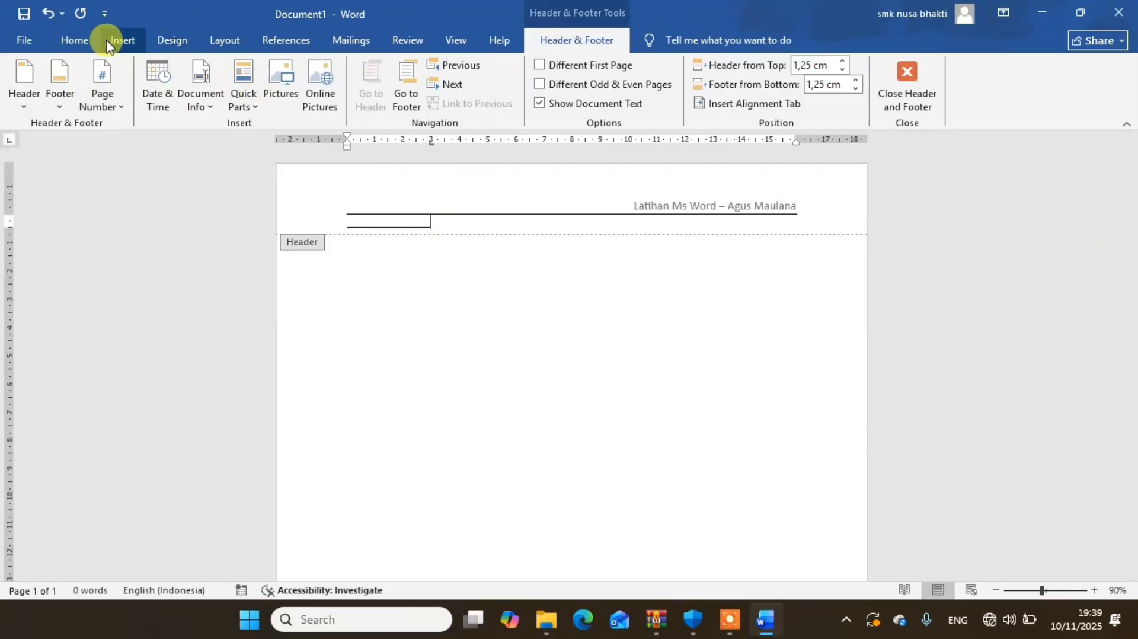
click(70, 42)
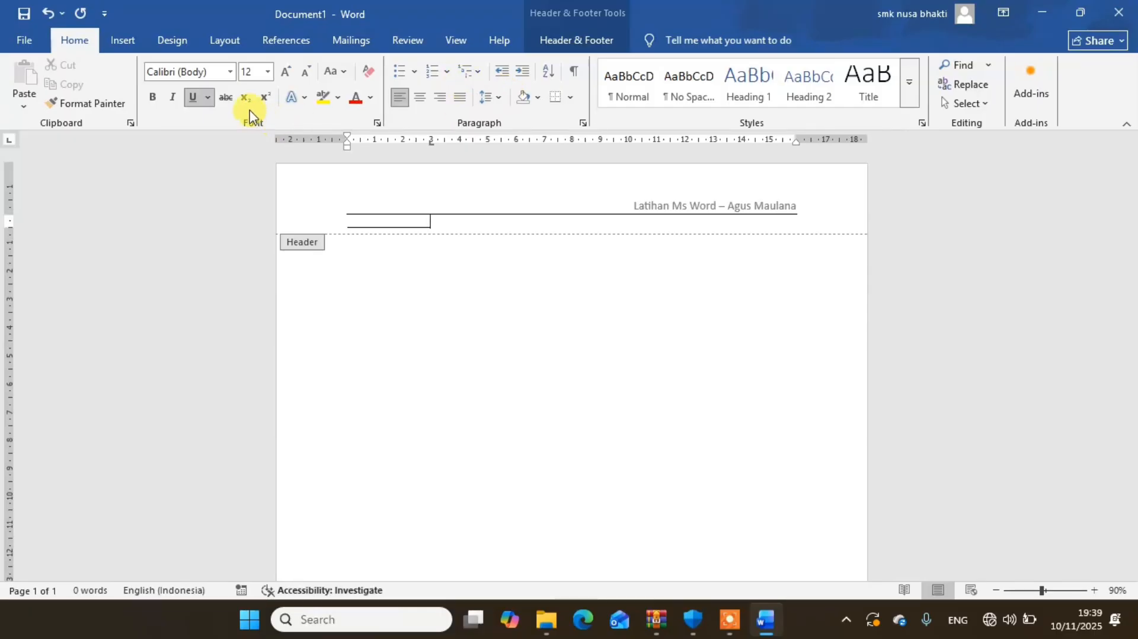
click(197, 102)
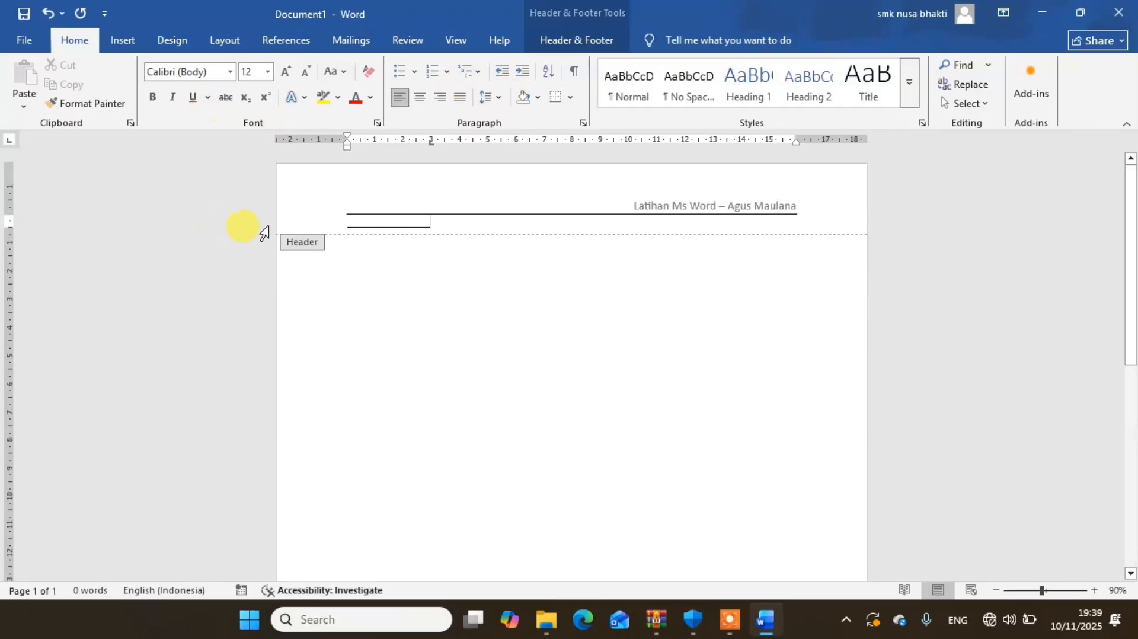
key(BackSpace)
text(Ljkd;s)
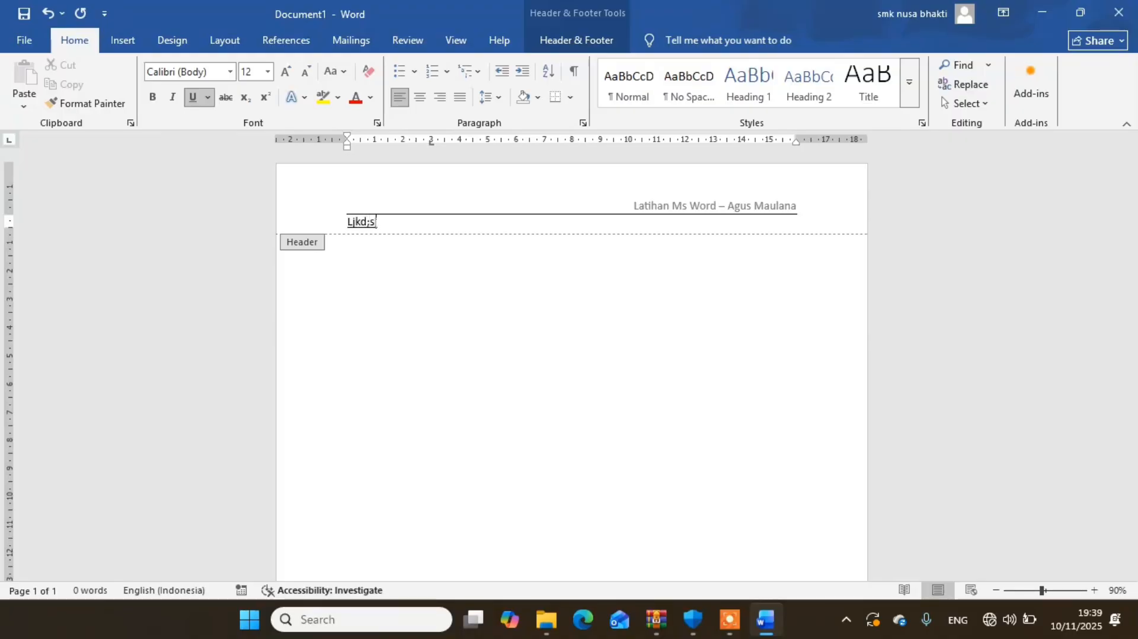
text(jf;d F Sd Fds F Sdf Sdf)
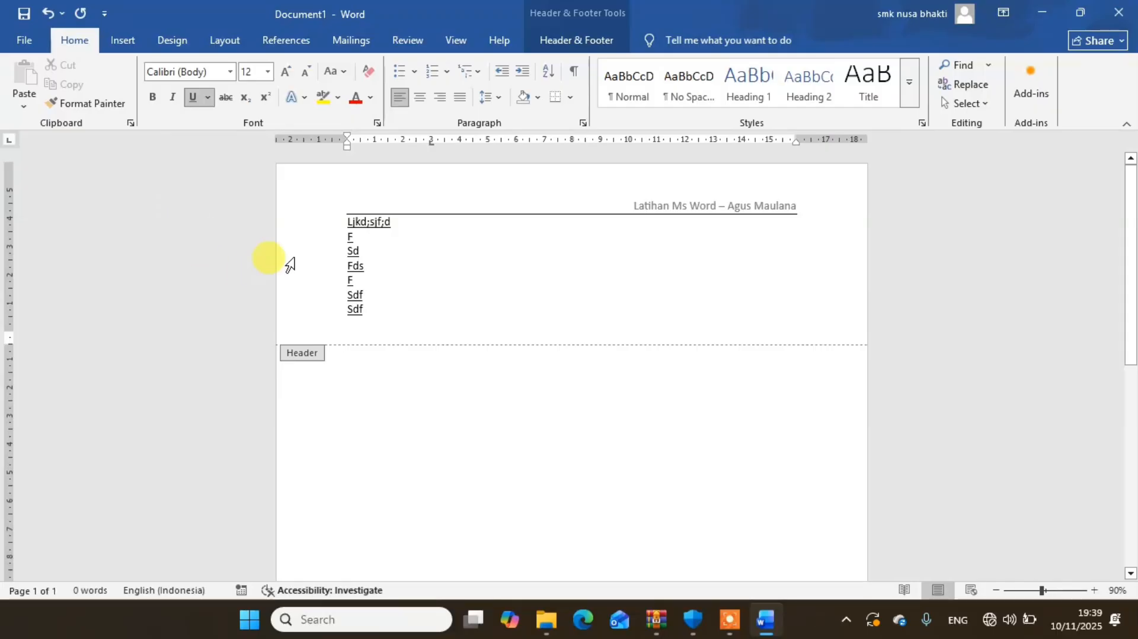
drag(356, 329, 339, 226)
key(Delete)
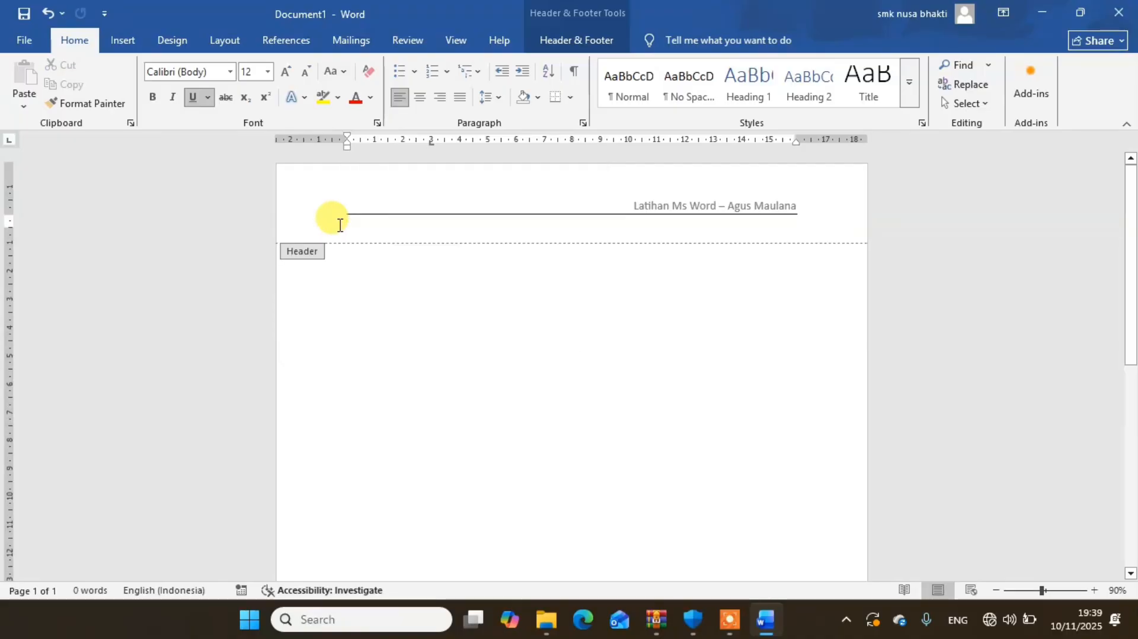
- Remove the empty line below the header title and close header editing
key(BackSpace)
key(BackSpace)
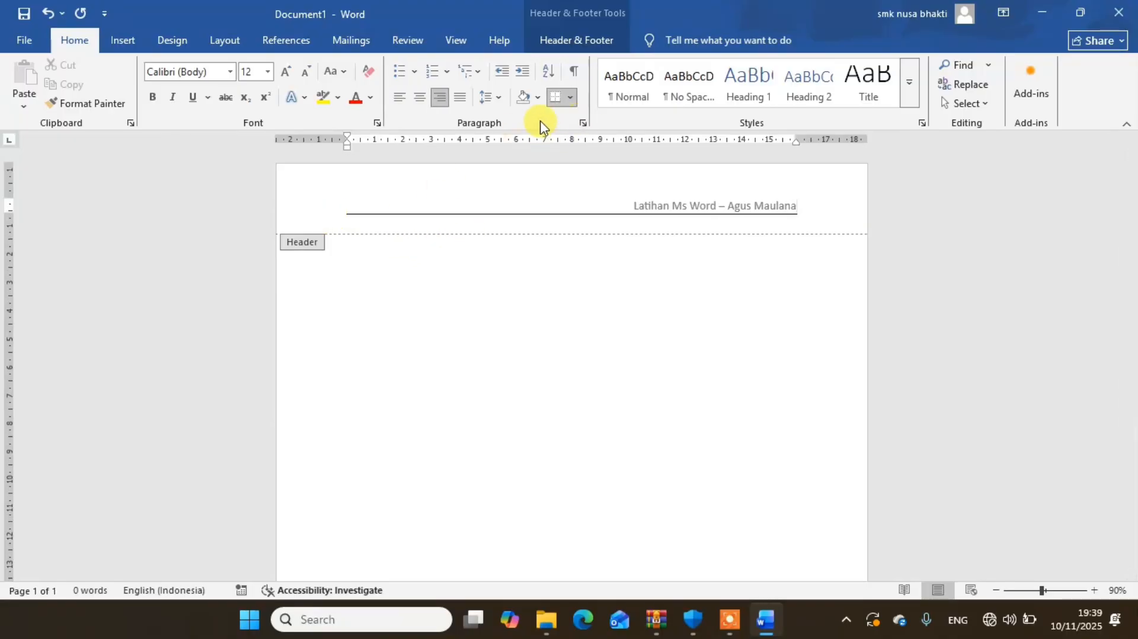
click(557, 50)
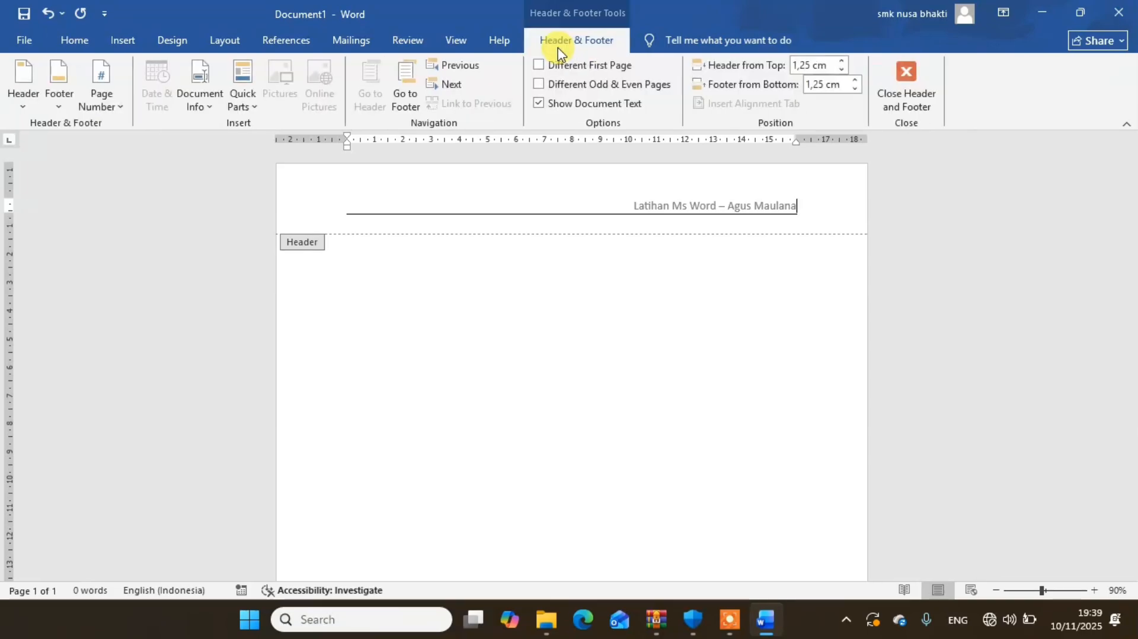
click(905, 110)
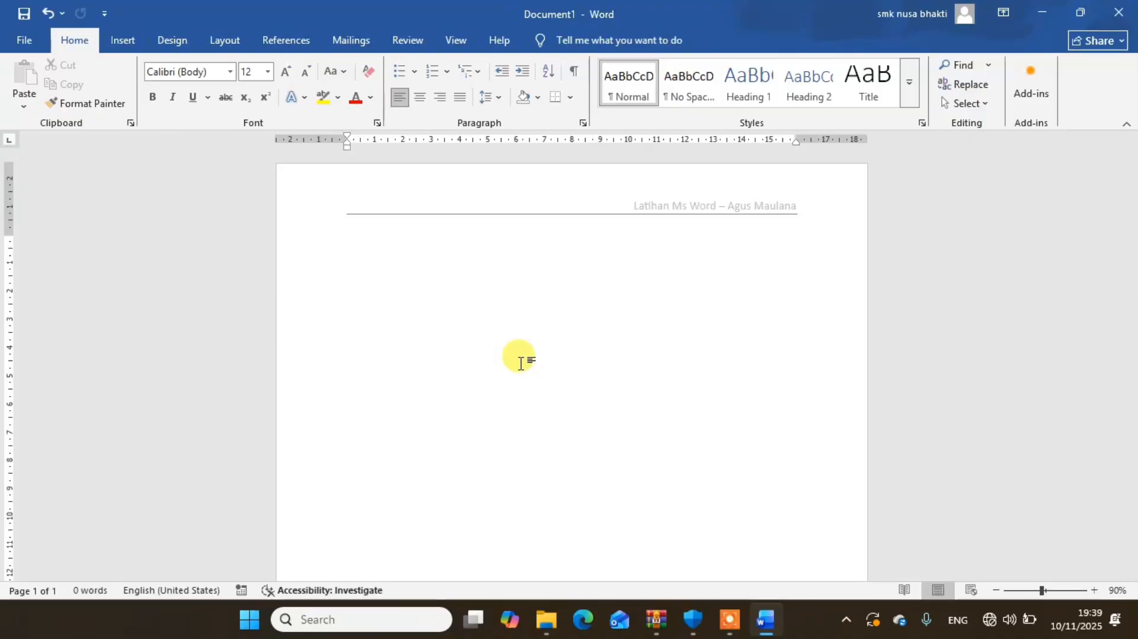
- Enter the title MENIT-MENIT PERTAMA KELAHIRAN in the document body and format it as bold, centred Times New Roman
text(MENIT-MENIT PERTAM)
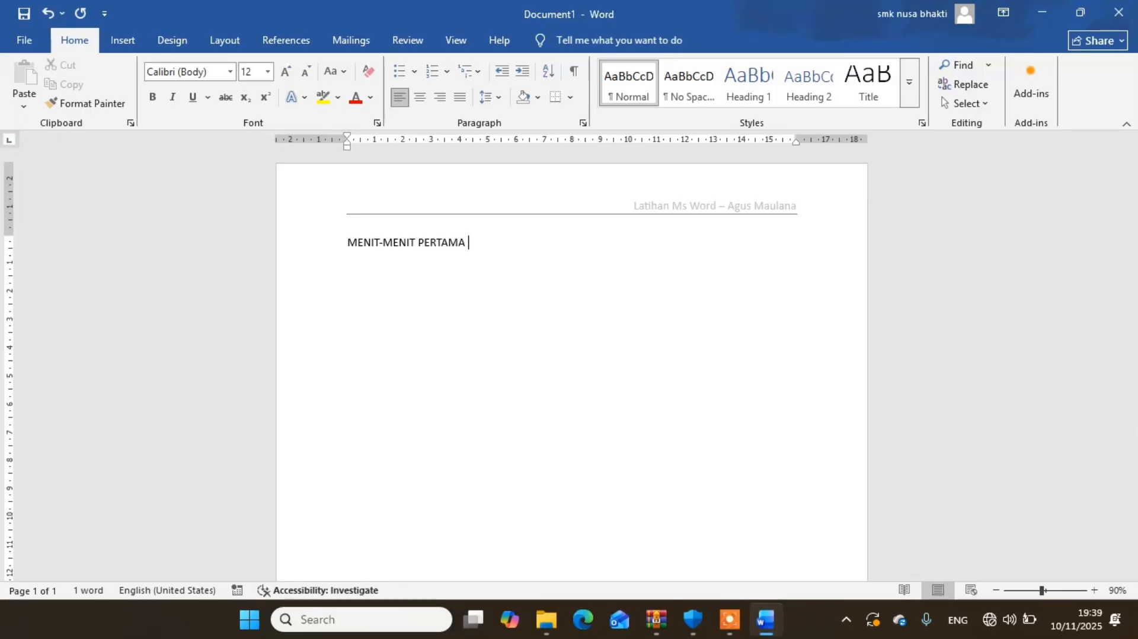
text(AN)
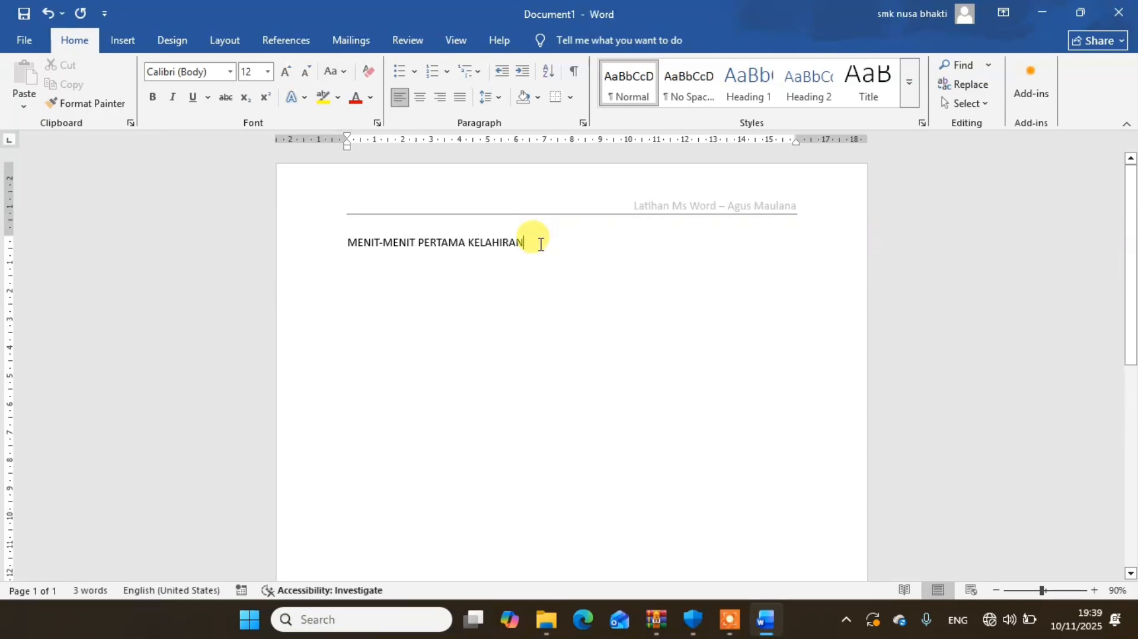
drag(540, 244, 345, 243)
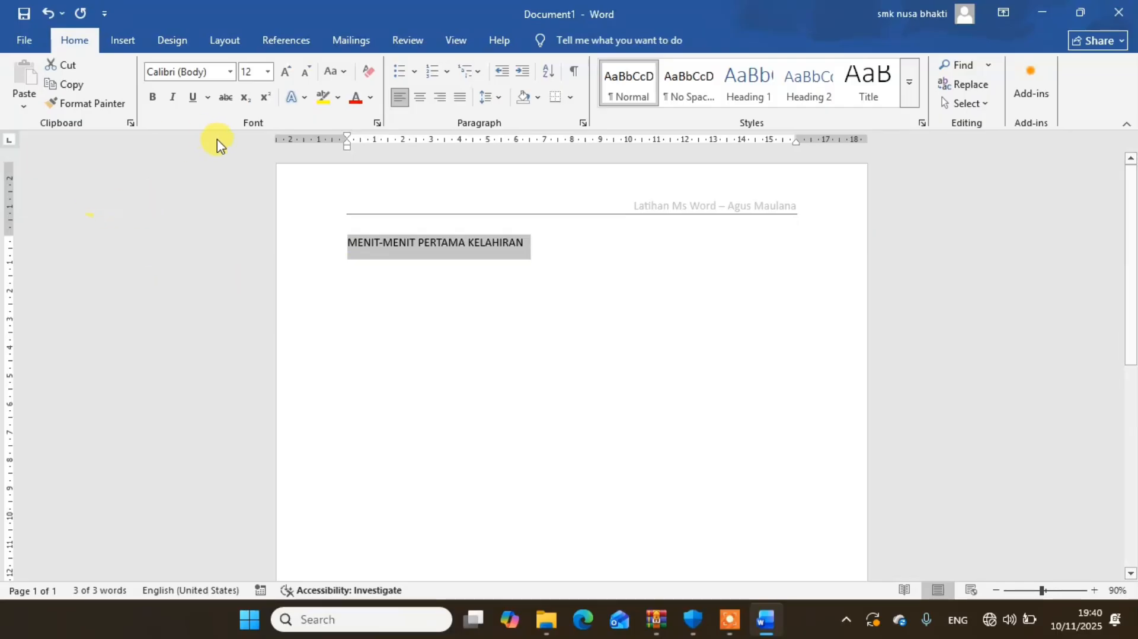
click(153, 101)
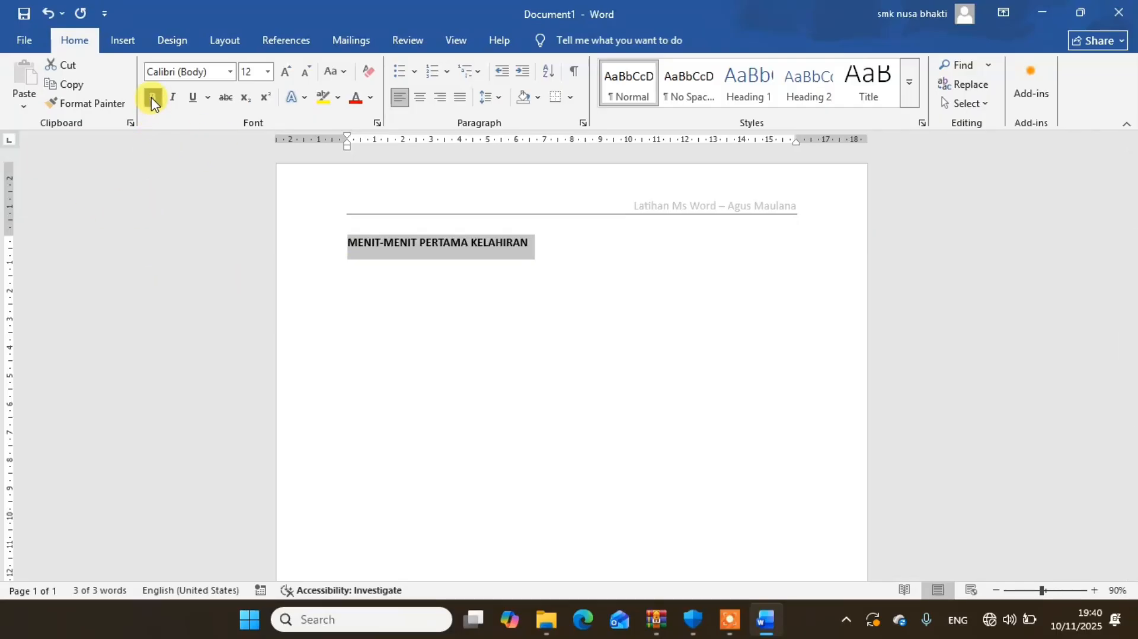
click(422, 101)
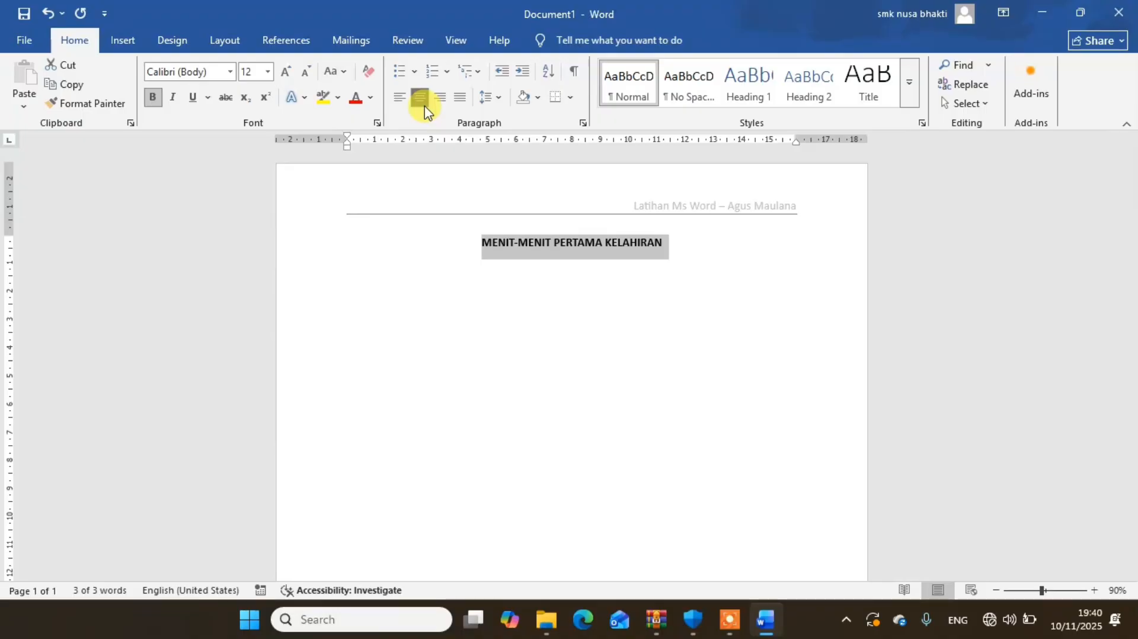
click(230, 73)
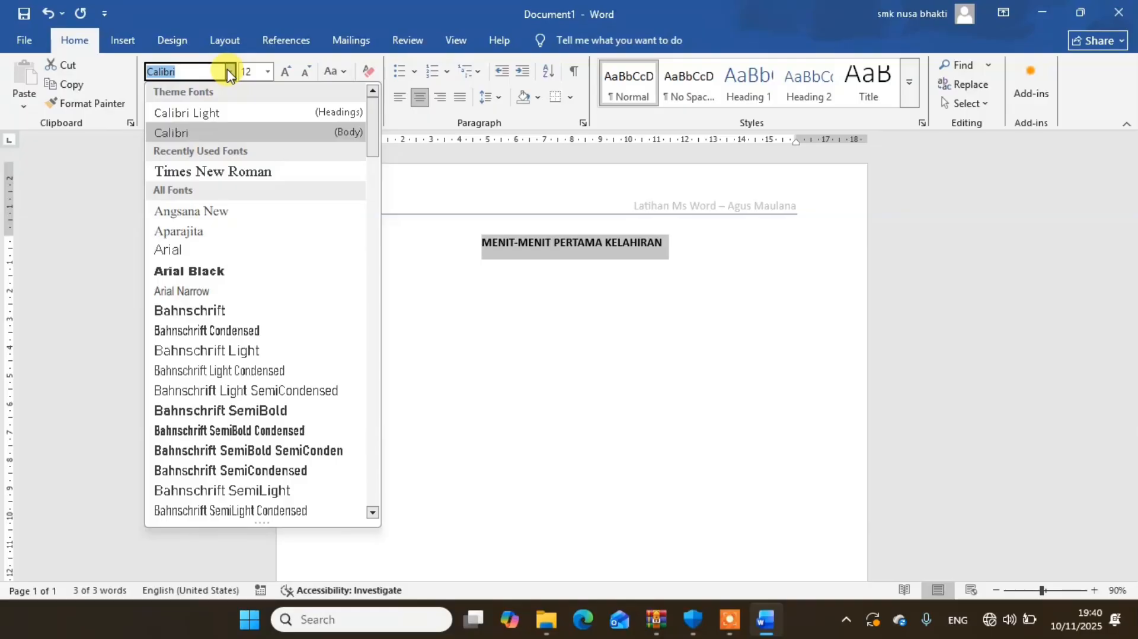
click(229, 173)
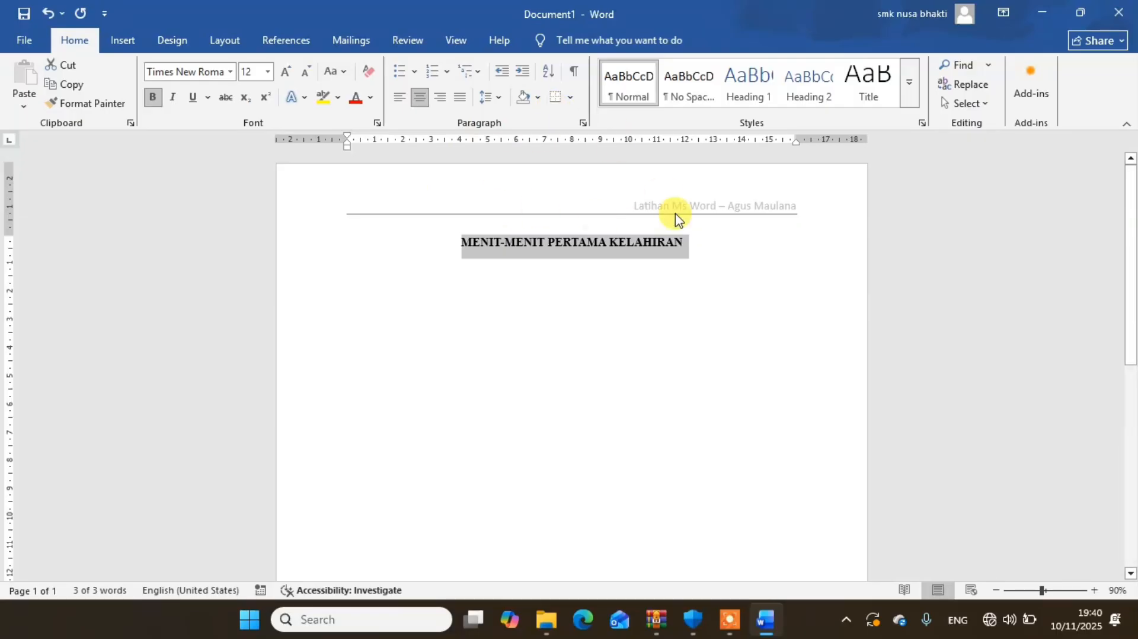
- Set up a box border for the title paragraph using the 3 pt double line that pairs a thin and a thick stroke
click(571, 101)
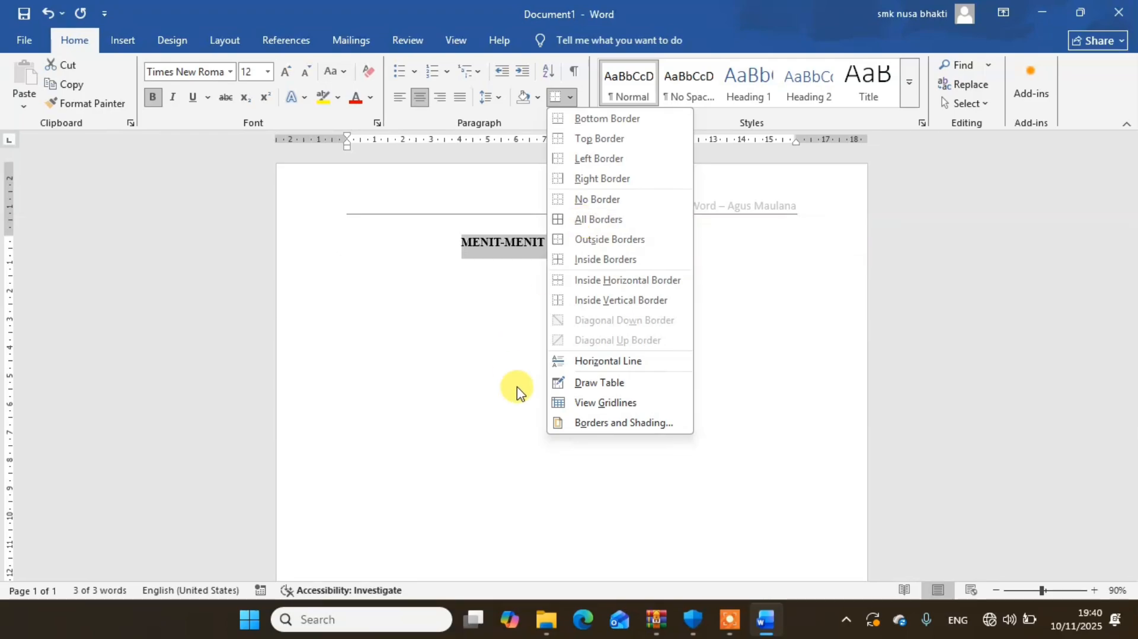
click(615, 428)
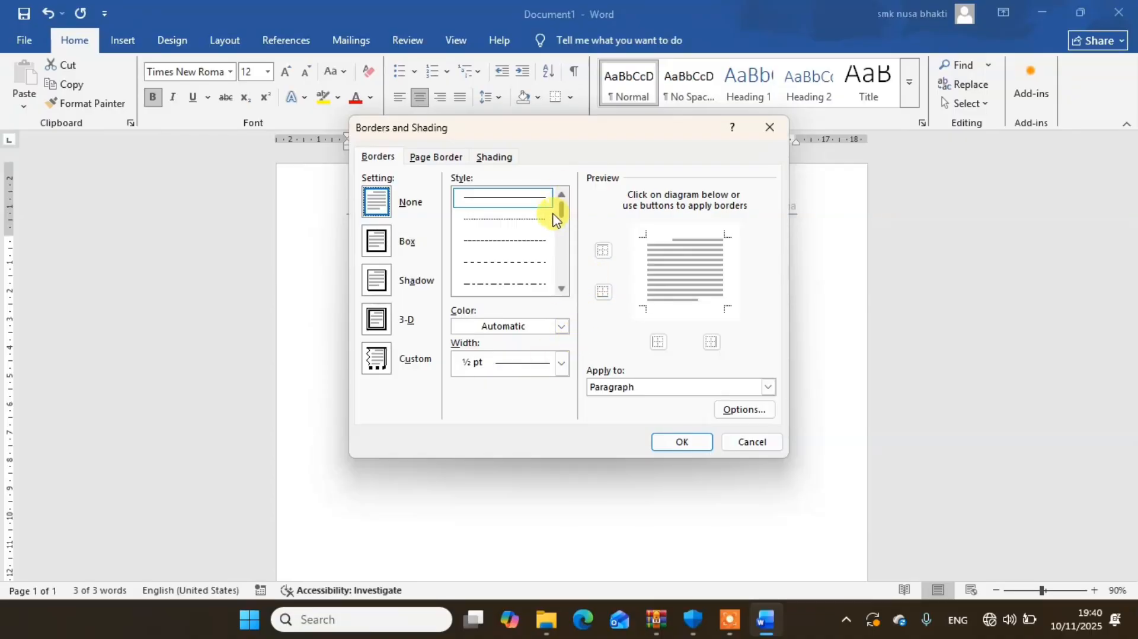
click(375, 241)
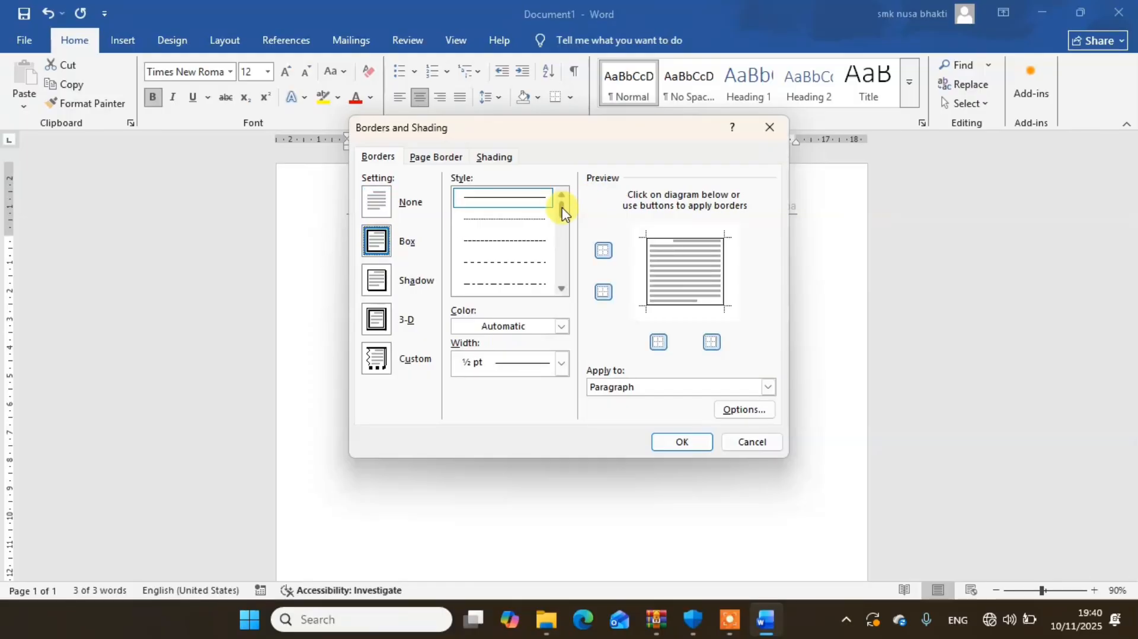
drag(562, 211, 562, 232)
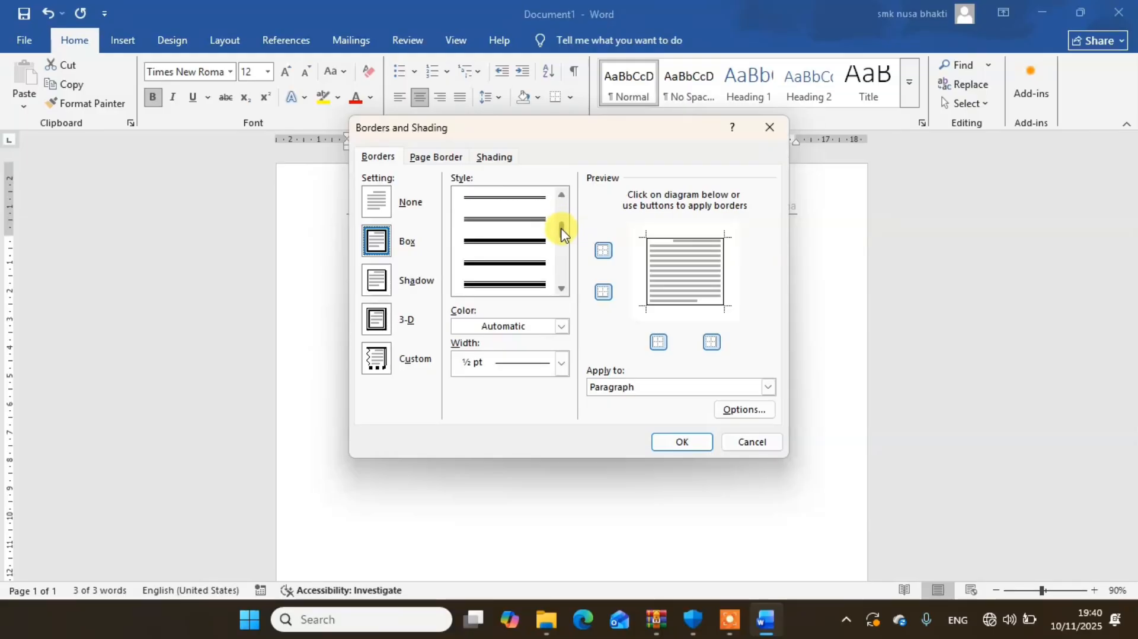
click(515, 263)
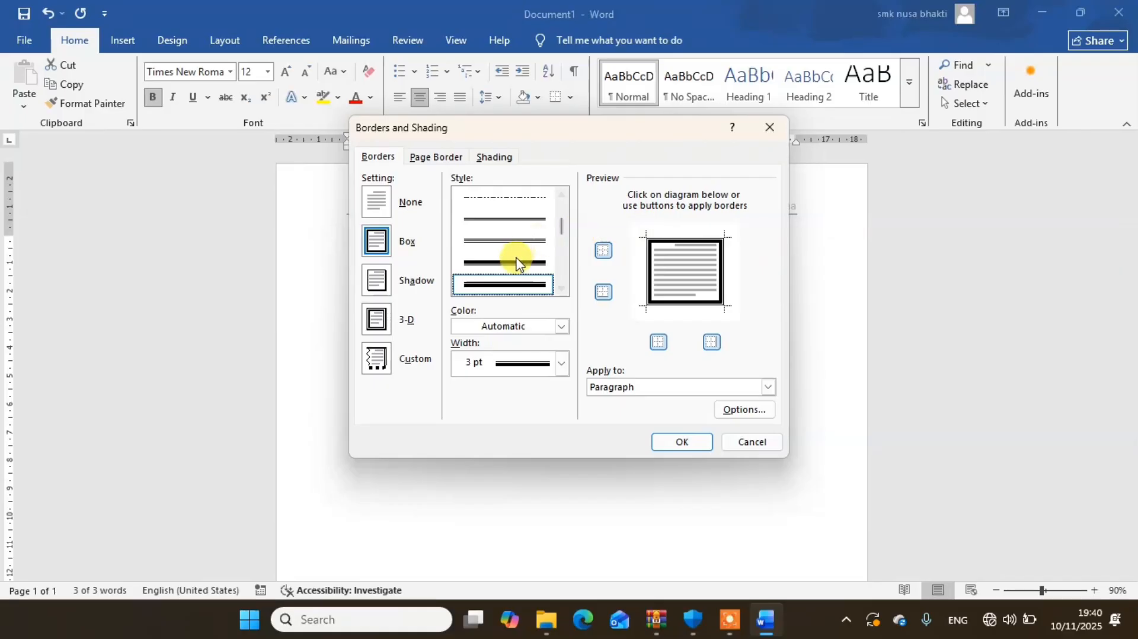
click(516, 262)
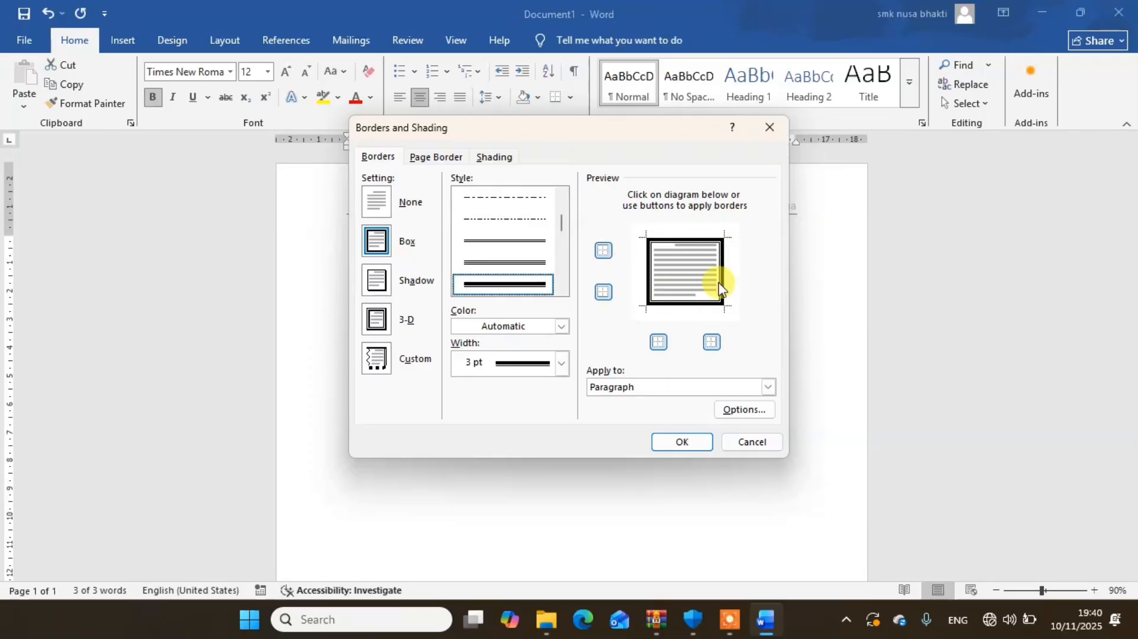
- Remove the left and right sides of the title's border, add both back, and apply the border to the paragraph
click(713, 342)
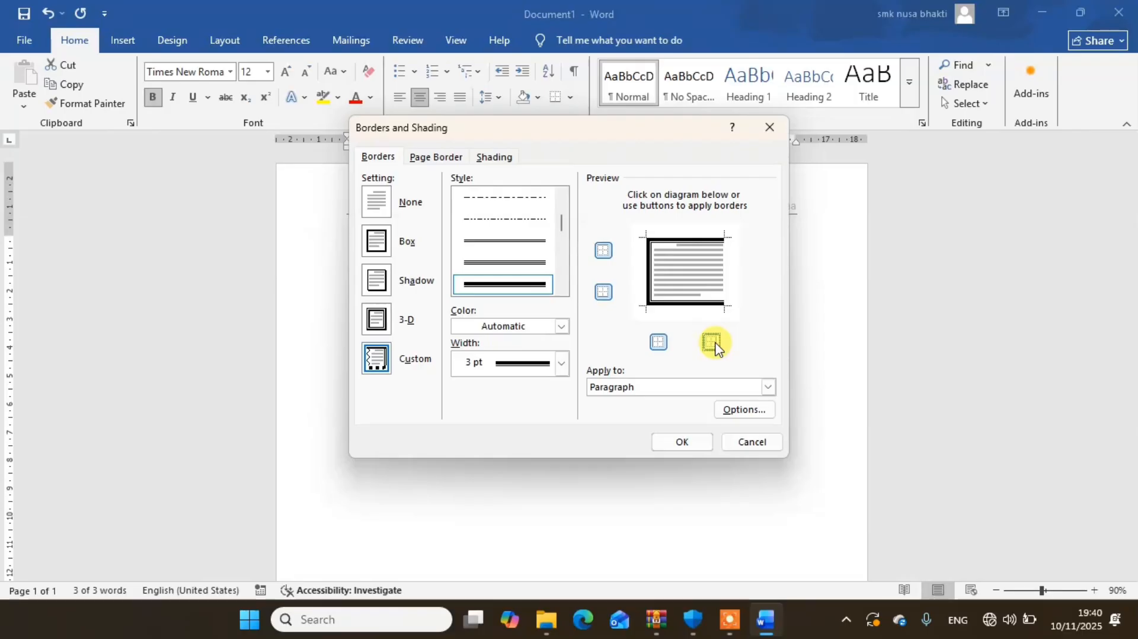
click(654, 342)
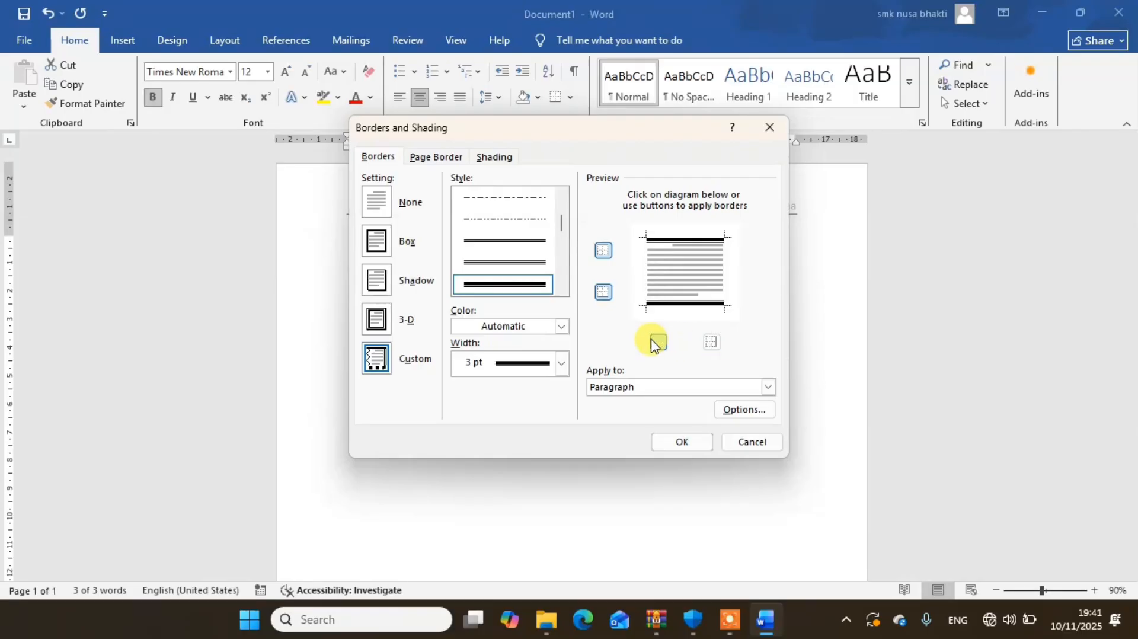
click(655, 342)
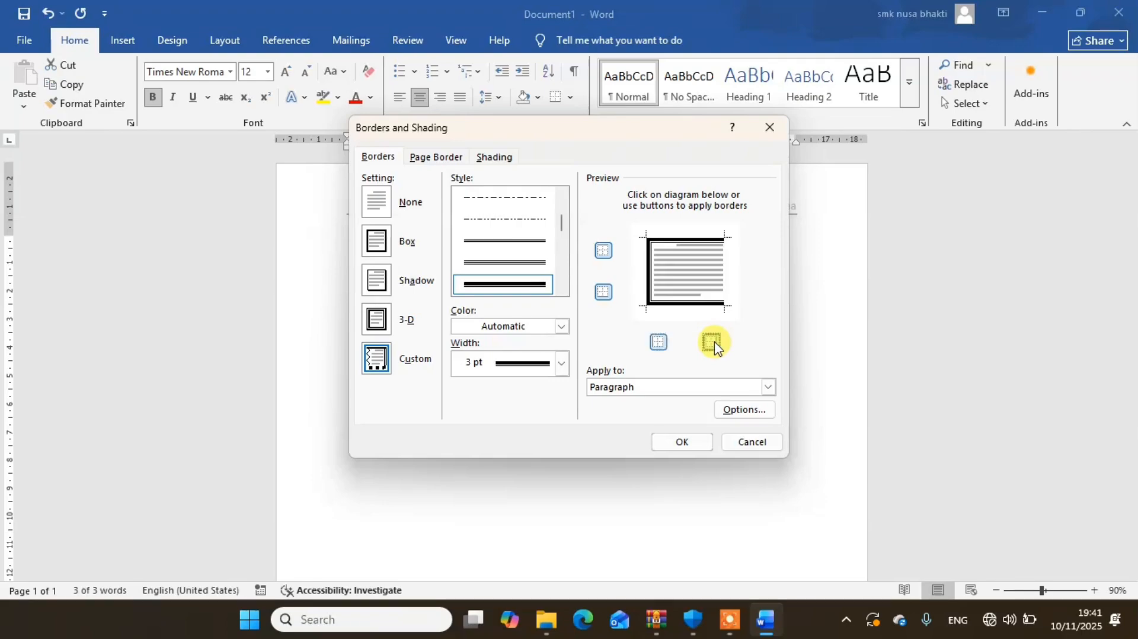
click(713, 343)
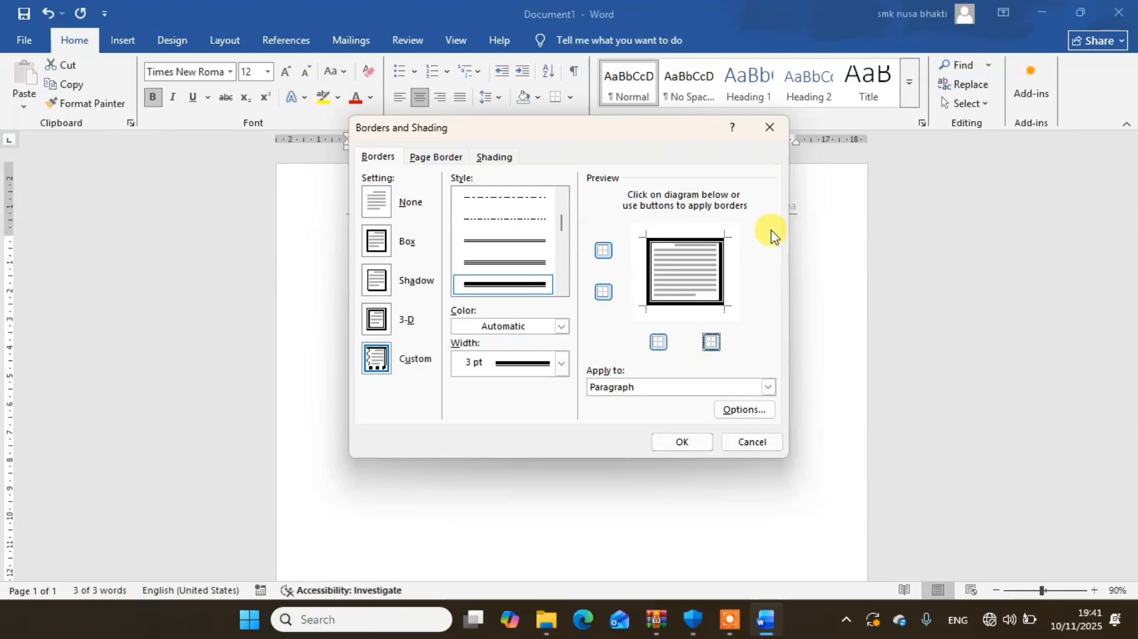
click(682, 441)
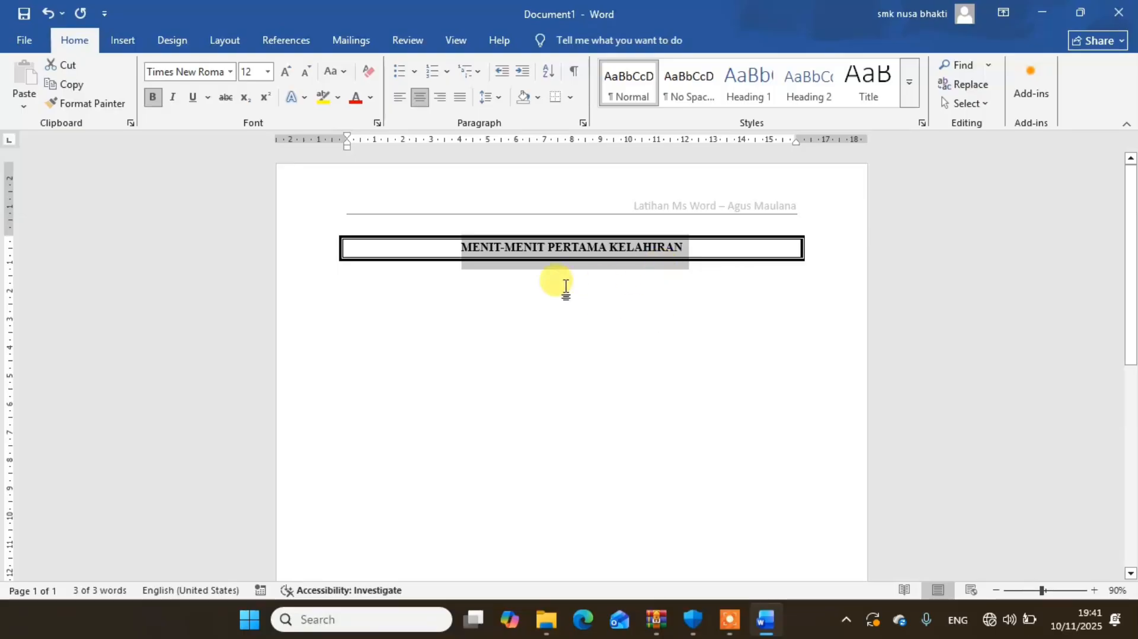
- Increase the font size of the bordered title to 18
click(753, 249)
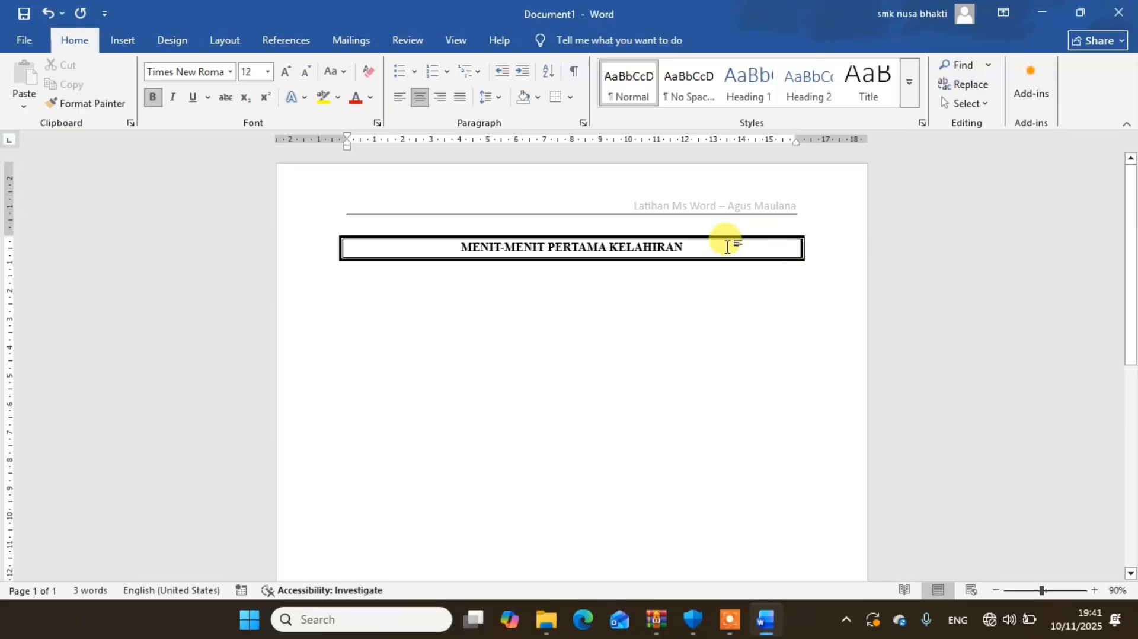
drag(717, 244, 462, 246)
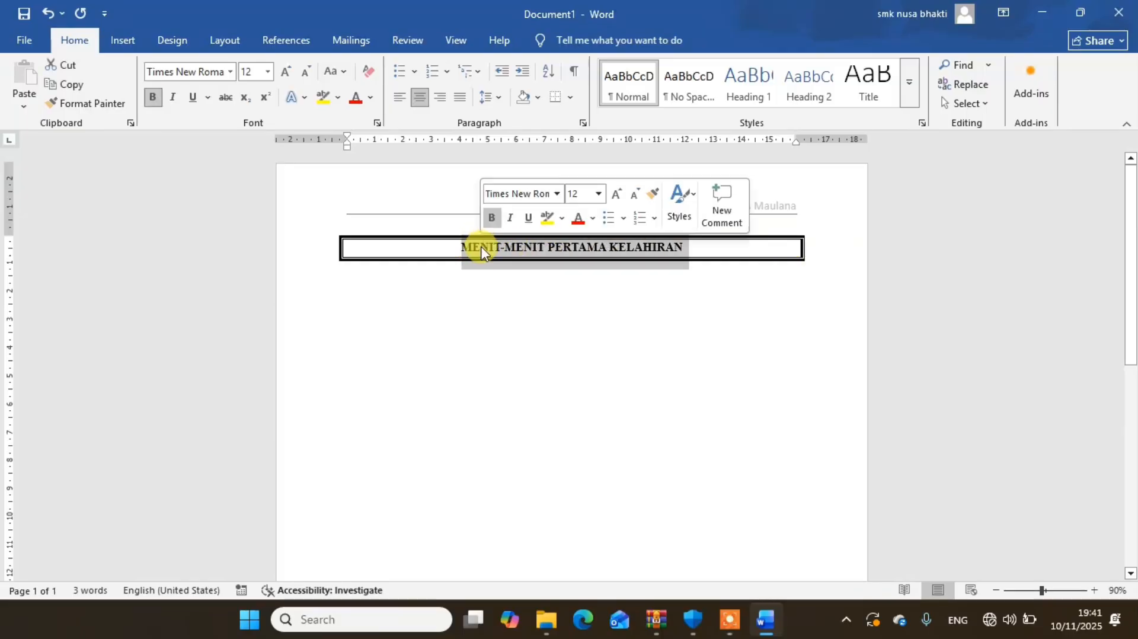
click(289, 73)
click(289, 74)
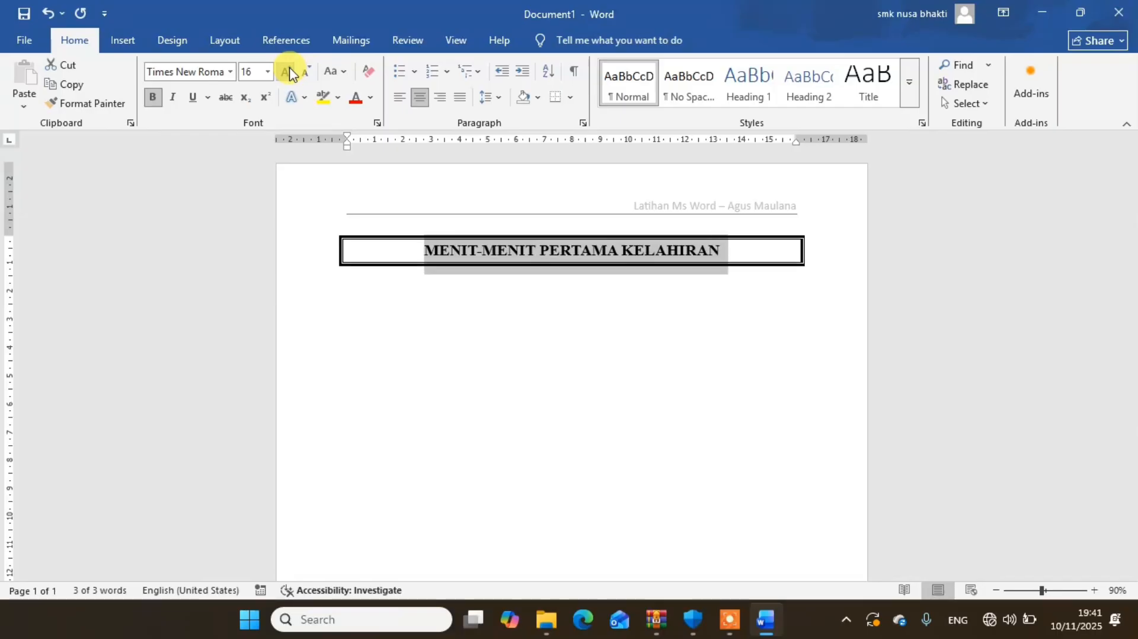
click(289, 73)
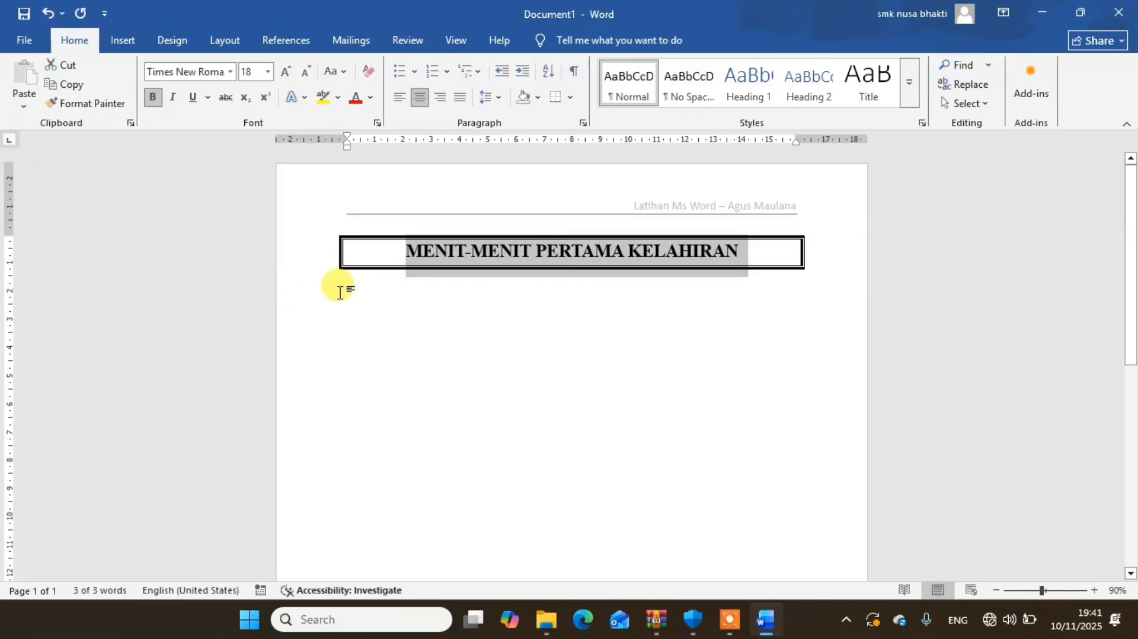
- Set the font size of the empty line below the title to 11
click(341, 292)
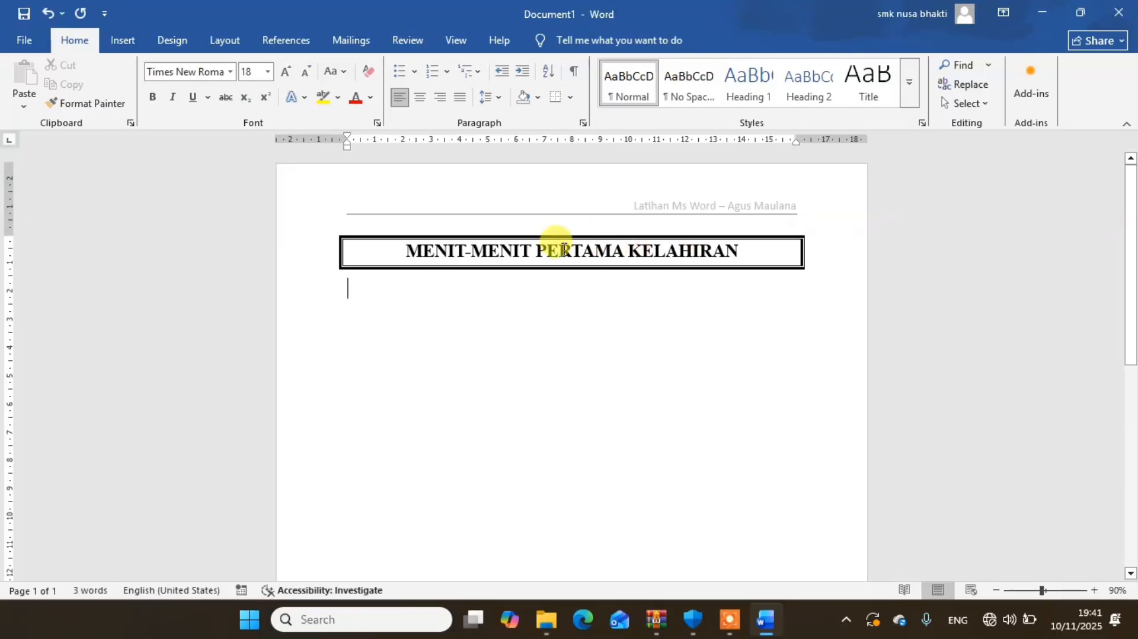
click(268, 74)
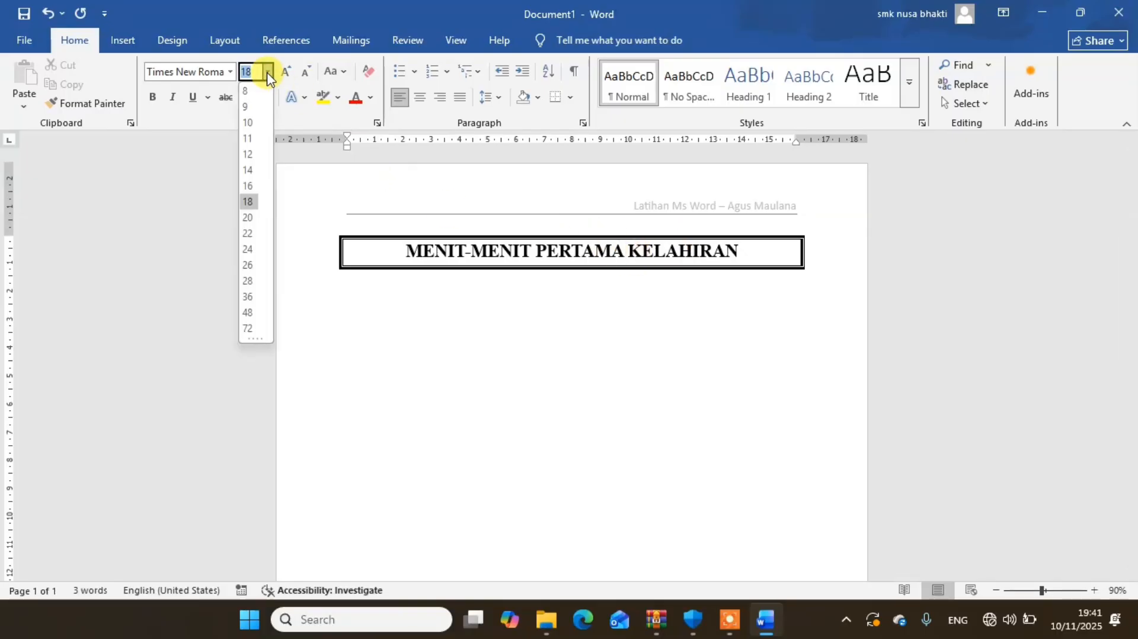
click(249, 139)
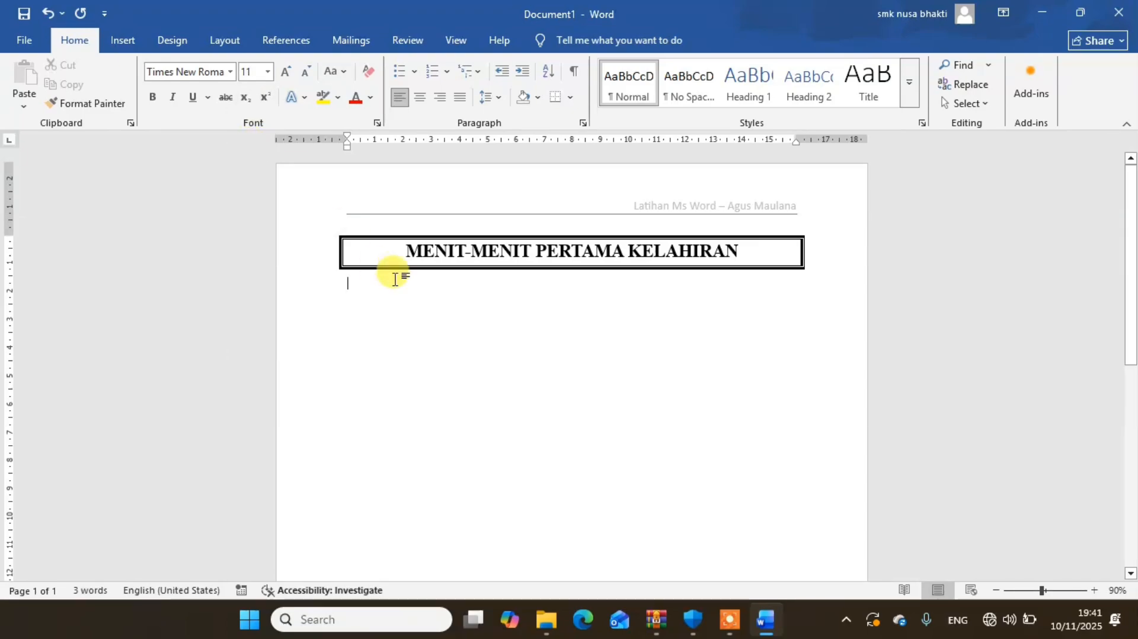
- Enter the addressee lines Kepada and Yth. on two separate lines below the title
text(1.)
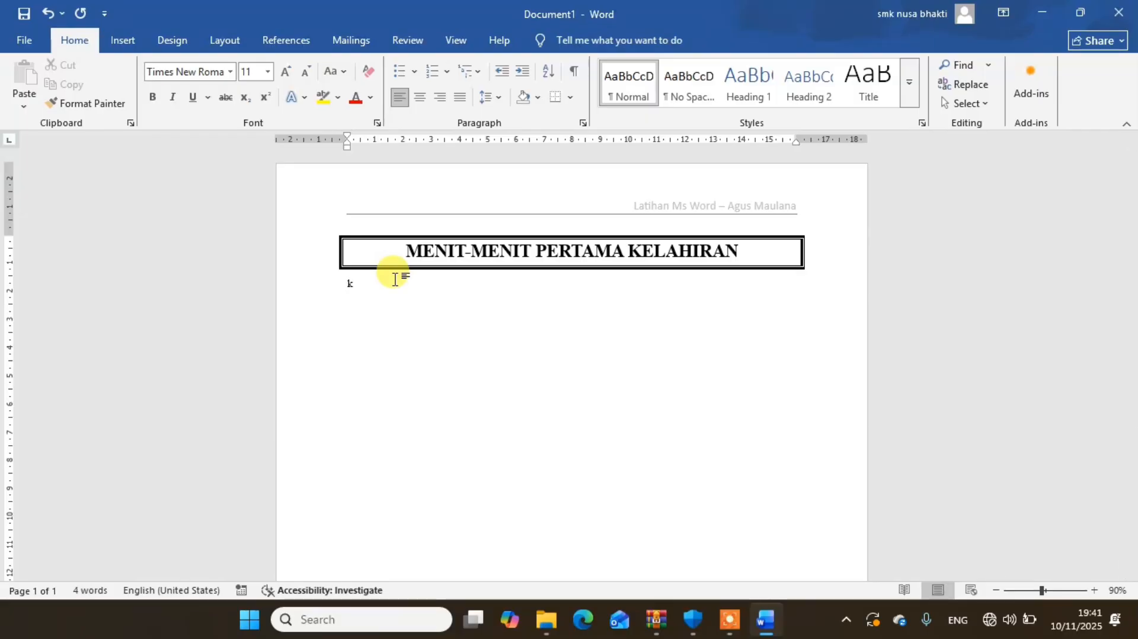
key(BackSpace)
key(BackSpace)
text(Kepa)
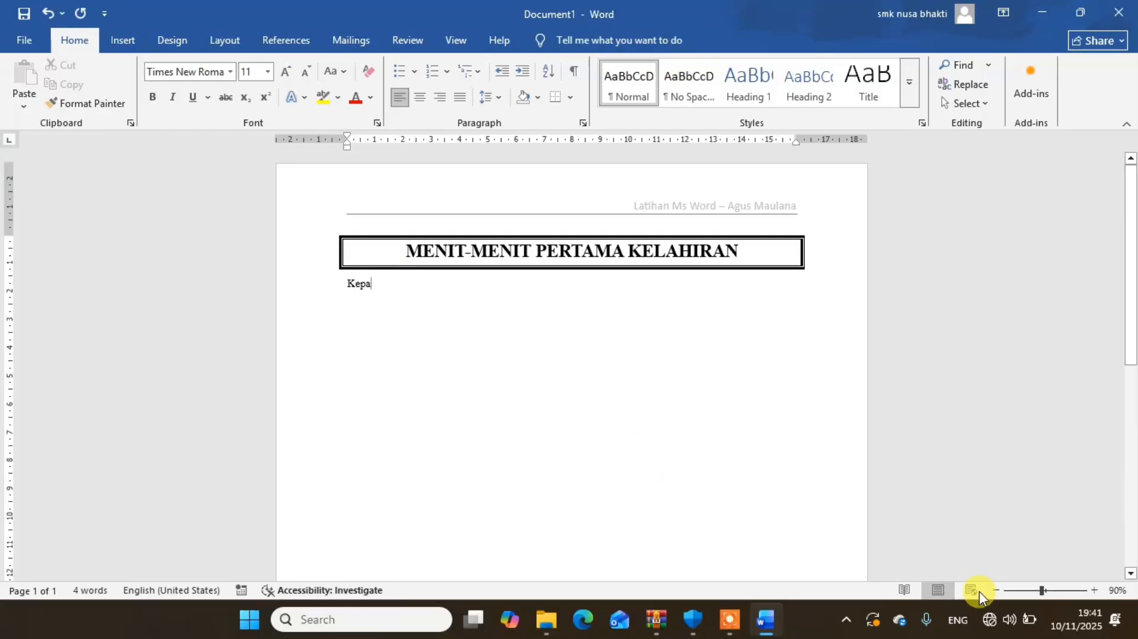
click(1093, 590)
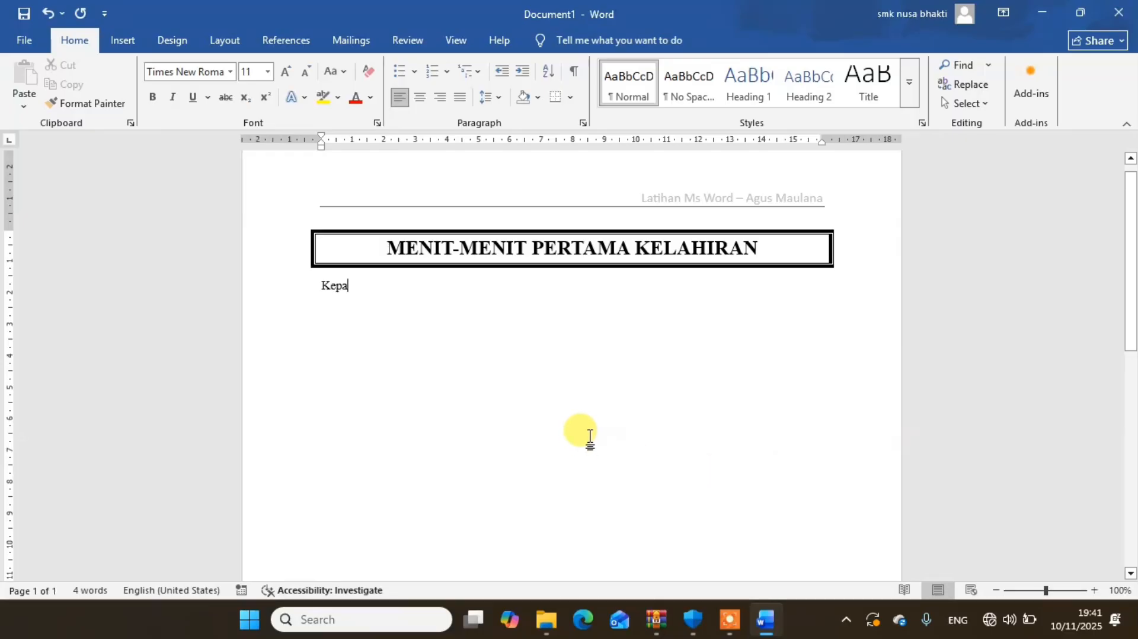
text(da)
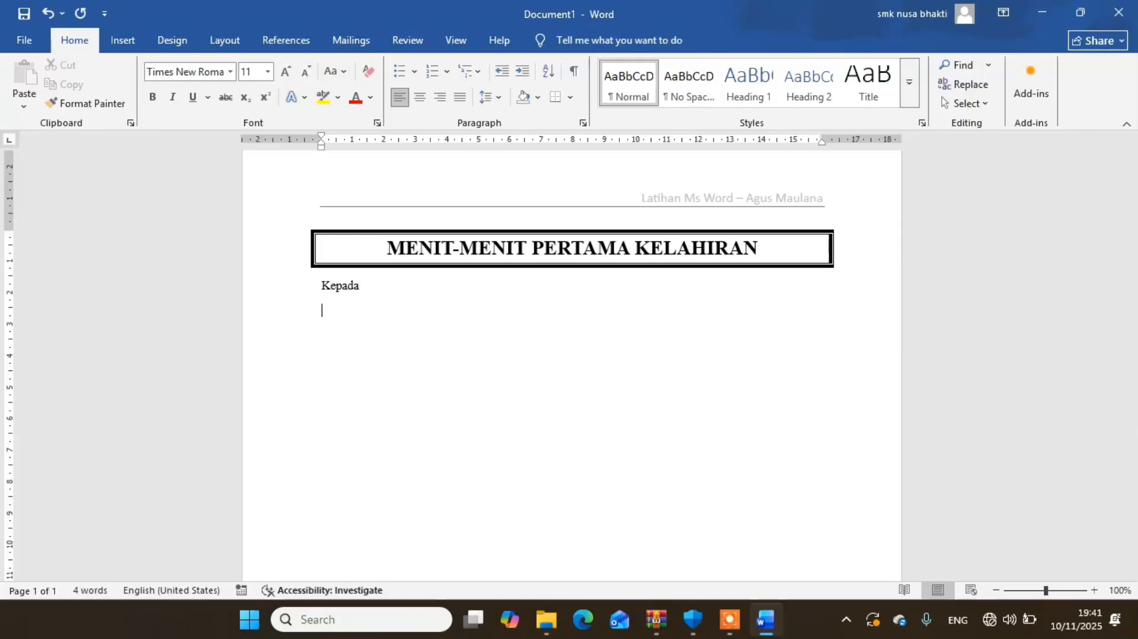
text(Yth. <<)
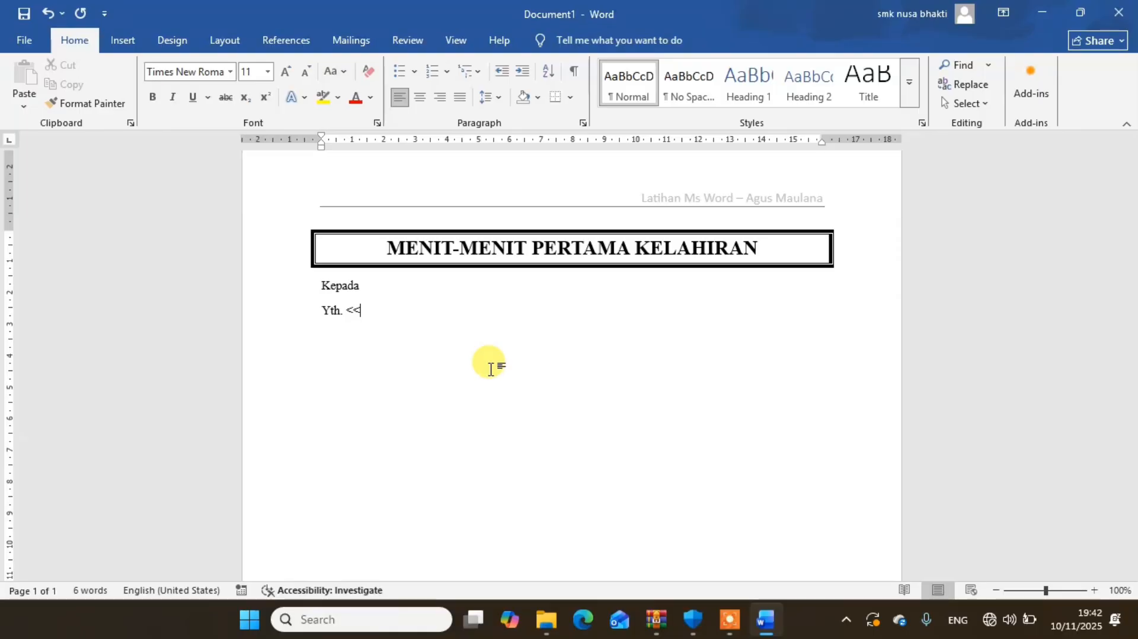
text(nama)
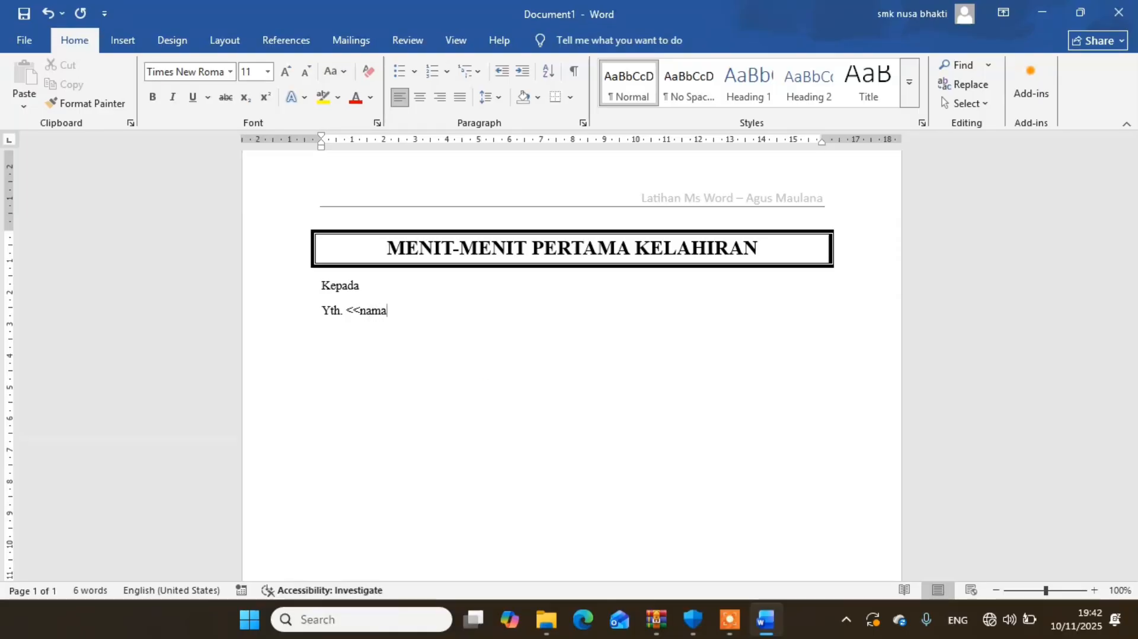
key(BackSpace)
key(BackSpace)
key(BackSpace)
key(BackSpace)
key(BackSpace)
key(BackSpace)
key(BackSpace)
- Leave a blank line and enter the opening paragraph, from "Segera setelah lahir, dokter melakukan serangkaian pemeriksaan terhadap bayi" to "dengan peralatan khusus."
text(Sege)
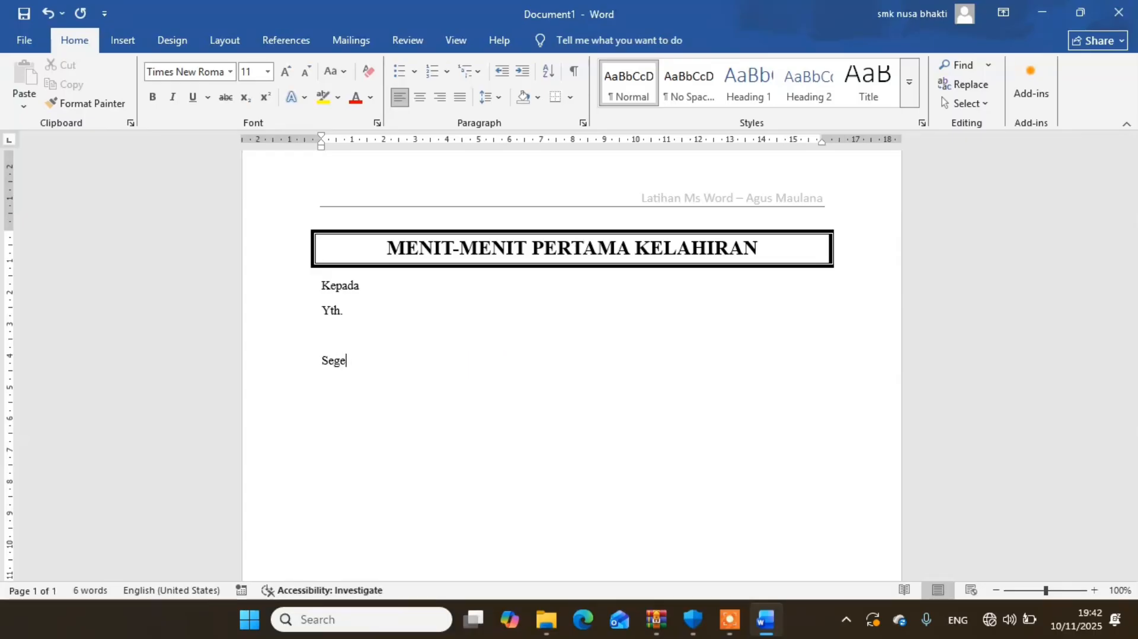
text(ra setelah lahir, dokter melakukan serangkaian pemeriksaan terhadap bayi, selain agar bayi bisa)
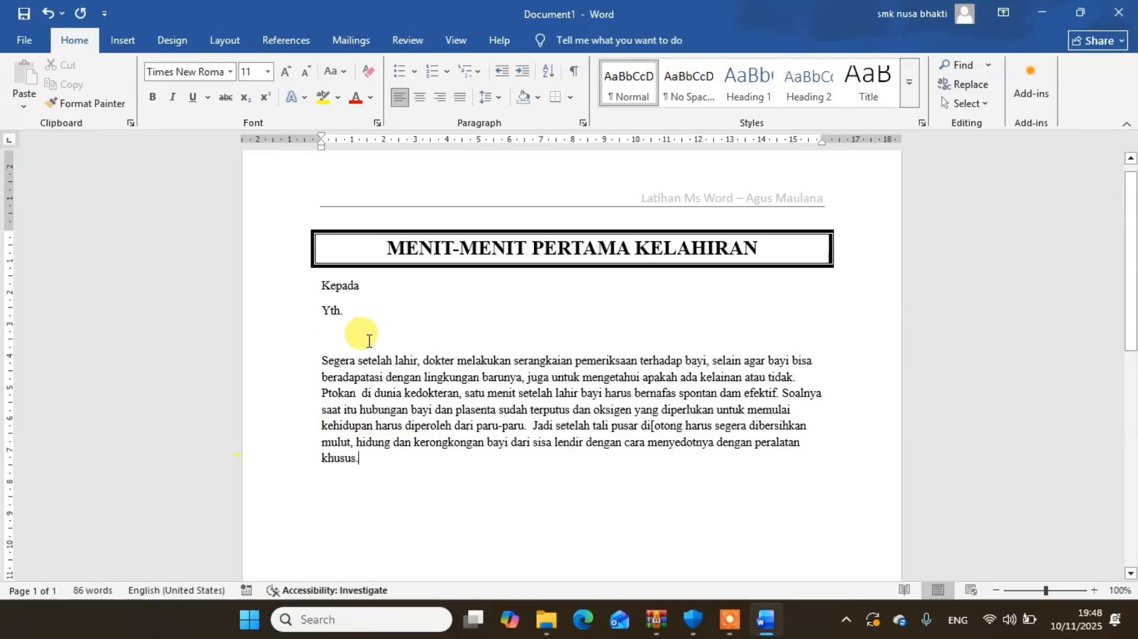
- Correct the misspelled word after "tali pusar" in the opening paragraph to "dipotong"
drag(325, 359, 415, 362)
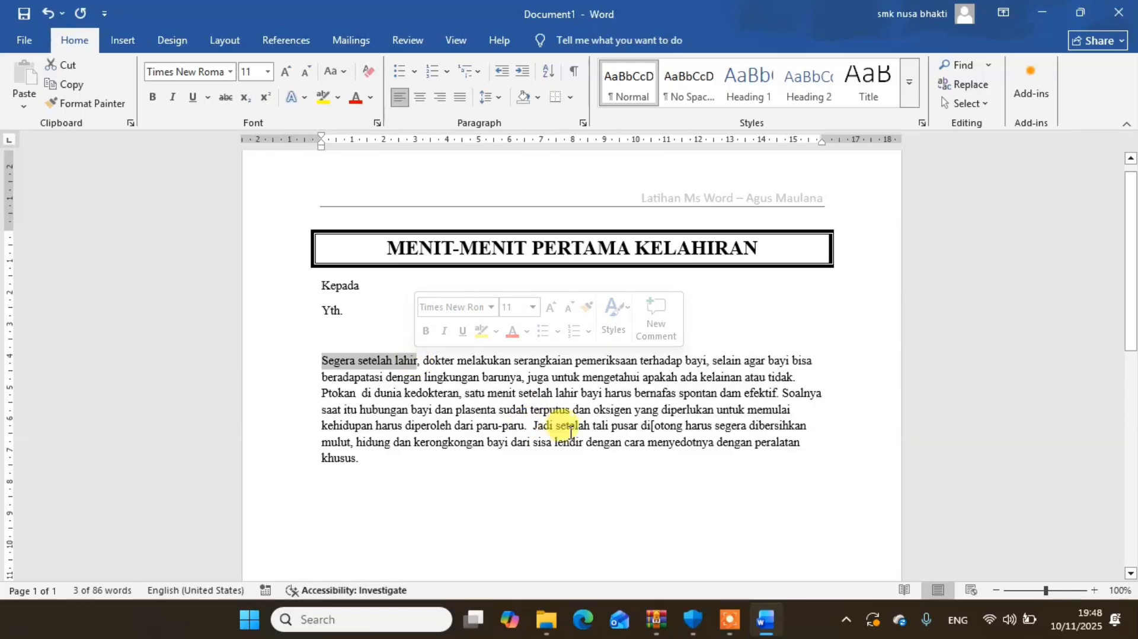
click(658, 428)
text(po)
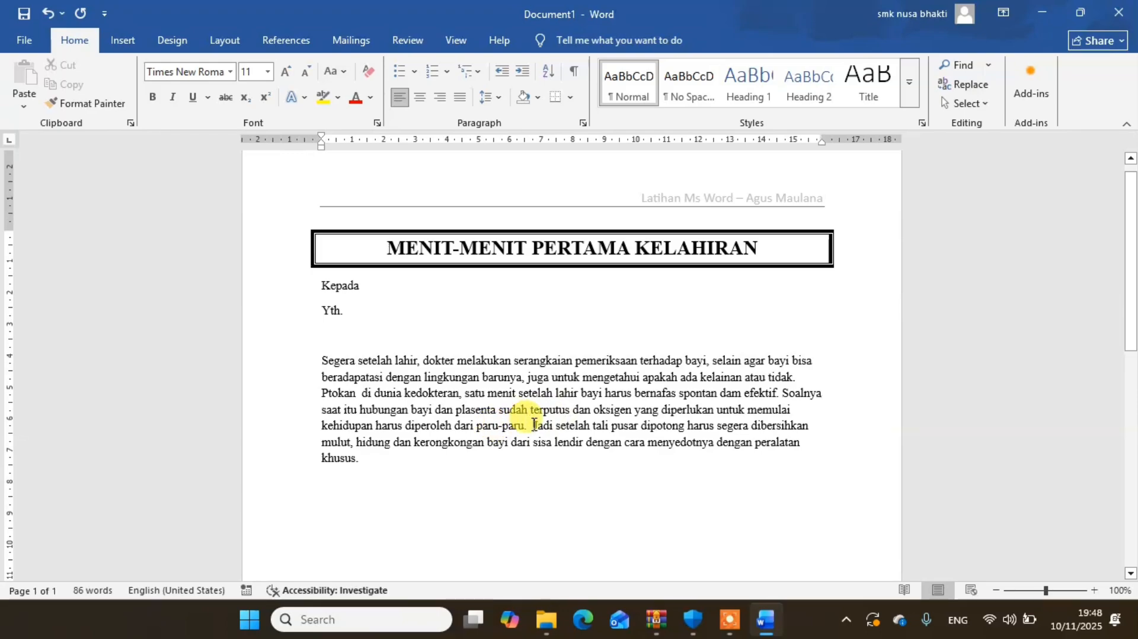
- Split the article text before "Jadi setelah tali pusar" into a separate paragraph, with an empty line between the two parts
click(533, 425)
key(Return)
key(Return)
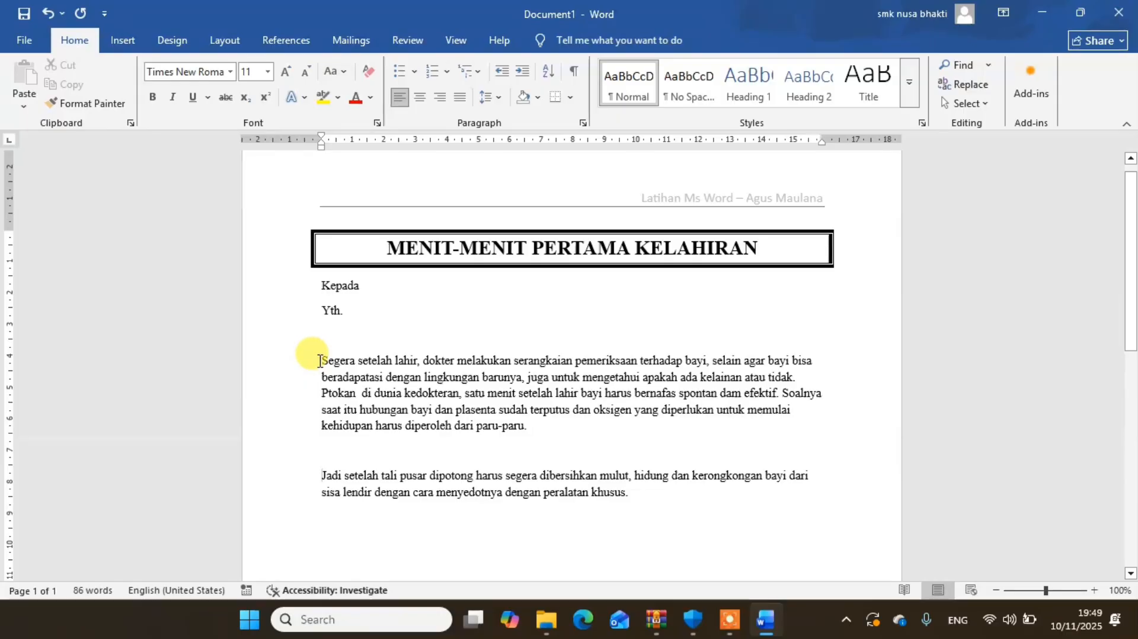
- Lay out the first article paragraph, from "Segera setelah lahir" to "paru-paru.", in three equal columns with a line between them
drag(320, 361, 535, 426)
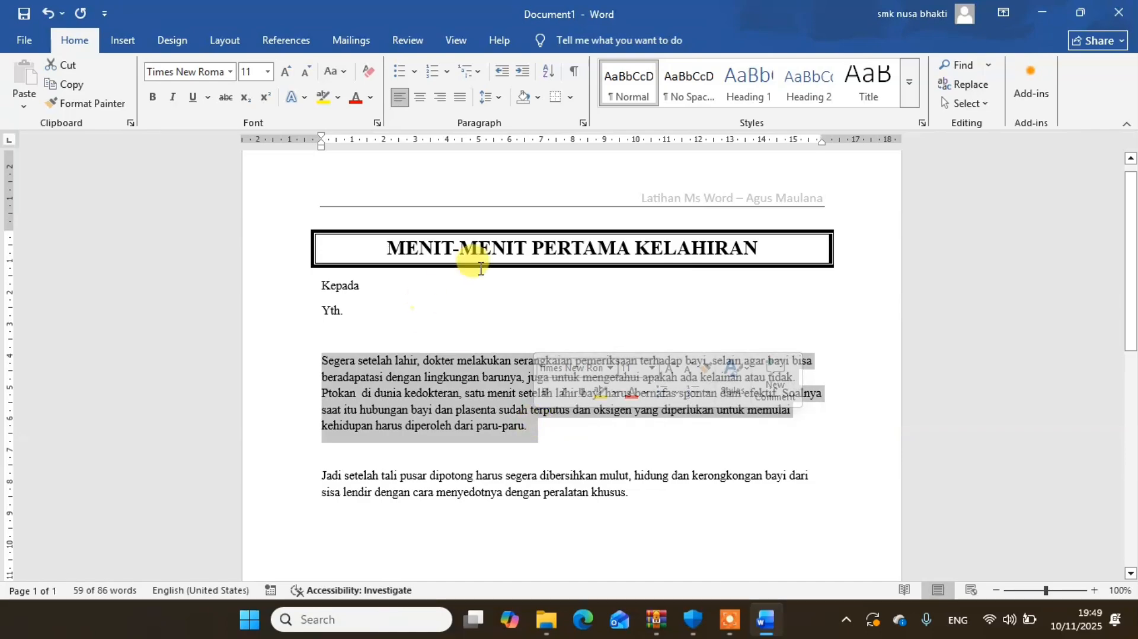
click(221, 42)
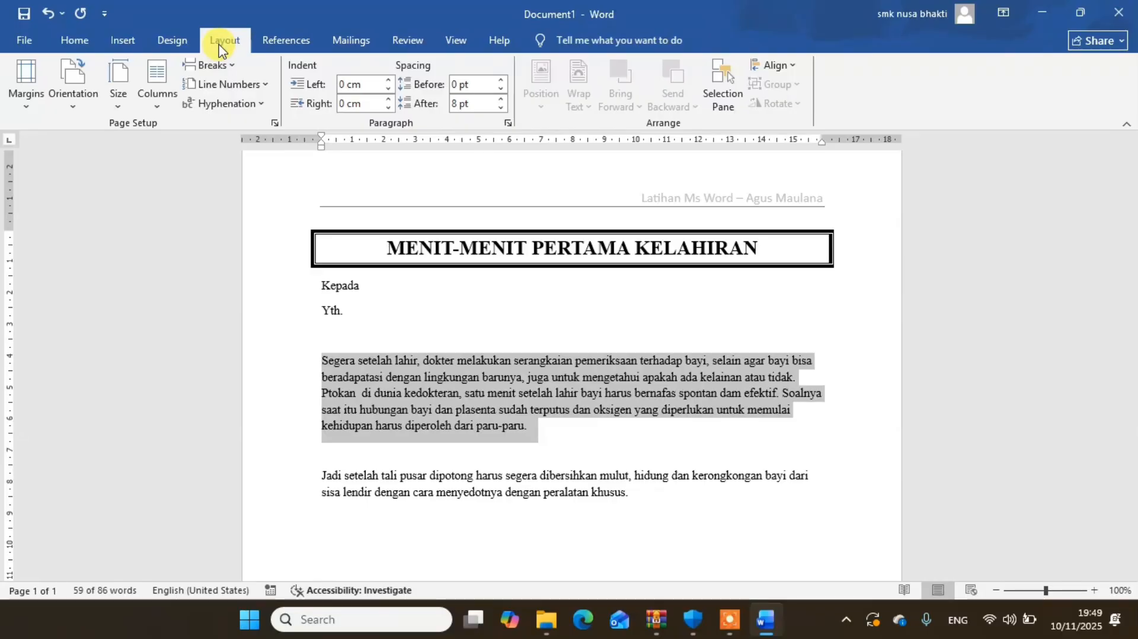
click(158, 106)
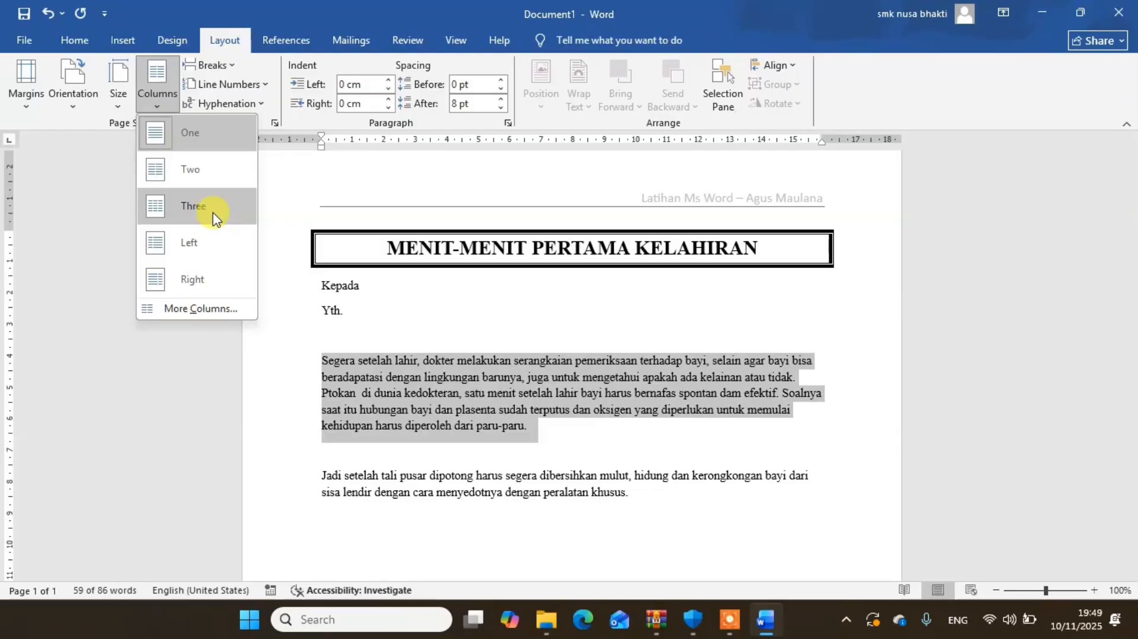
click(193, 309)
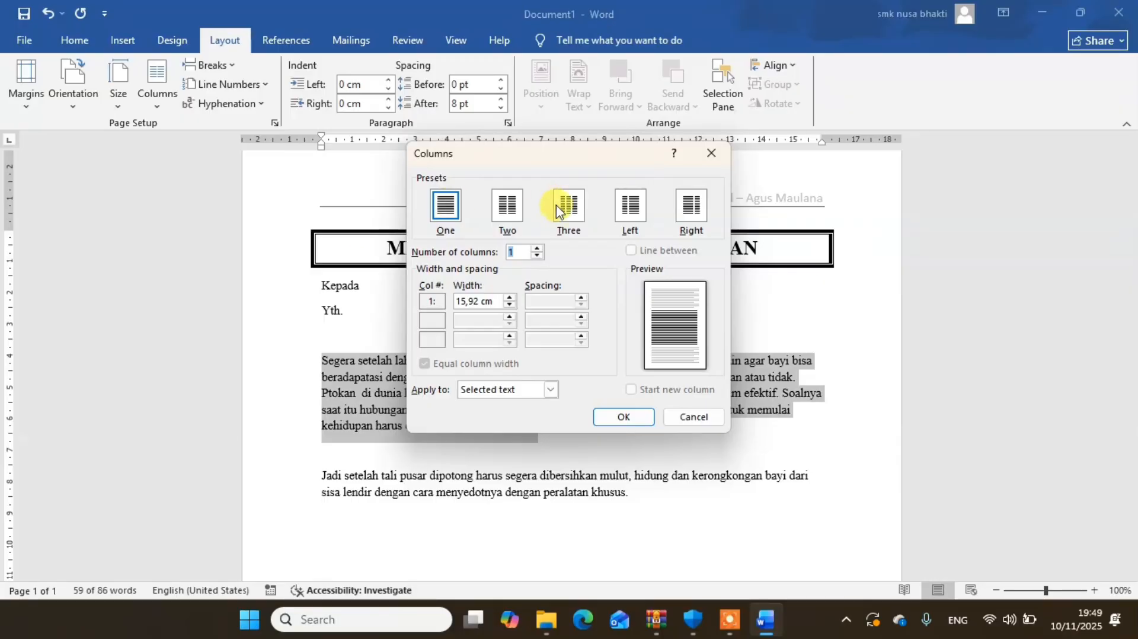
click(568, 215)
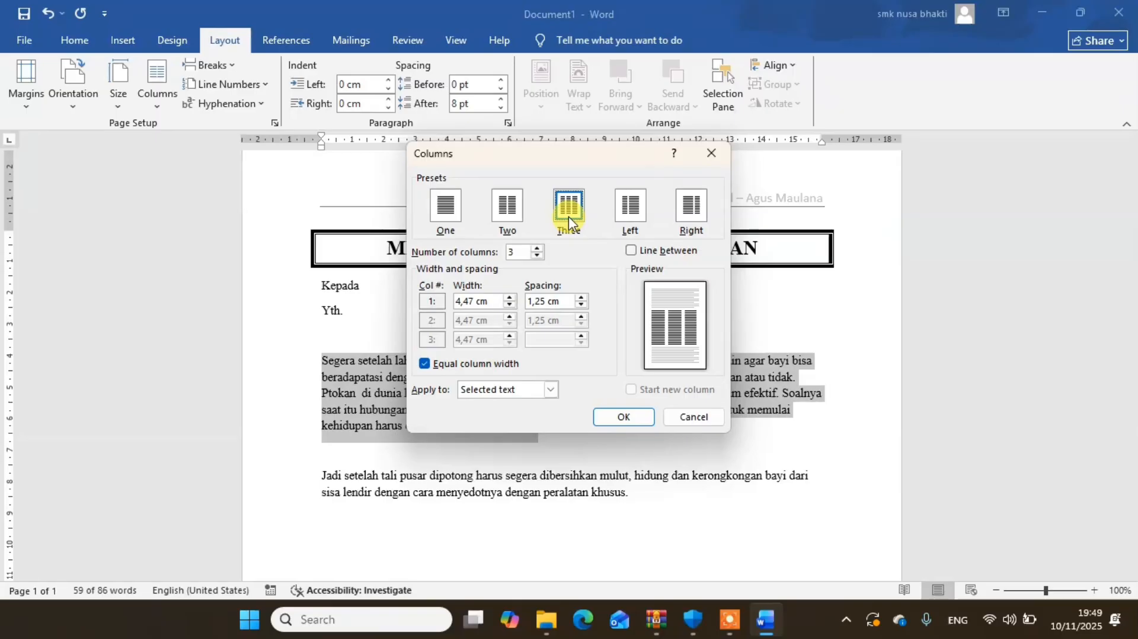
click(644, 252)
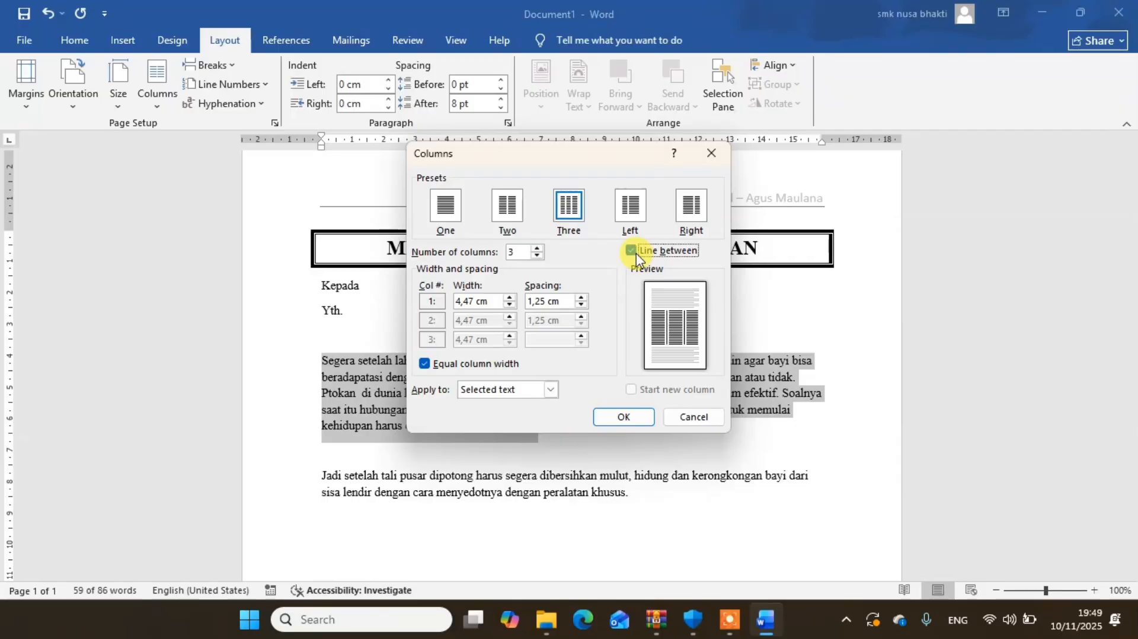
click(624, 417)
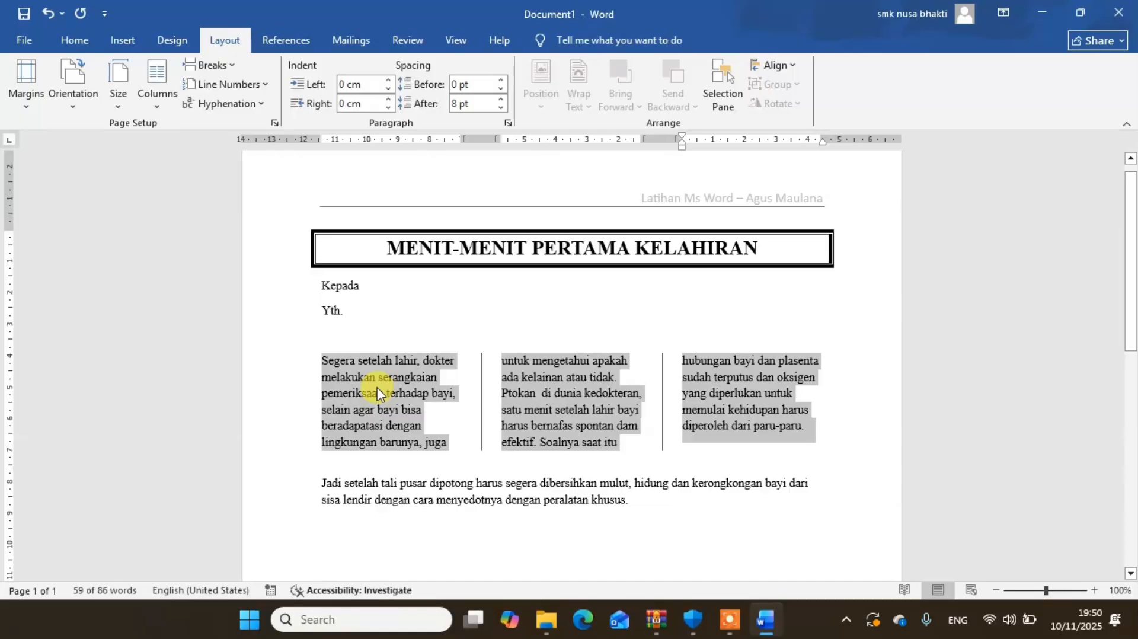
- Turn the initial letter S of "Segera" into a drop cap using the Dropped style
click(325, 371)
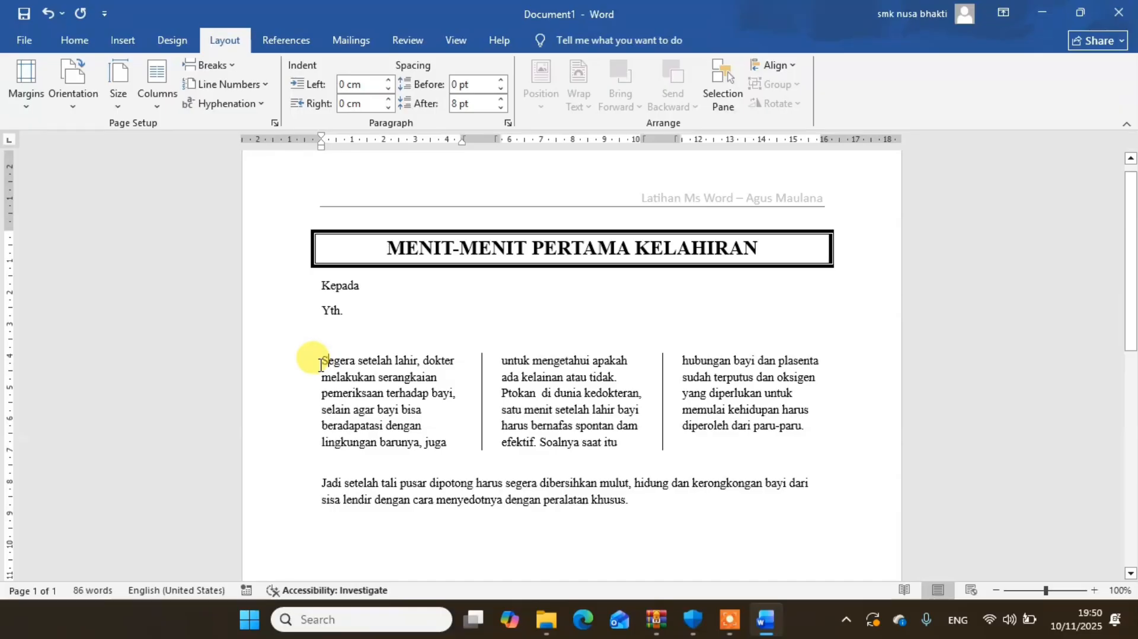
drag(321, 364, 328, 363)
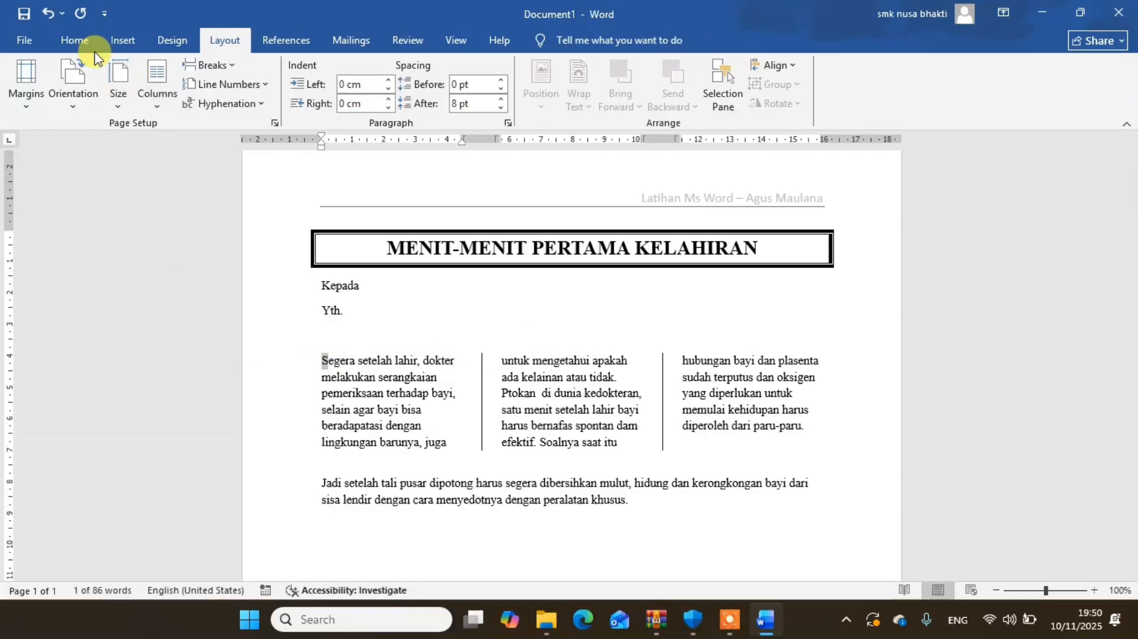
click(75, 40)
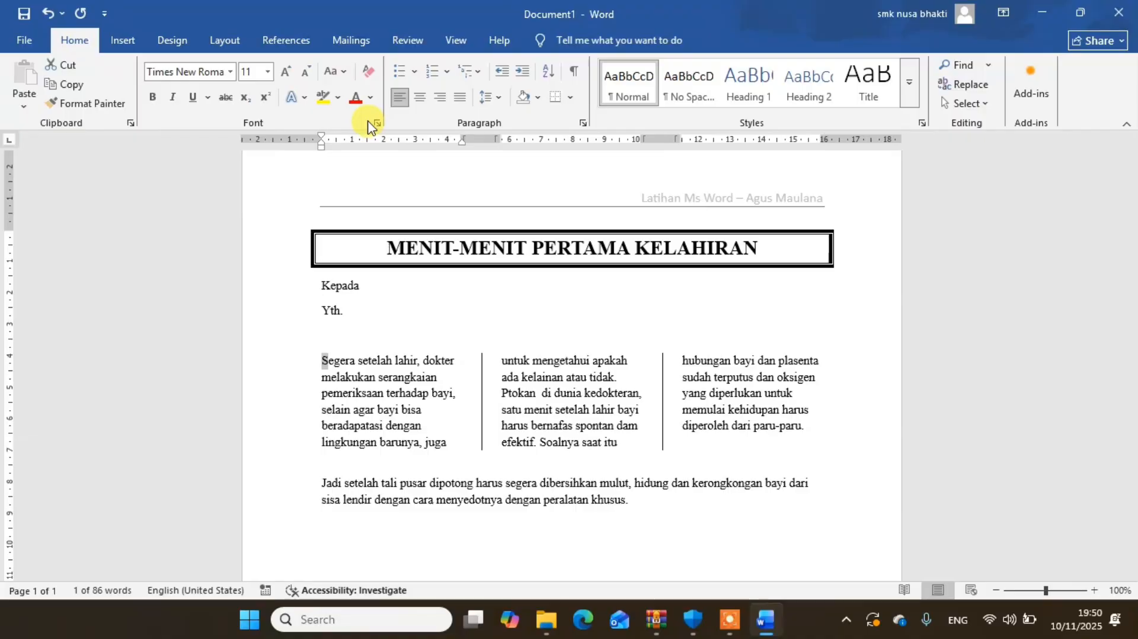
click(123, 44)
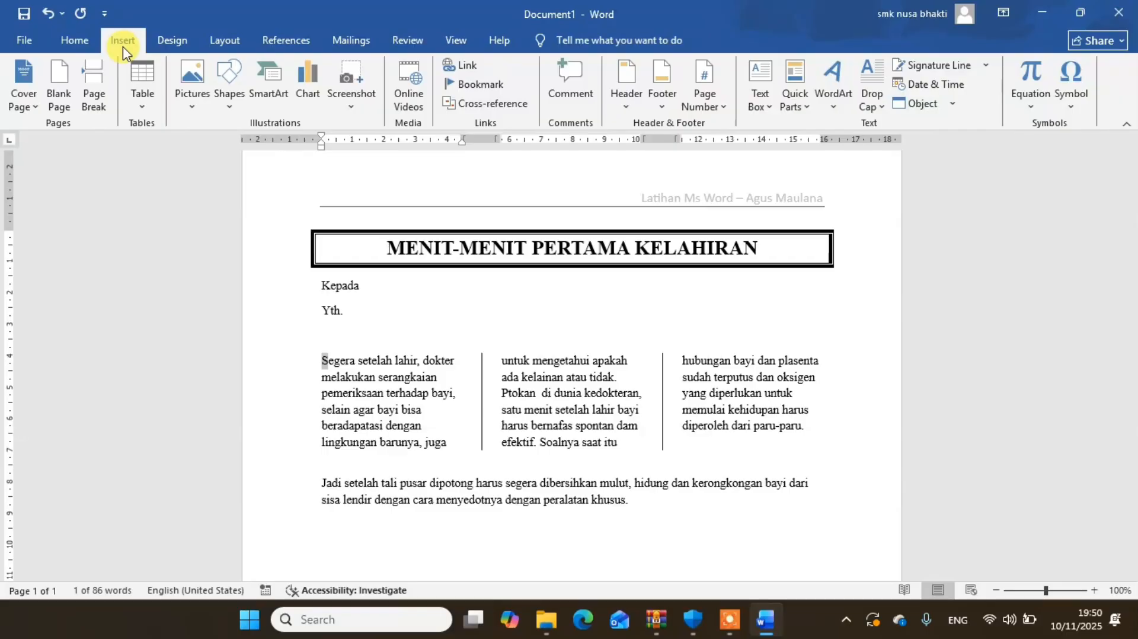
click(875, 109)
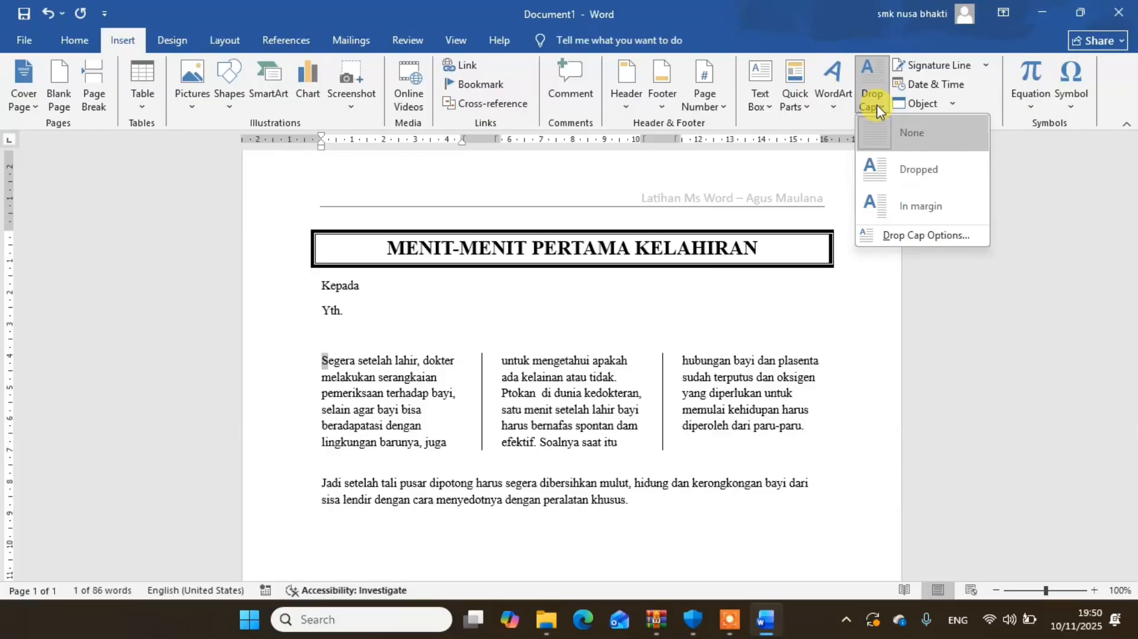
click(919, 172)
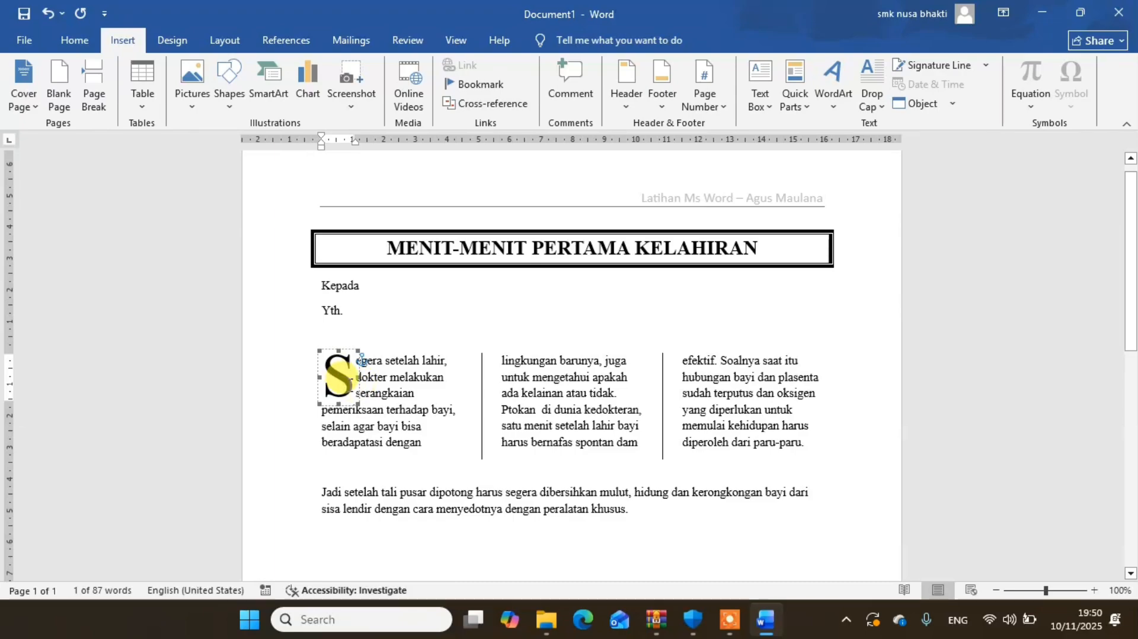
- Highlight the drop cap S in red
double_click(336, 379)
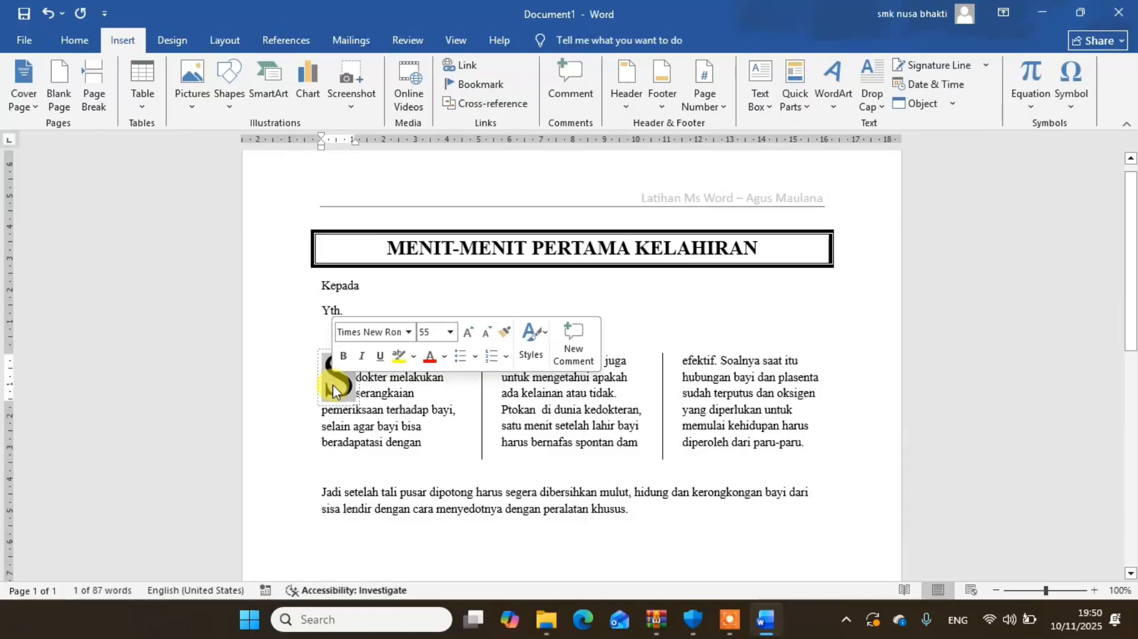
click(72, 41)
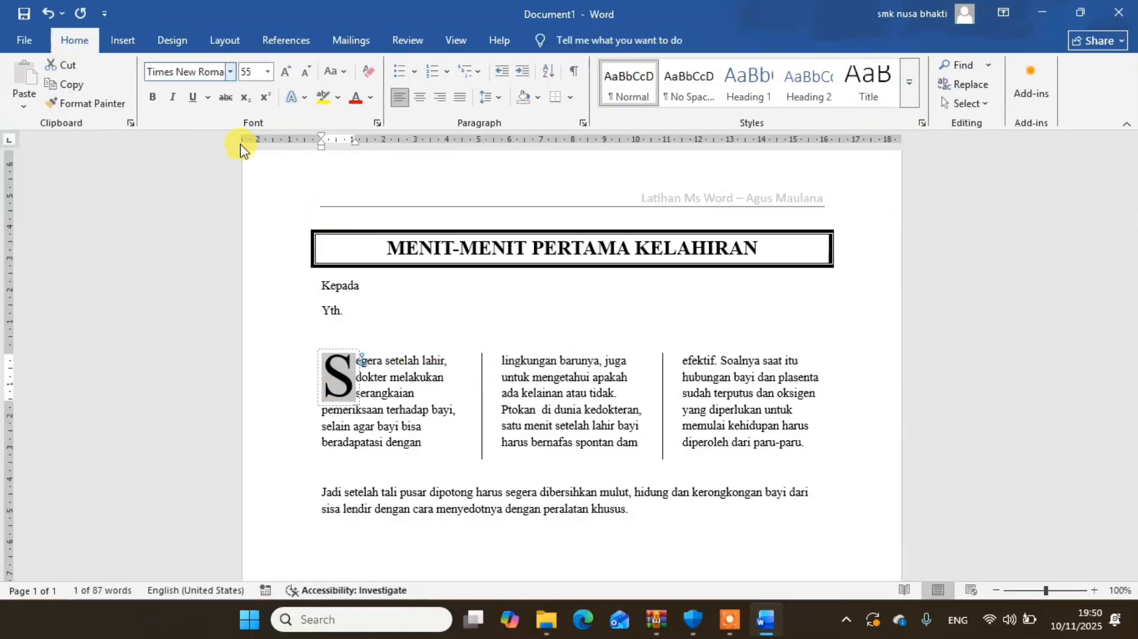
click(339, 99)
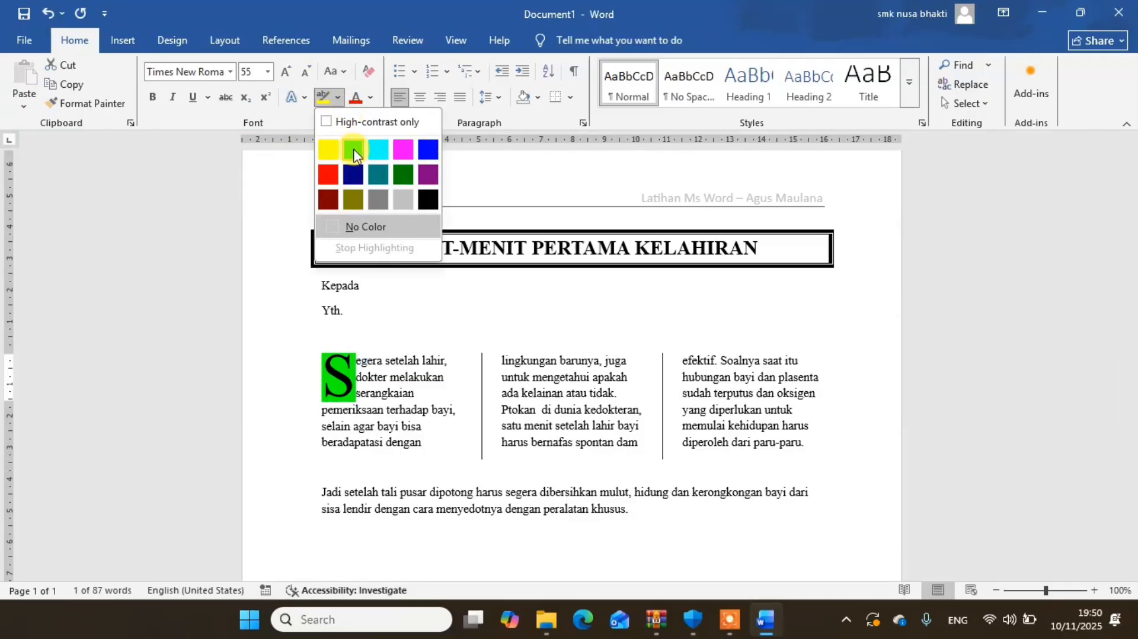
click(327, 180)
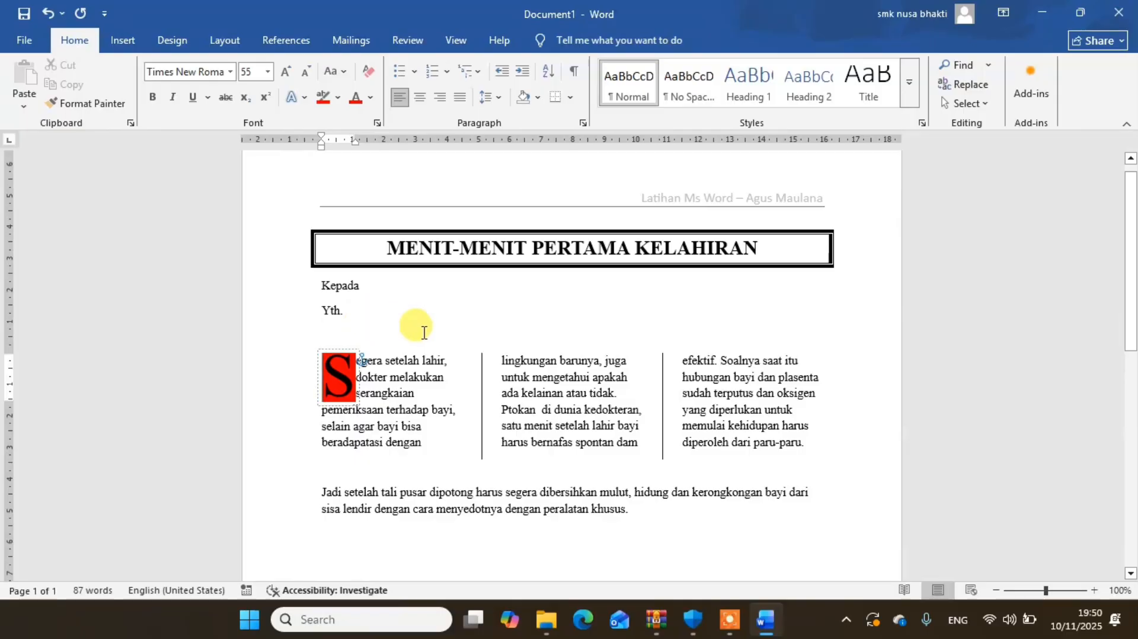
click(405, 370)
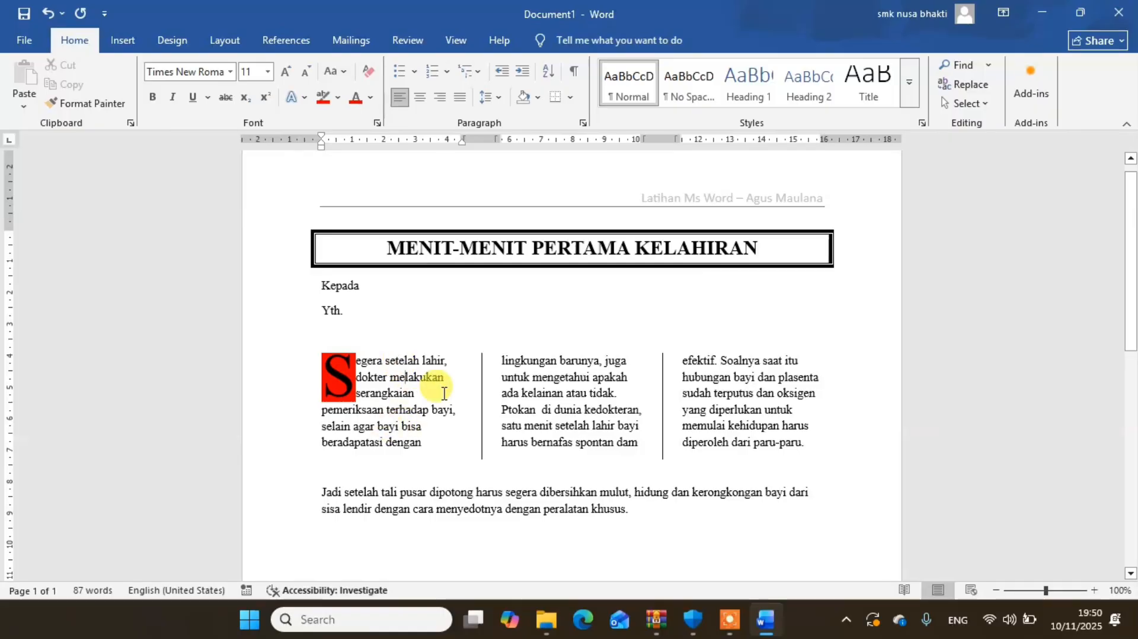
- Make the word "bayi" bold and underlined in both "pemeriksaan terhadap bayi" and "selain agar bayi bisa"
click(1099, 592)
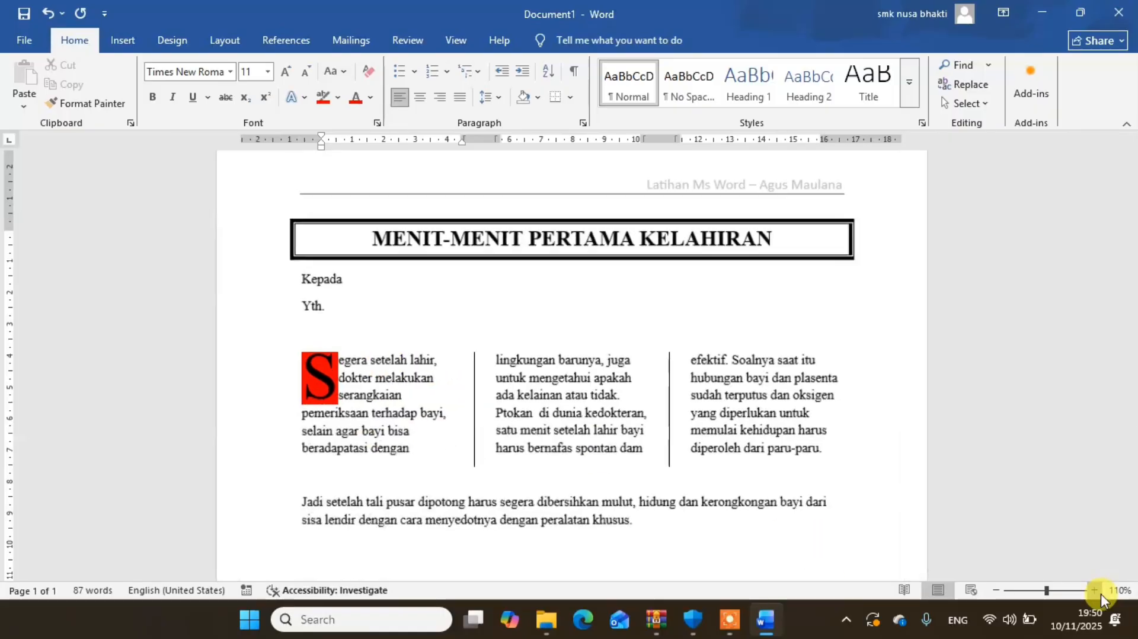
click(1099, 593)
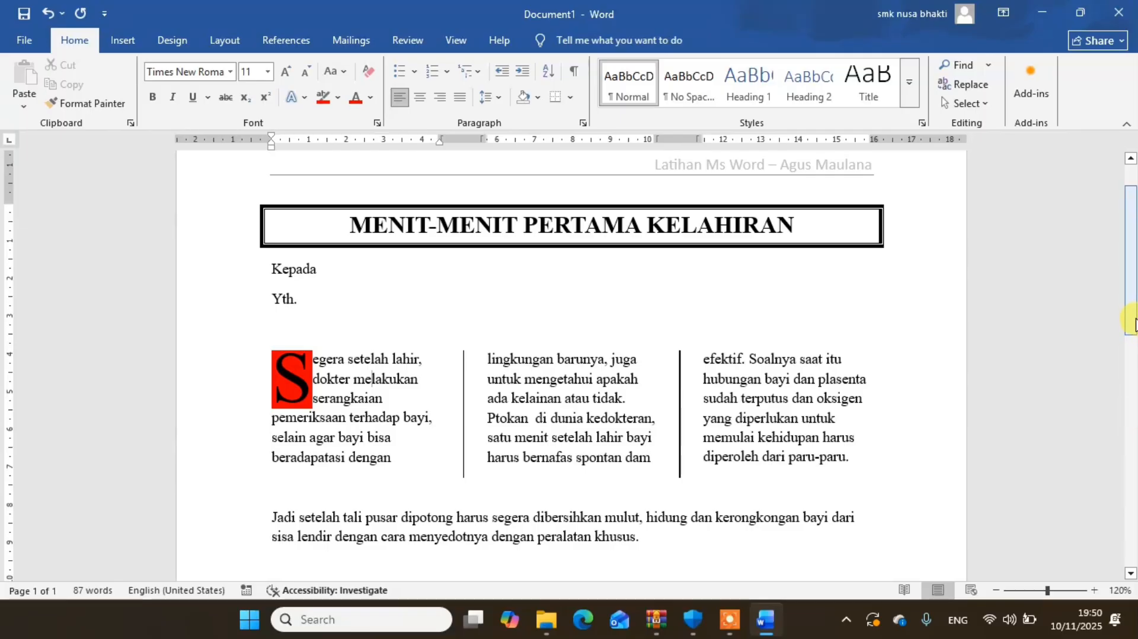
drag(1135, 323, 1134, 339)
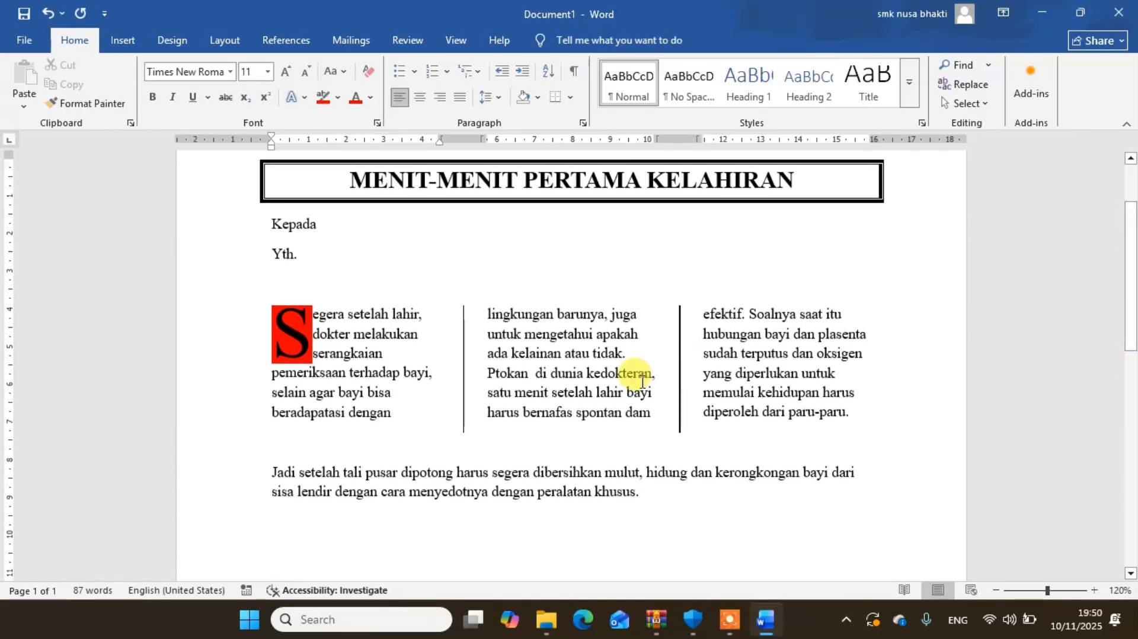
double_click(411, 374)
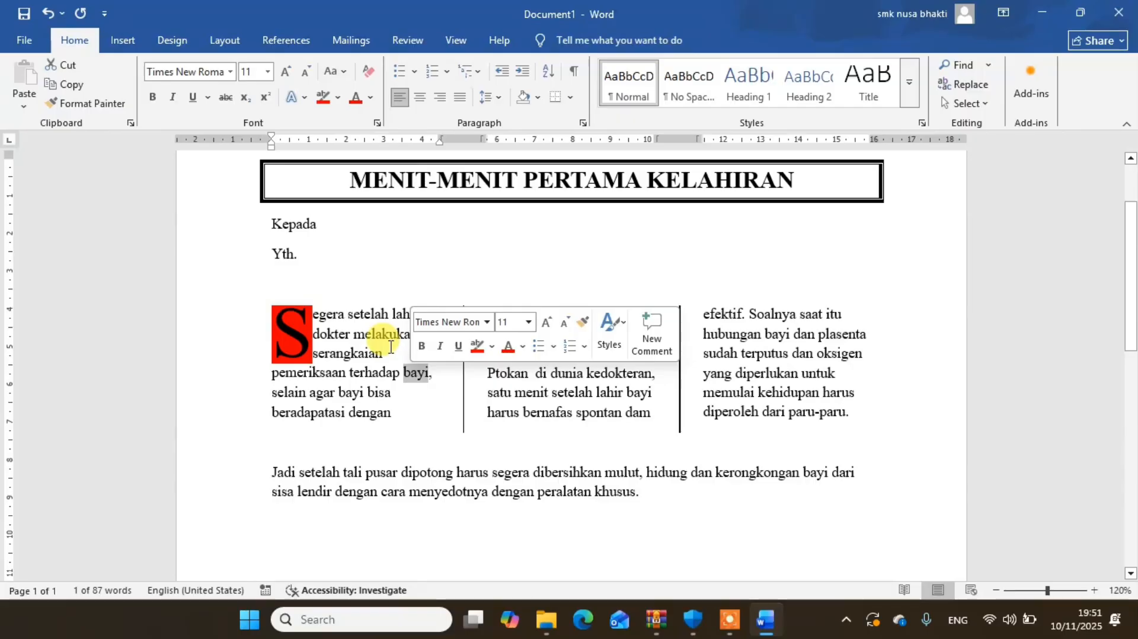
click(153, 99)
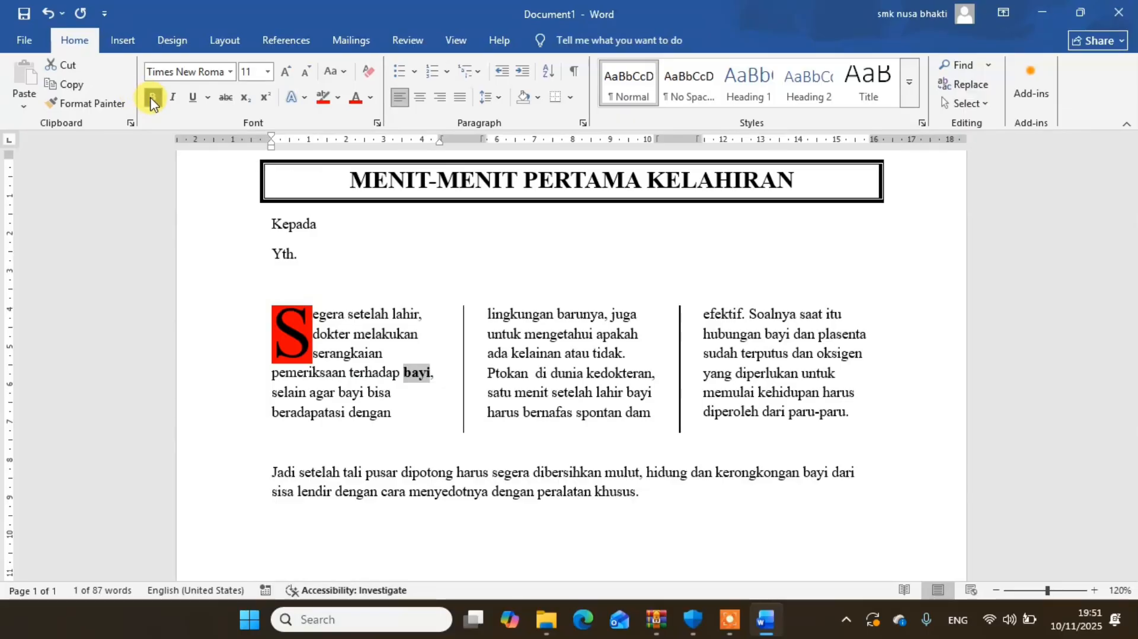
click(192, 100)
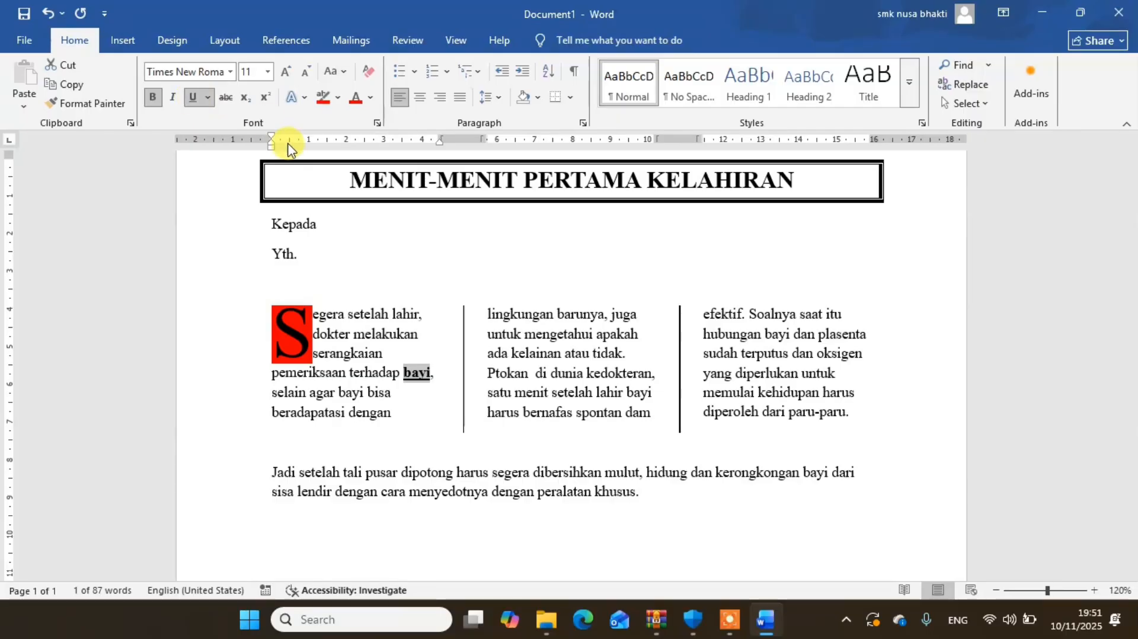
double_click(349, 392)
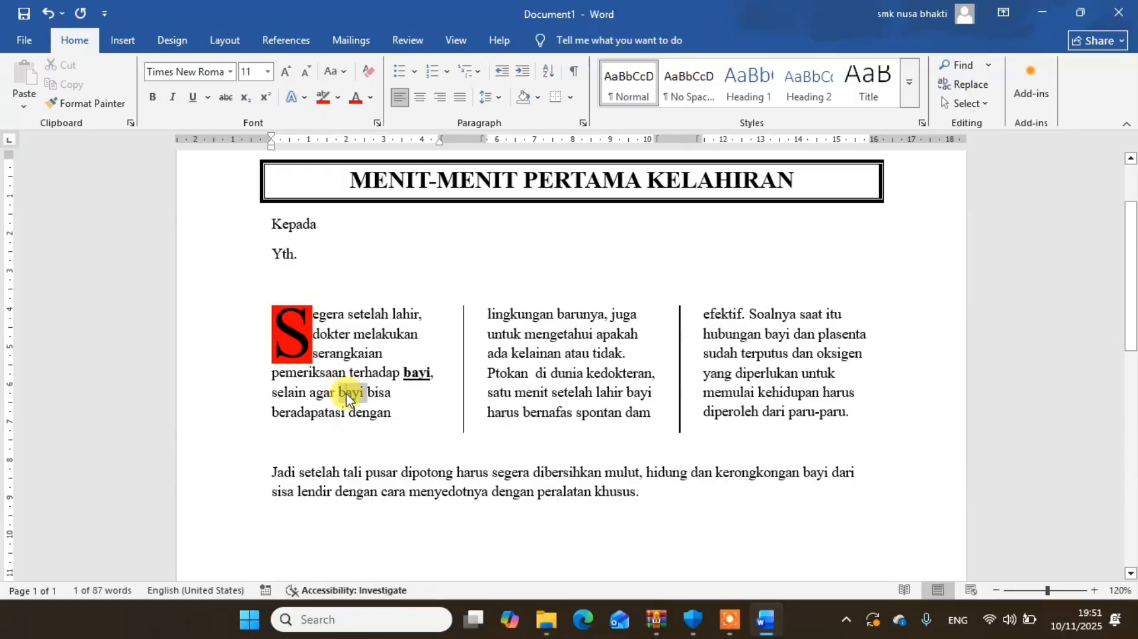
click(152, 97)
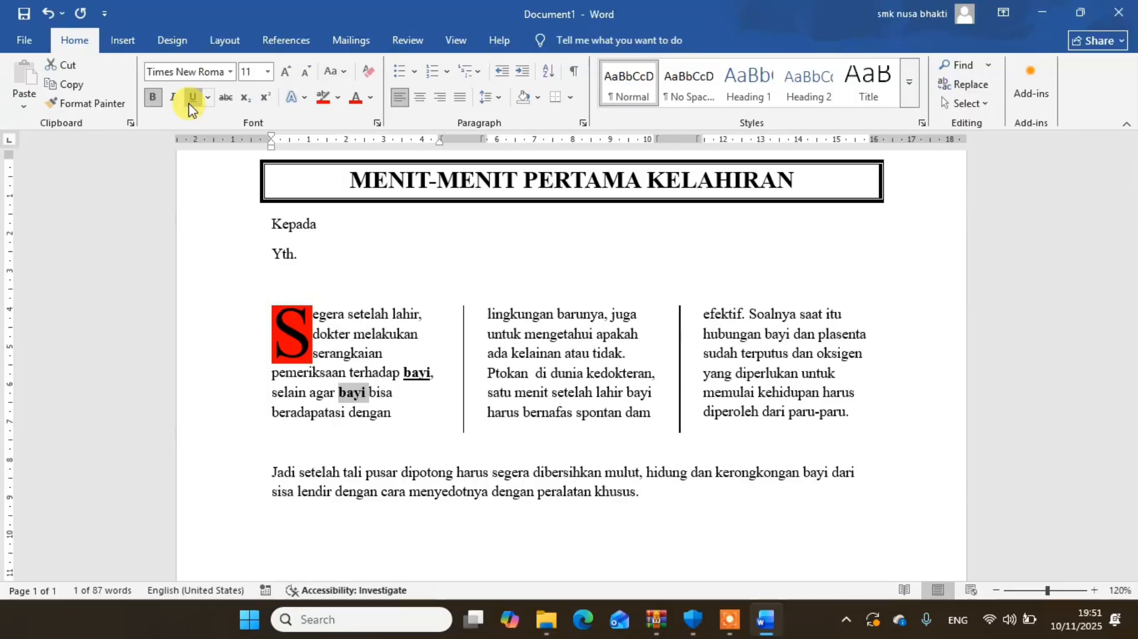
click(191, 100)
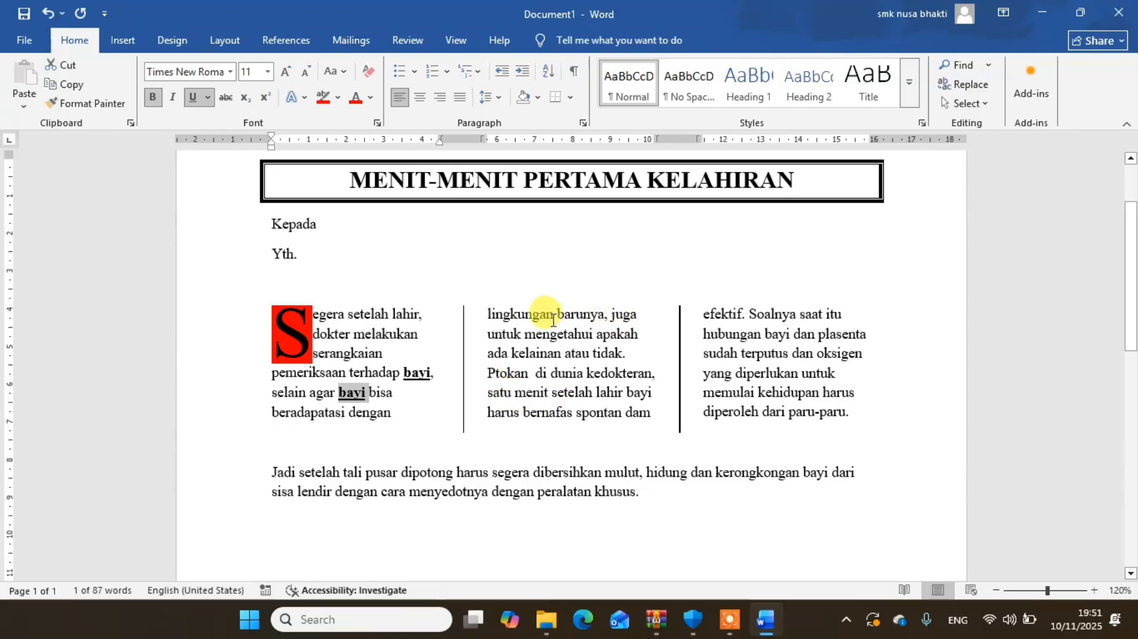
- Correct the misspelled word before "di dunia kedokteran" to "Patokan"
click(495, 375)
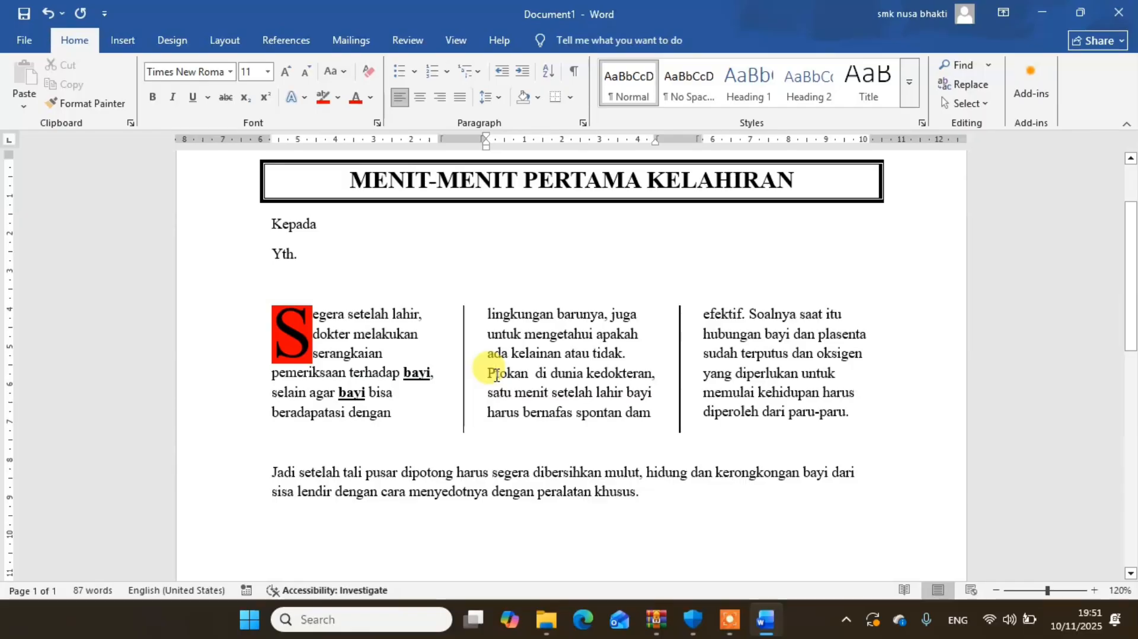
text(A)
key(BackSpace)
text(at)
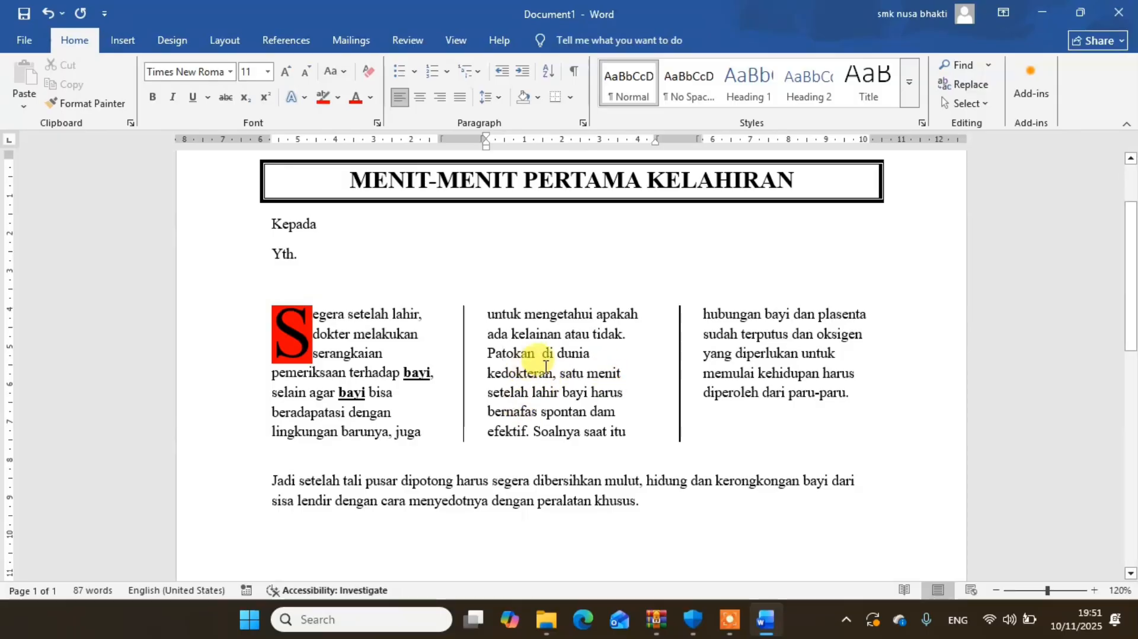
- Format the word "kedokteran" in the middle column with a double underline and bold
double_click(518, 373)
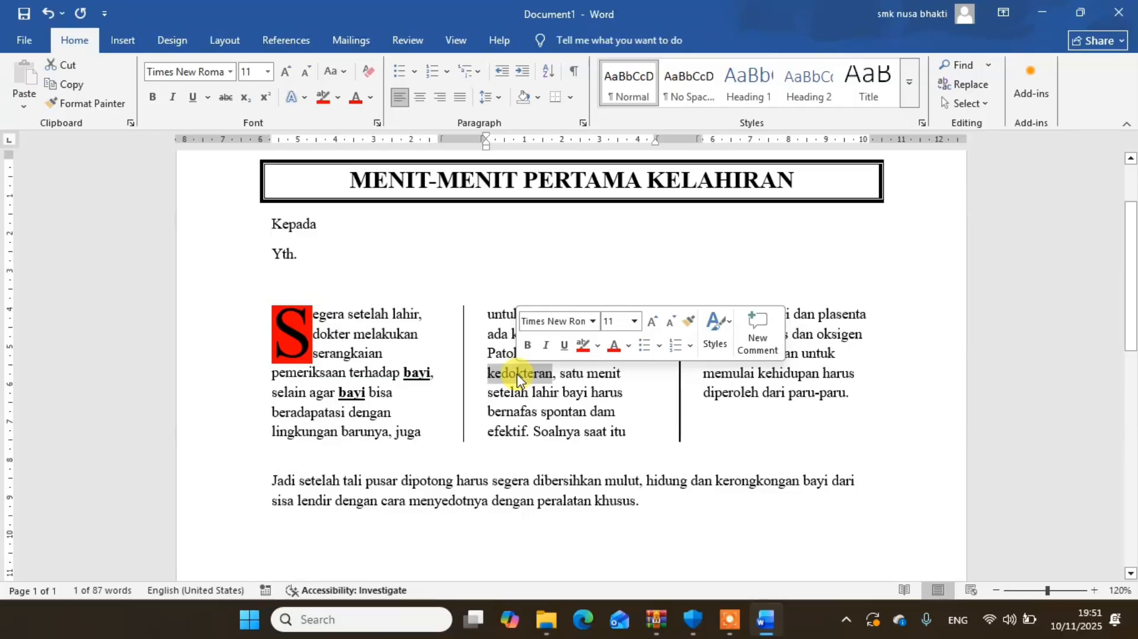
click(208, 98)
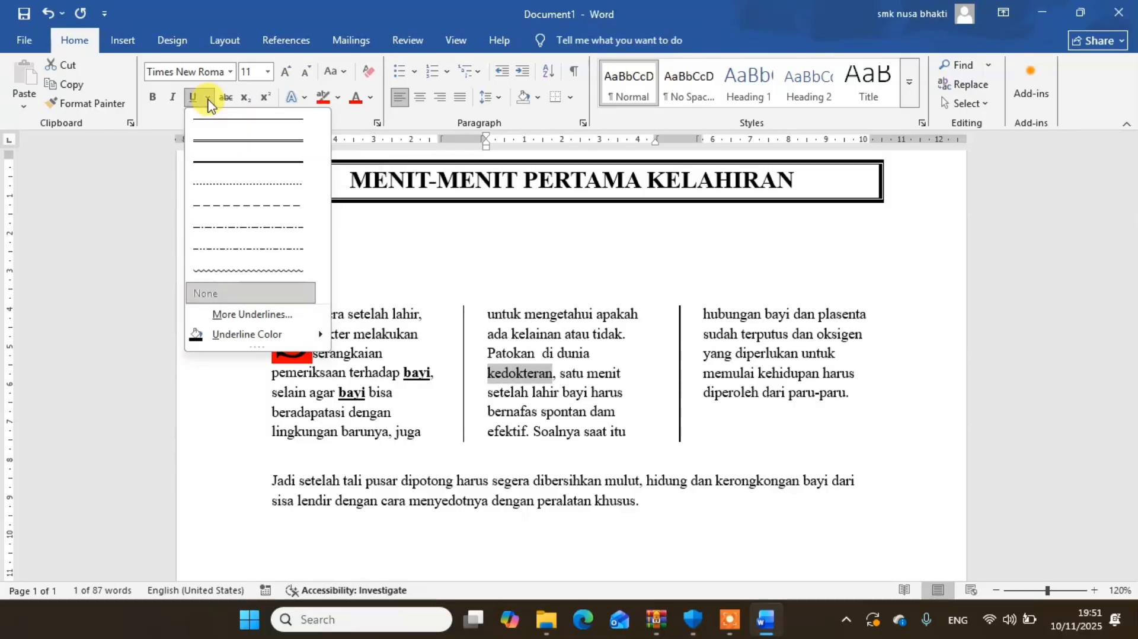
click(240, 141)
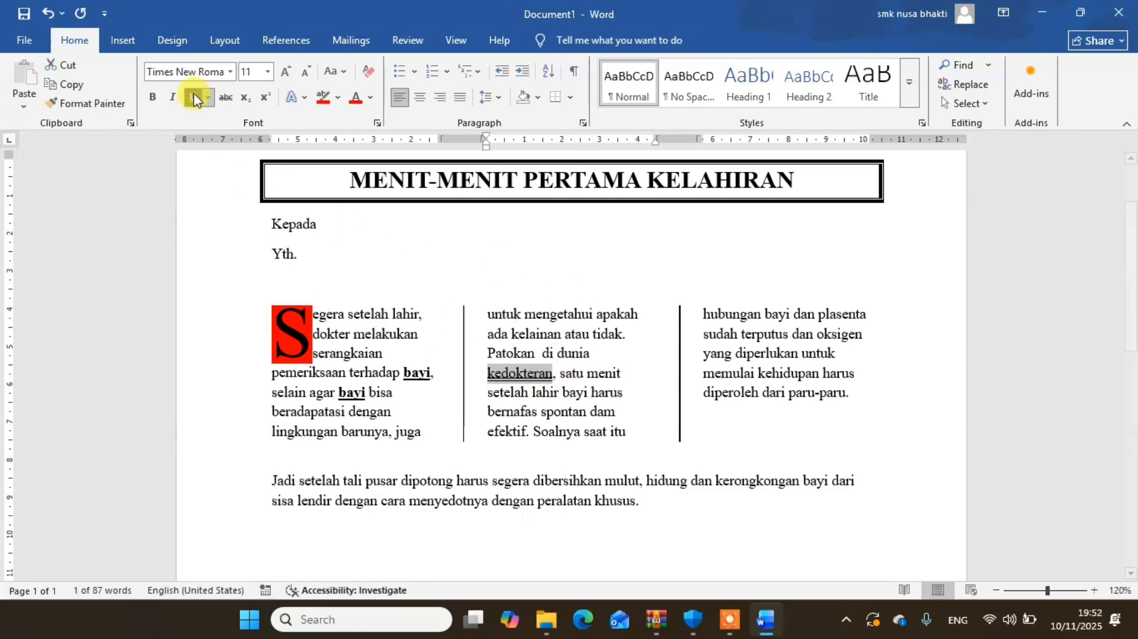
click(152, 100)
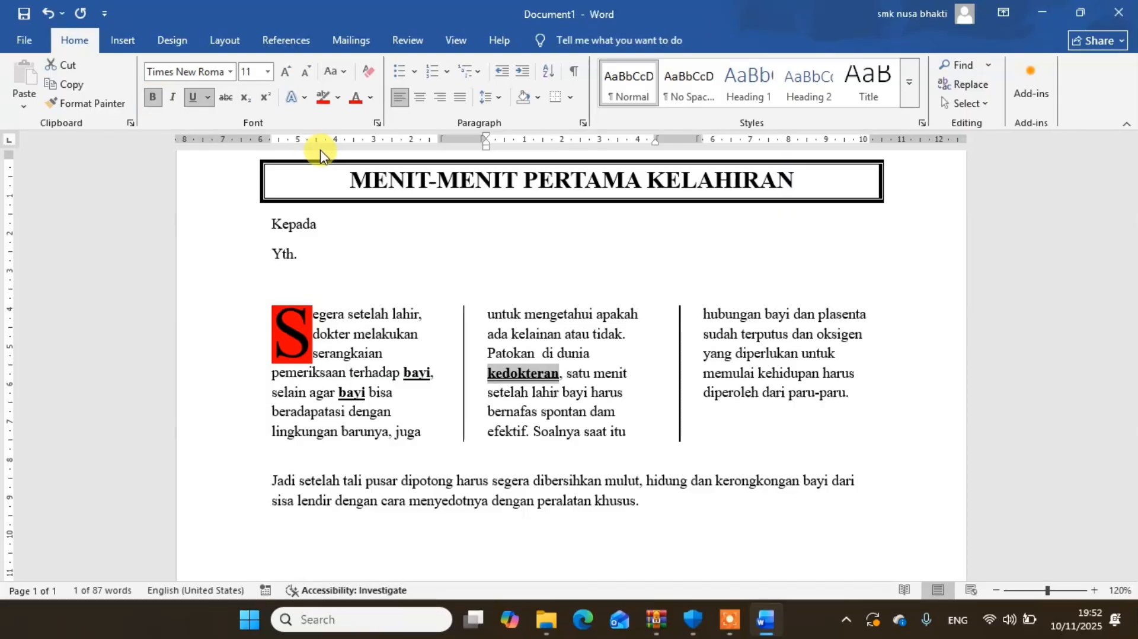
- Make the word "bayi" in "setelah lahir bayi harus" bold with a single underline
double_click(572, 391)
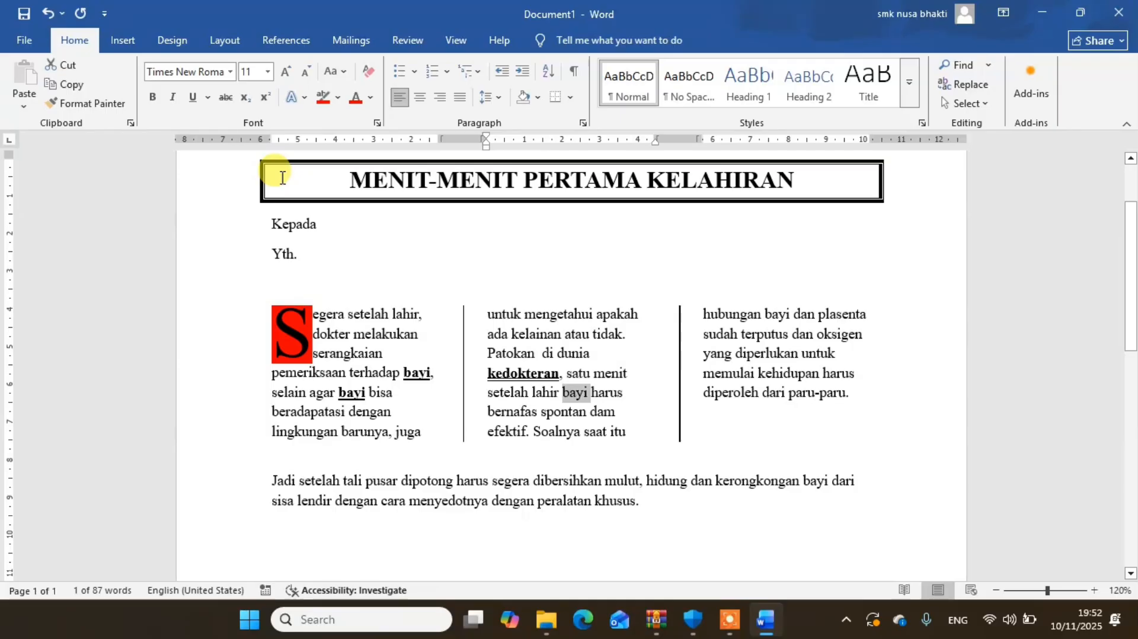
click(153, 104)
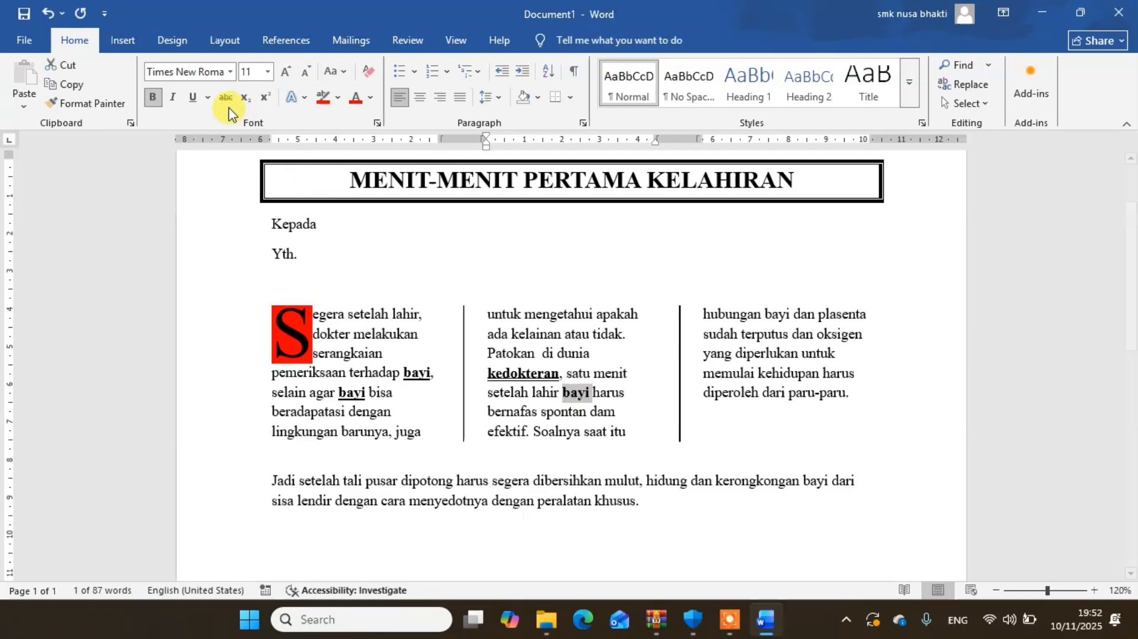
click(193, 96)
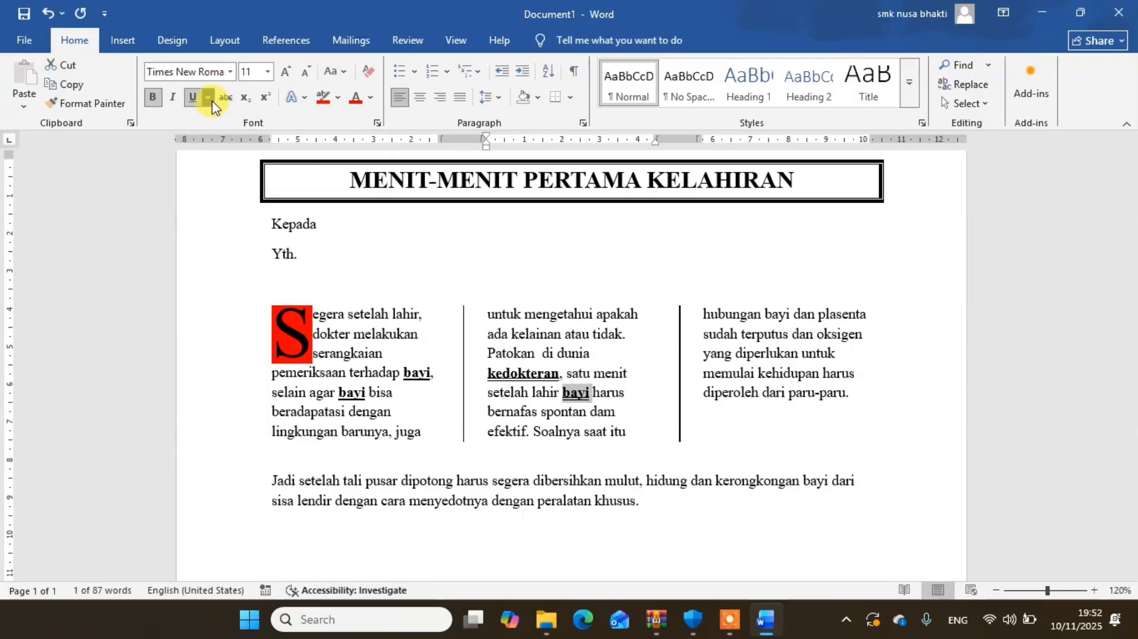
click(210, 99)
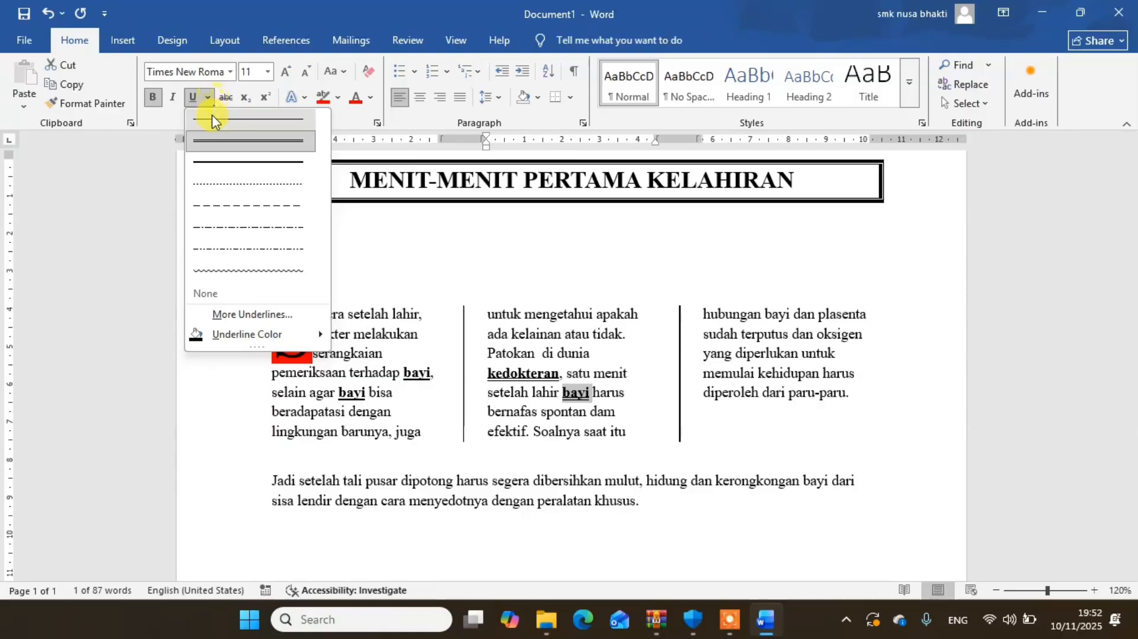
click(236, 121)
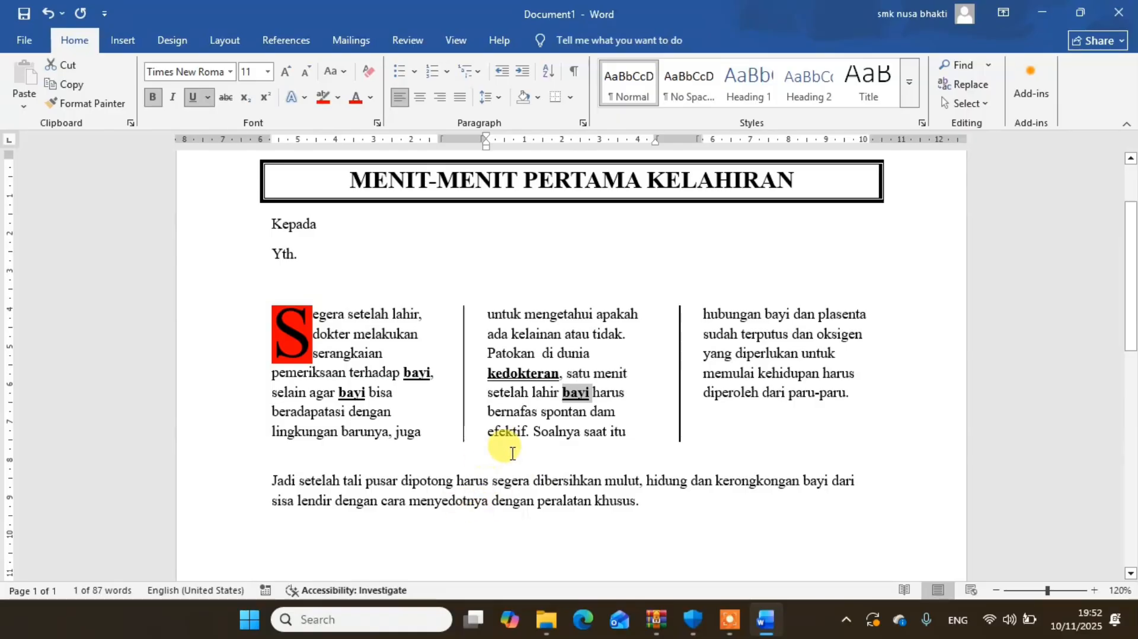
- Format "efektif" in the middle column as superscript and make "bayi" at the start of the third column bold and underlined
double_click(505, 430)
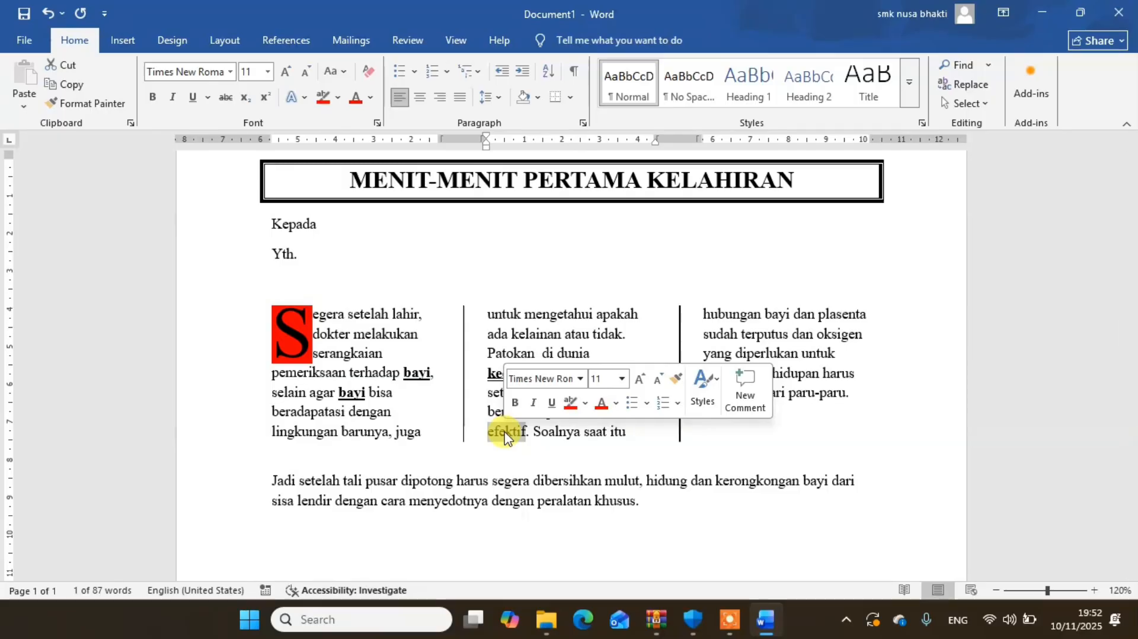
click(266, 102)
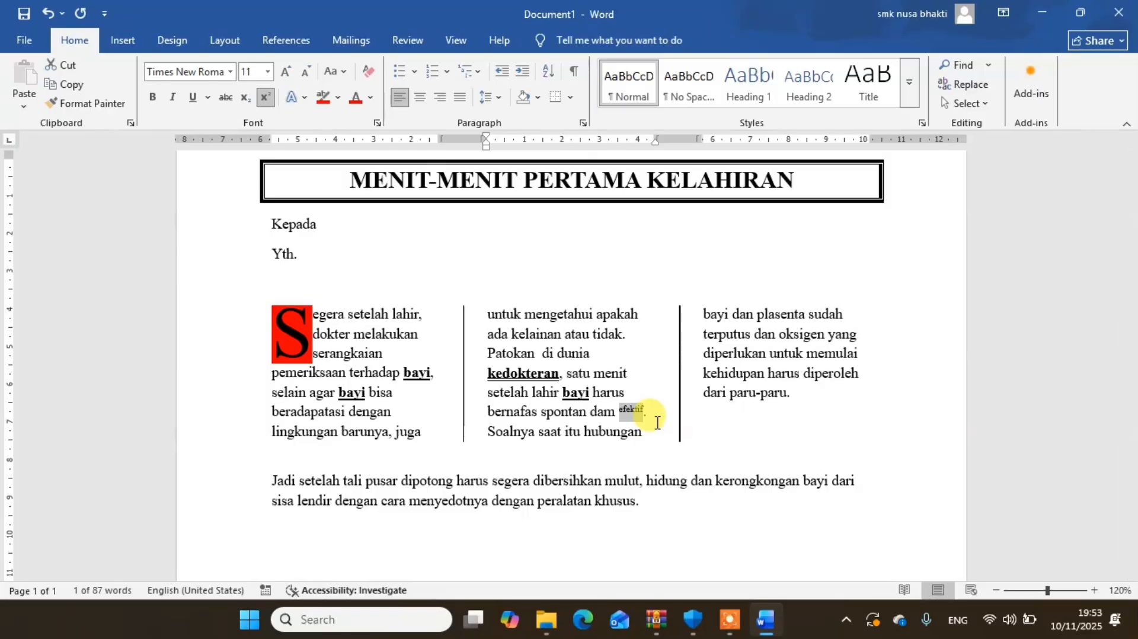
double_click(715, 314)
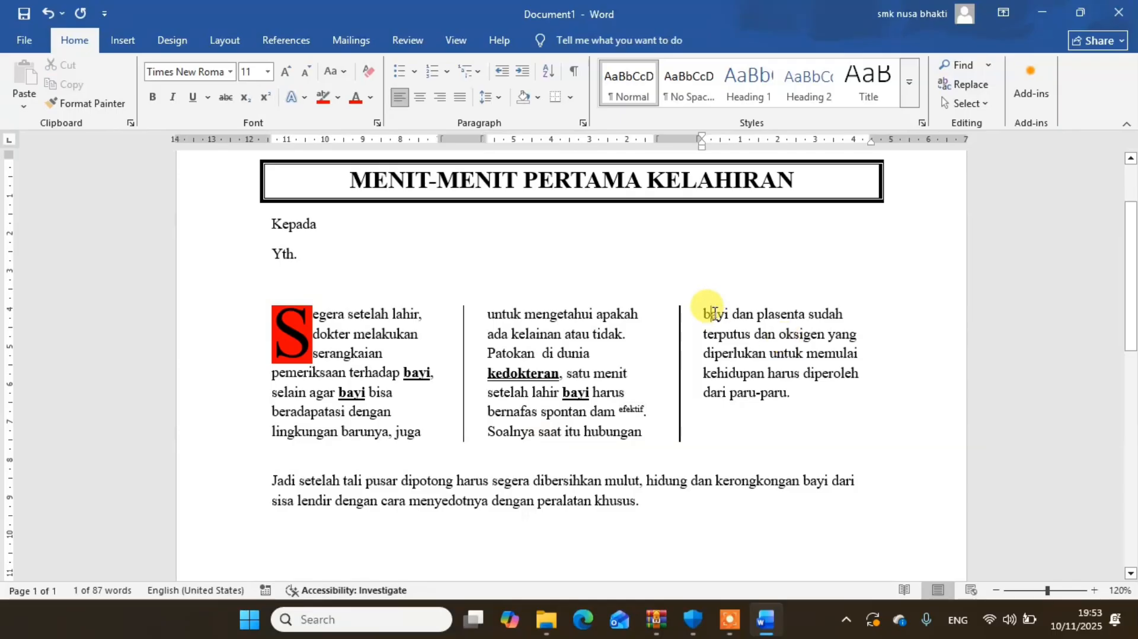
click(155, 99)
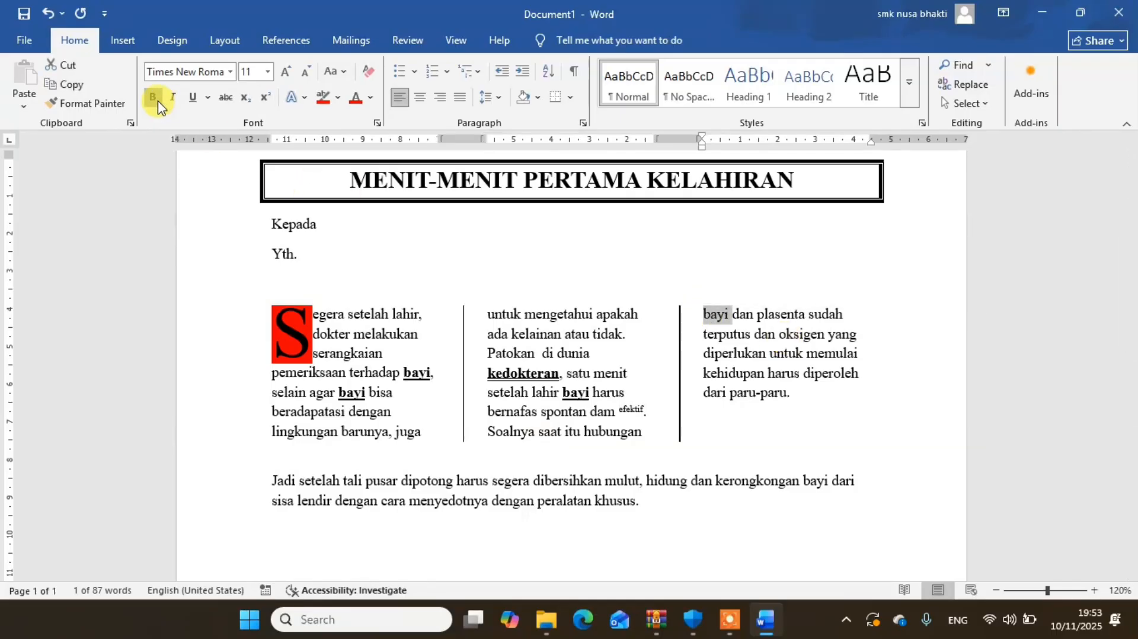
click(193, 99)
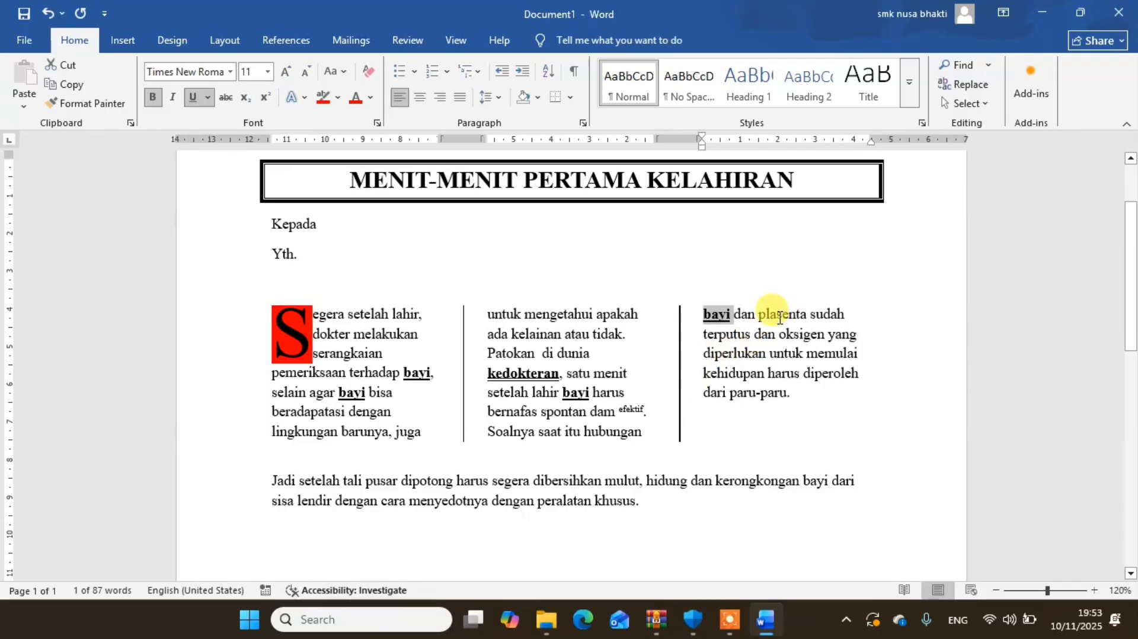
- Make the word "plasenta" in the third column italic and underlined
double_click(780, 316)
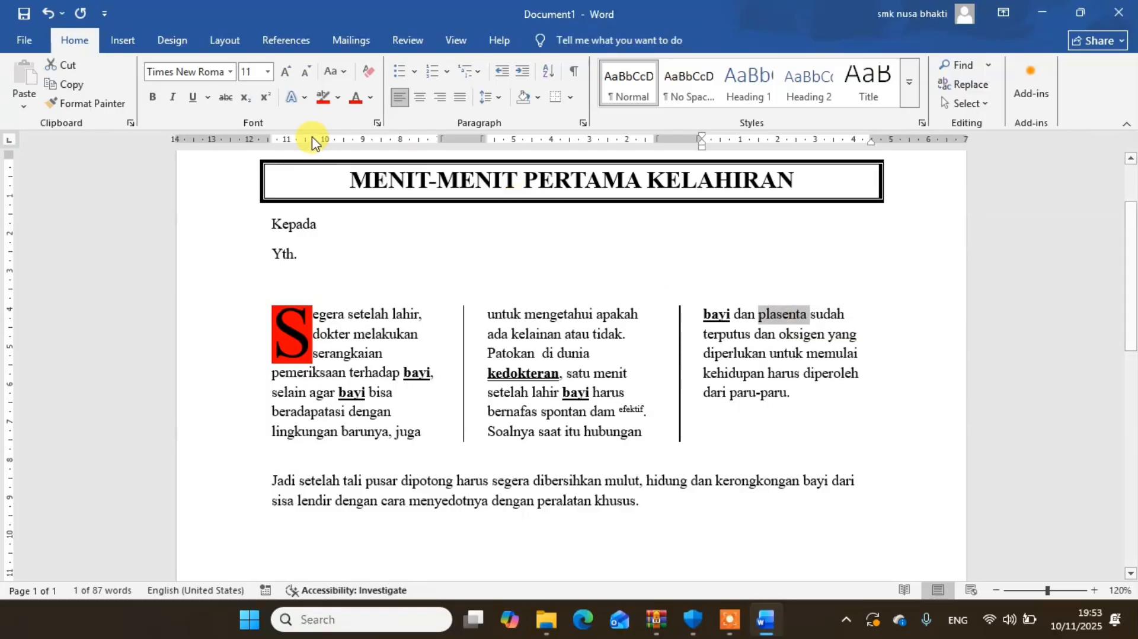
click(173, 97)
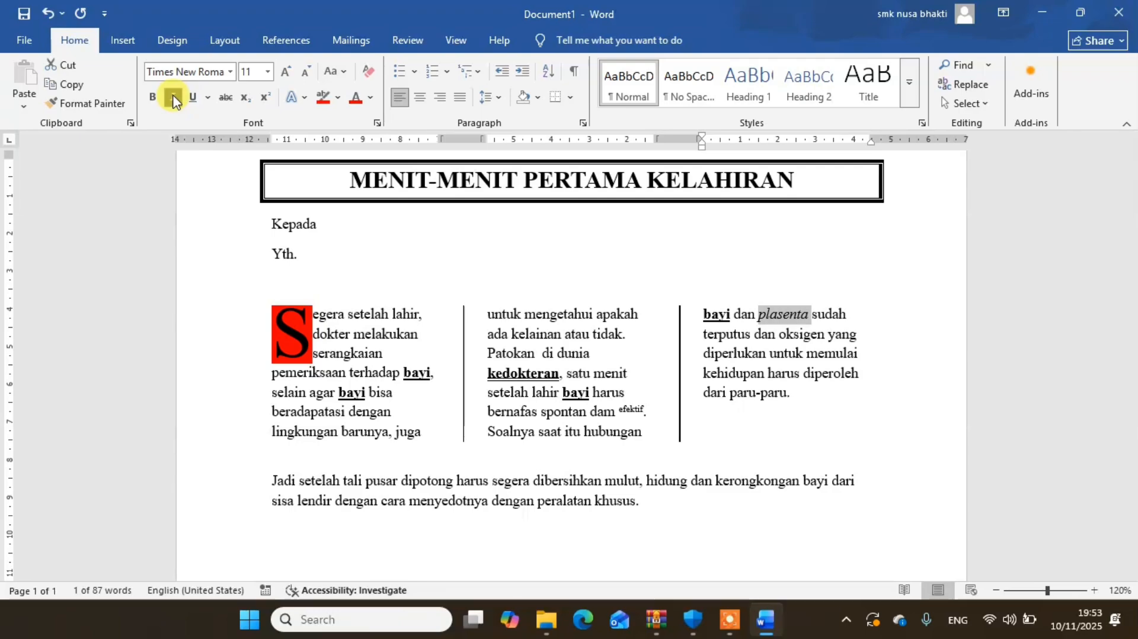
click(191, 98)
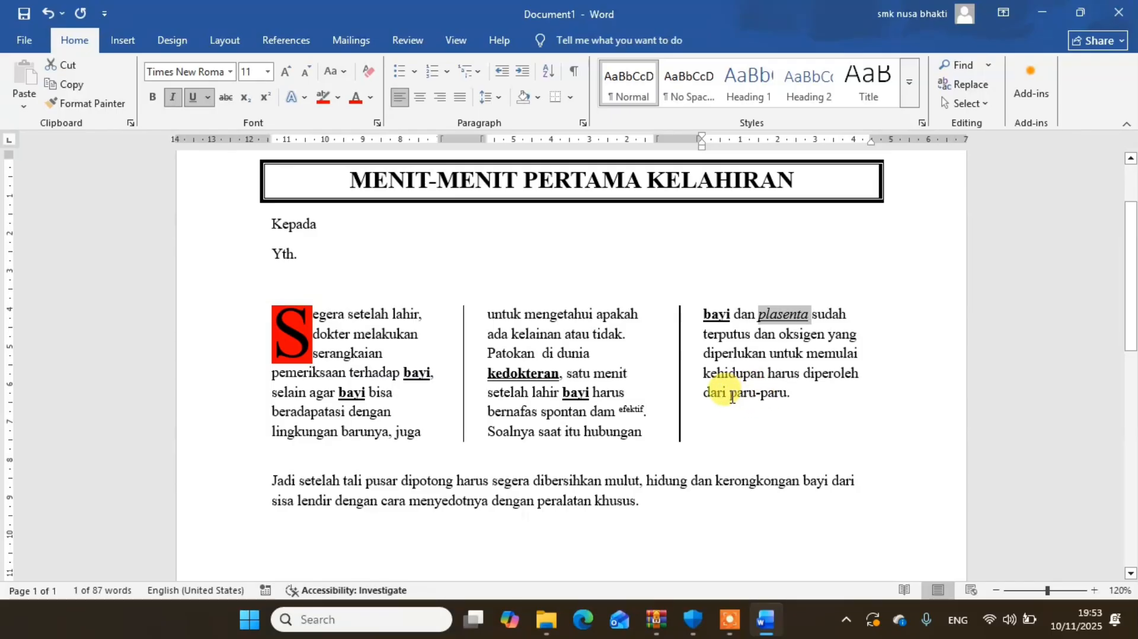
- Apply the double strikethrough effect to "paru-paru" at the end of the third column
drag(730, 393, 783, 410)
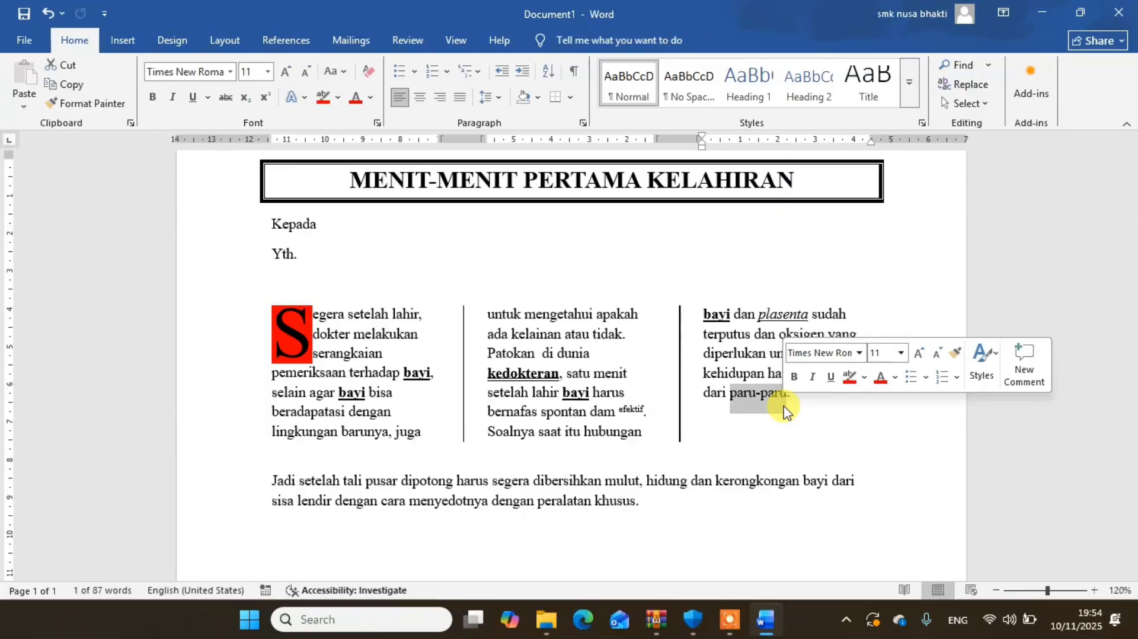
click(226, 98)
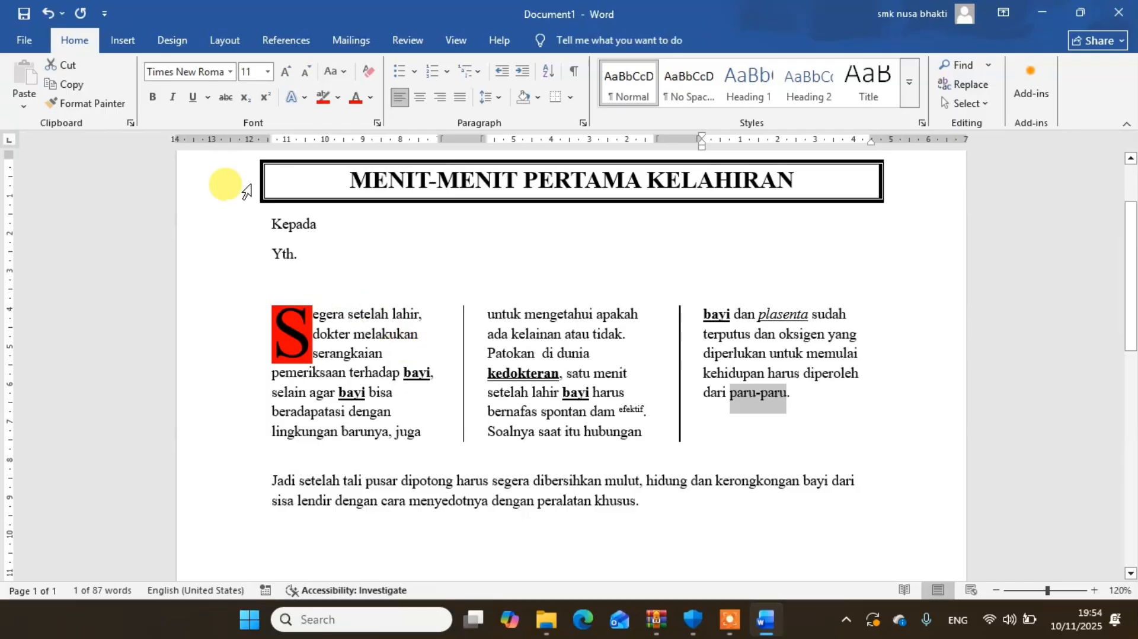
click(225, 99)
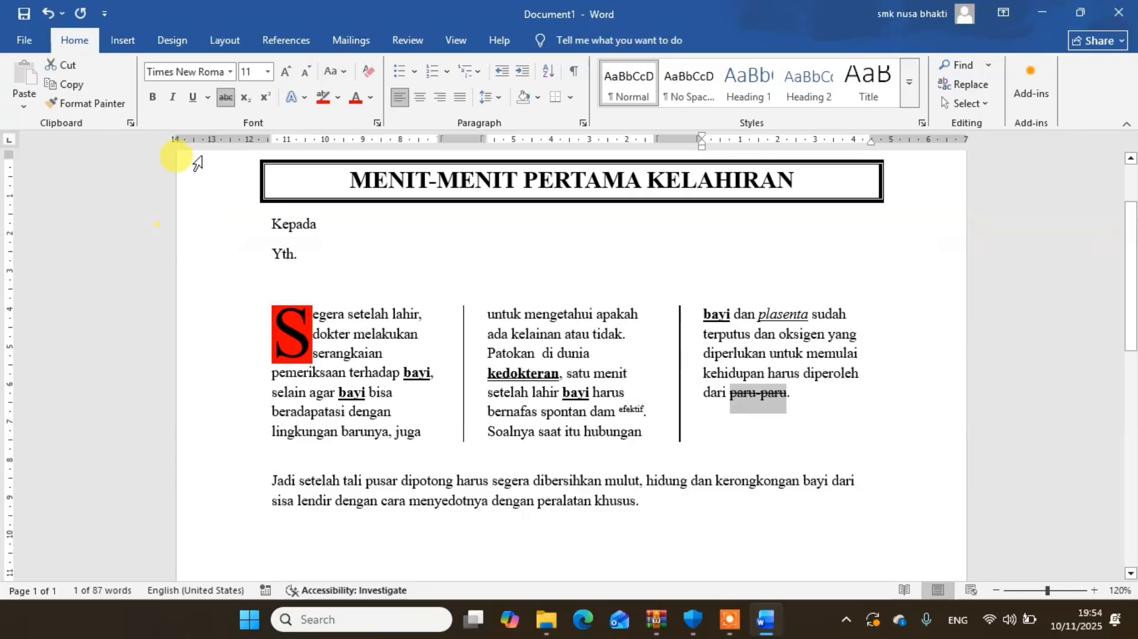
click(224, 100)
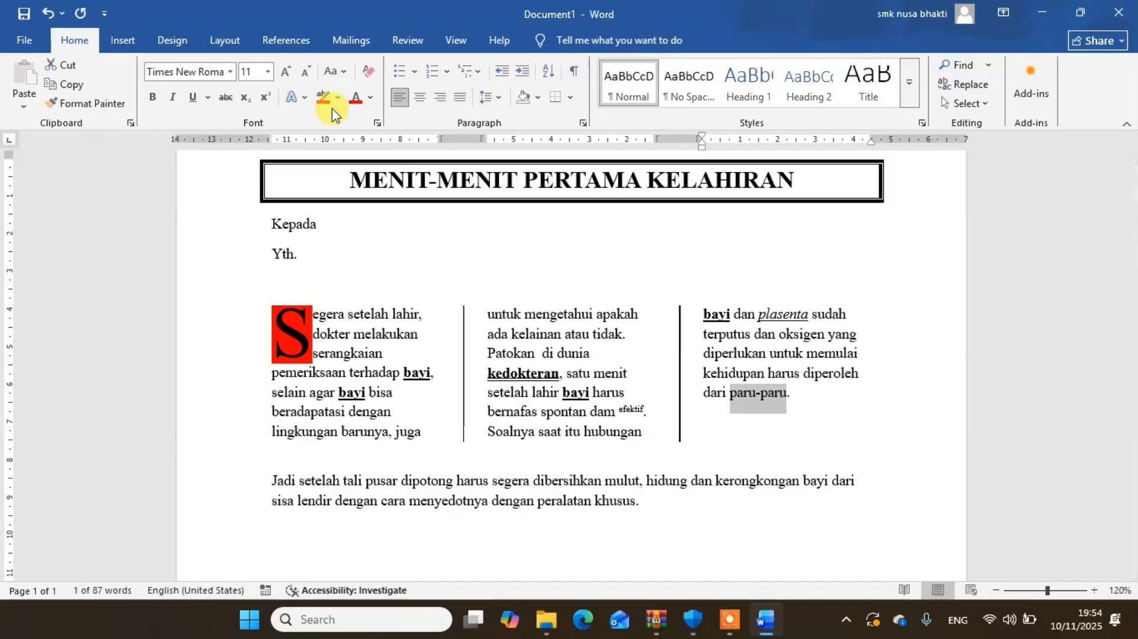
click(377, 124)
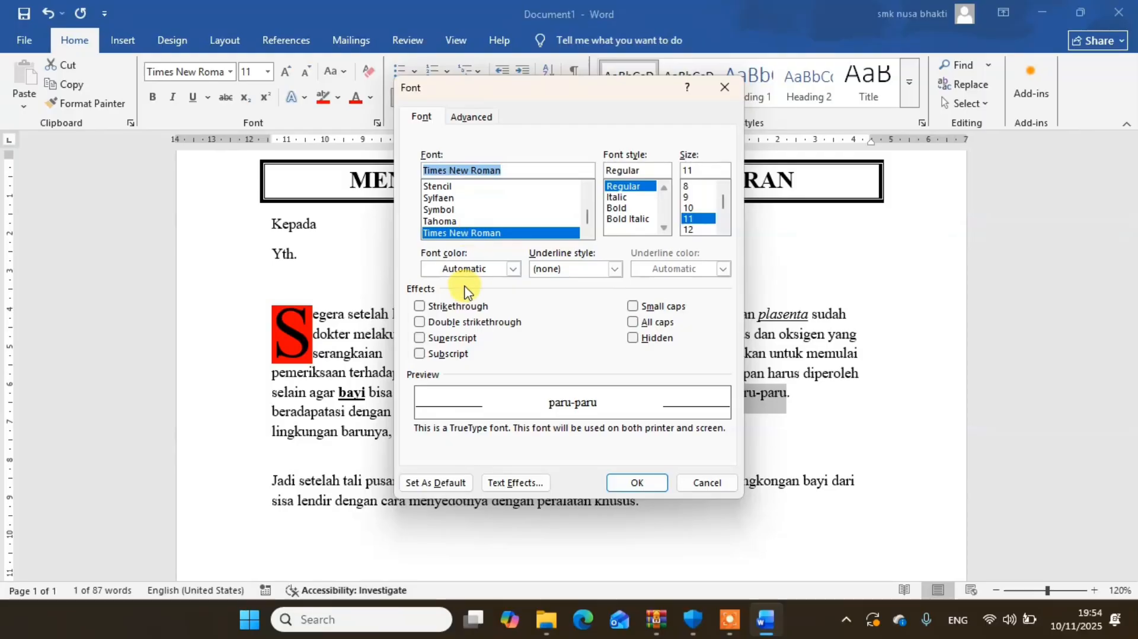
click(428, 325)
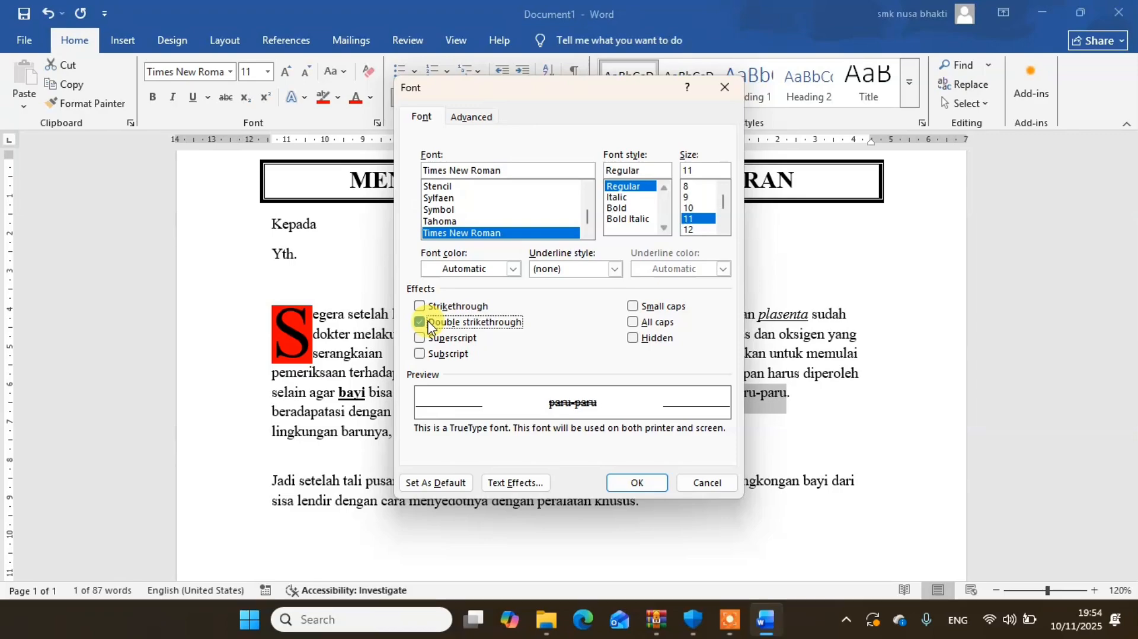
click(624, 486)
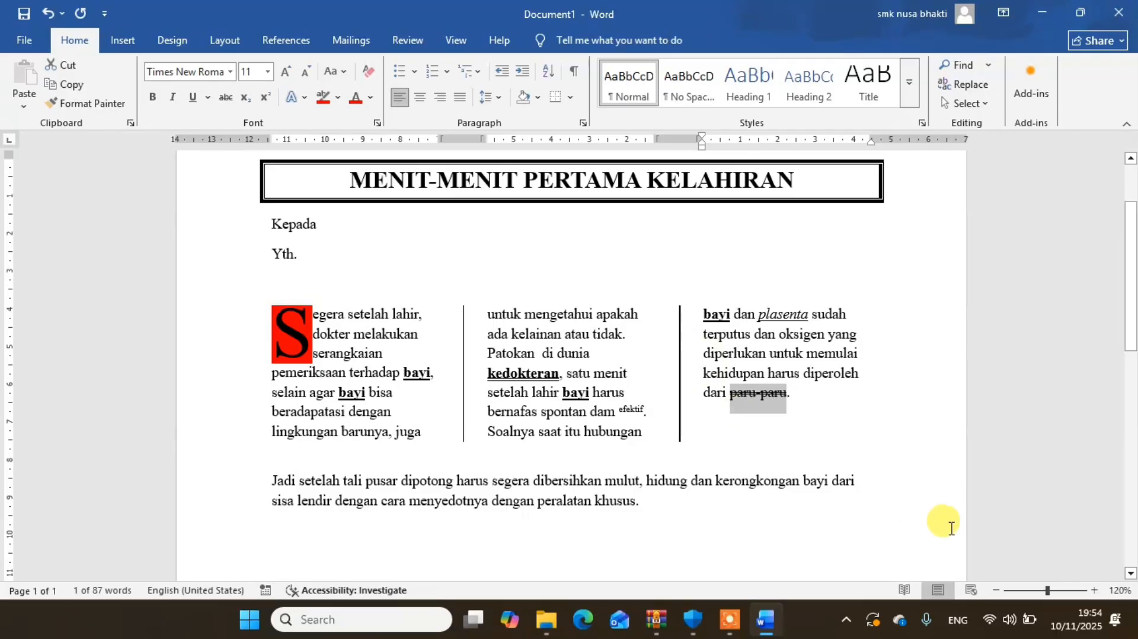
- Switch to Google Chrome and search for "animasi gambar tayo png"
click(1041, 12)
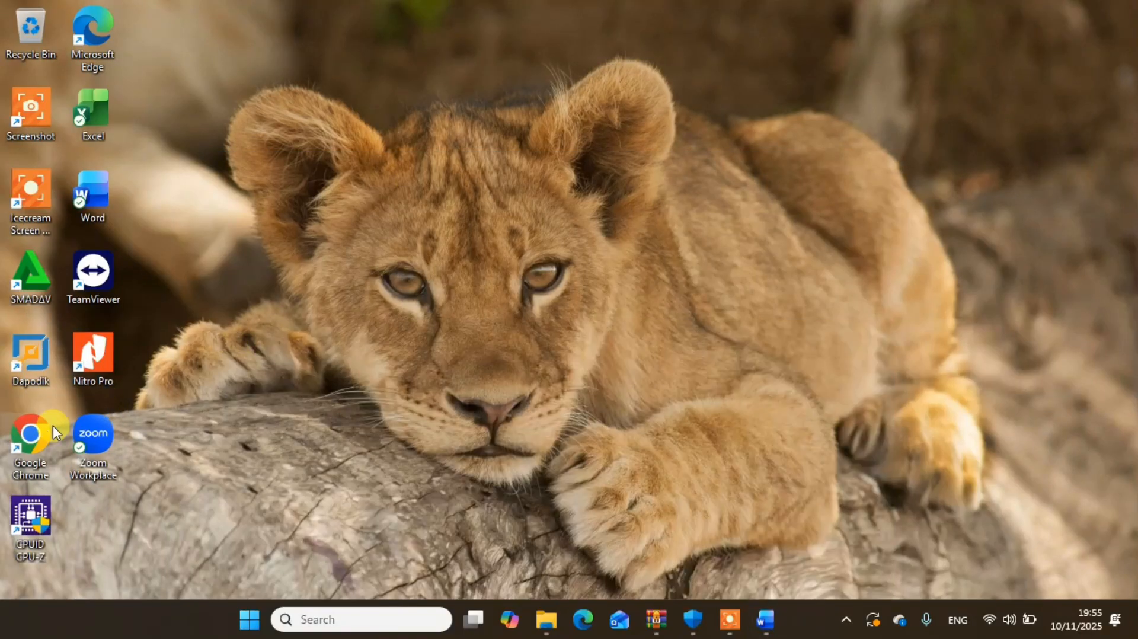
double_click(35, 439)
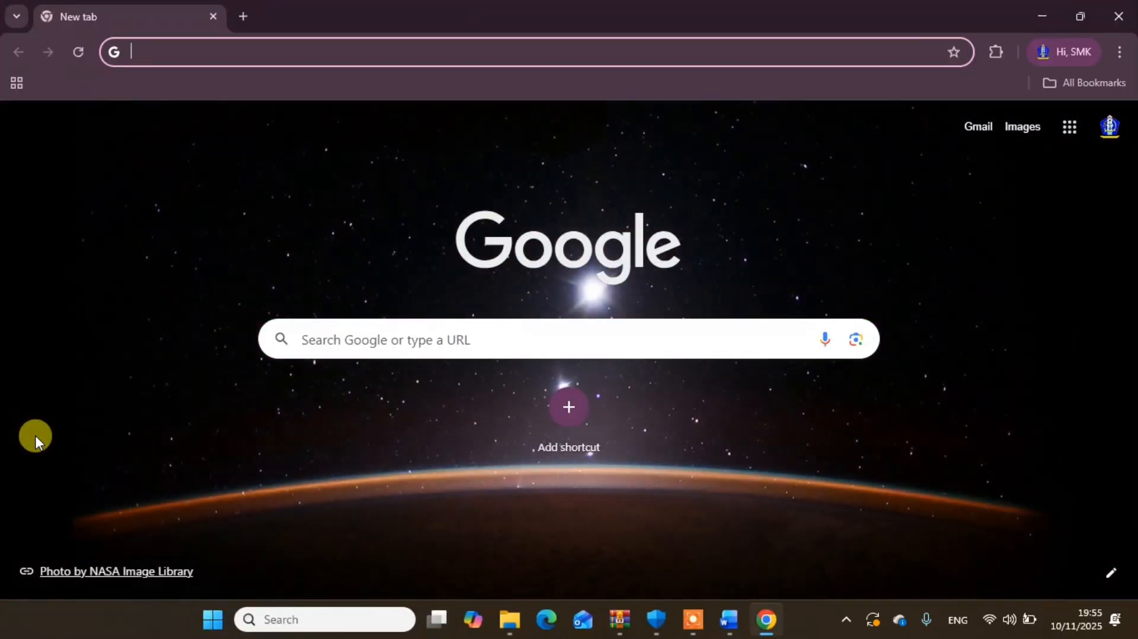
text(anim)
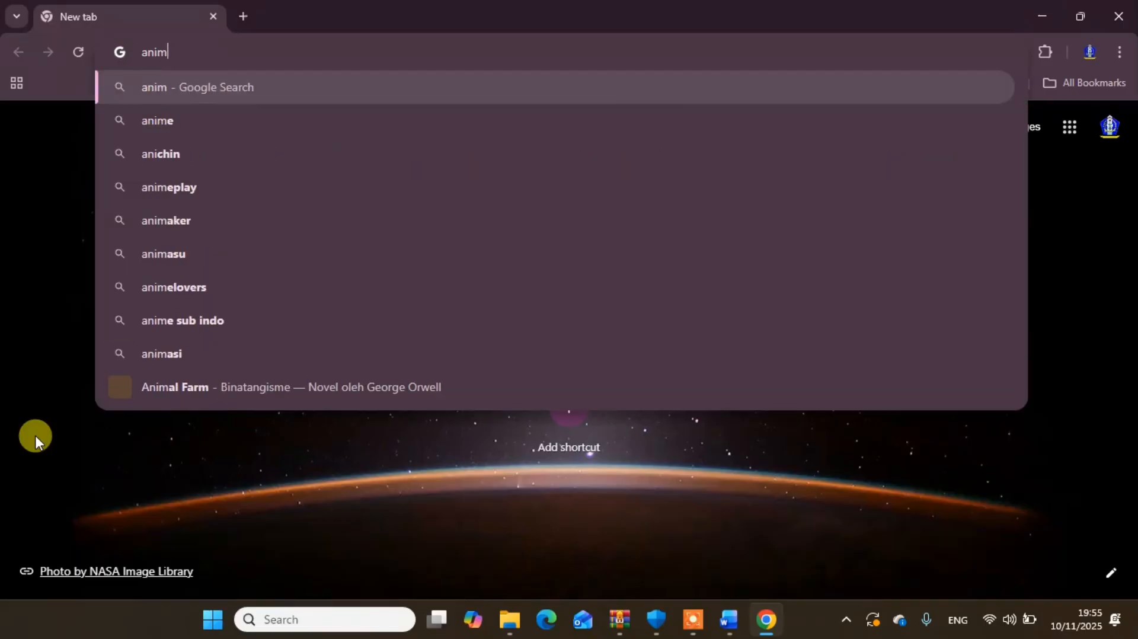
text(asi g)
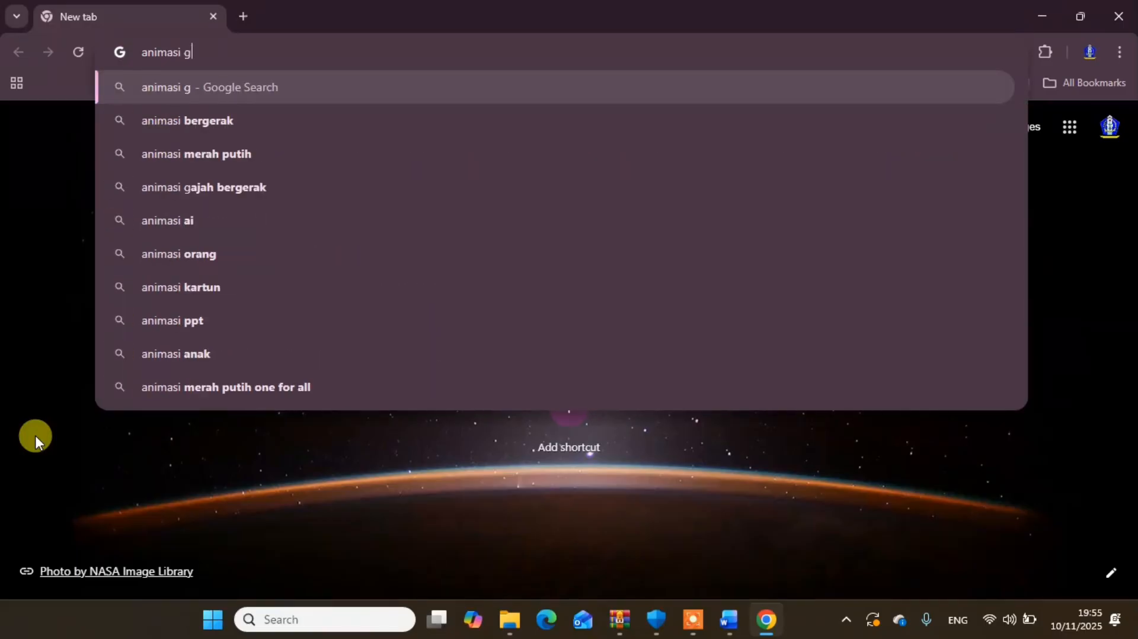
text(ambar )
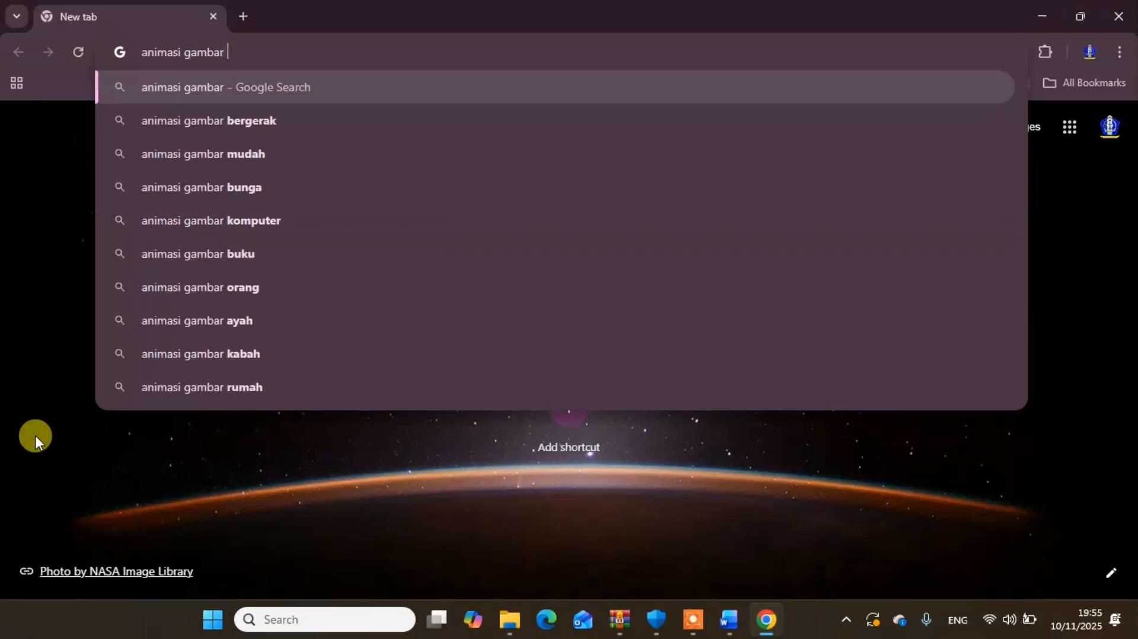
text(tayo png)
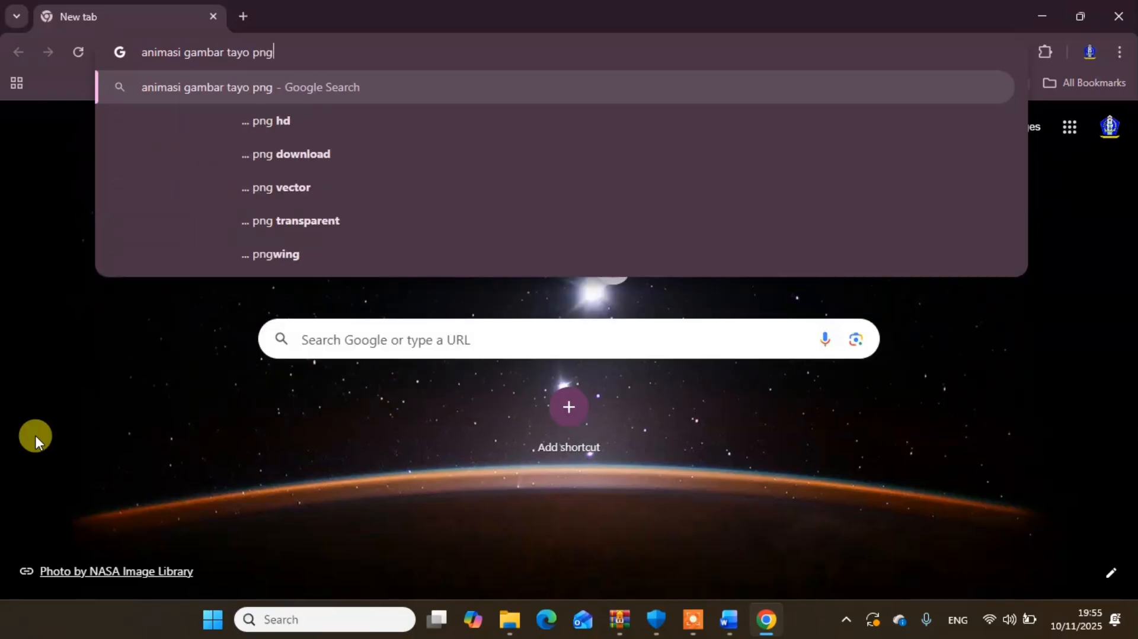
key(Return)
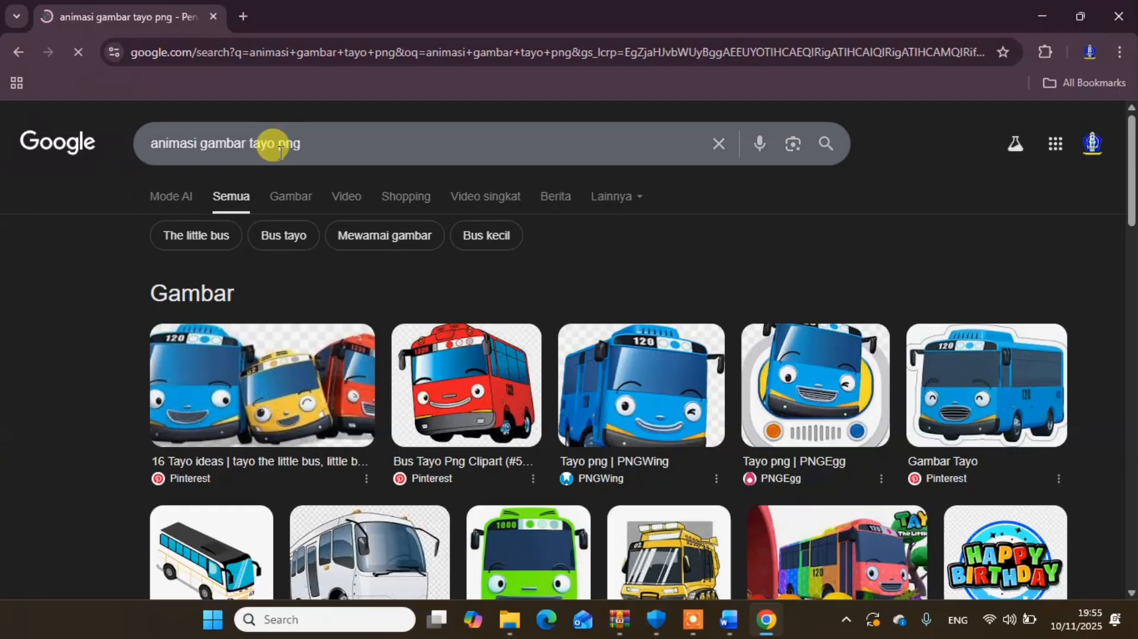
- Change the search to "animasi gambar ambulan png" and show only the image results
double_click(260, 142)
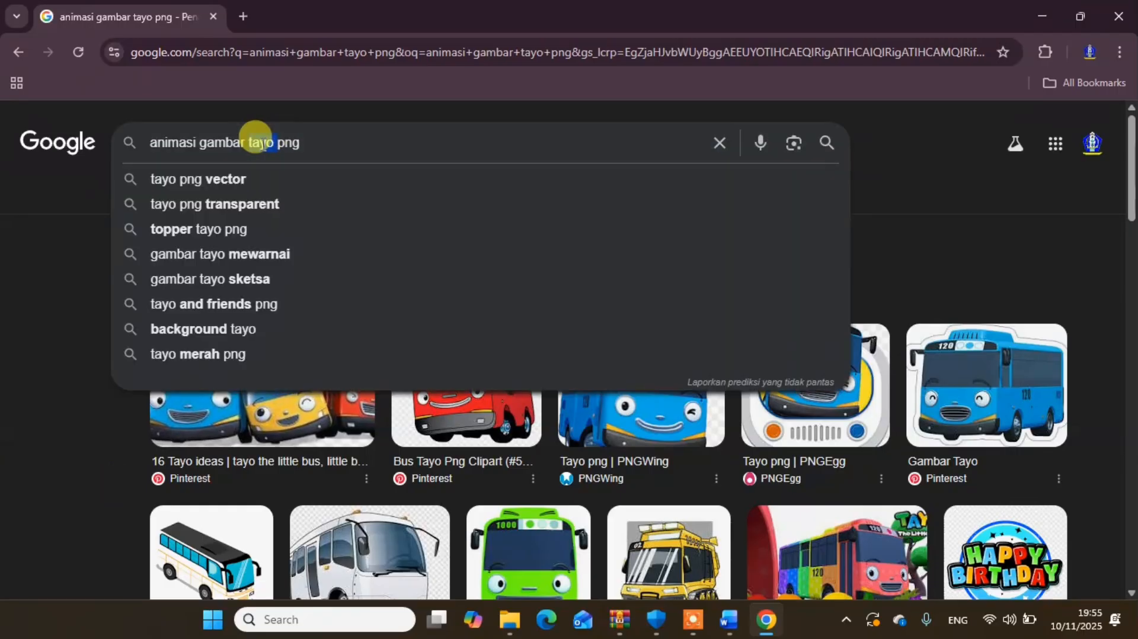
text(ambulan)
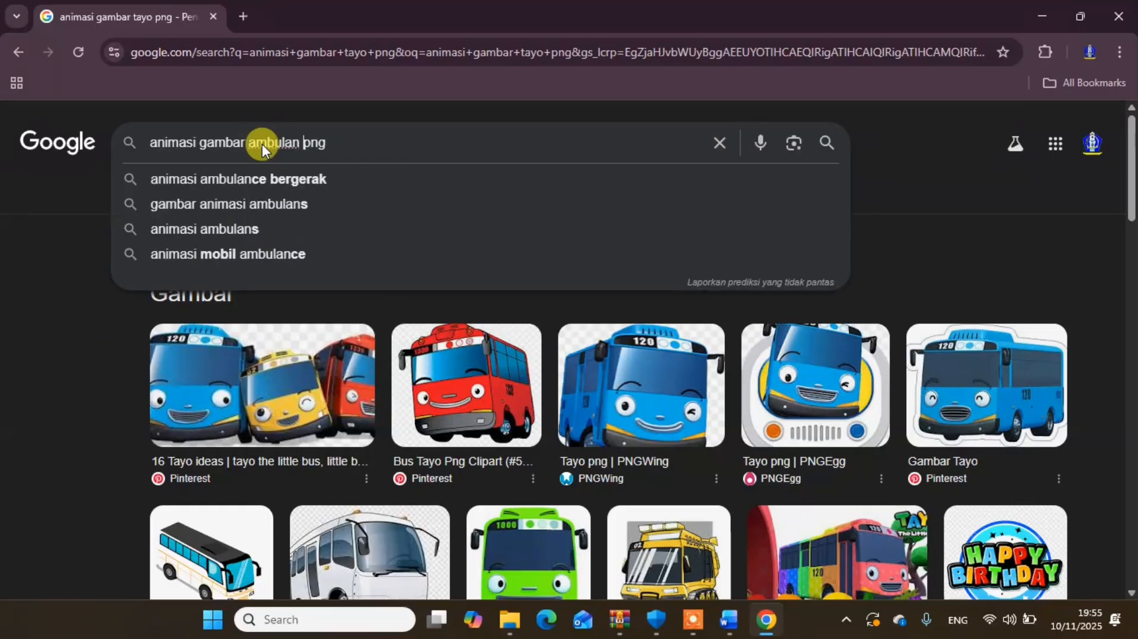
key(Return)
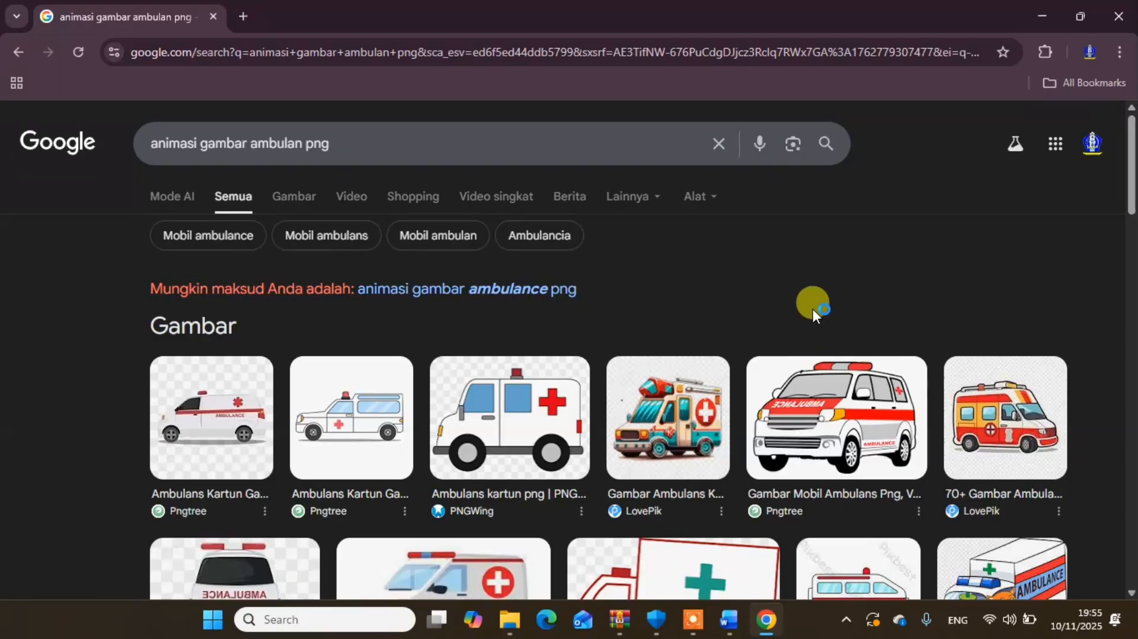
click(294, 196)
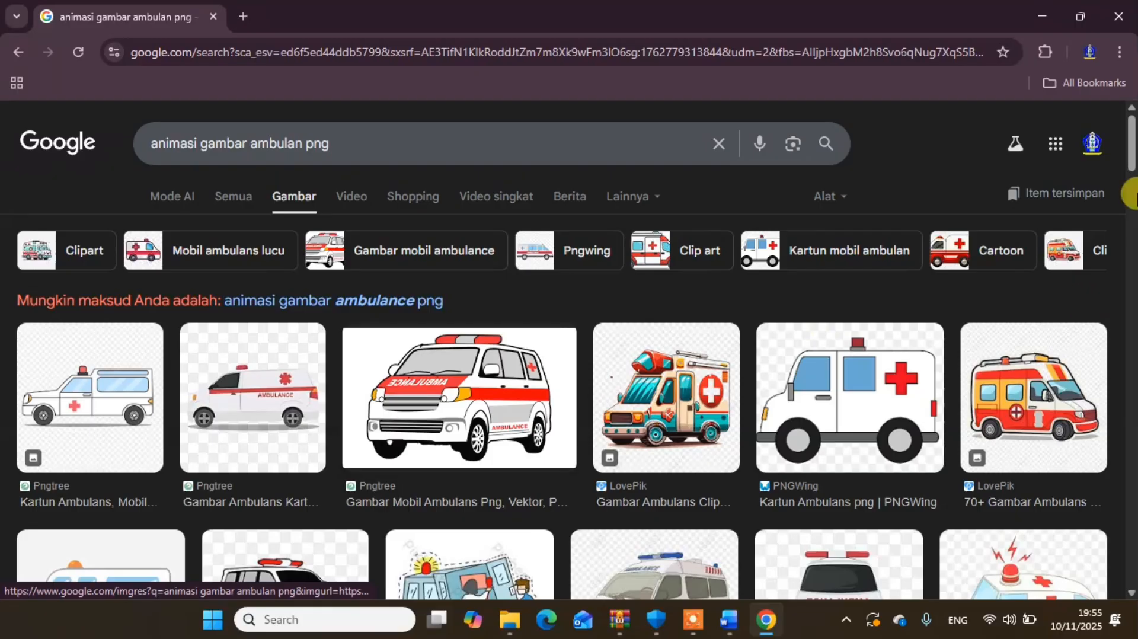
- Browse the ambulance images and open the preview of Pngtree's "Gambar Mobil Ambulans Png" picture with the red-and-white van
scroll(1129, 173, down, 3)
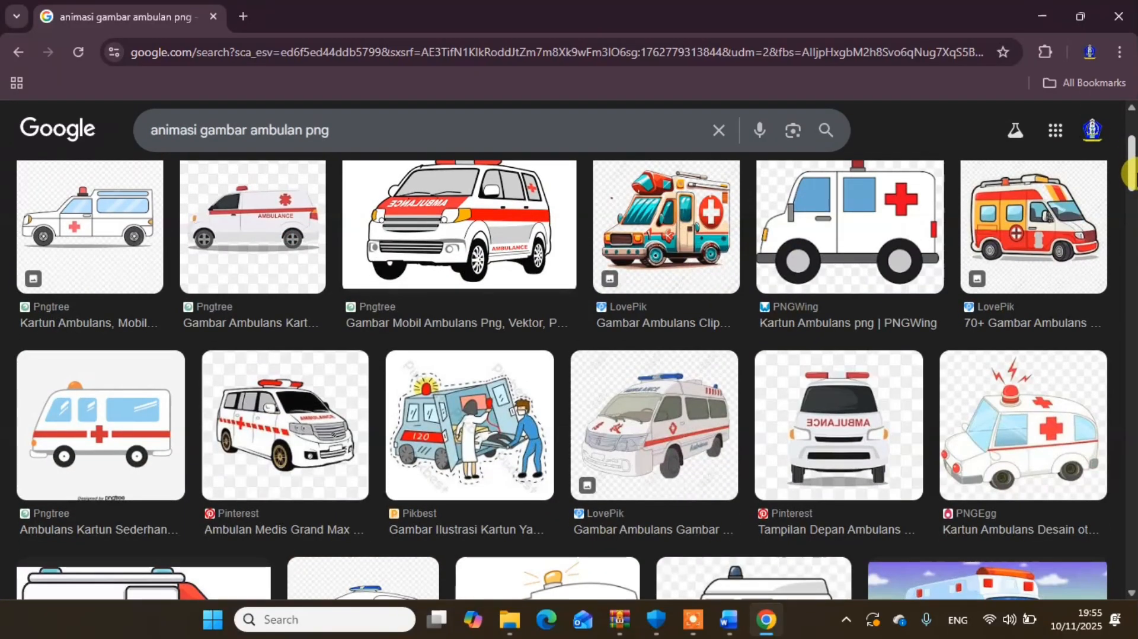
scroll(1129, 174, up, 2)
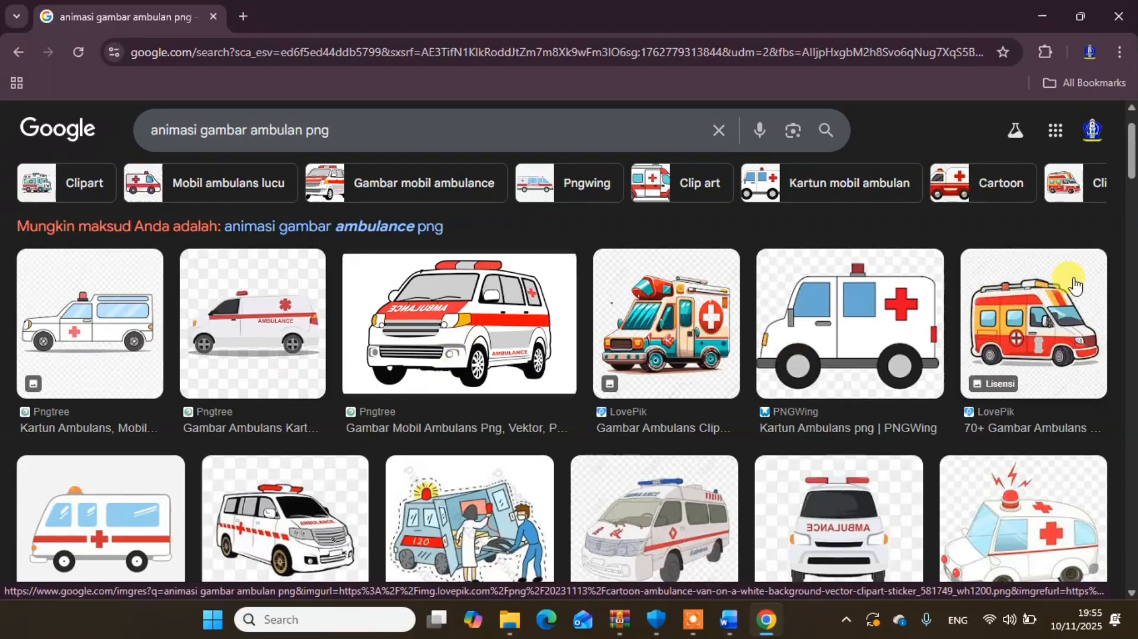
mouse_move(1133, 156)
mouse_down()
mouse_move(1132, 309)
mouse_move(1118, 147)
mouse_up()
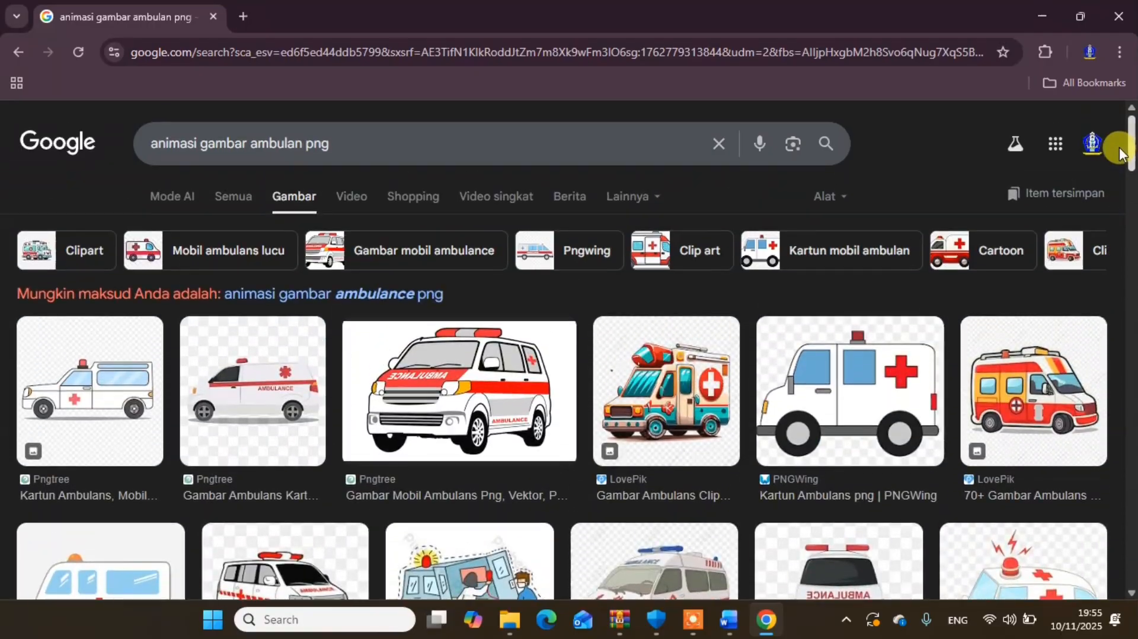
click(485, 388)
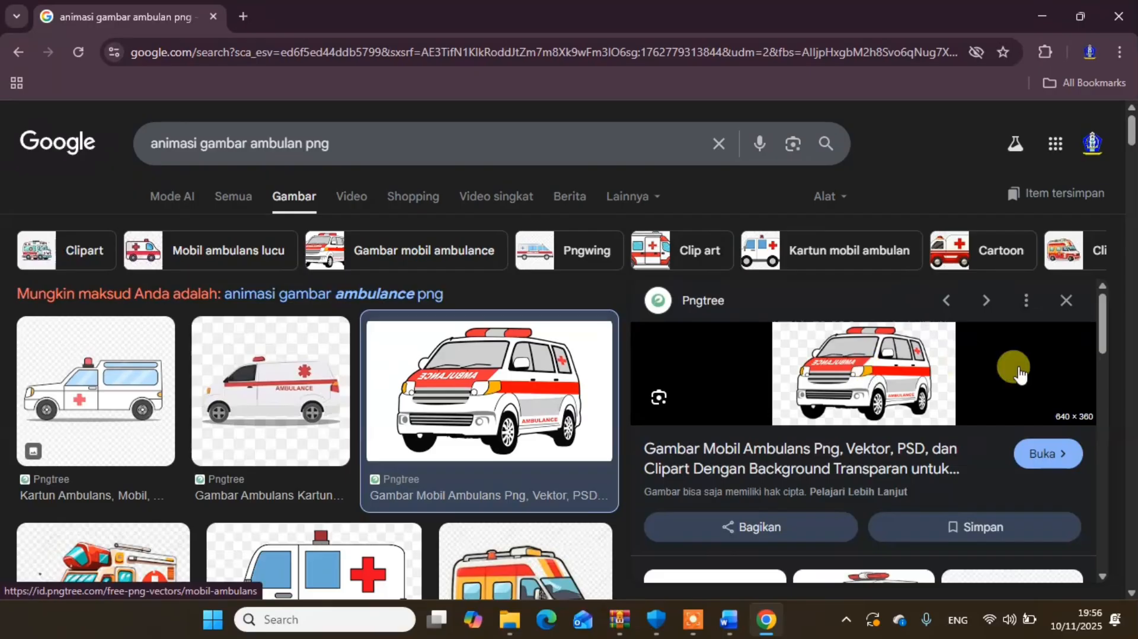
- Save the previewed red-and-white ambulance picture as a PNG named "gambar ambulan" in the Downloads folder and check the recent downloads
right_click(861, 366)
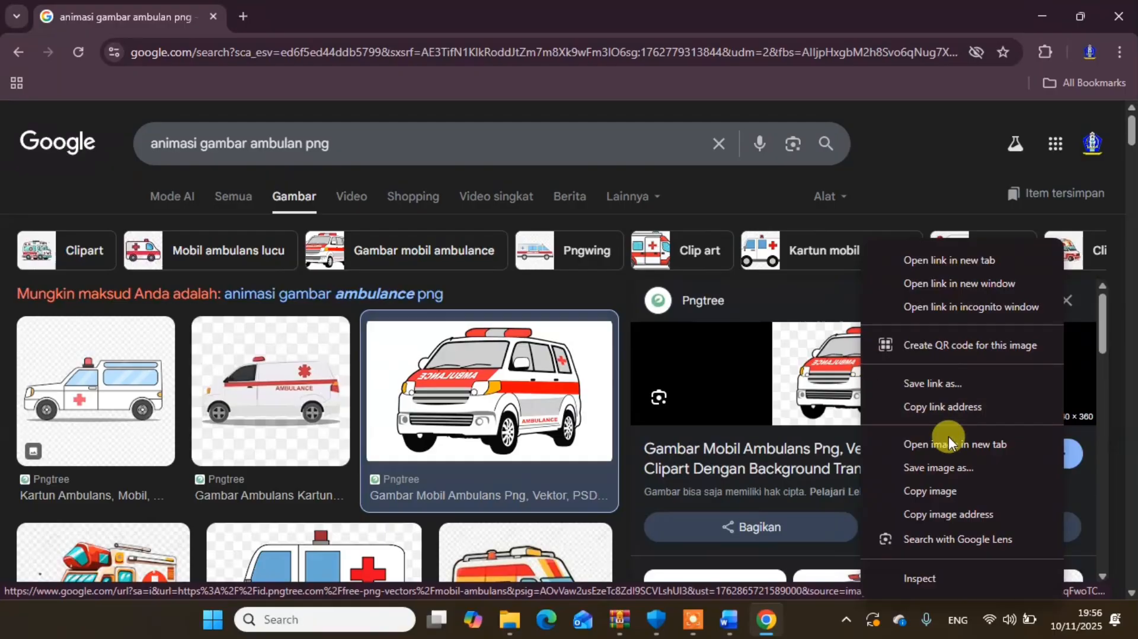
click(946, 468)
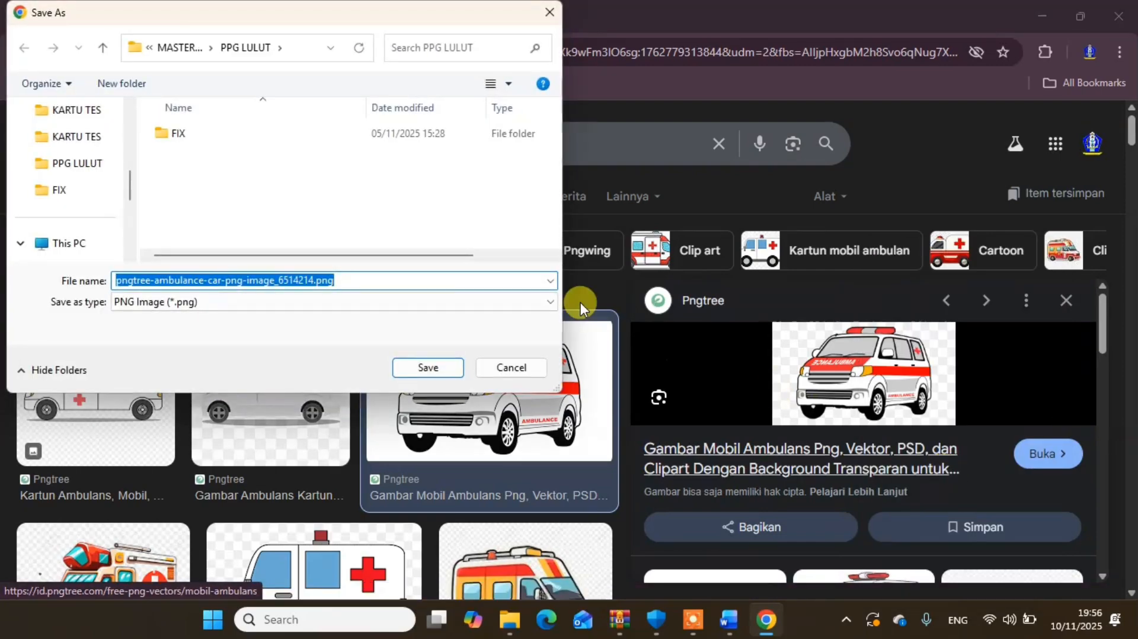
drag(132, 179, 135, 134)
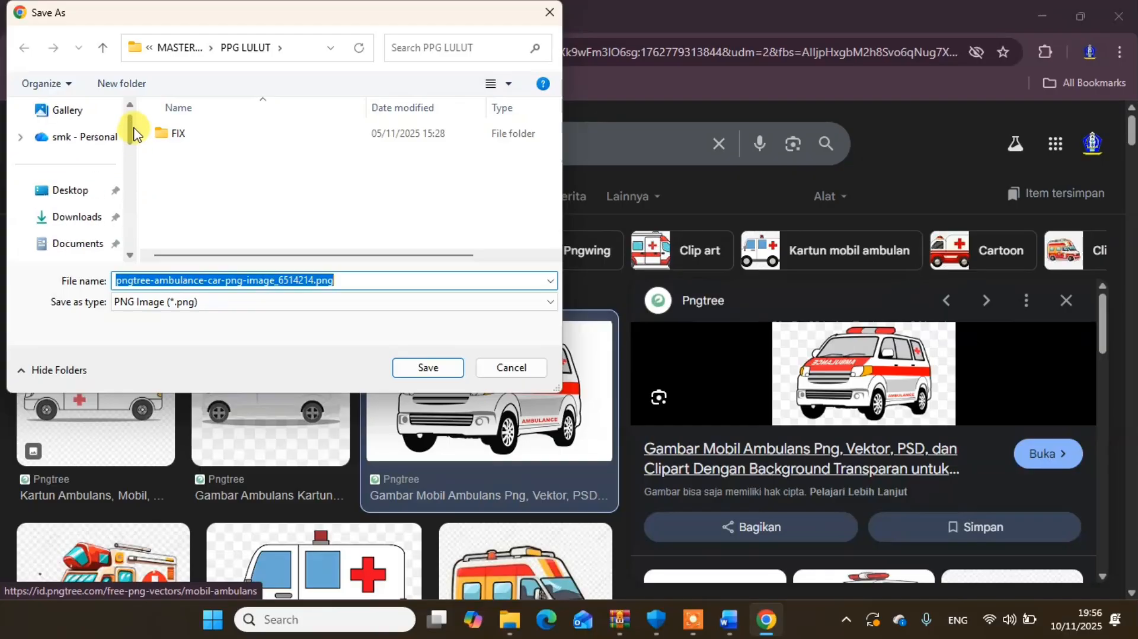
click(70, 219)
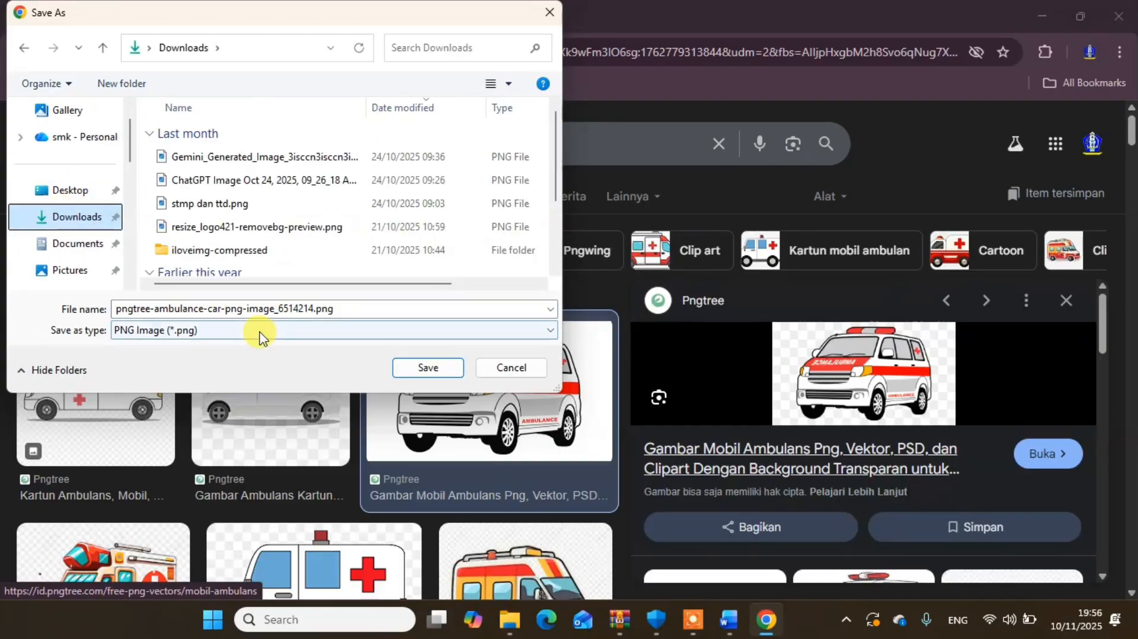
click(268, 307)
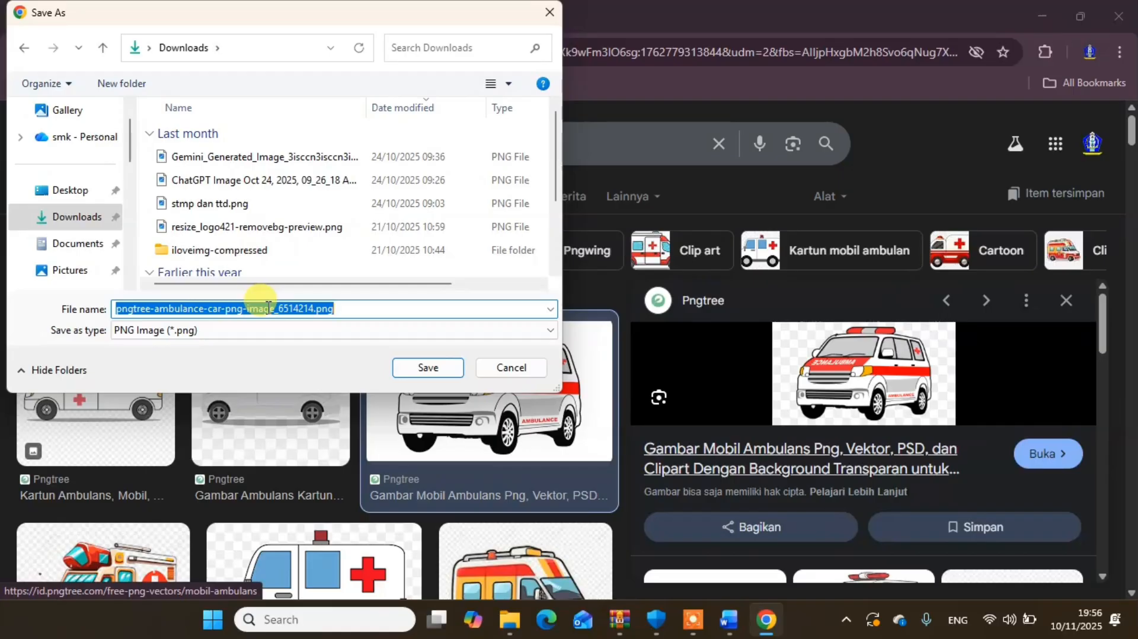
text(gambar ambulan)
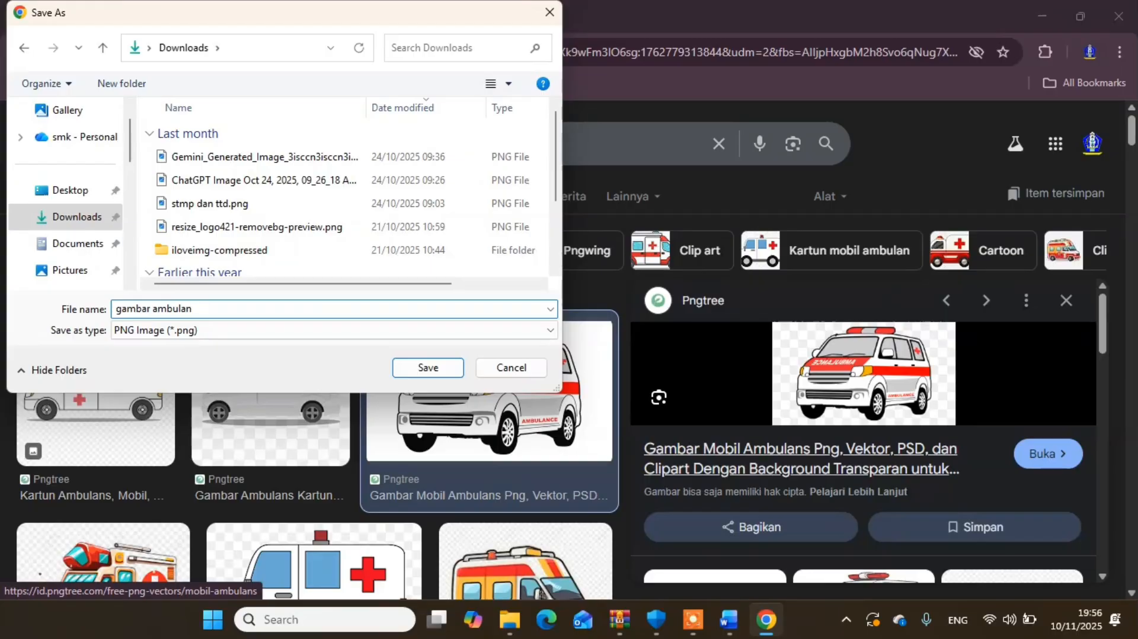
click(421, 370)
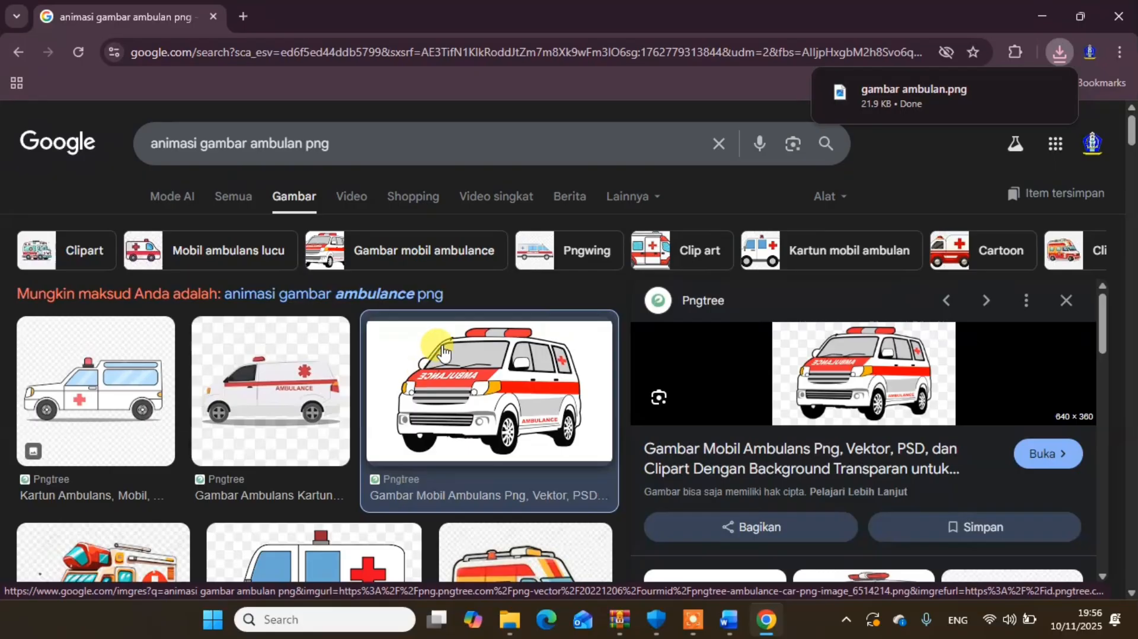
click(1061, 52)
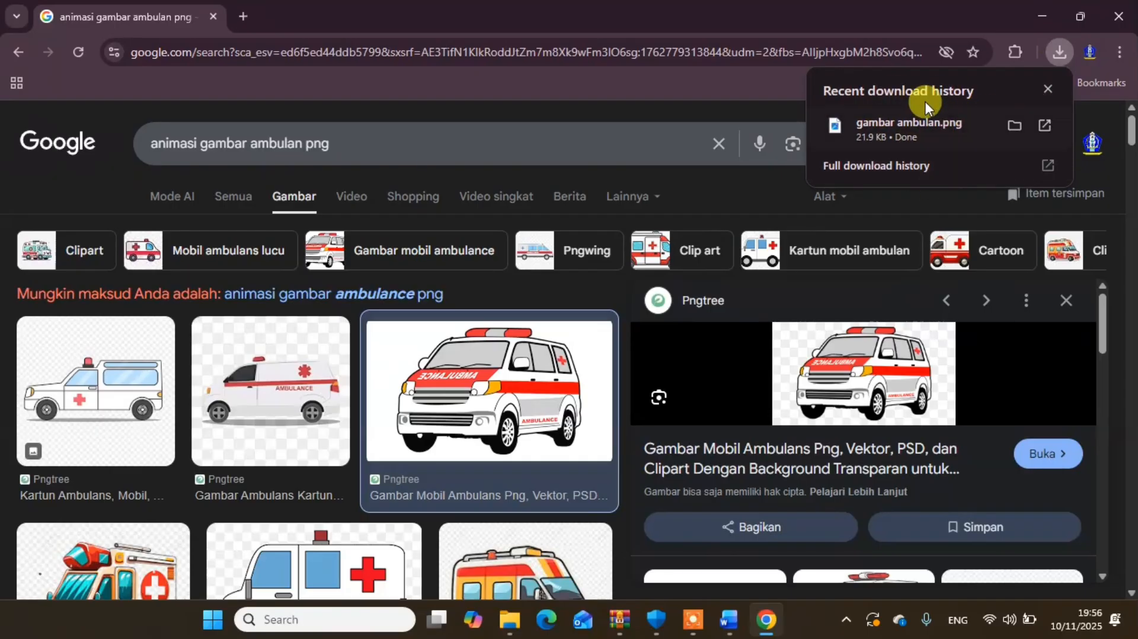
- Switch to Word and insert the picture gambar ambulan.png from Downloads after "paru-paru." at the end of the third column
click(1035, 6)
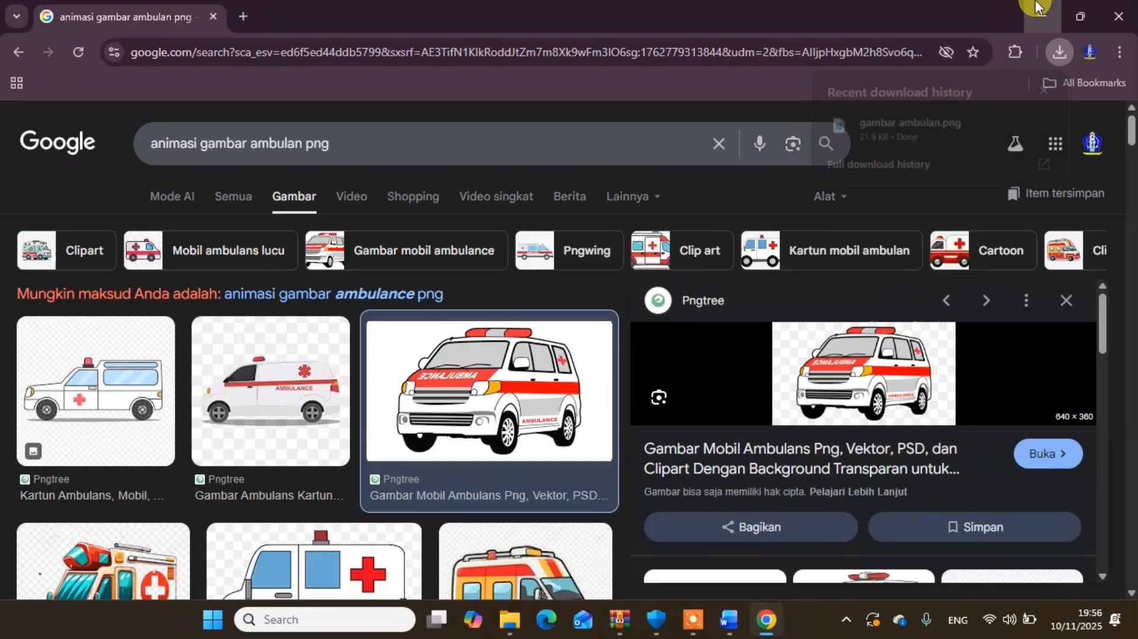
click(726, 619)
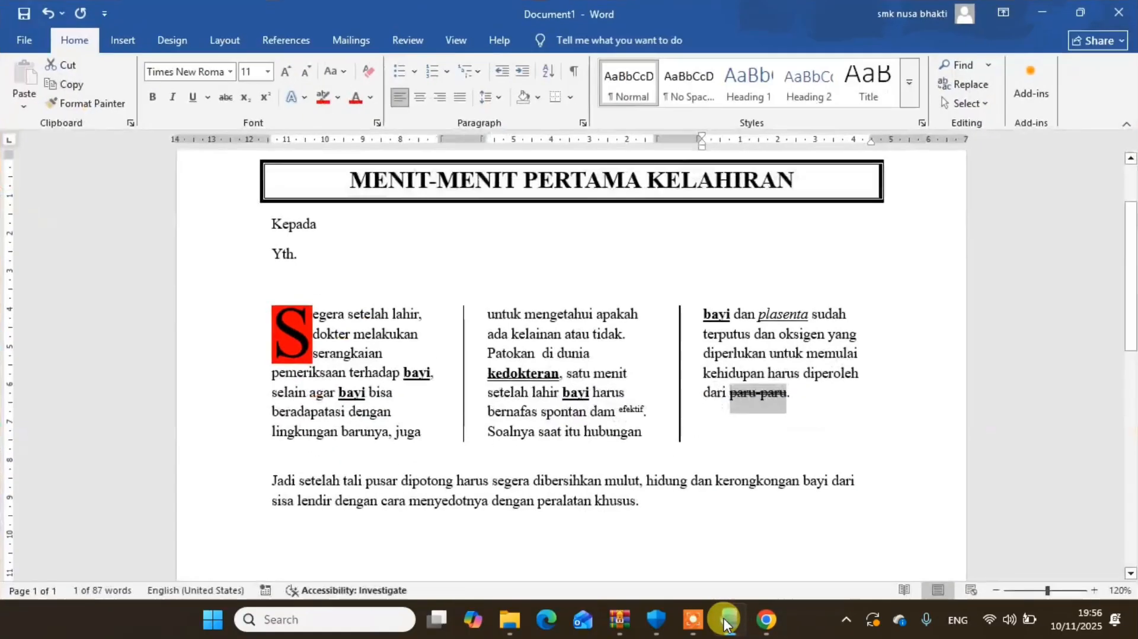
click(727, 419)
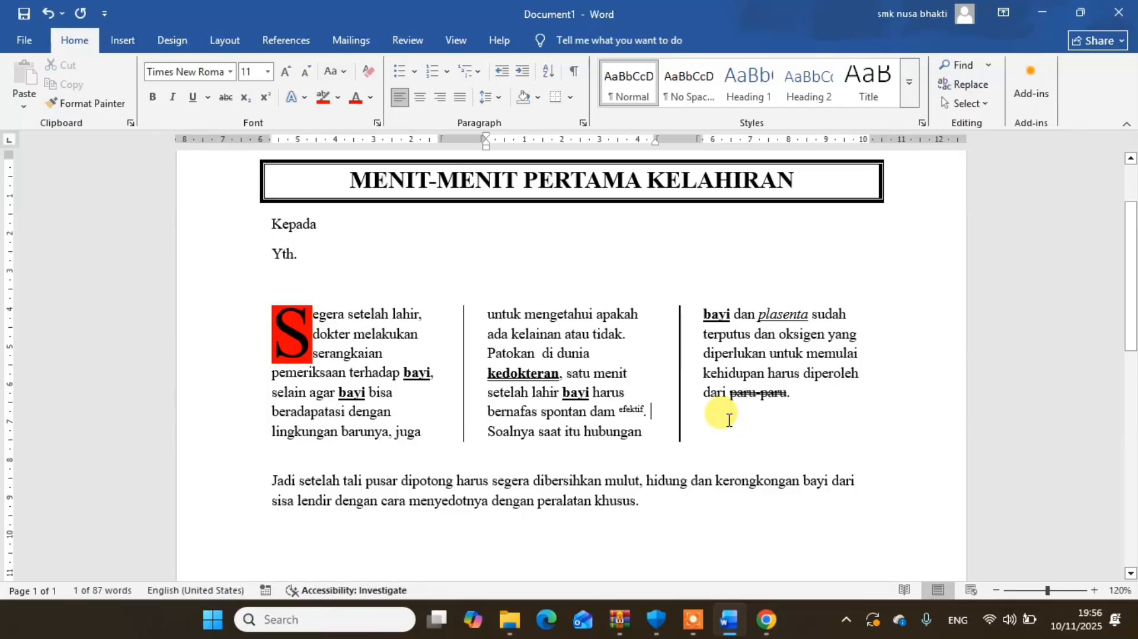
click(800, 395)
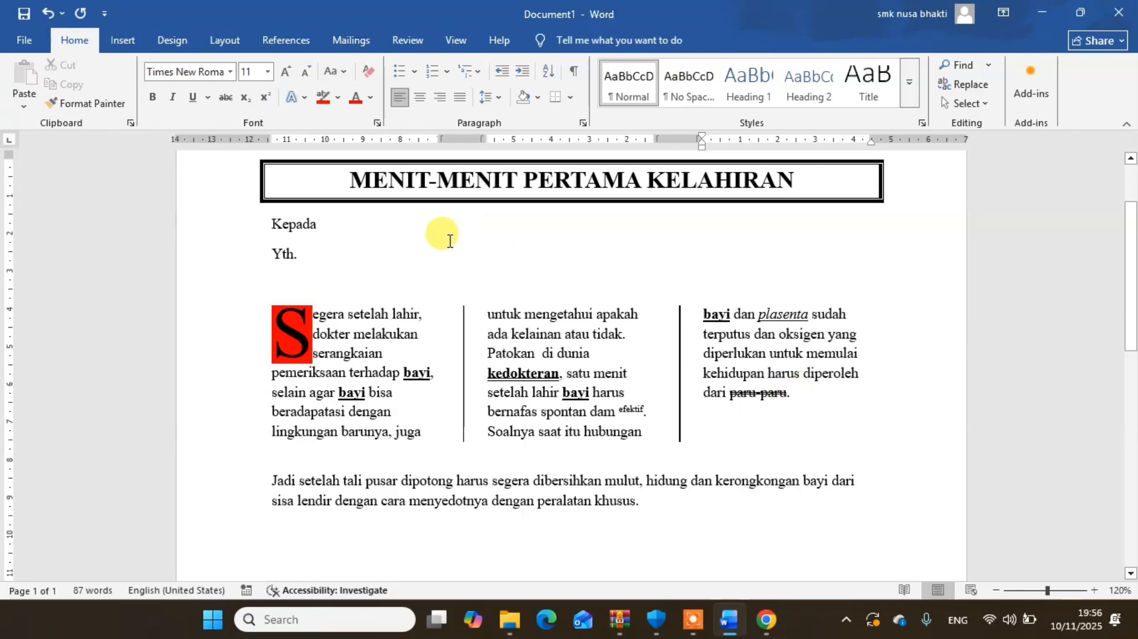
click(120, 40)
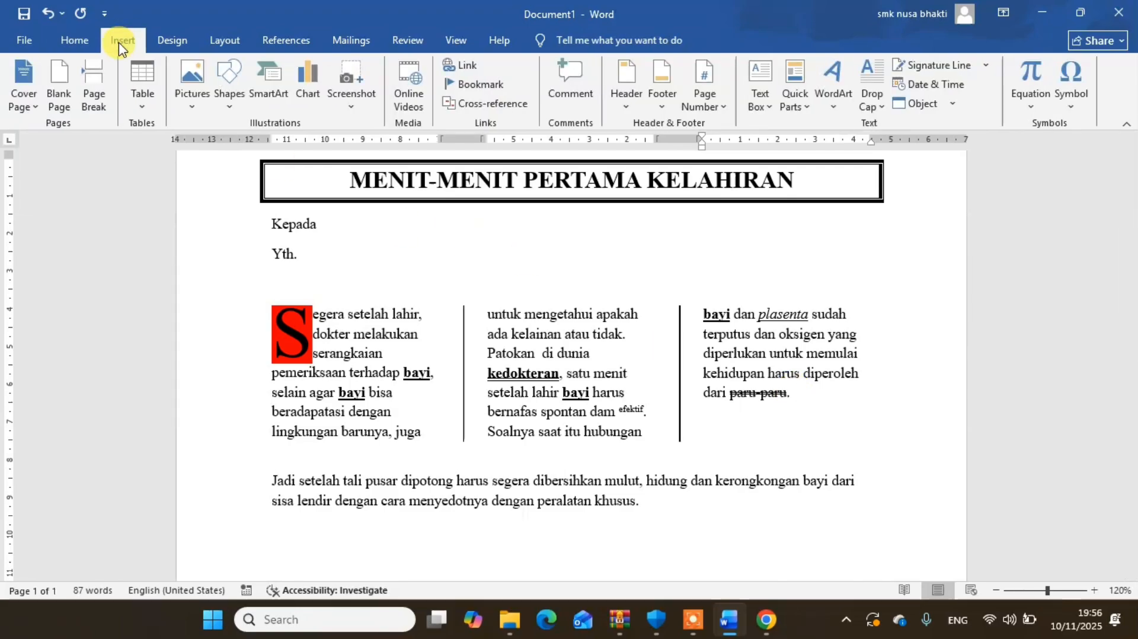
click(191, 107)
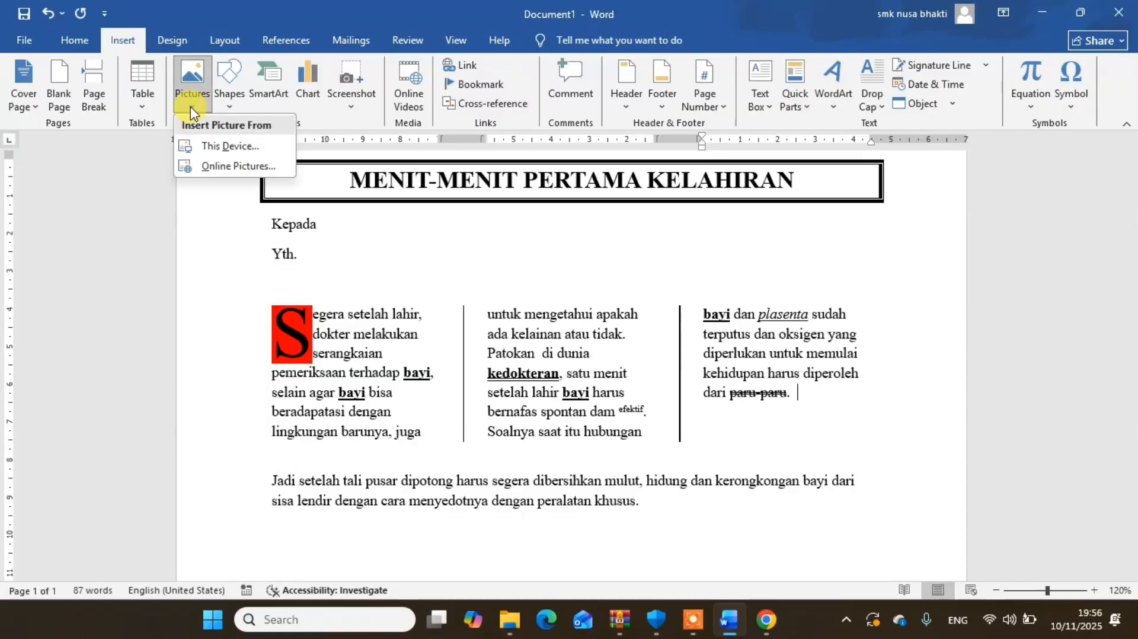
click(224, 146)
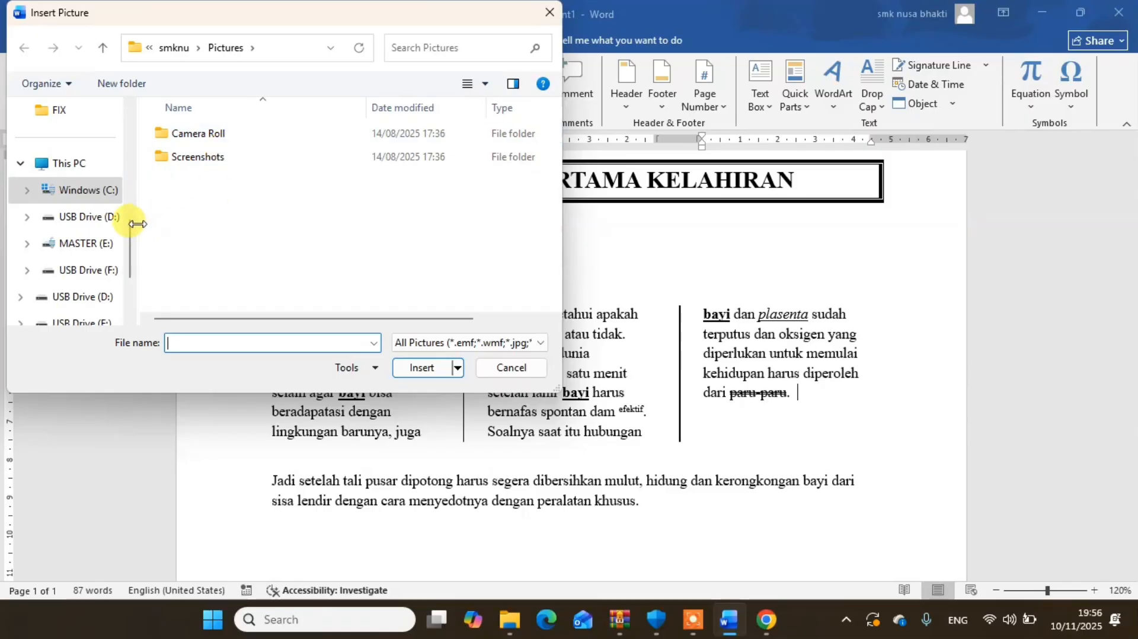
drag(132, 223, 139, 114)
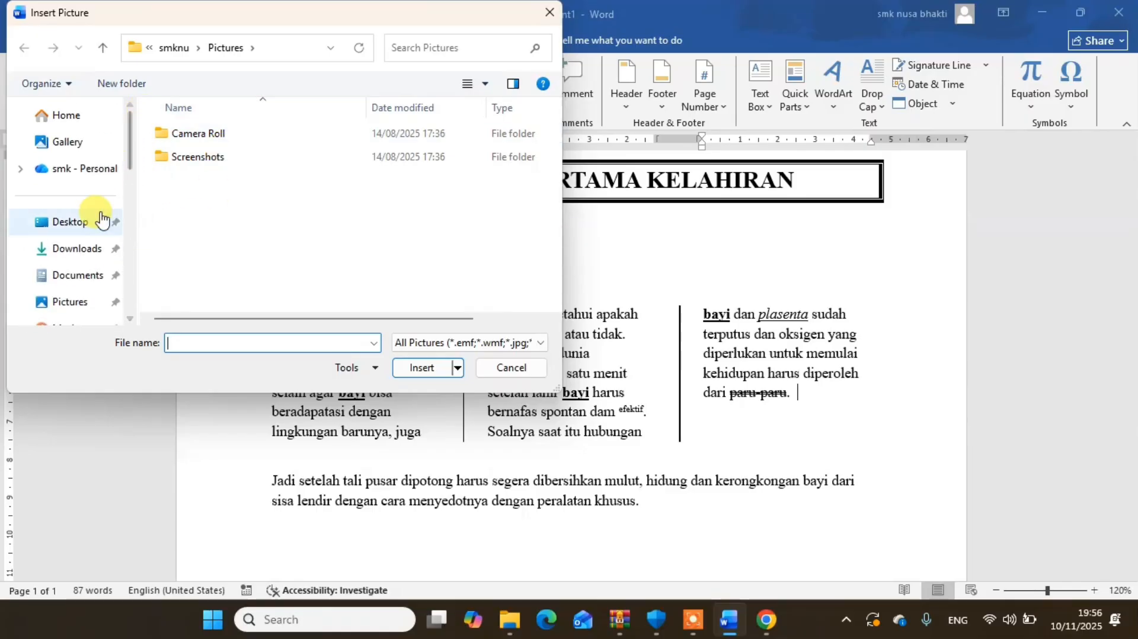
click(83, 263)
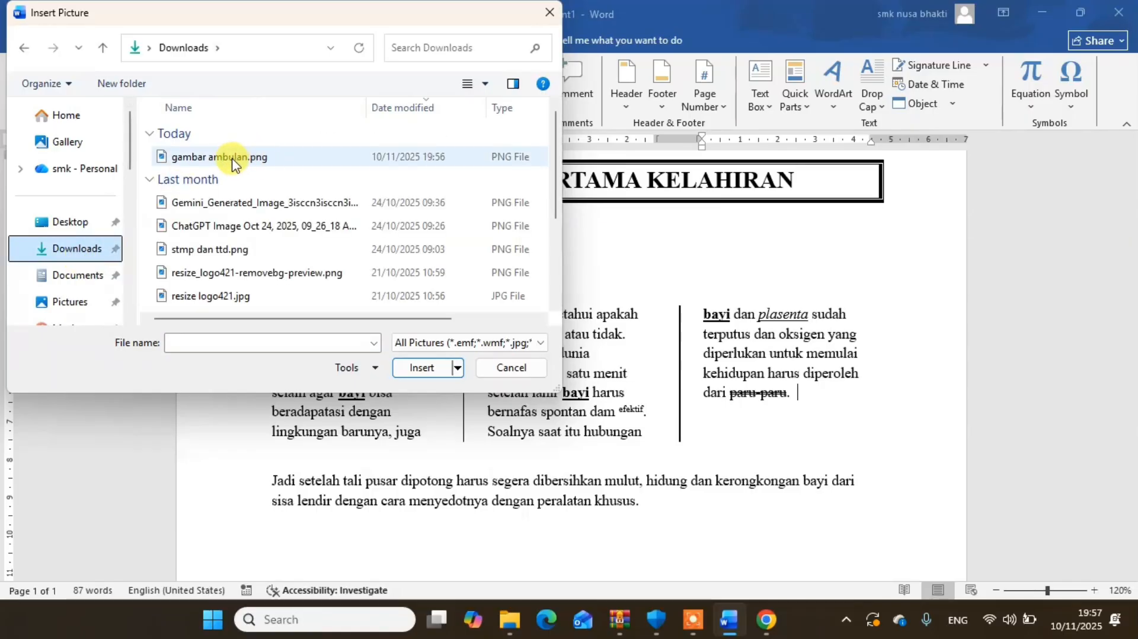
click(232, 159)
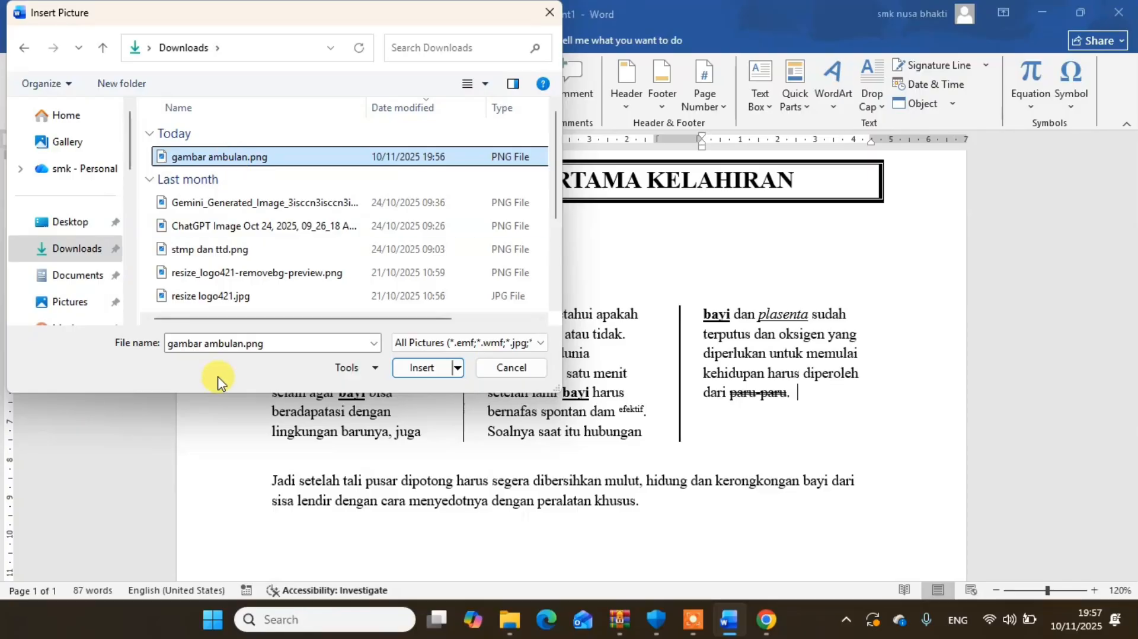
click(422, 369)
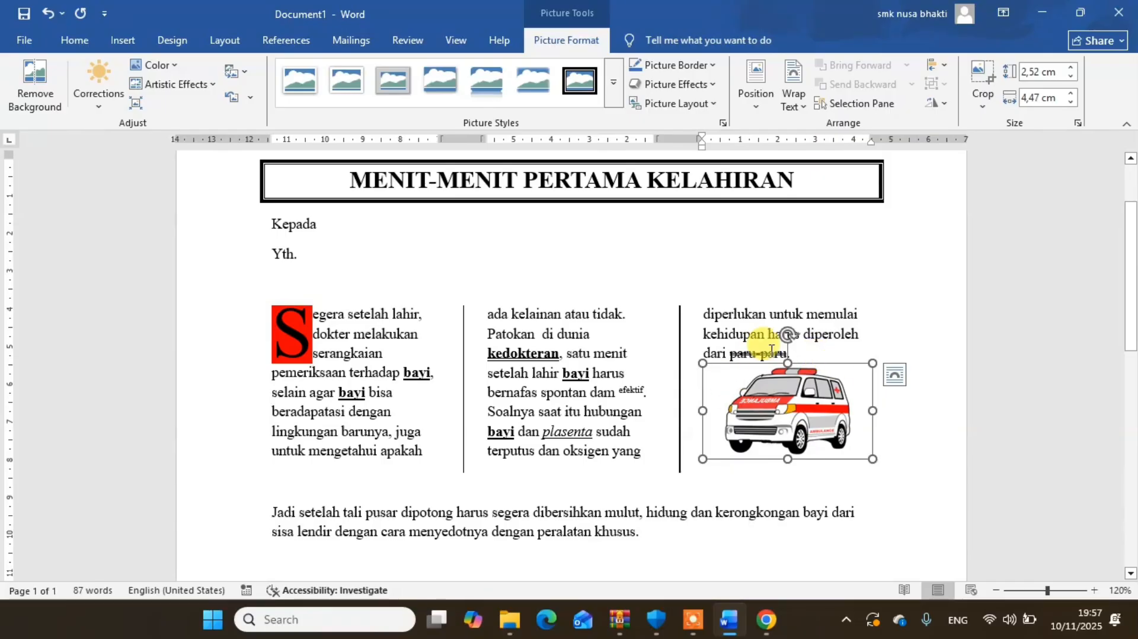
- Try removing the ambulance picture's background across its full area, marking parts of the windows, bumper and wheels, and discard all changes
click(23, 89)
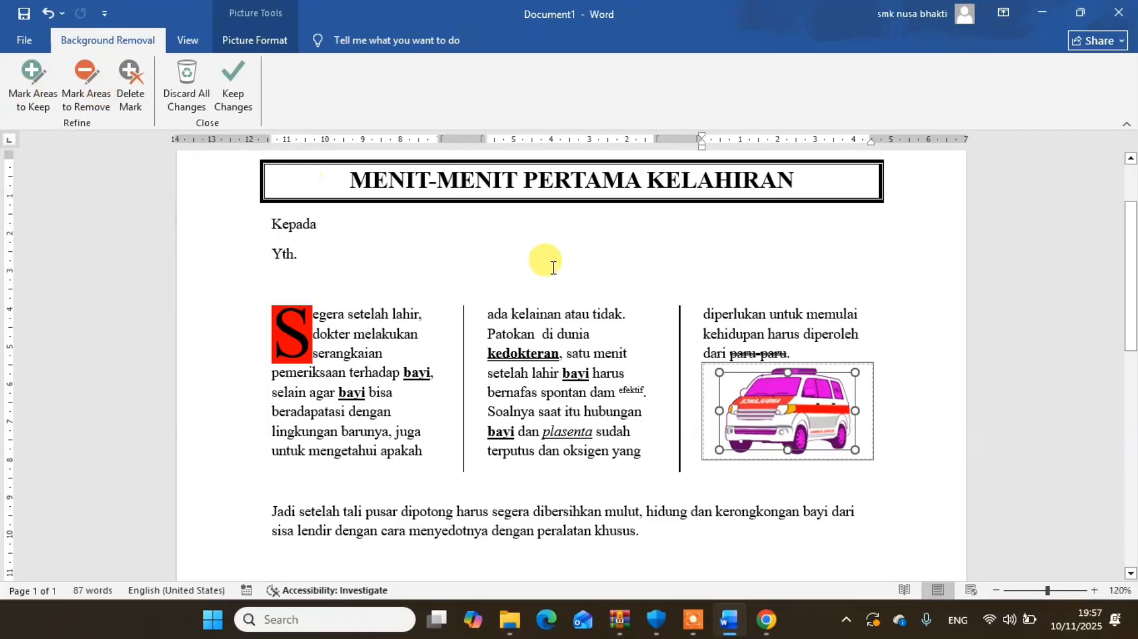
mouse_move(719, 372)
mouse_down()
mouse_move(681, 351)
mouse_move(702, 363)
mouse_up()
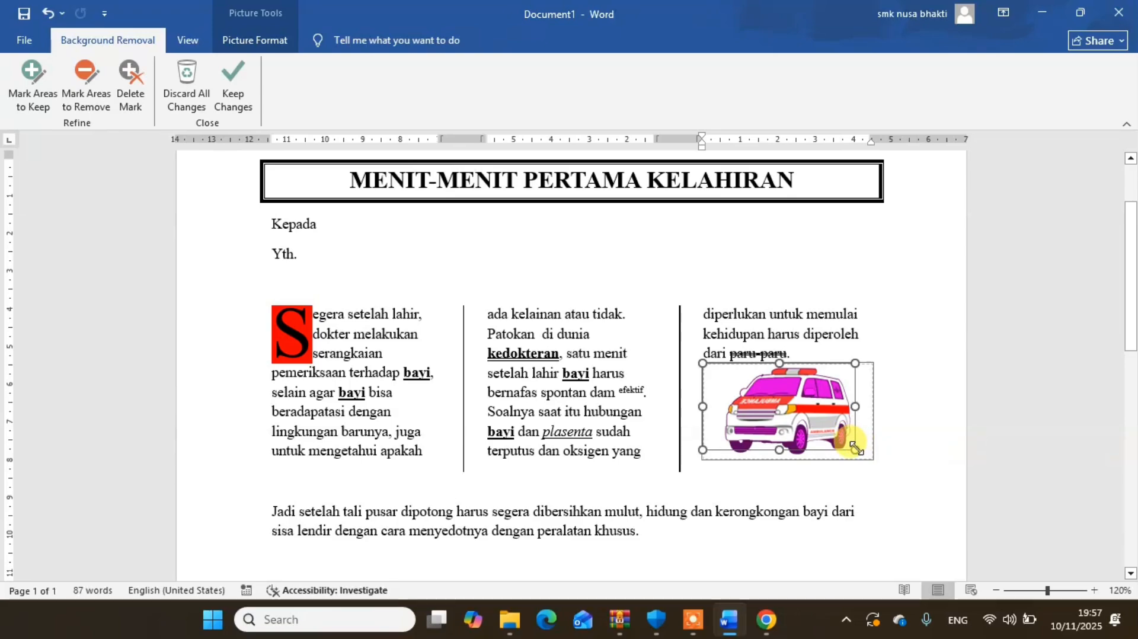
drag(855, 448, 873, 459)
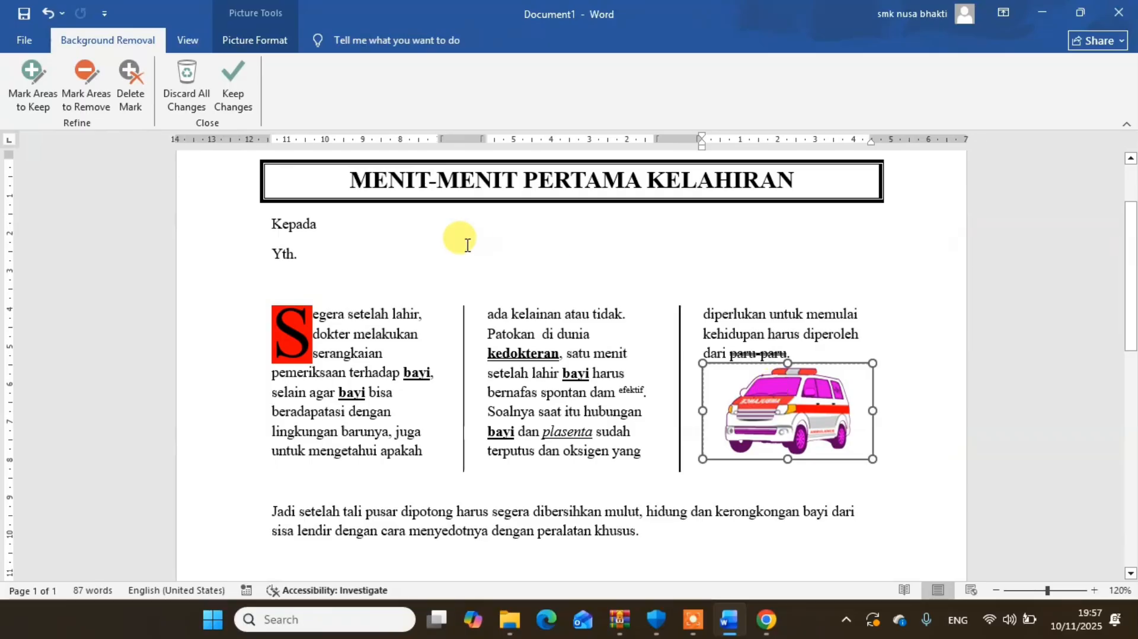
click(126, 73)
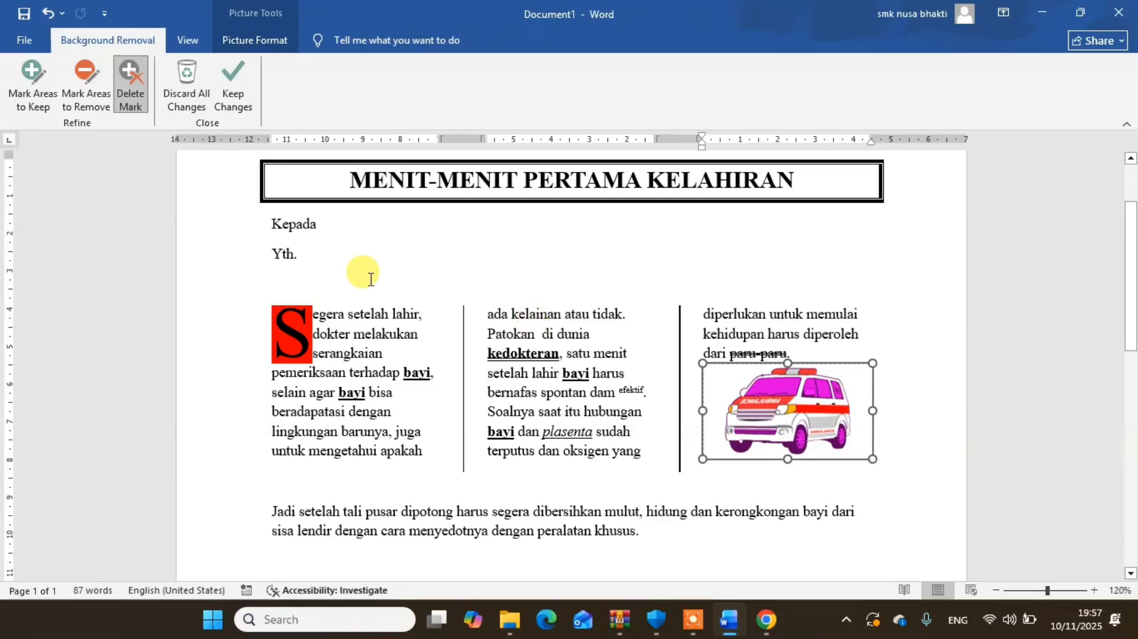
click(84, 87)
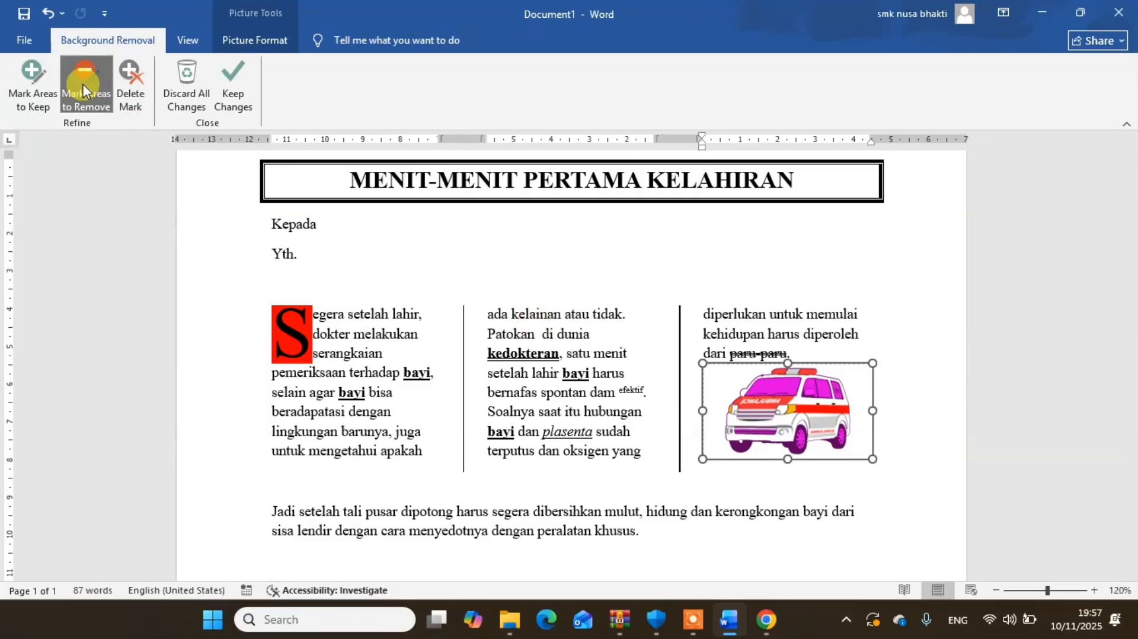
click(789, 390)
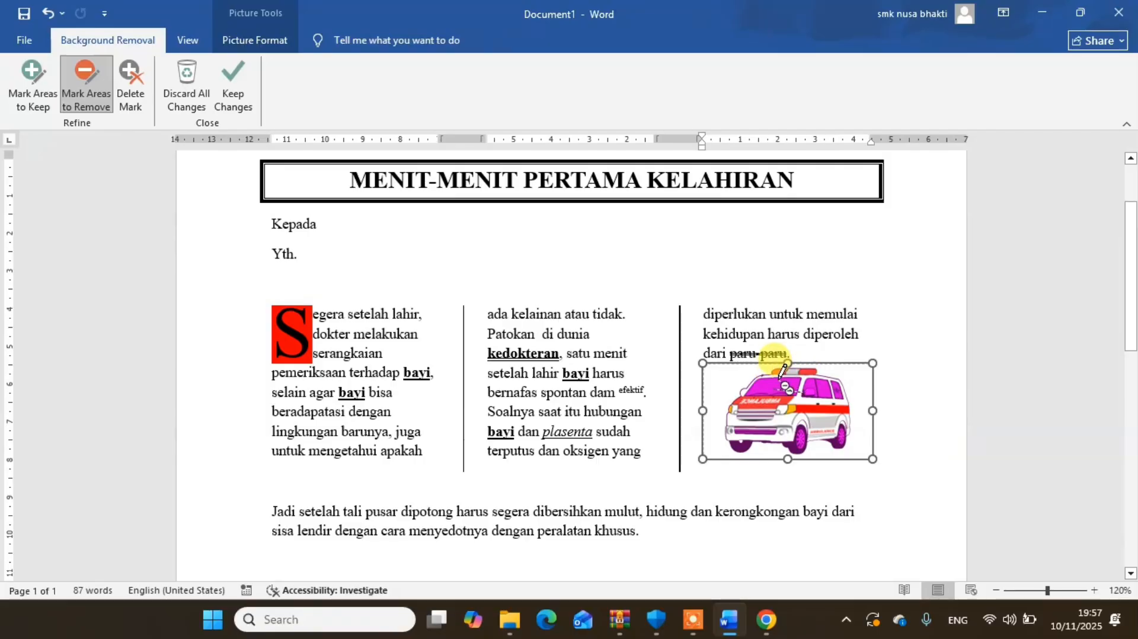
click(771, 388)
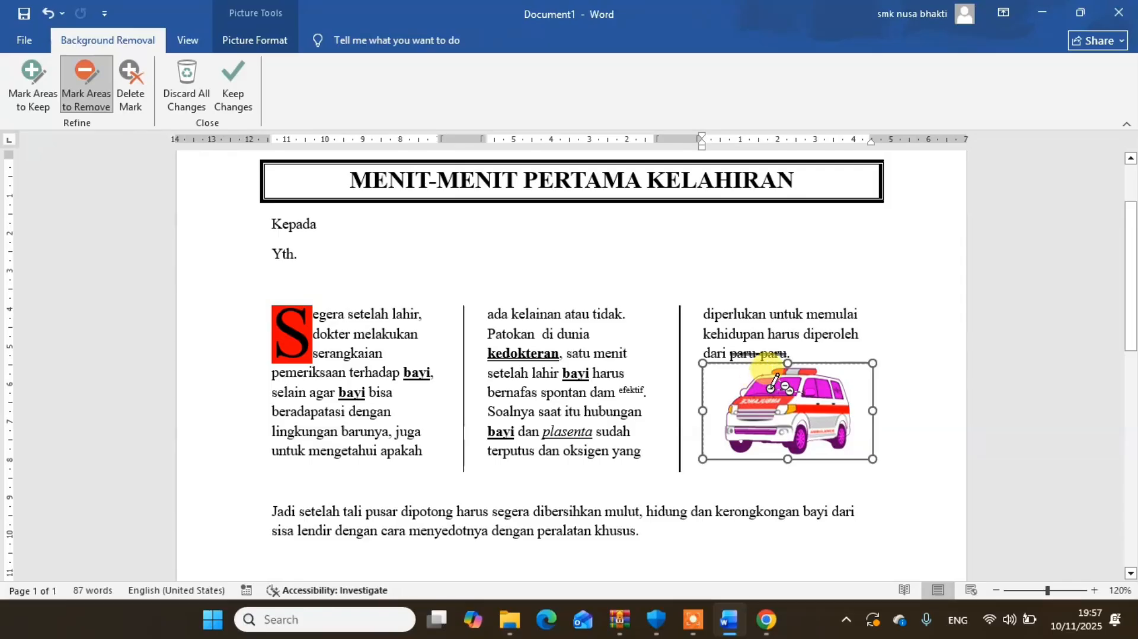
click(16, 71)
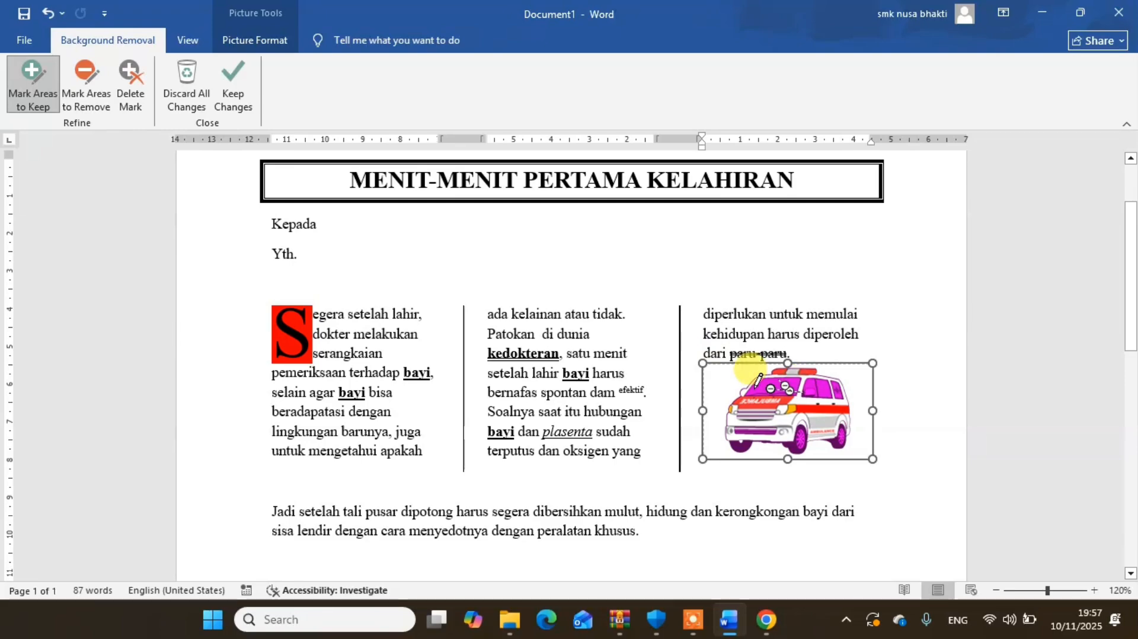
click(807, 383)
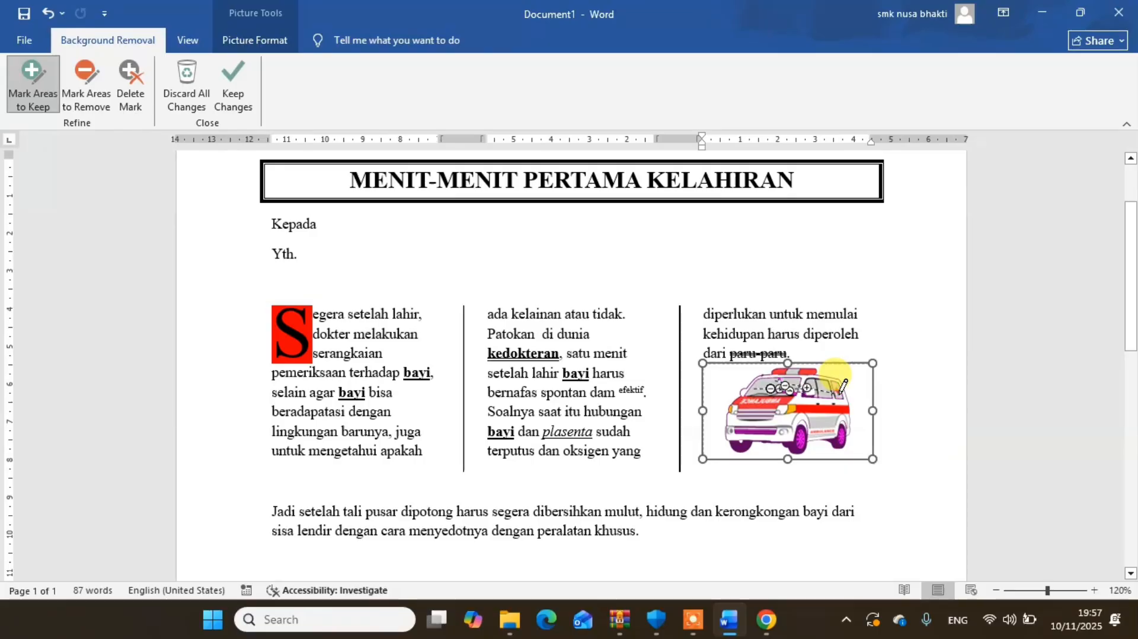
click(763, 432)
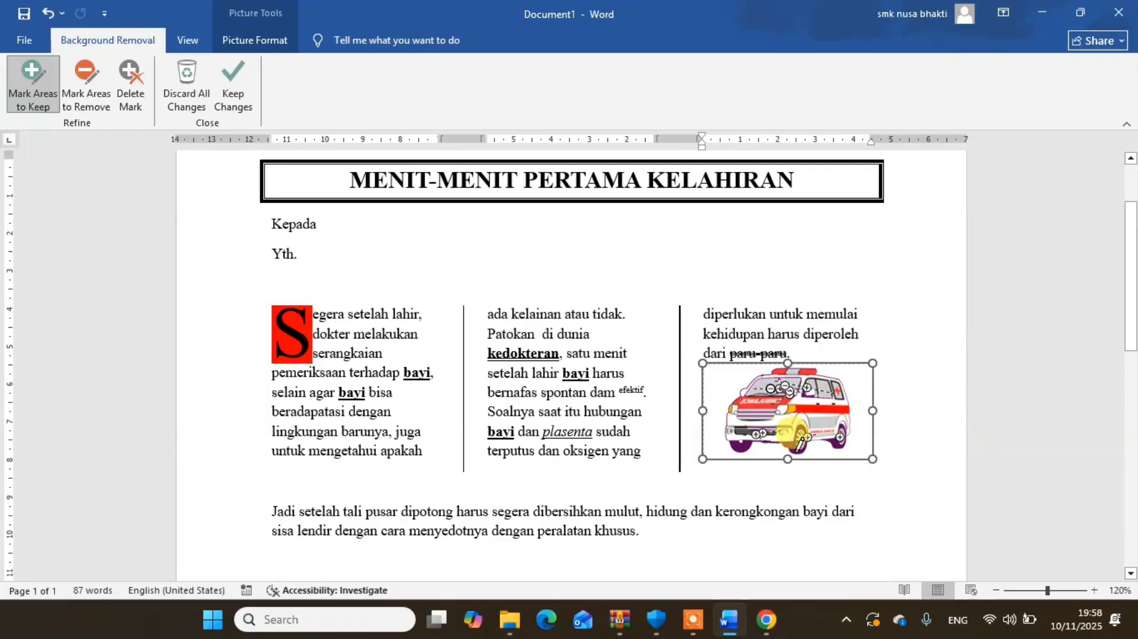
click(789, 448)
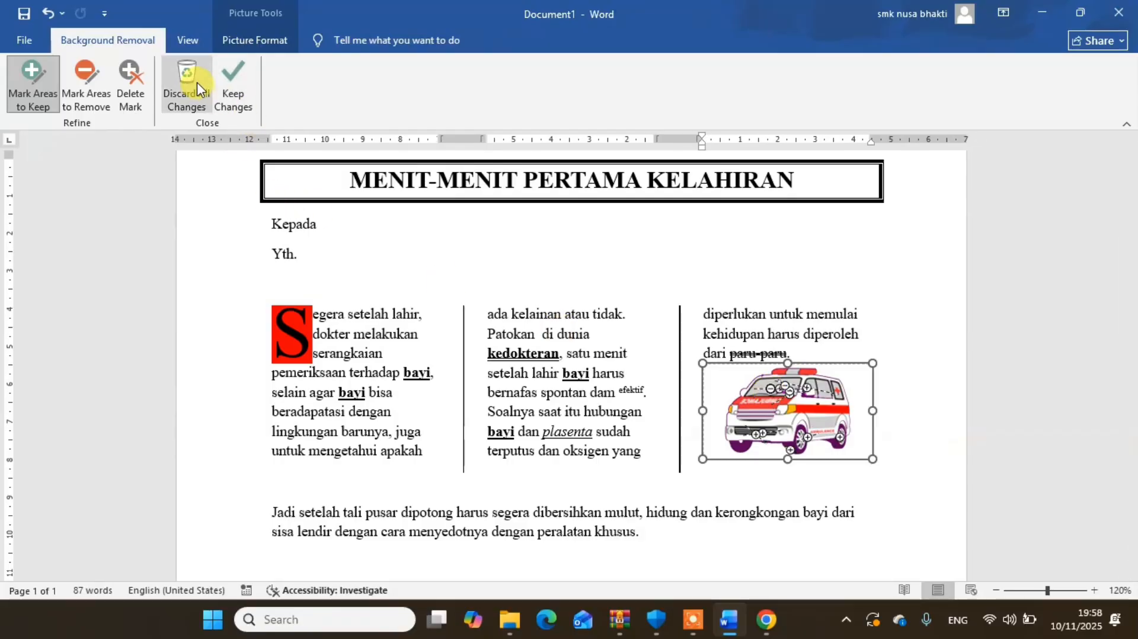
click(203, 97)
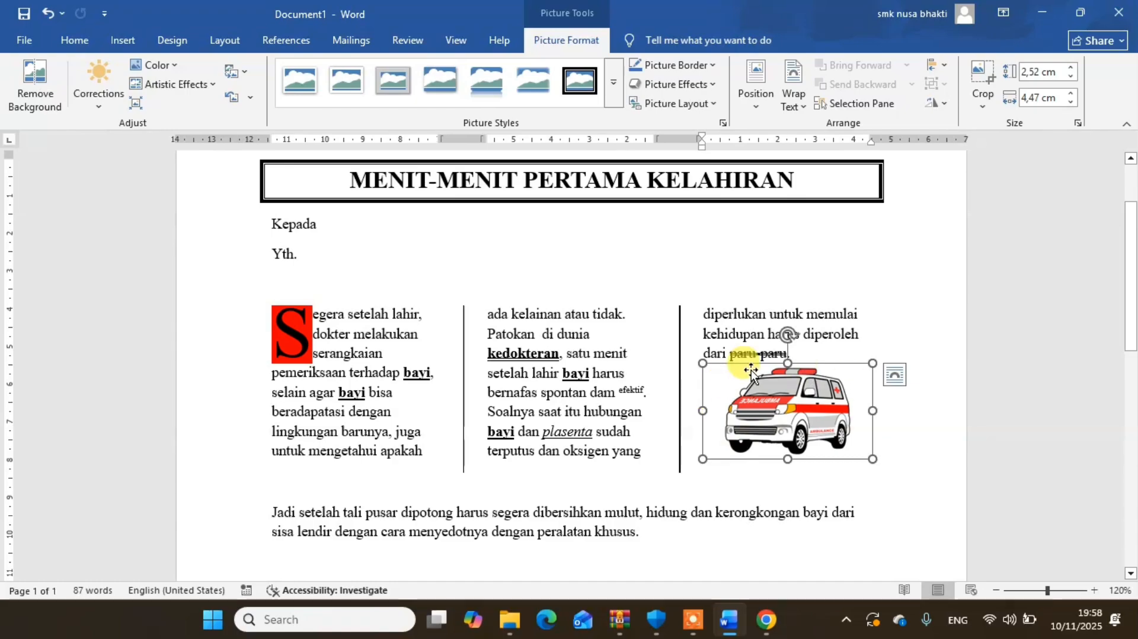
- Set the ambulance picture's text wrapping to In Front of Text
mouse_move(781, 418)
mouse_down()
mouse_move(722, 382)
mouse_move(780, 401)
mouse_up()
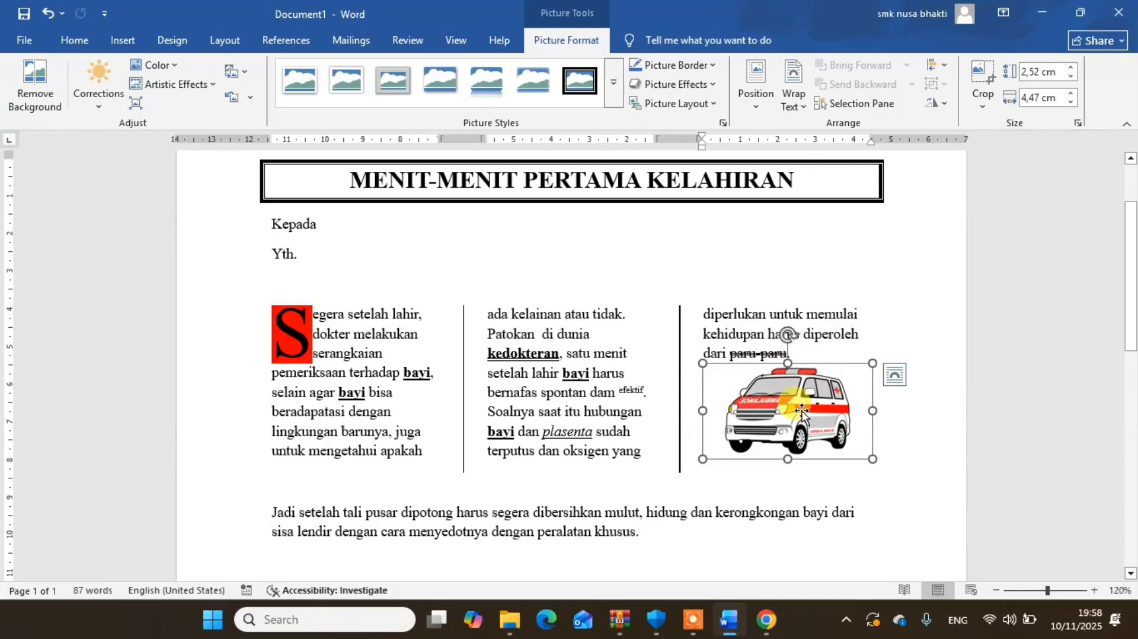
right_click(802, 410)
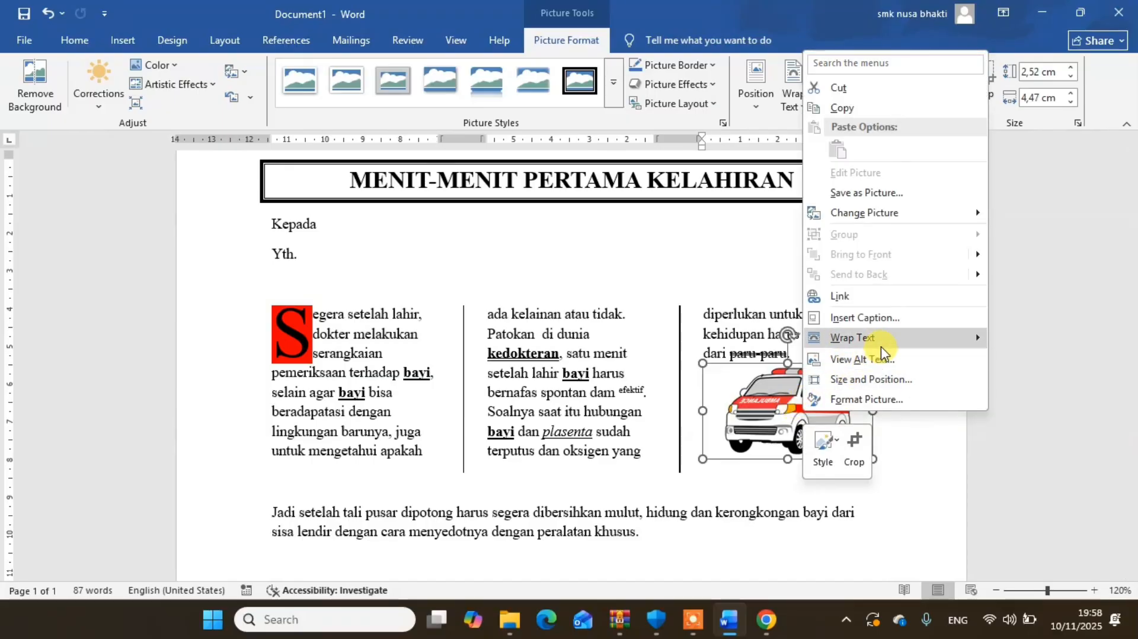
mouse_move(882, 345)
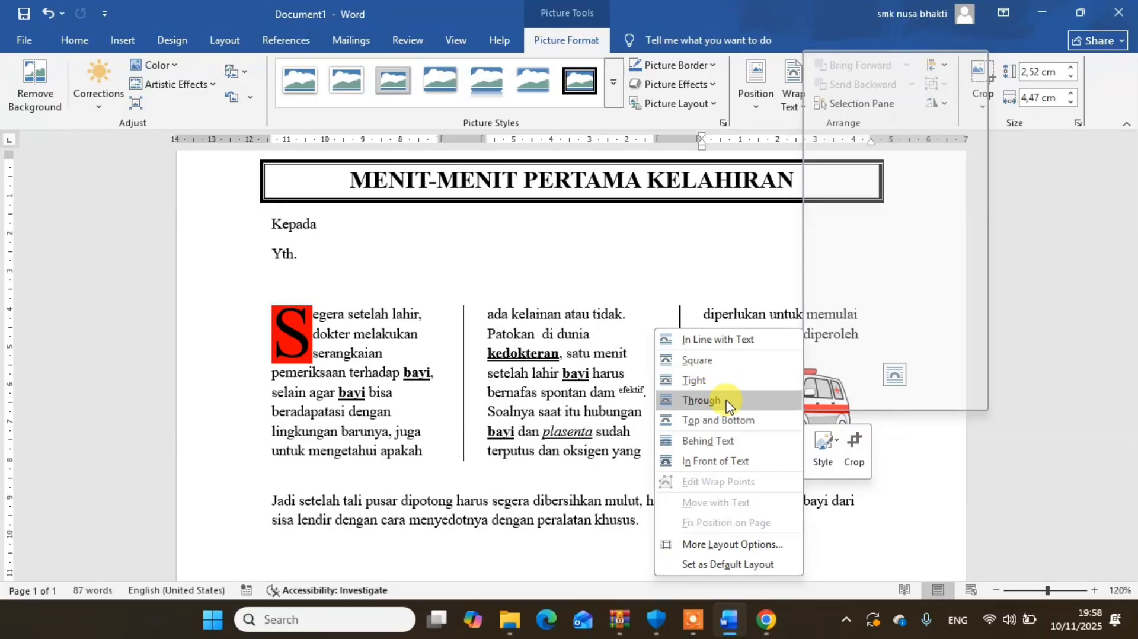
click(709, 467)
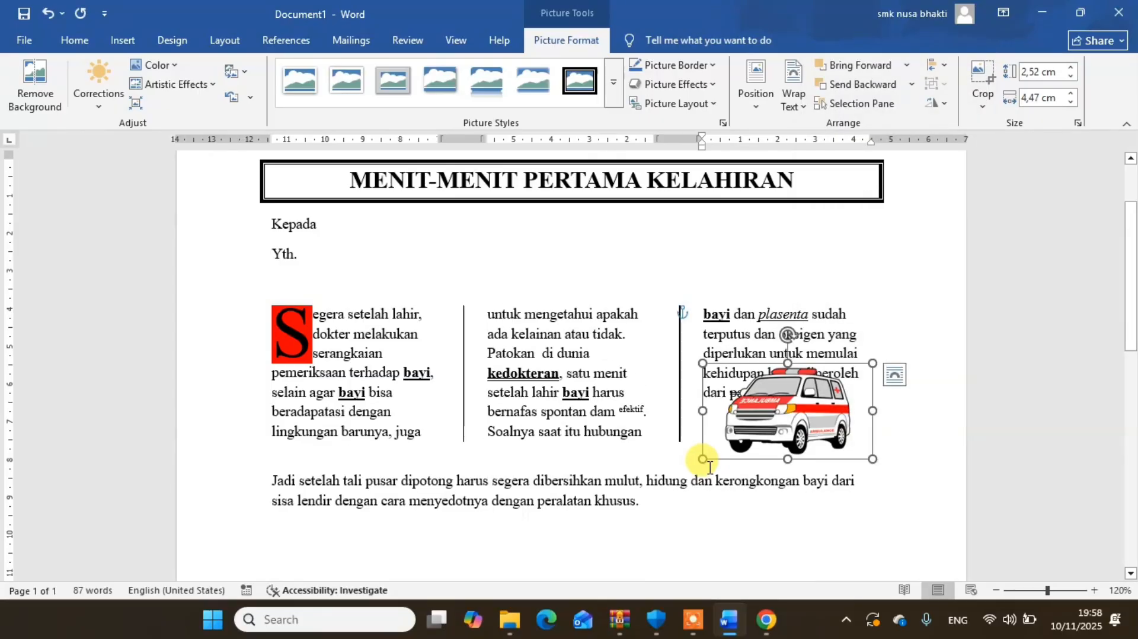
- Set the ambulance picture's text wrapping to Through and move it onto the divider between the second and third columns
right_click(822, 404)
mouse_move(926, 343)
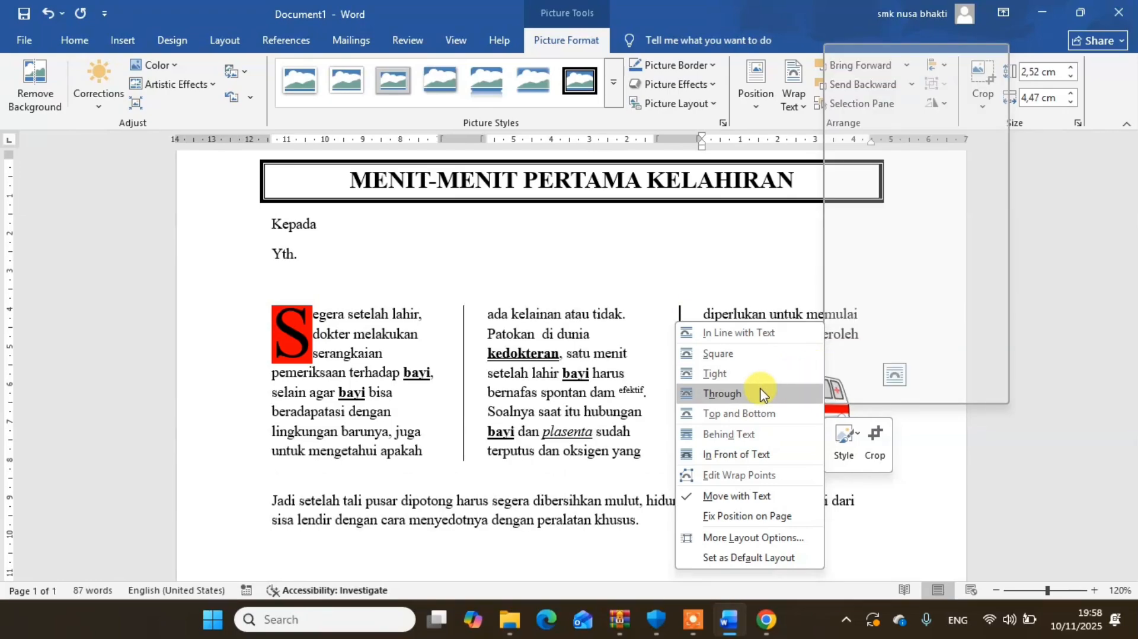
click(722, 394)
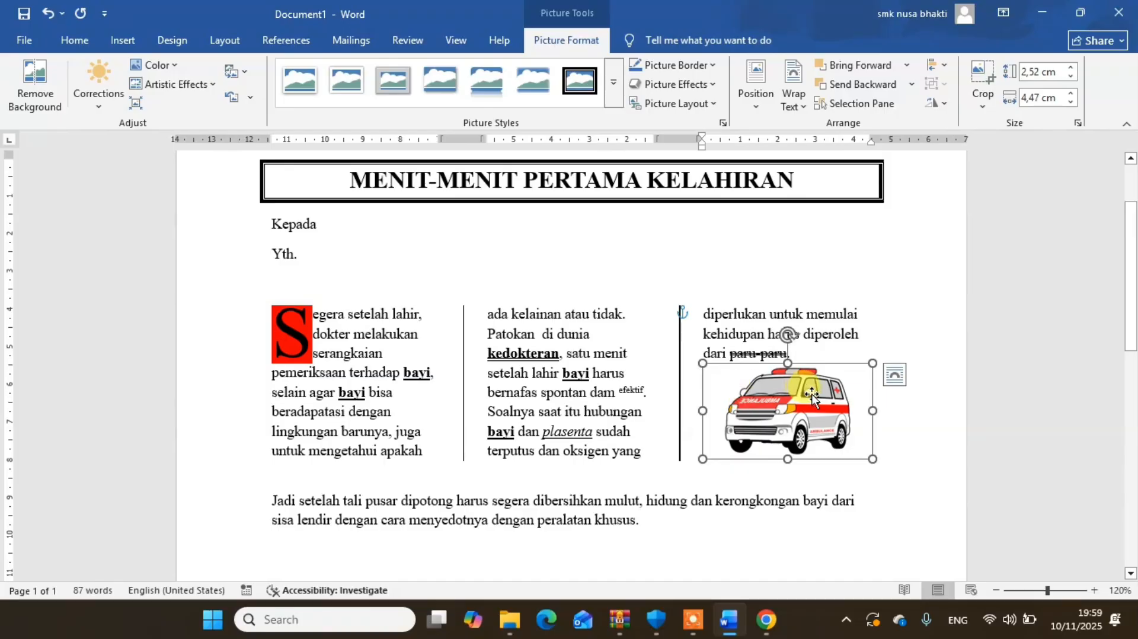
drag(802, 393, 748, 389)
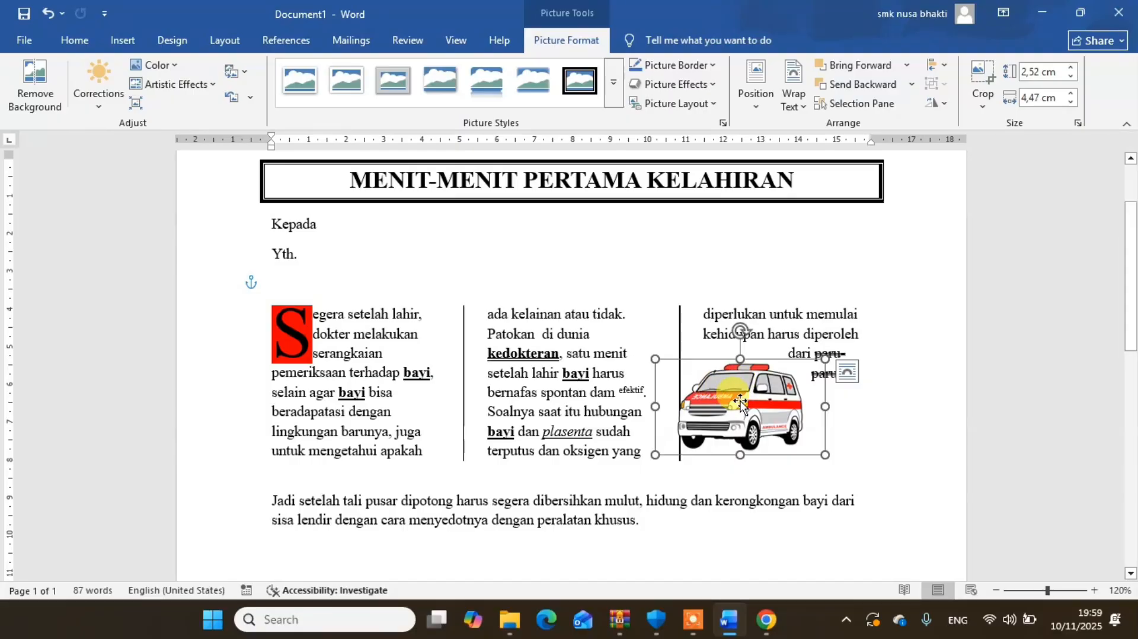
drag(757, 413, 732, 407)
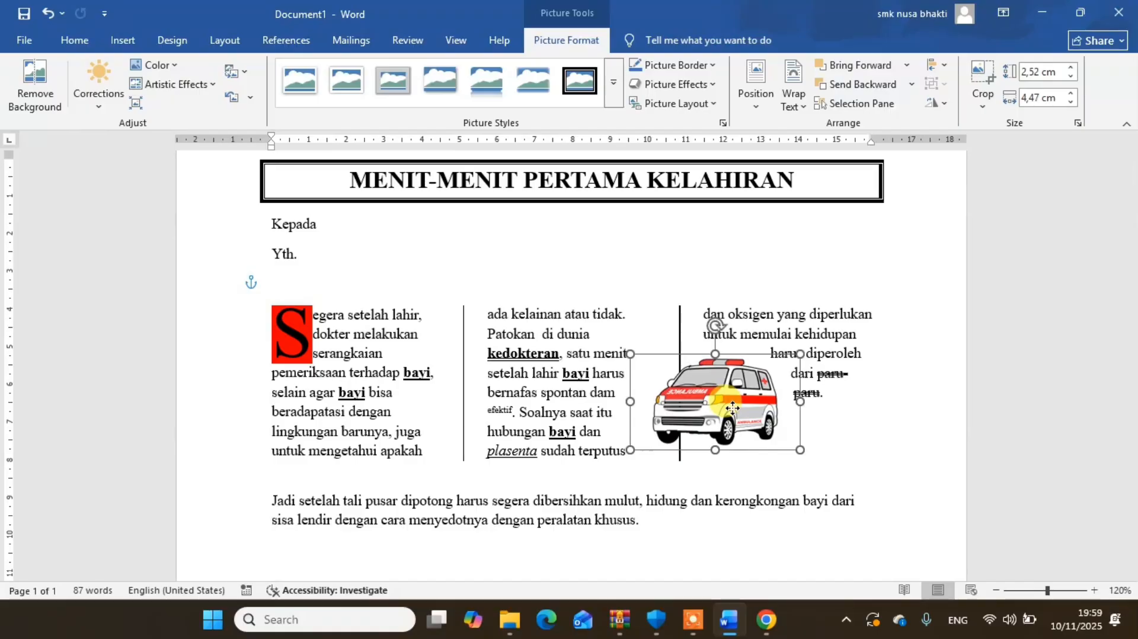
drag(733, 408, 766, 396)
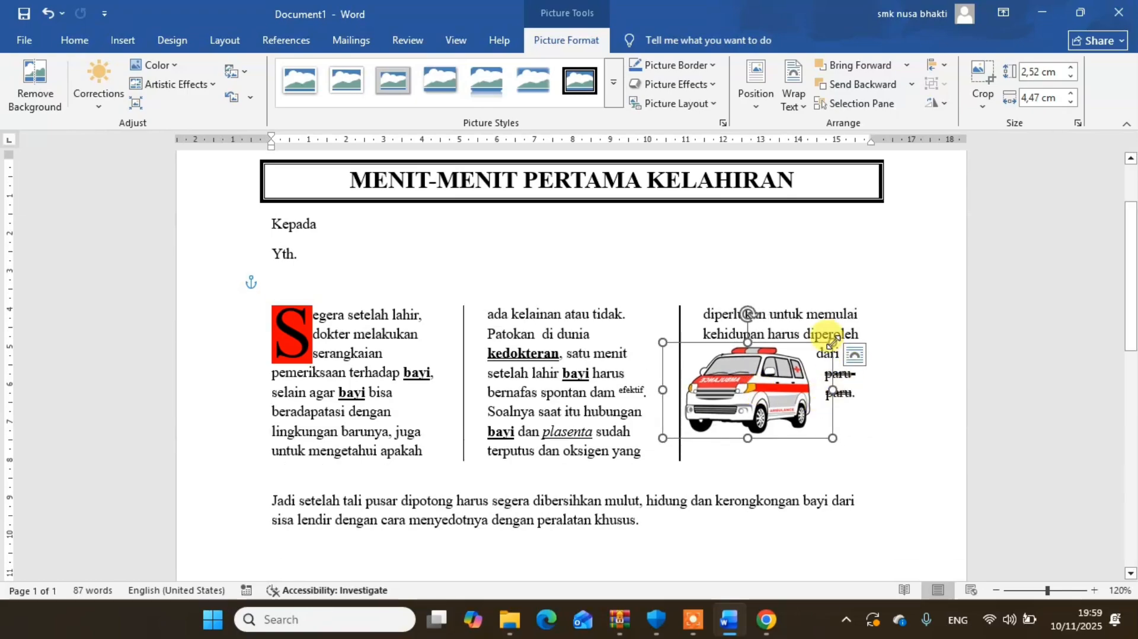
- Resize the ambulance picture to about 2.63 cm high and 4.98 cm wide, keeping it over the second column divider
drag(832, 342, 851, 332)
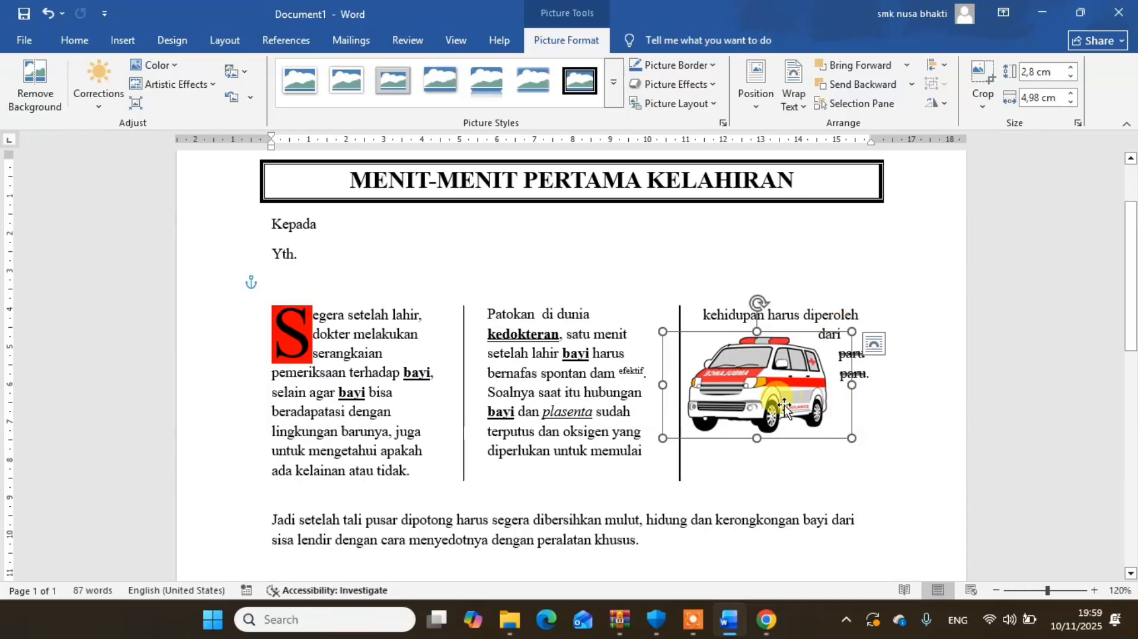
drag(756, 437, 733, 425)
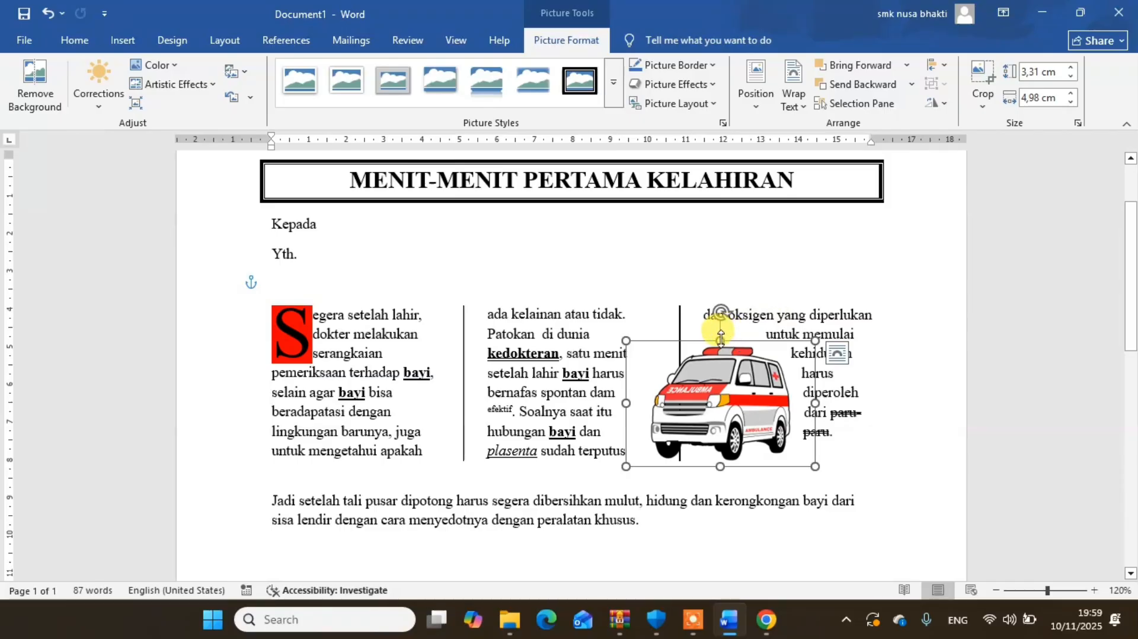
drag(721, 338, 720, 366)
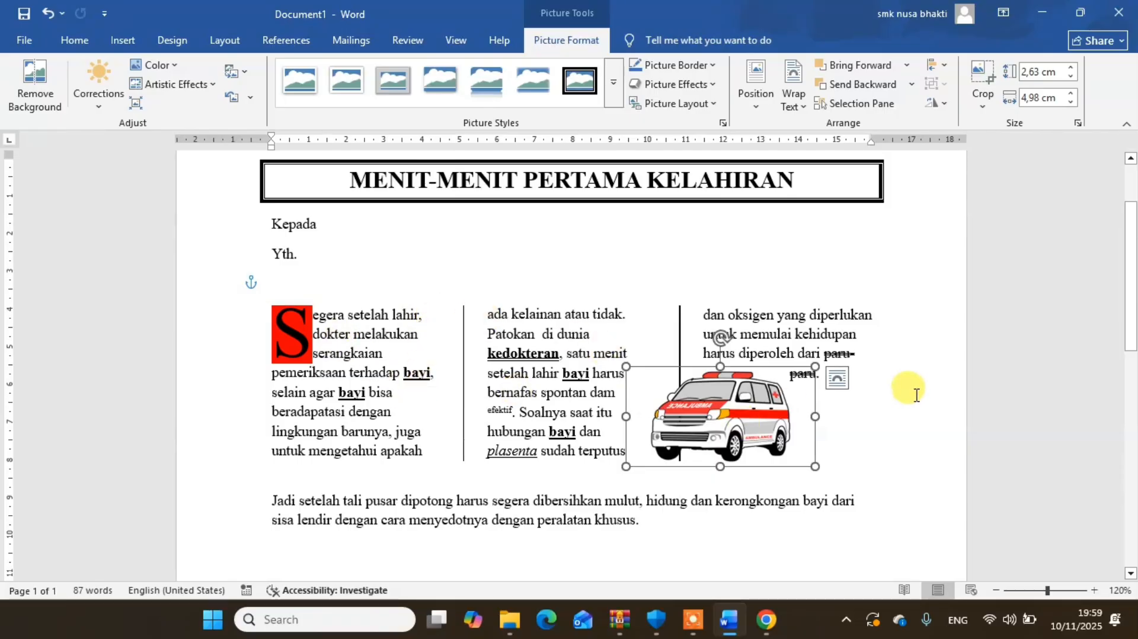
- Justify the whole three-column article text, from the drop cap through "paru-paru."
click(843, 376)
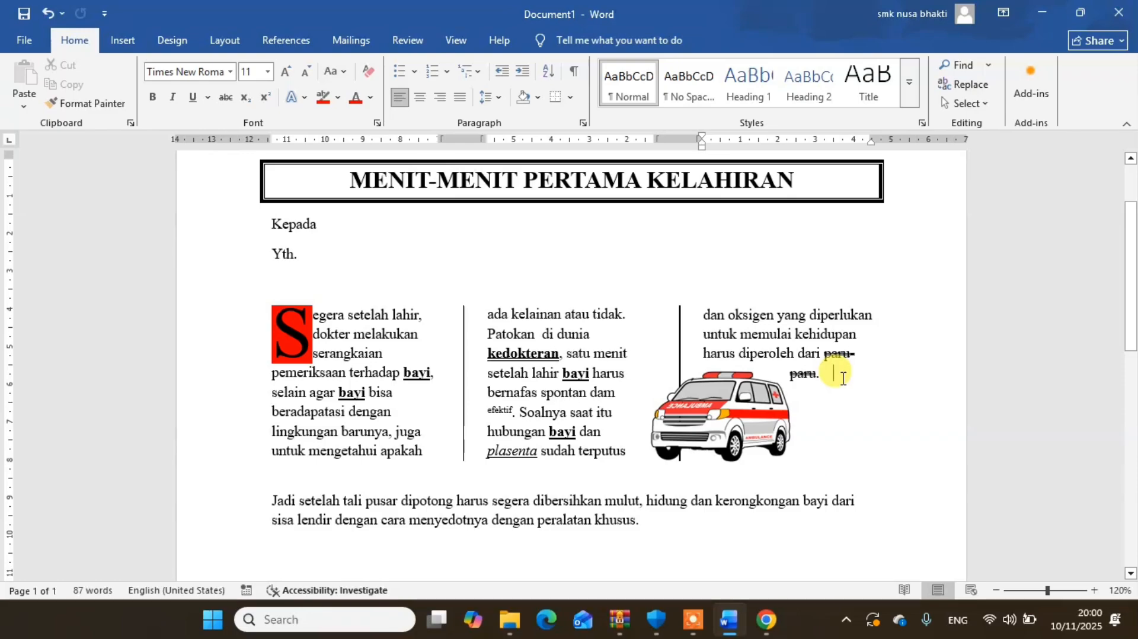
drag(842, 376, 275, 349)
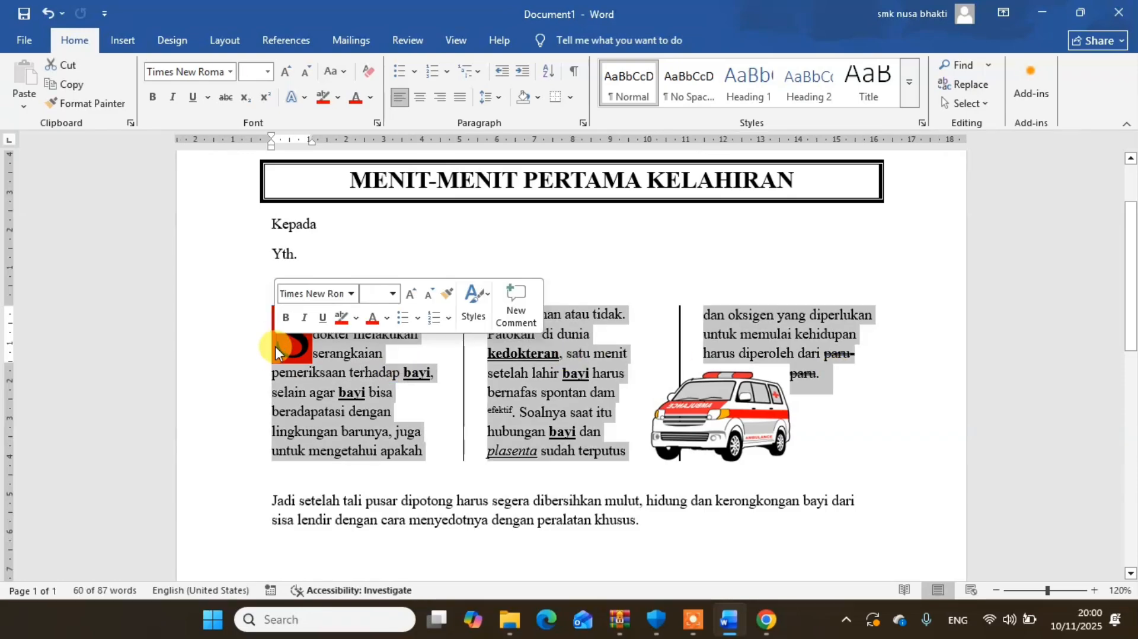
click(458, 99)
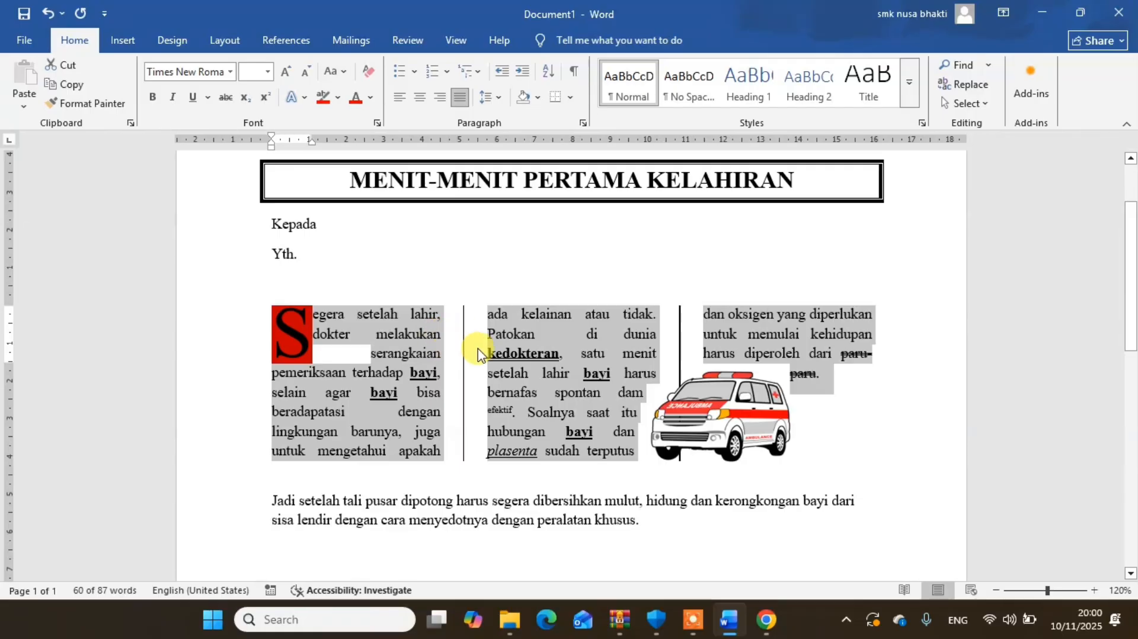
click(432, 354)
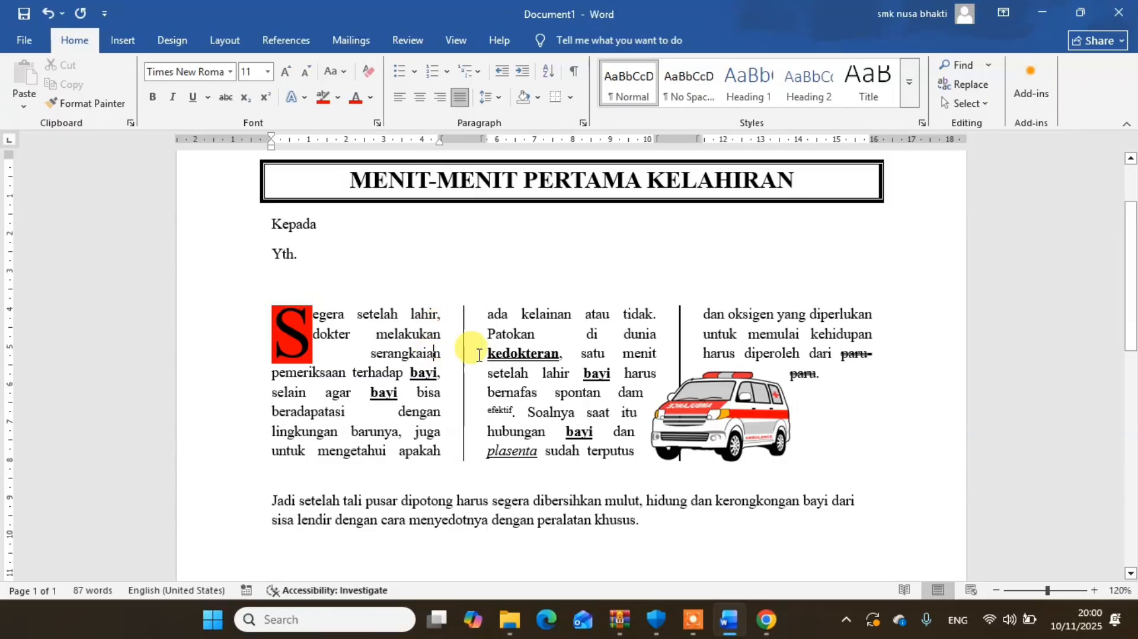
click(487, 333)
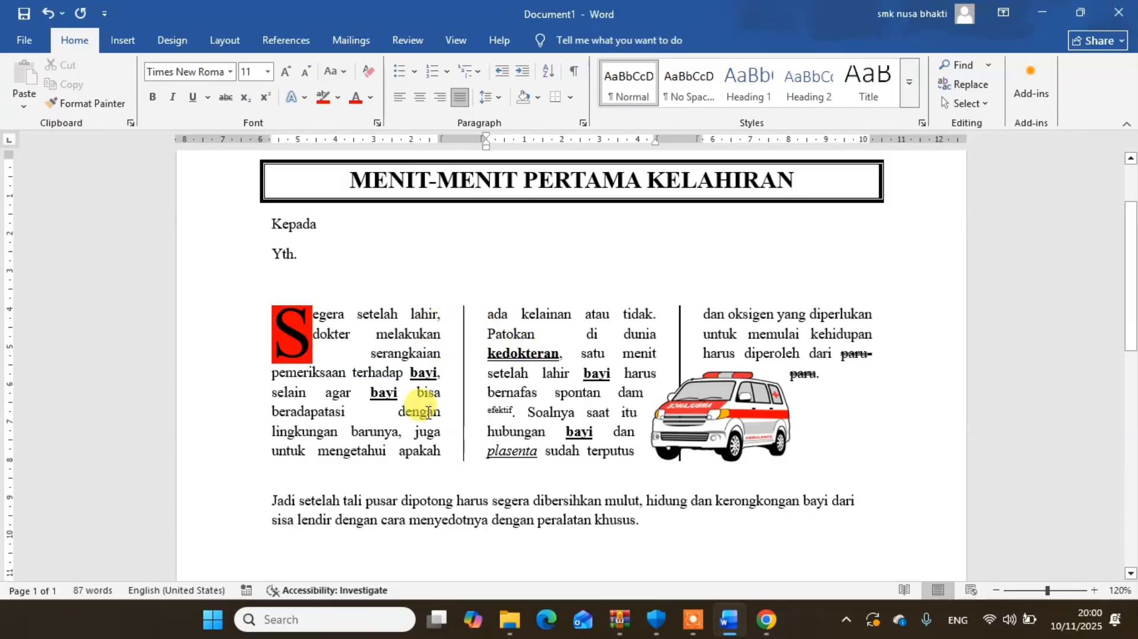
click(427, 410)
click(729, 358)
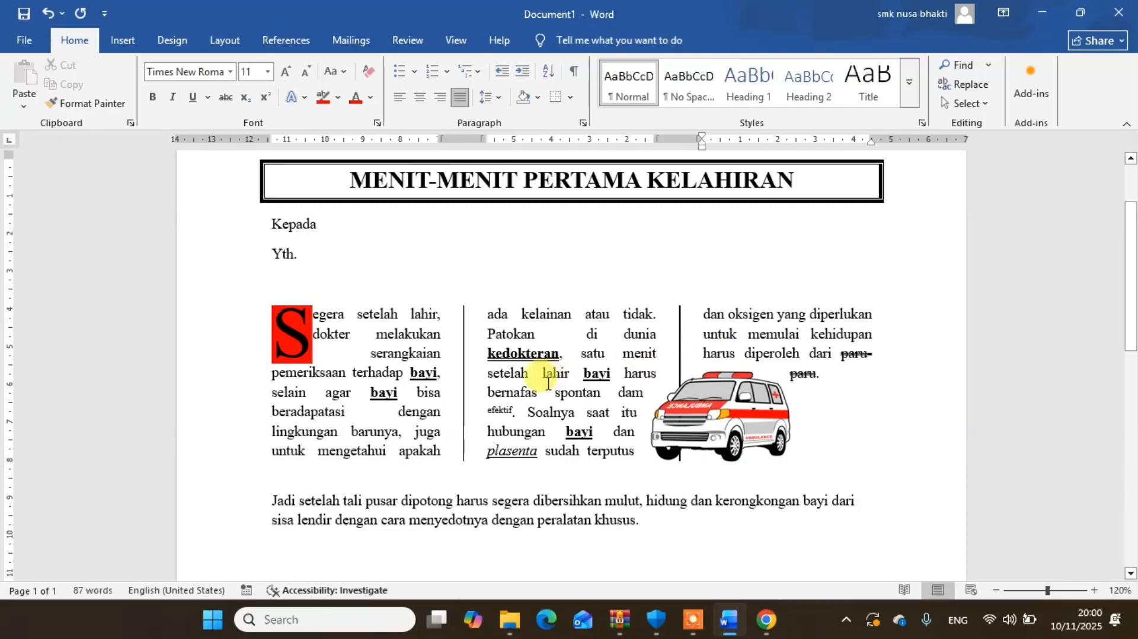
click(491, 334)
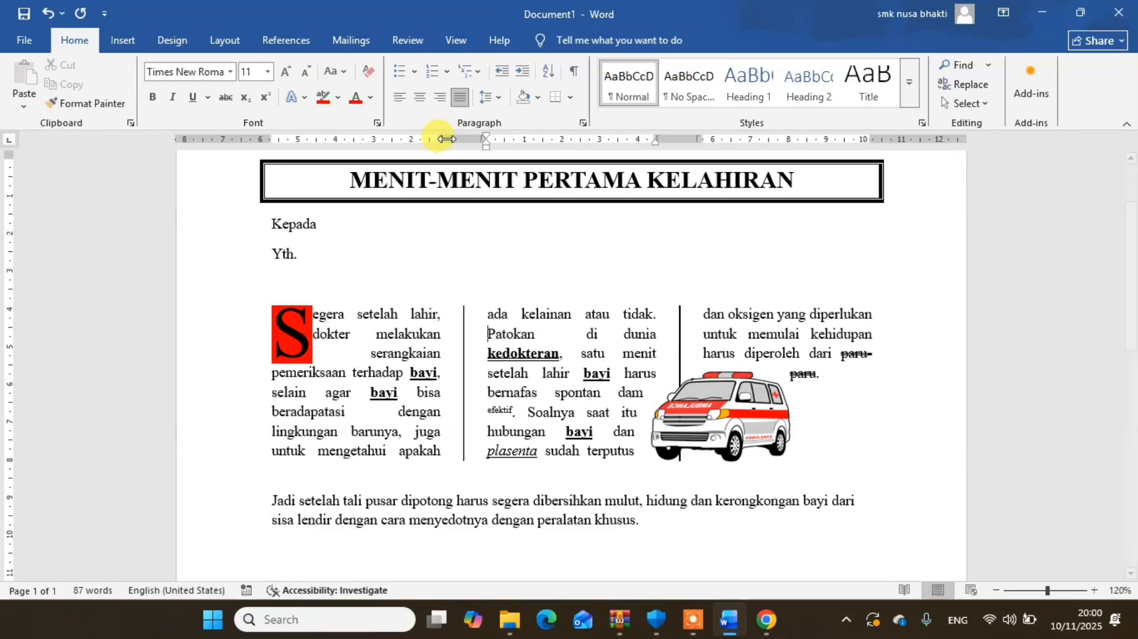
- Narrow the gap between the article's columns and move the ambulance picture slightly up and right
drag(437, 141, 456, 141)
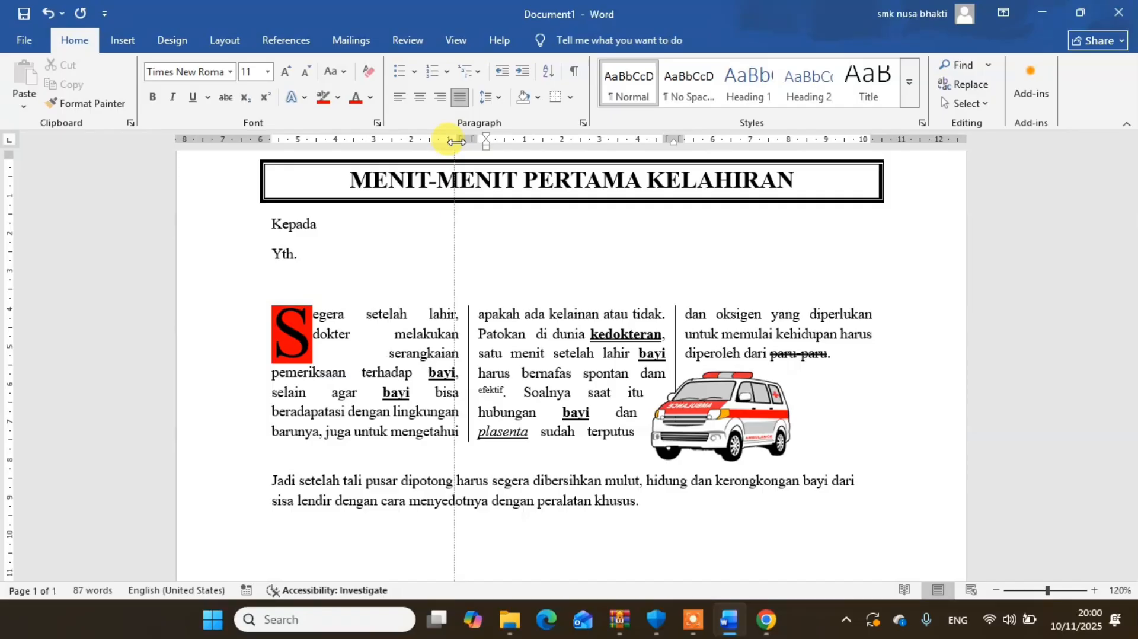
mouse_move(455, 142)
mouse_down()
mouse_move(398, 143)
mouse_move(467, 159)
mouse_move(455, 157)
mouse_up()
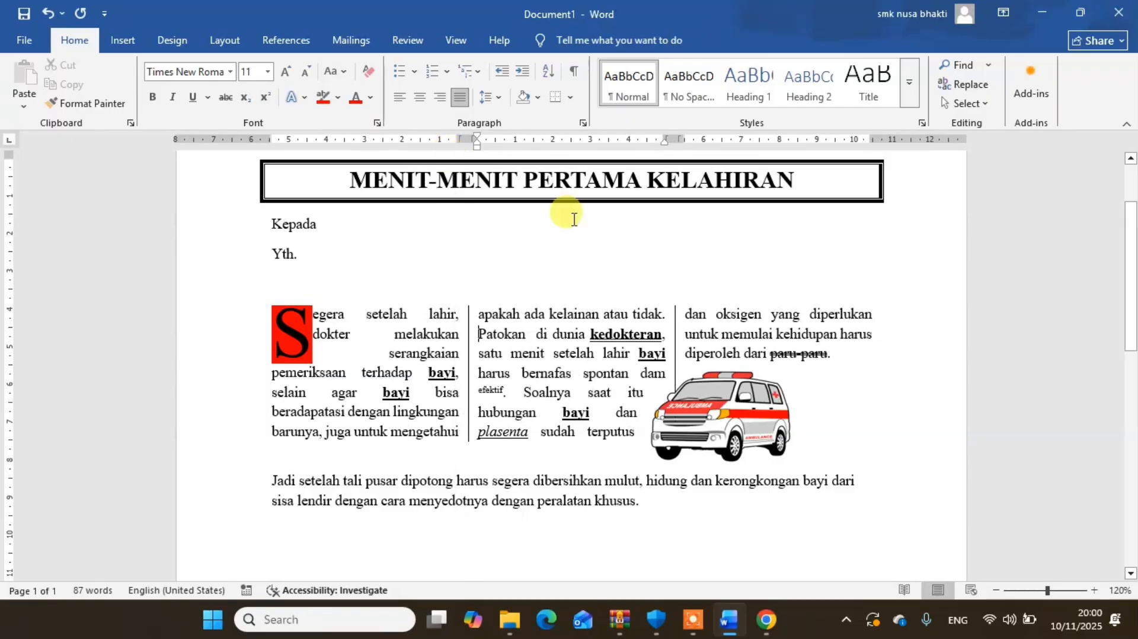
click(736, 410)
mouse_move(737, 410)
mouse_down()
mouse_move(756, 408)
mouse_move(740, 395)
mouse_up()
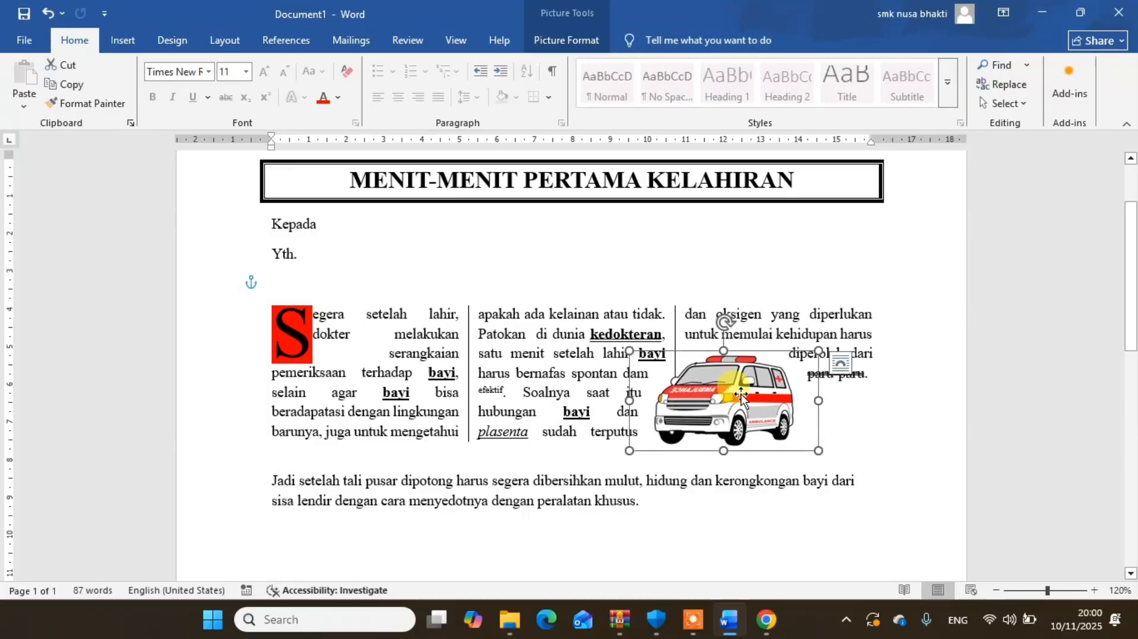
click(935, 343)
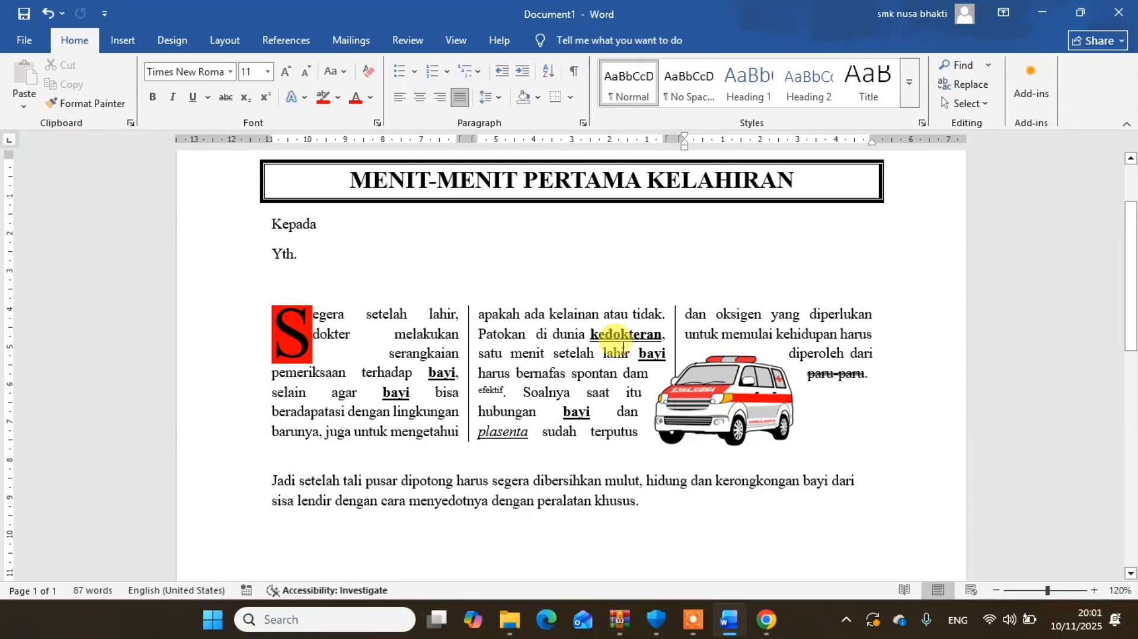
- Widen the column gap slightly, and shift the ambulance picture a little left while stretching its lower edge down
click(529, 354)
drag(460, 139, 448, 138)
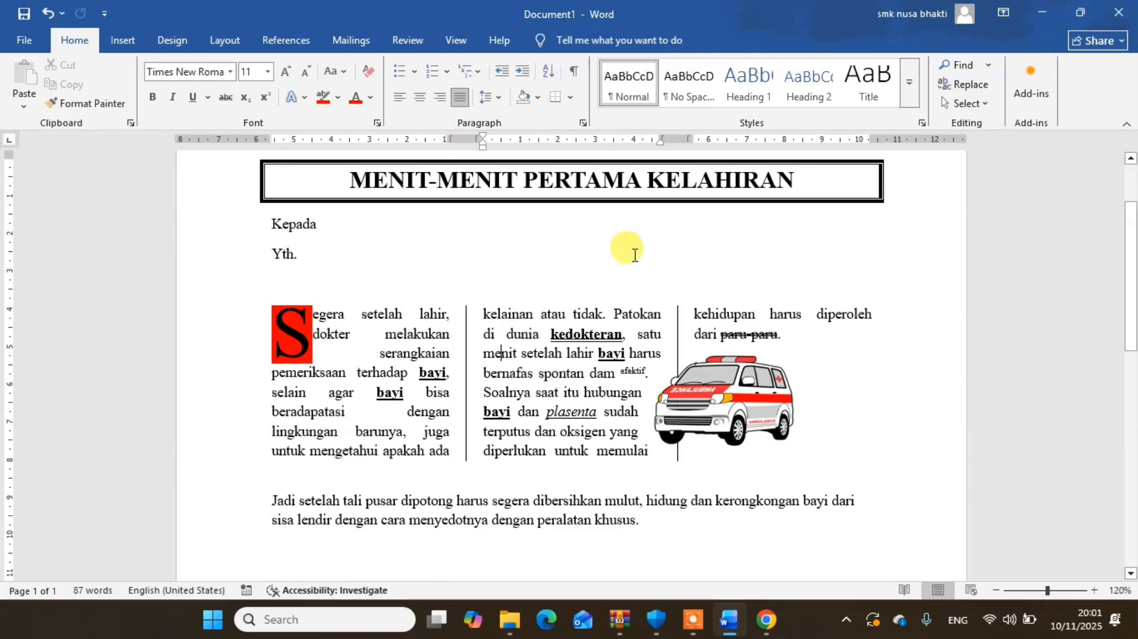
drag(738, 407, 729, 404)
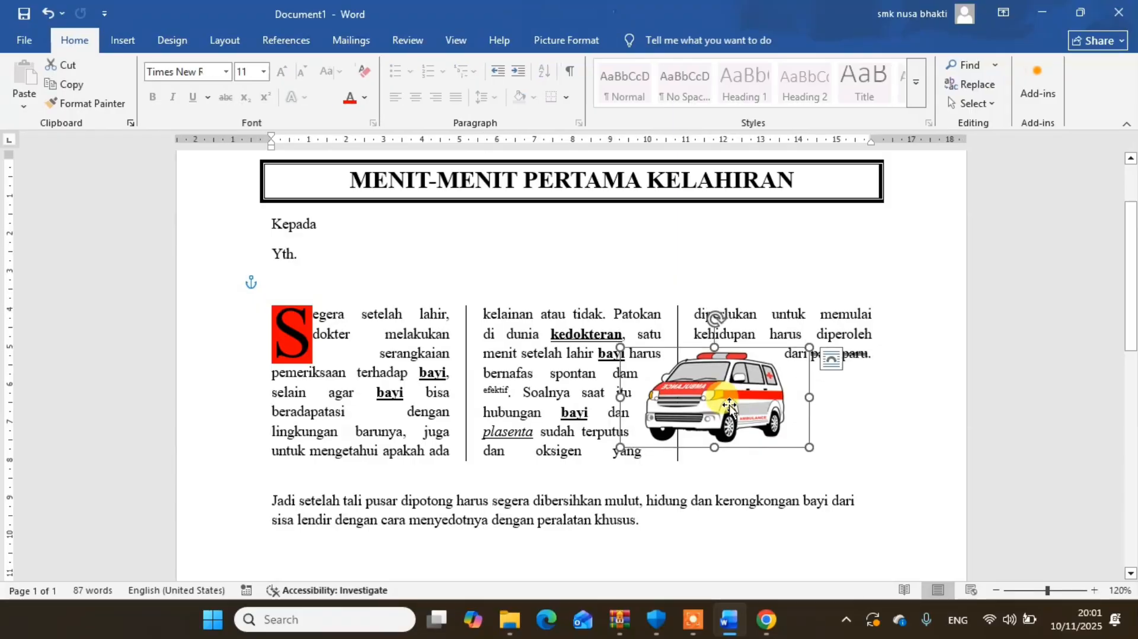
drag(713, 445, 714, 457)
click(833, 444)
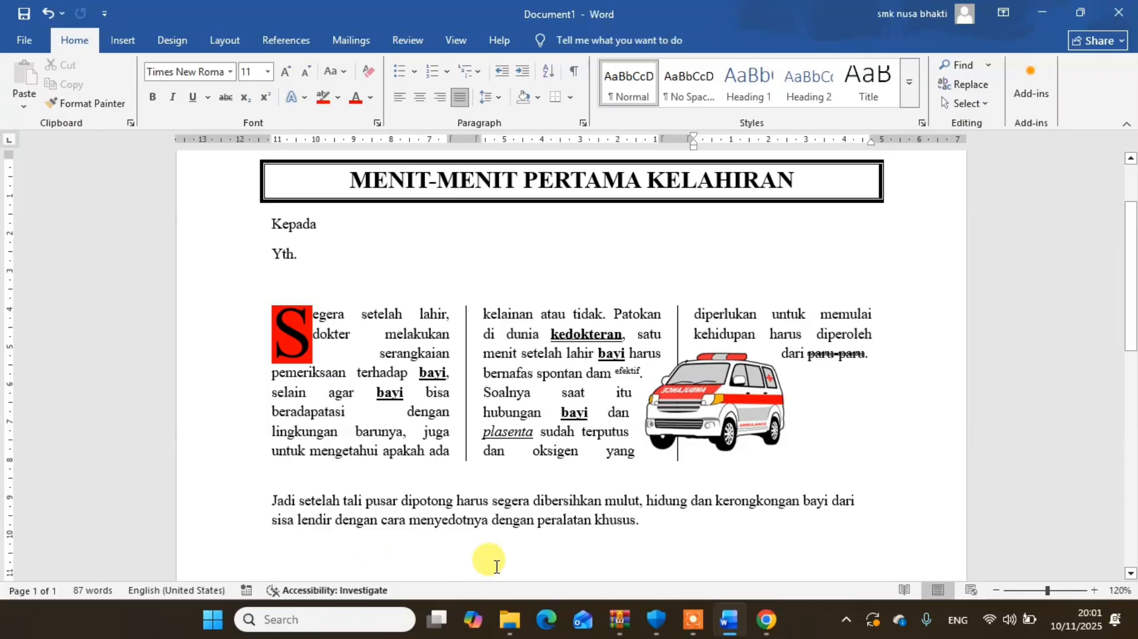
- Center the closing paragraph starting "Jadi setelah tali pusar" and highlight its word "dibersihkan" in bright green
triple_click(521, 503)
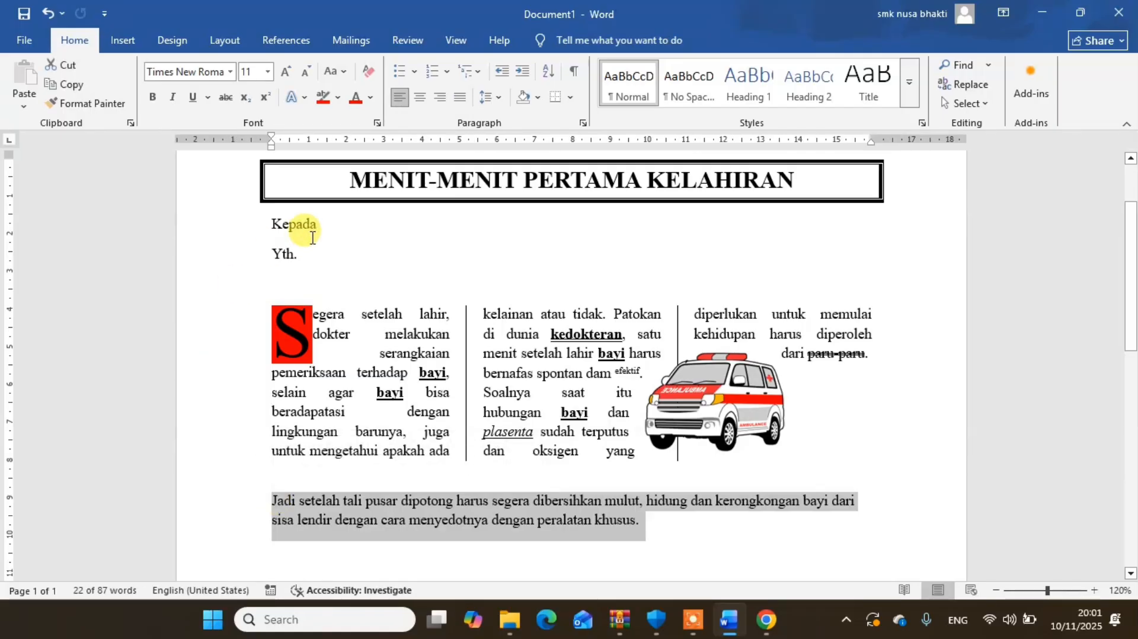
click(420, 102)
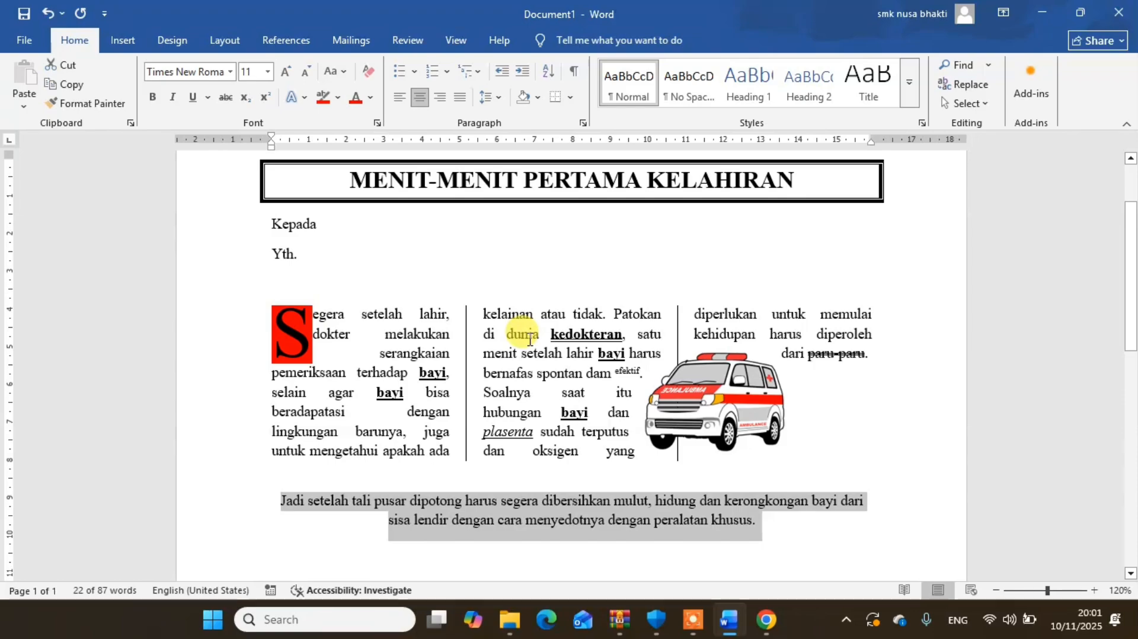
double_click(579, 501)
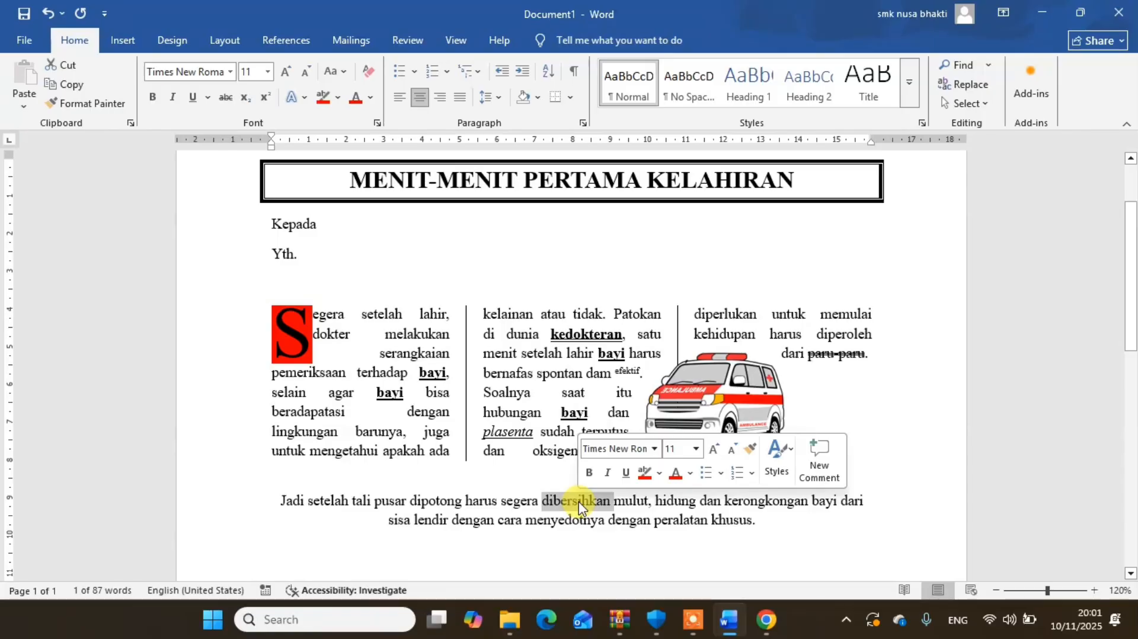
click(338, 99)
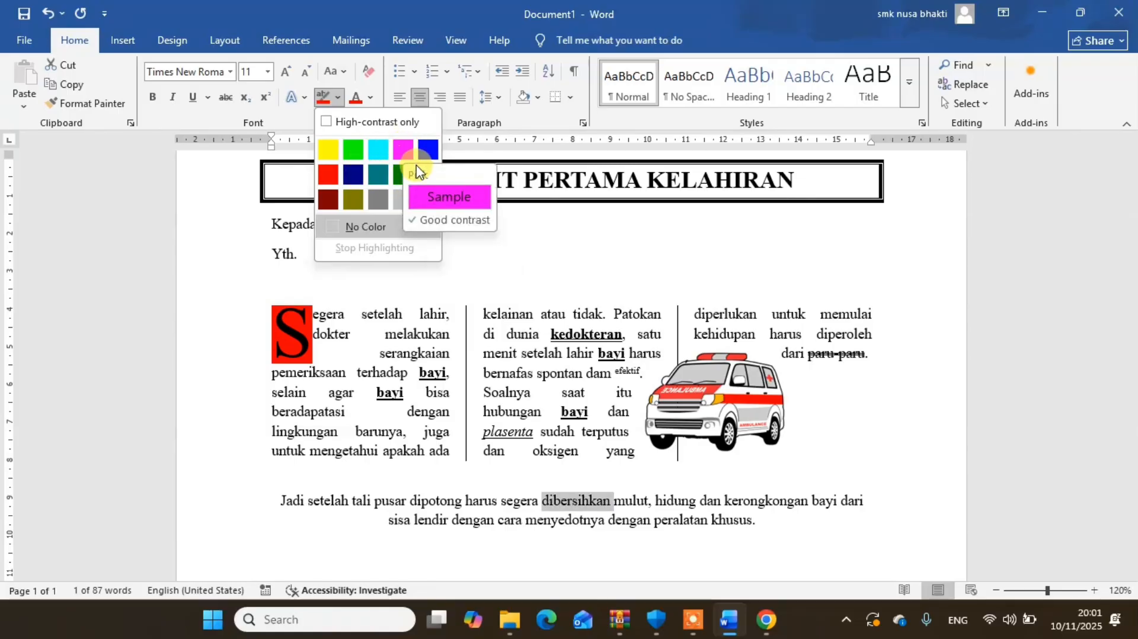
click(353, 150)
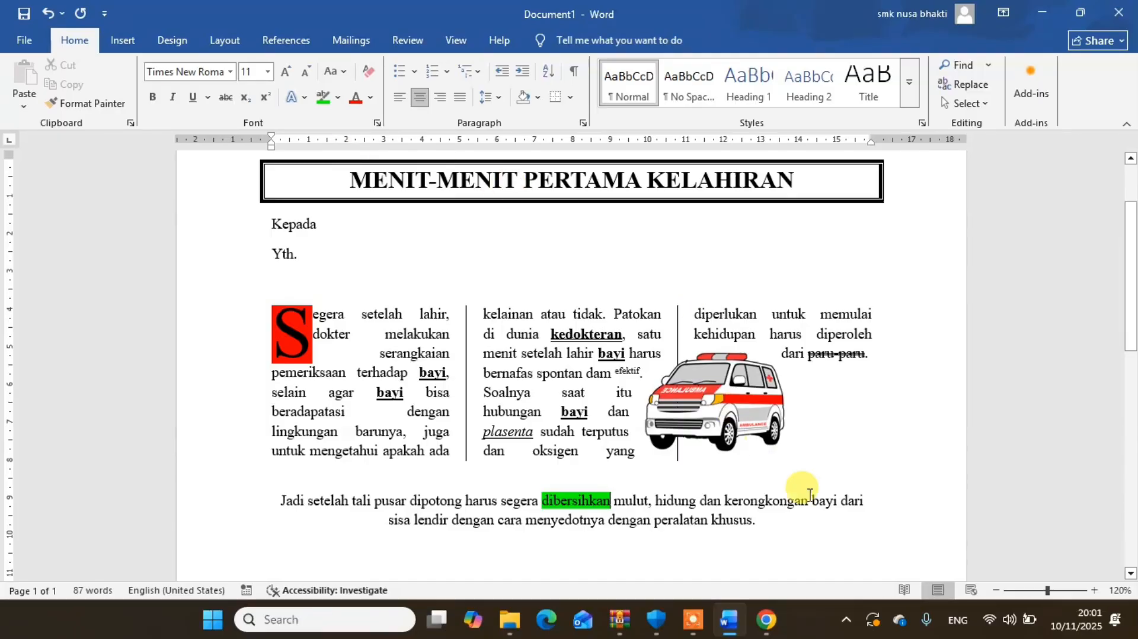
- Apply the white-fill, blue-outline text effect to the word "kerongkongan" in the closing paragraph
double_click(776, 501)
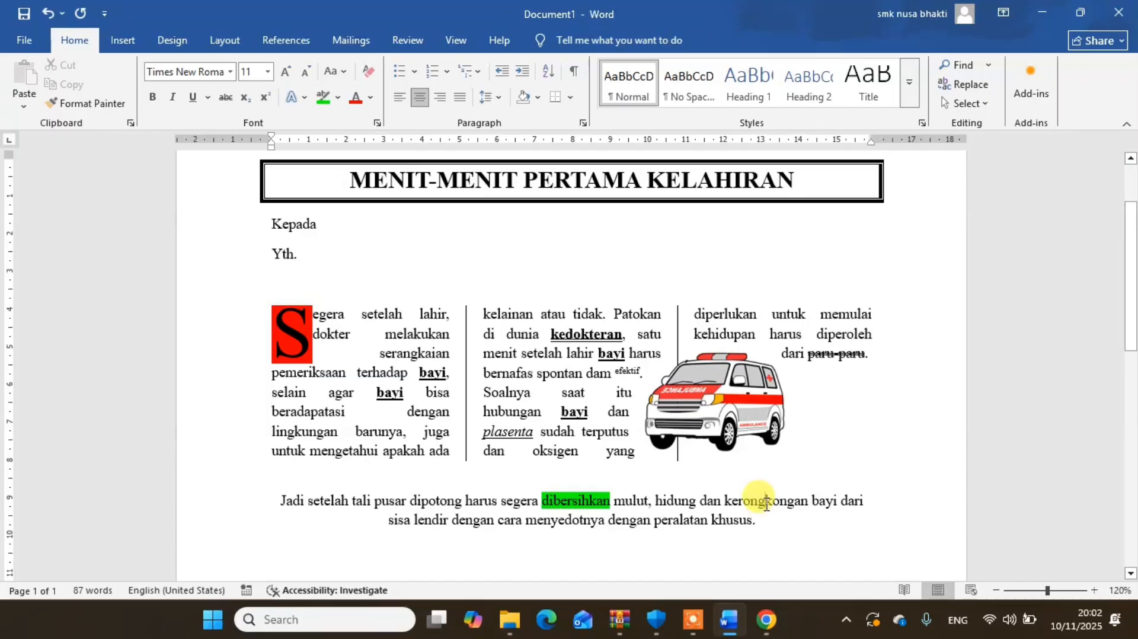
mouse_move(766, 508)
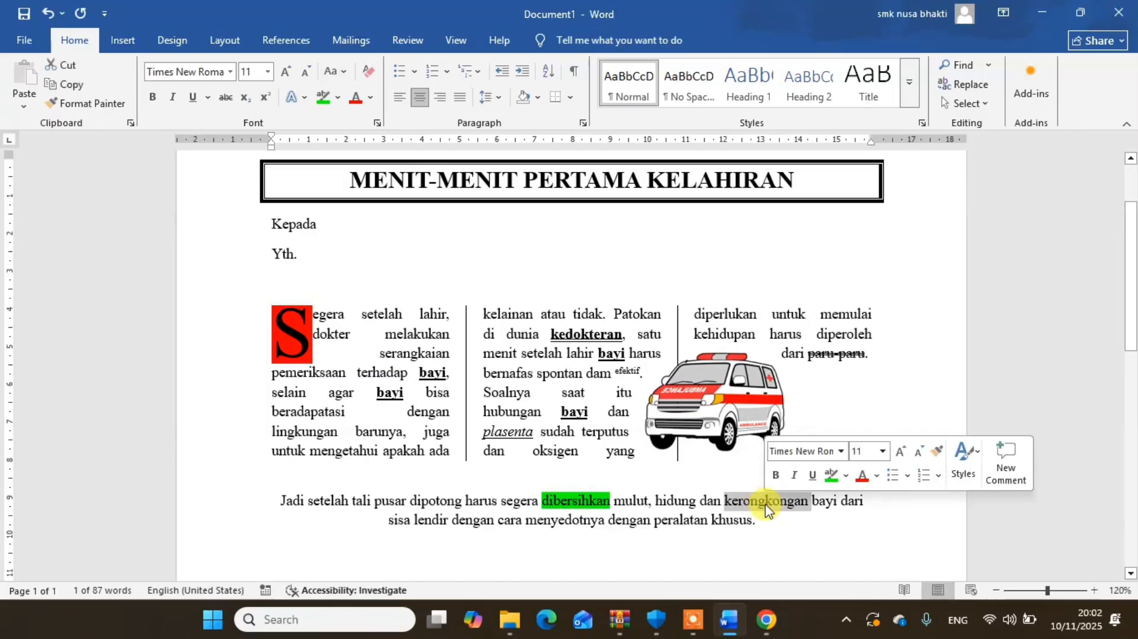
click(302, 102)
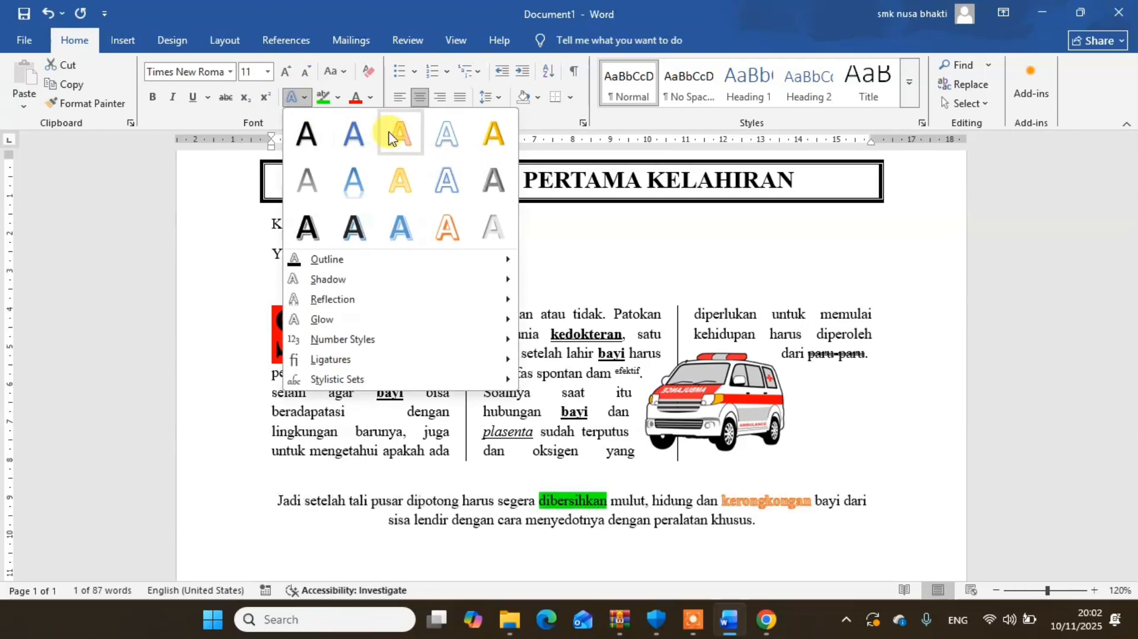
click(446, 175)
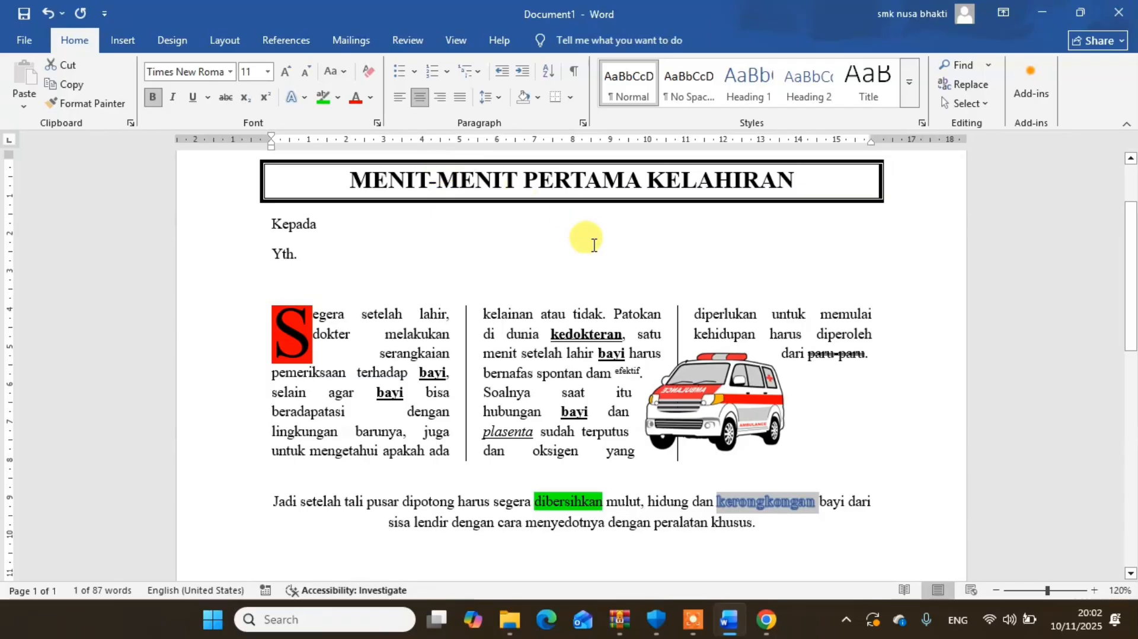
- Change the closing paragraph's word "menyedotnya" to "mENYEDOTNYA" by applying Capitalize Each Word and toggling its case
double_click(557, 528)
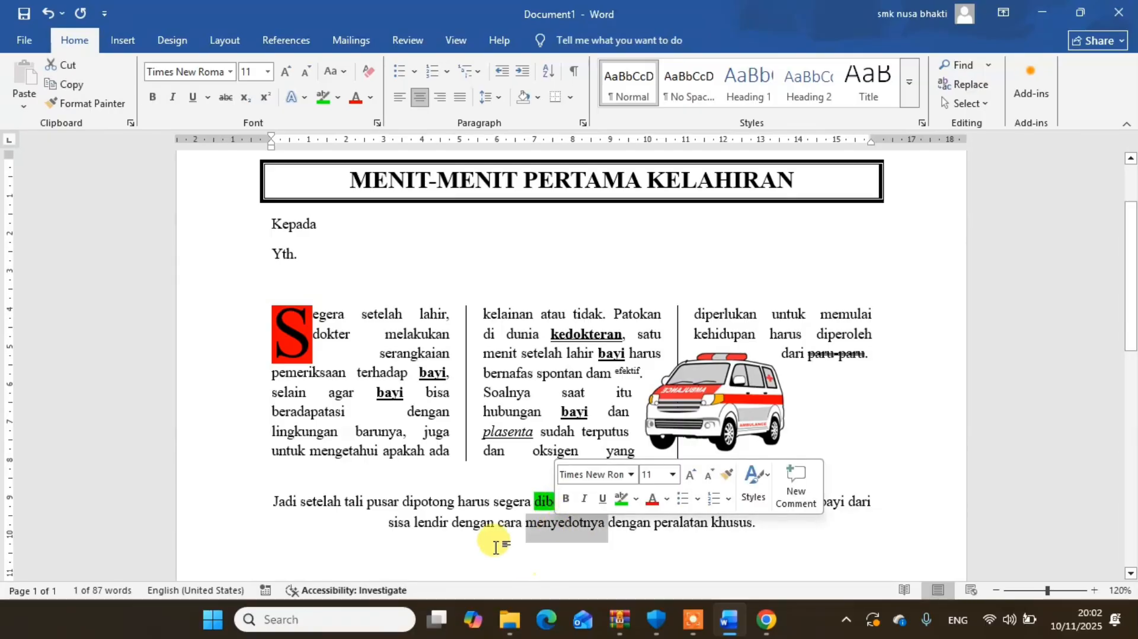
click(344, 73)
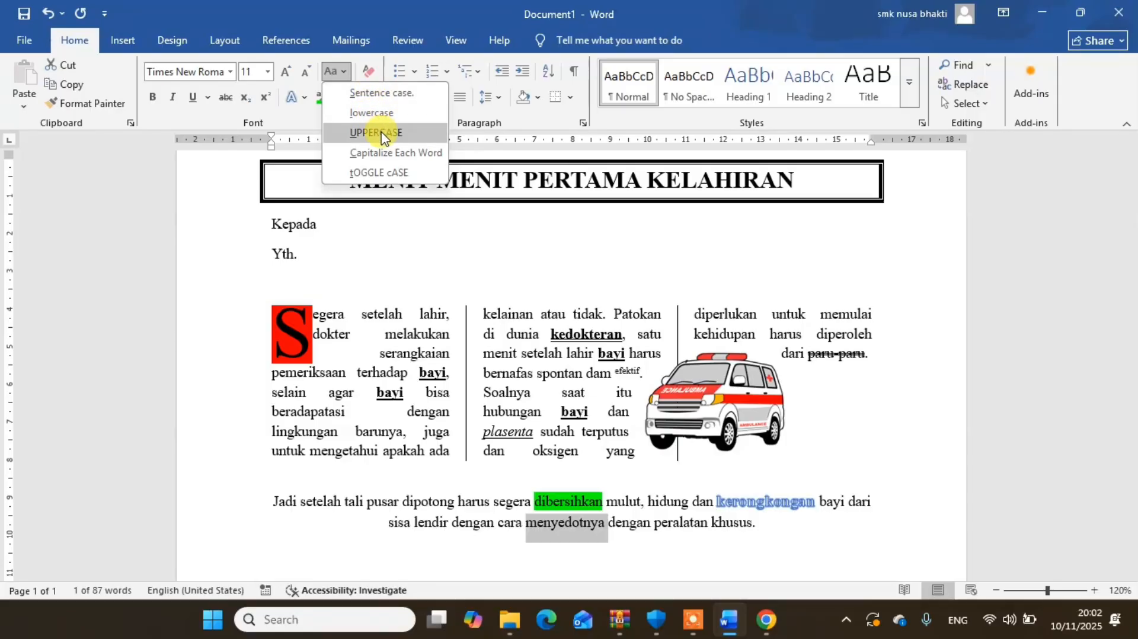
click(384, 177)
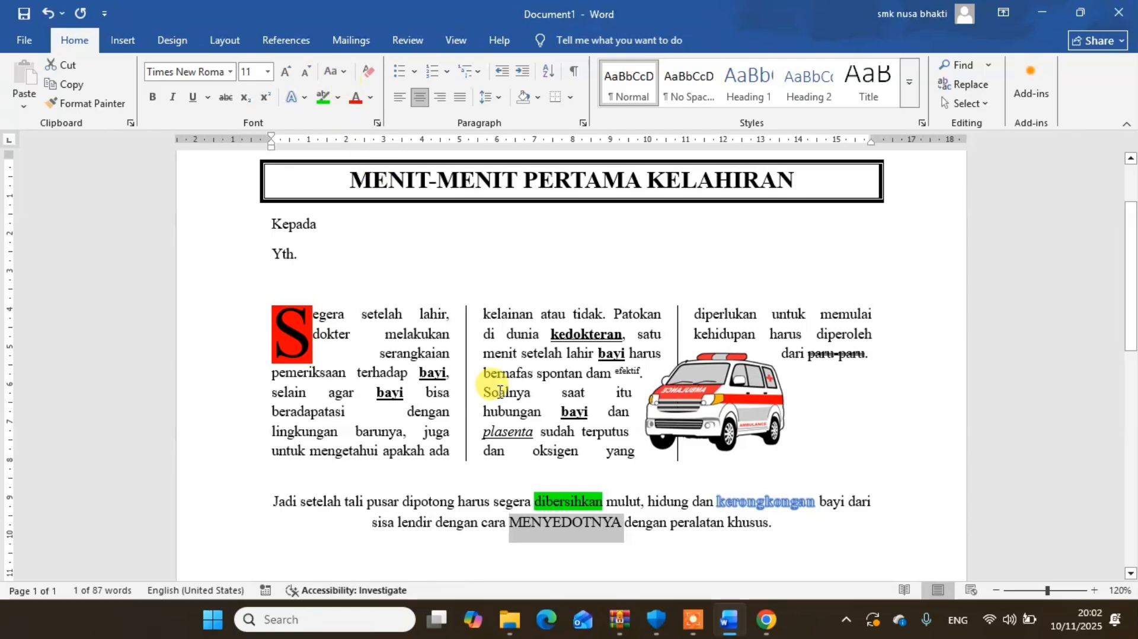
click(345, 73)
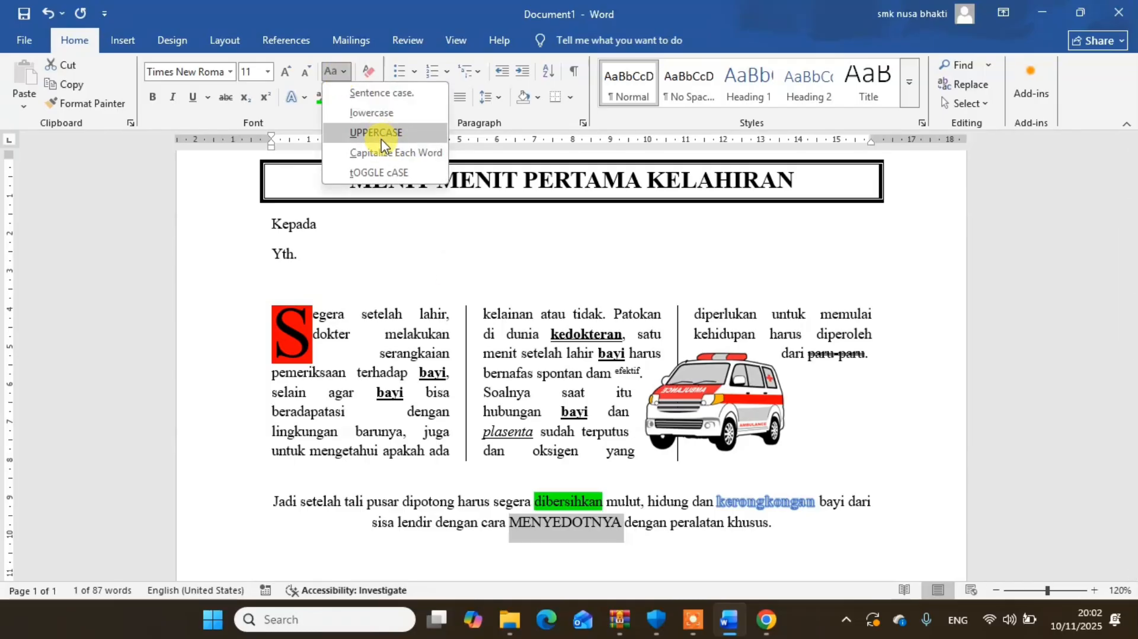
click(383, 156)
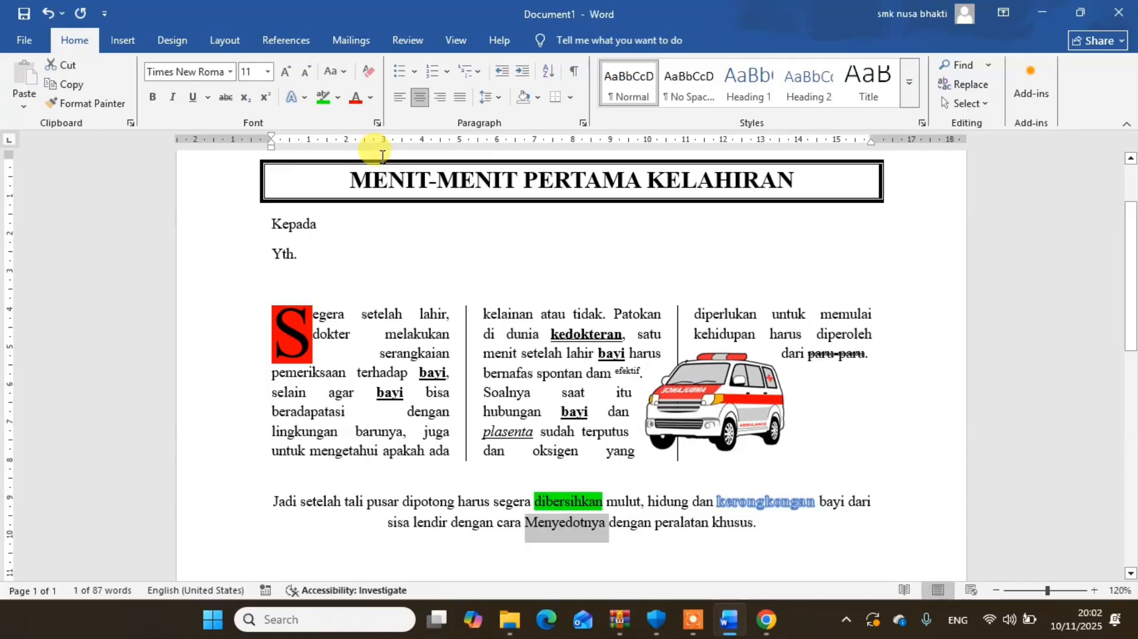
click(333, 72)
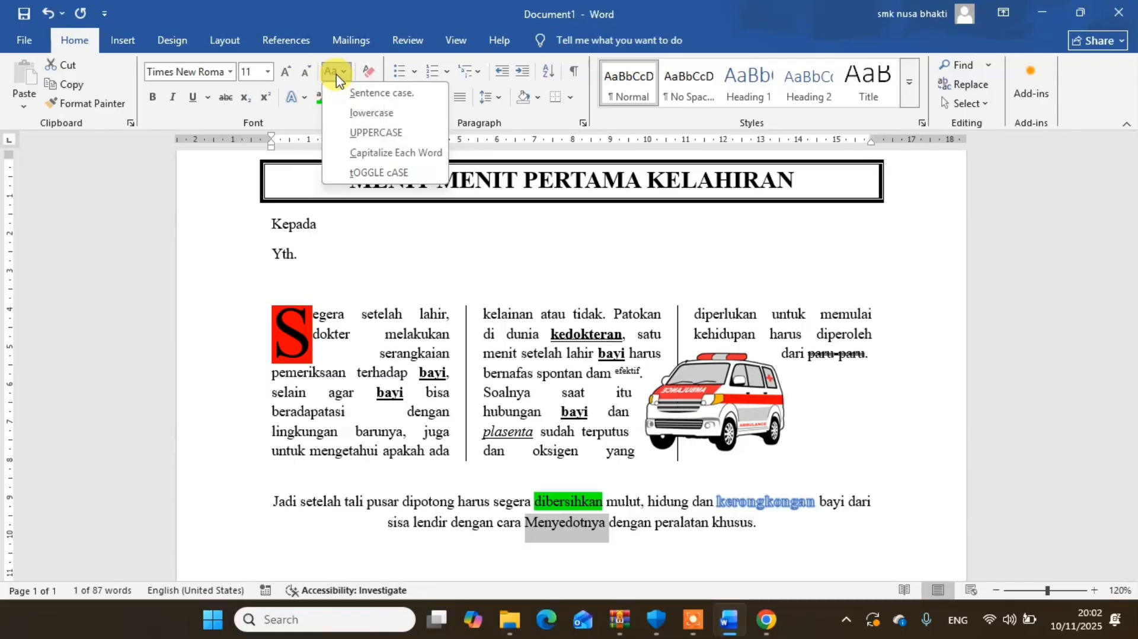
click(371, 175)
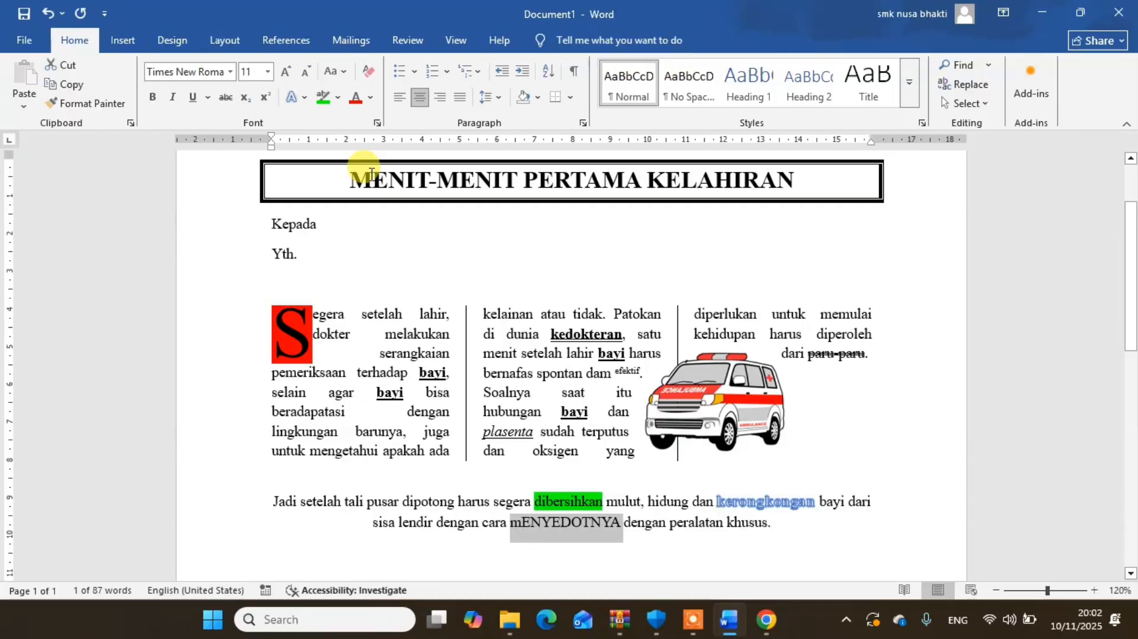
- Return the word "mENYEDOTNYA" to lowercase and redo its conversion with Capitalize Each Word followed by toggle case
click(343, 80)
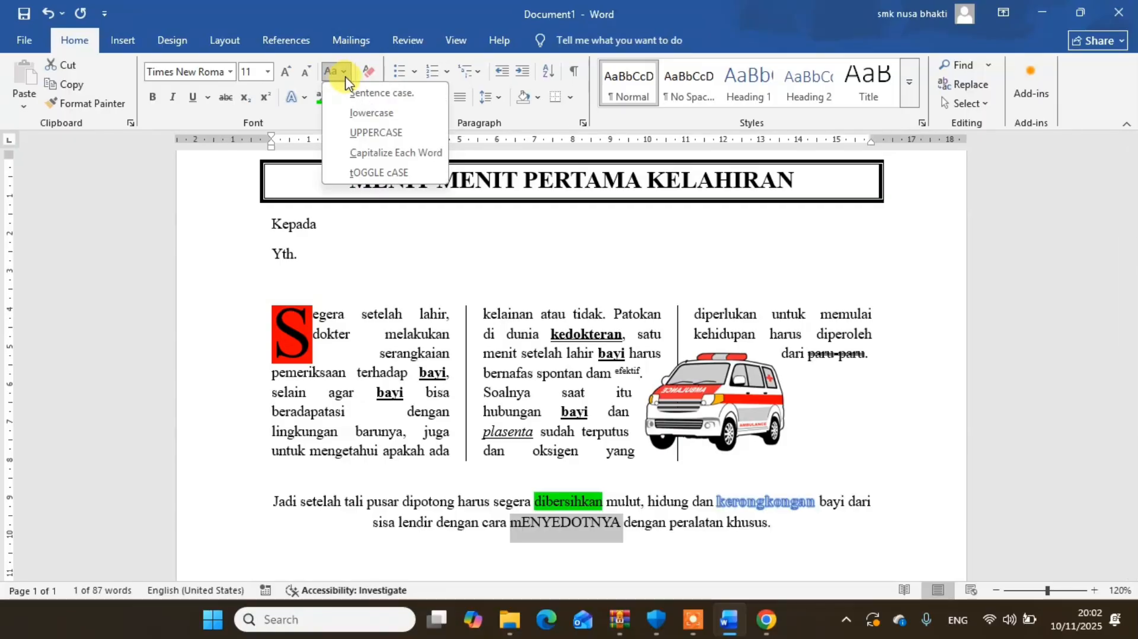
click(356, 122)
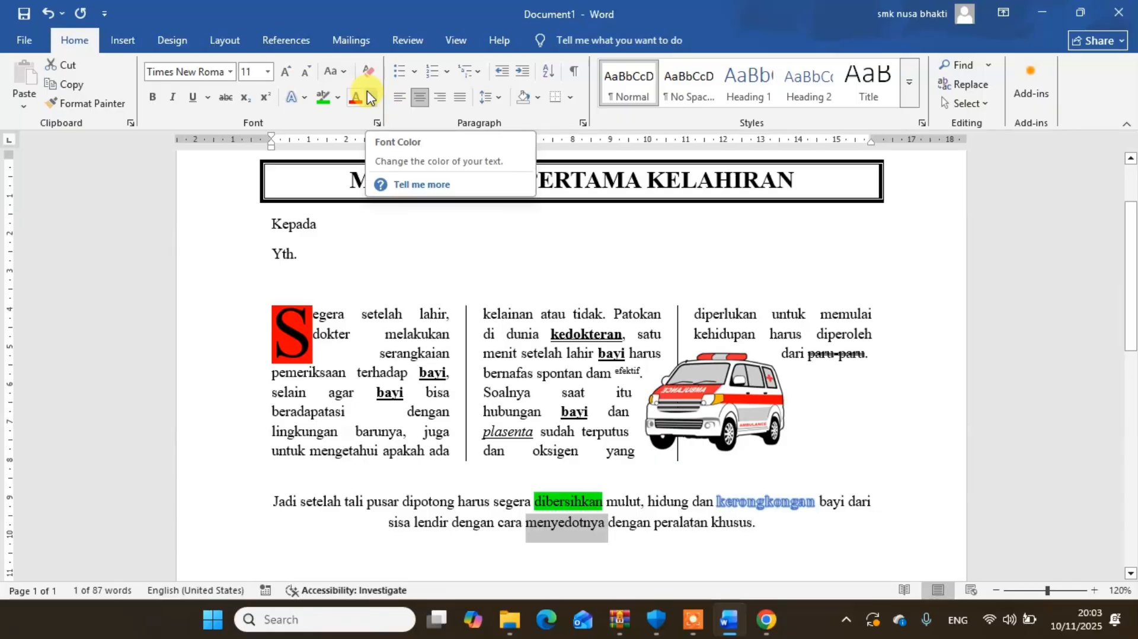
click(335, 71)
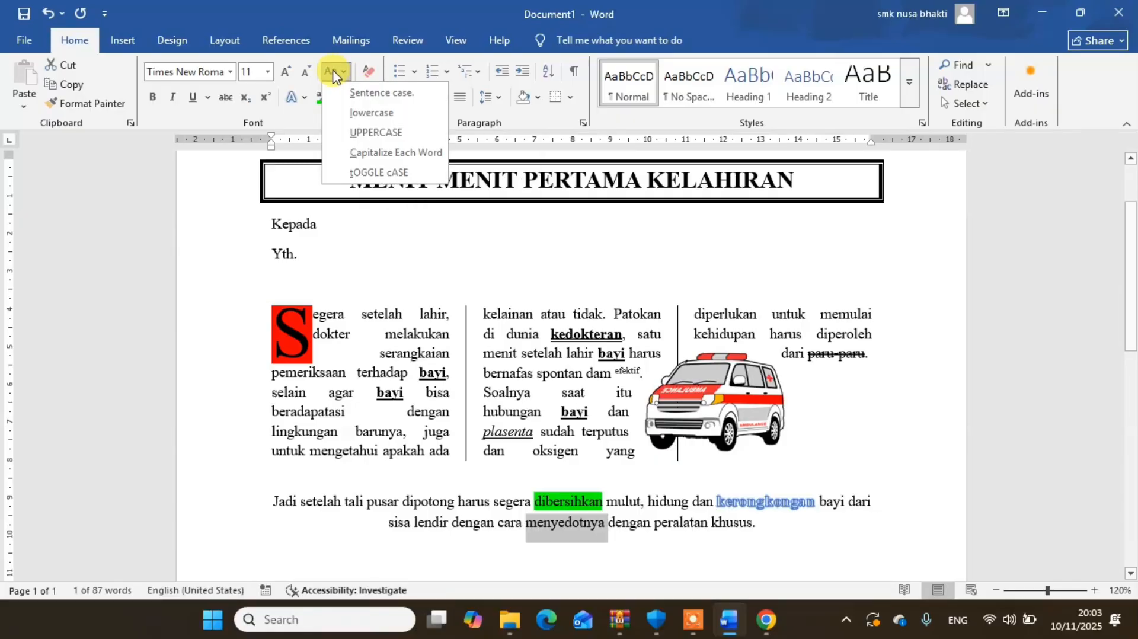
click(397, 155)
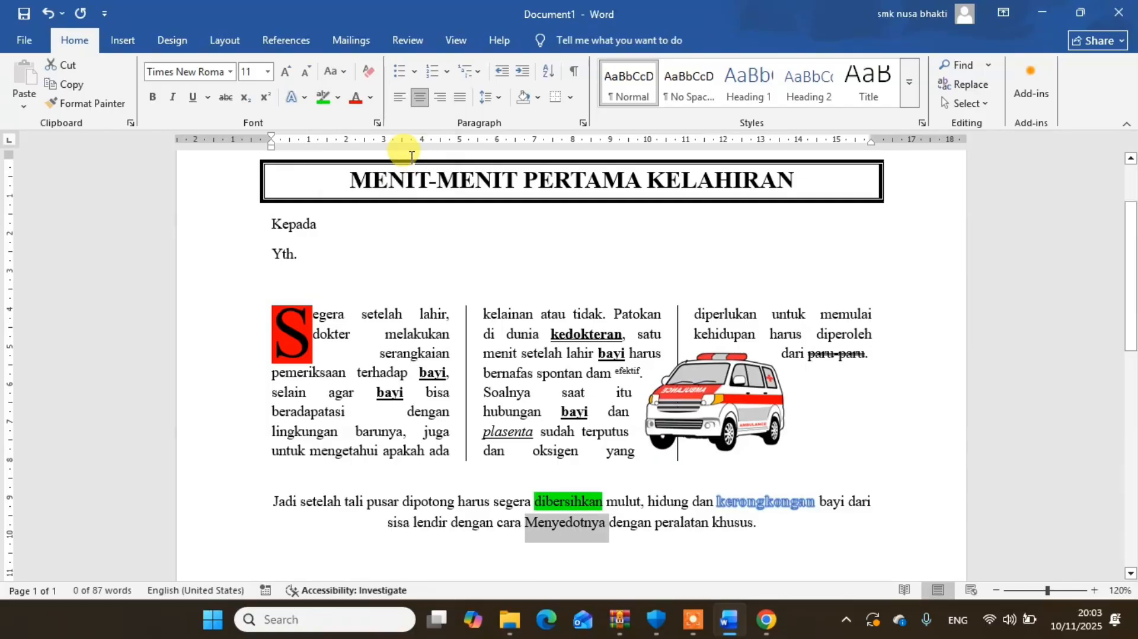
click(341, 73)
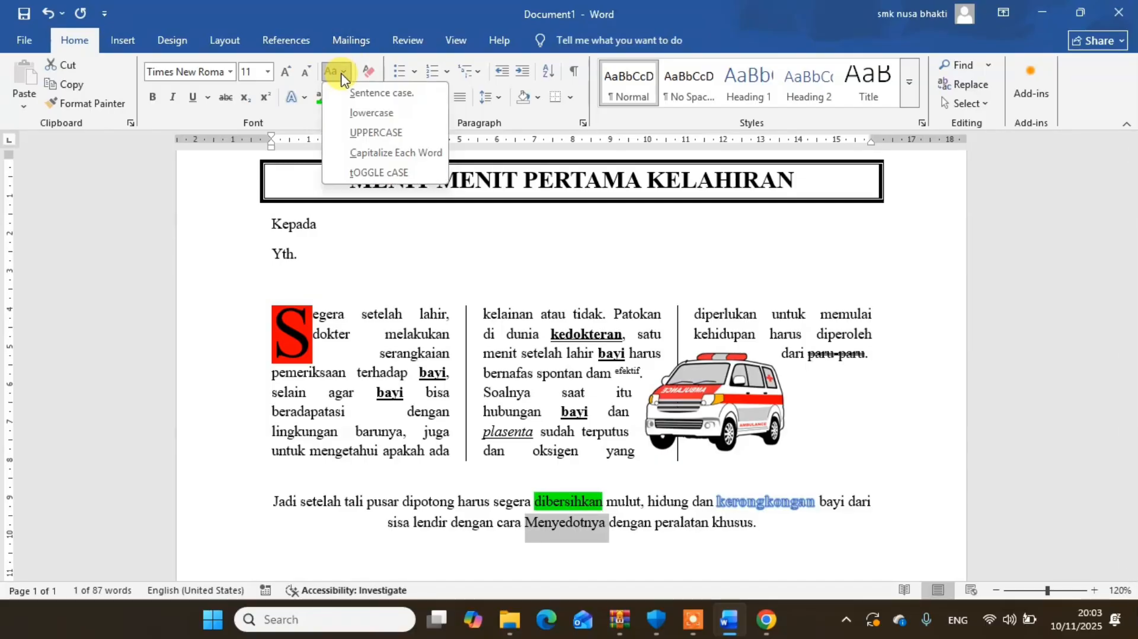
click(379, 173)
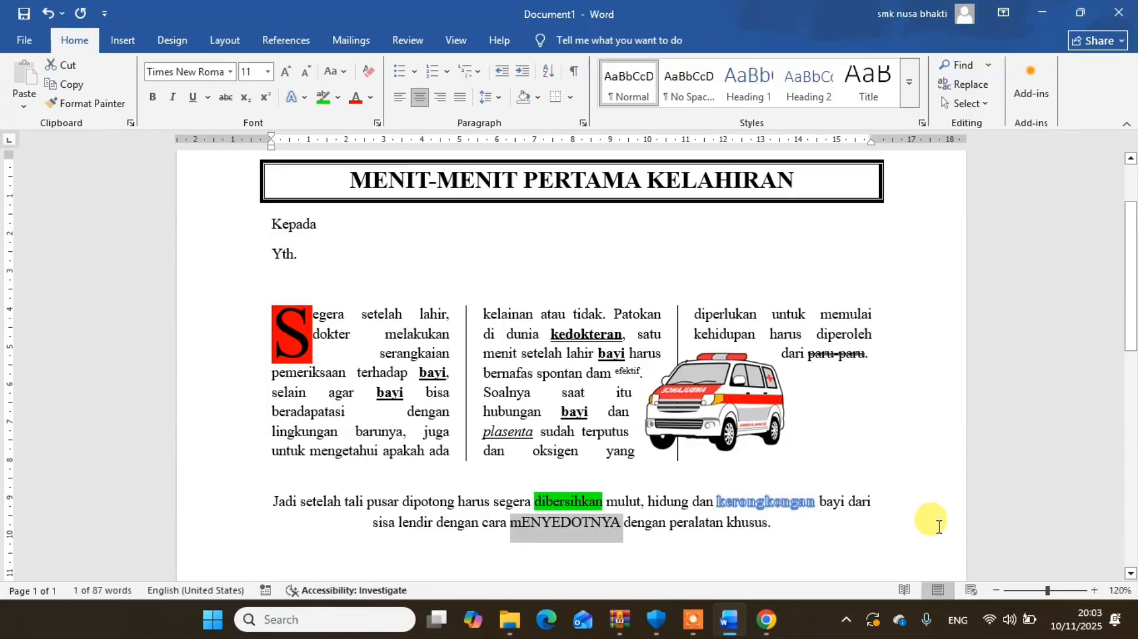
- Start a new empty paragraph below the closing paragraph, after "dengan peralatan khusus."
drag(1132, 335, 1132, 379)
click(810, 402)
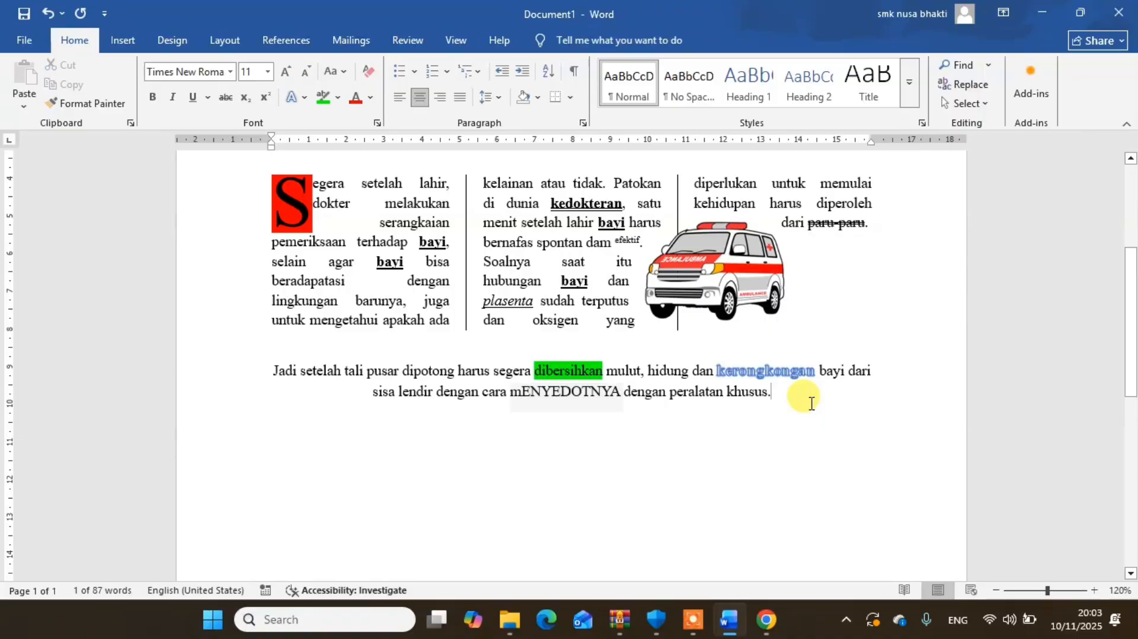
key(Return)
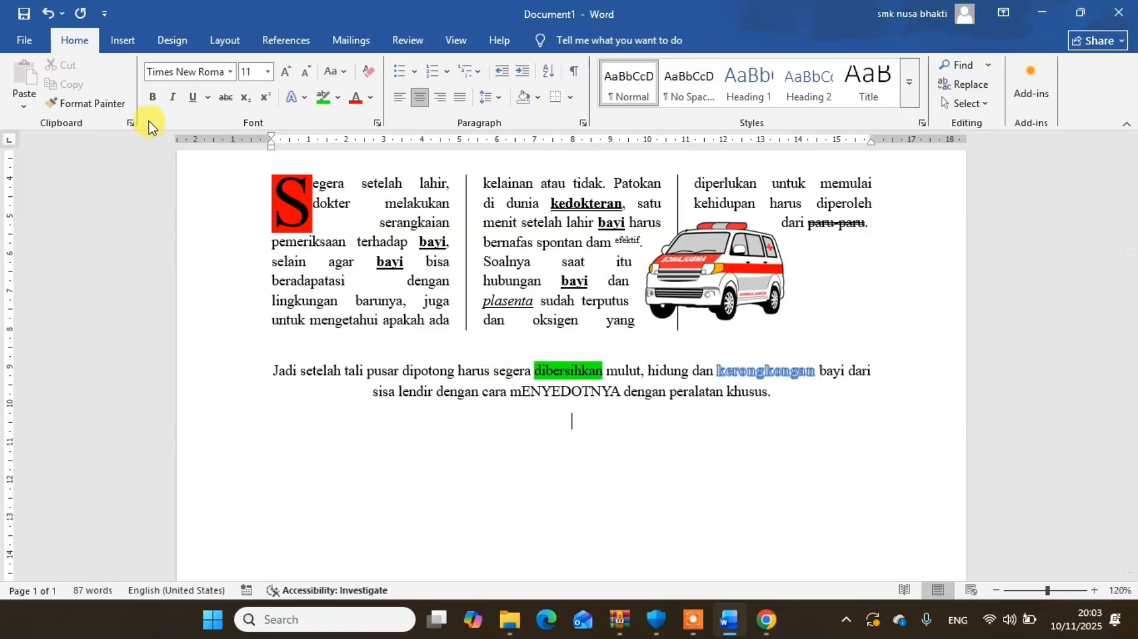
- Insert a WordArt in the blue style with shadow below the closing paragraph, with the text "Daftar Isi"
click(121, 47)
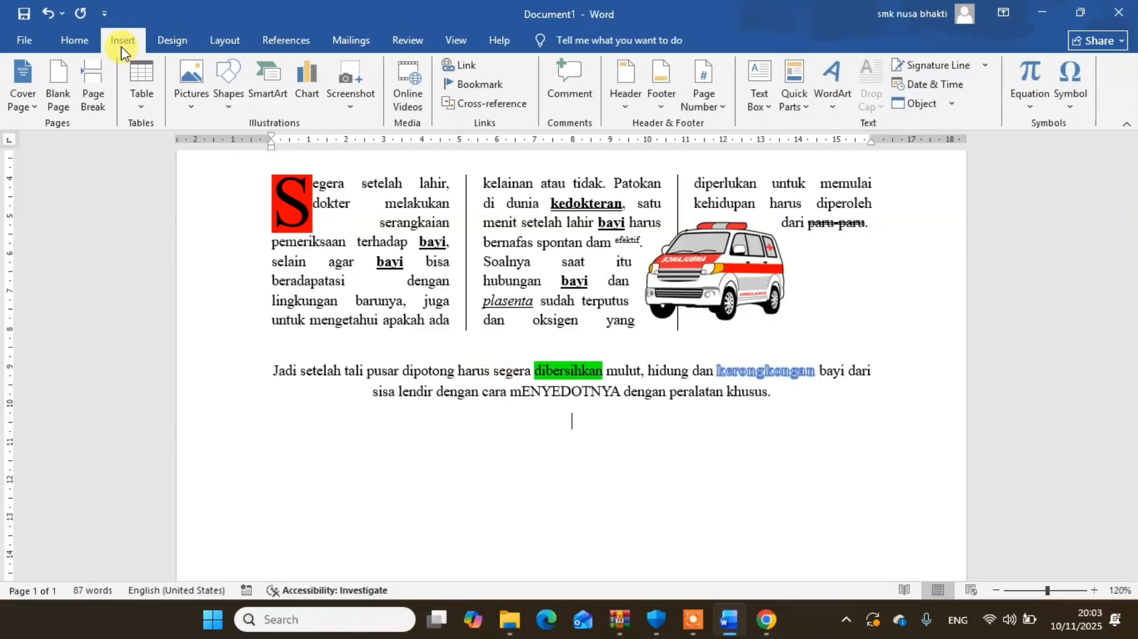
click(834, 108)
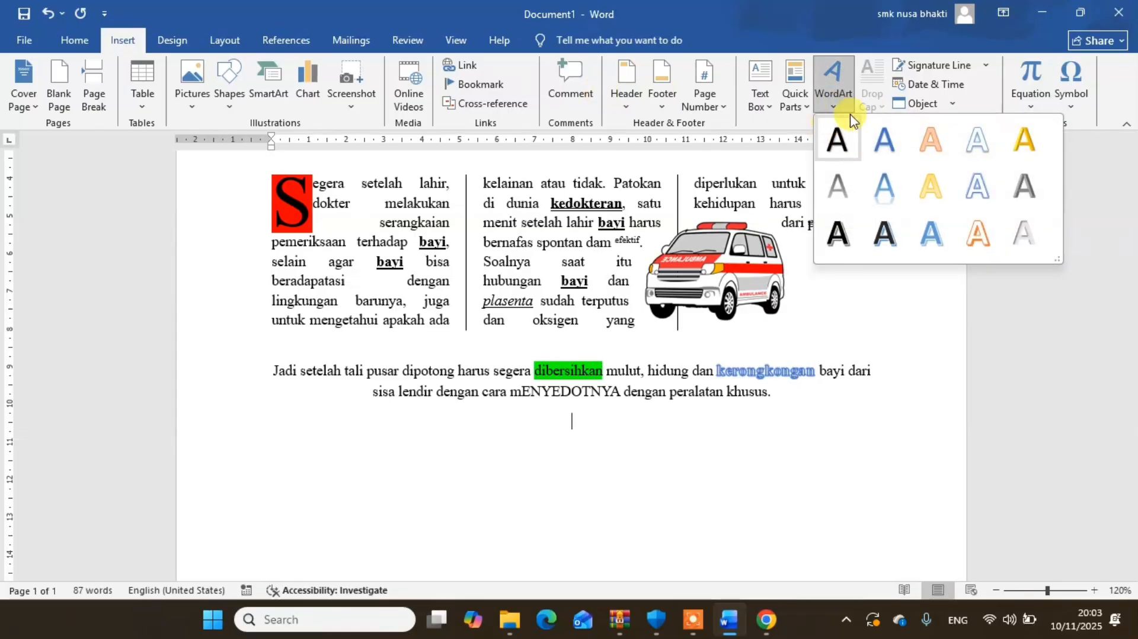
click(885, 142)
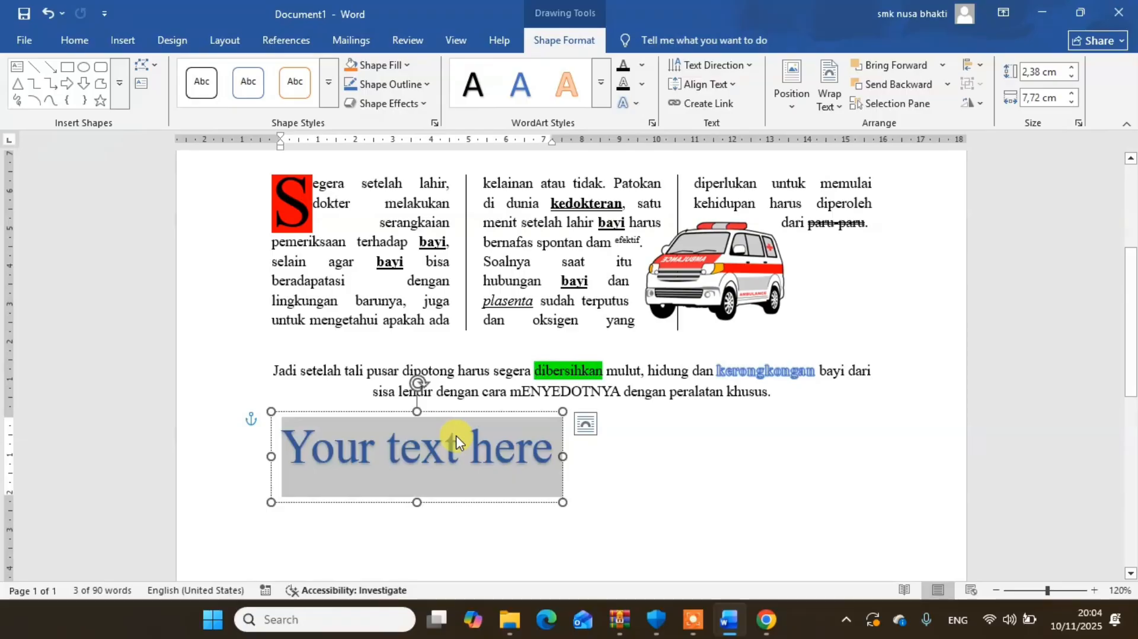
key(Delete)
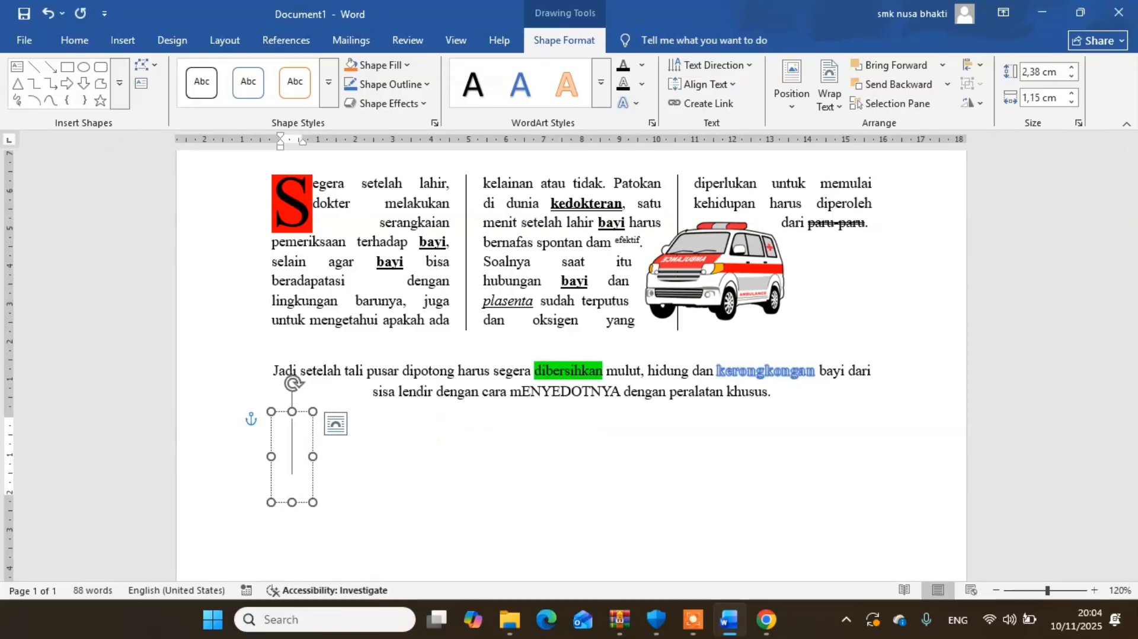
text(Daftar)
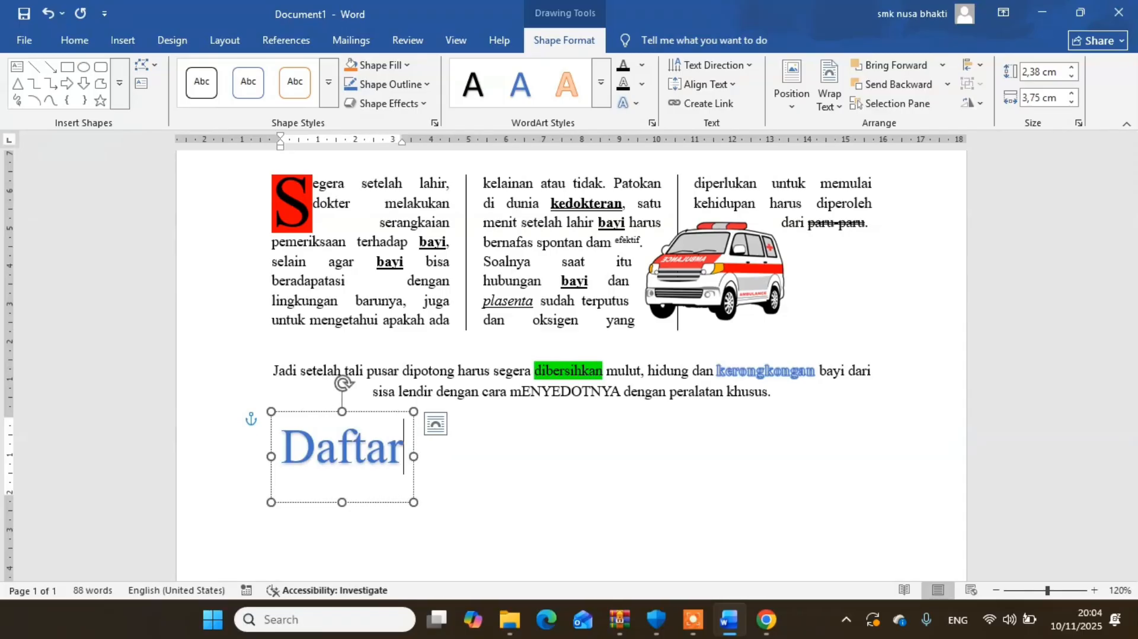
text( Isi)
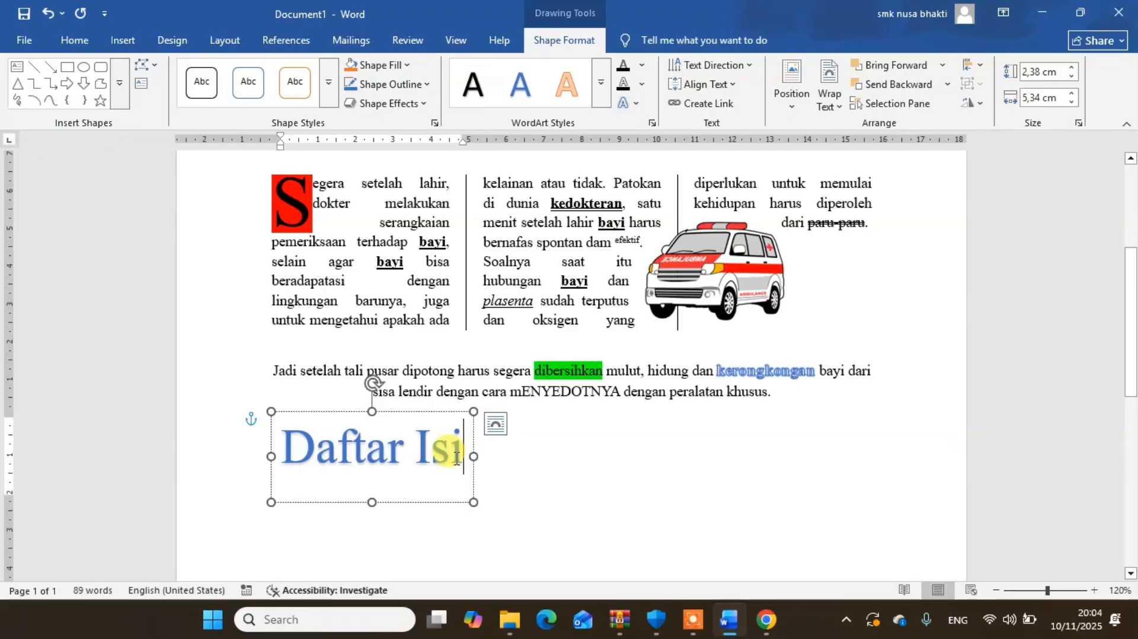
- Apply a wave warp Transform effect to the "Daftar Isi" WordArt, choosing the wave that rises first and dips towards its end
drag(456, 457, 286, 457)
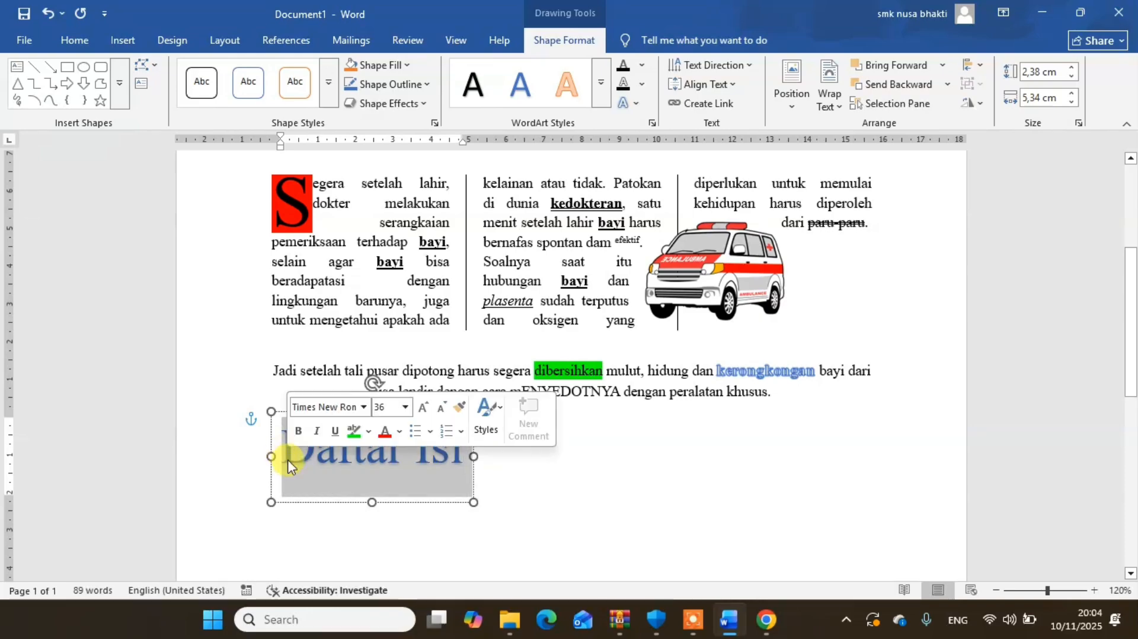
click(636, 109)
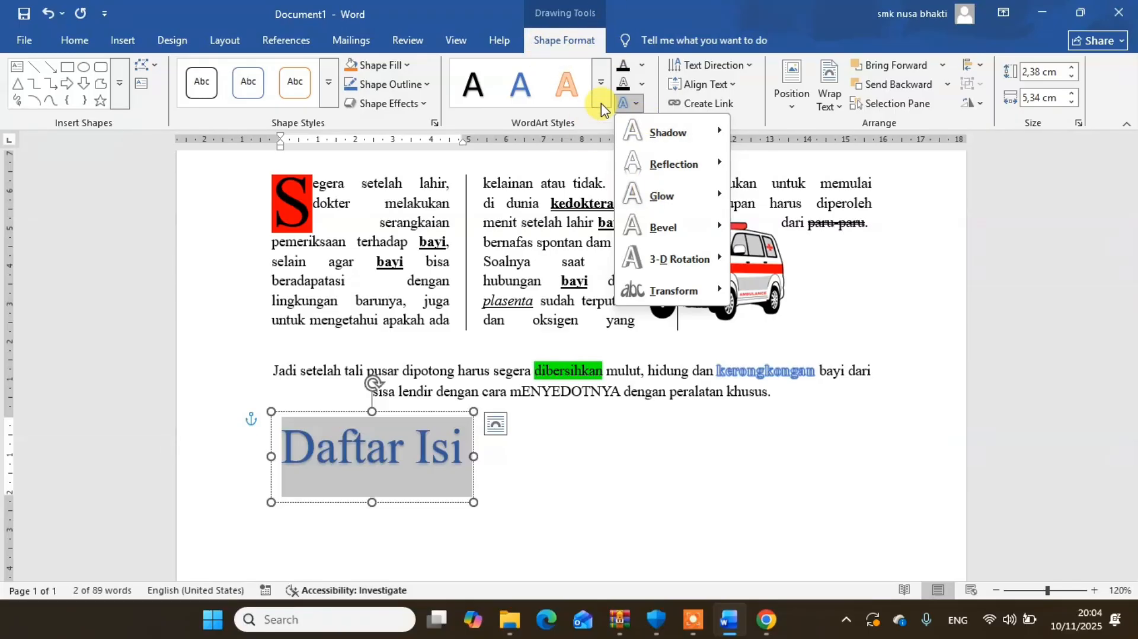
click(638, 107)
click(638, 107)
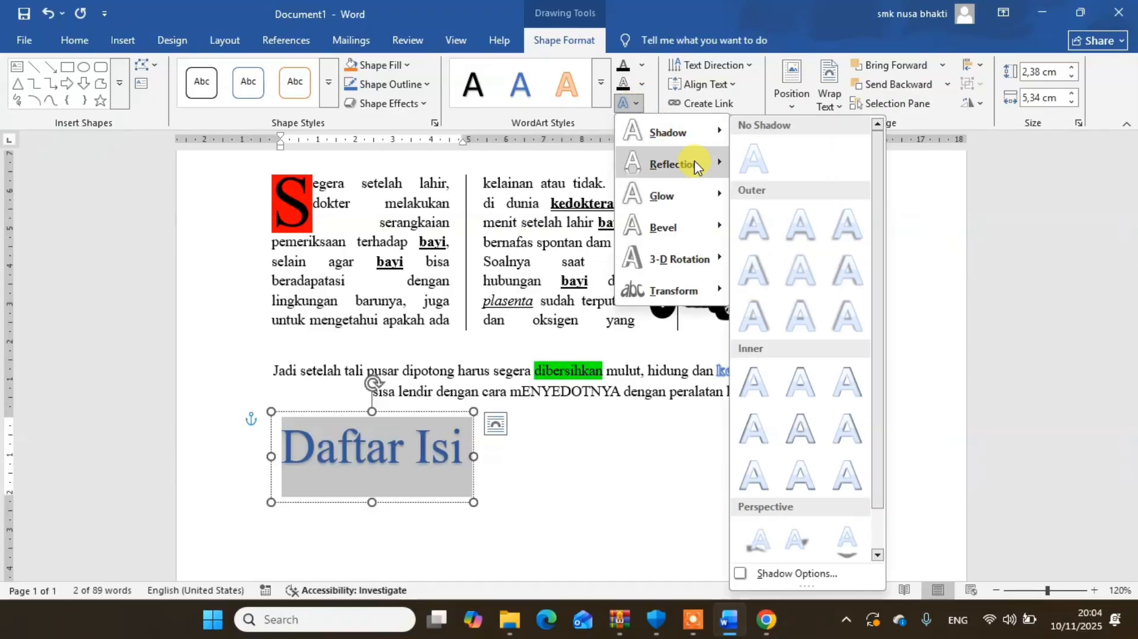
mouse_move(692, 297)
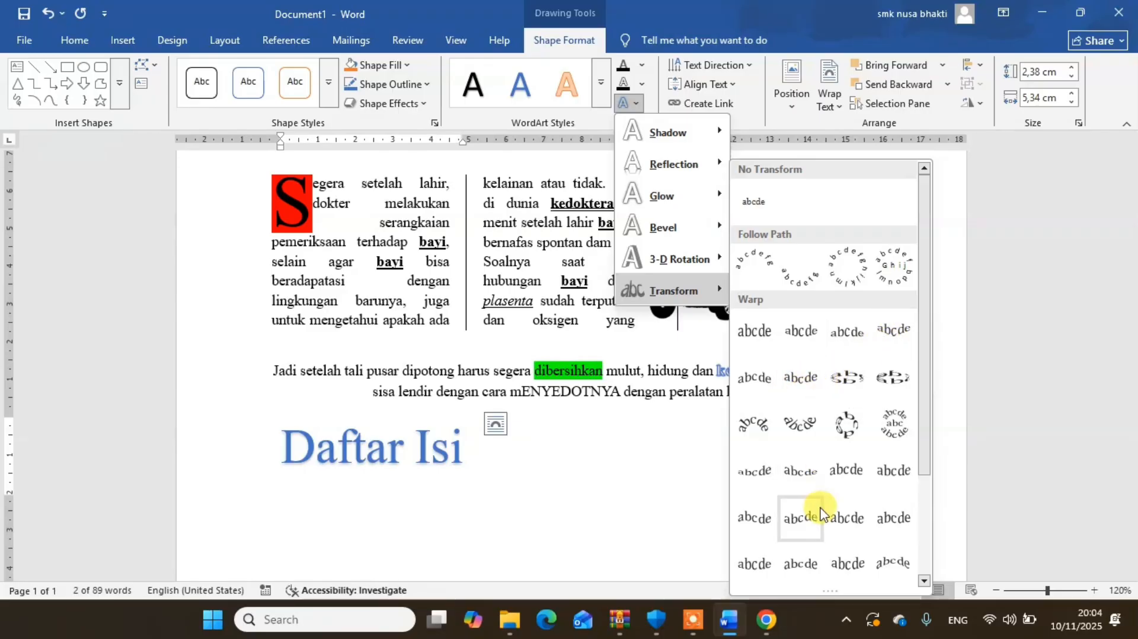
click(801, 518)
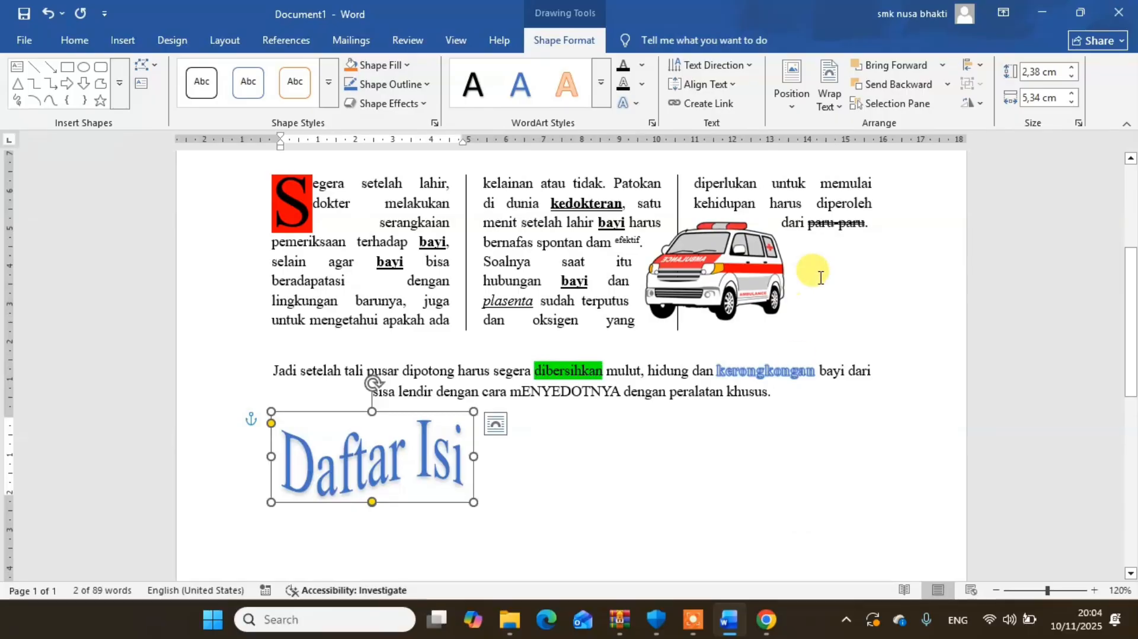
click(630, 106)
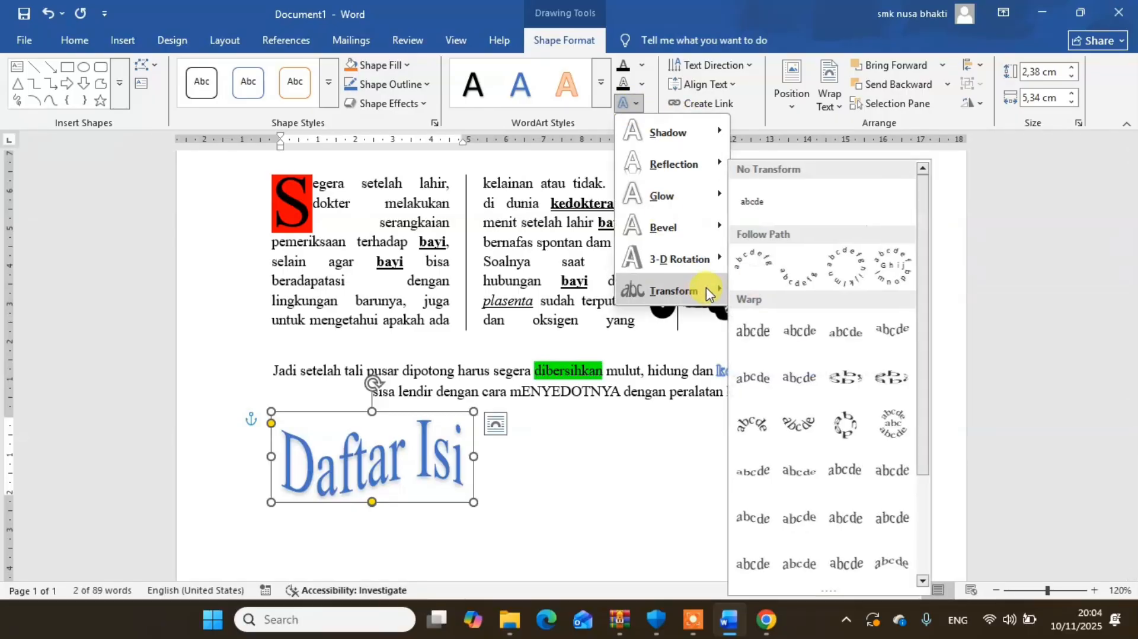
click(765, 517)
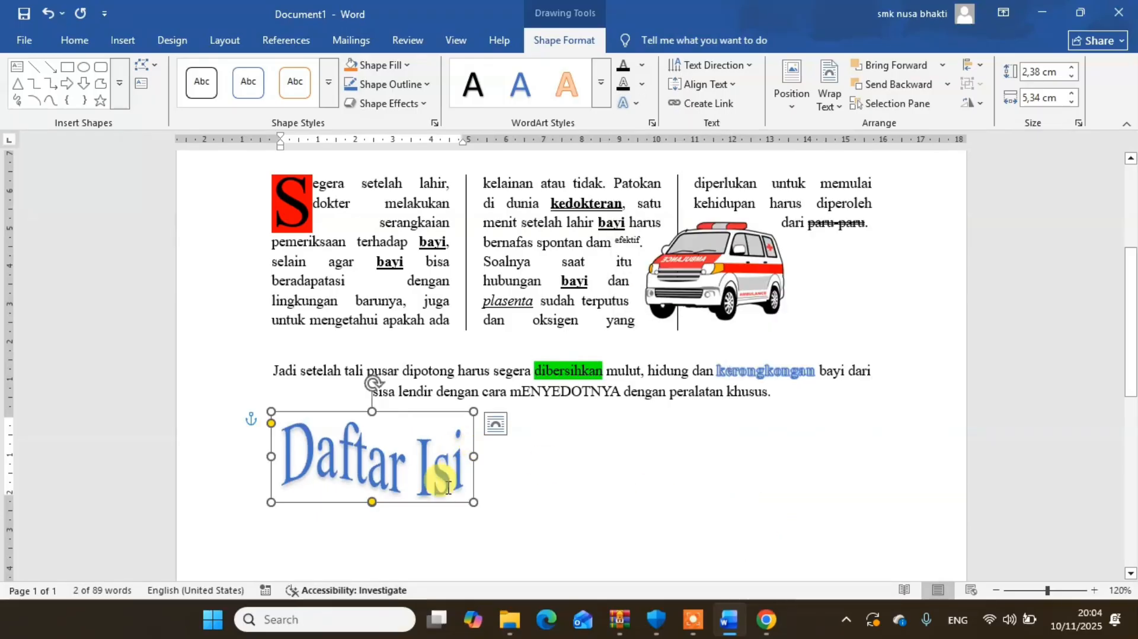
- Resize the "Daftar Isi" WordArt to about 6.12 cm wide and 1.37 cm high and centre it beneath the closing paragraph
drag(473, 456, 571, 457)
drag(570, 501, 501, 463)
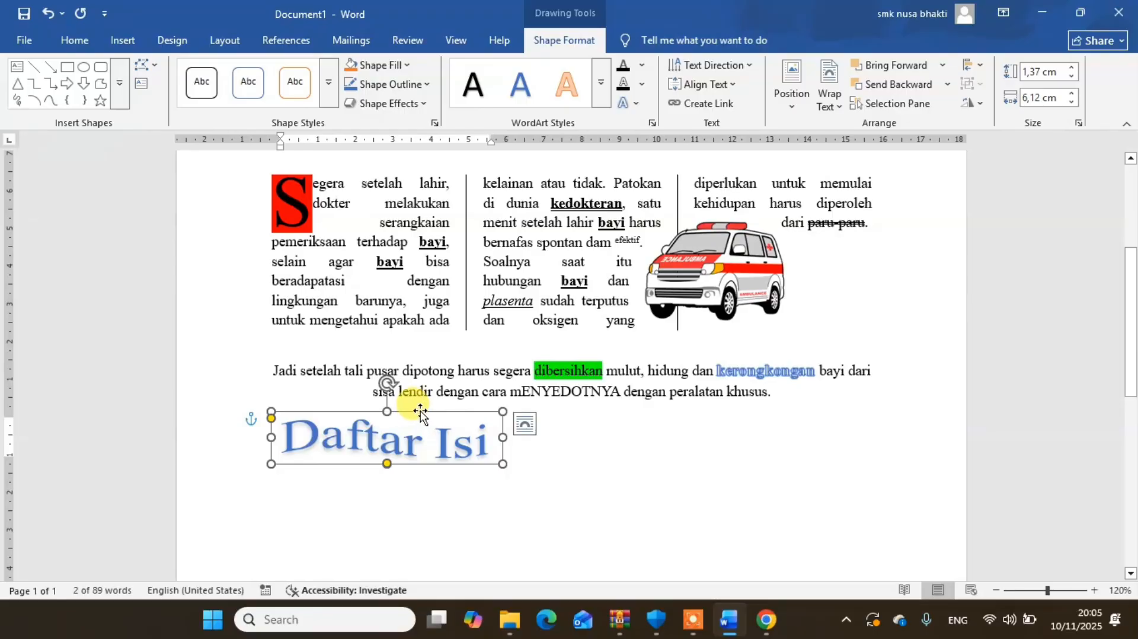
drag(420, 410, 606, 415)
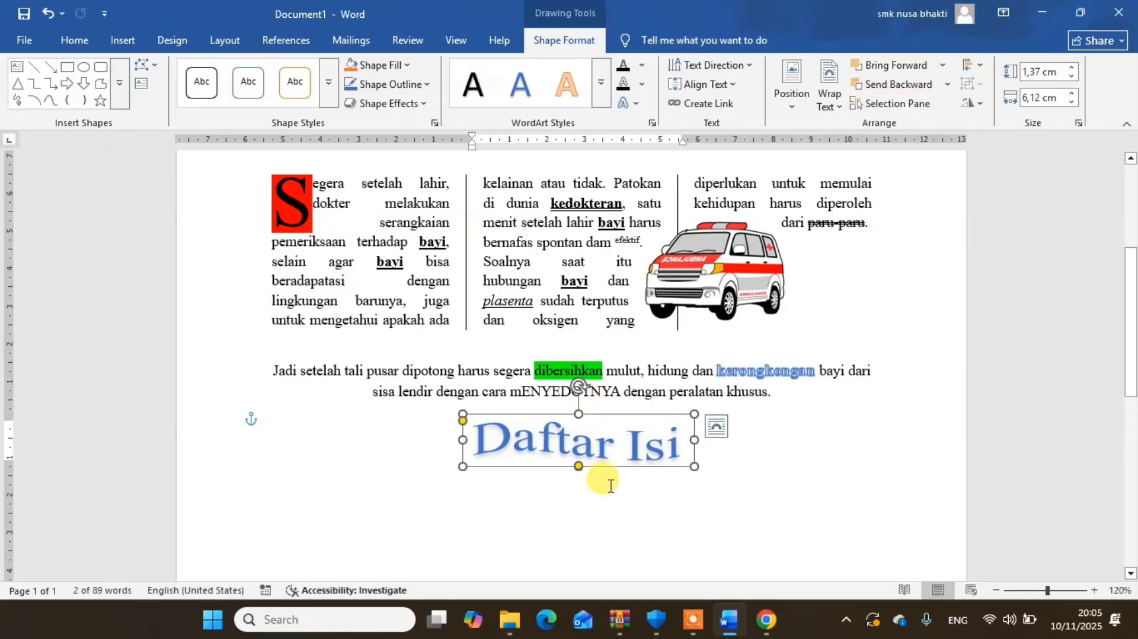
click(554, 516)
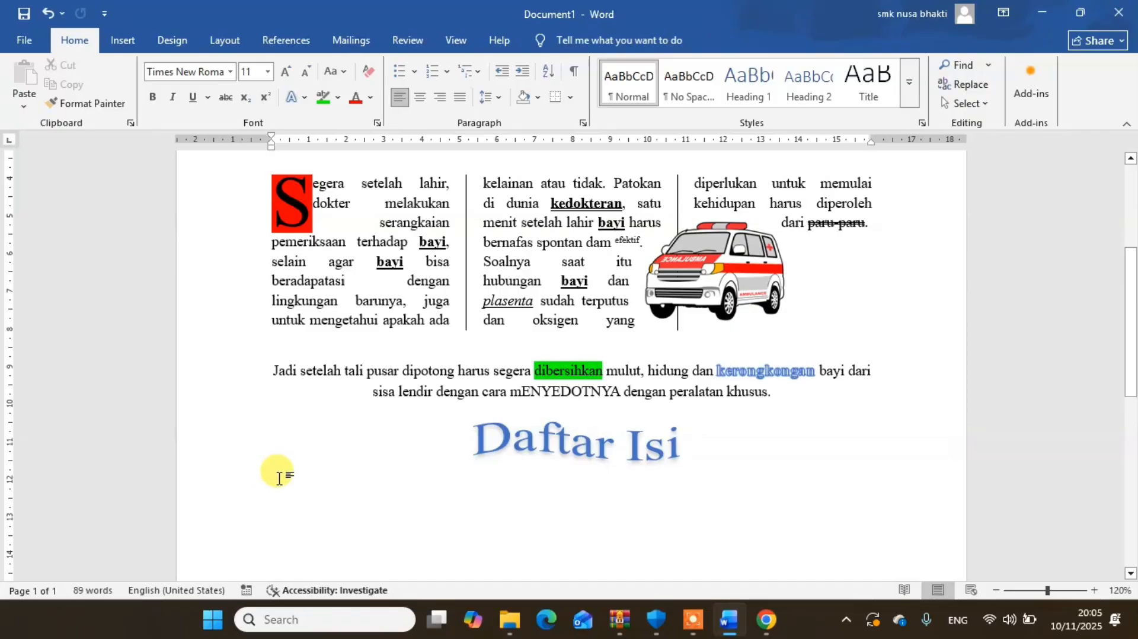
- Enter the line "BAB I PENDAHULUAN" at the left margin below the "Daftar Isi" WordArt
double_click(279, 477)
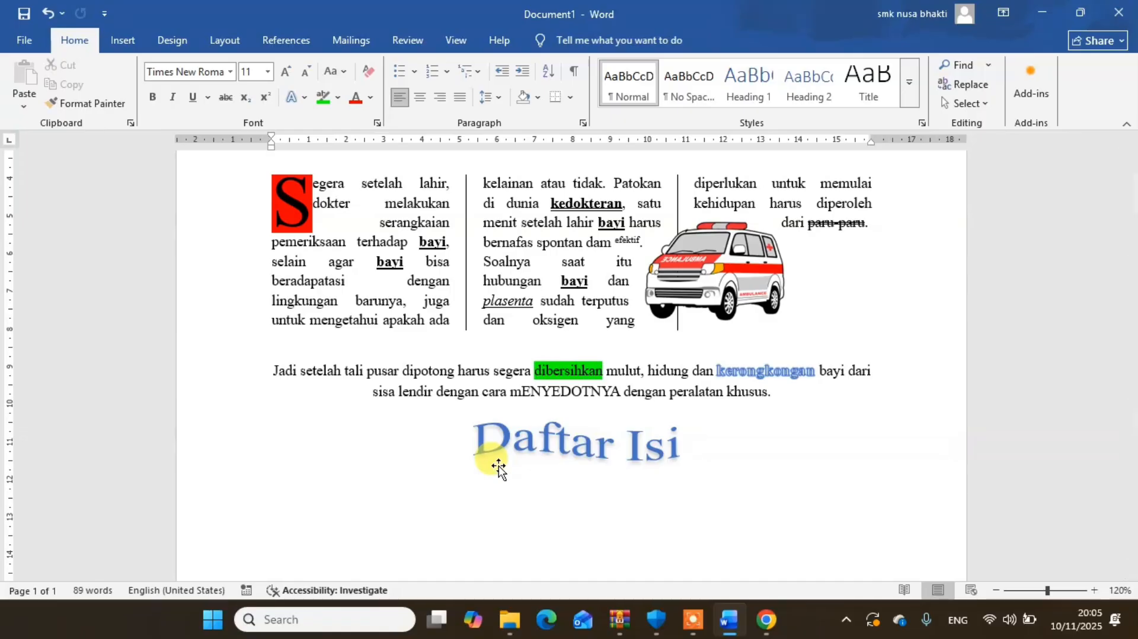
text(BAB I)
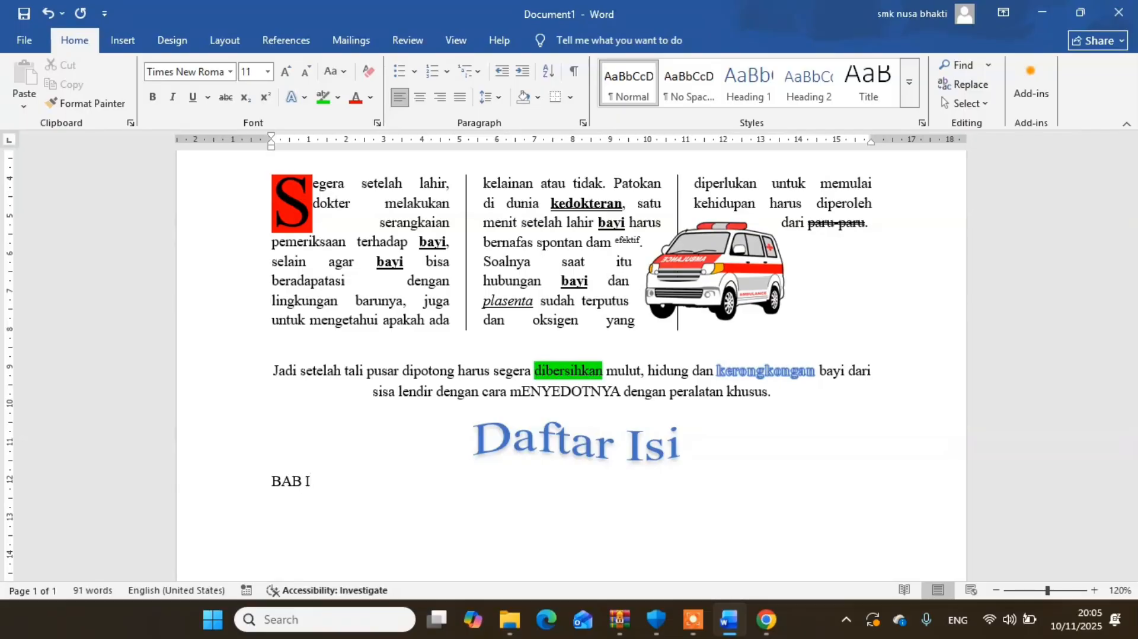
text( PENDAH)
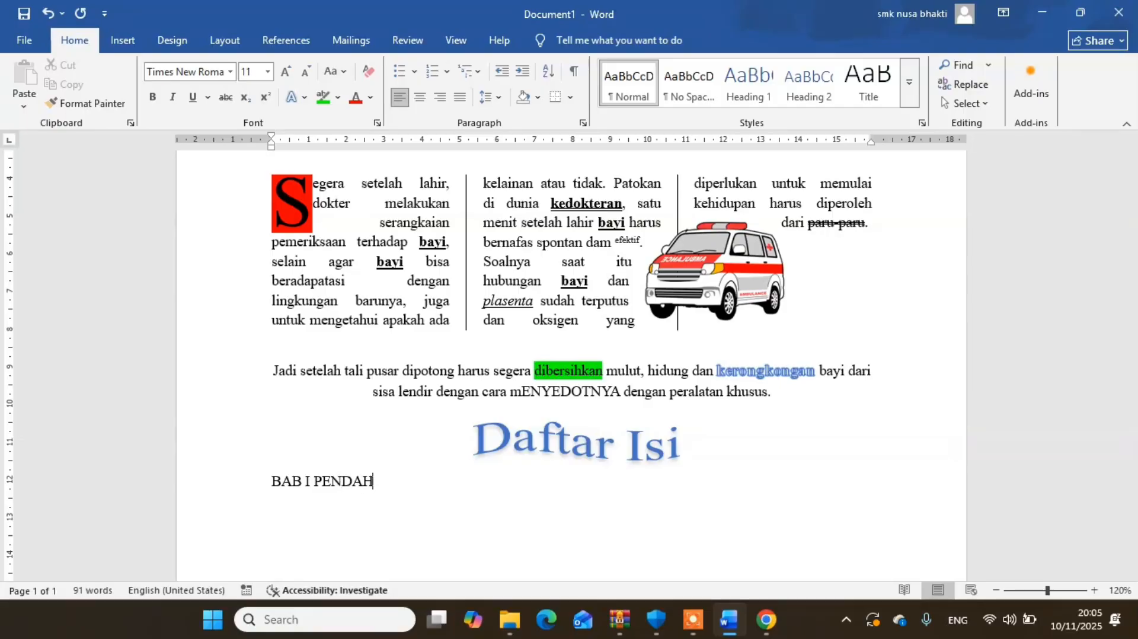
text(ULUAN)
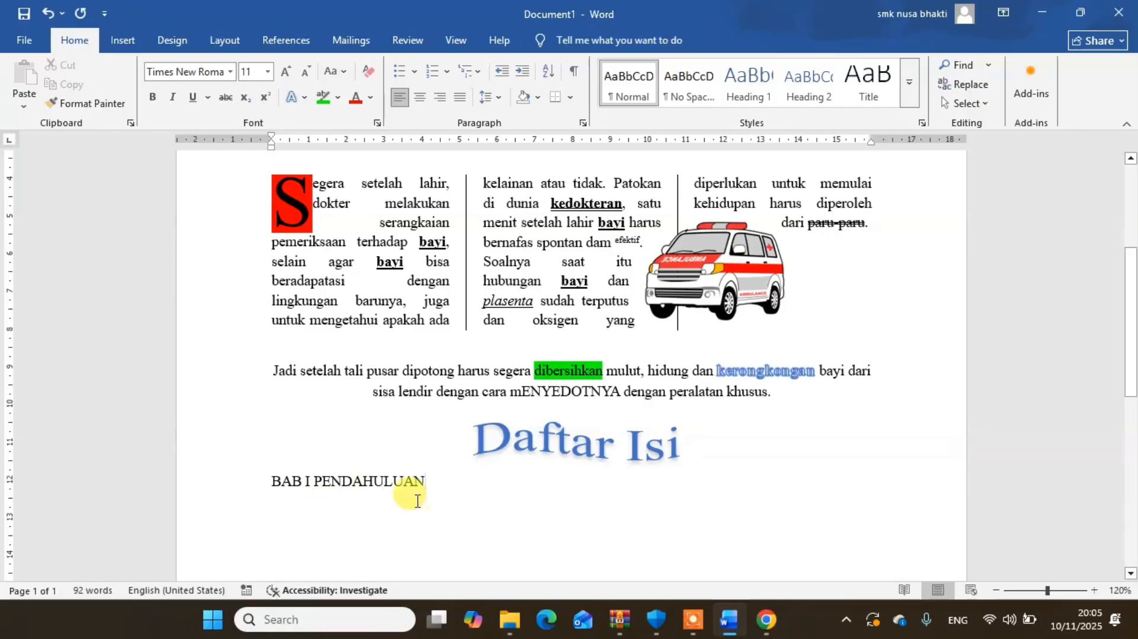
- Change the case of the word "PENDAHULUAN" in the BAB I line to Capitalize Each Word
double_click(379, 482)
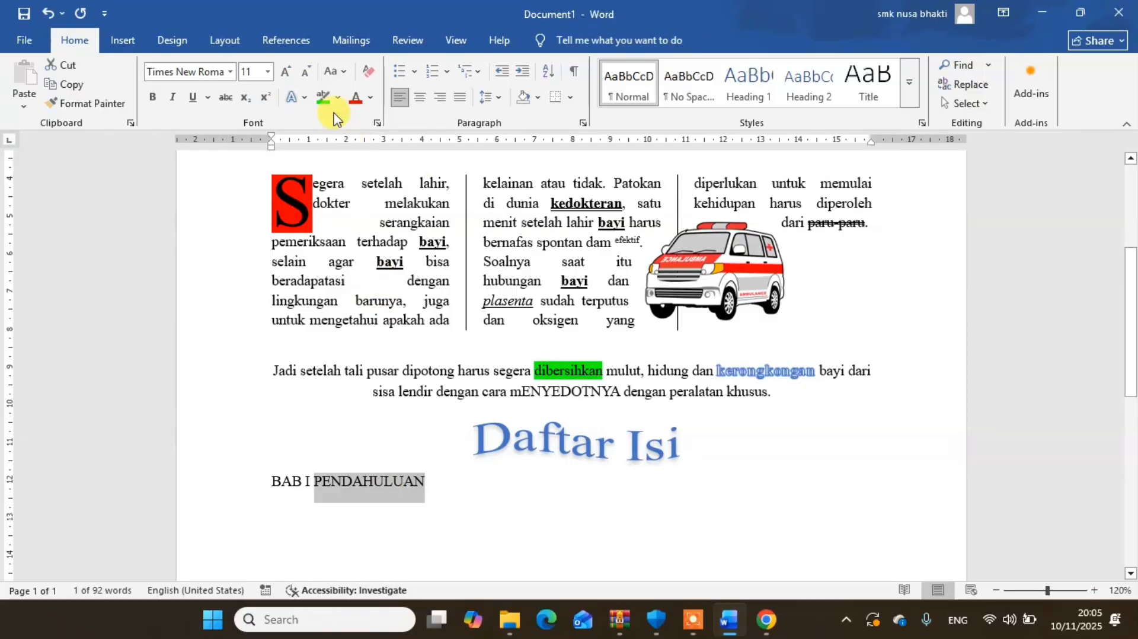
click(335, 71)
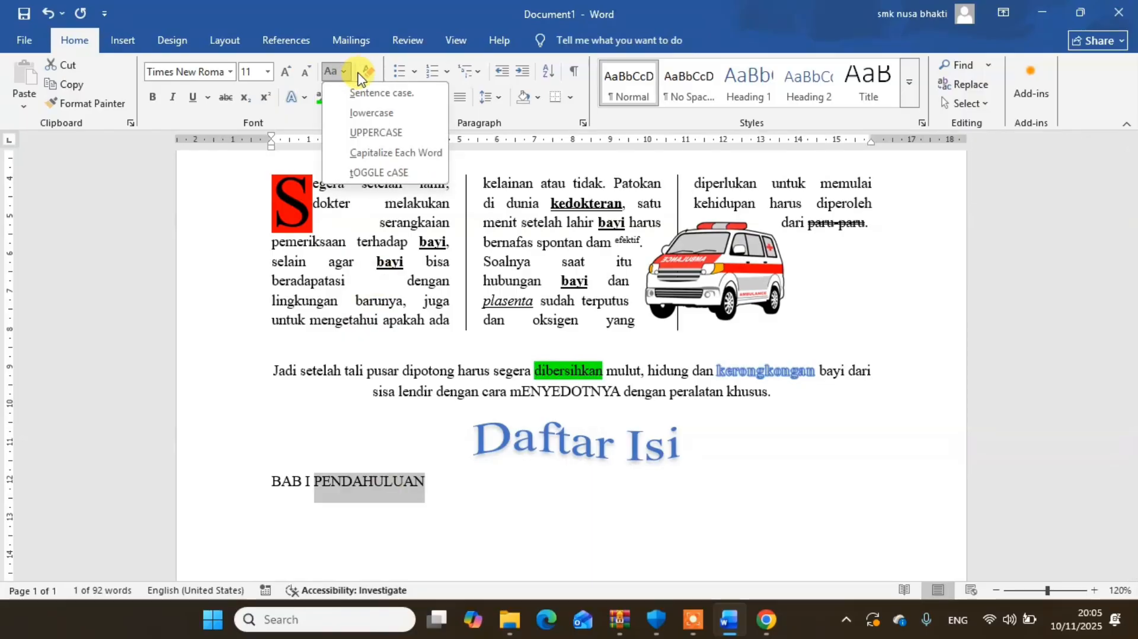
click(390, 153)
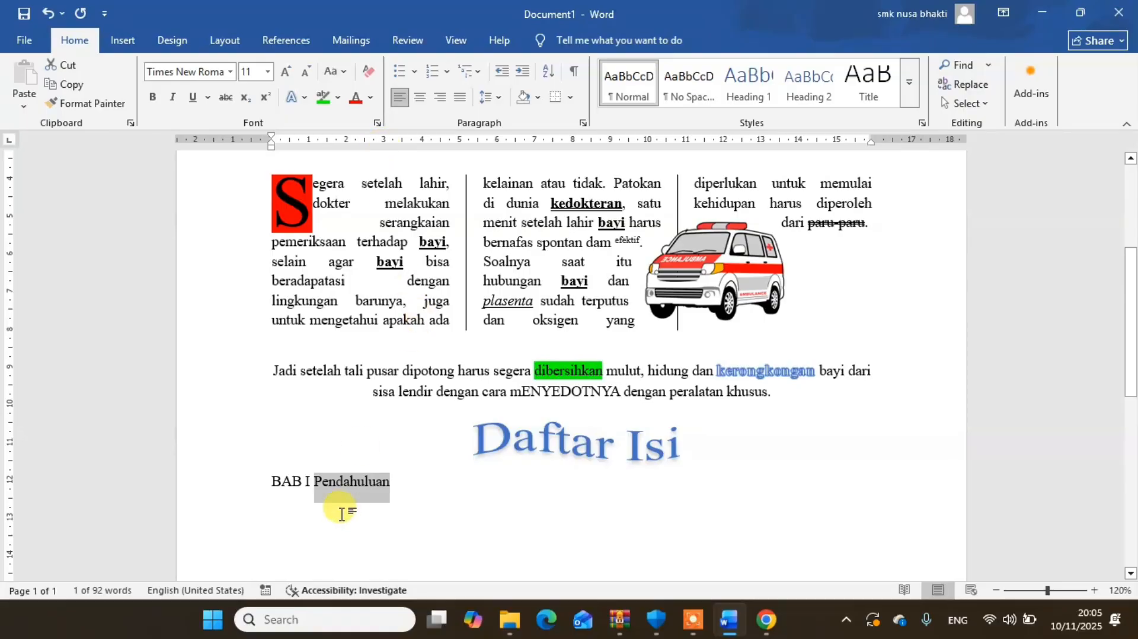
click(410, 493)
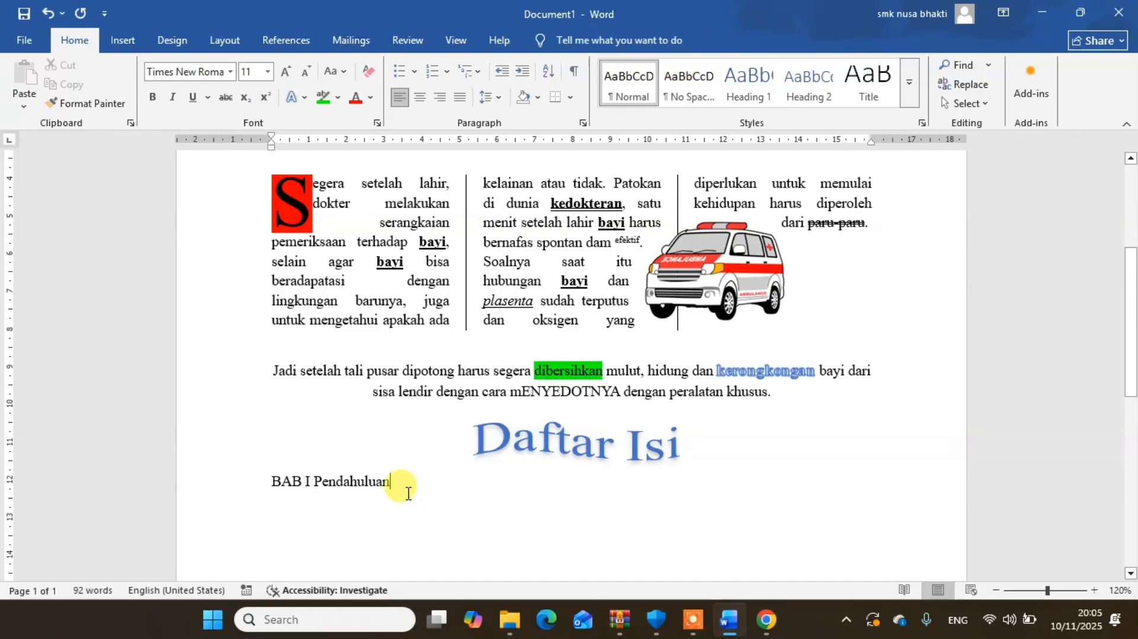
- Try bold formatting on the line "BAB I Pendahuluan" and remove it again
drag(401, 480, 261, 477)
click(153, 97)
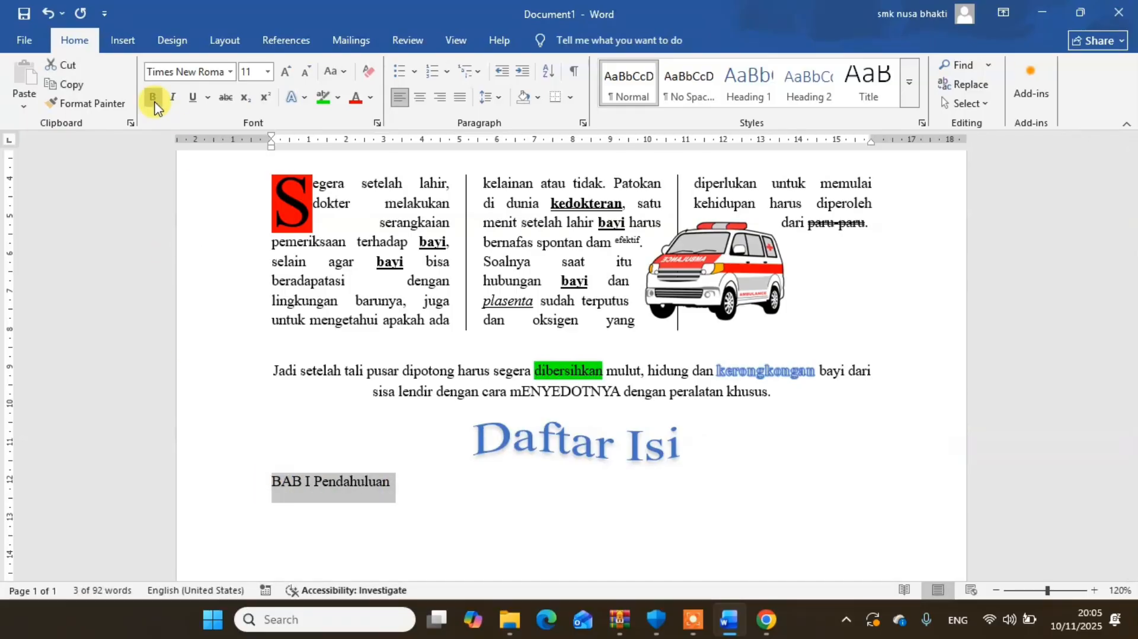
click(440, 480)
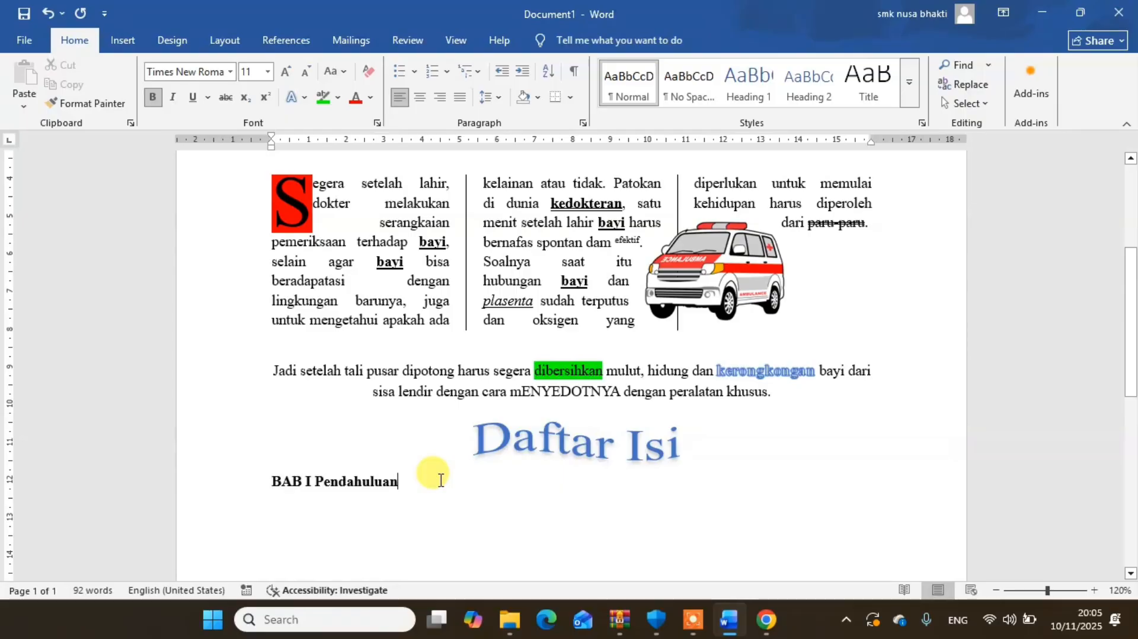
drag(440, 480, 261, 480)
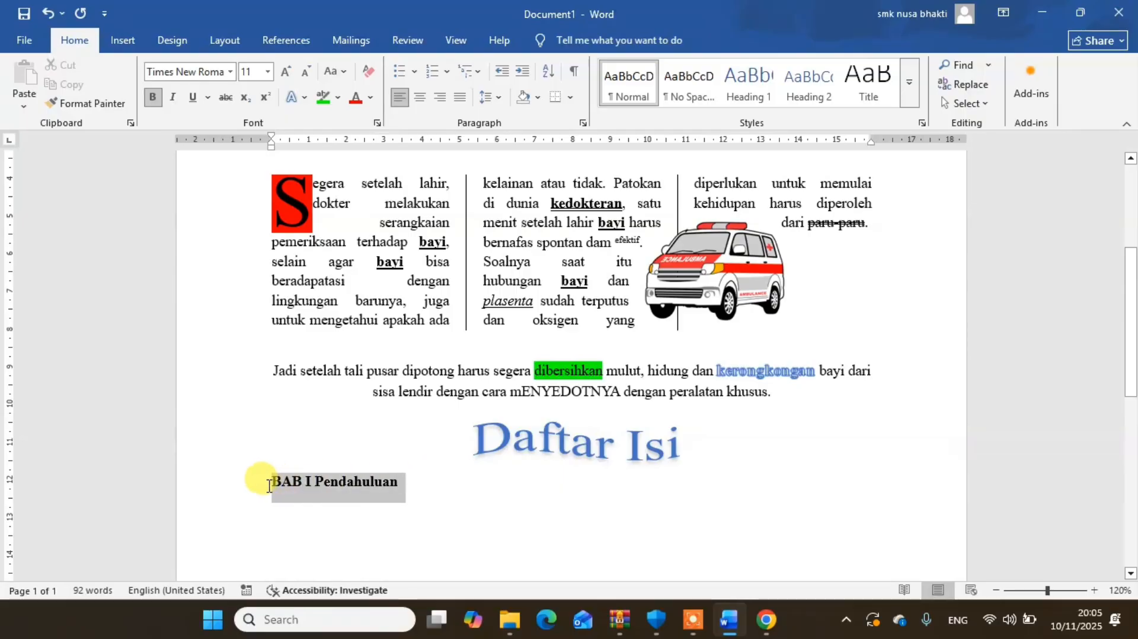
click(153, 97)
click(404, 484)
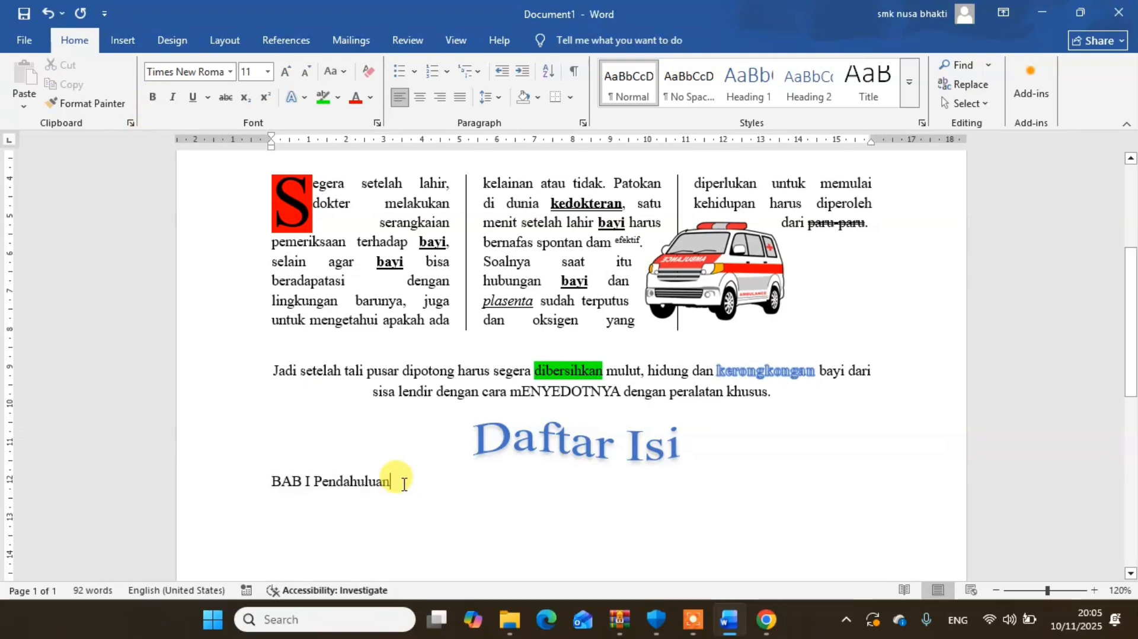
- Add the lines "Latar Belakang Masalah" and "Landasan Teori" as separate paragraphs below "BAB I Pendahuluan"
key(Return)
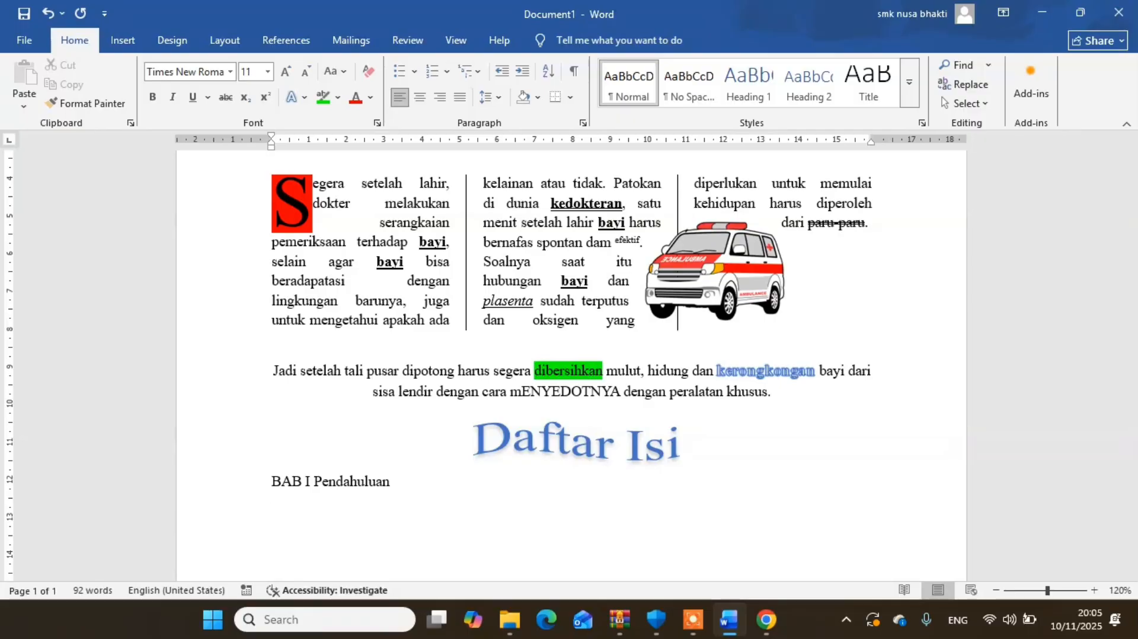
text(Latar Belakang ,)
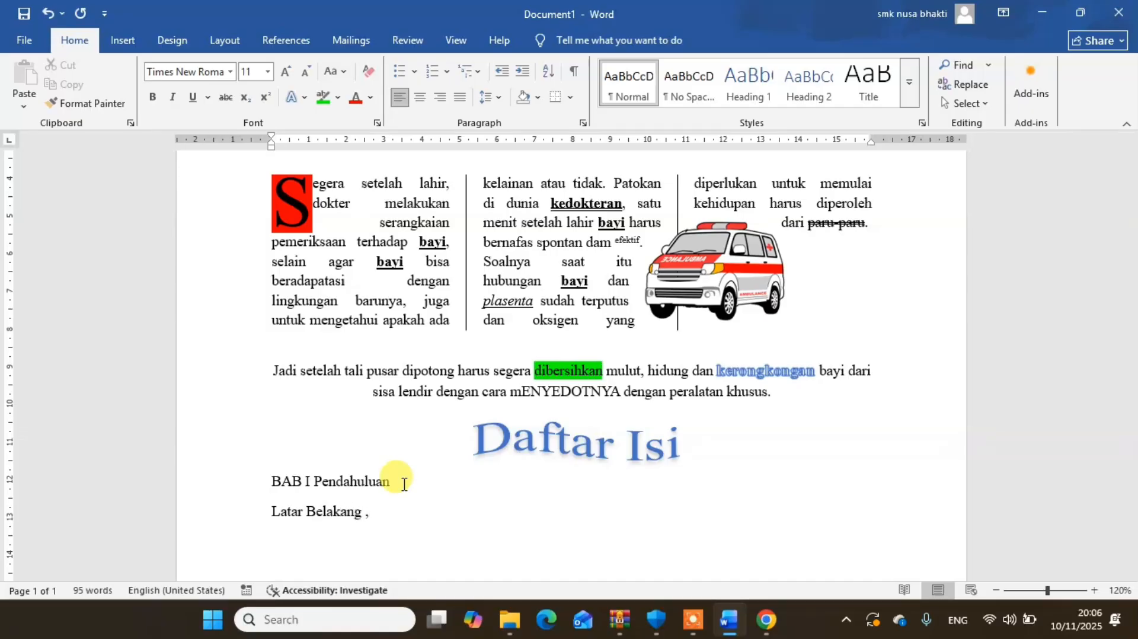
key(BackSpace)
text(Masalah)
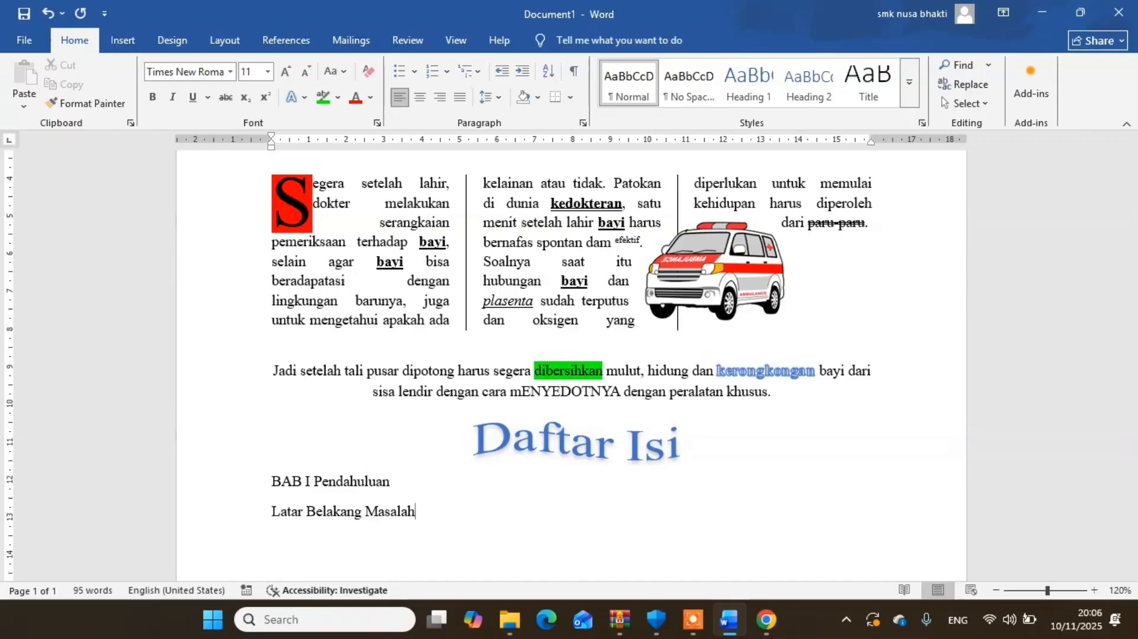
key(Return)
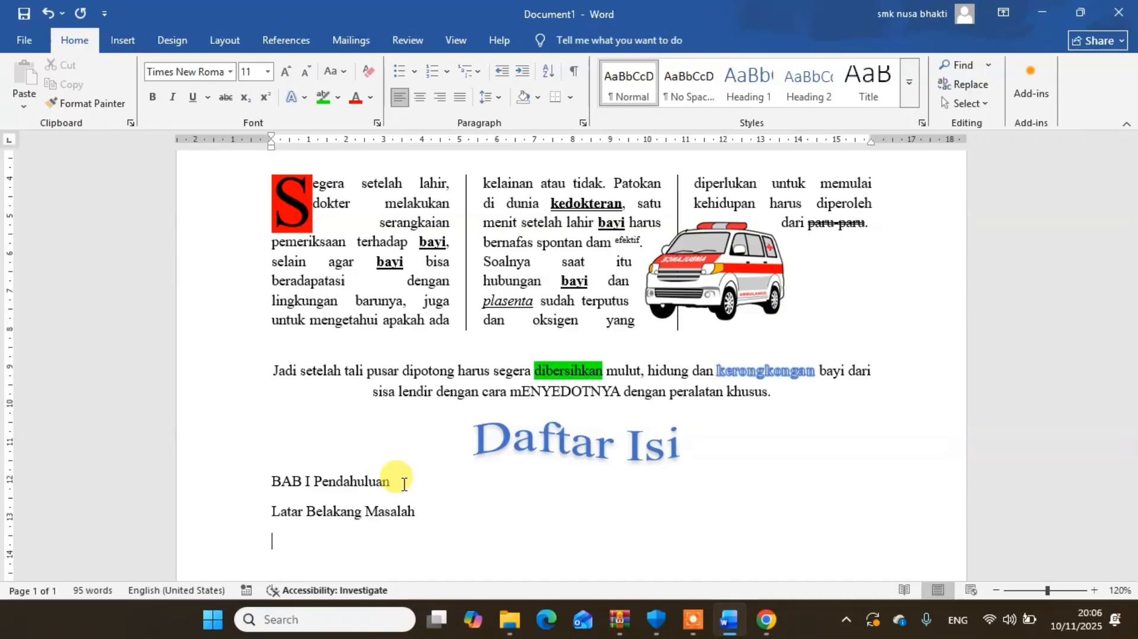
text(Landasan )
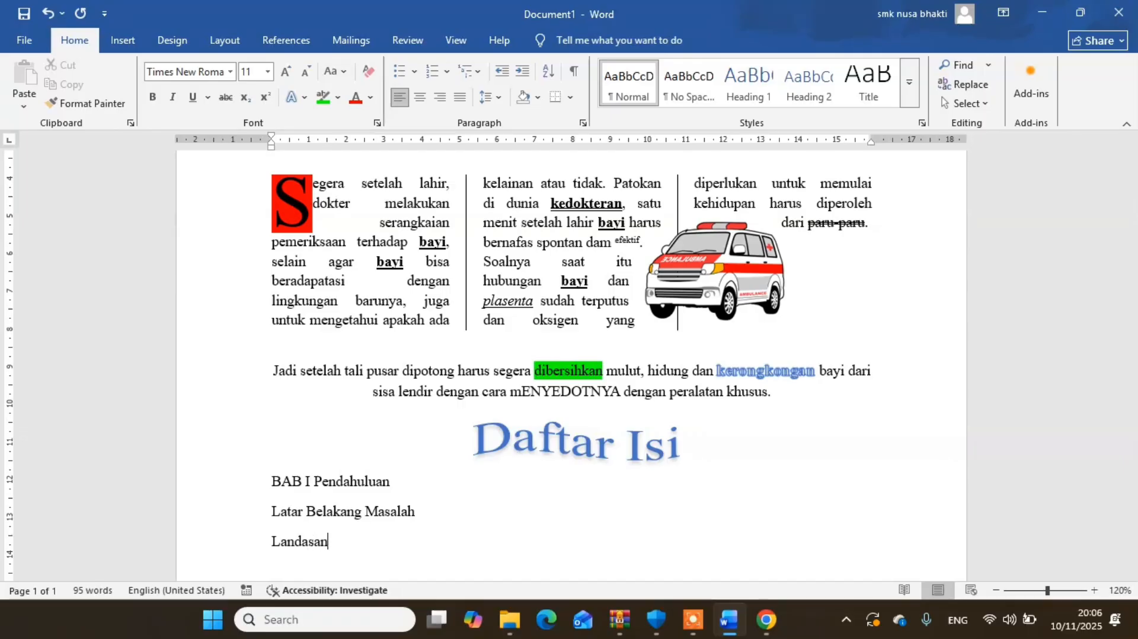
text(Te)
text(Tekni)
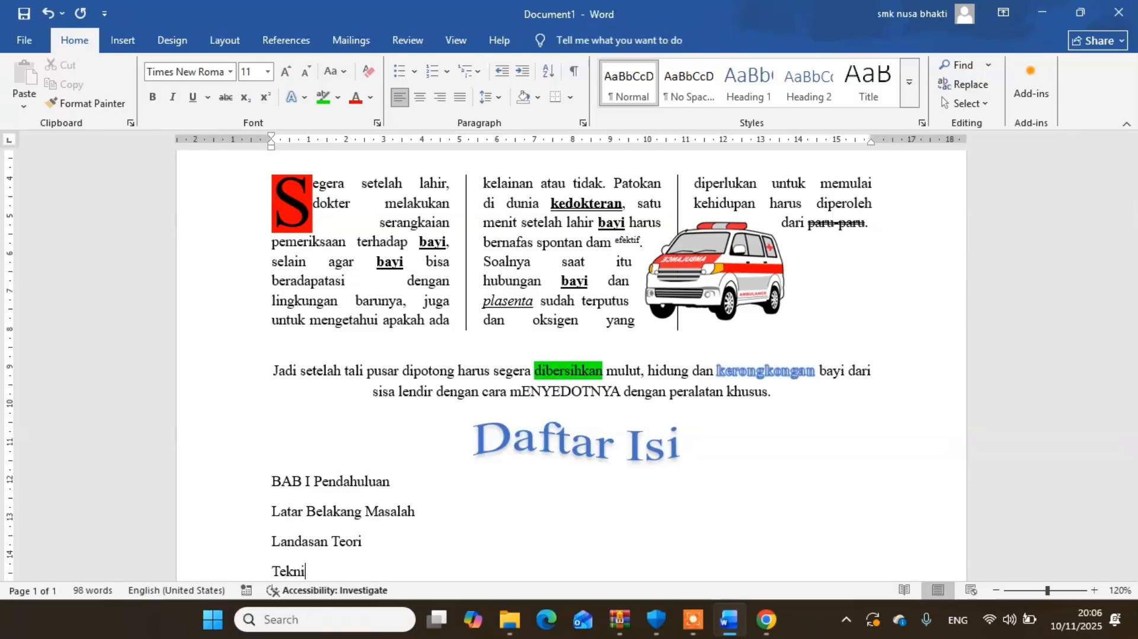
text(k Pengu)
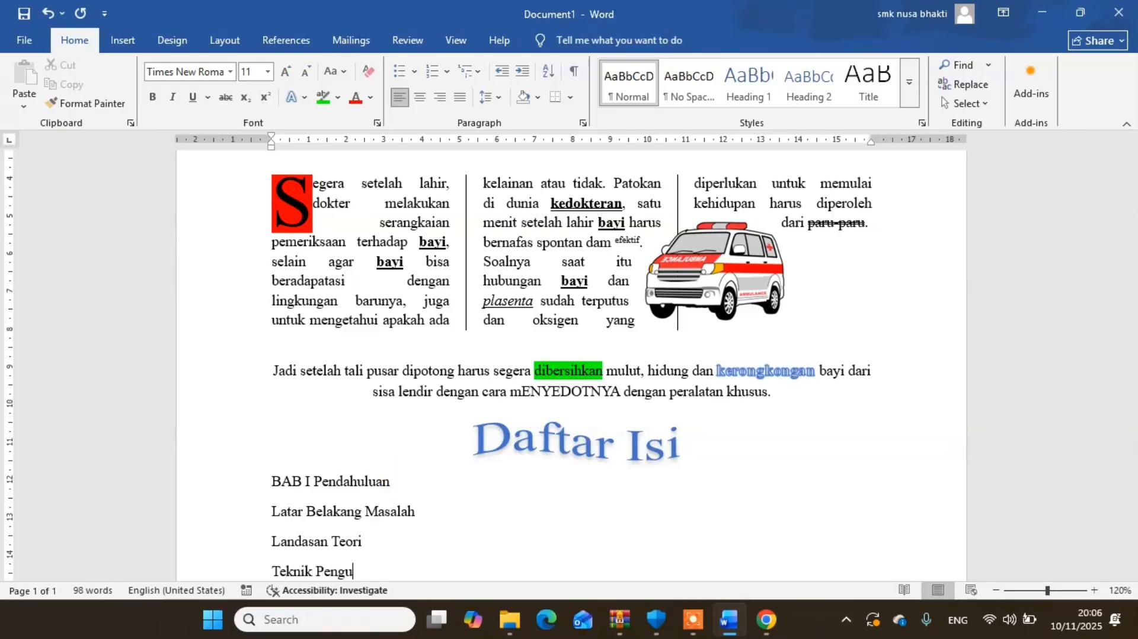
text(mpulan DATA)
- Add the line "Teknik Pengumpulan Data" as a separate paragraph below "Landasan Teori"
key(BackSpace)
key(BackSpace)
key(BackSpace)
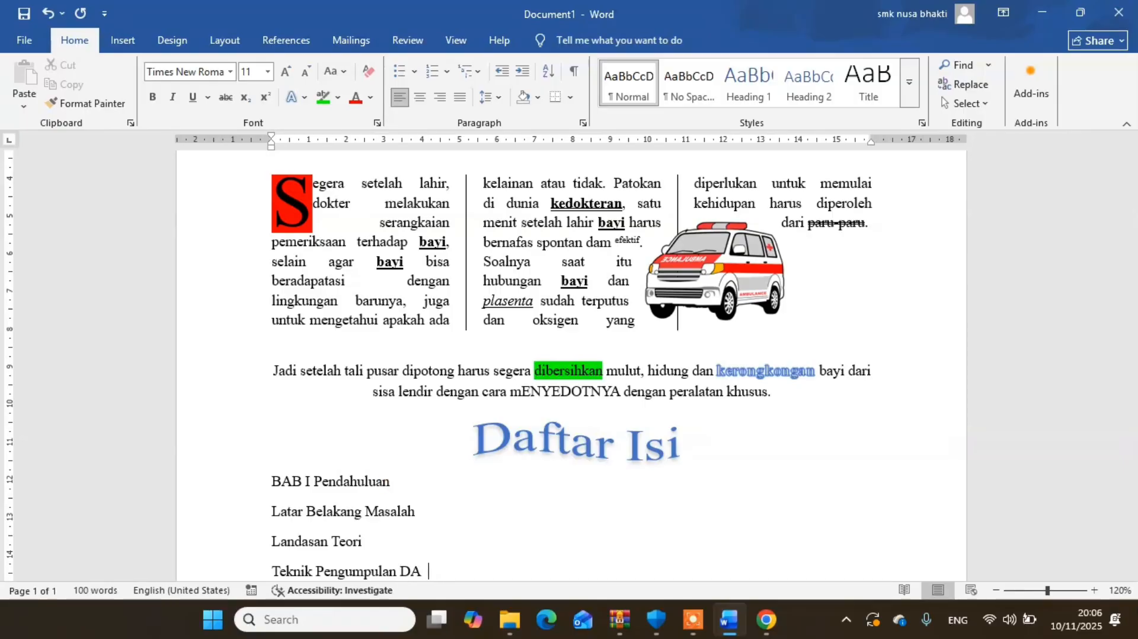
text(ata)
key(Return)
- Add the chapter line "BAB II Pembahasan Masalah" below "Teknik Pengumpulan Data"
text(Bab)
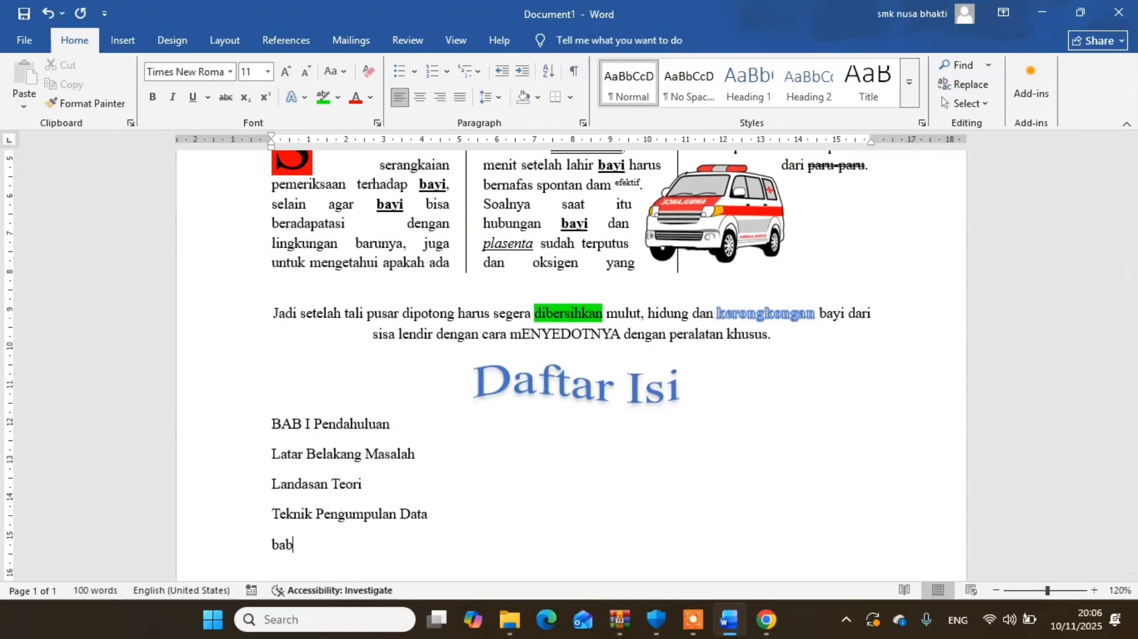
key(BackSpace)
text(BAB II)
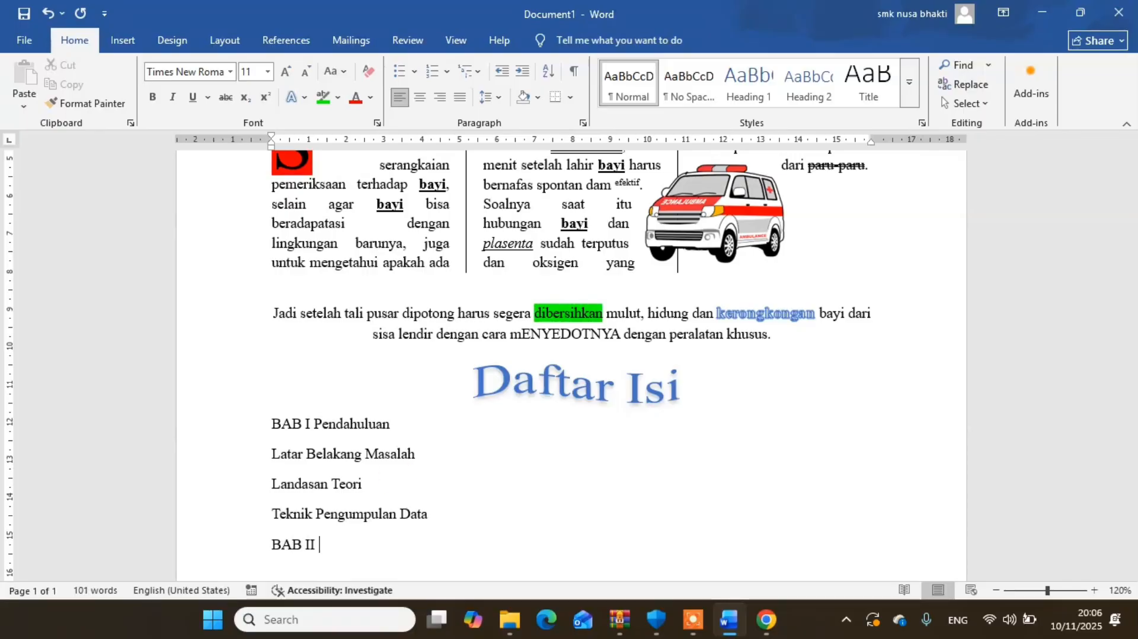
text( Pem)
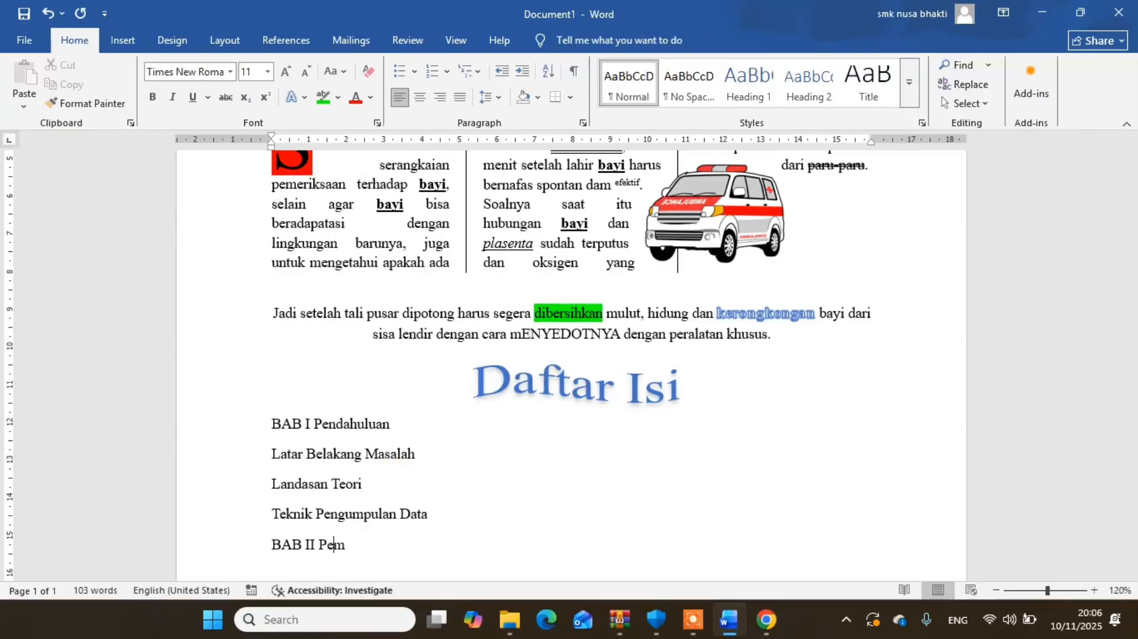
text(bahasan)
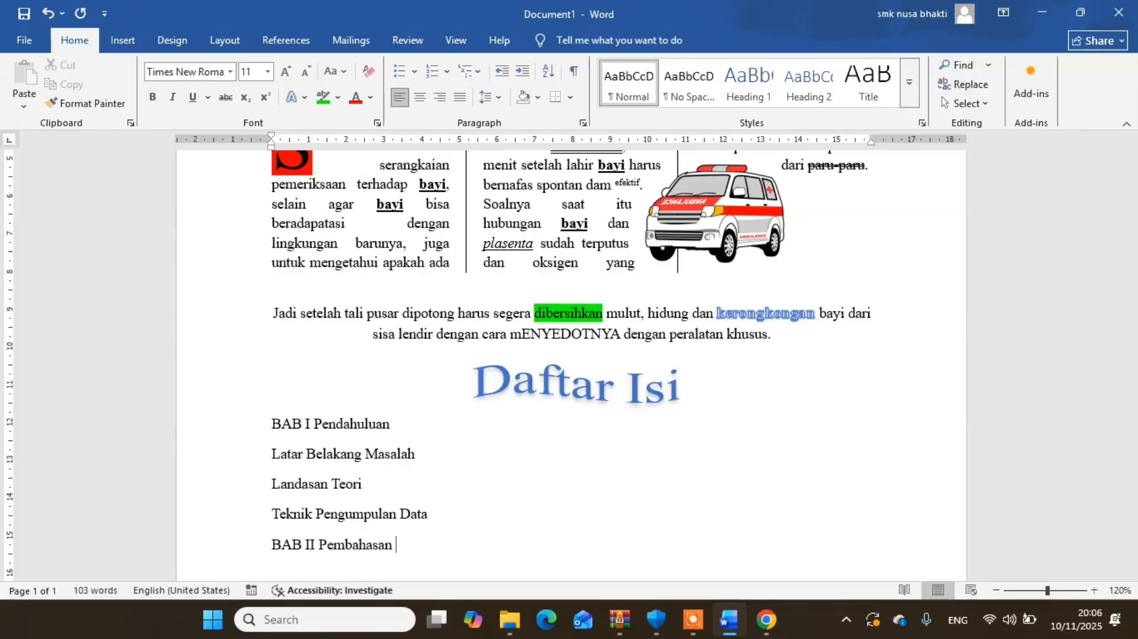
text( Masalah )
text(T)
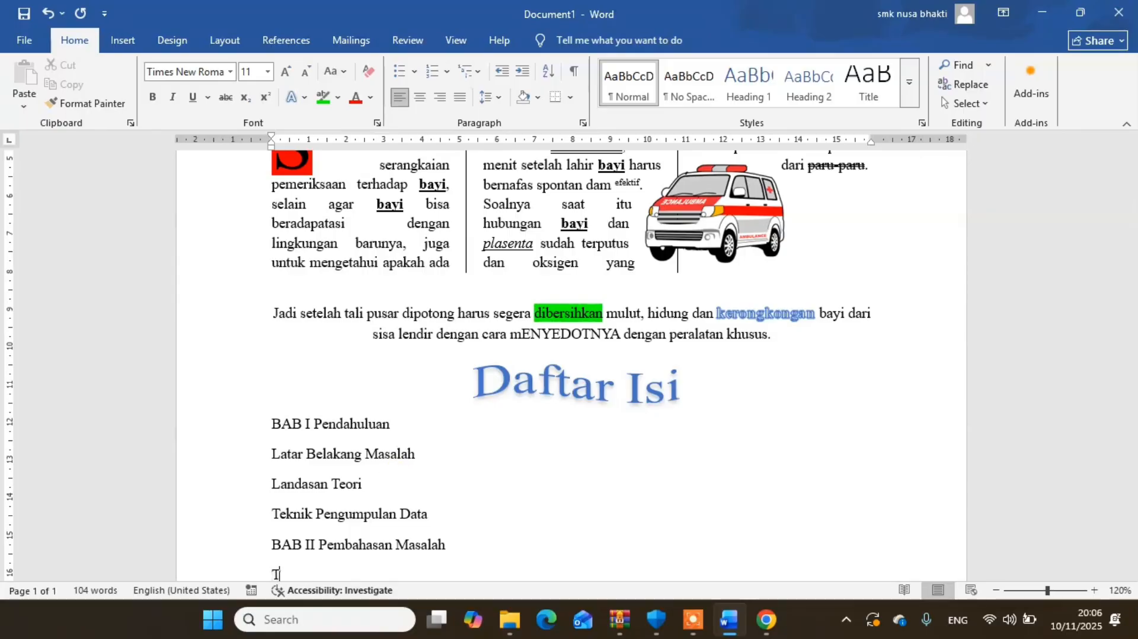
text(eknik P)
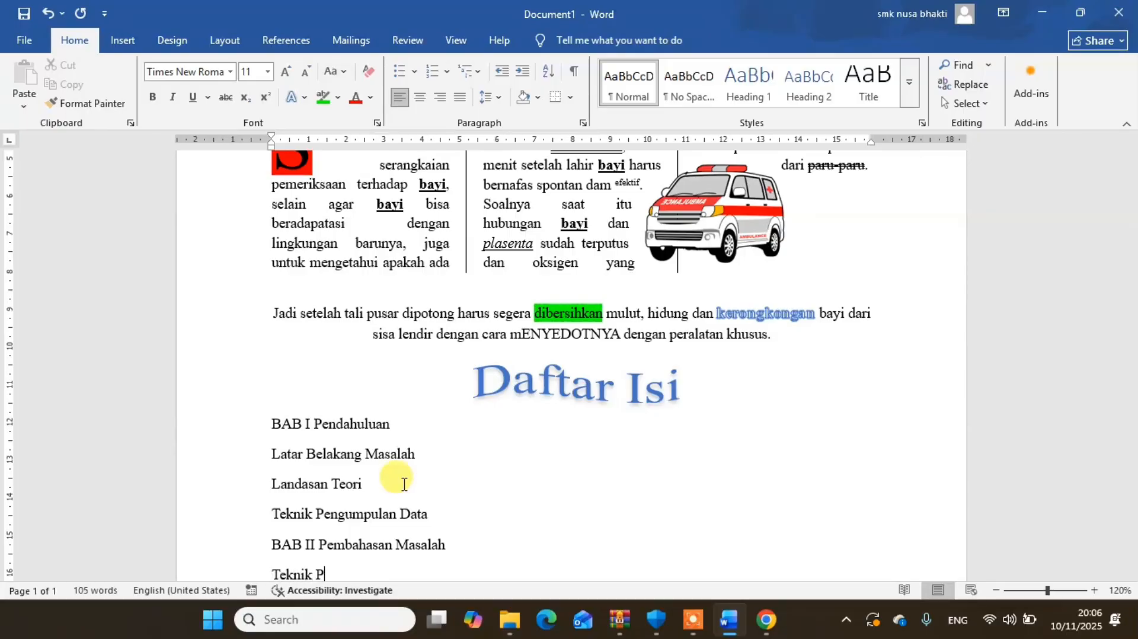
text(engelollan Keri)
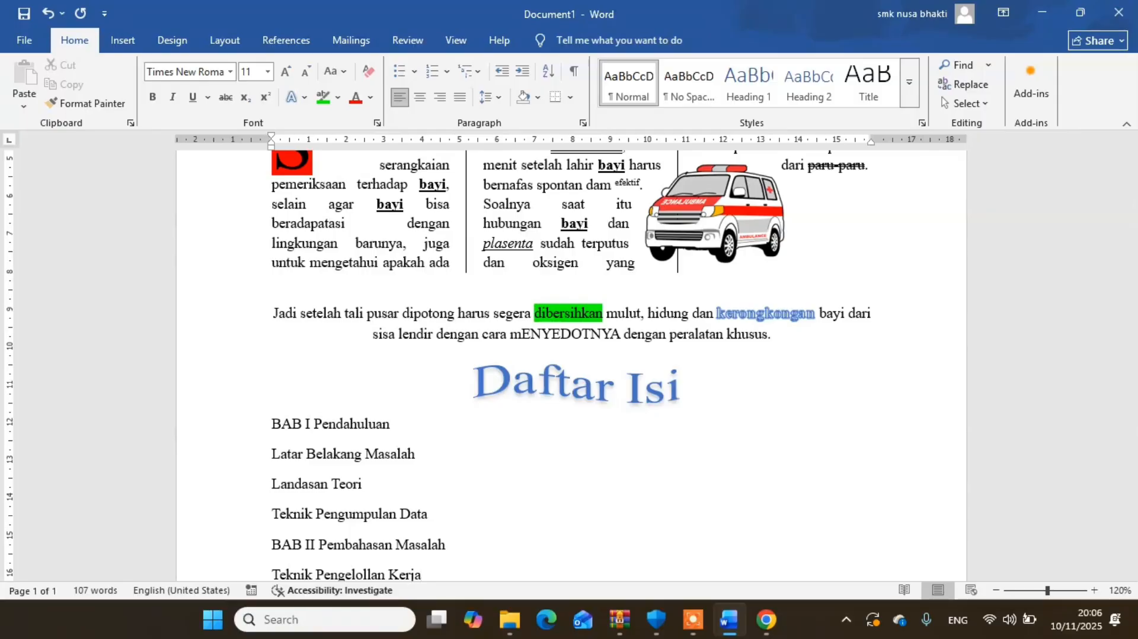
- Add the lines "Teknik Pengelollan Kerja", "Simpulan Kerja" and "Penanganan Kerja" as separate paragraphs below the BAB II line
key(Return)
text(Simp)
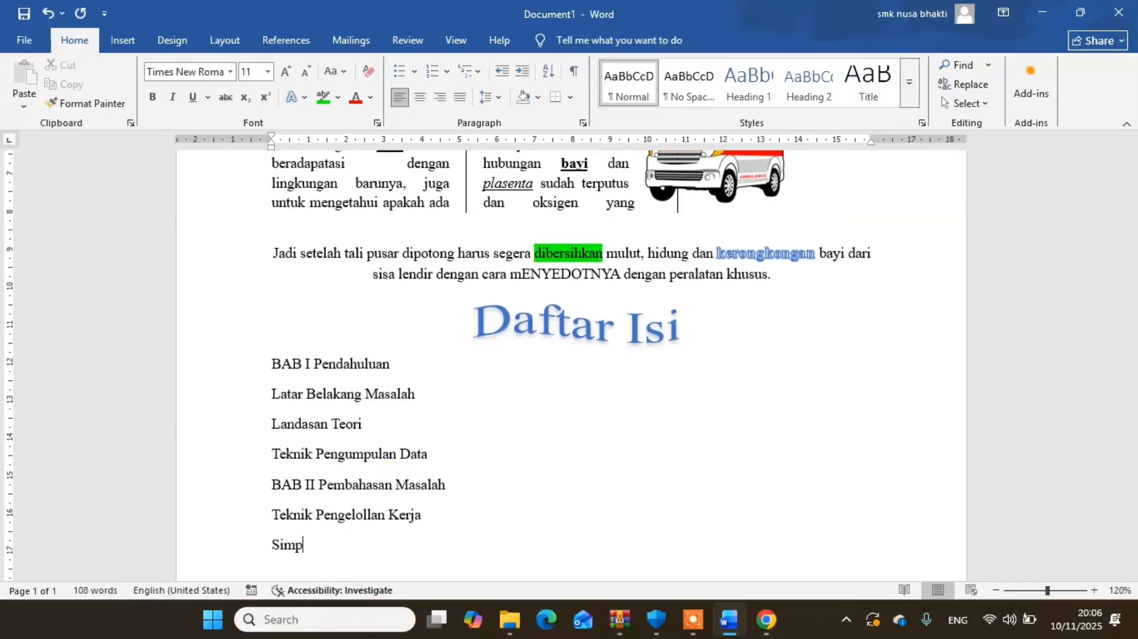
text(ulan Kerja)
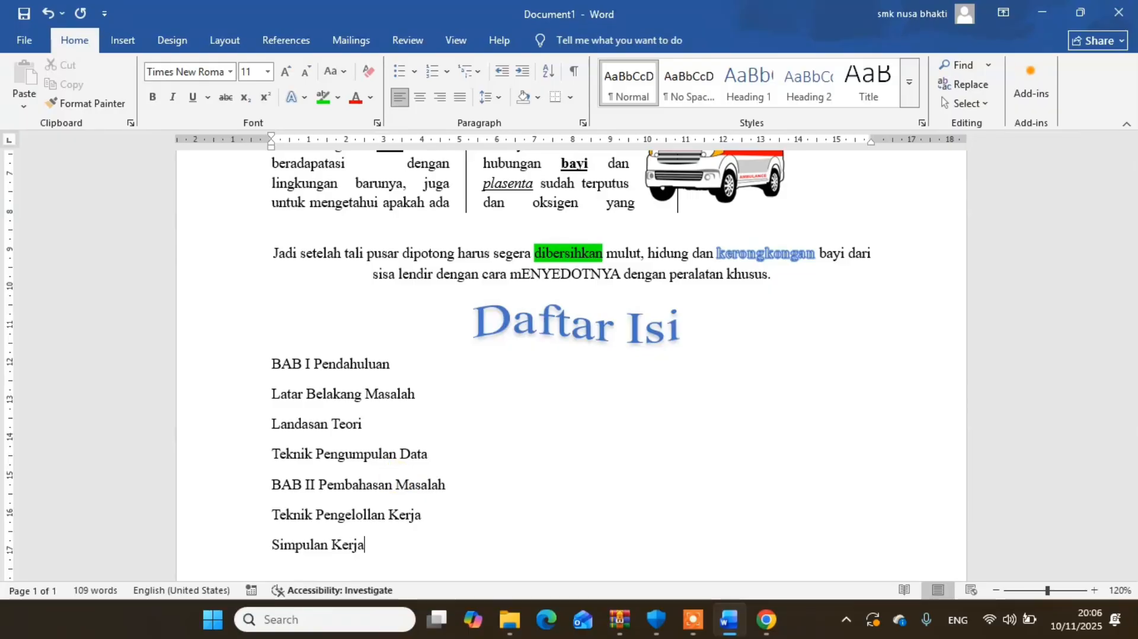
key(Return)
text(Penanganan )
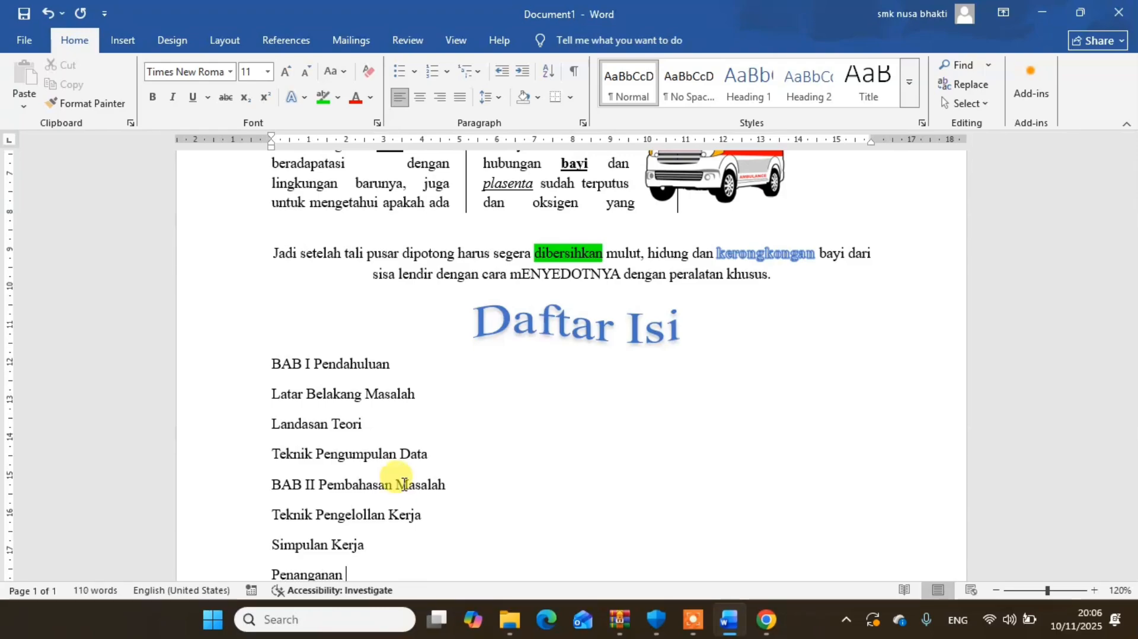
text(Kerja)
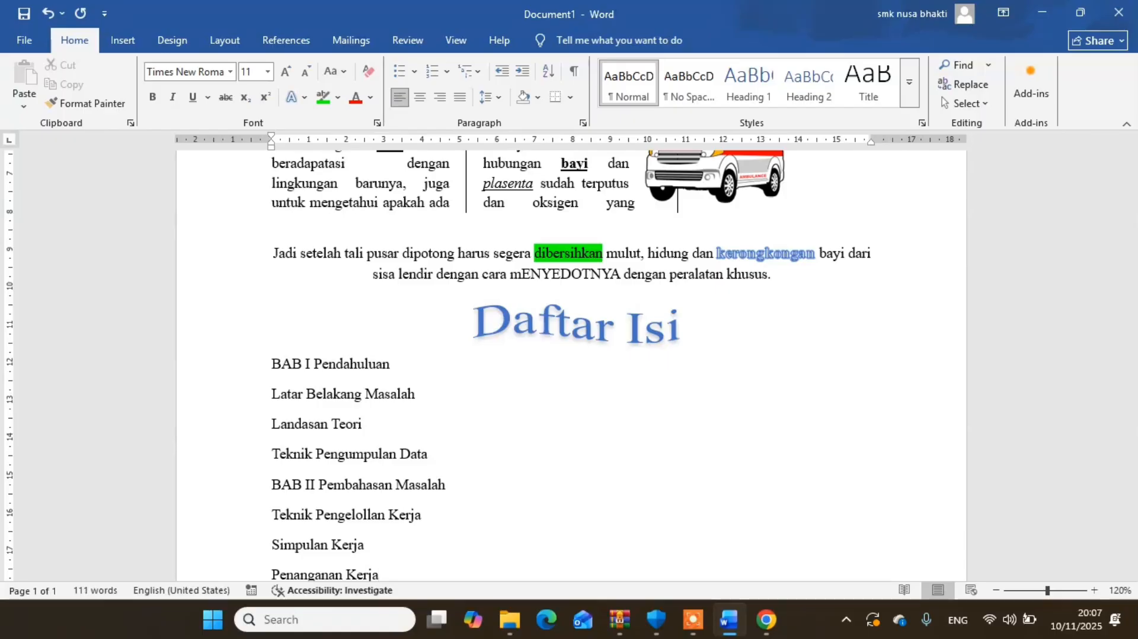
- Remove the space after paragraph from all contents lines, from "BAB I Pendahuluan" to "Penanganan Kerja"
drag(379, 574, 272, 514)
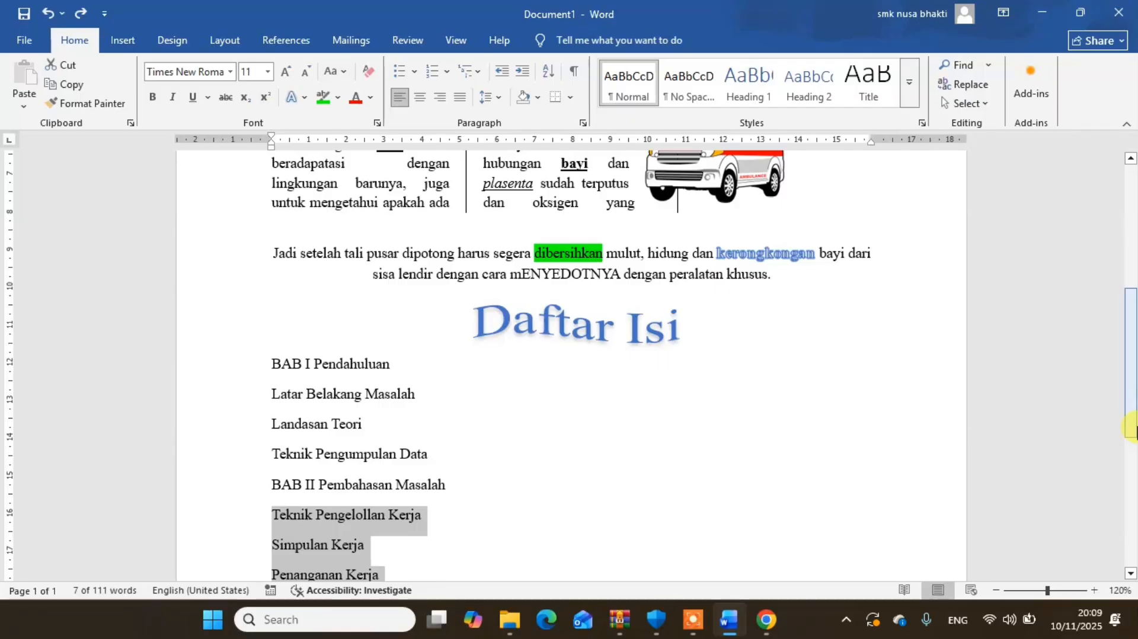
drag(1132, 425, 1132, 451)
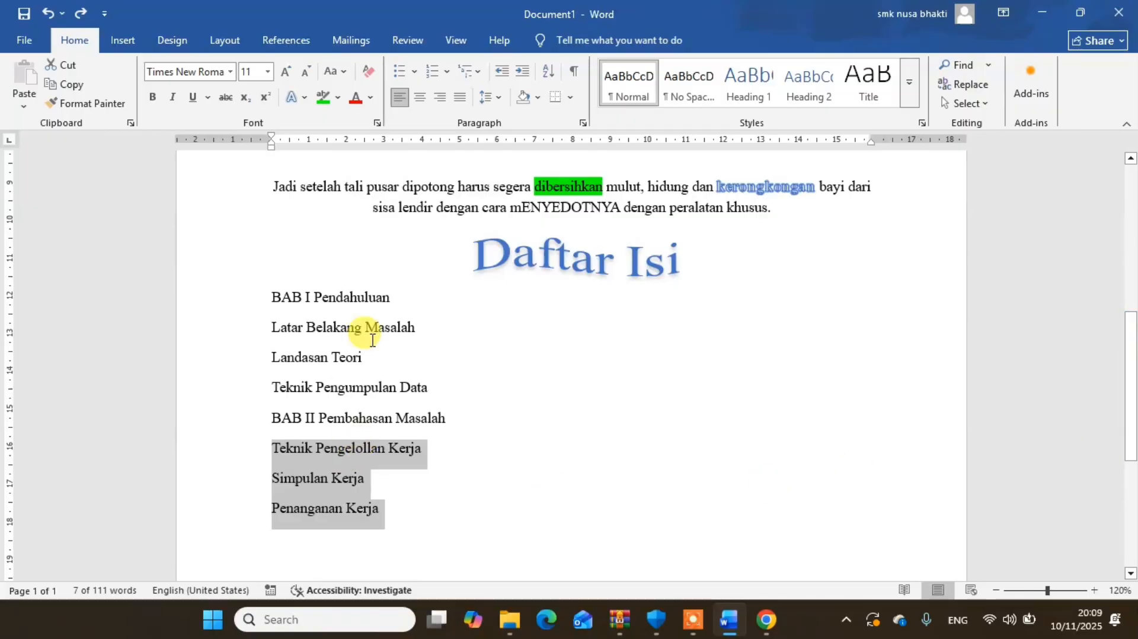
click(391, 326)
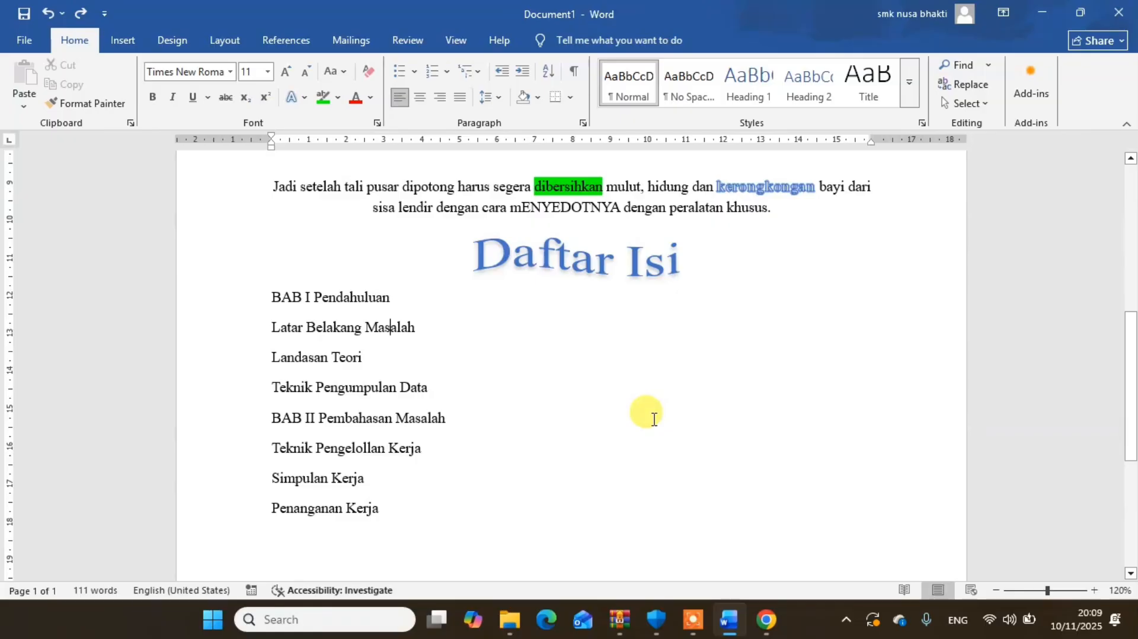
drag(1129, 381, 1132, 451)
mouse_move(1129, 384)
mouse_down()
mouse_move(1126, 363)
mouse_move(1120, 401)
mouse_up()
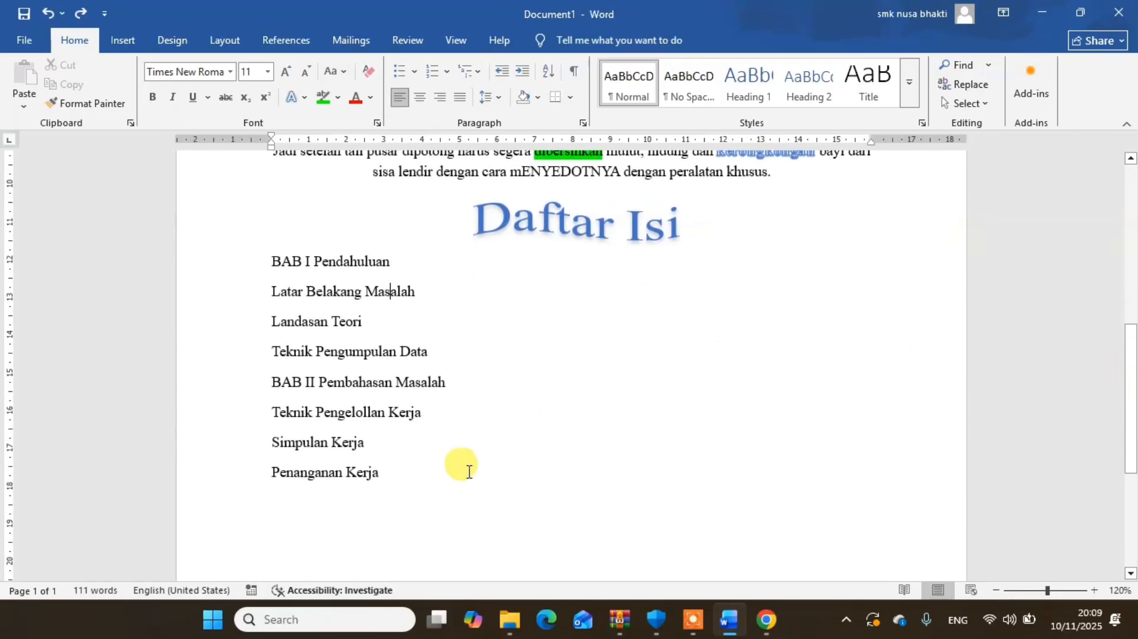
drag(384, 477, 262, 266)
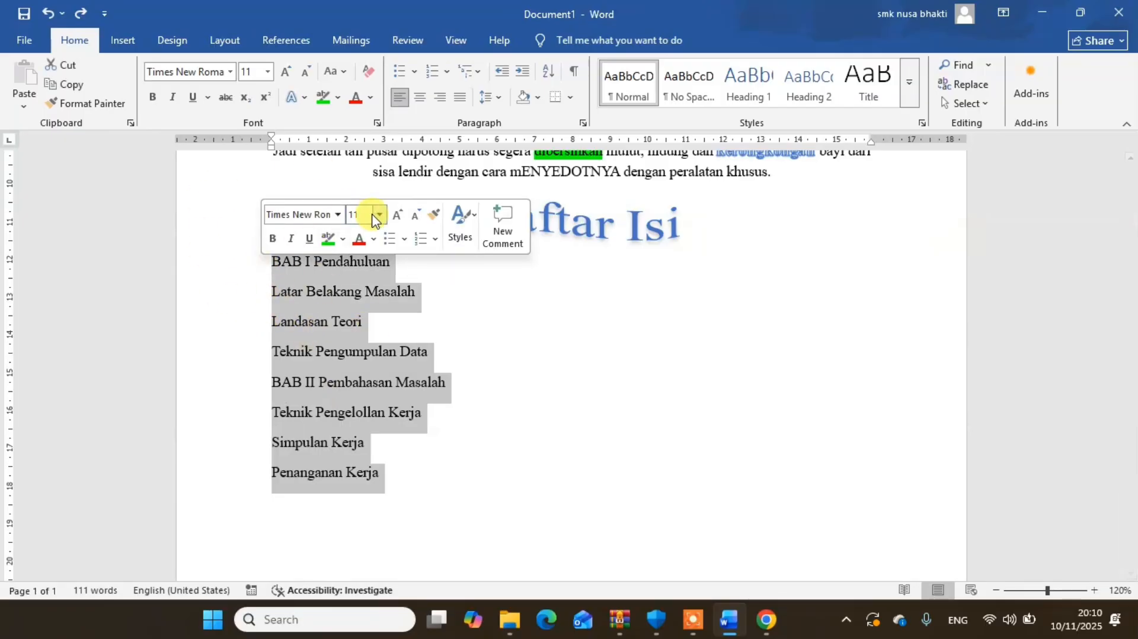
click(500, 100)
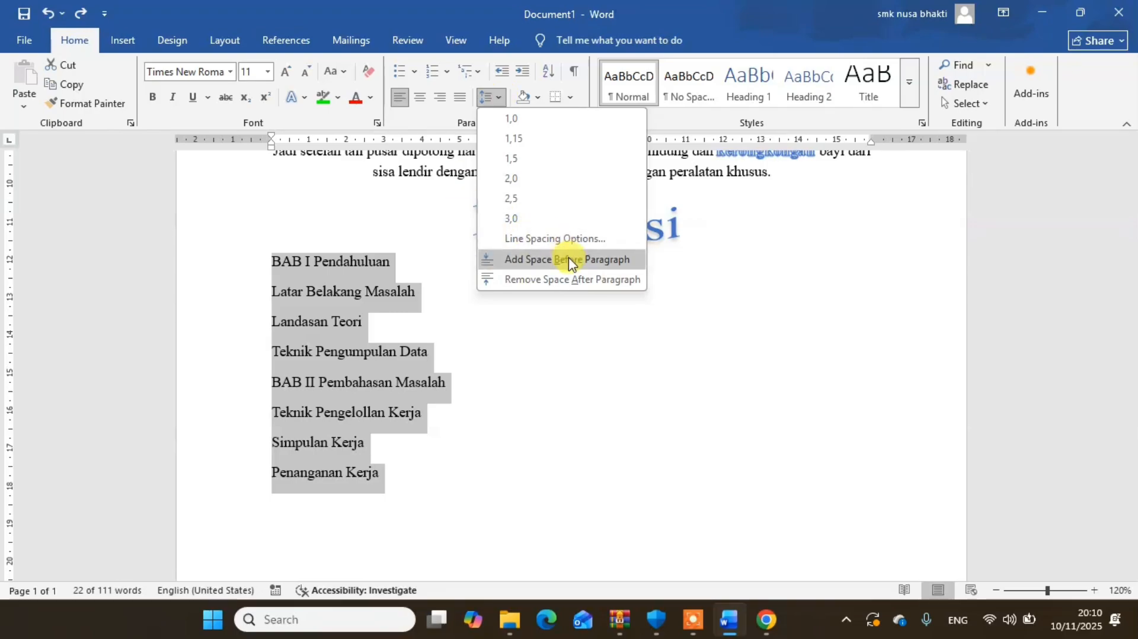
click(541, 281)
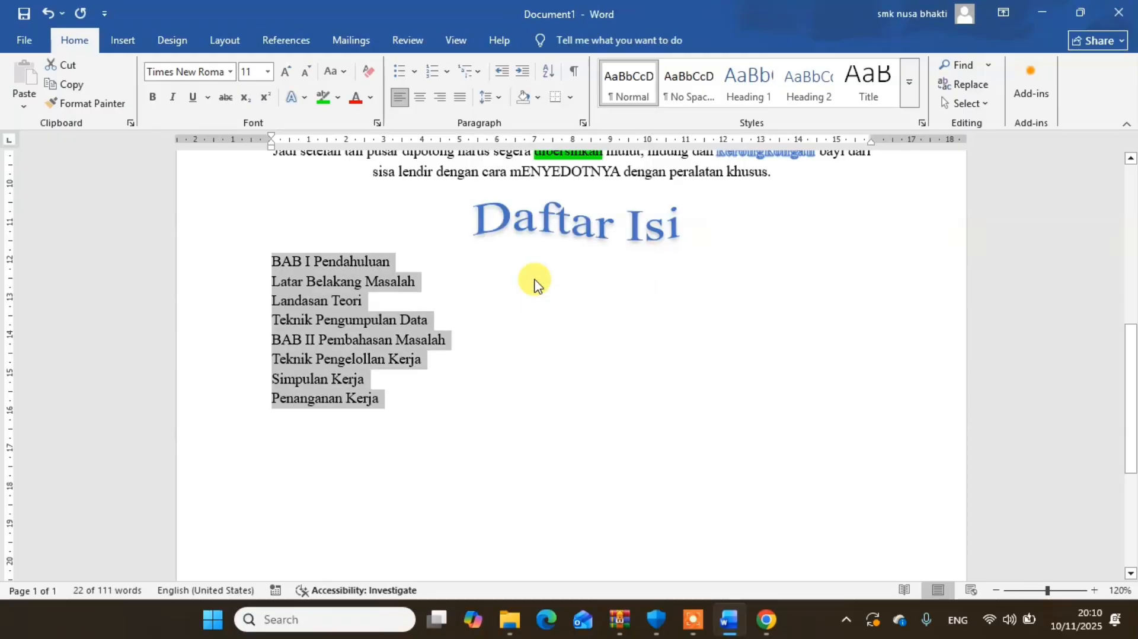
- Try adding space after paragraph to the selected contents lines and remove it again
click(489, 99)
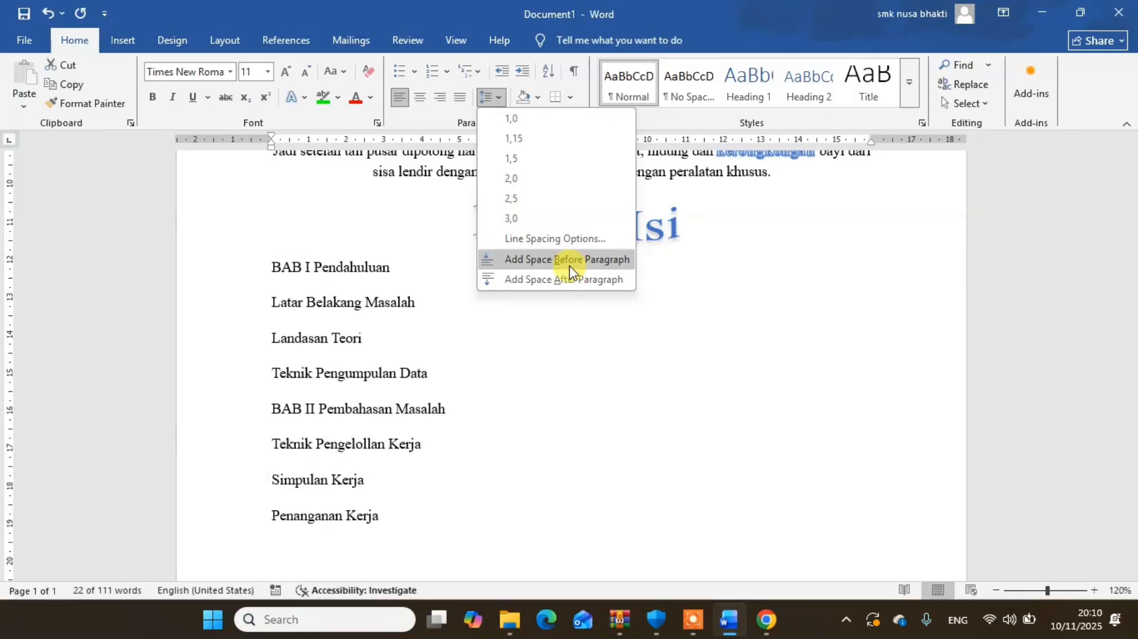
click(524, 282)
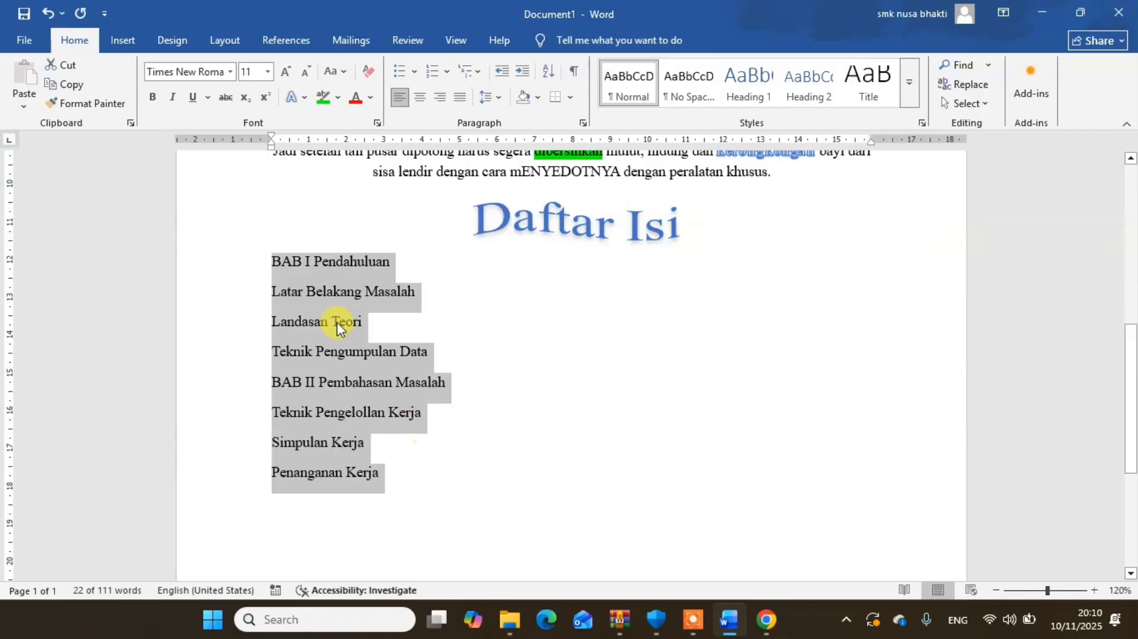
click(490, 100)
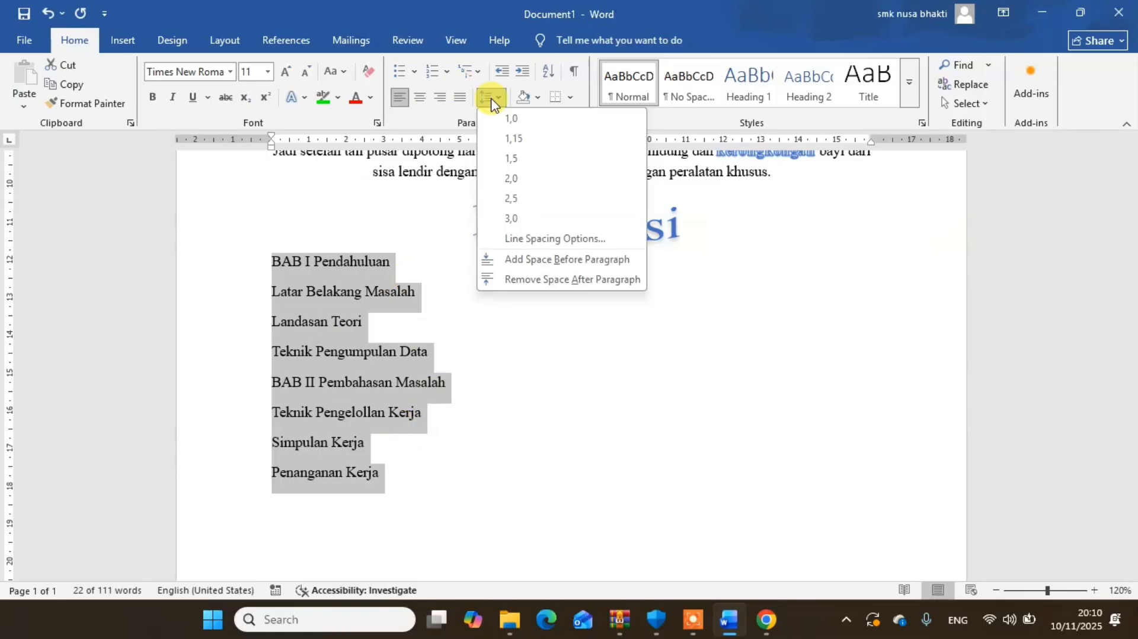
click(536, 282)
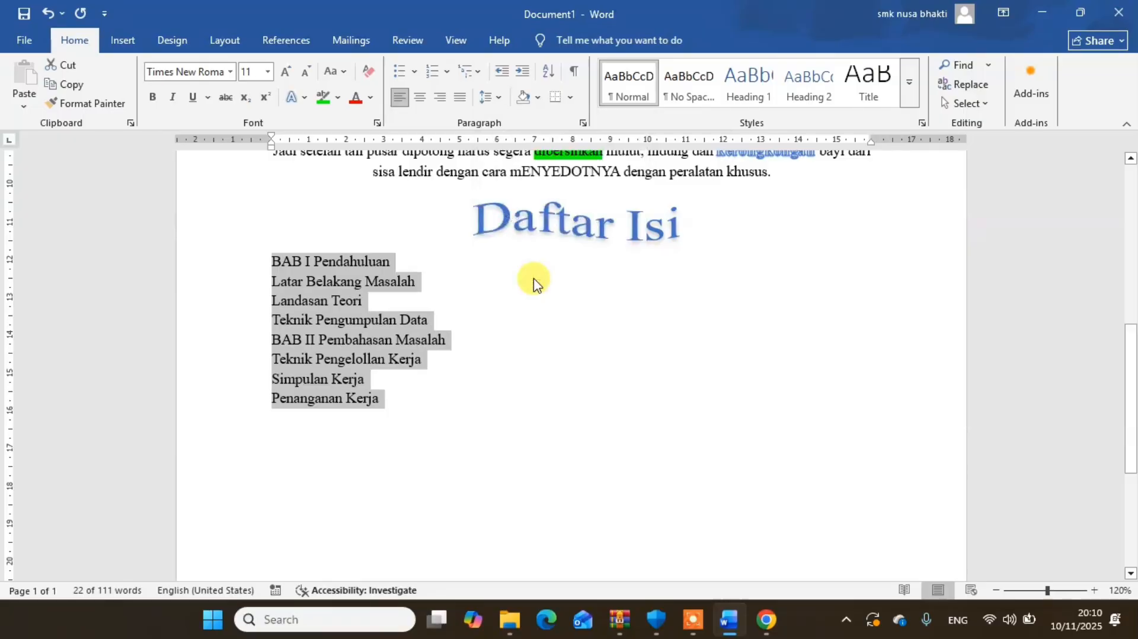
- Set the line spacing of the selected contents lines to 1,5
click(490, 98)
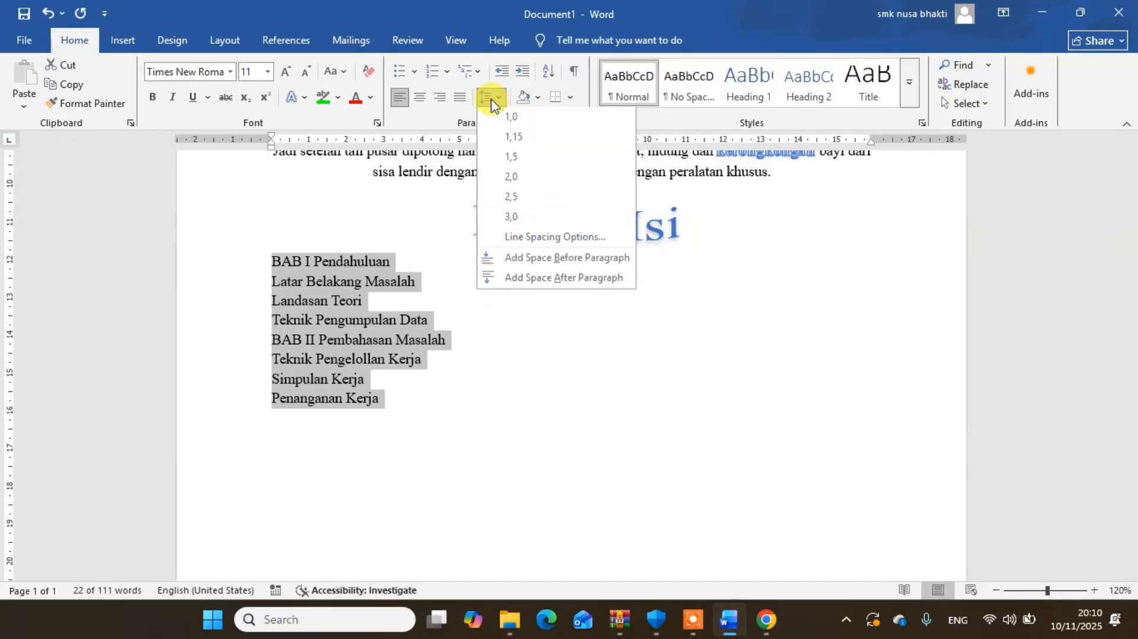
click(514, 158)
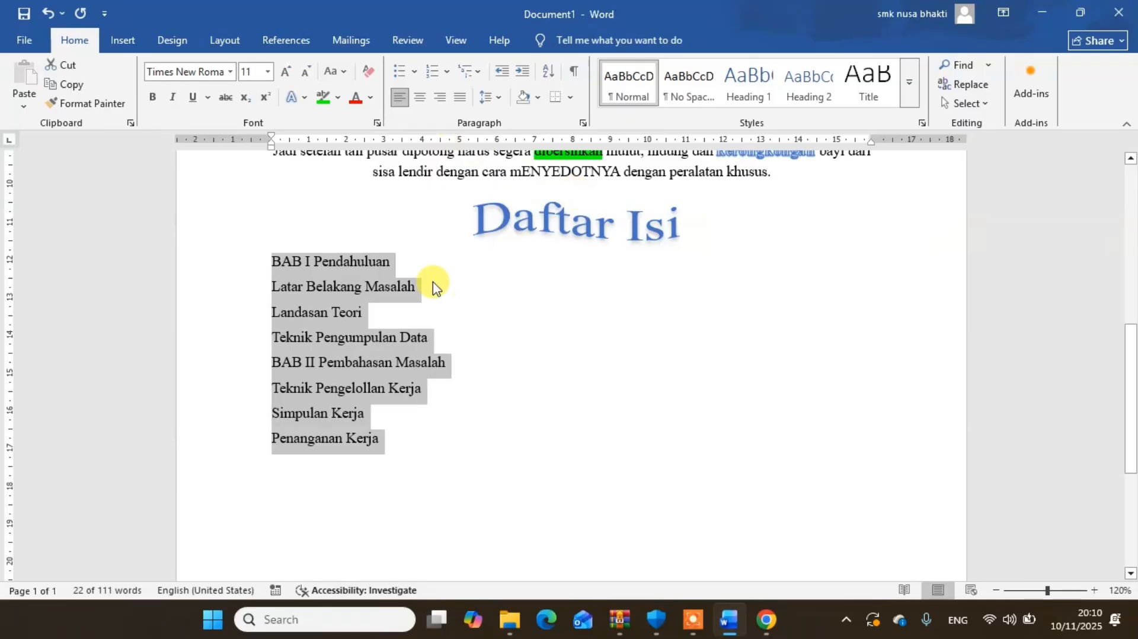
- Make the chapter lines "BAB I Pendahuluan" and "BAB II Pembahasan Masalah" bold
click(400, 262)
drag(398, 263, 266, 255)
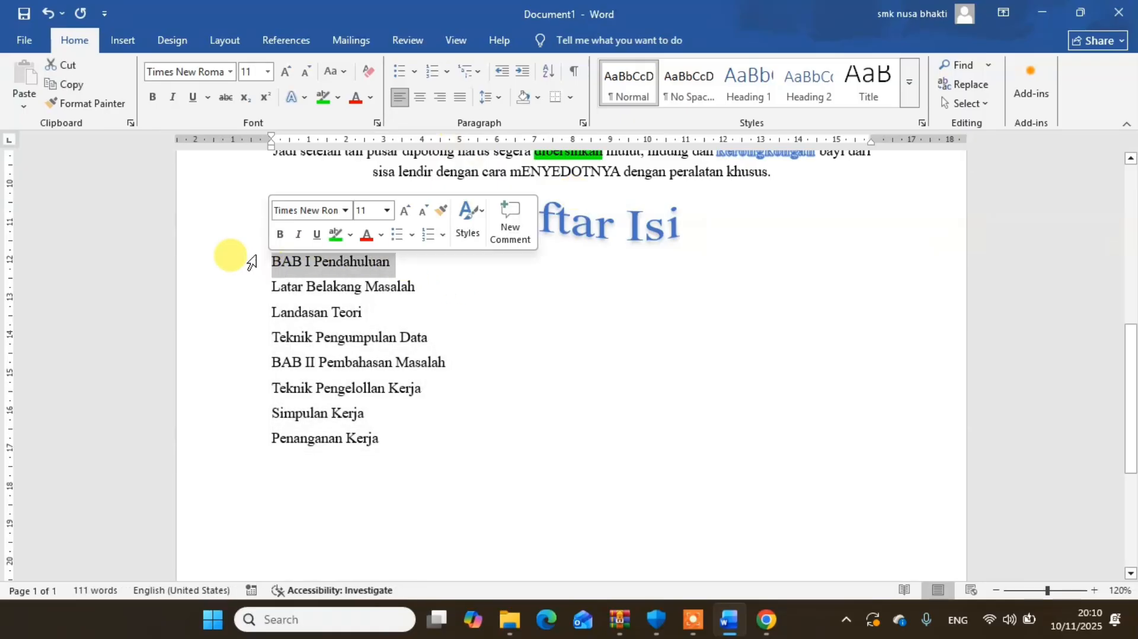
click(153, 97)
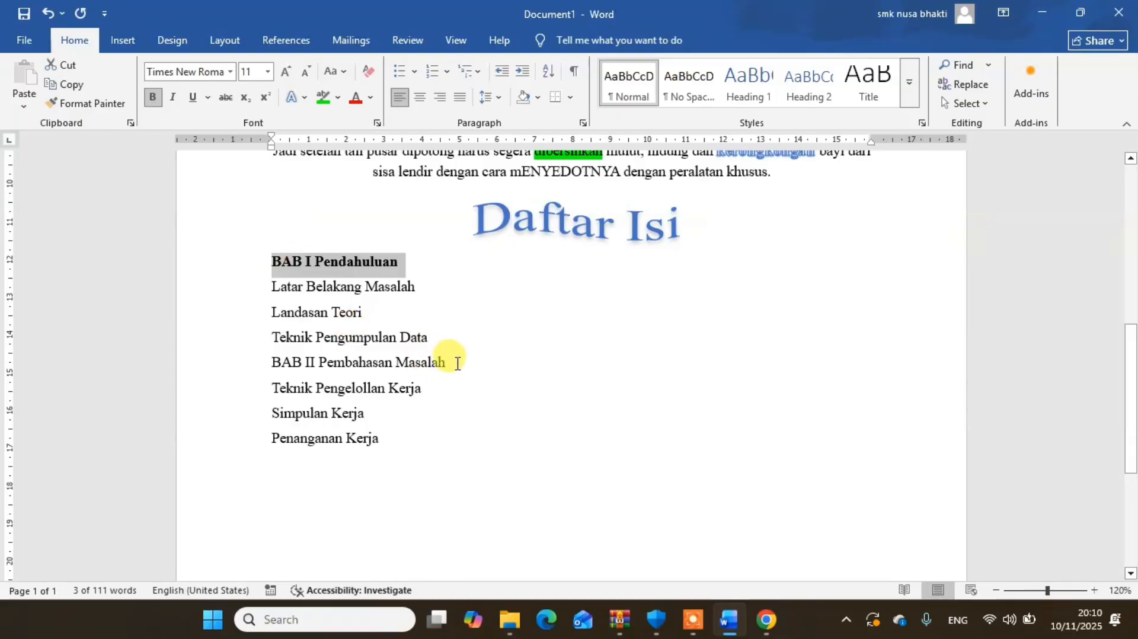
drag(458, 363, 271, 363)
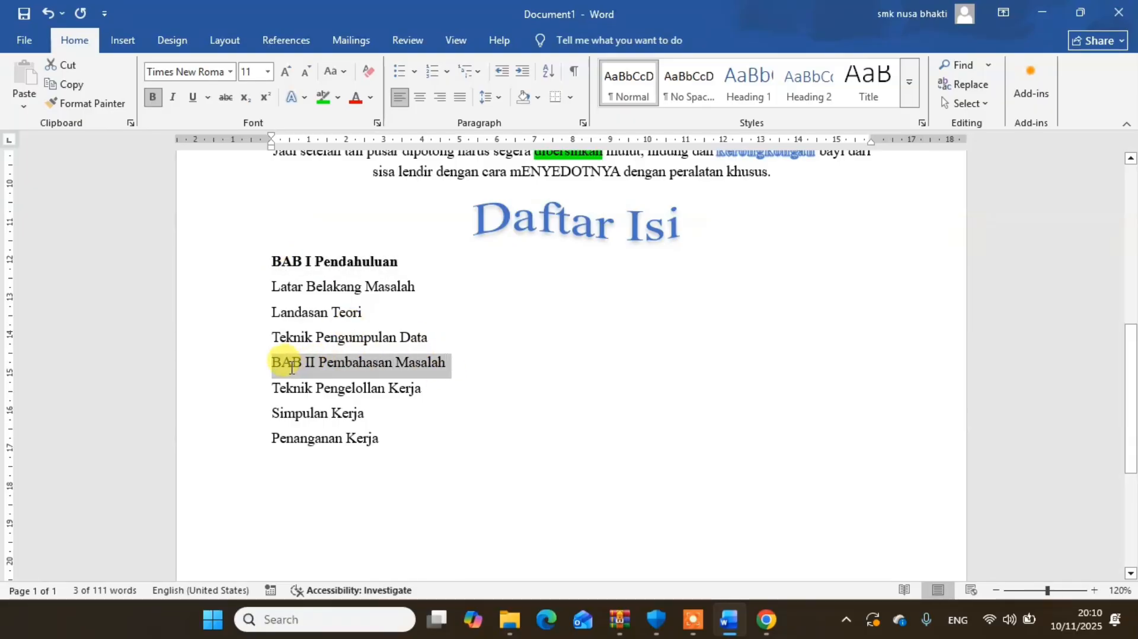
click(154, 99)
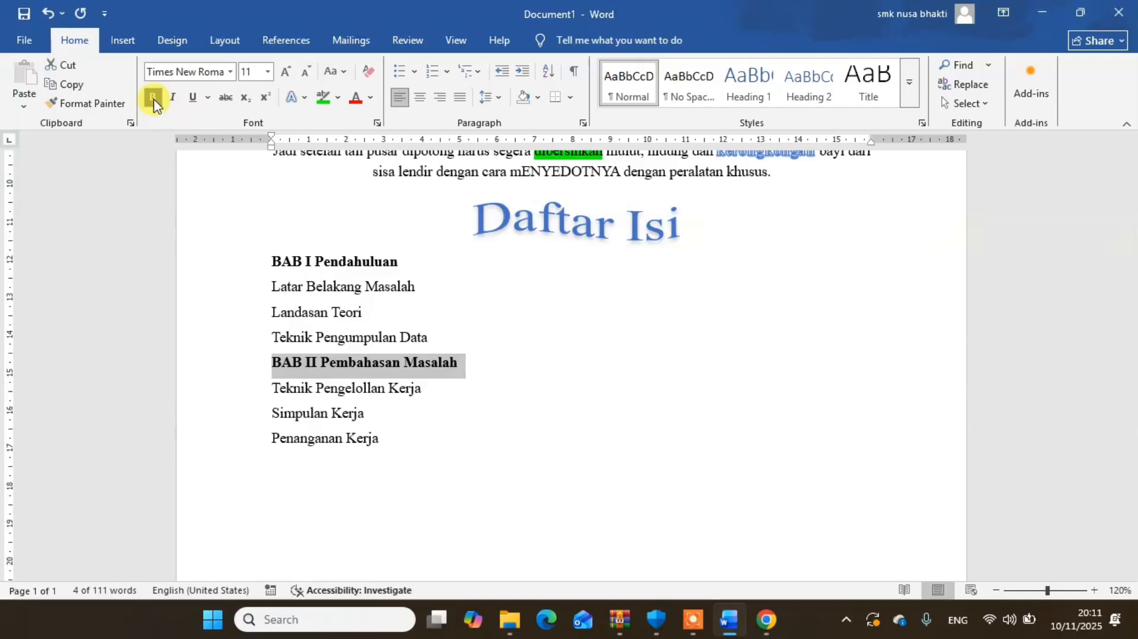
- Apply a., b., c. numbering to the three lines from "Latar Belakang Masalah" to "Teknik Pengumpulan Data"
click(437, 337)
drag(436, 337, 283, 290)
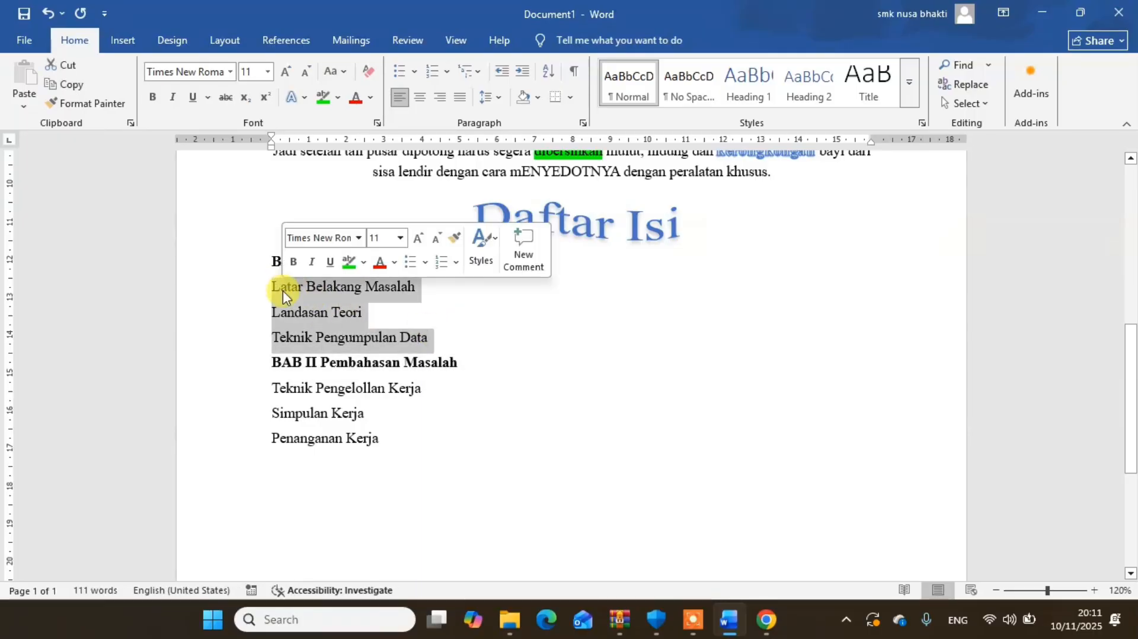
click(449, 74)
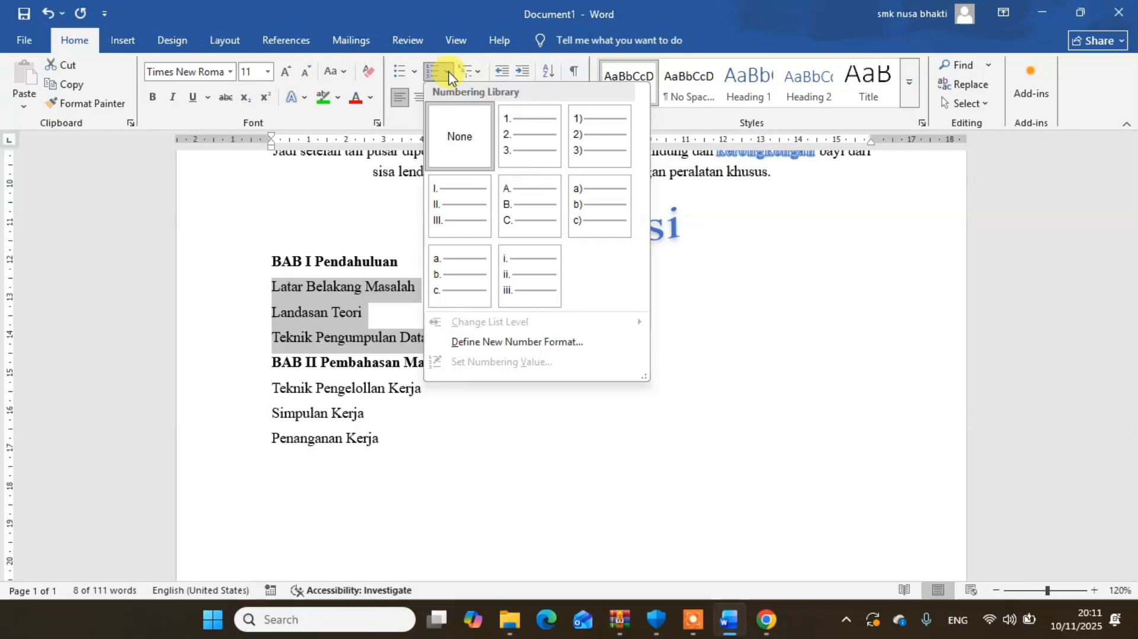
click(459, 280)
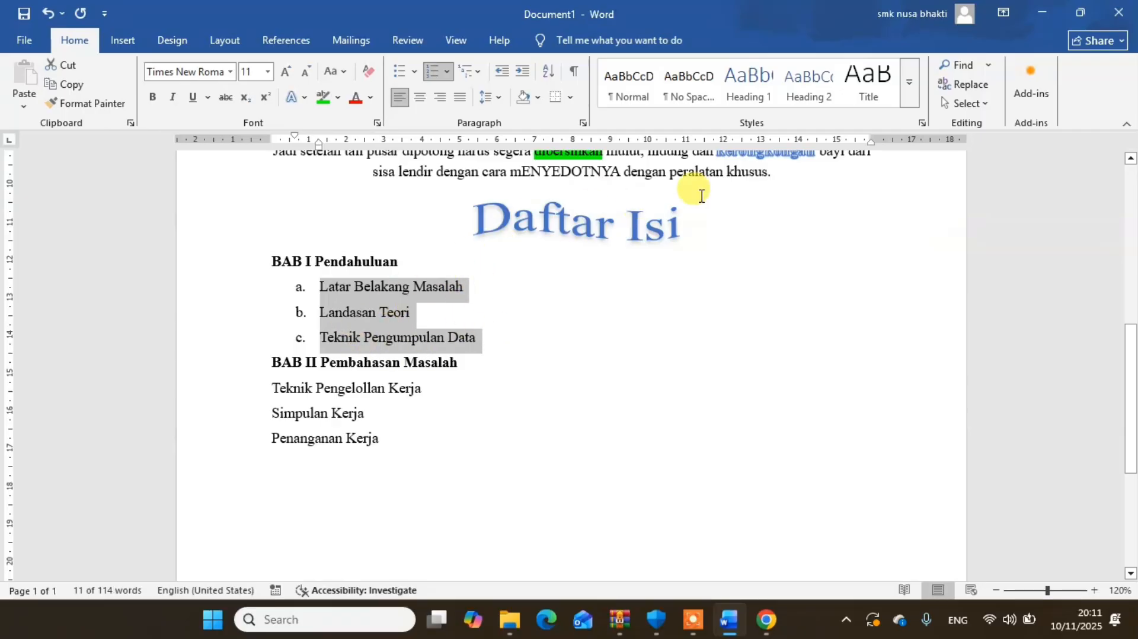
- Give the 13,5 cm left tab stop of the three lettered lines the dashed leader style 3
double_click(780, 143)
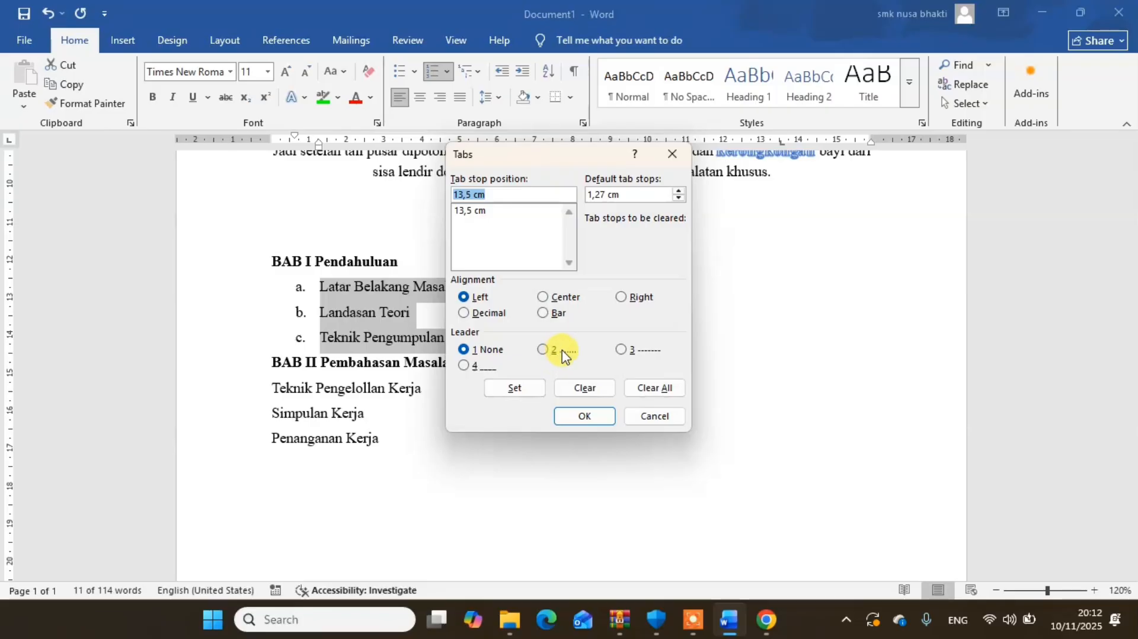
click(625, 354)
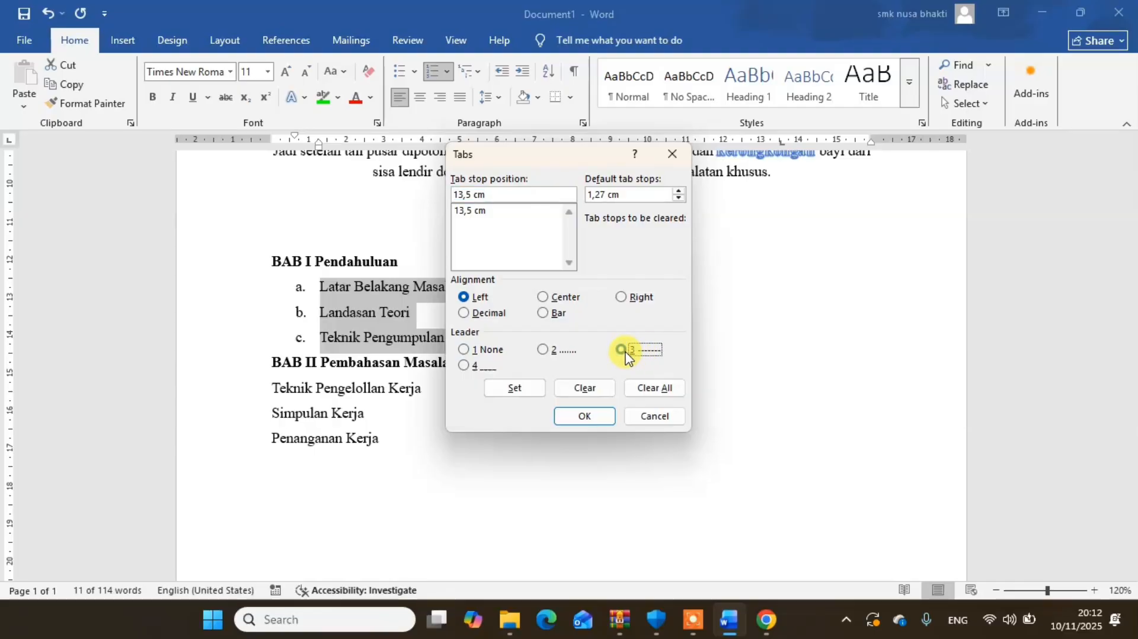
click(511, 396)
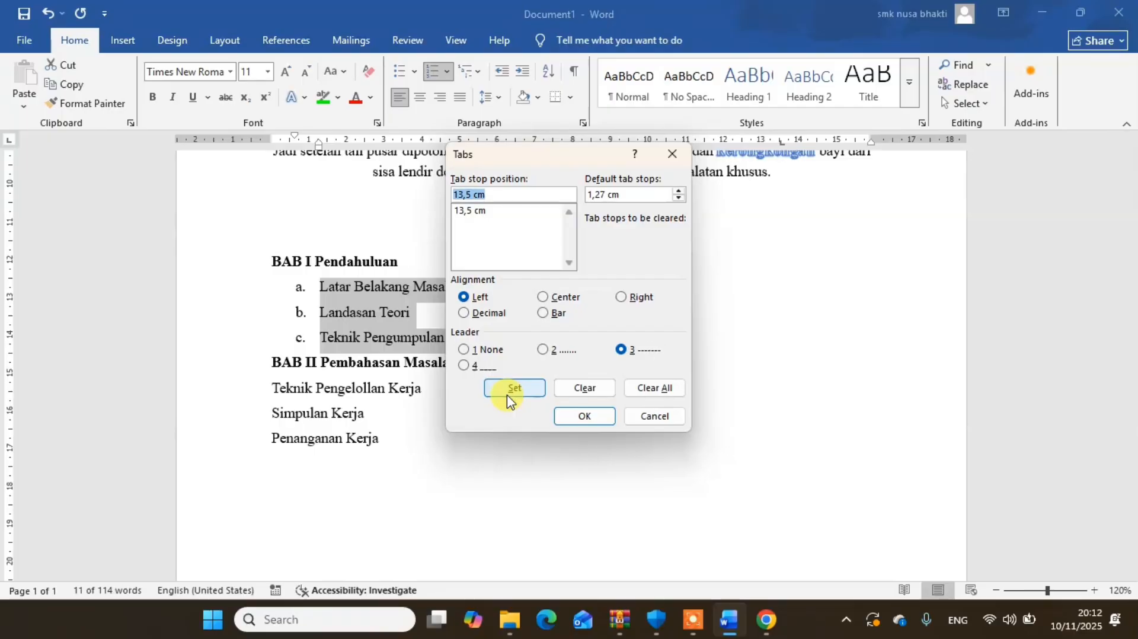
click(585, 417)
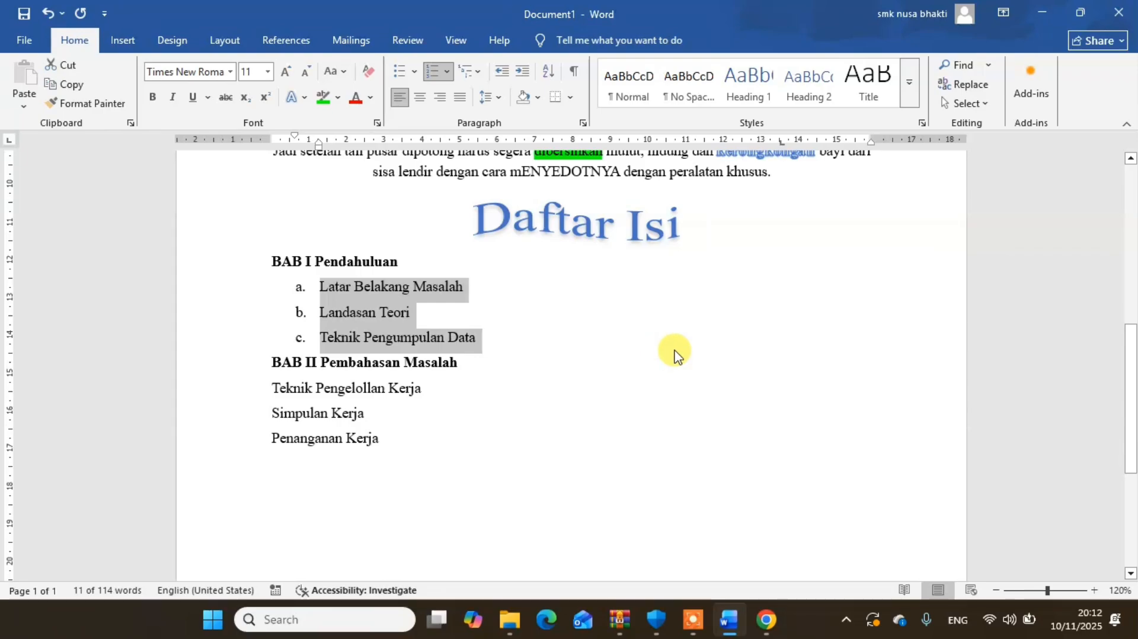
- Insert a dashed tab leader after "Latar Belakang Masalah", "Landasan Teori" and "Teknik Pengumpulan Data"
click(472, 299)
text(------------------------------------------------------------------)
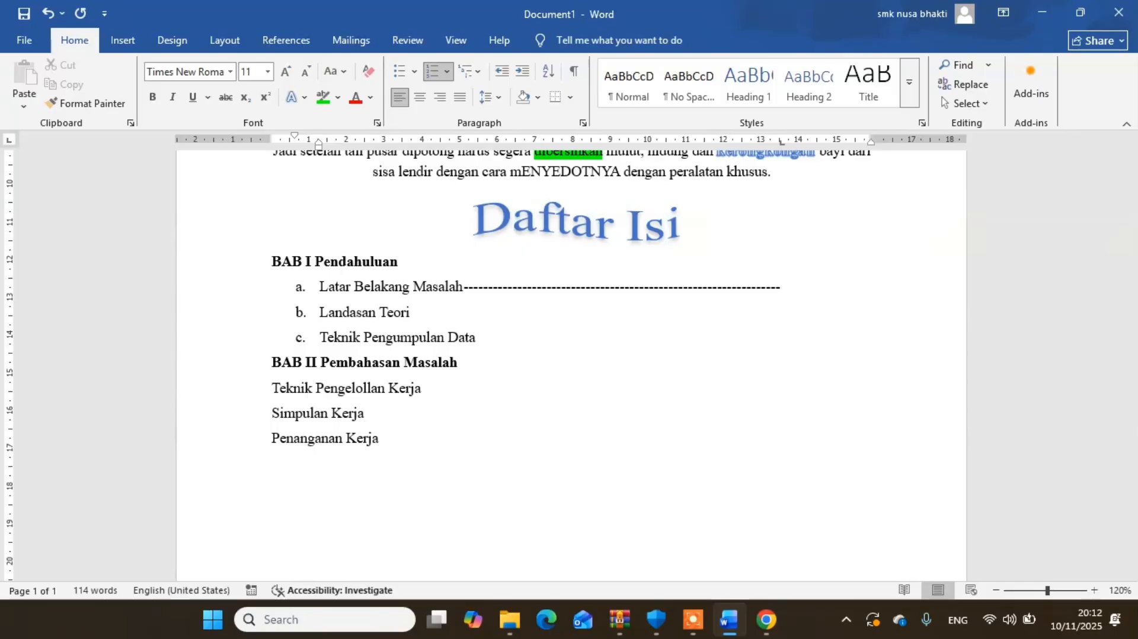
click(432, 315)
key(Tab)
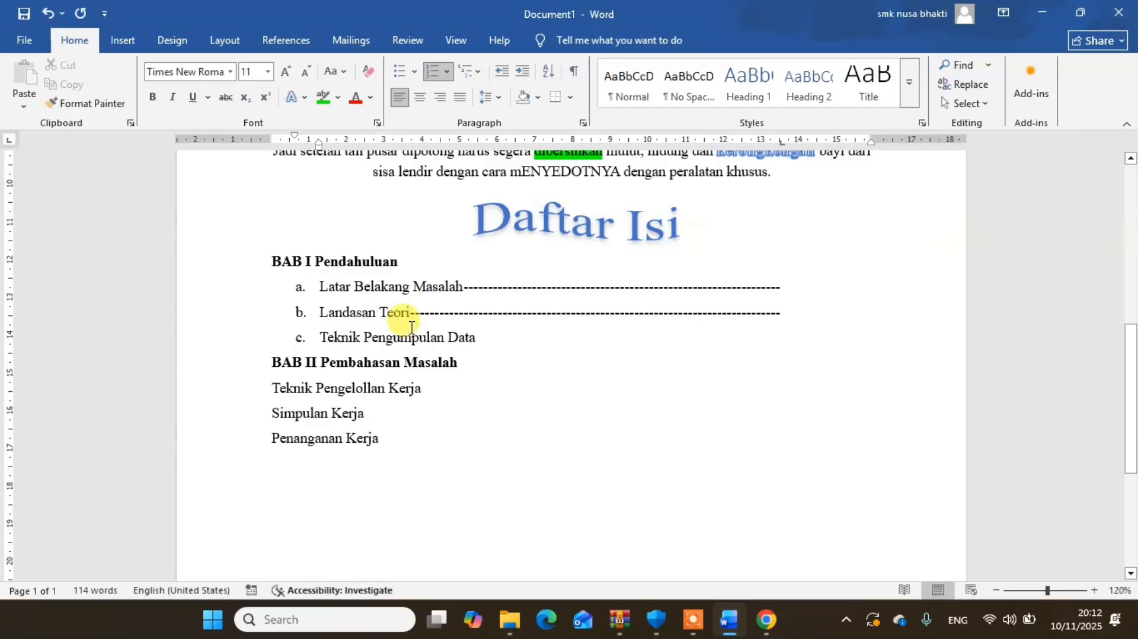
click(485, 342)
key(Tab)
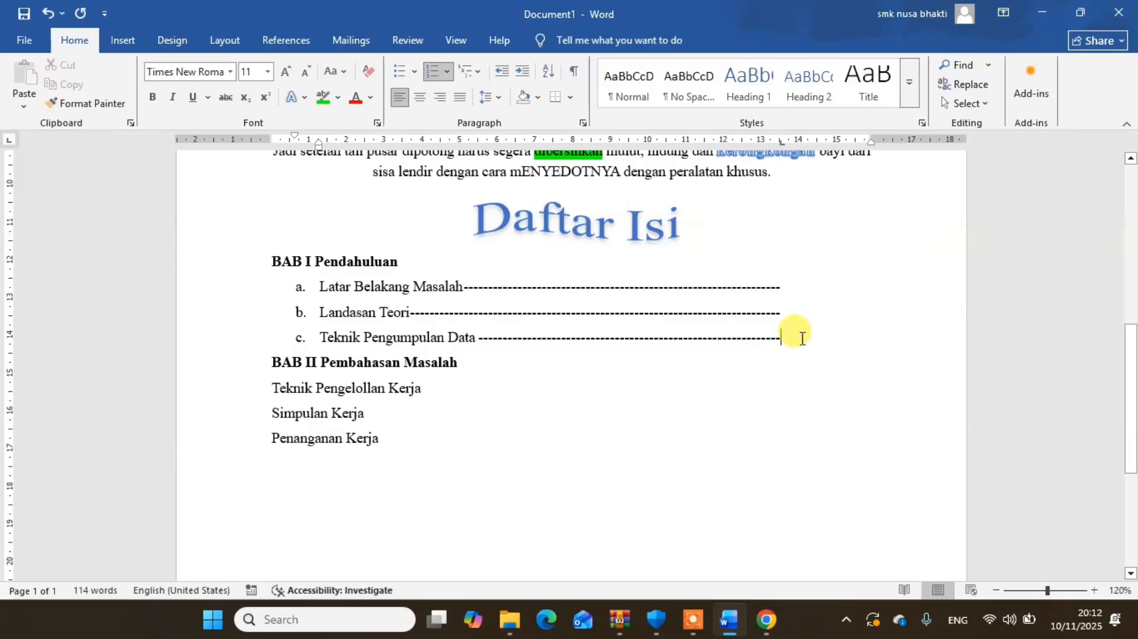
- Add a left tab stop at about 14,5 cm to the three lettered lines and enter page numbers 23, 26 and 30 there
drag(781, 338, 413, 287)
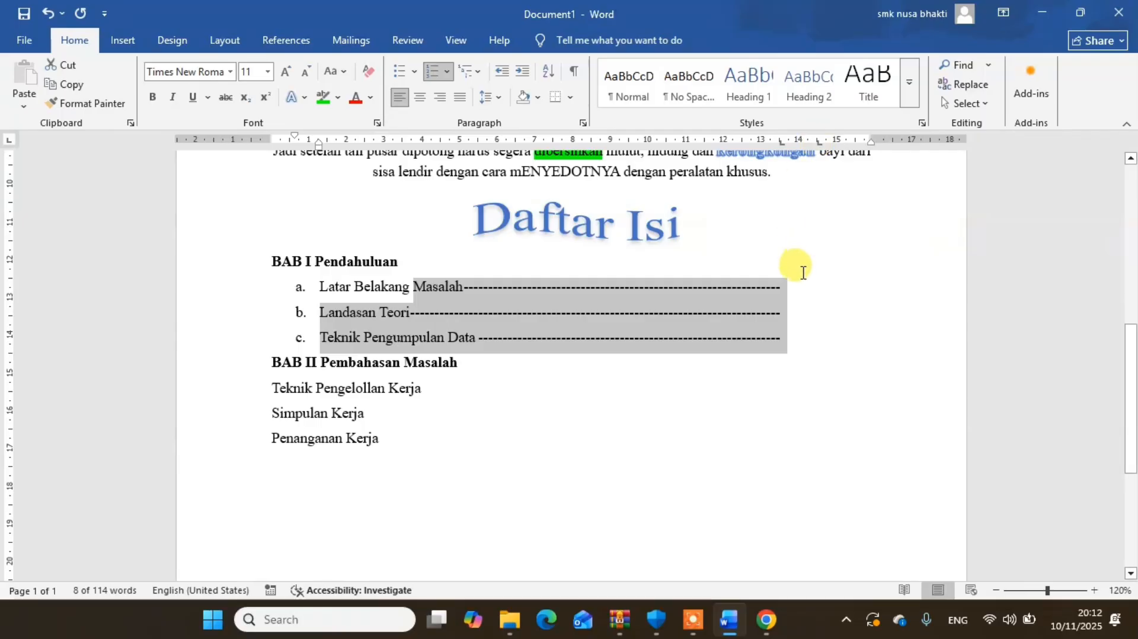
click(792, 290)
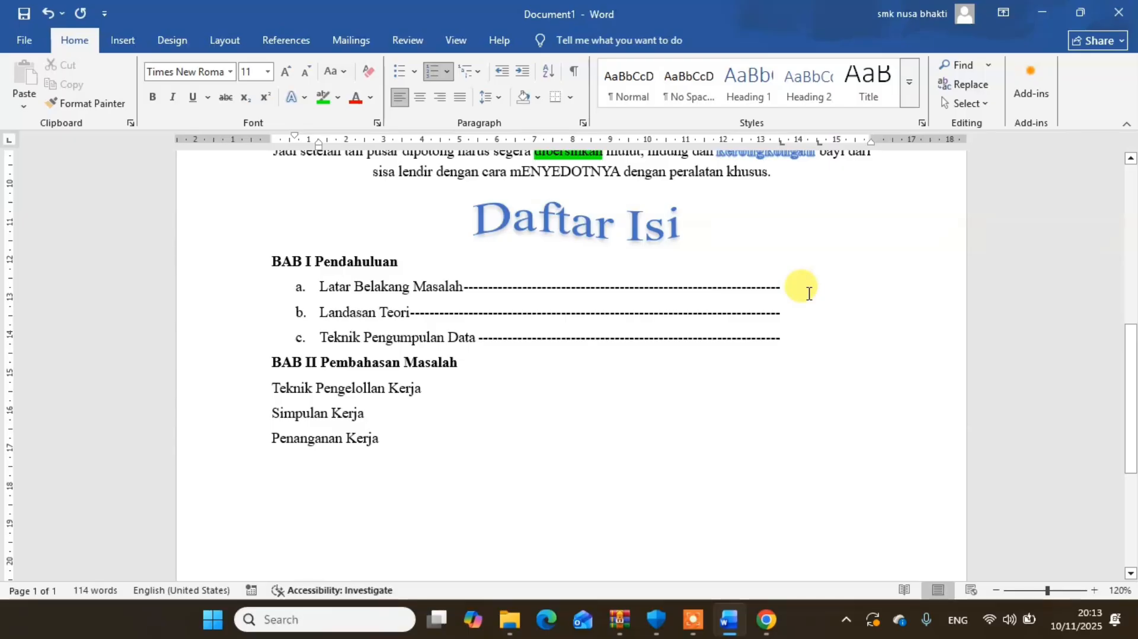
text(23)
click(816, 313)
key(Tab)
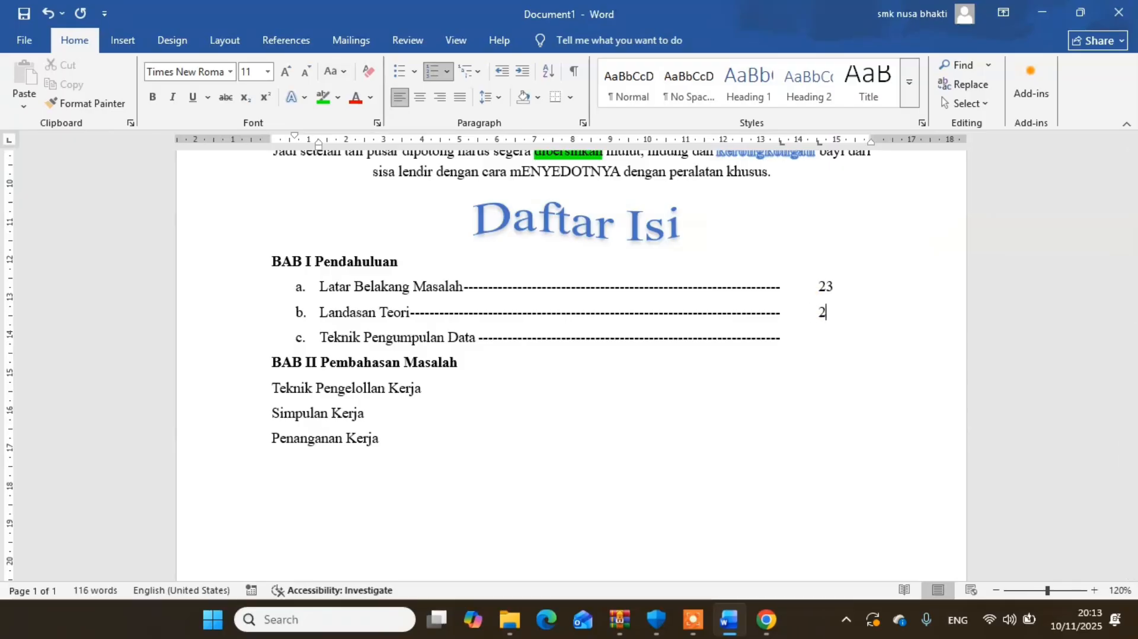
click(807, 336)
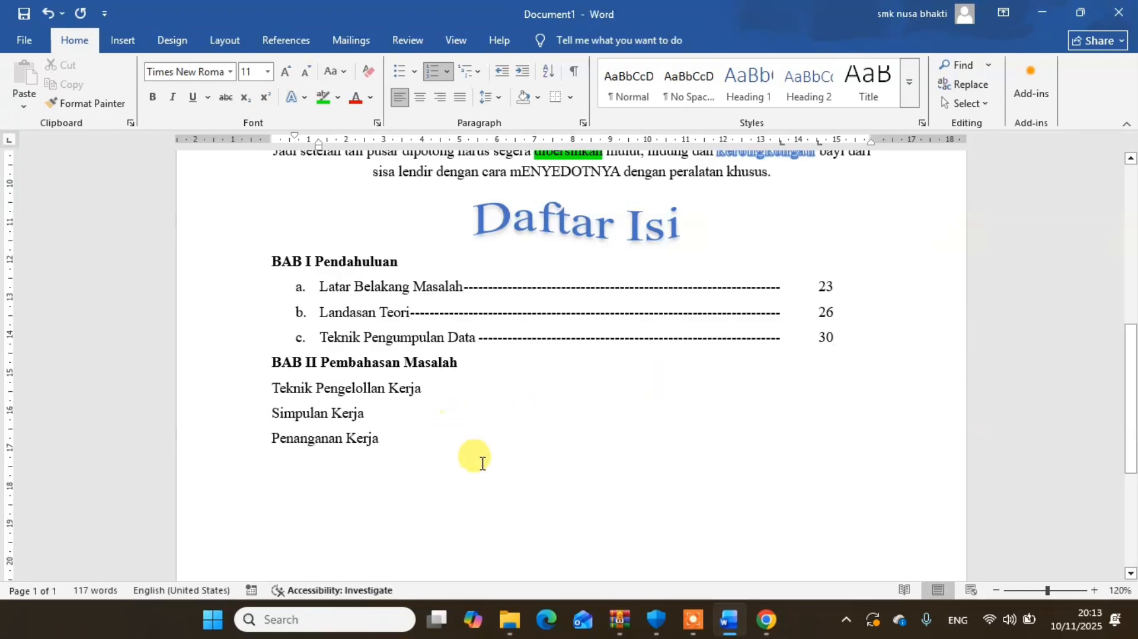
- Switch to Chrome and search Google Images for "icon save png"
click(414, 444)
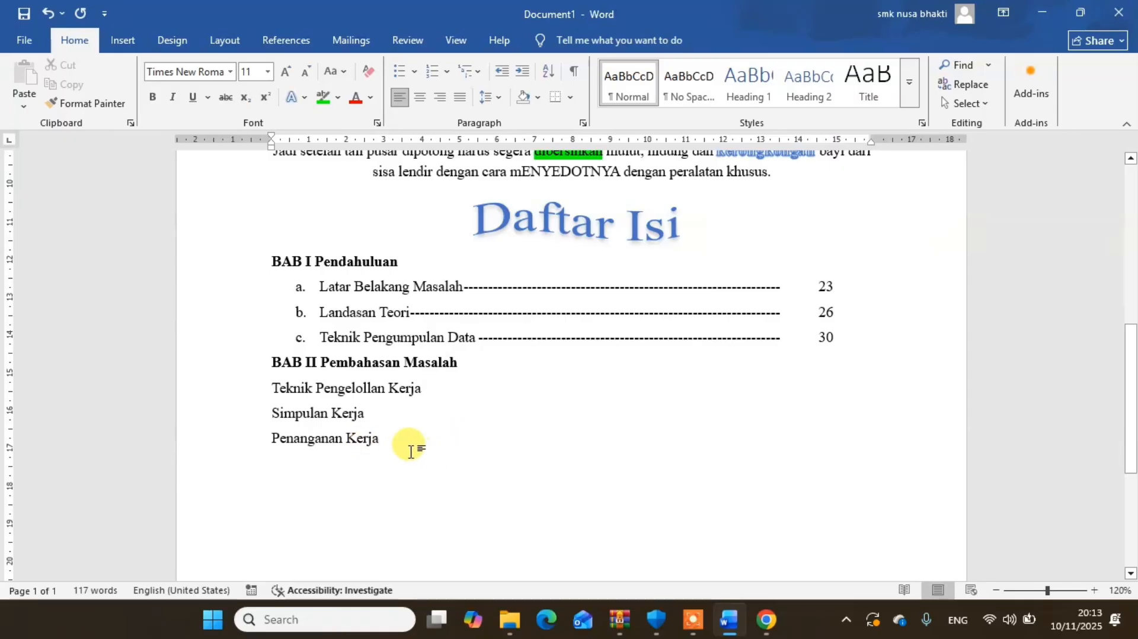
drag(386, 438, 276, 394)
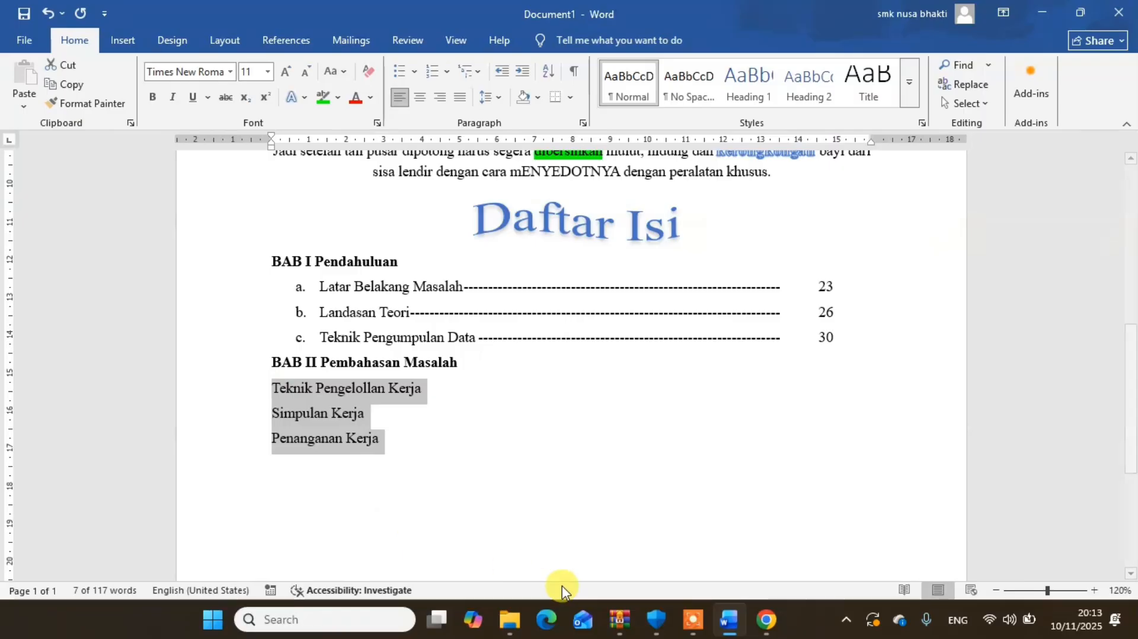
click(768, 619)
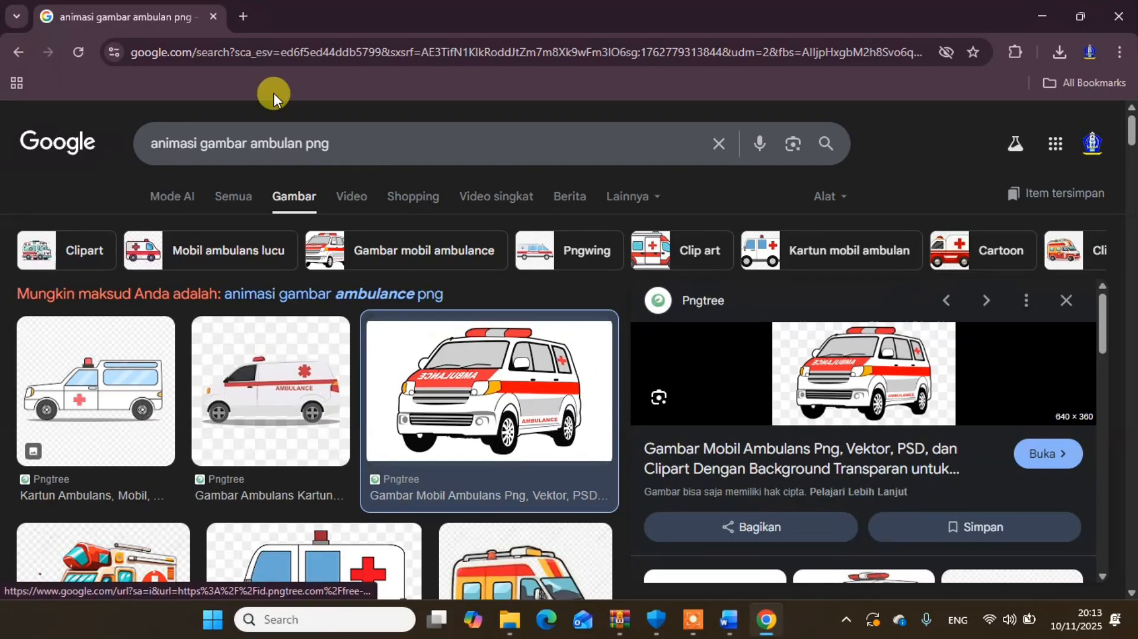
drag(304, 141, 137, 138)
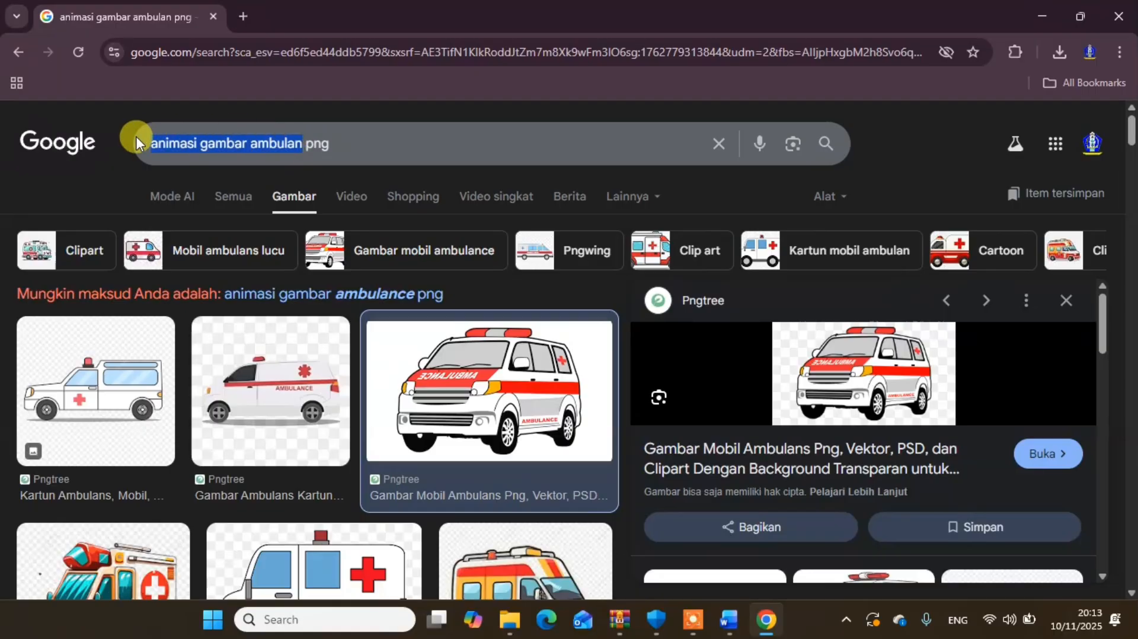
text(icon save)
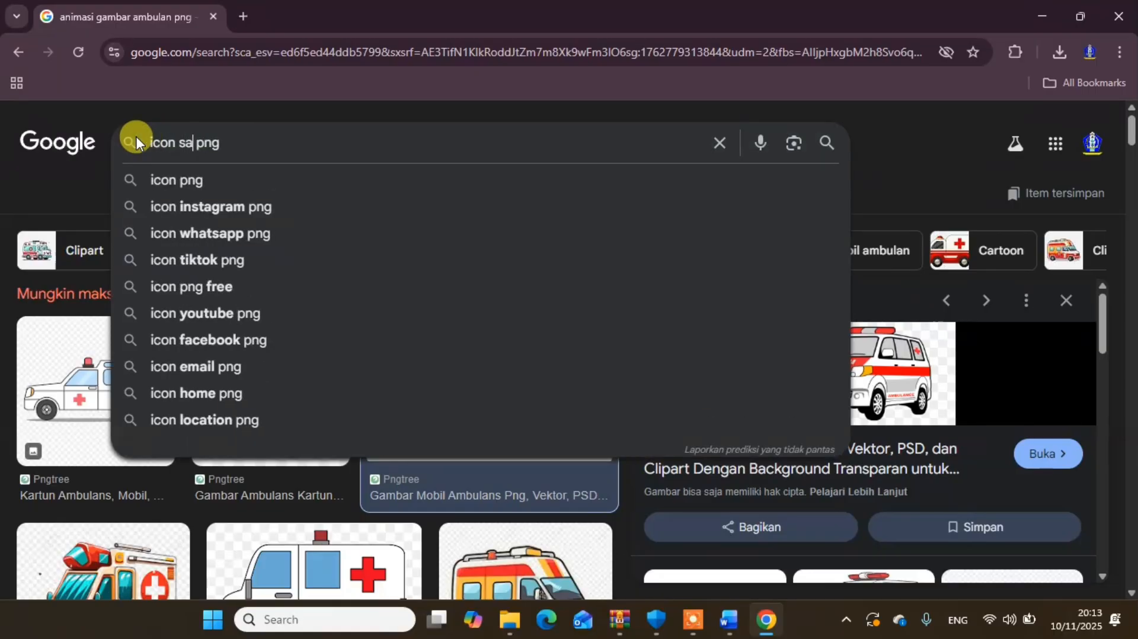
key(Return)
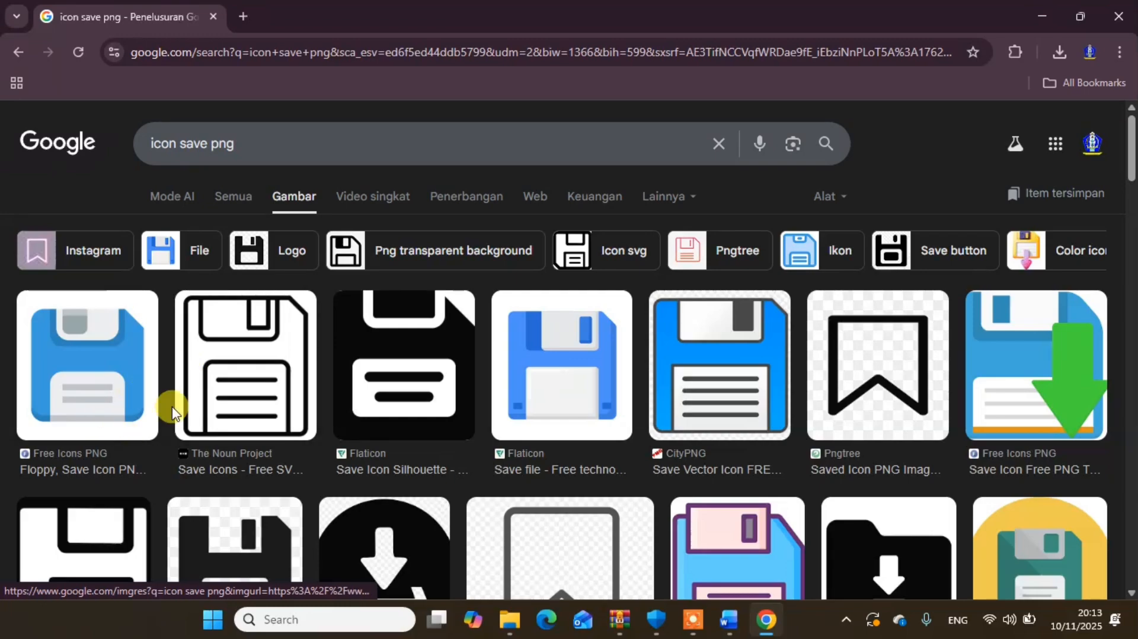
- Save the blue floppy disk image from Free Icons PNG to the Downloads folder as "icon save"
click(103, 403)
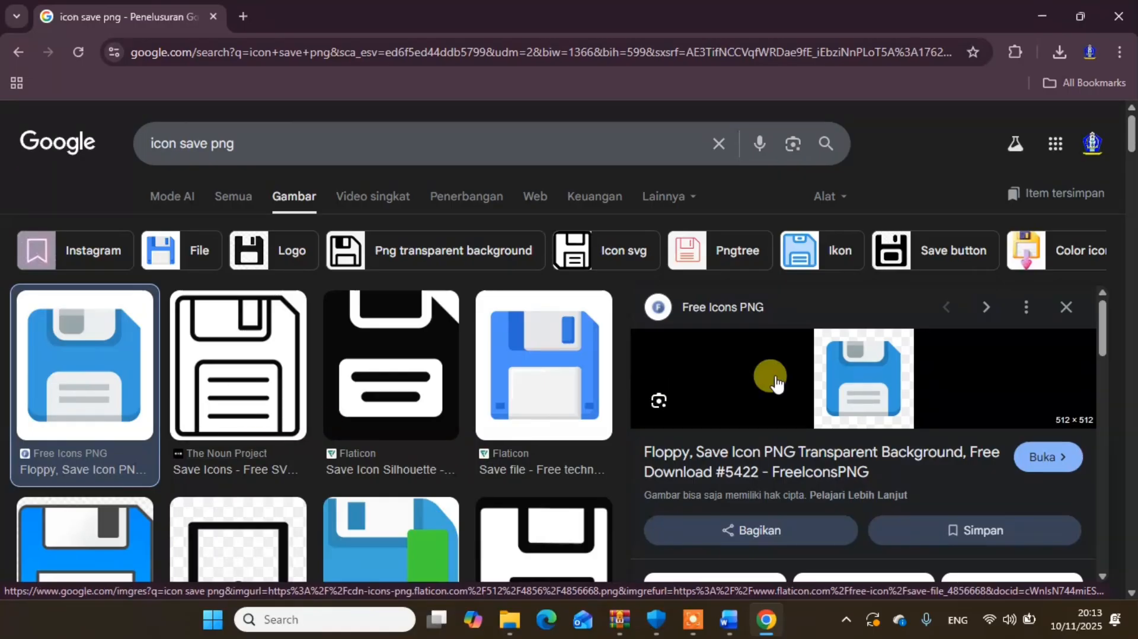
right_click(866, 382)
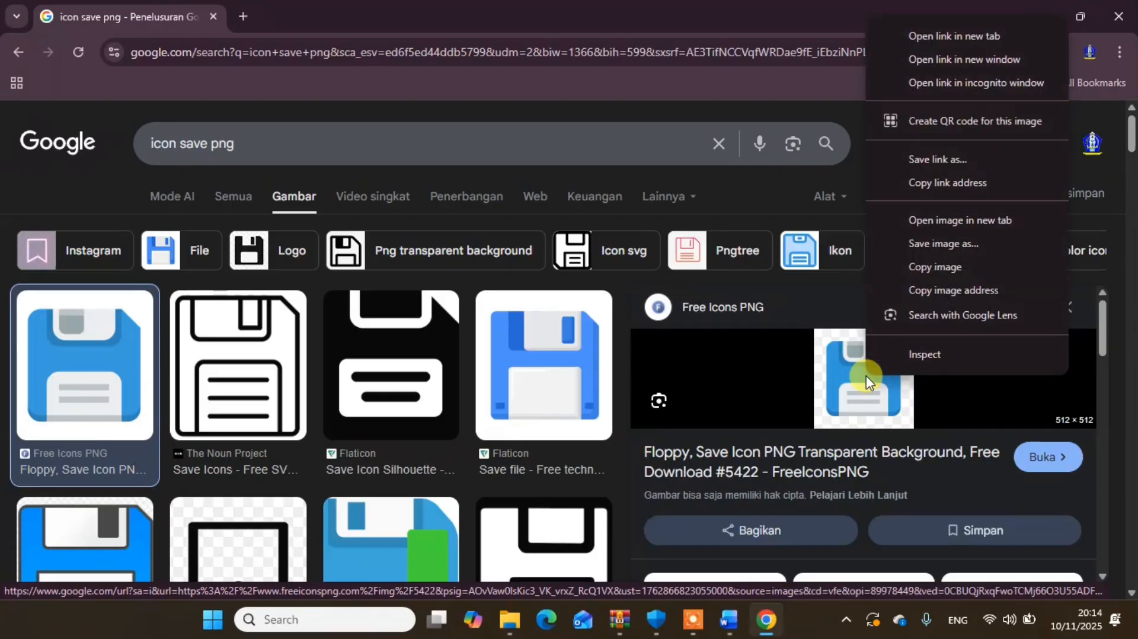
click(963, 243)
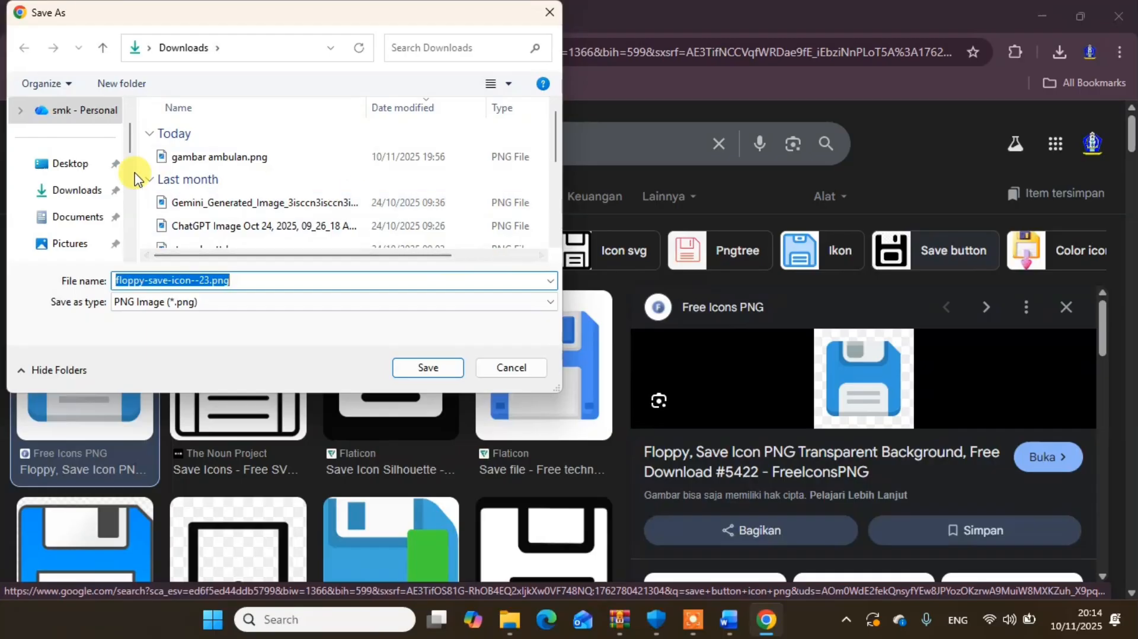
click(71, 191)
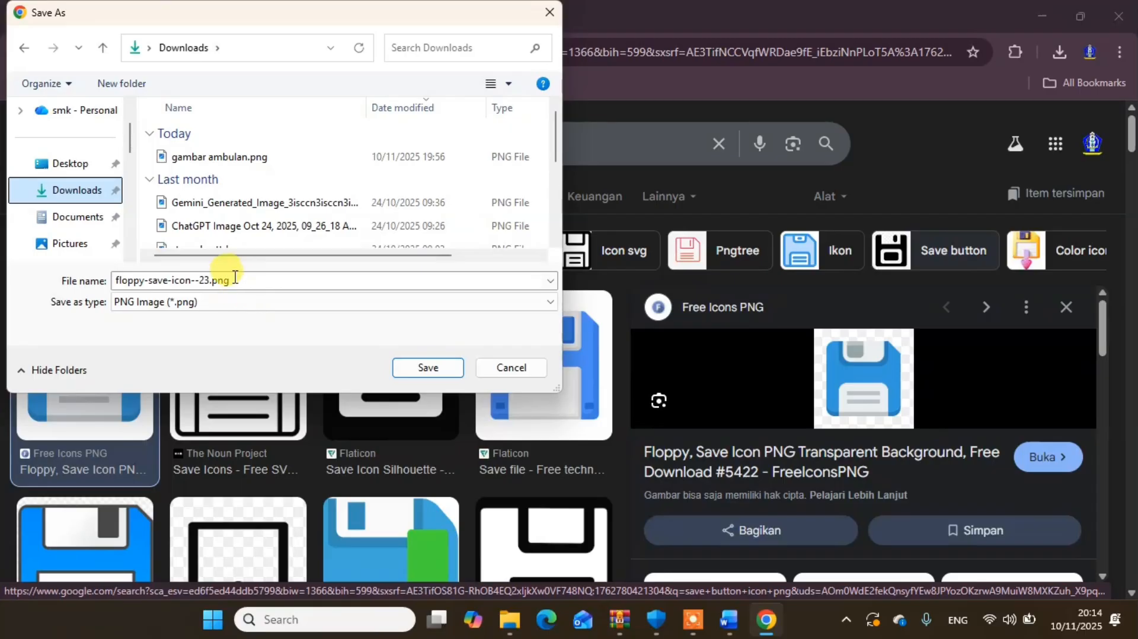
double_click(203, 281)
text(icon save)
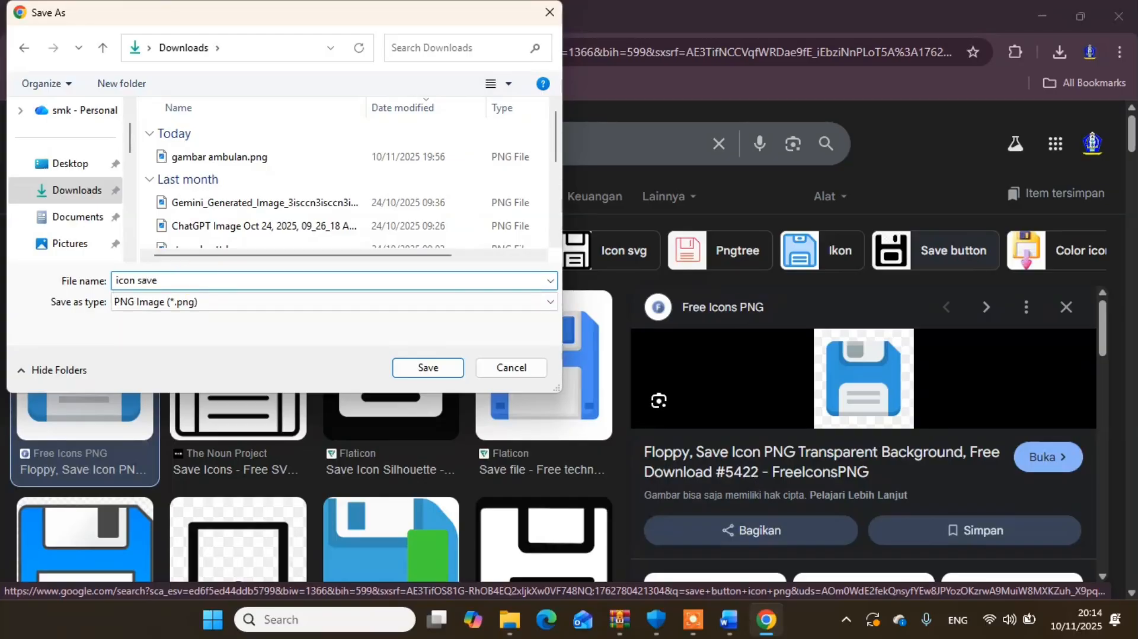
click(437, 370)
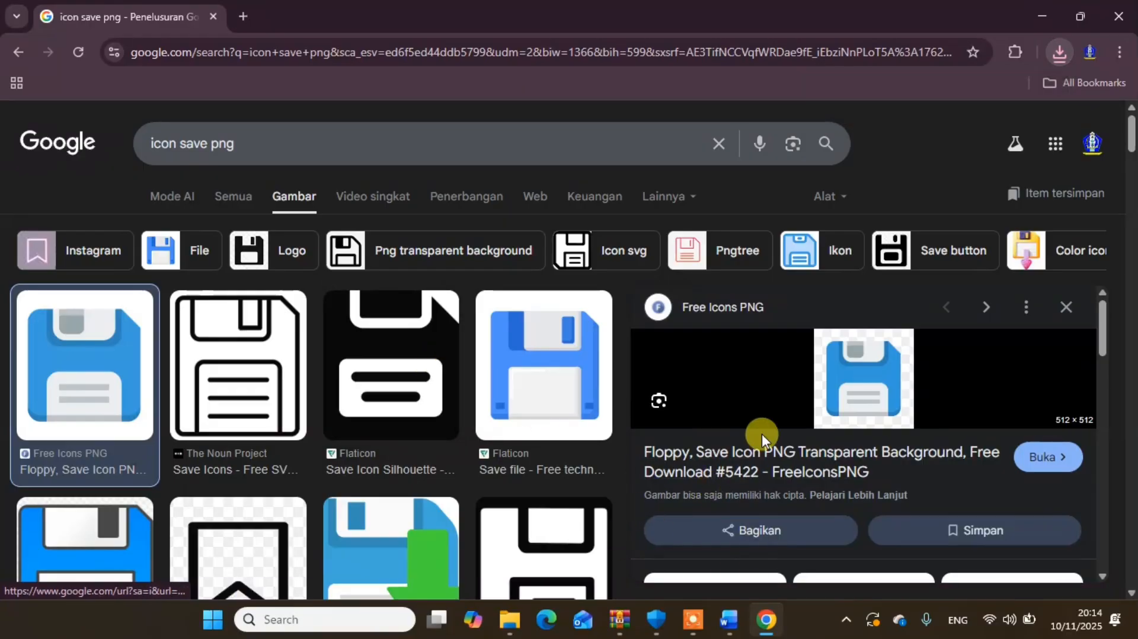
- Return to Word and correct "Pengelollan" to "Pengelolaan" in the first line under BAB II
click(1043, 15)
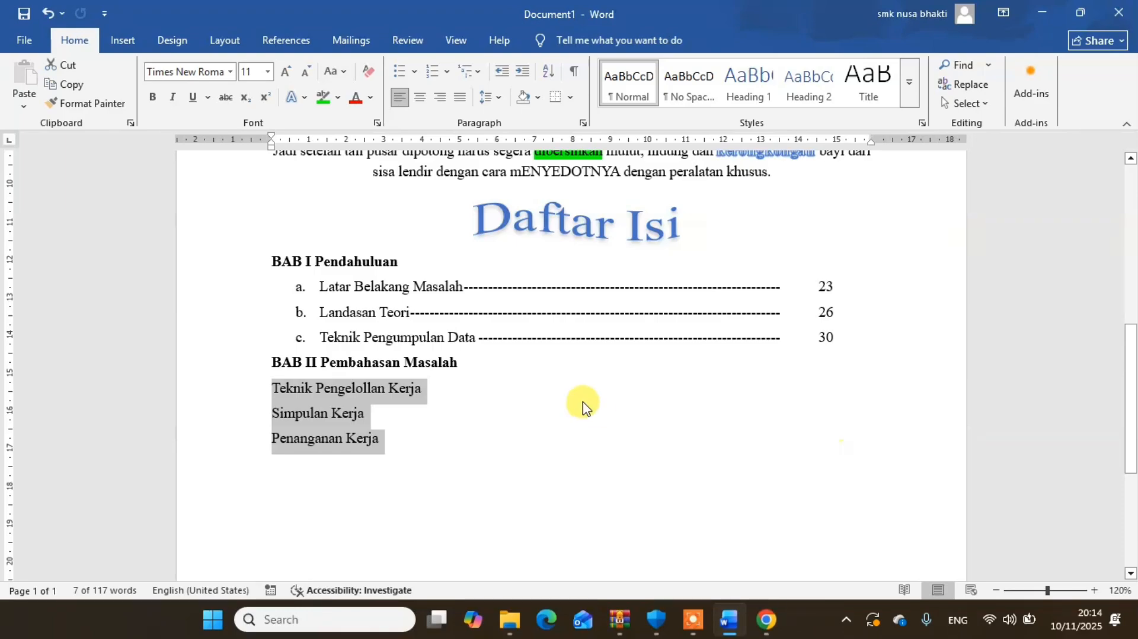
click(426, 436)
drag(385, 440, 265, 404)
click(418, 418)
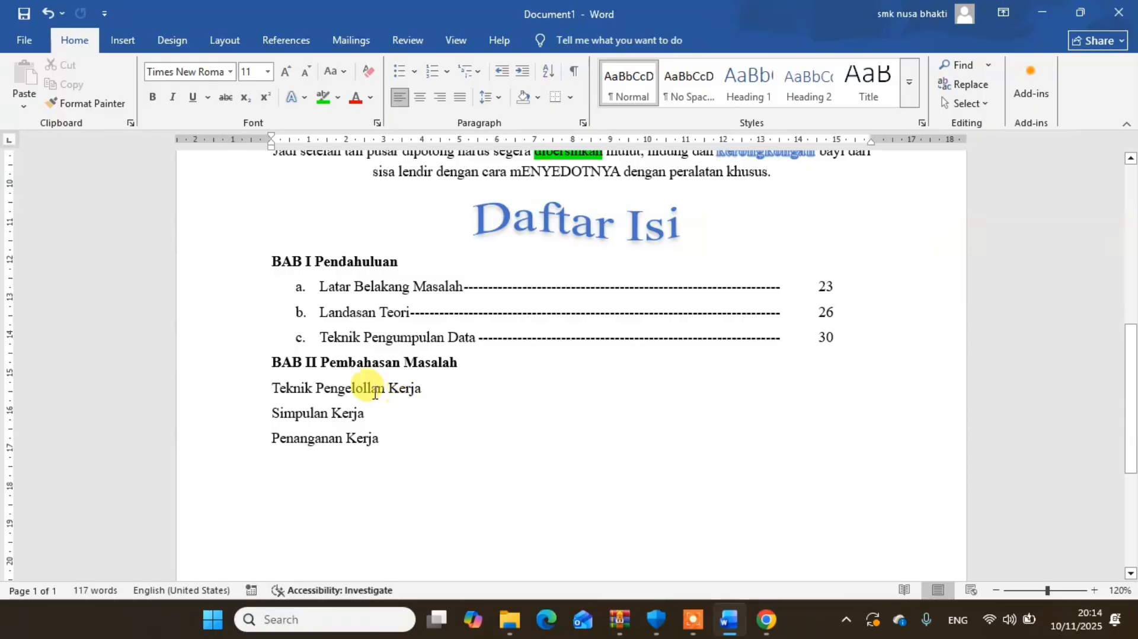
key(BackSpace)
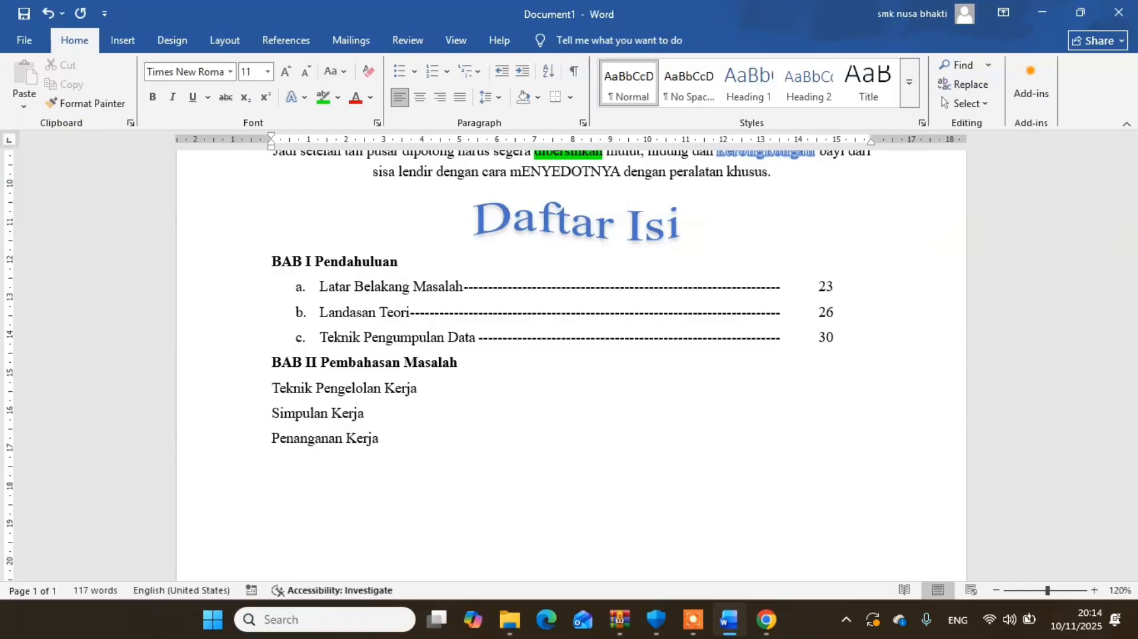
text(a)
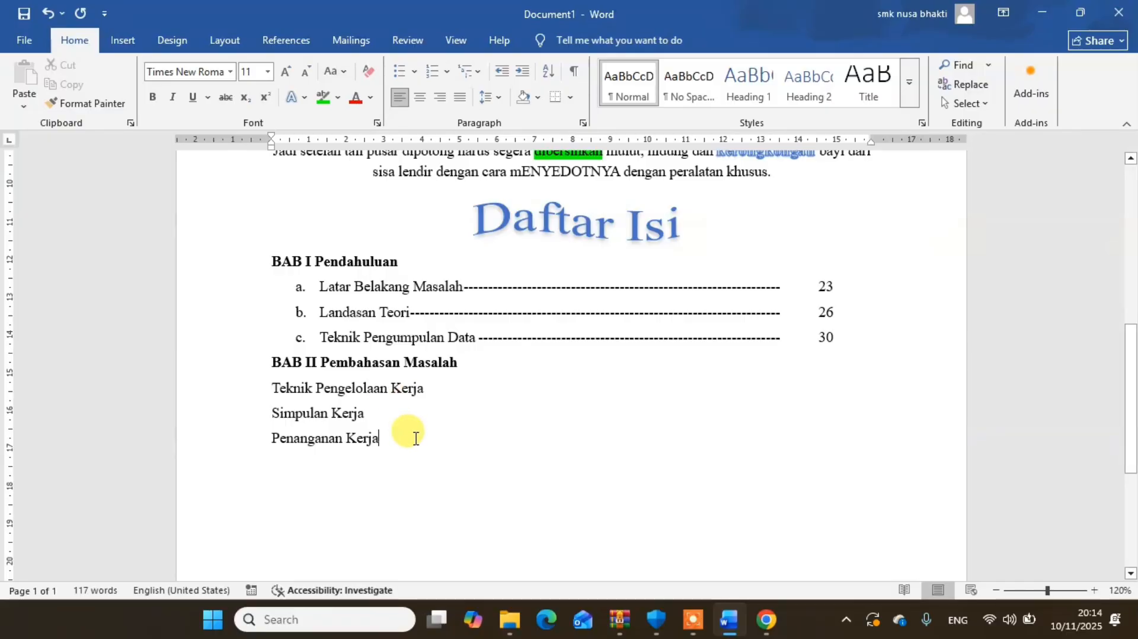
- Give the three lines under BAB II Pembahasan Masalah a new picture bullet made from icon save.png in Downloads
drag(392, 437, 280, 397)
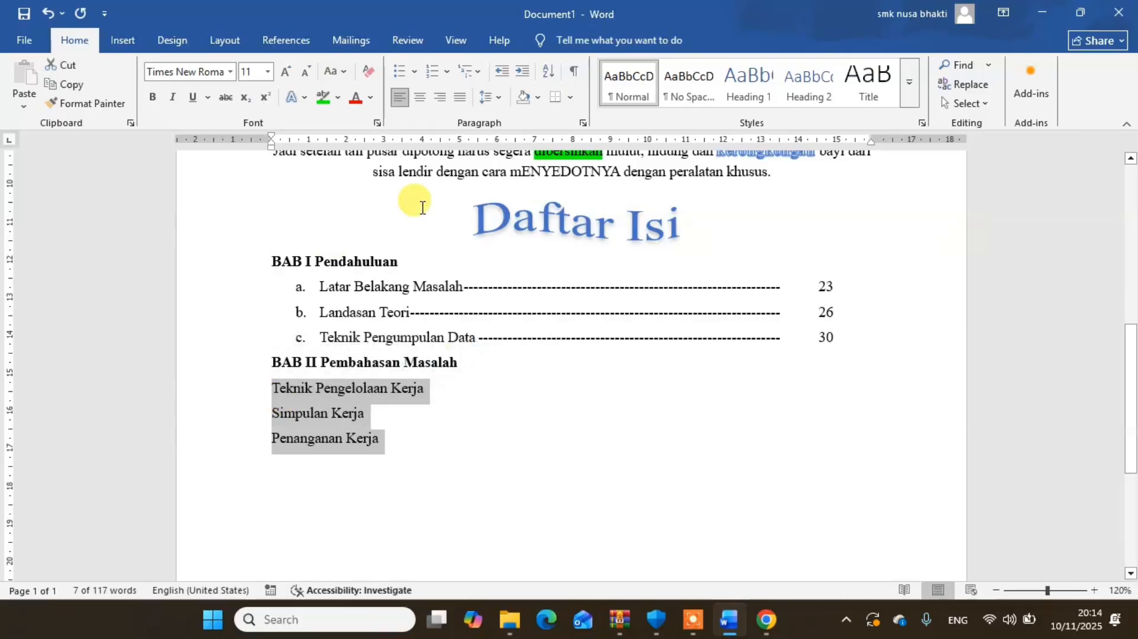
click(416, 74)
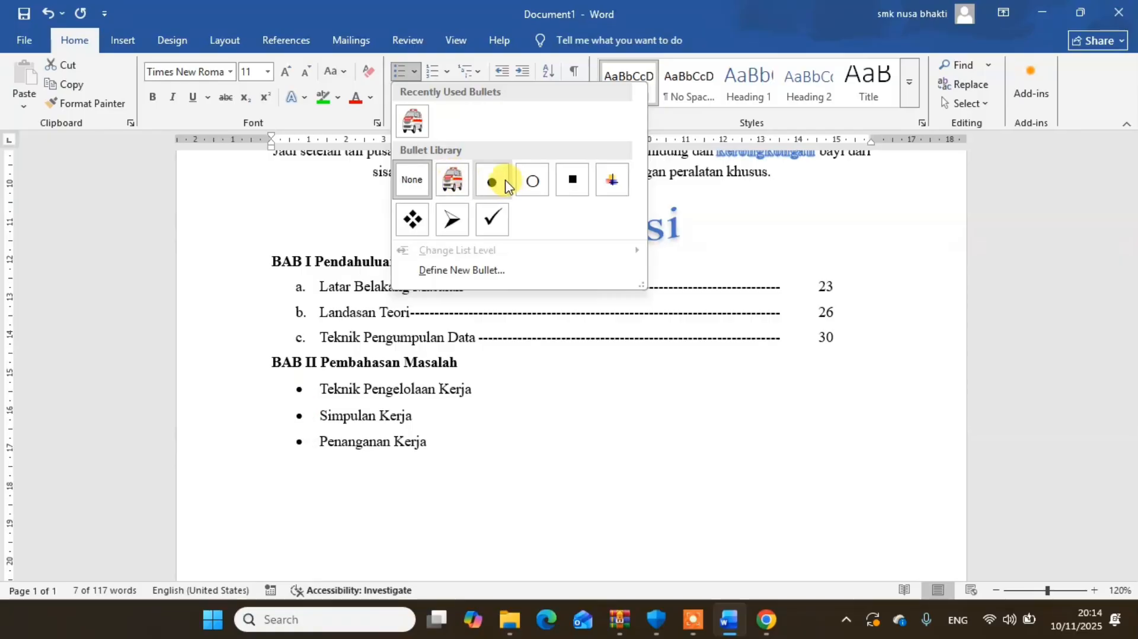
click(446, 276)
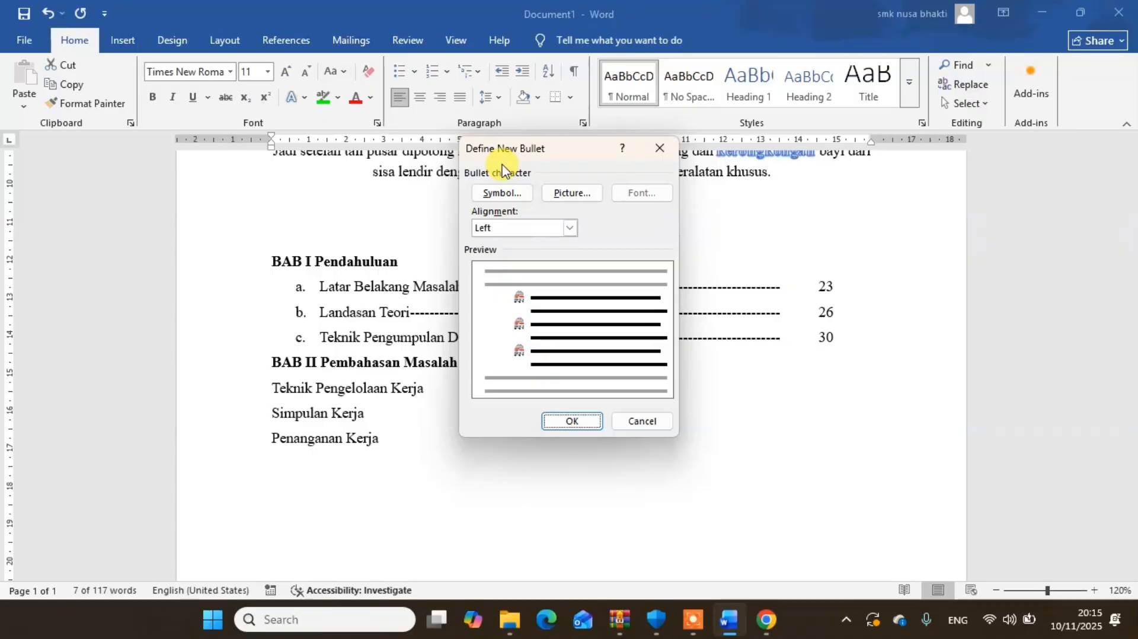
click(574, 196)
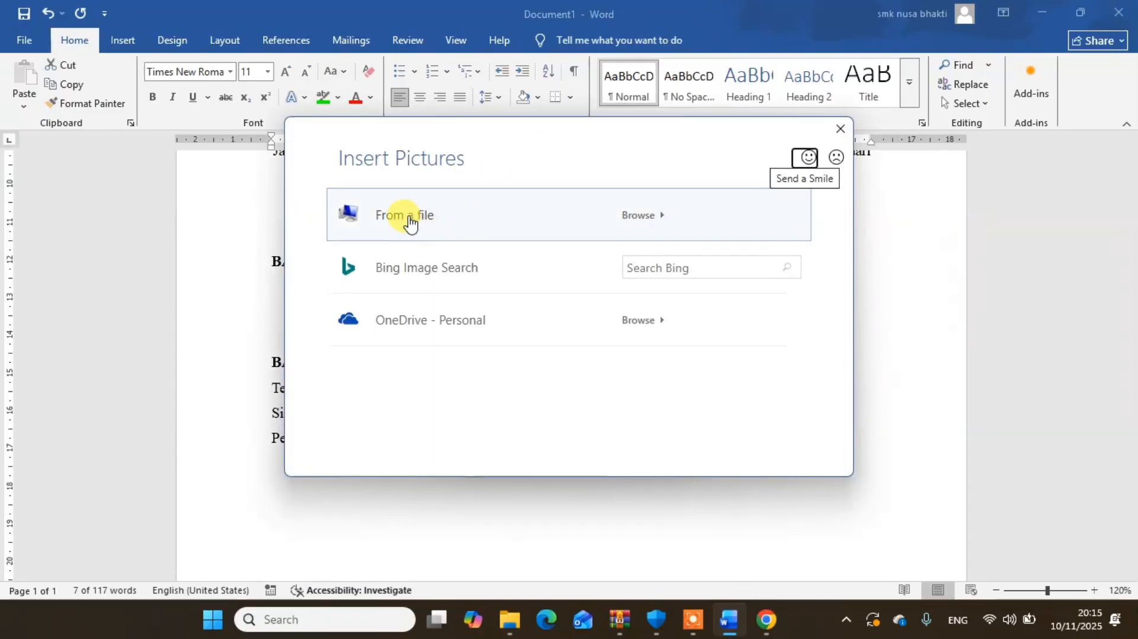
click(432, 226)
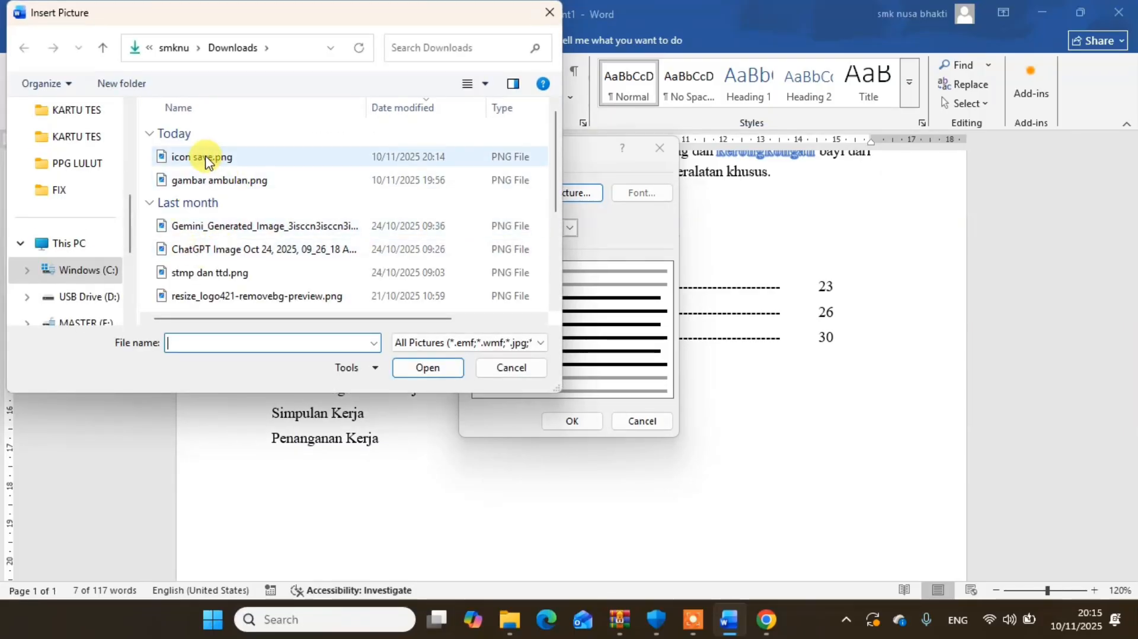
scroll(119, 144, up, 6)
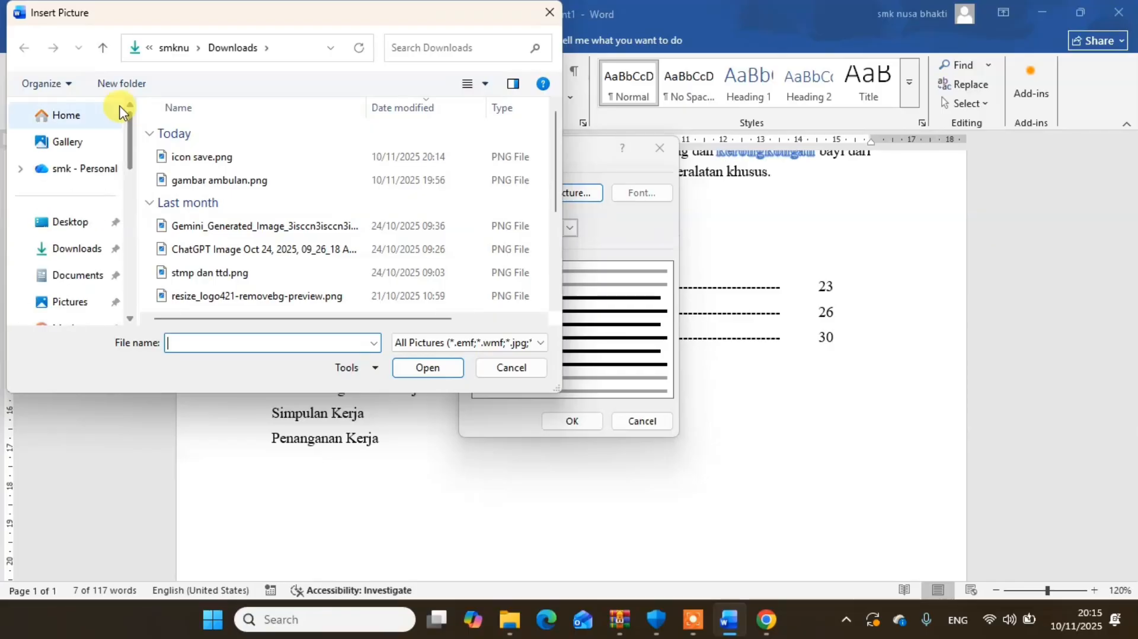
click(70, 248)
click(197, 163)
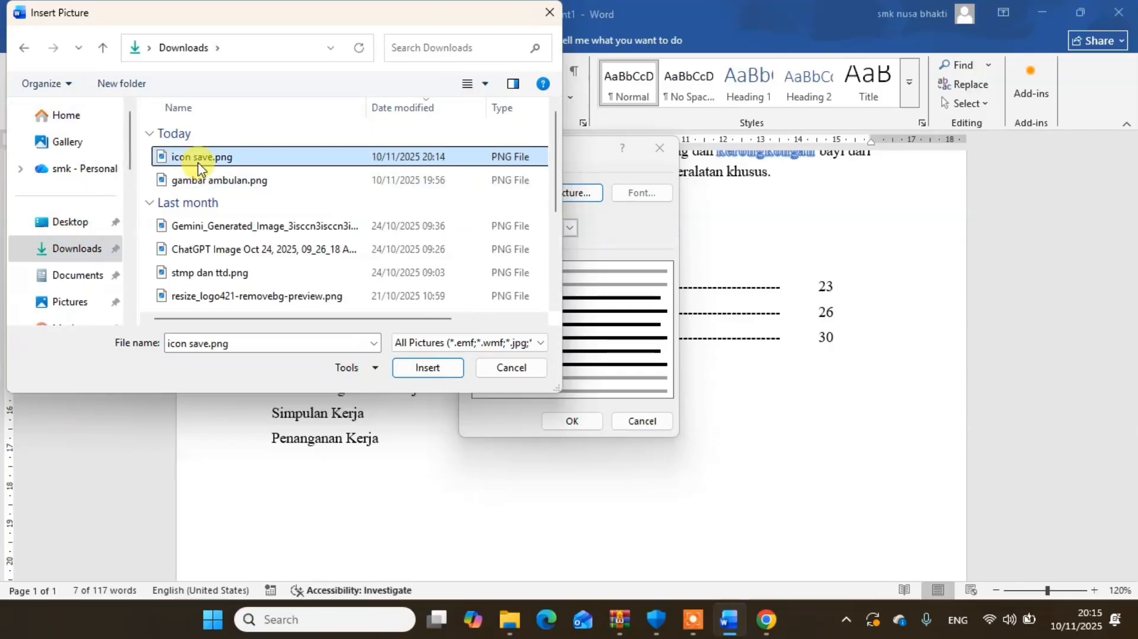
click(426, 367)
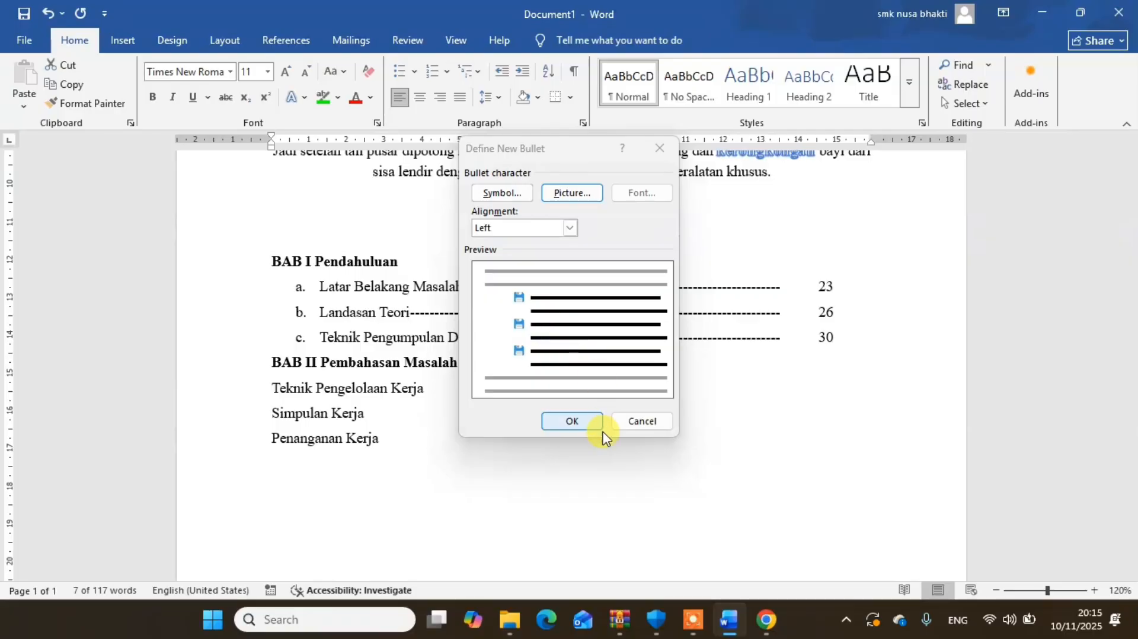
click(570, 421)
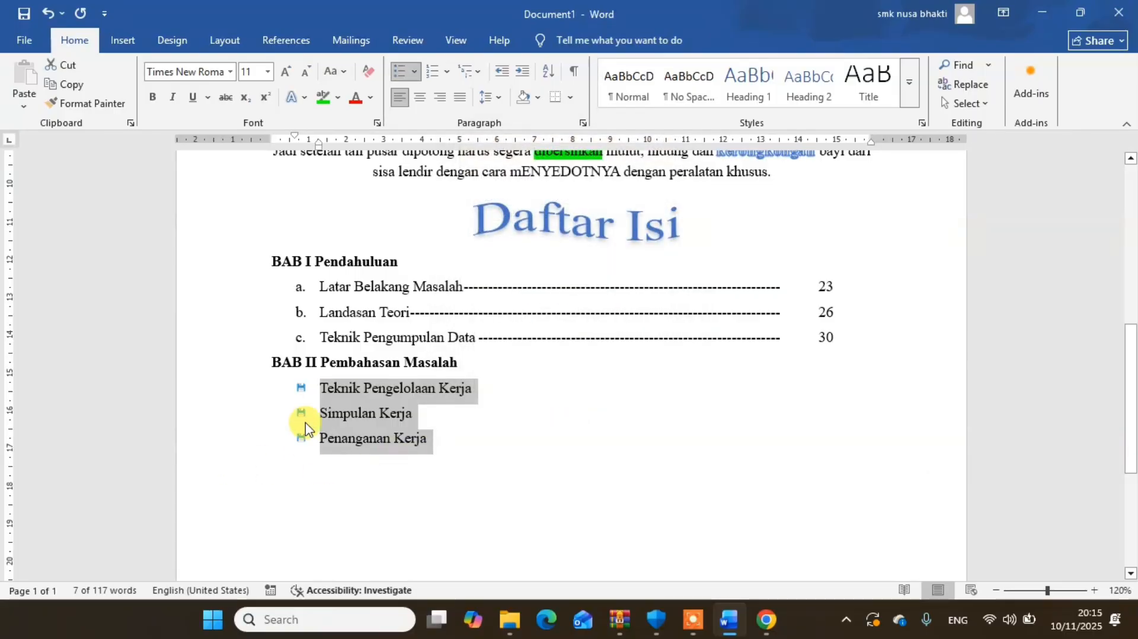
click(465, 431)
- Set a left tab stop at 11 cm with the dotted leader for the three bulleted lines under BAB II
drag(447, 436, 299, 386)
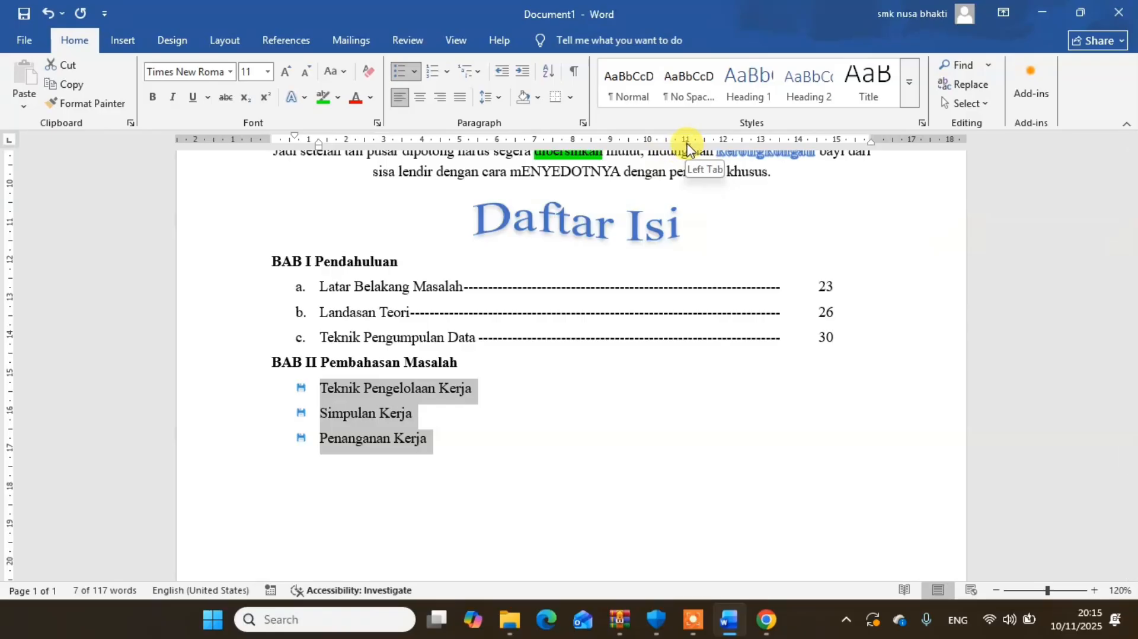
double_click(686, 141)
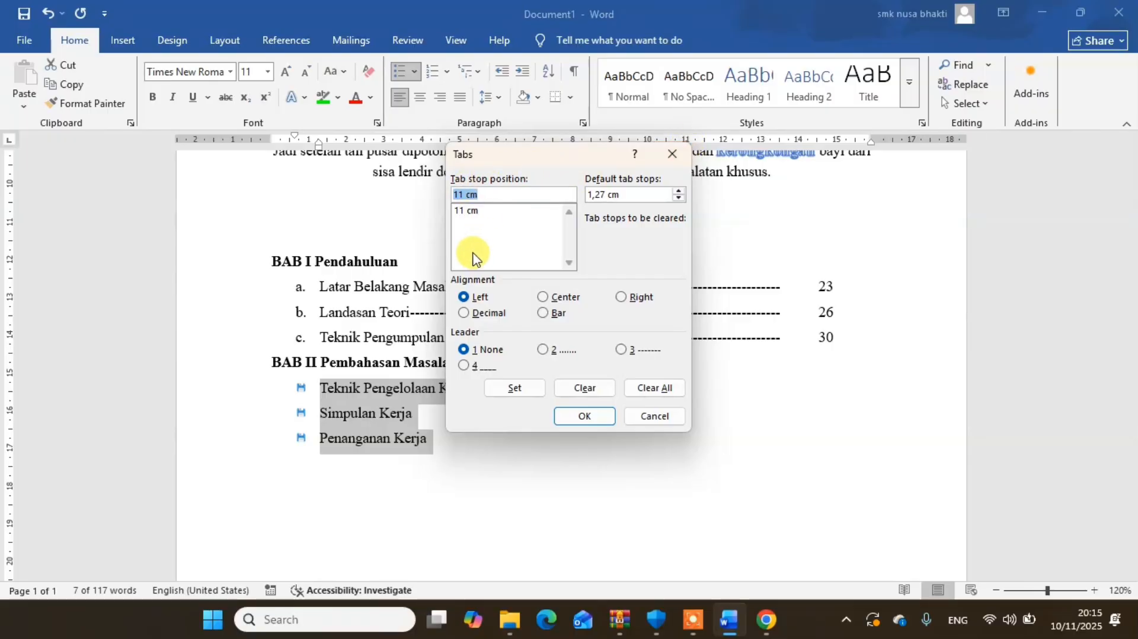
click(550, 350)
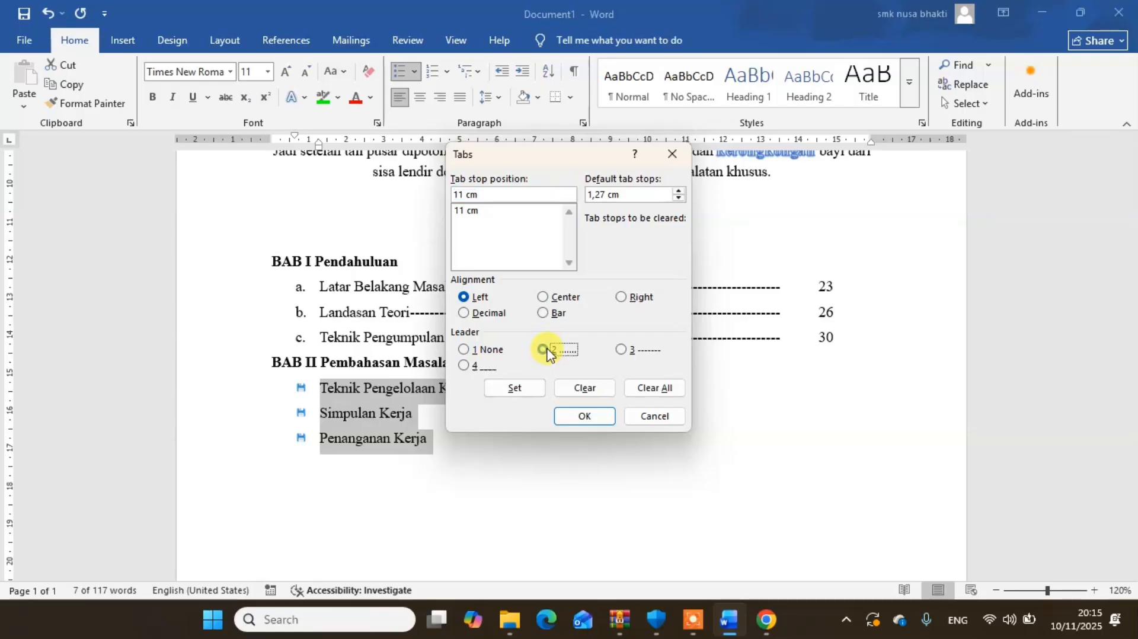
click(514, 389)
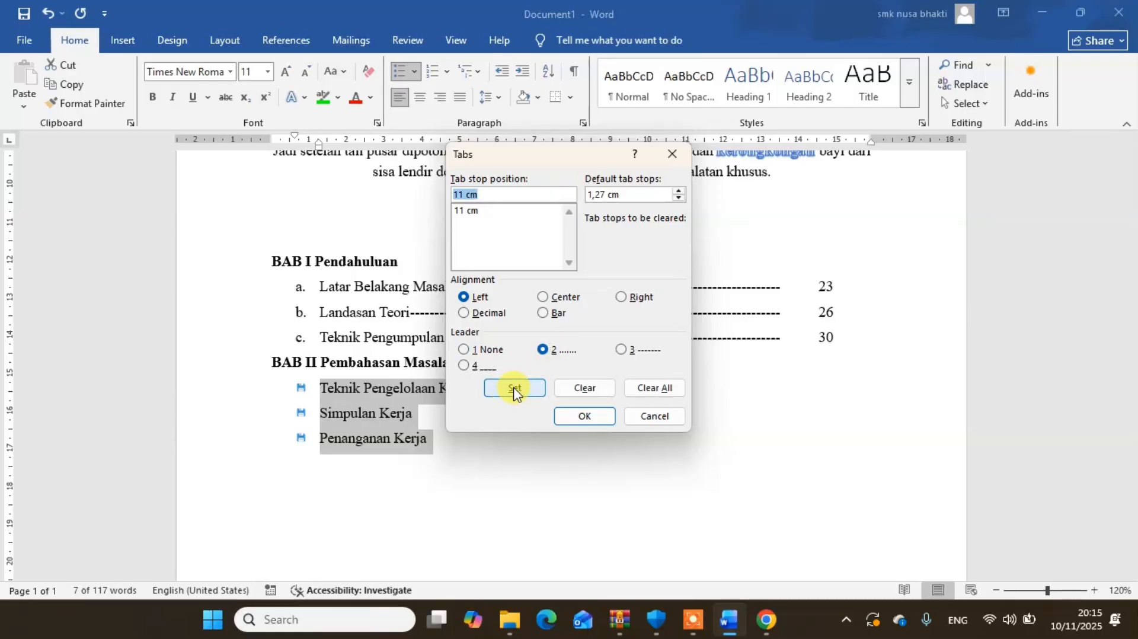
click(578, 416)
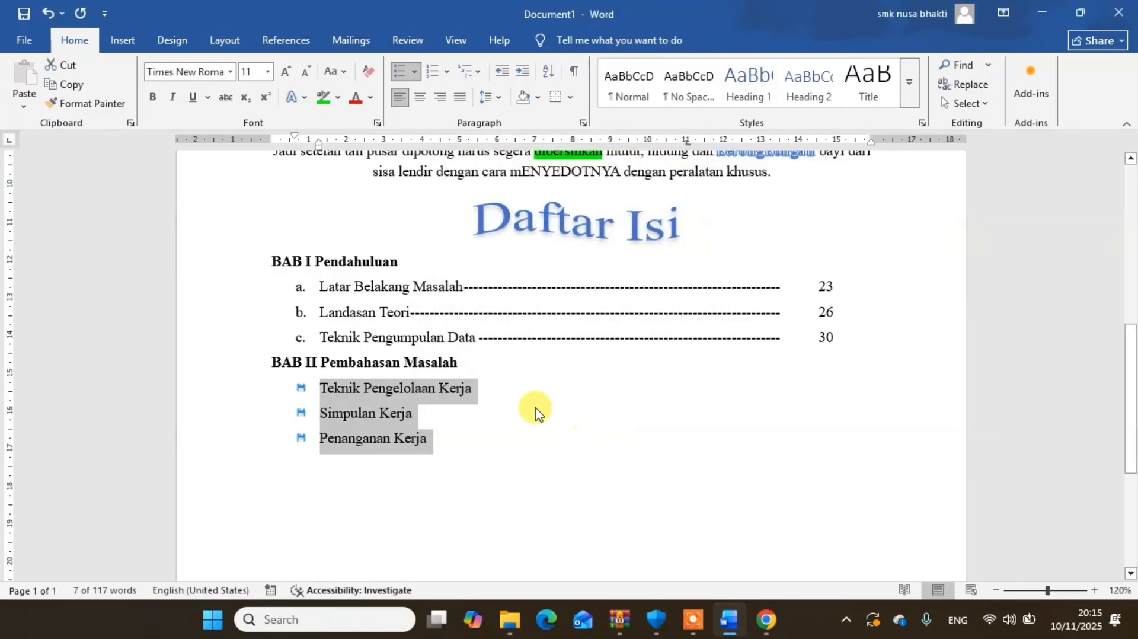
- Insert a tab with its dotted leader after Teknik Pengelolaan Kerja, Simpulan Kerja and Penanganan Kerja
click(491, 395)
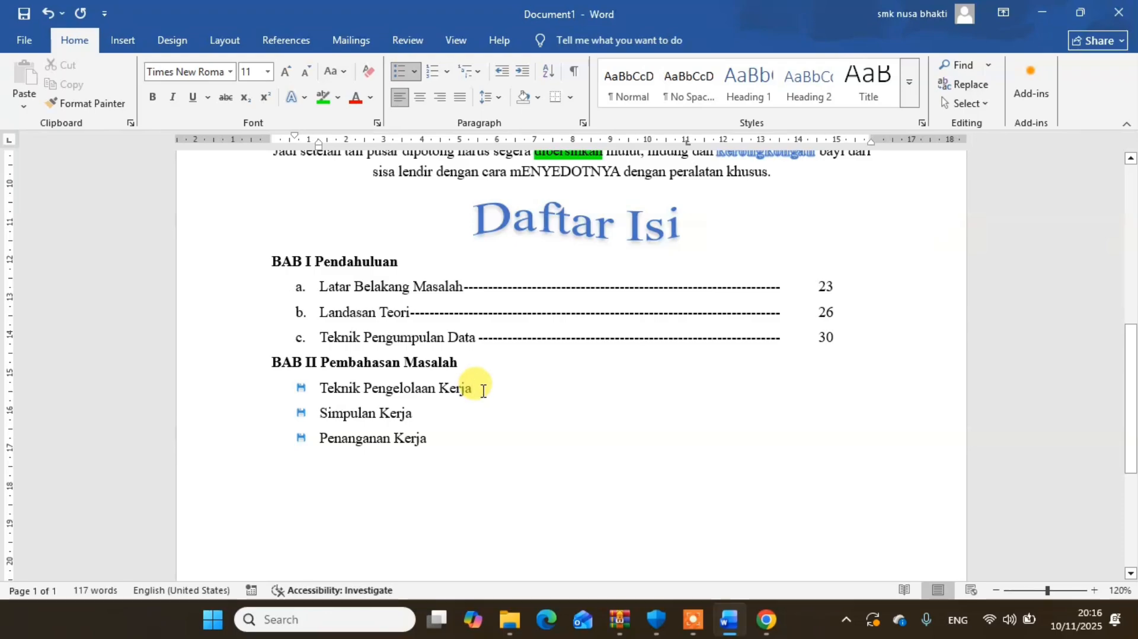
key(Tab)
click(455, 415)
key(Tab)
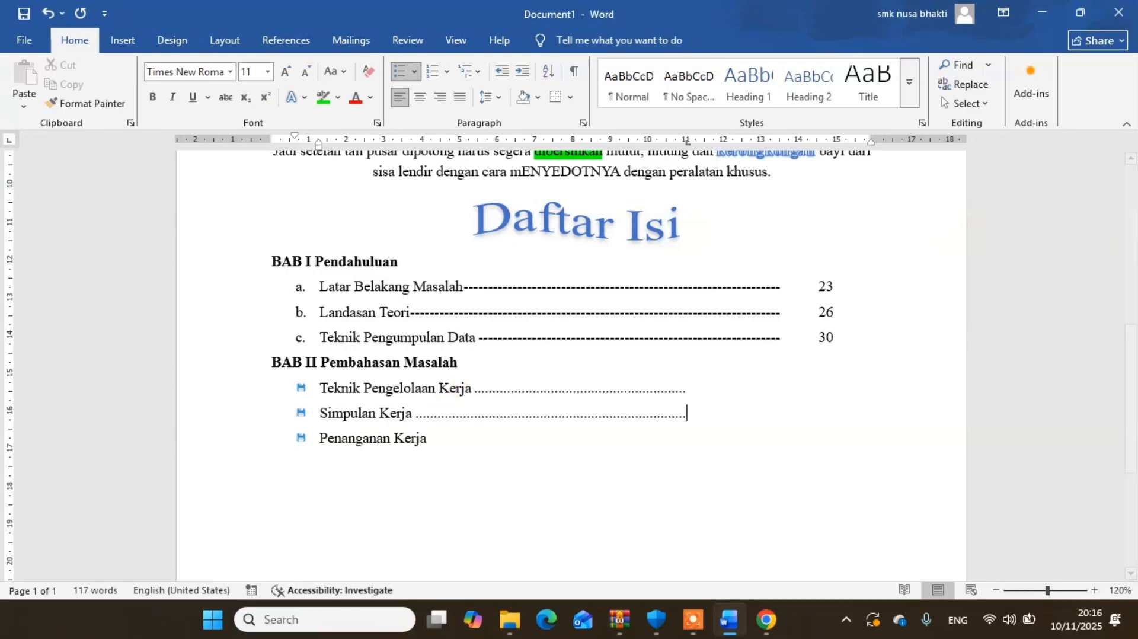
click(449, 449)
key(Tab)
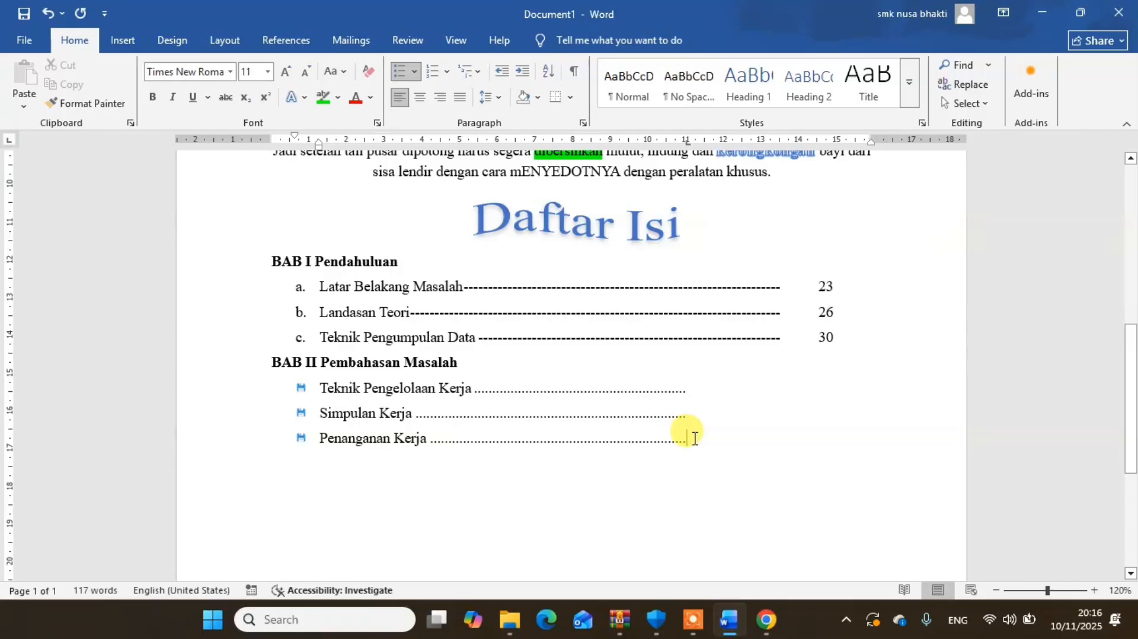
- Add a left tab stop at about 12,5 cm to the three bulleted lines and enter page numbers 32, 33 and 35 there
drag(691, 438, 274, 376)
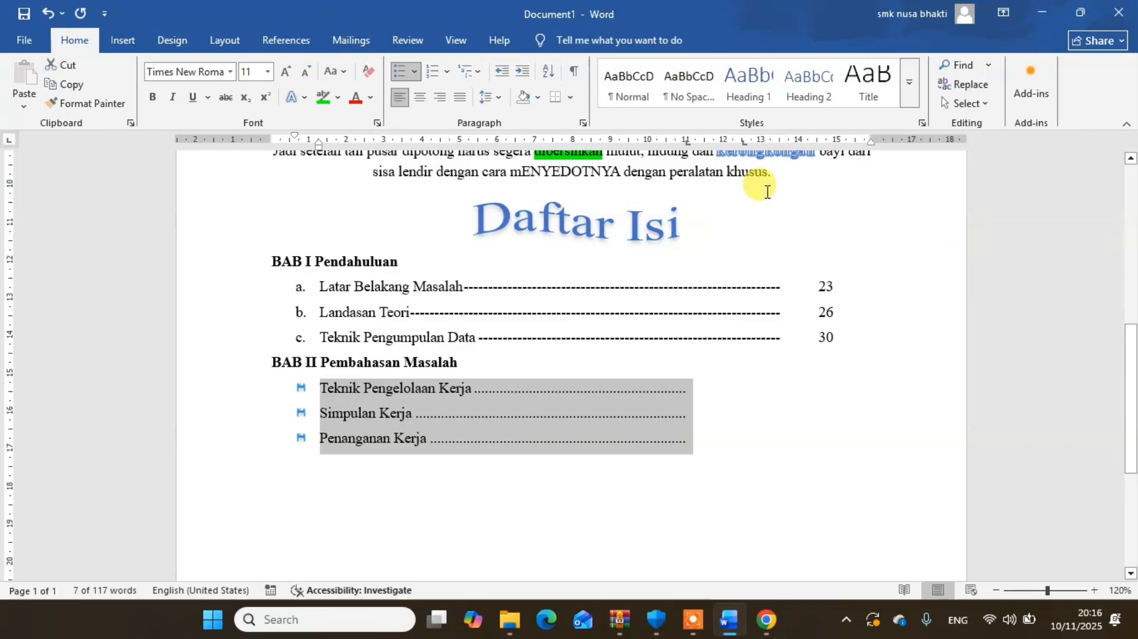
click(698, 395)
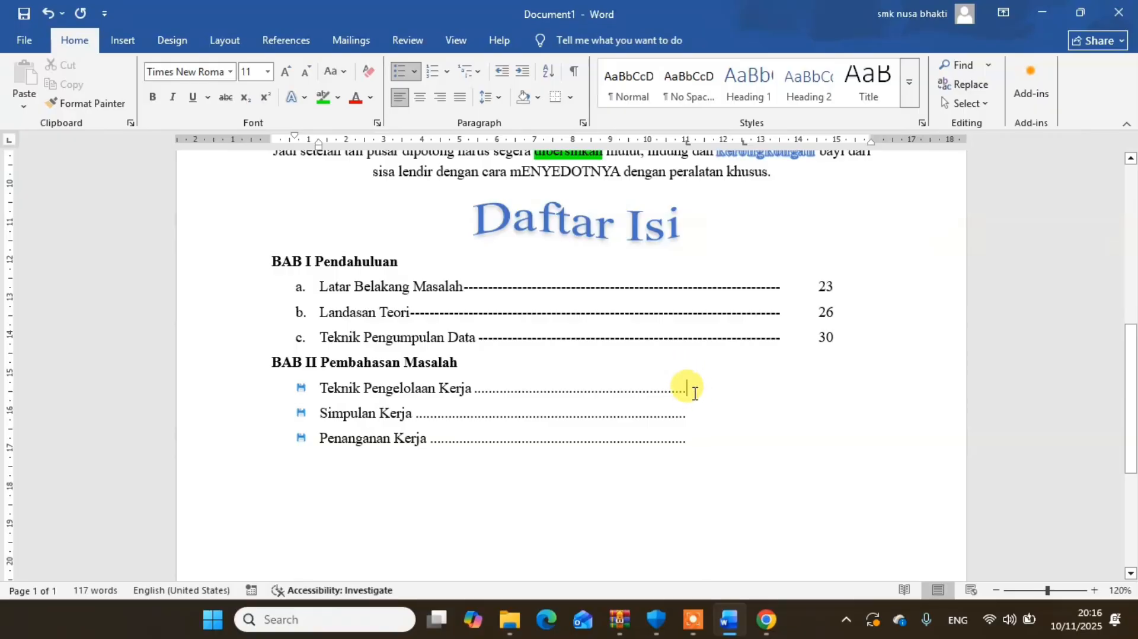
key(Tab)
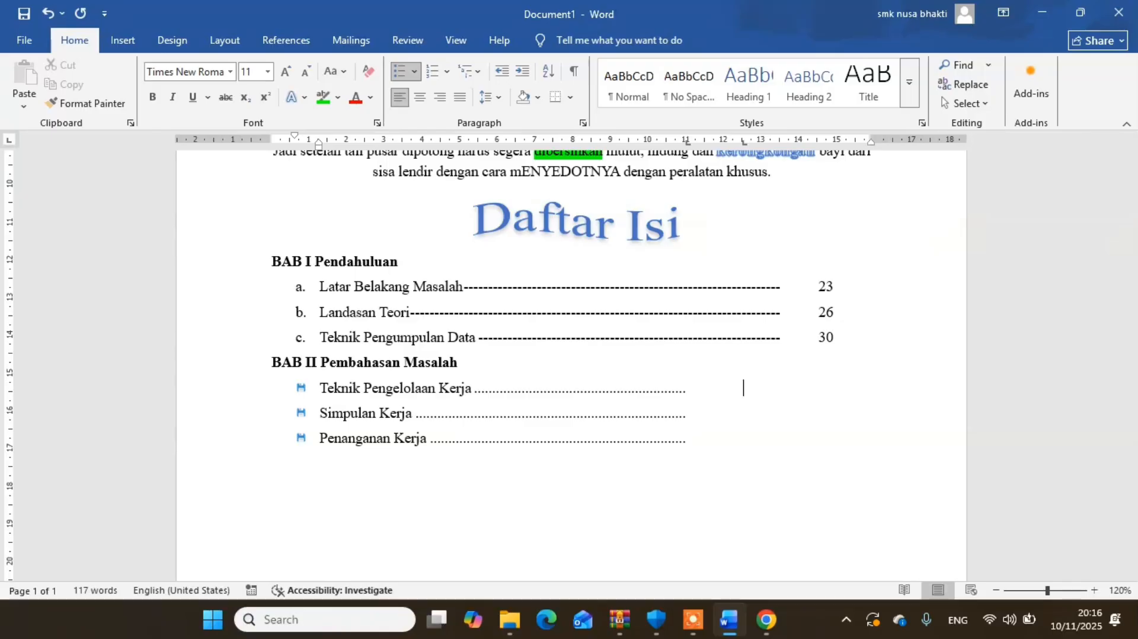
text(32)
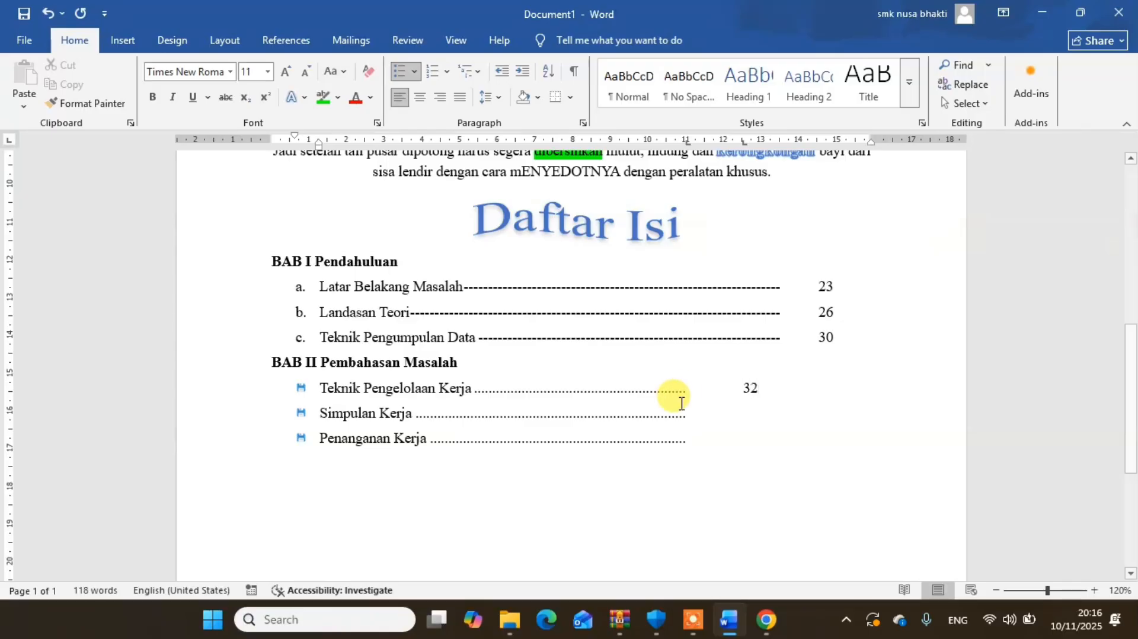
key(Tab)
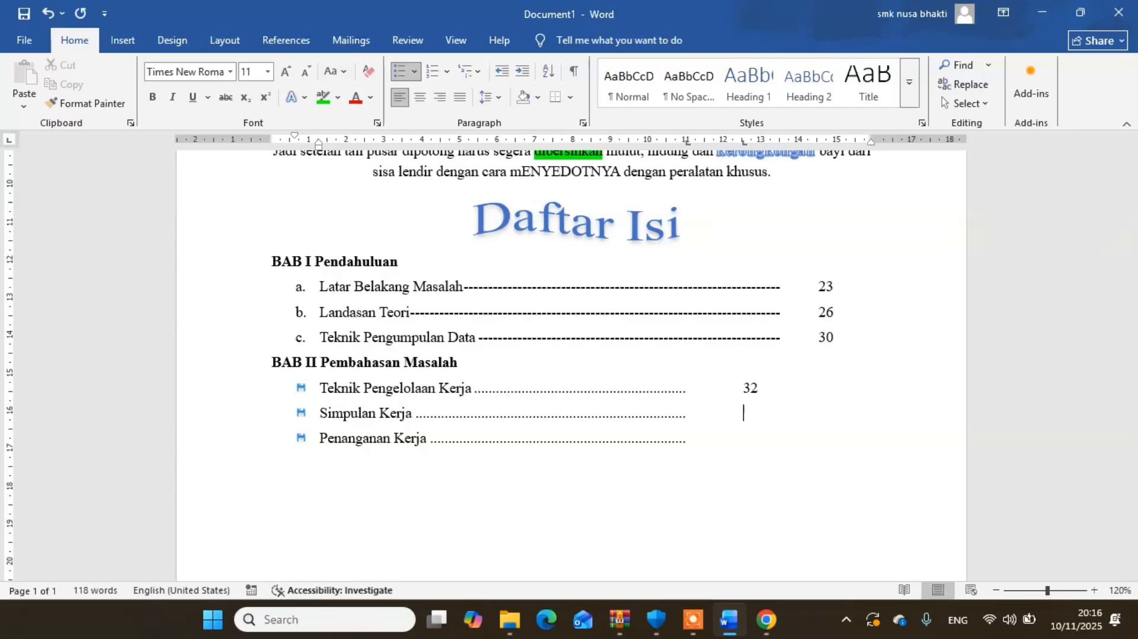
text(33)
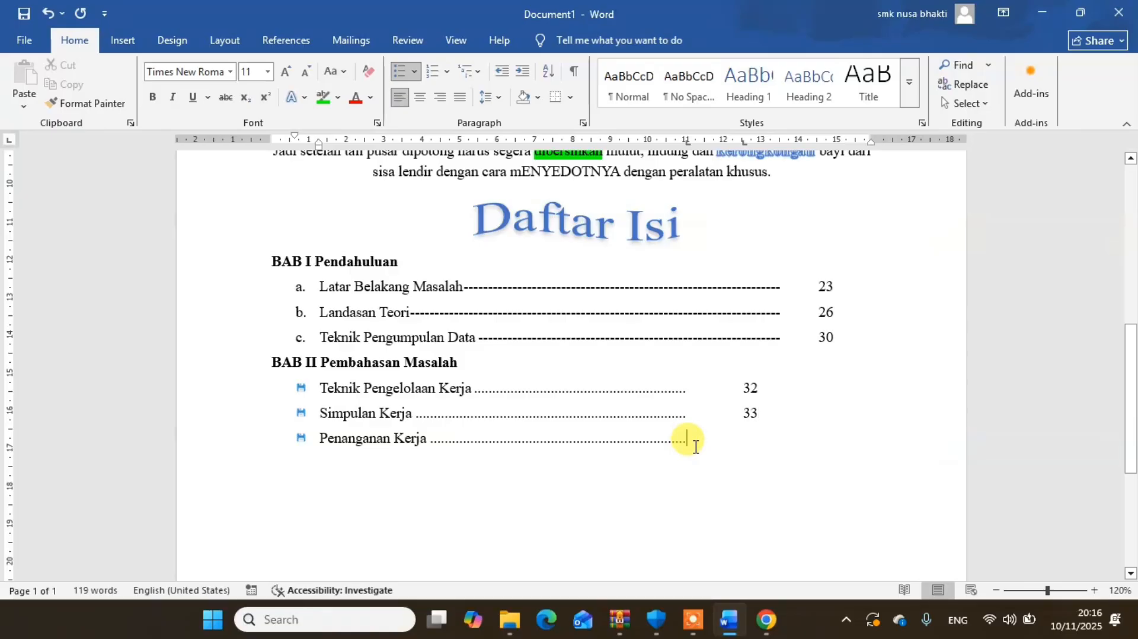
key(Tab)
text(35)
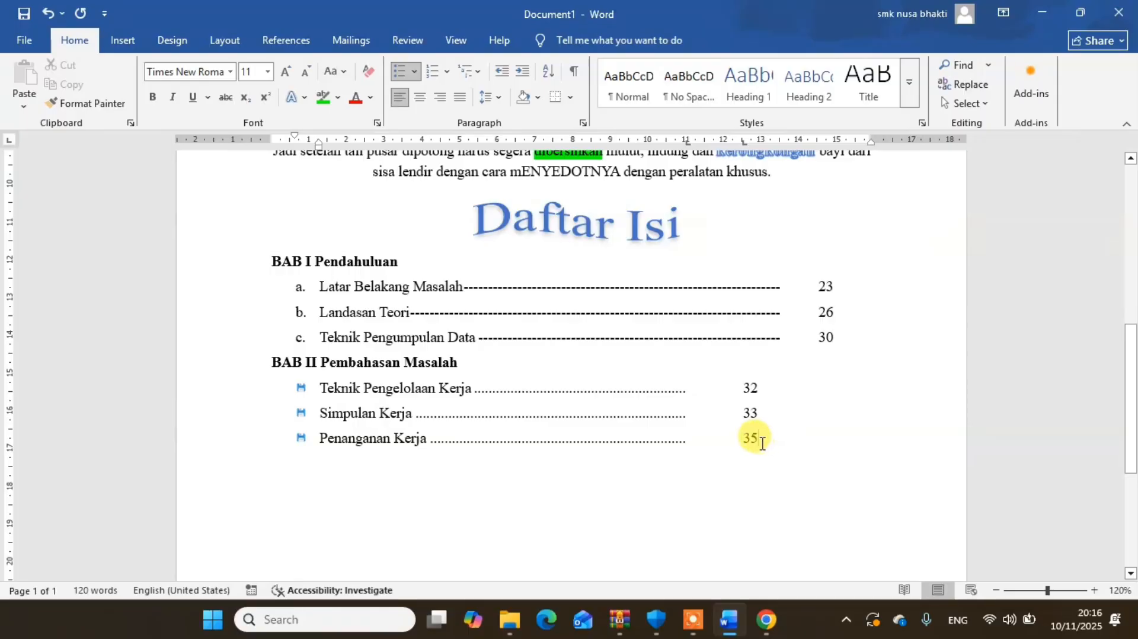
- Move the page-number tab stop of the three bulleted lines to about 11,5 cm
drag(767, 442, 699, 395)
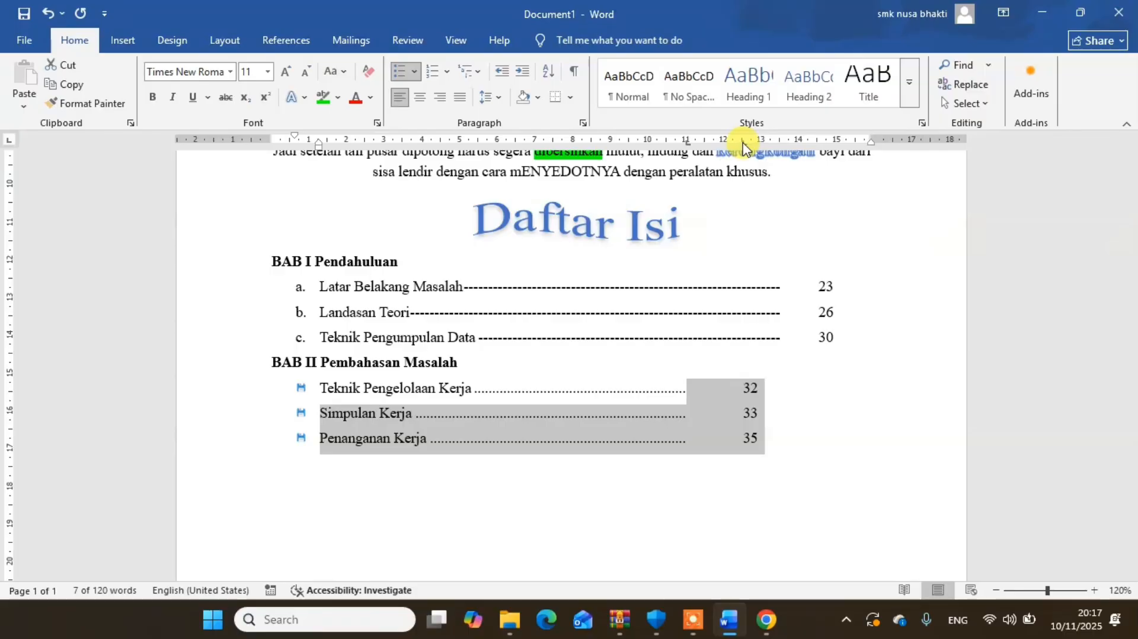
drag(742, 142, 705, 145)
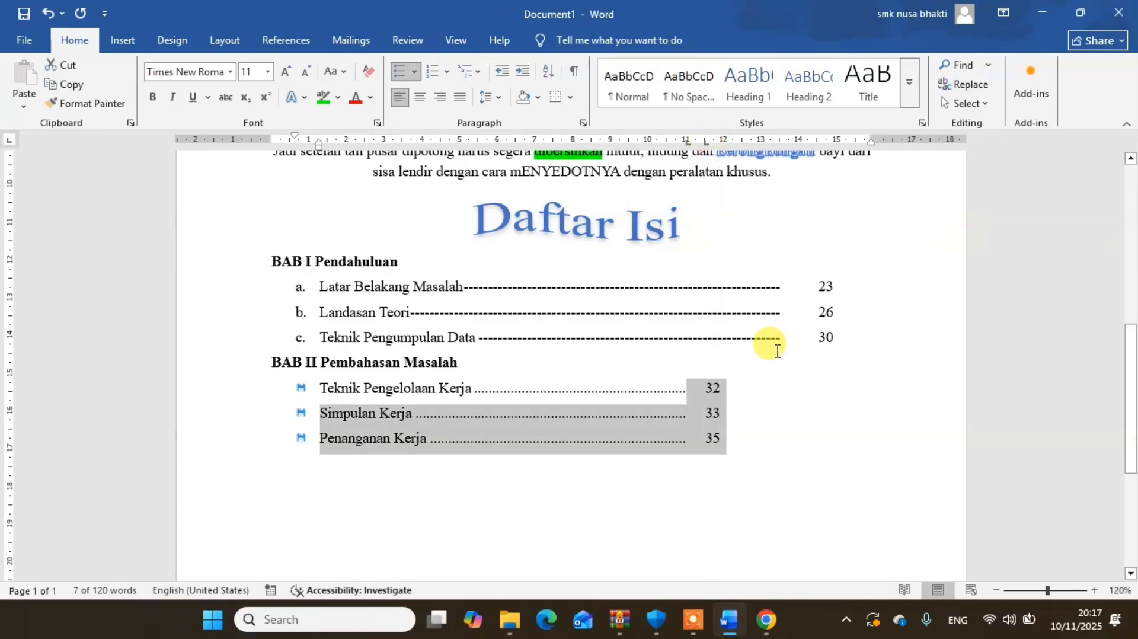
click(780, 424)
- Move the page-number tab stop of the three lettered lines under BAB I to about 14,25 cm
drag(835, 340, 795, 295)
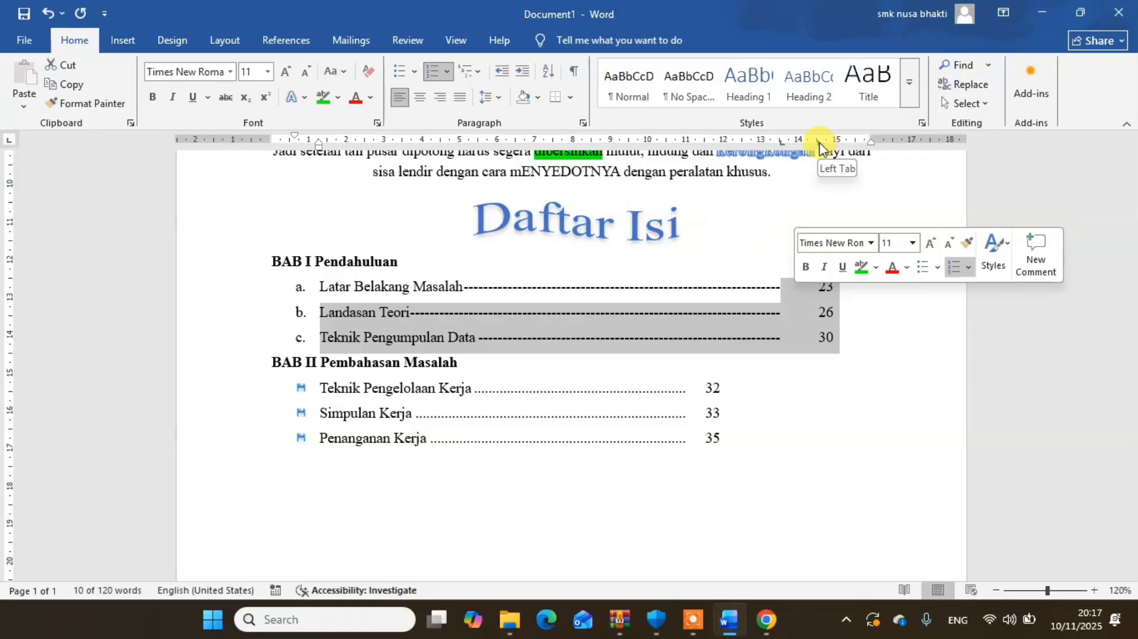
drag(819, 147, 805, 146)
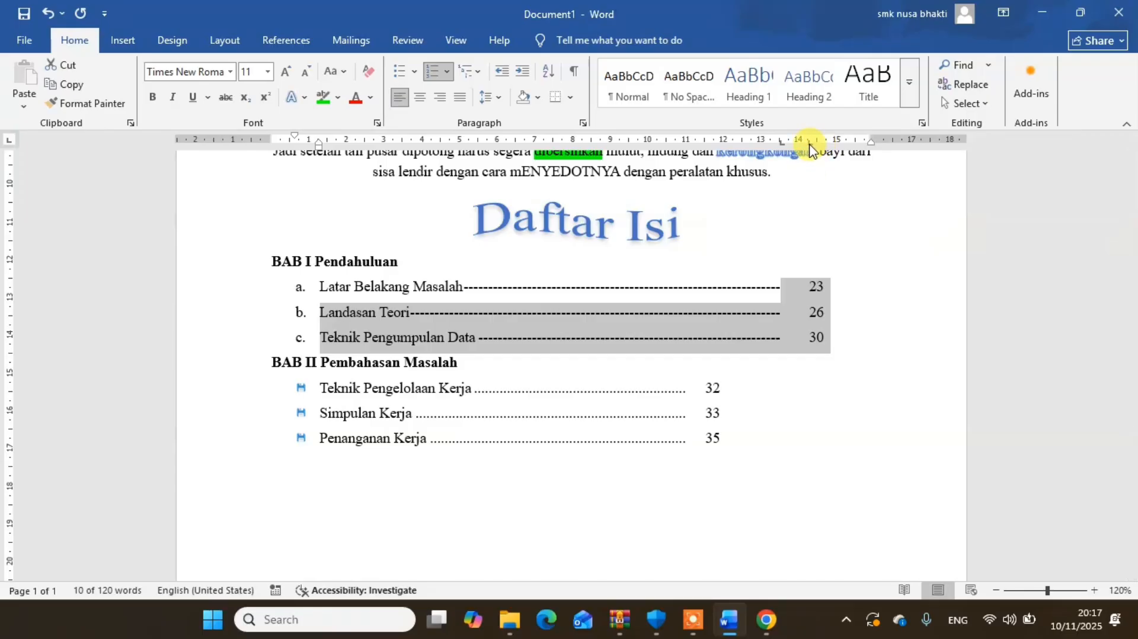
drag(810, 147, 800, 146)
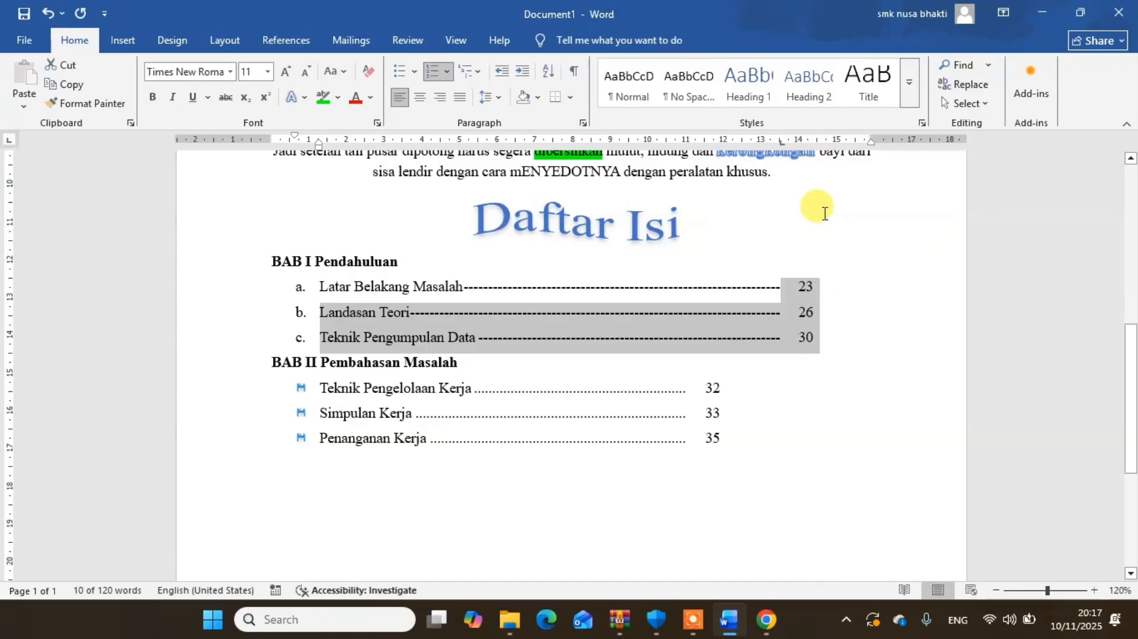
key(ctrl+z)
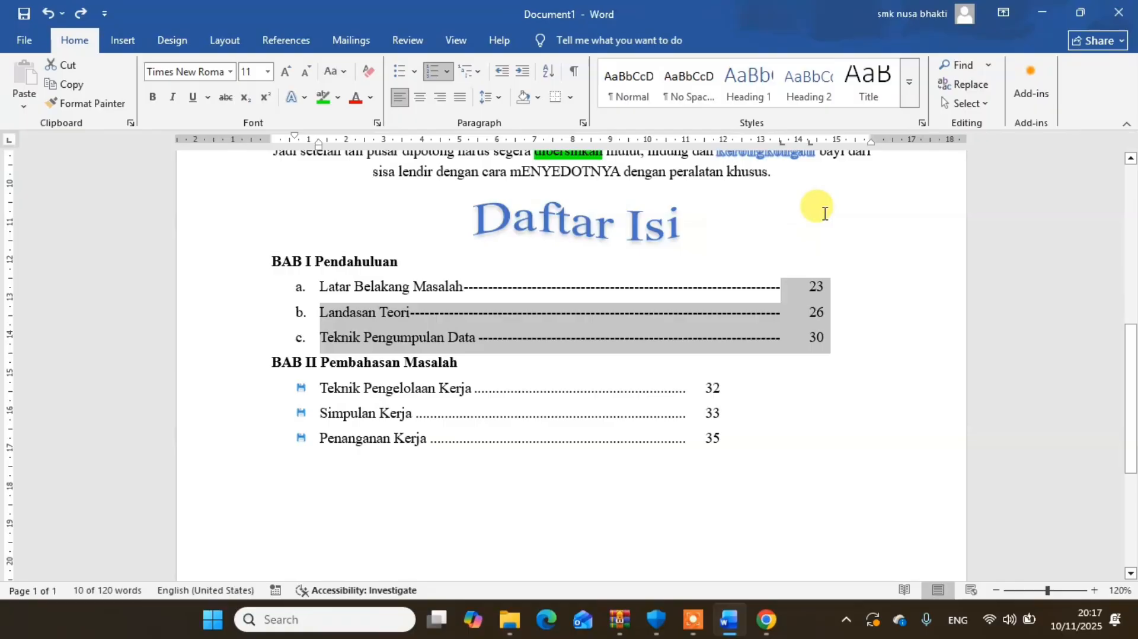
click(857, 315)
- Add the unbulleted line TABEL PEMBELIAN BARANG LABORATORIUM below the Penanganan Kerja entry, with a blank line above it
click(786, 445)
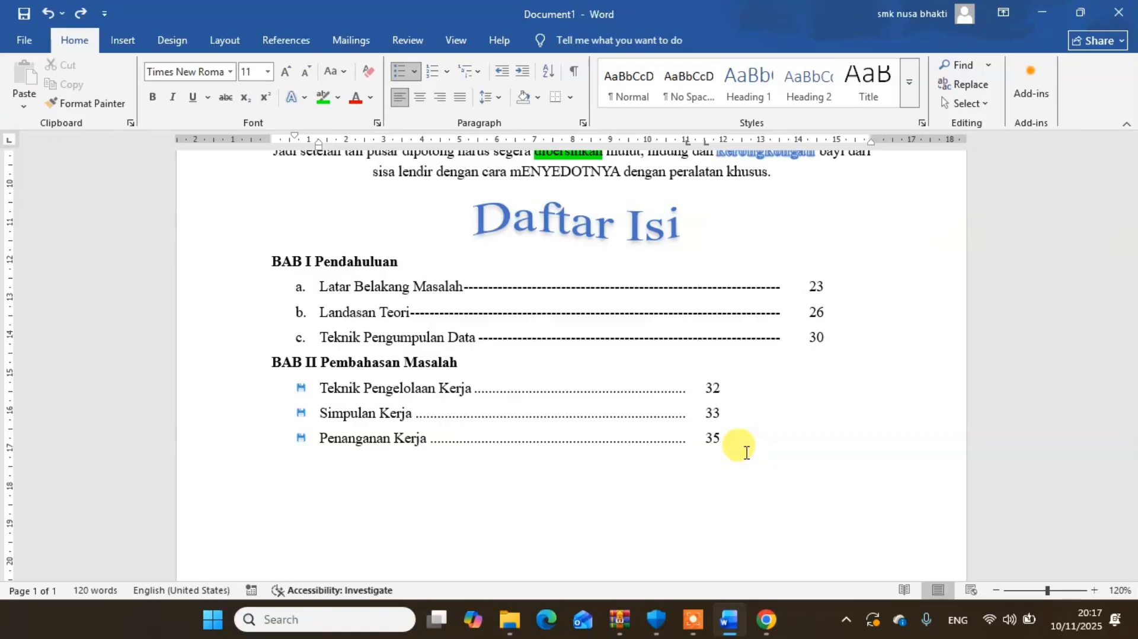
key(Return)
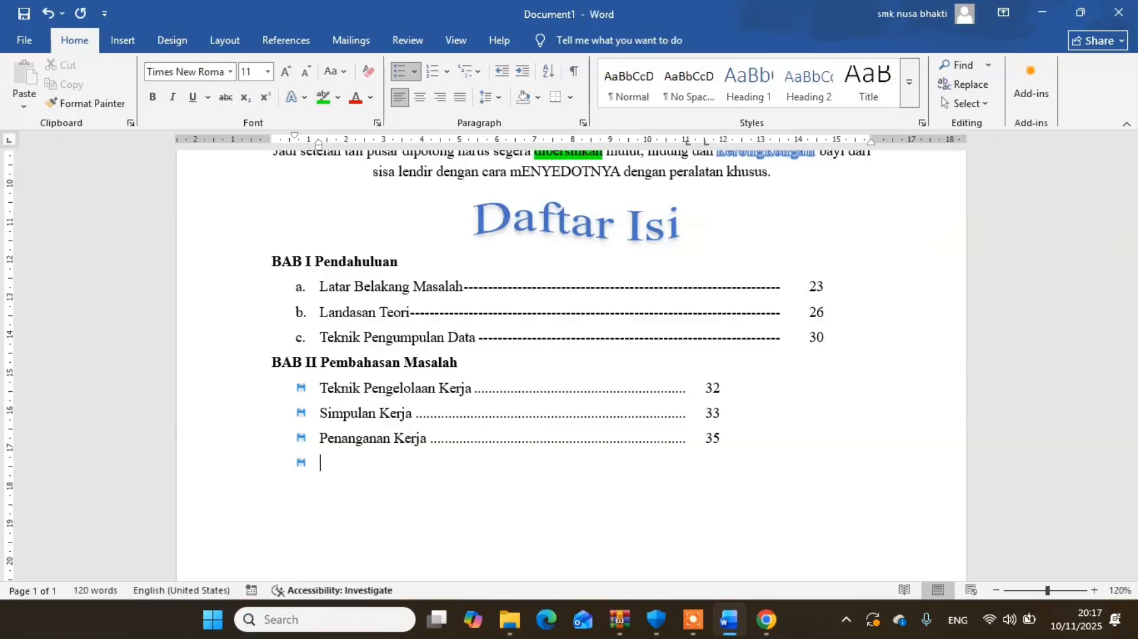
key(BackSpace)
key(BackSpace)
key(BackSpace)
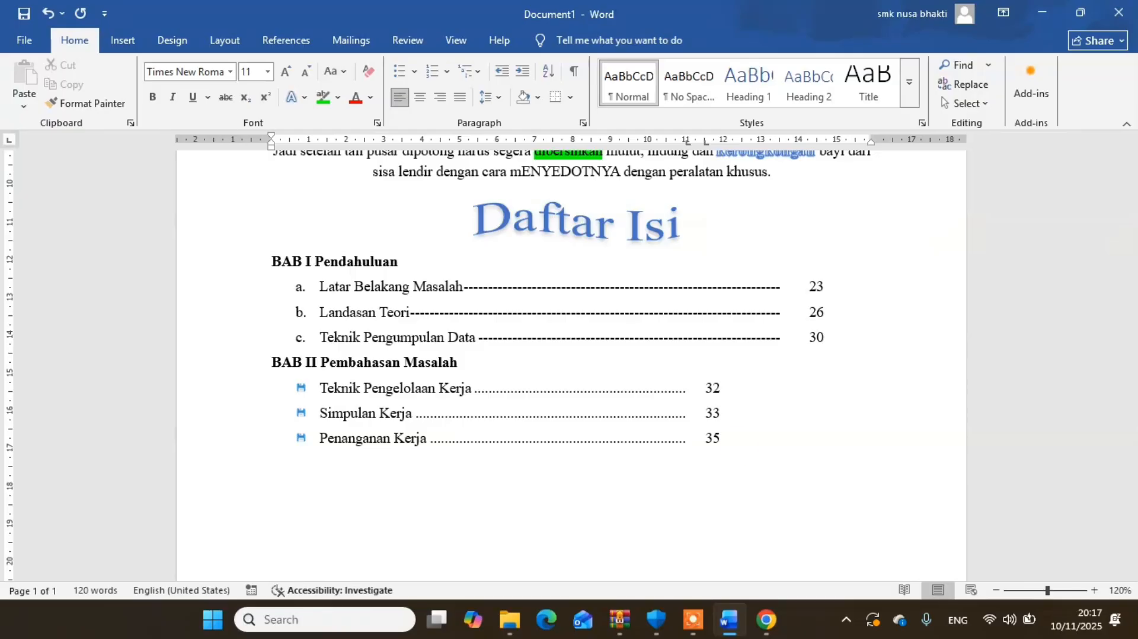
text(TABEL )
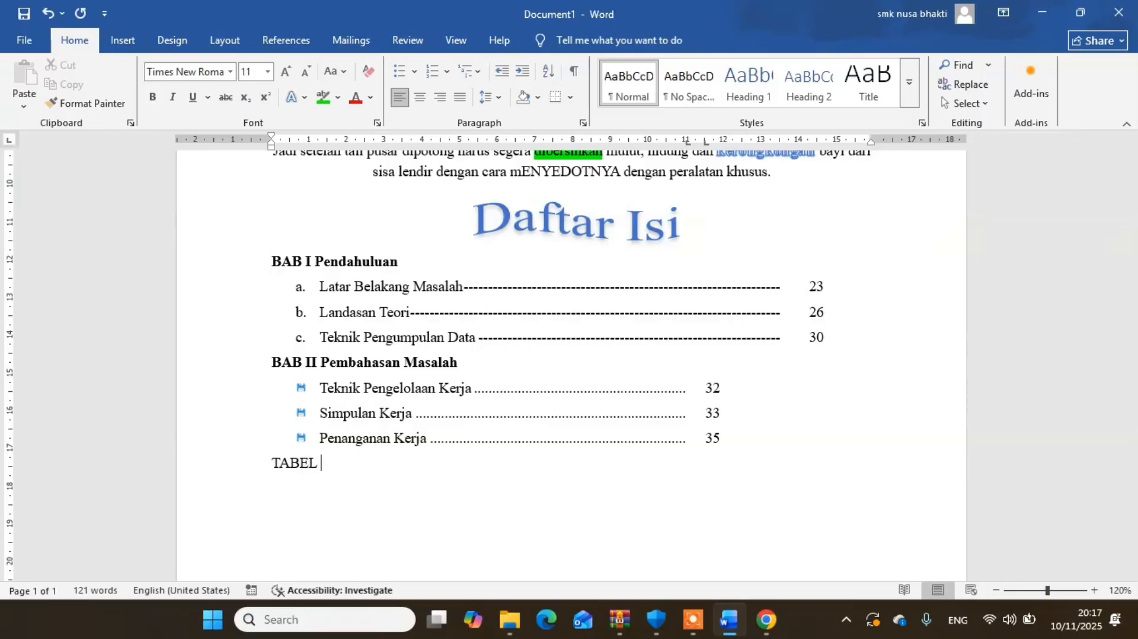
text(PEMBELIAN )
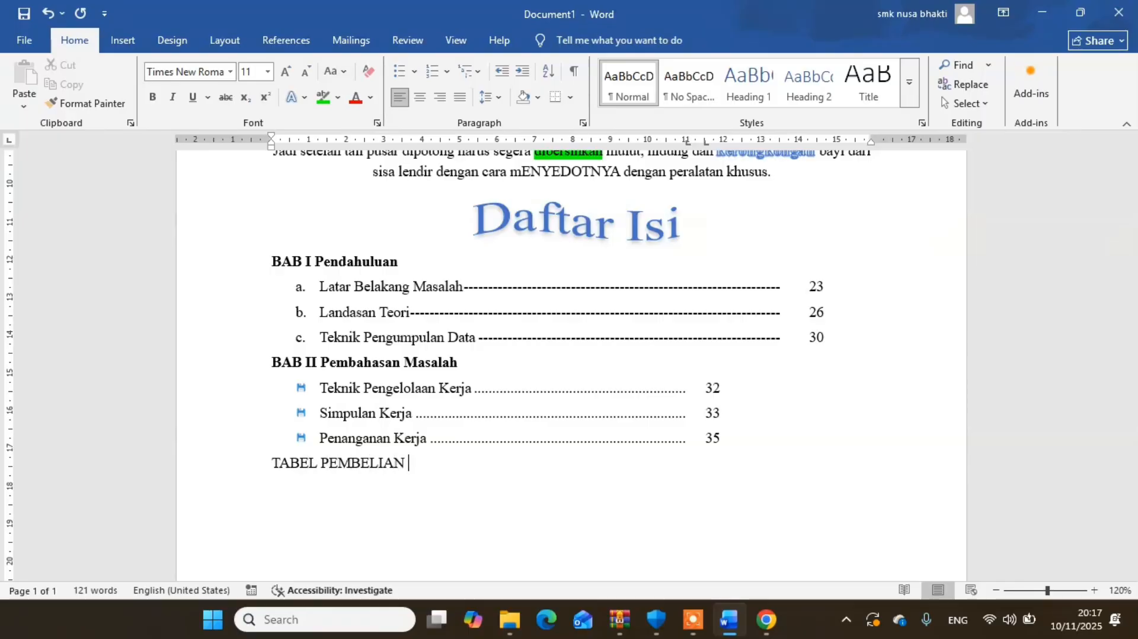
text(BARANG LABO)
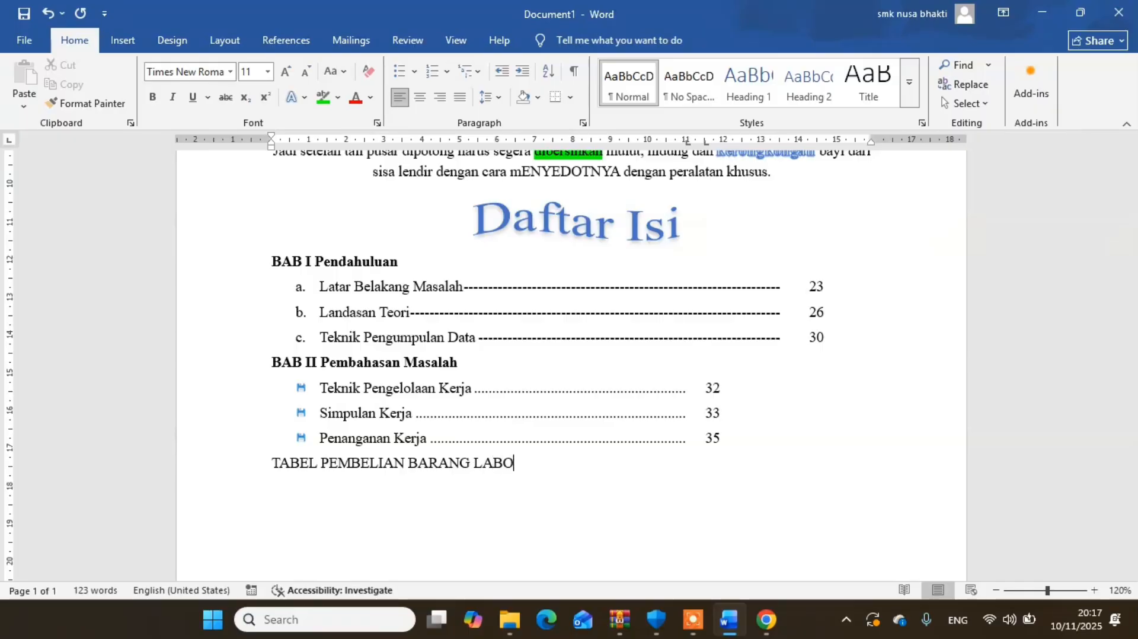
text(RATORIUM)
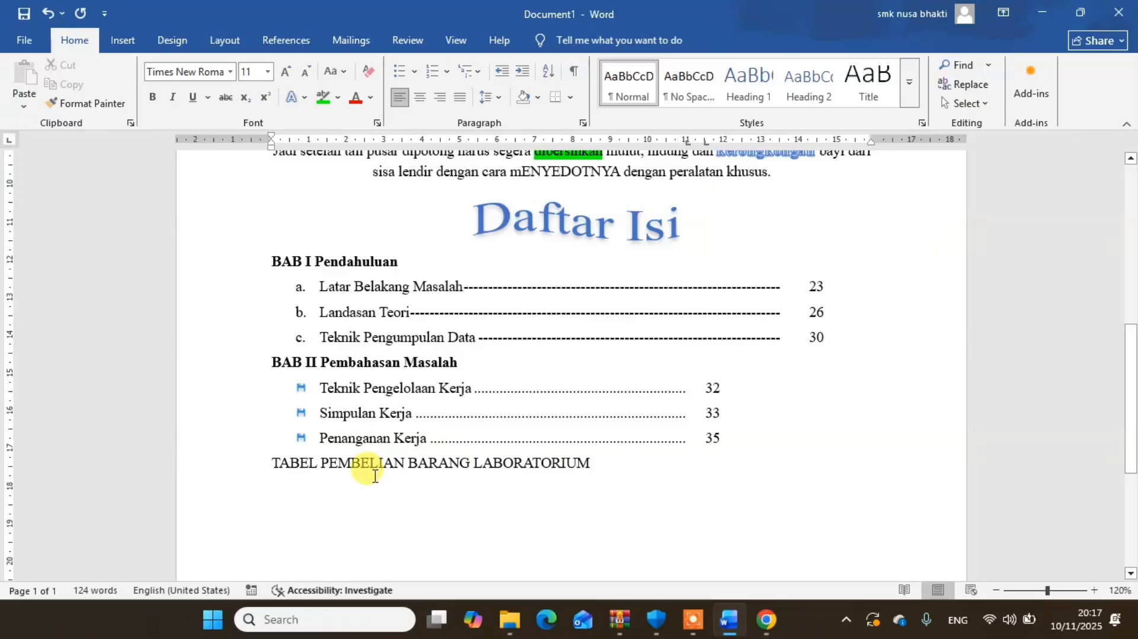
click(271, 463)
key(Return)
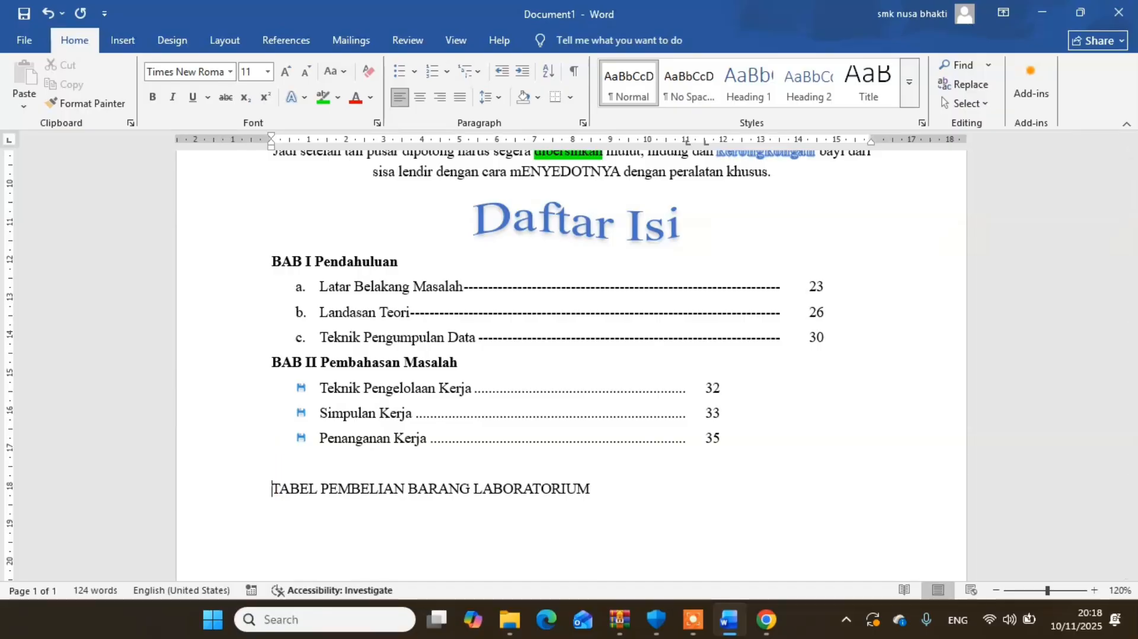
- Make the purchase table title bold and centred, and convert it to Capitalize Each Word case
drag(604, 489, 270, 490)
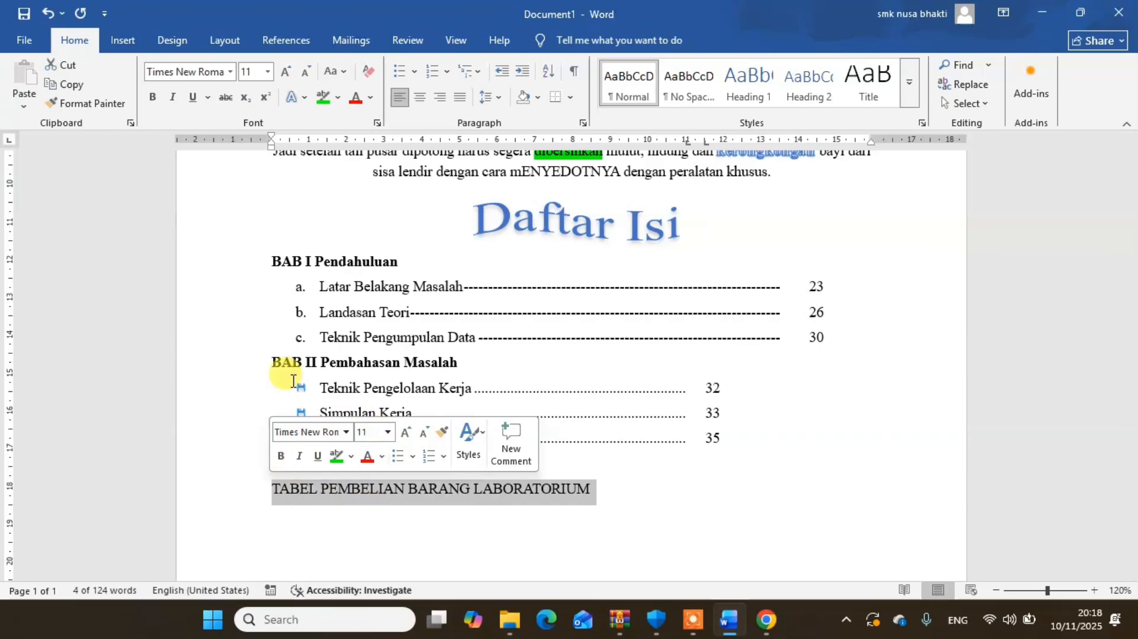
click(152, 98)
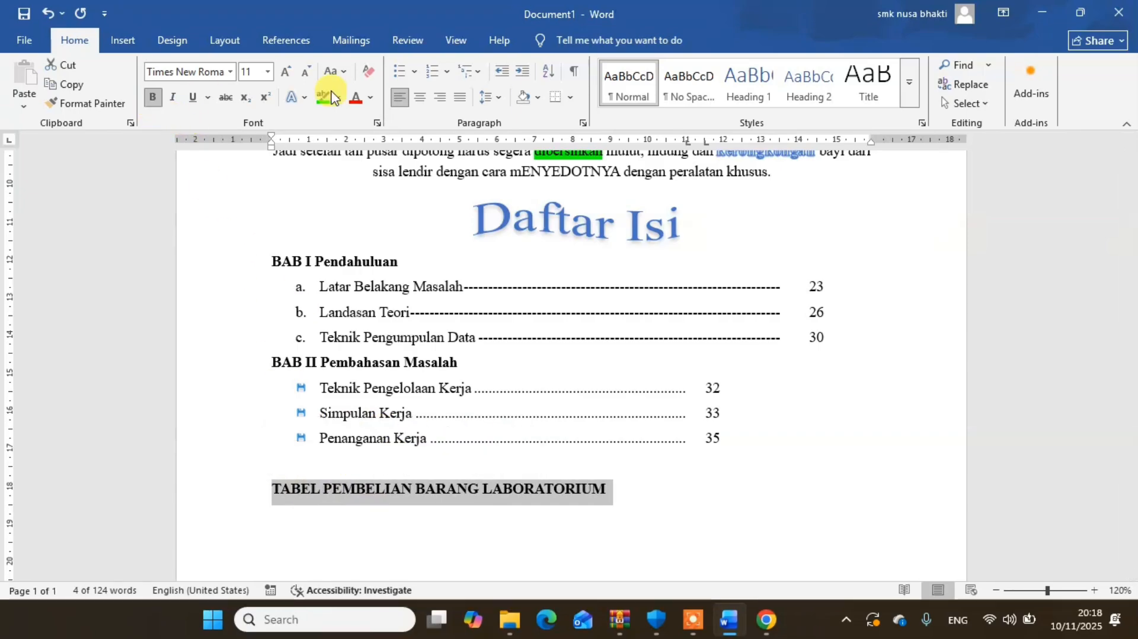
click(419, 98)
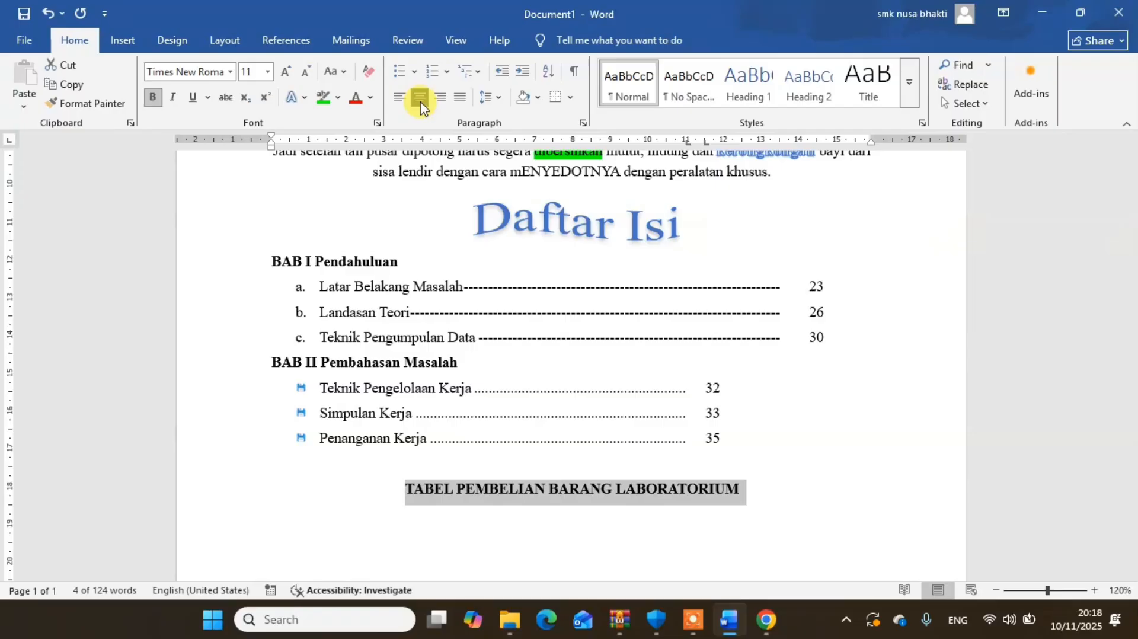
click(333, 78)
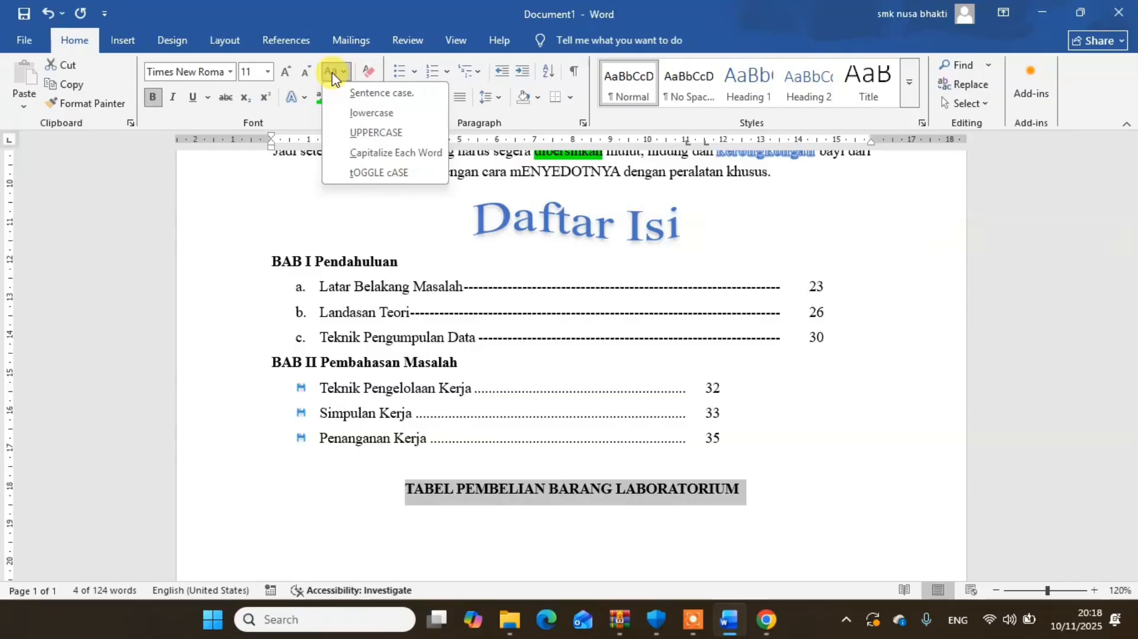
click(376, 155)
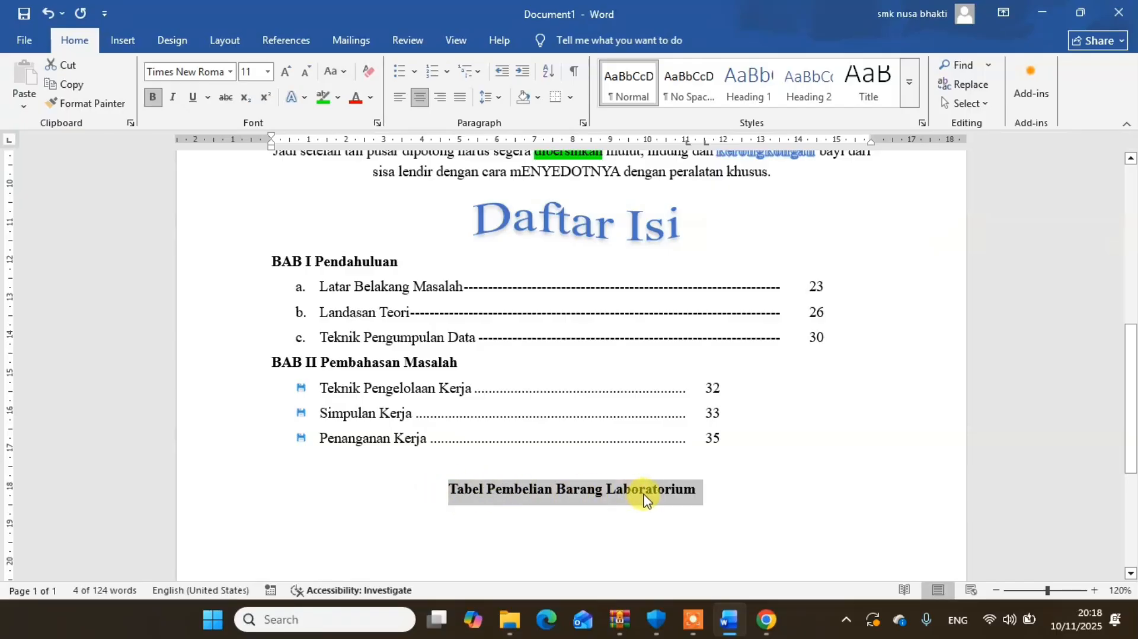
- Insert a table with 7 columns and 6 rows on a new line below the Tabel Pembelian Barang Laboratorium title
click(718, 497)
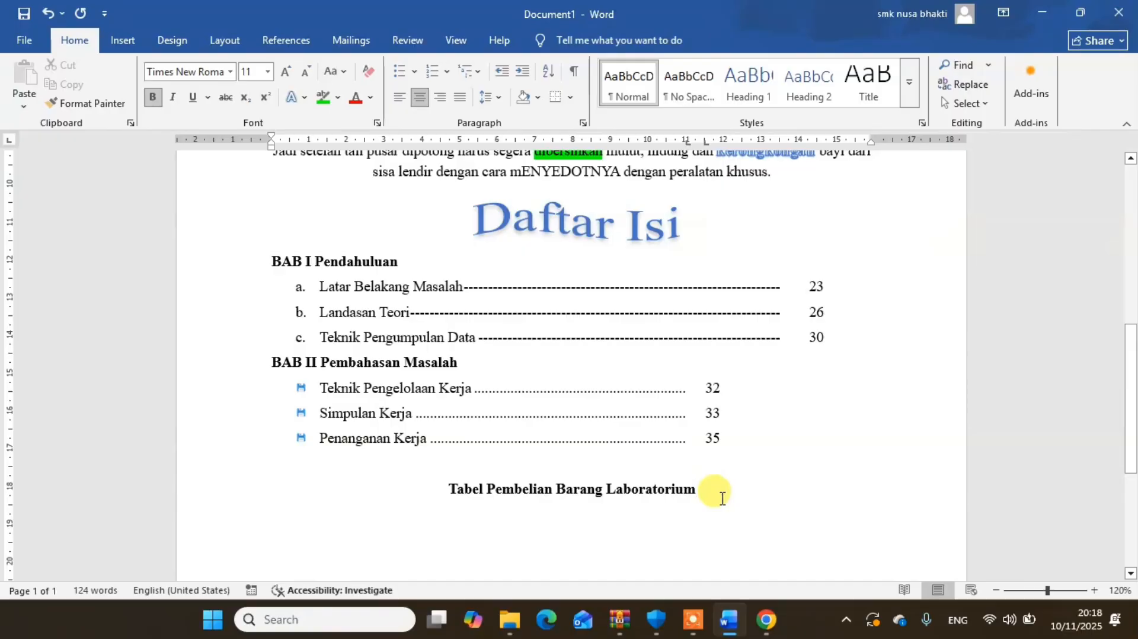
key(Return)
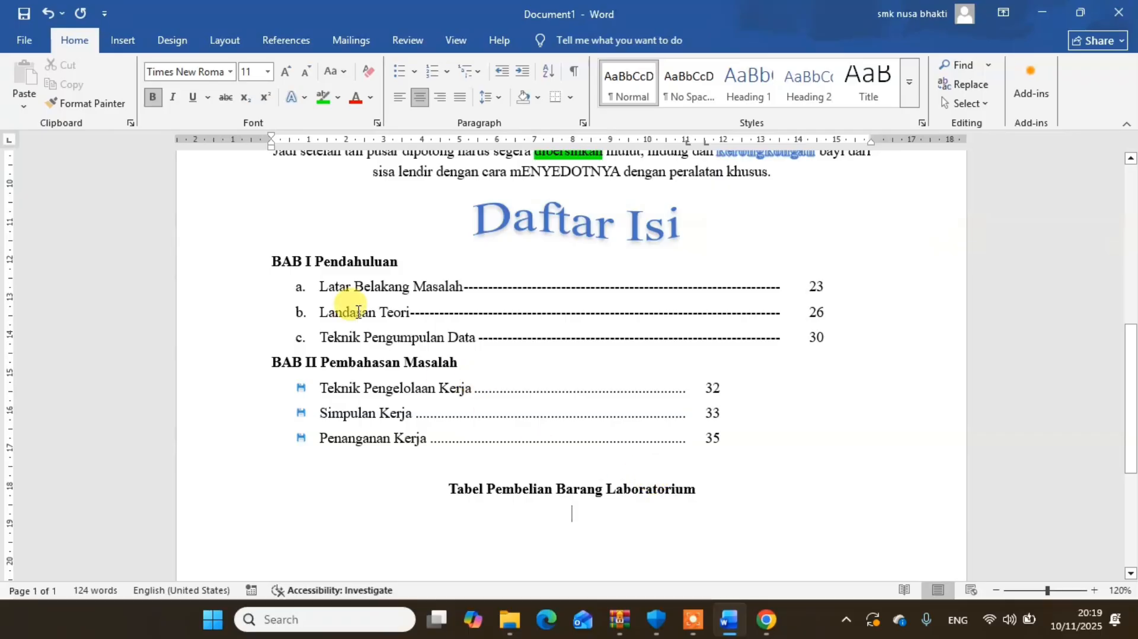
click(124, 40)
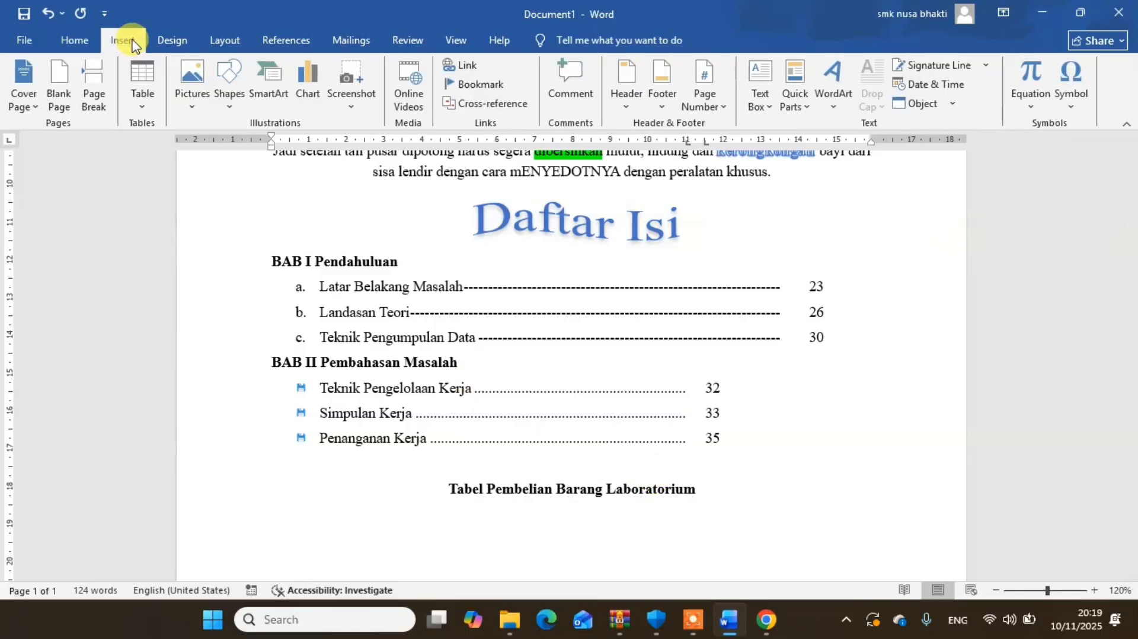
click(145, 107)
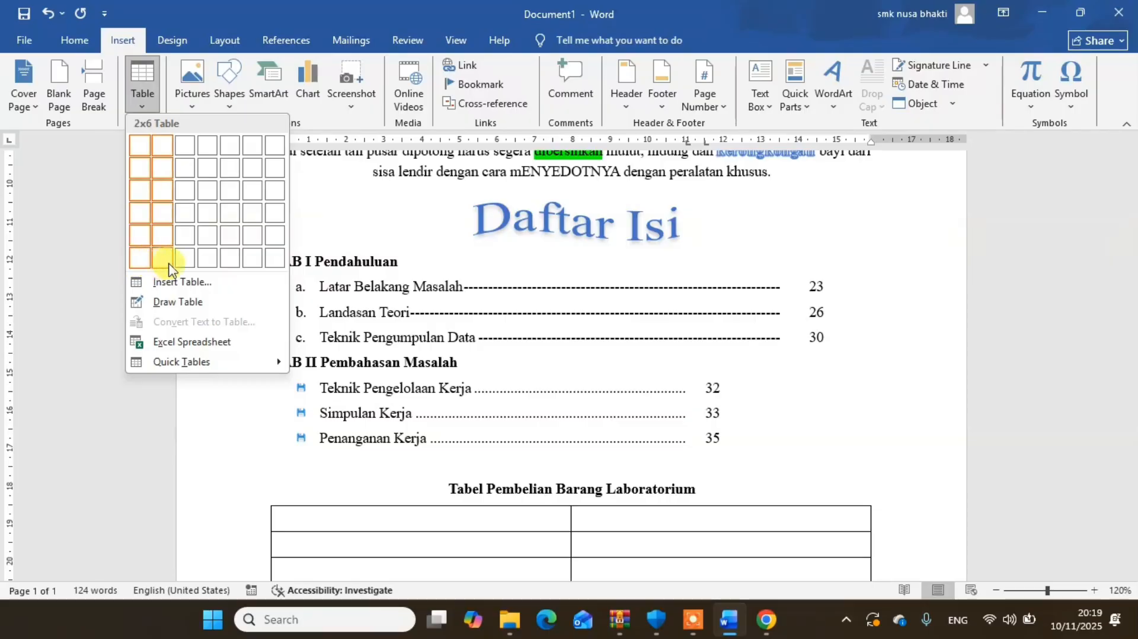
click(276, 259)
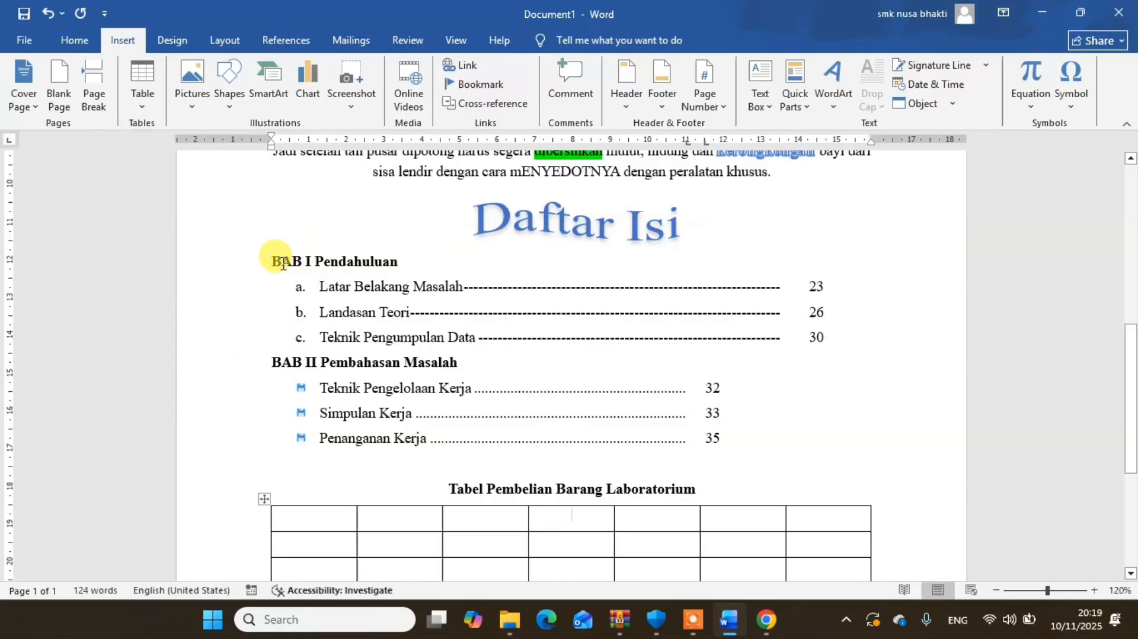
- Add one more row below the last row of the purchase table
scroll(927, 371, down, 5)
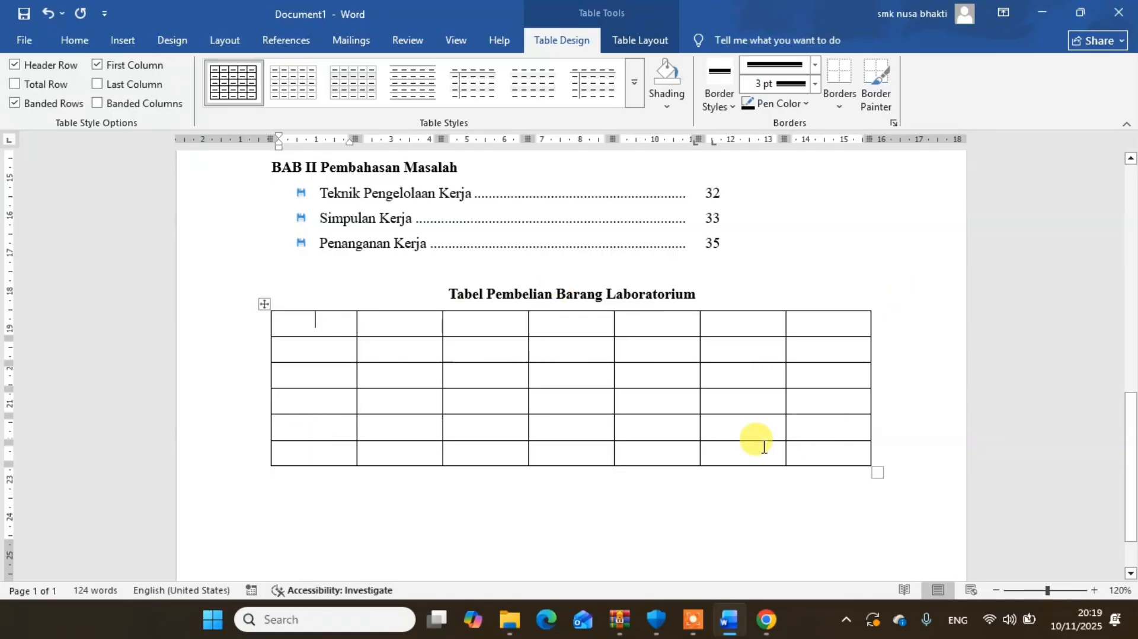
click(327, 457)
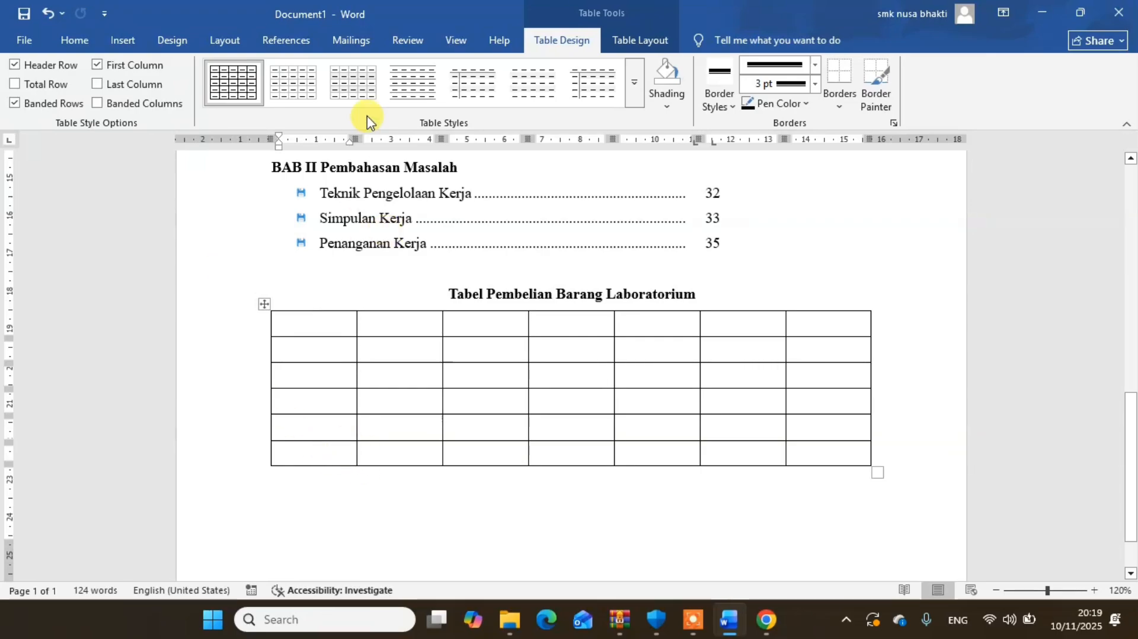
click(629, 41)
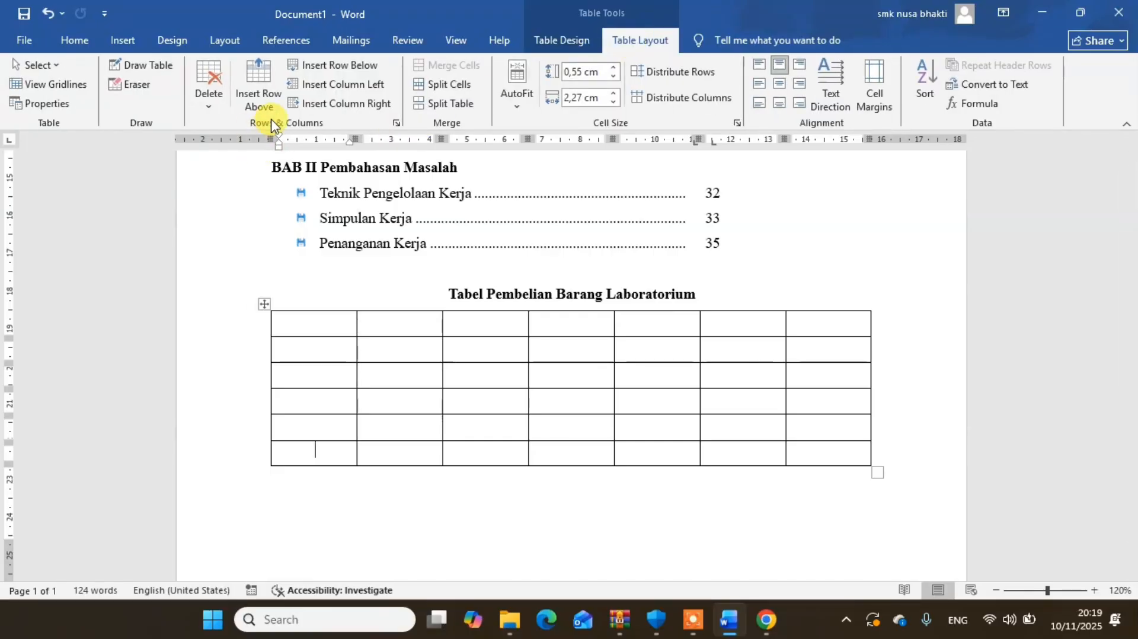
click(344, 72)
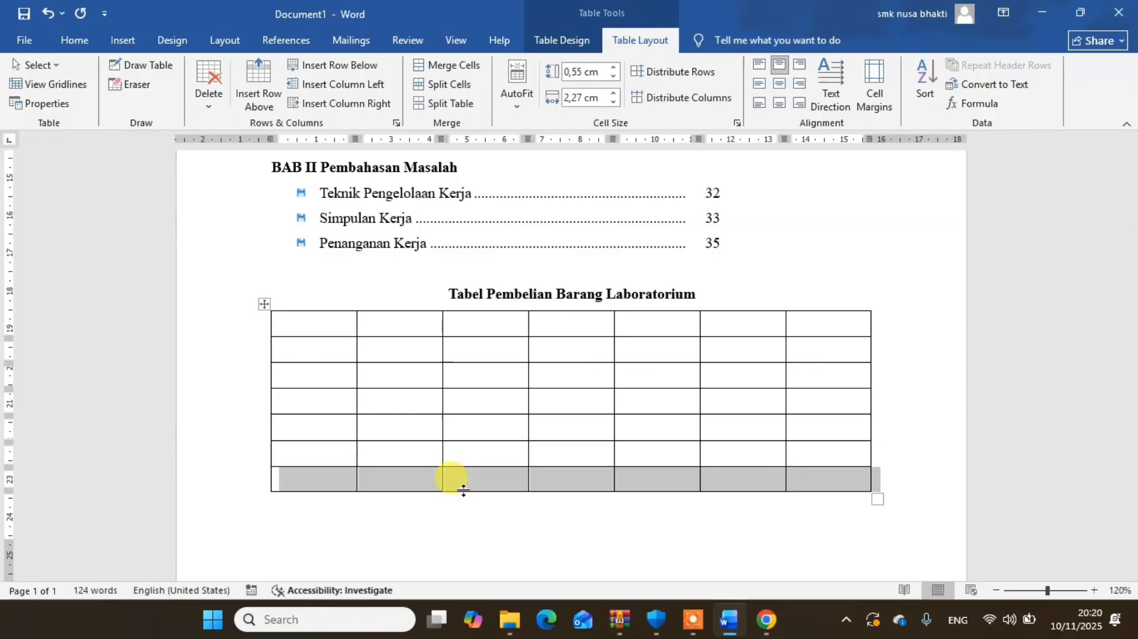
- Enter the headers NO, NAMA BARANG and JUMLAH & HARGA in the first three cells of the table's first row
click(321, 324)
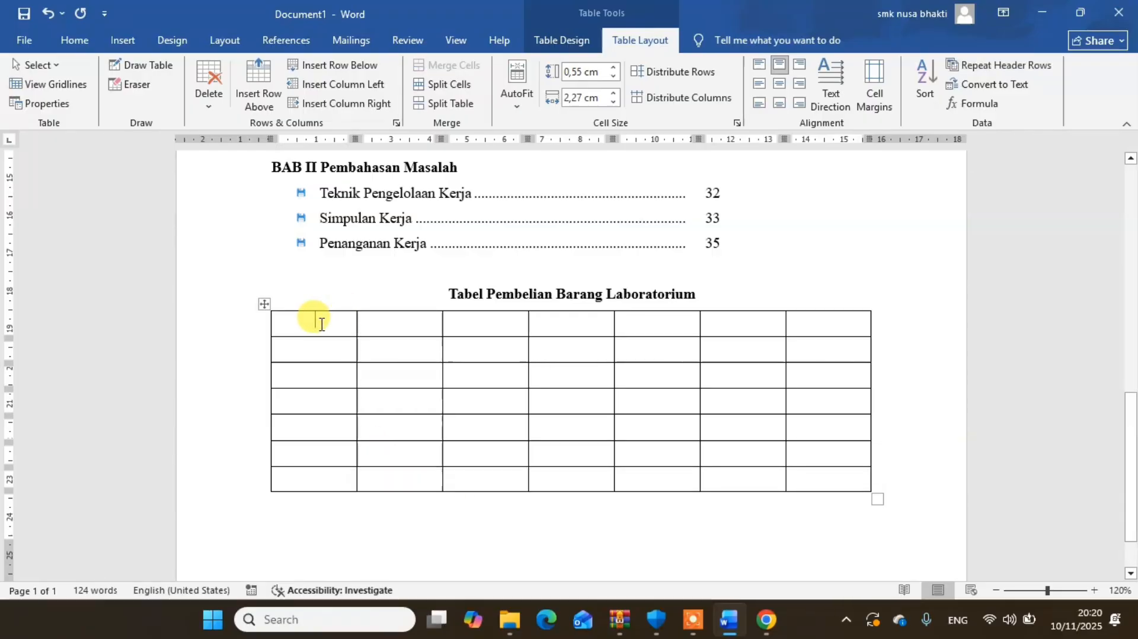
text(NO)
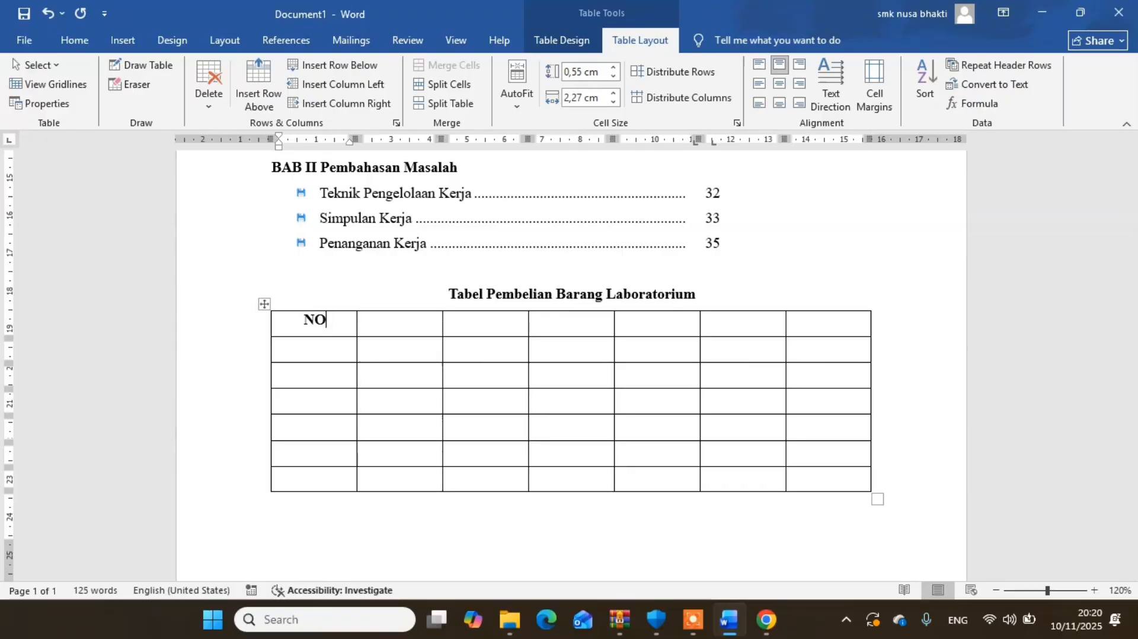
click(382, 328)
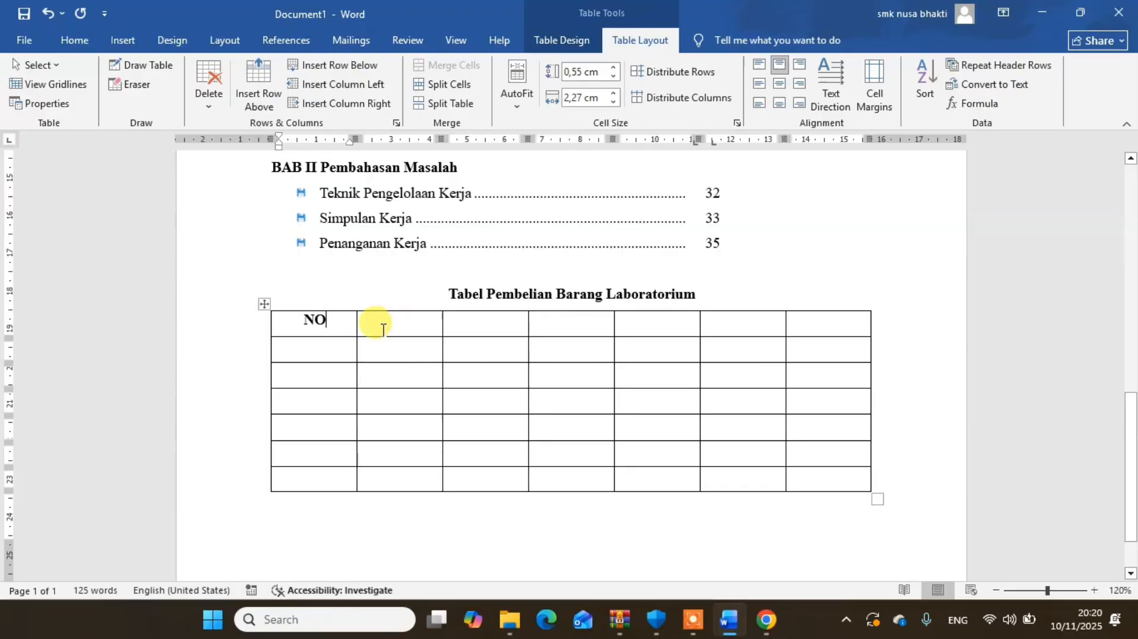
text(NAMA BARANG)
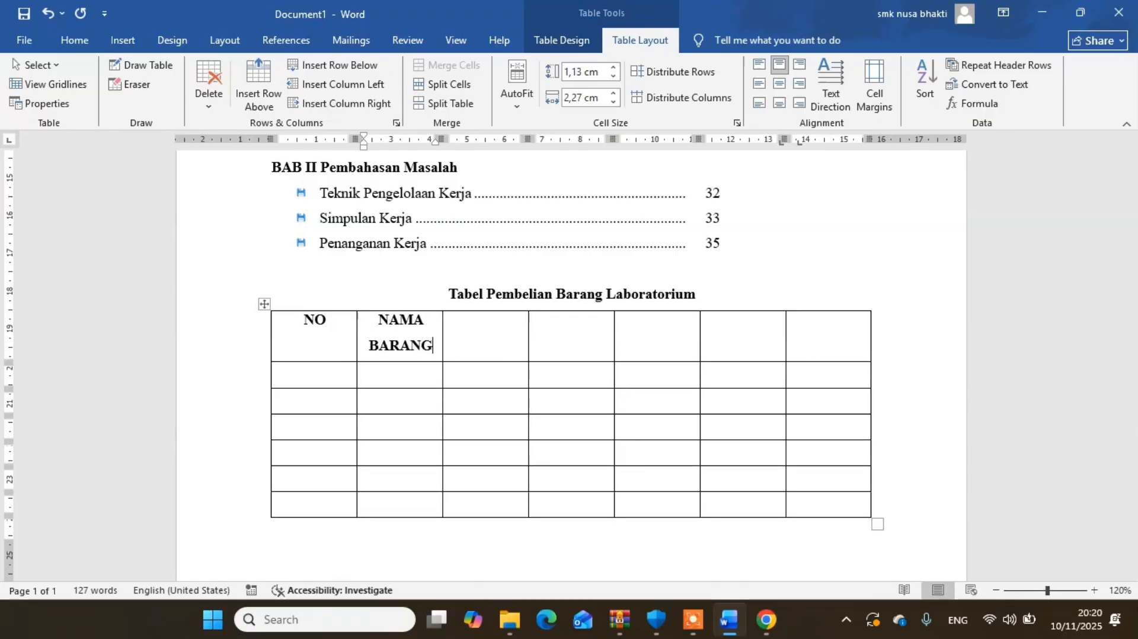
click(492, 336)
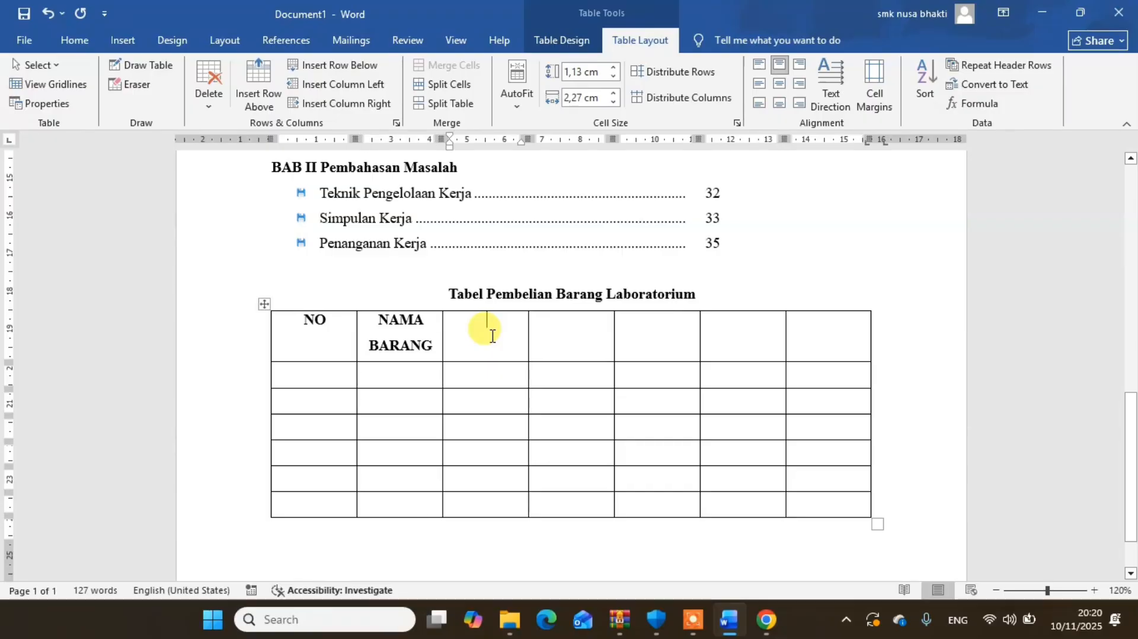
text(JUMLAH)
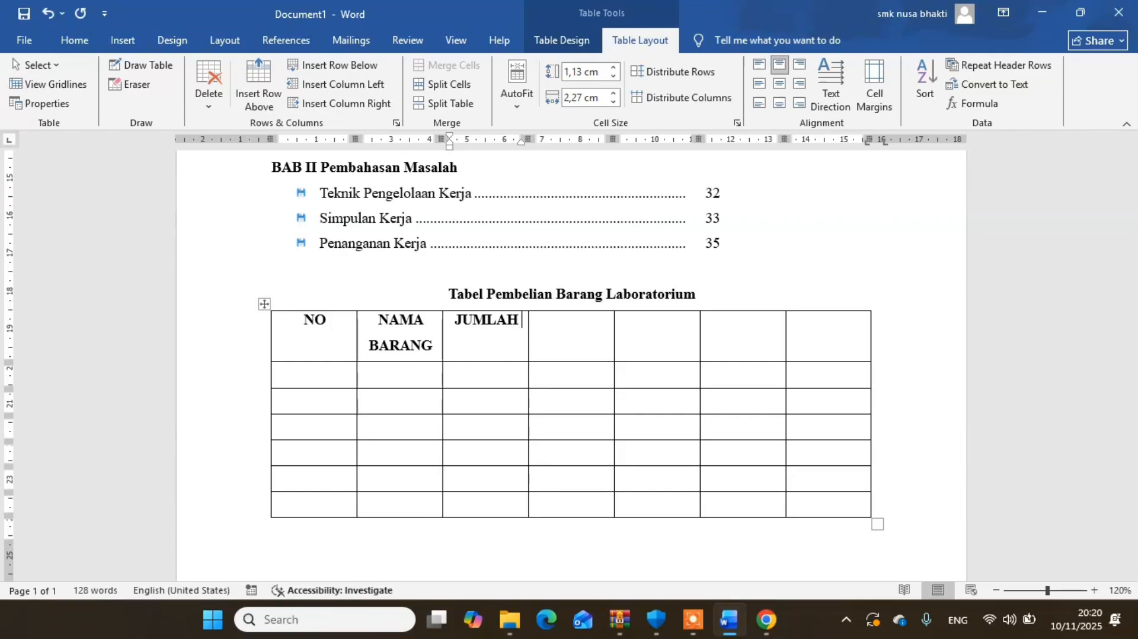
text( & HARGA)
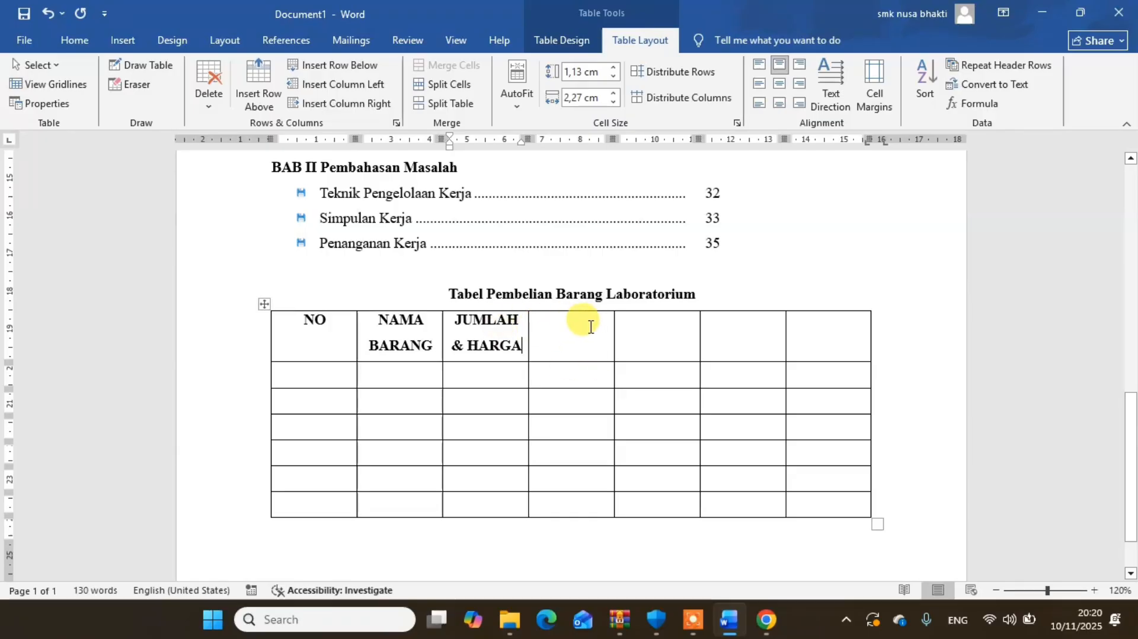
- Enter the subheaders JUMLAH and HARGA in the third and fourth cells of the table's second row
click(476, 372)
text(JUM)
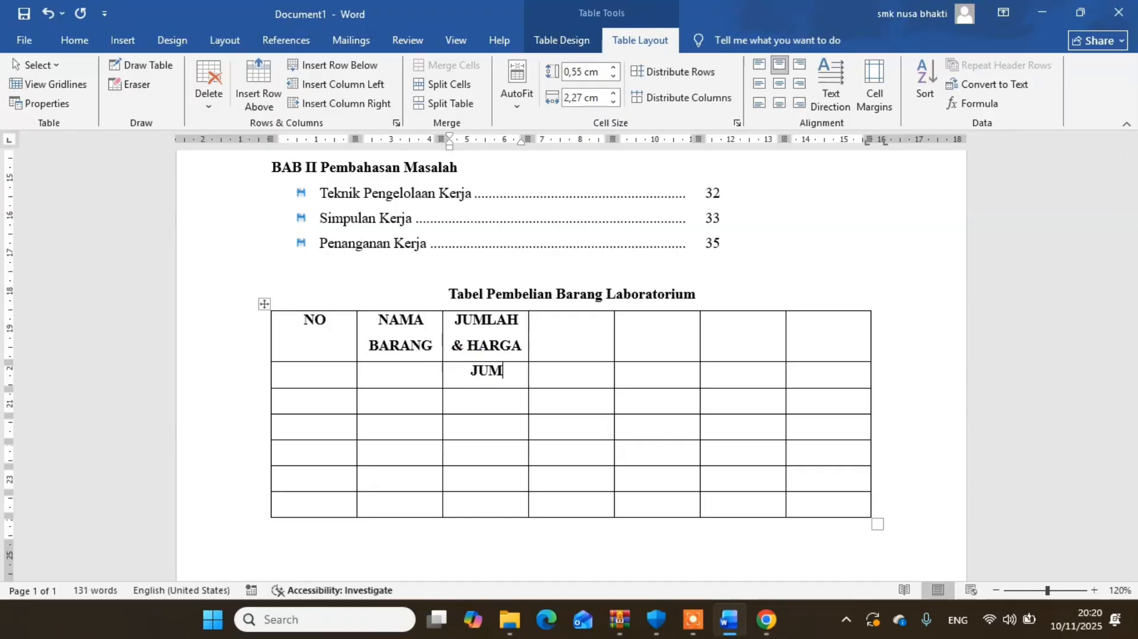
text(LAH)
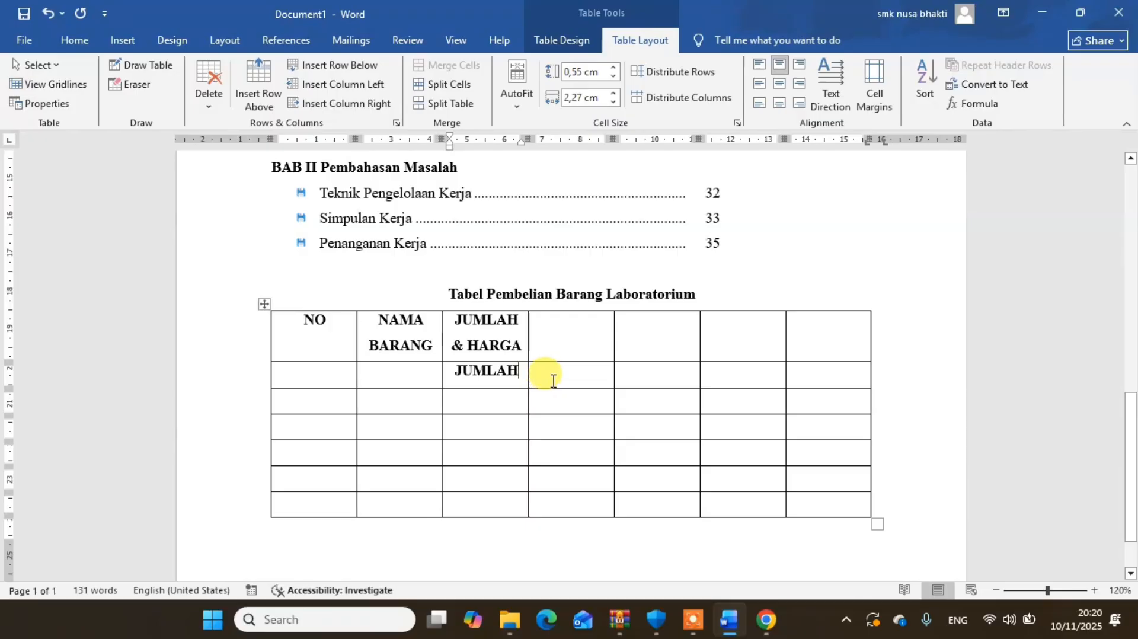
click(553, 381)
text(HARGA)
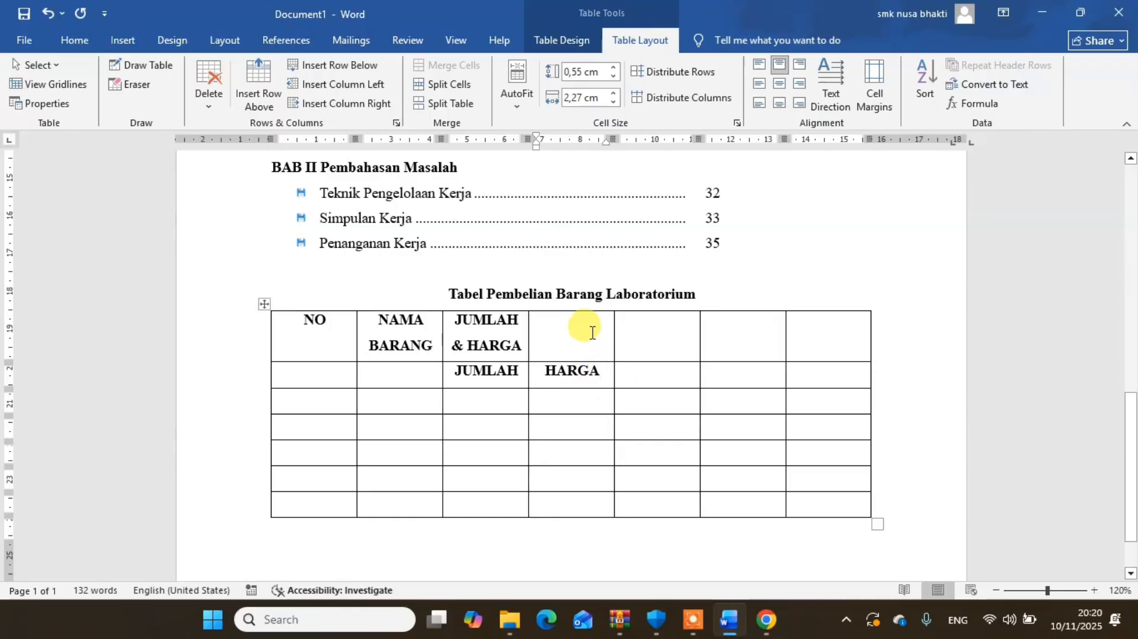
- Enter the headers JUMLAH HARGA and DISKON in the fifth and sixth cells of the table's first row
click(657, 343)
text(JUMLAH)
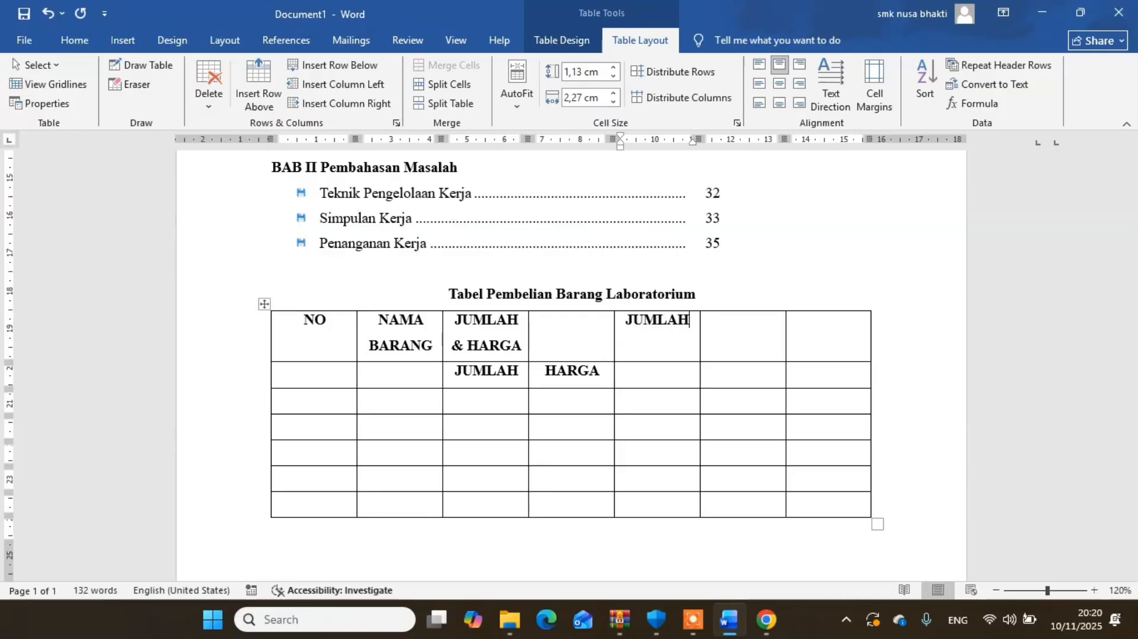
text( HARGA)
click(746, 347)
text(DISKON)
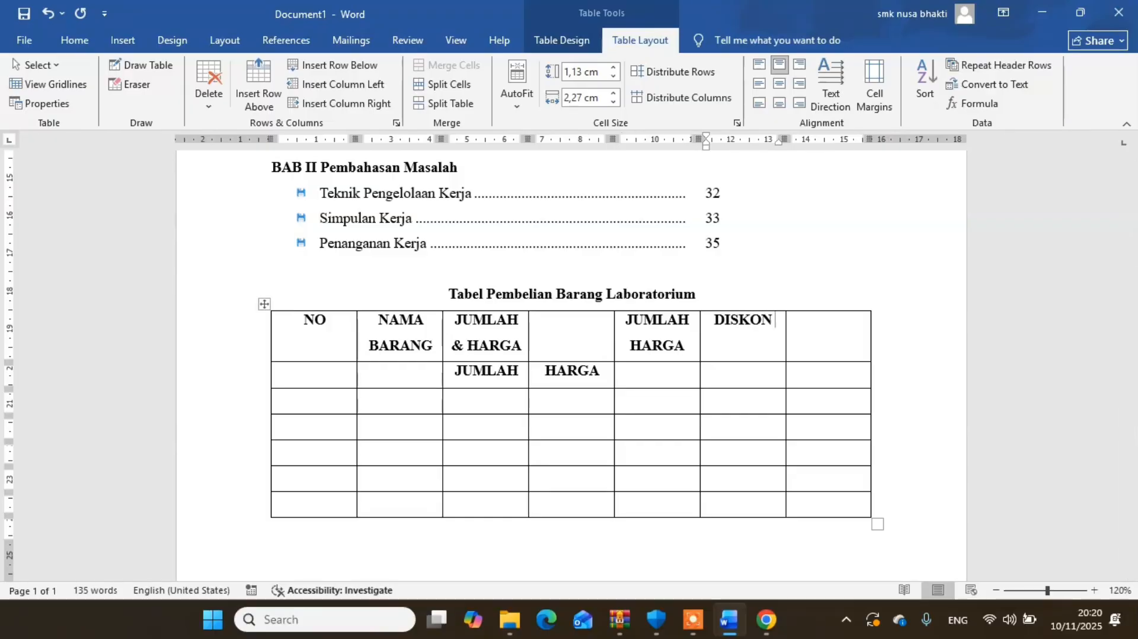
text( 5)
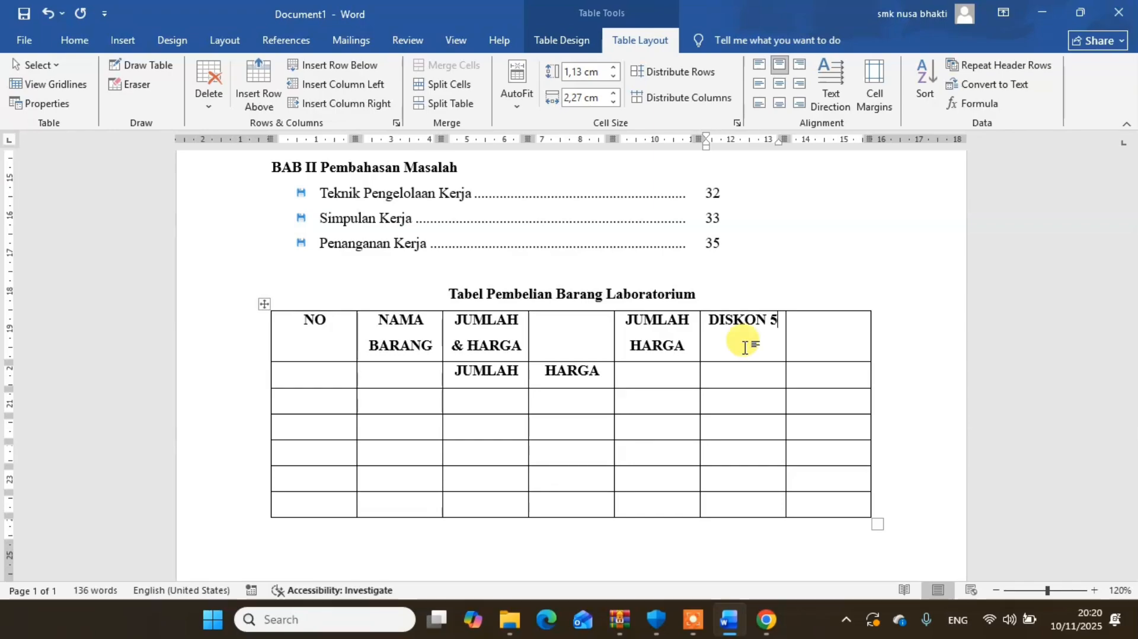
text(%)
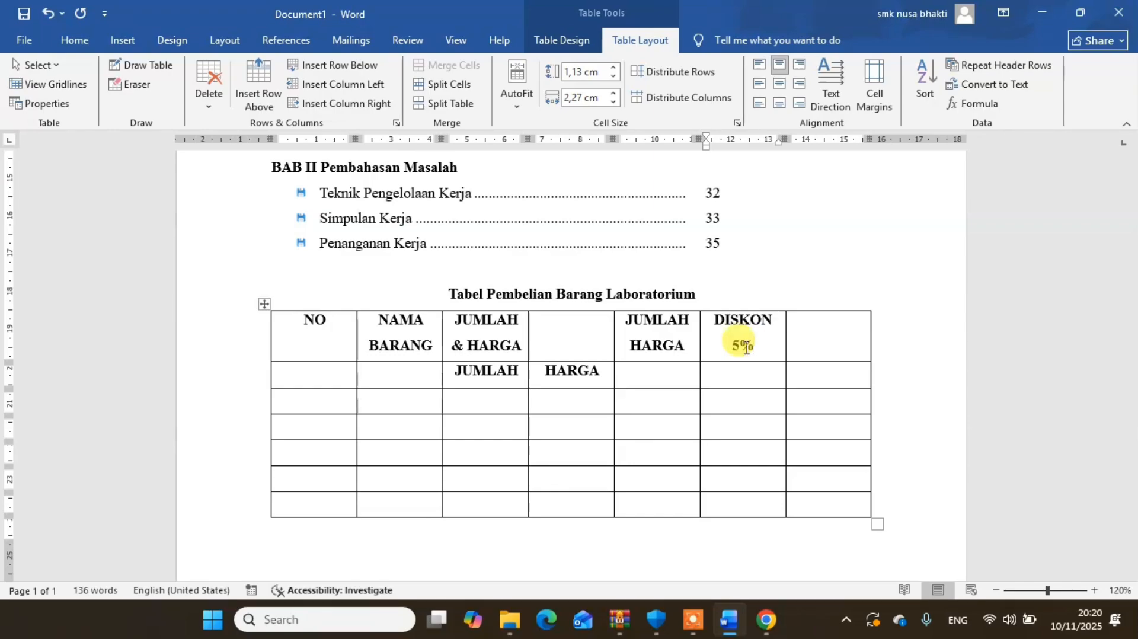
- Complete the DISKON header as DISKON 5% and enter the header TOTAL in the last cell of the table's first row
click(809, 341)
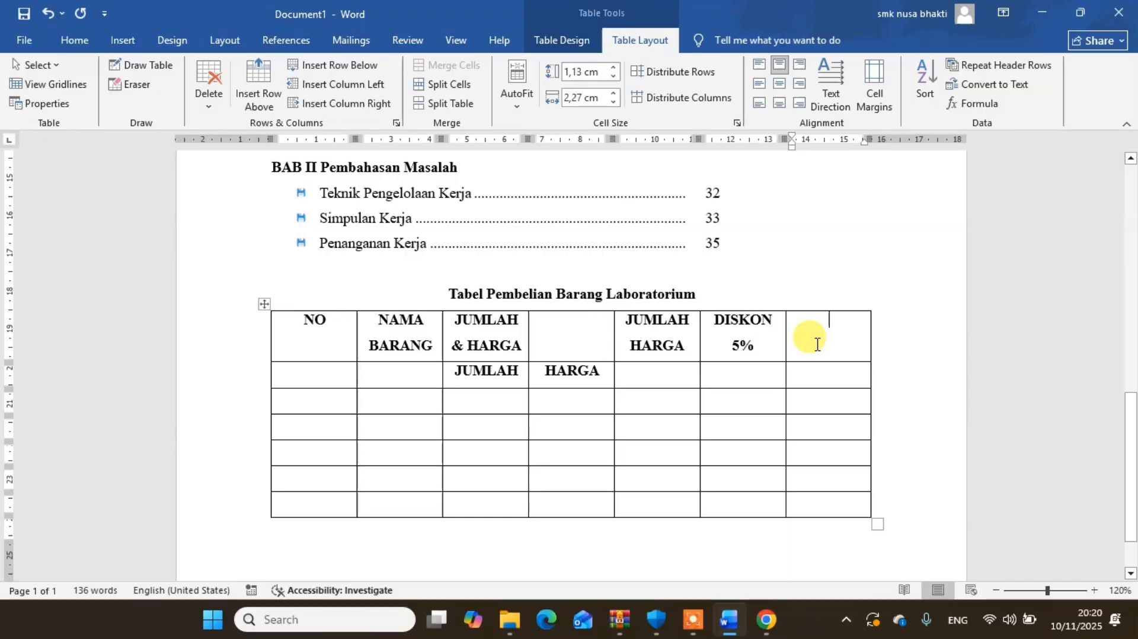
text(TOTAL)
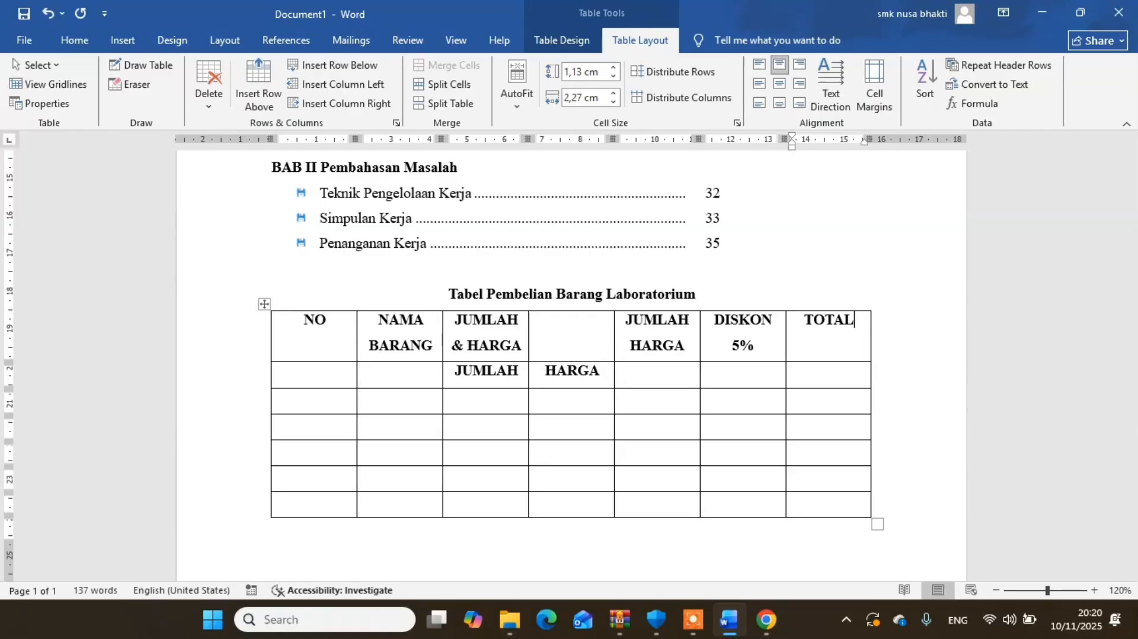
- Number the item rows 1 to 4 in the NO column and enter Spet Suntik as the first item name
click(314, 401)
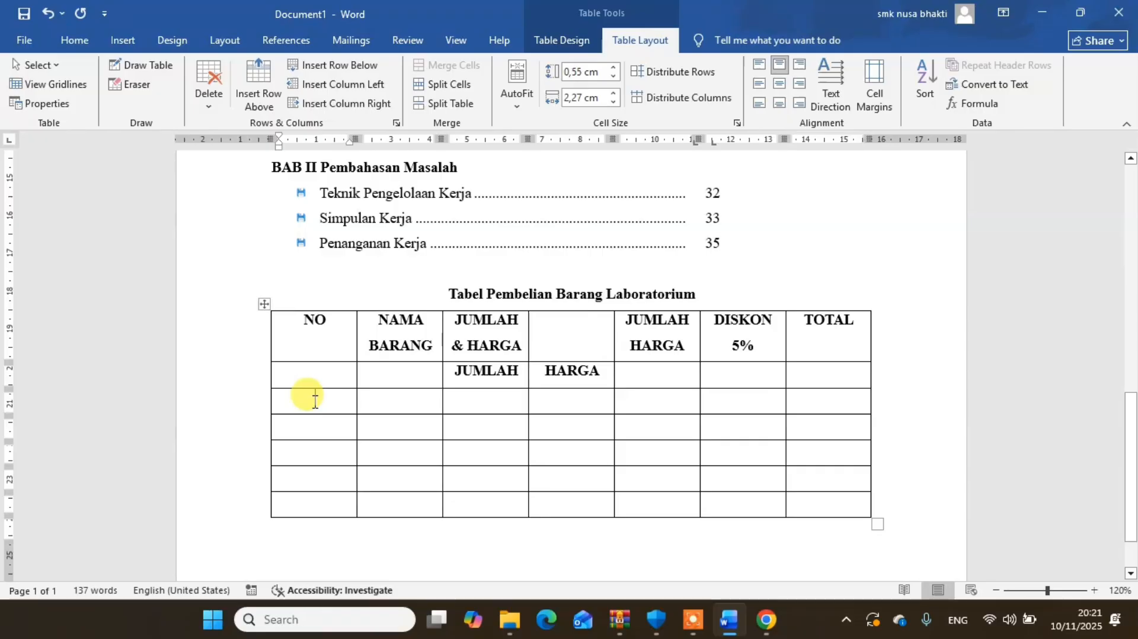
text(1)
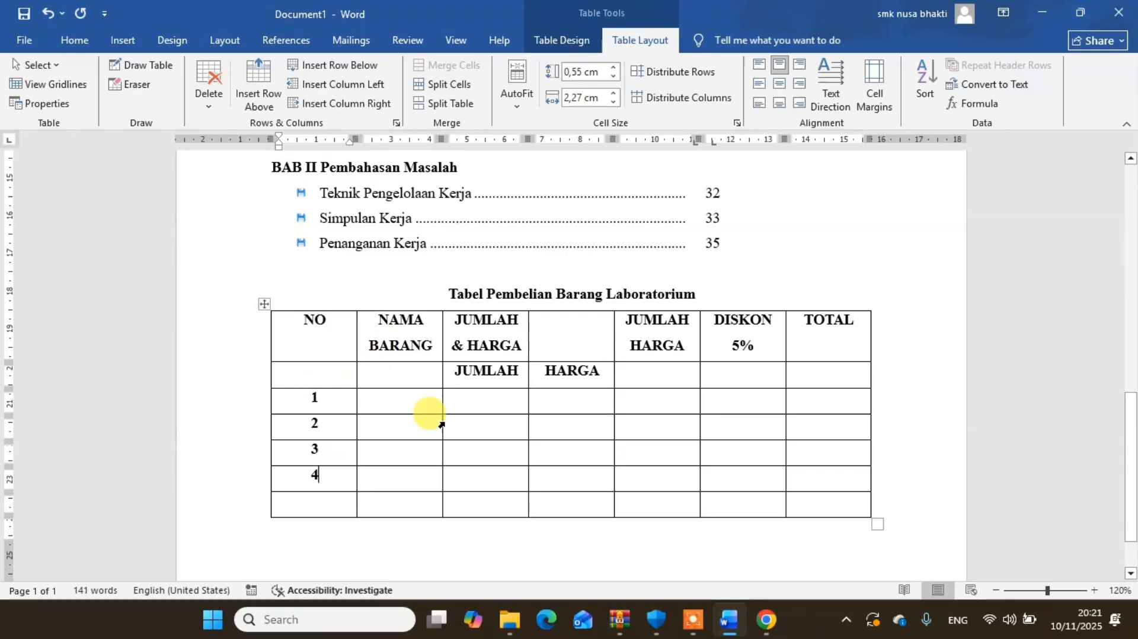
click(402, 396)
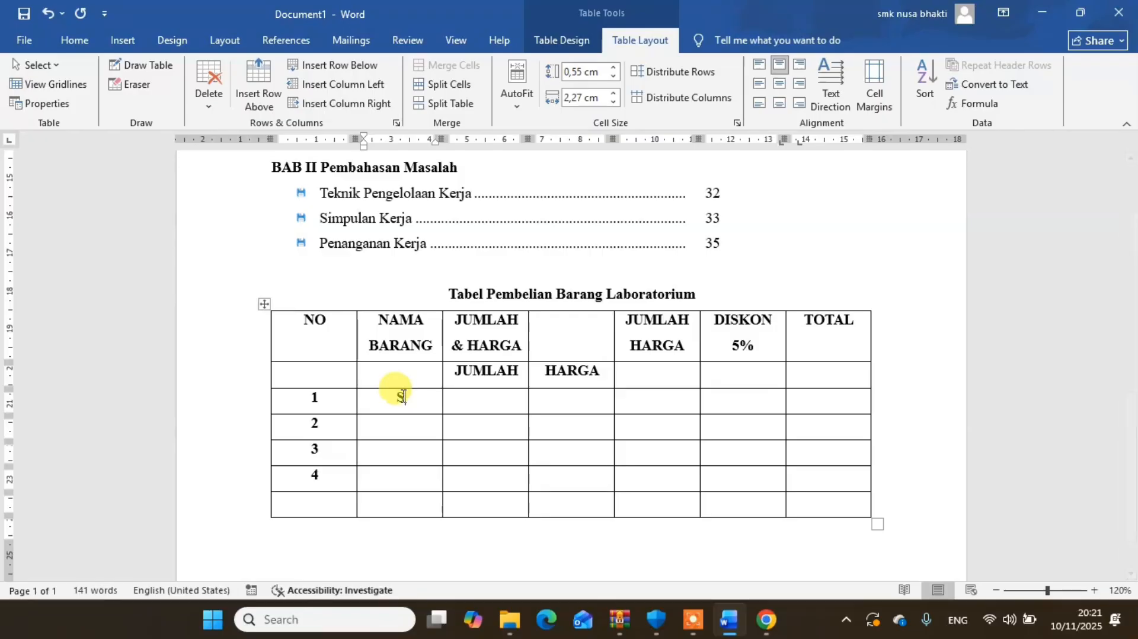
text(Spet Suntik)
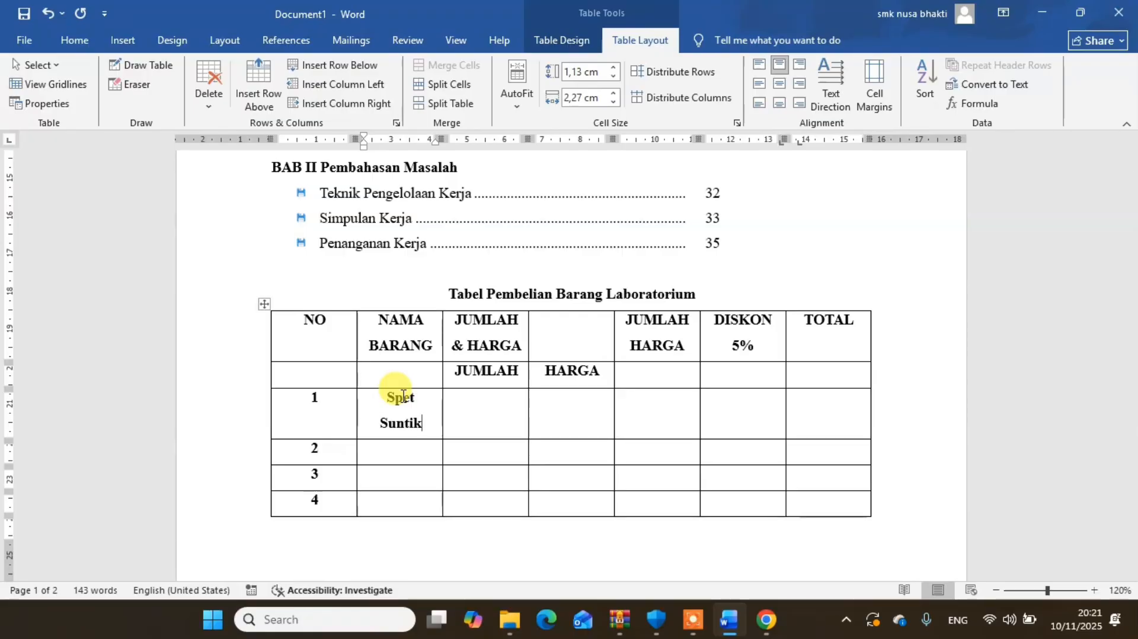
- Enter Jarum Infus and Stetoskop as the item names in rows 2 and 3 of the NAMA BARANG column
click(400, 451)
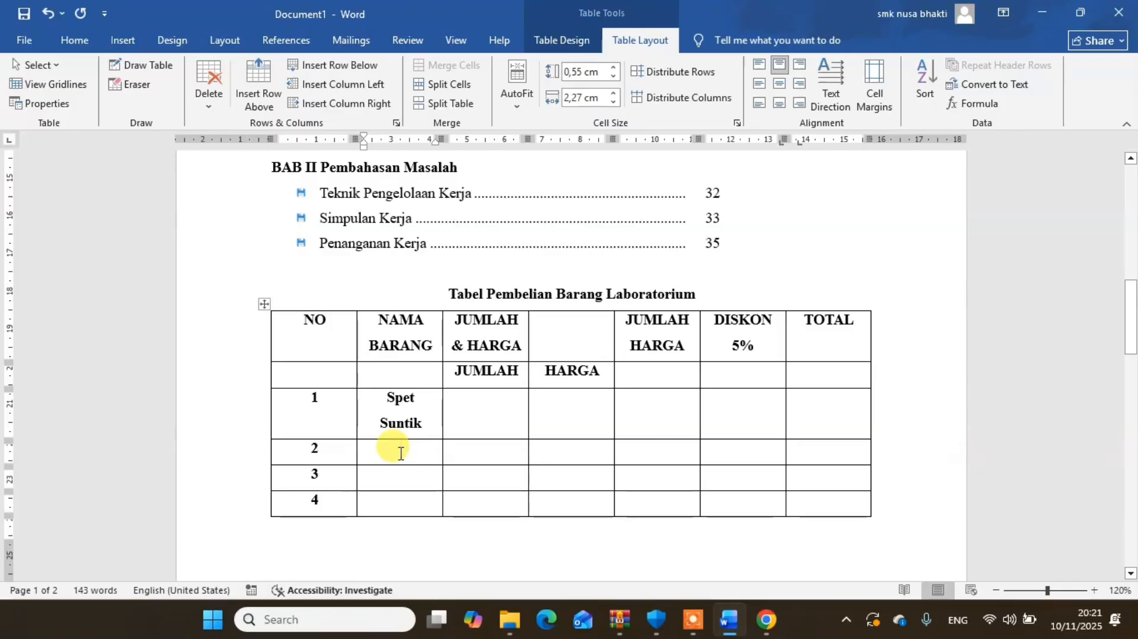
text(Jarum i)
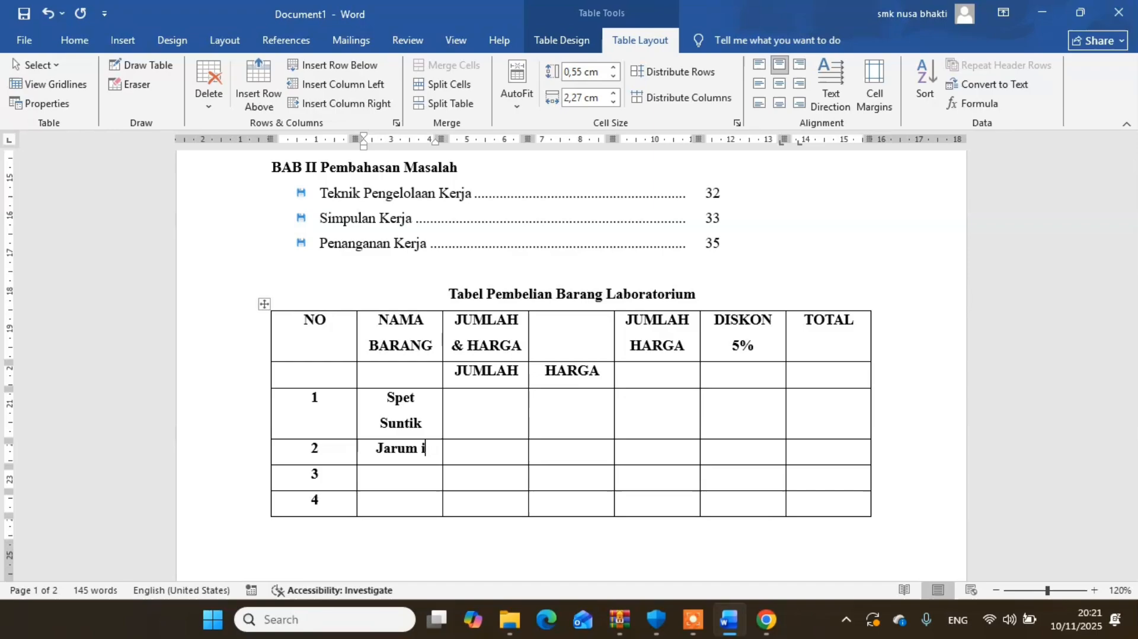
key(BackSpace)
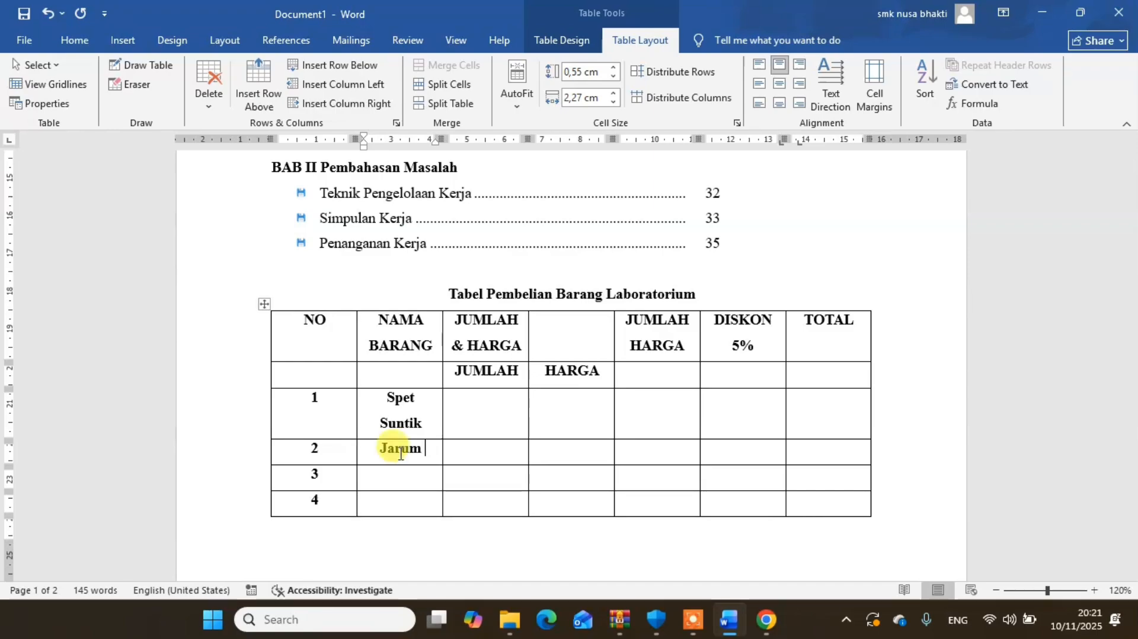
text(Infus)
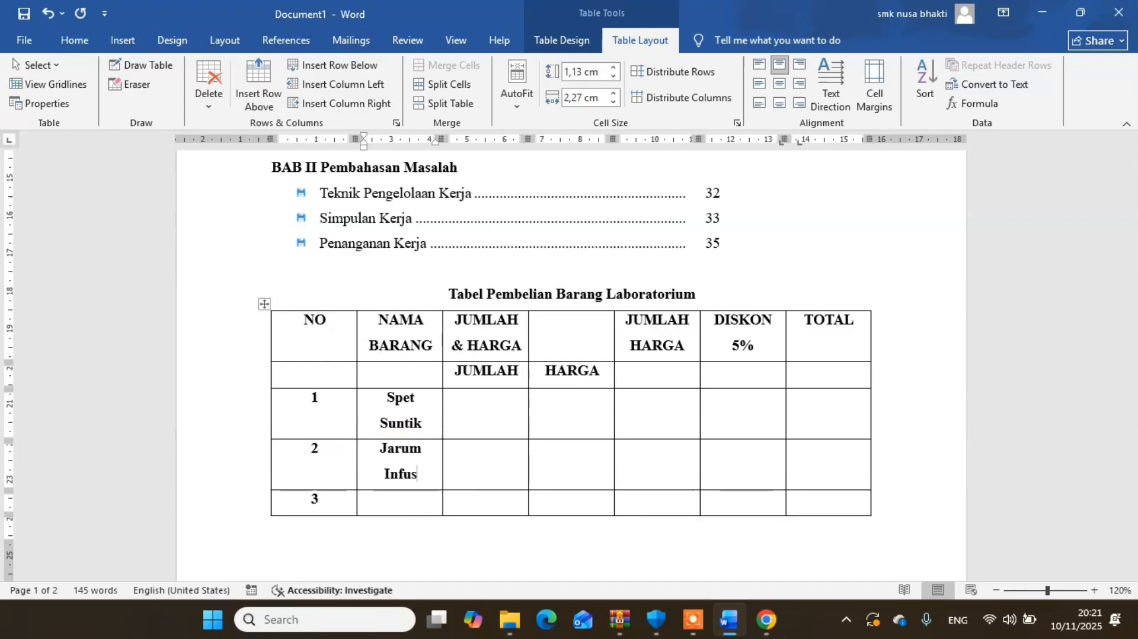
click(381, 504)
text(S)
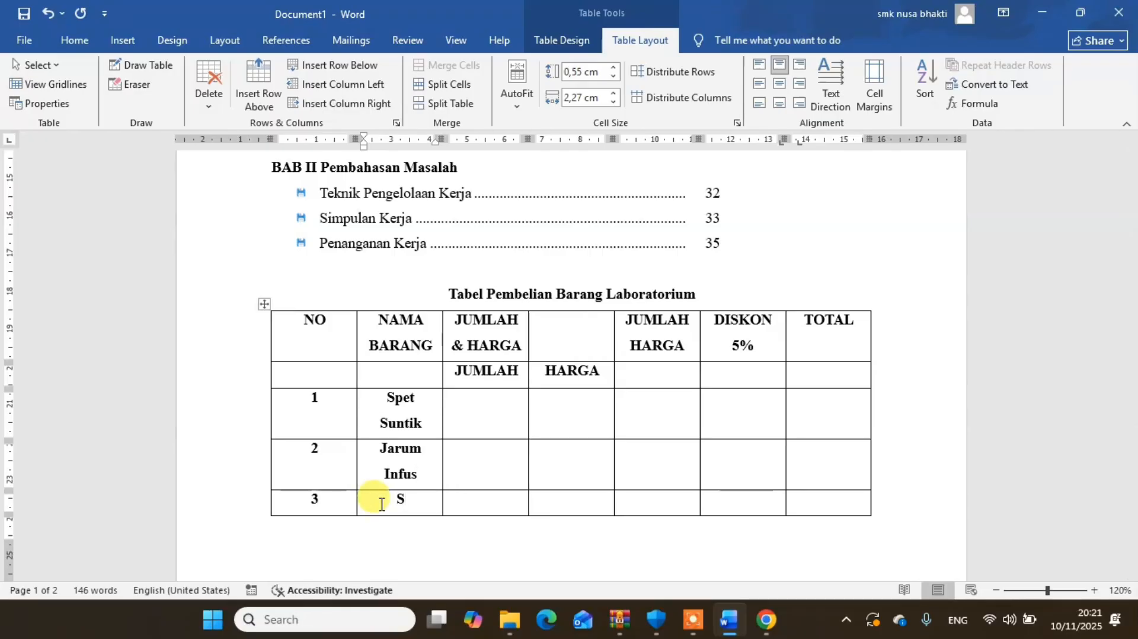
text(tetosko)
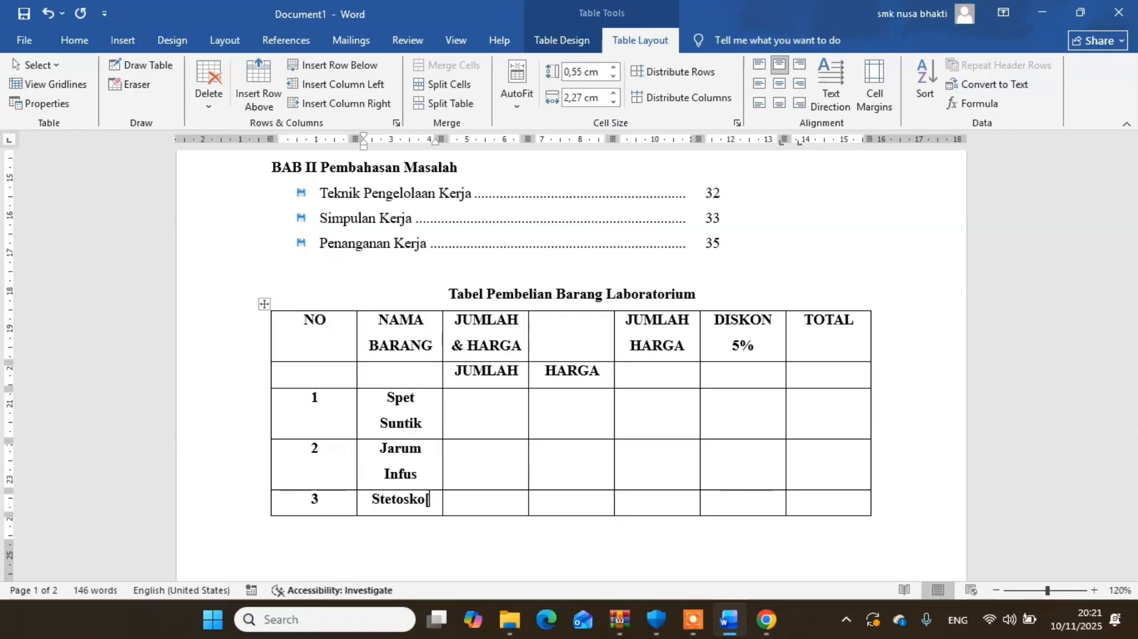
text(p)
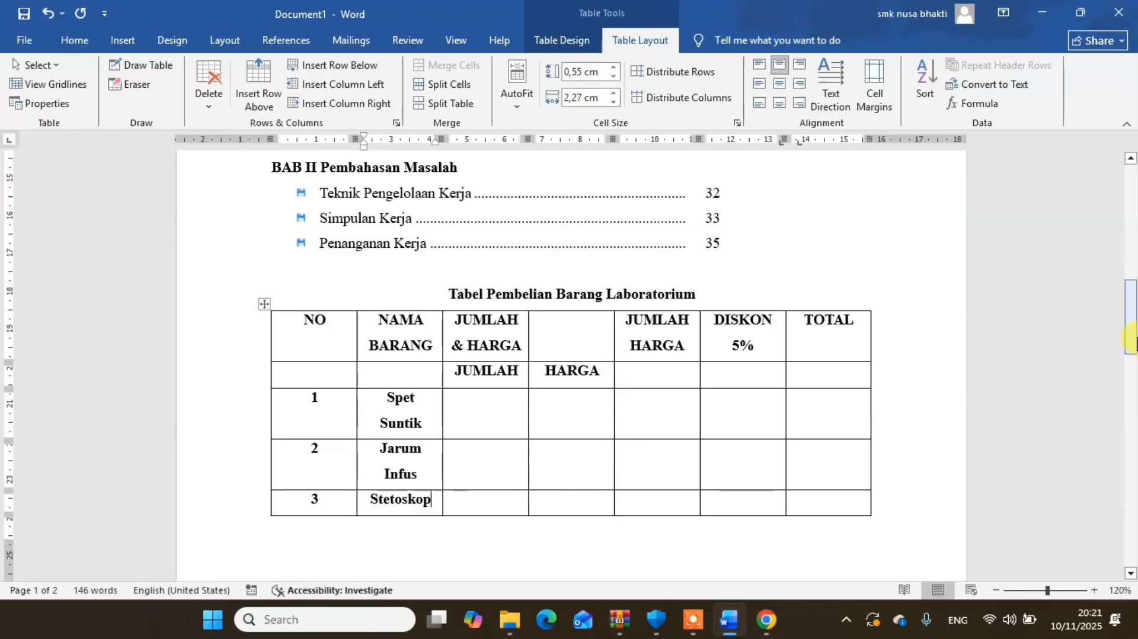
mouse_move(1130, 338)
mouse_down()
mouse_move(1132, 394)
mouse_move(1131, 343)
mouse_up()
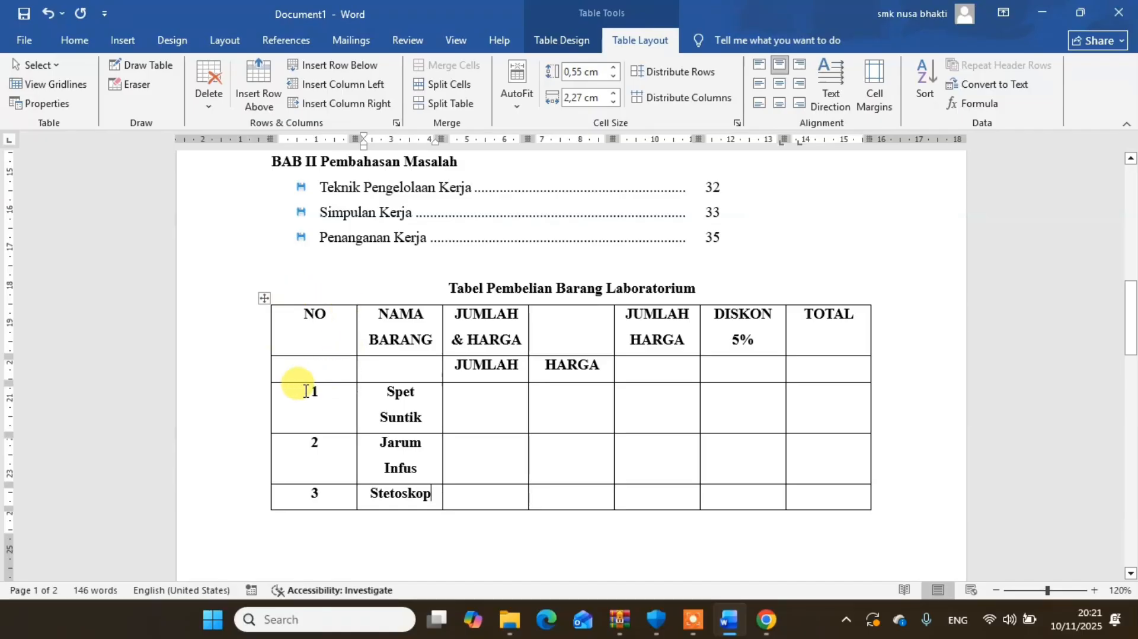
click(329, 348)
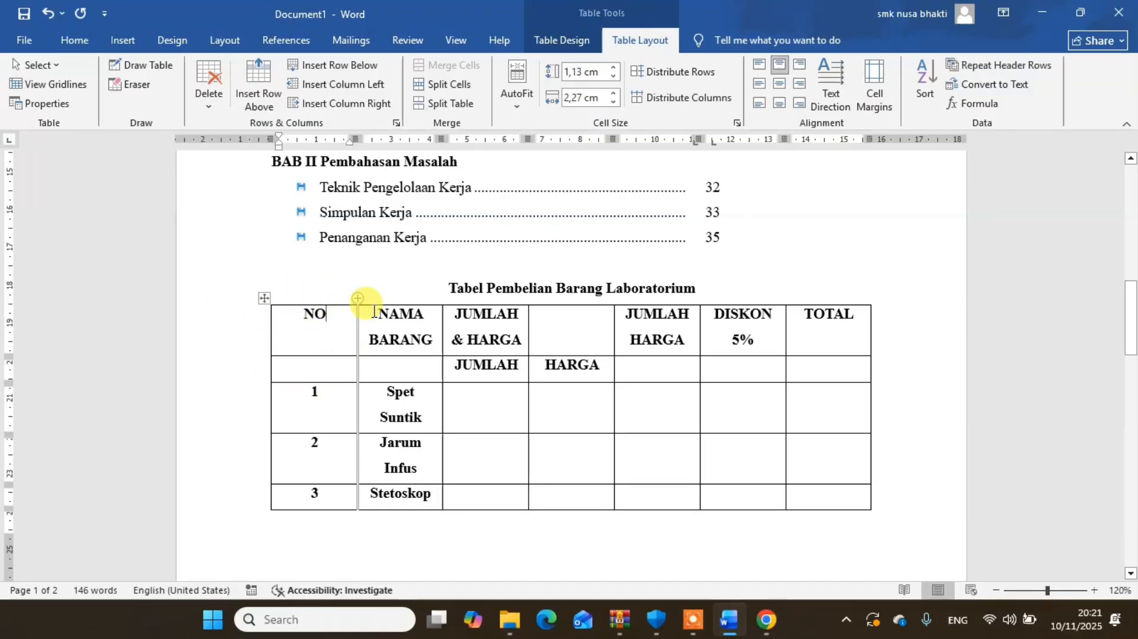
click(473, 413)
click(569, 418)
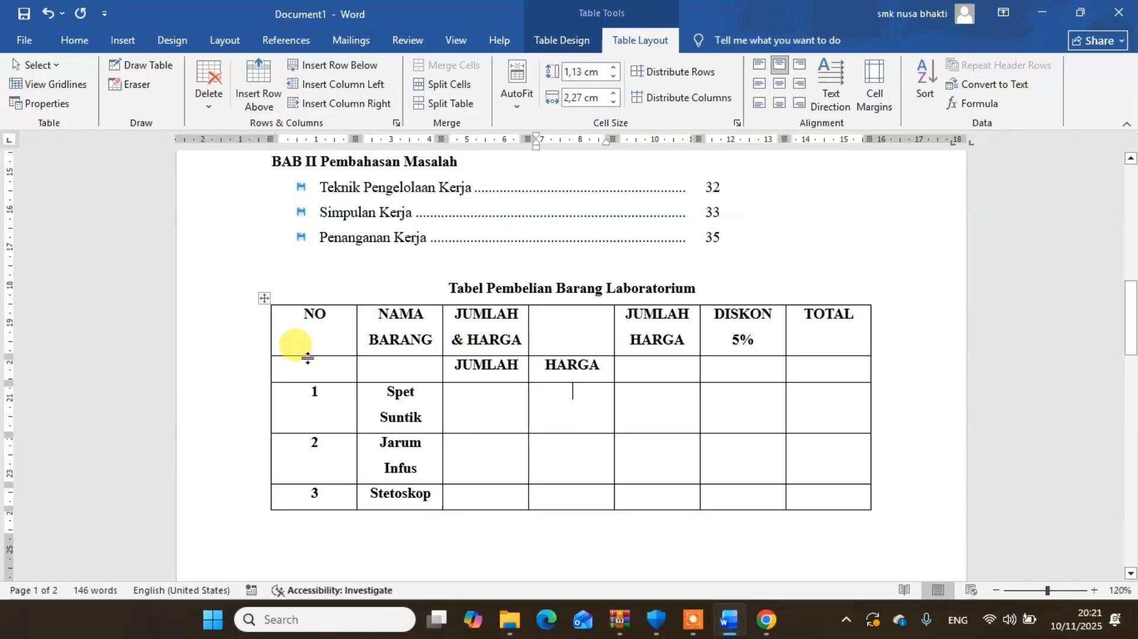
- Remove bold from the whole purchase table and set its text to Times New Roman, size 11
click(265, 298)
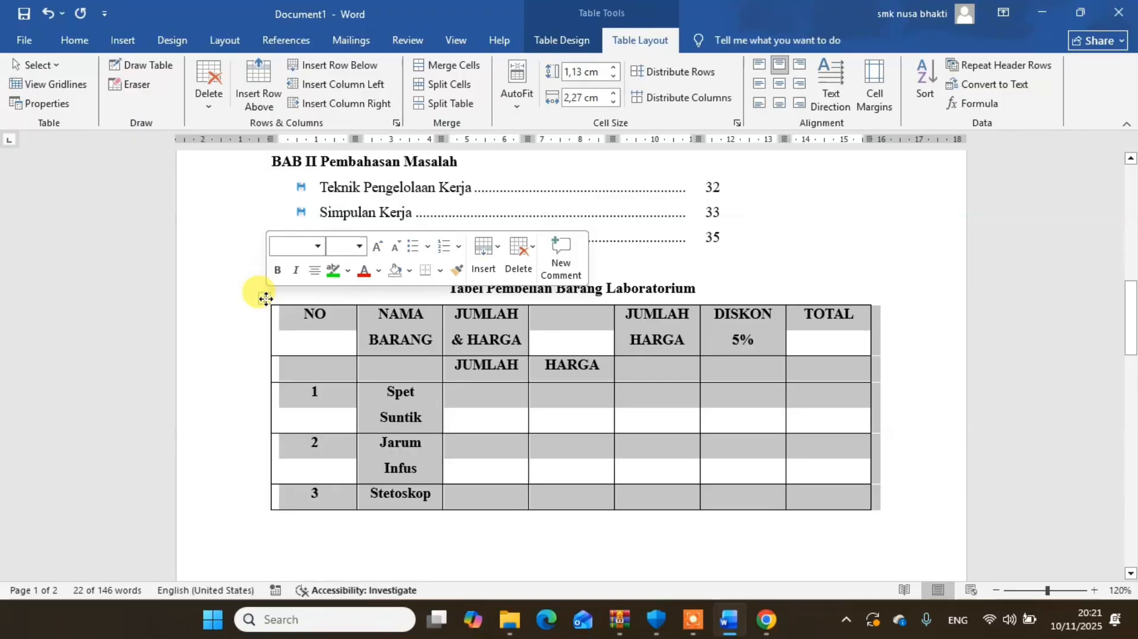
click(75, 43)
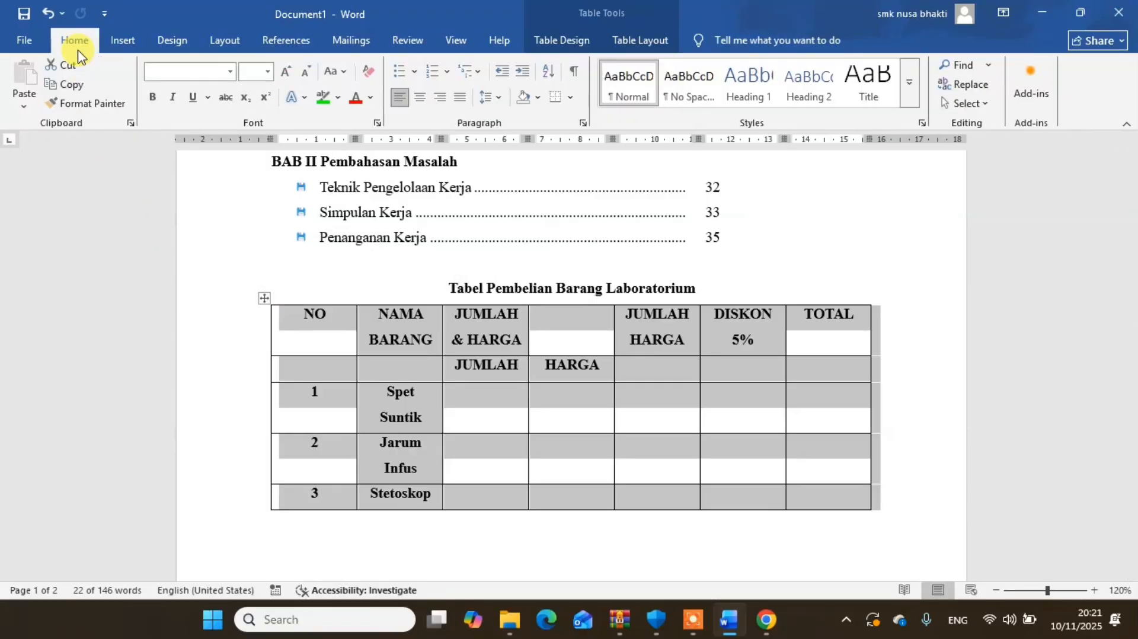
click(152, 103)
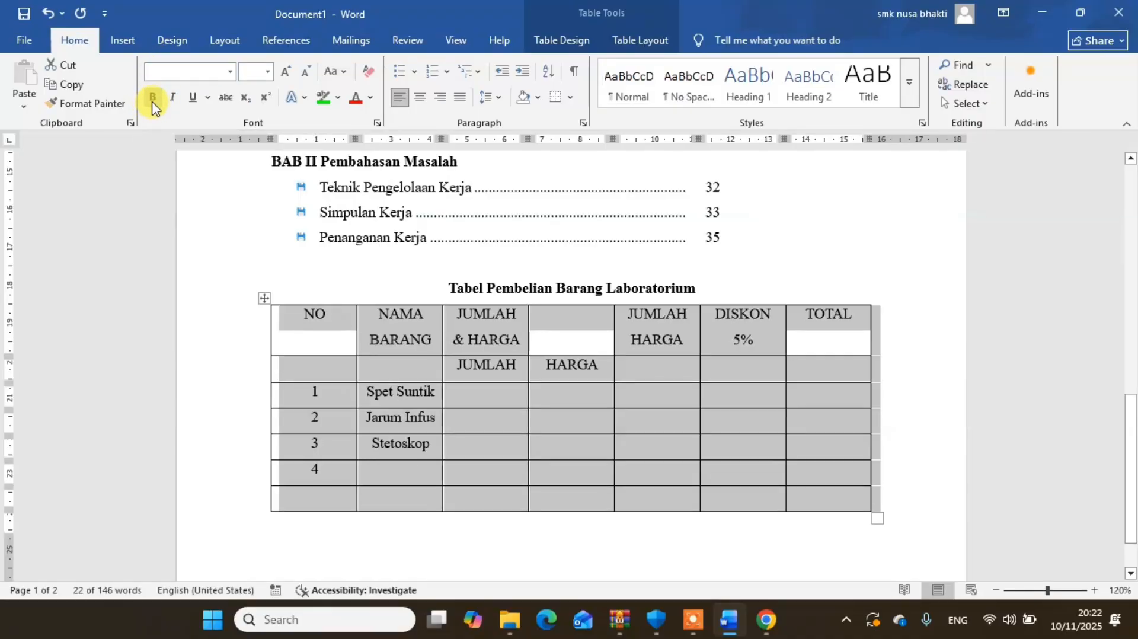
click(231, 72)
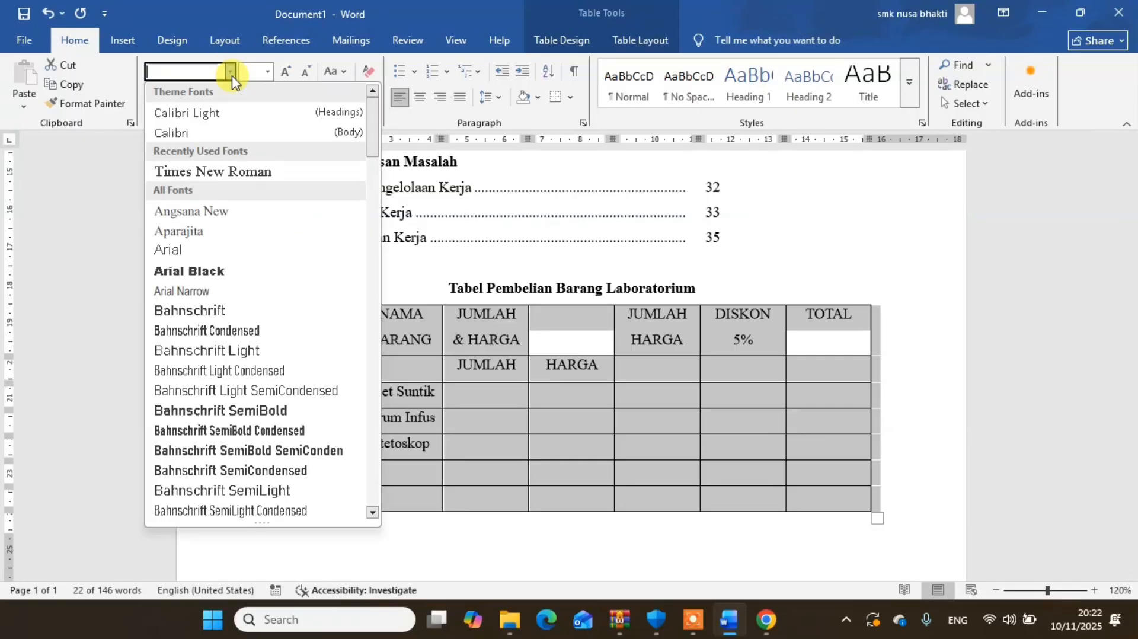
click(208, 171)
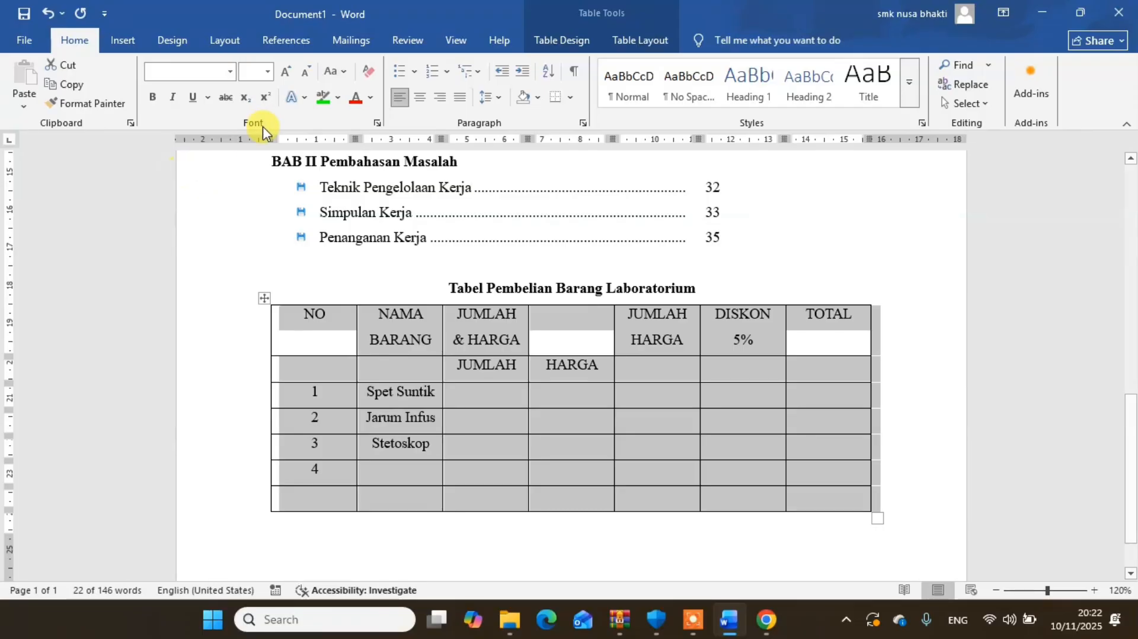
click(269, 71)
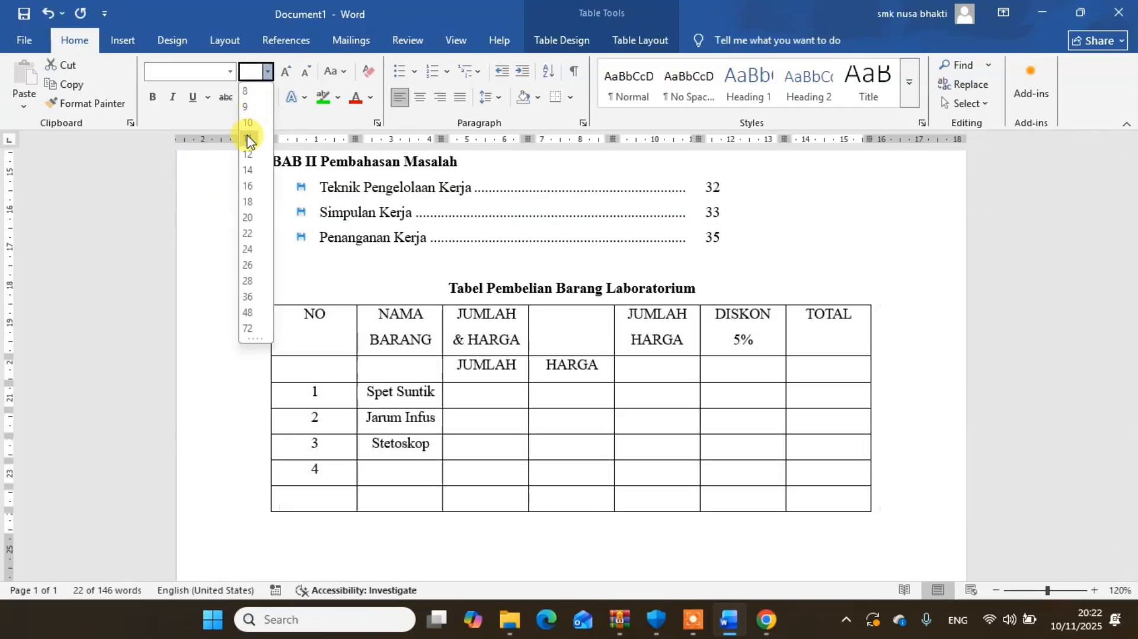
click(247, 139)
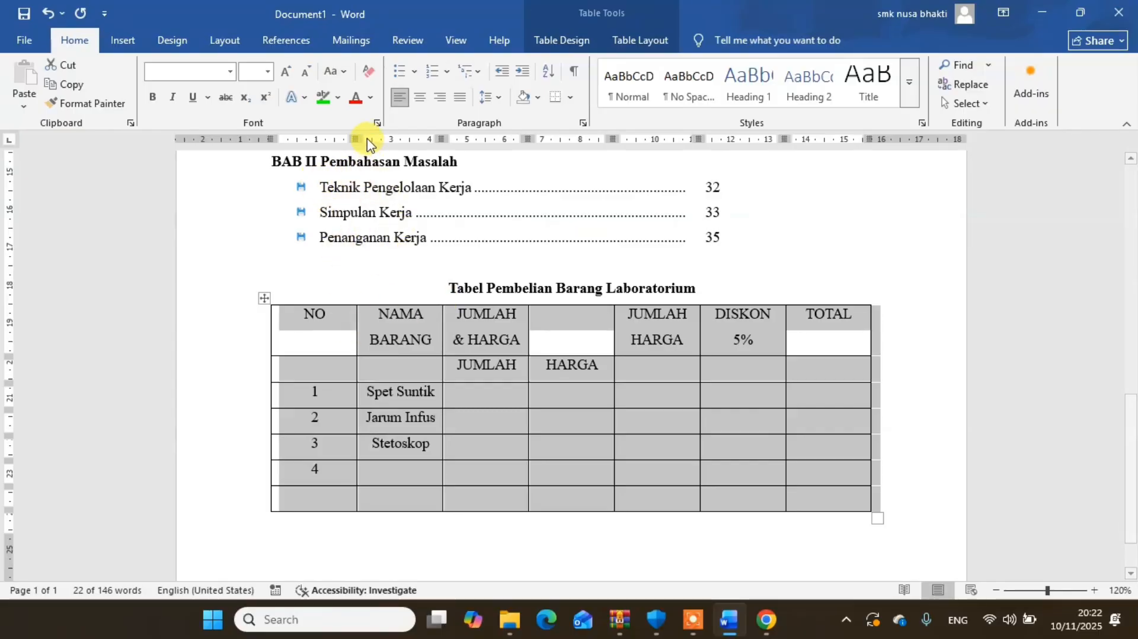
- Narrow the NO column to about 1 cm and widen the NAMA BARANG column to about 3.7 cm
drag(353, 140, 308, 141)
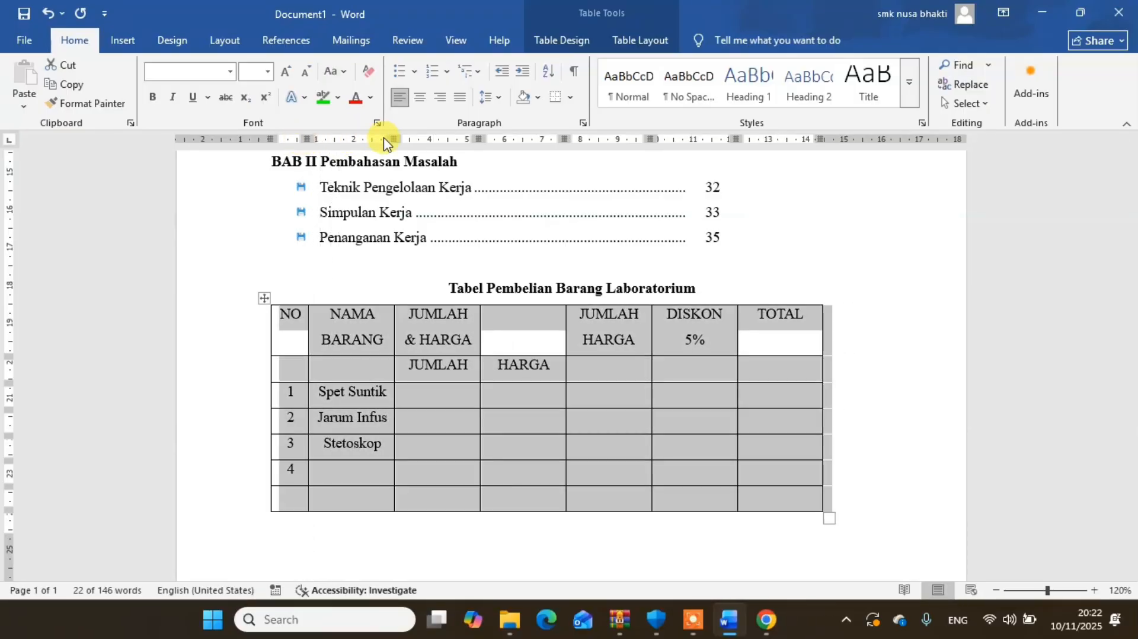
drag(391, 140, 450, 143)
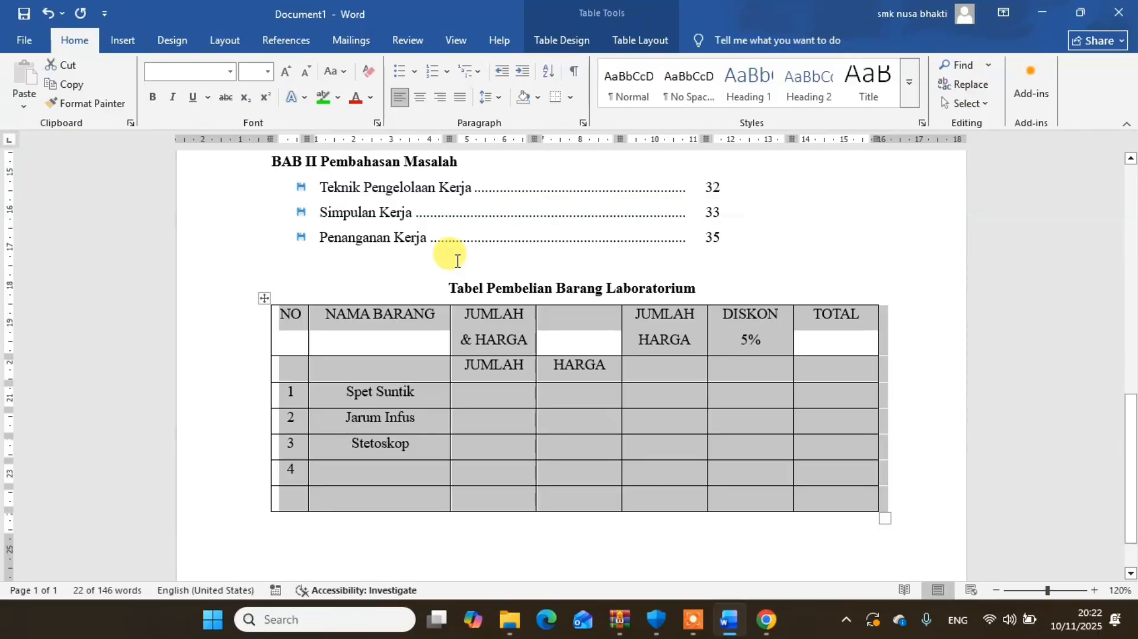
- Change the letter case of all the table's text to Capitalize Each Word
click(342, 72)
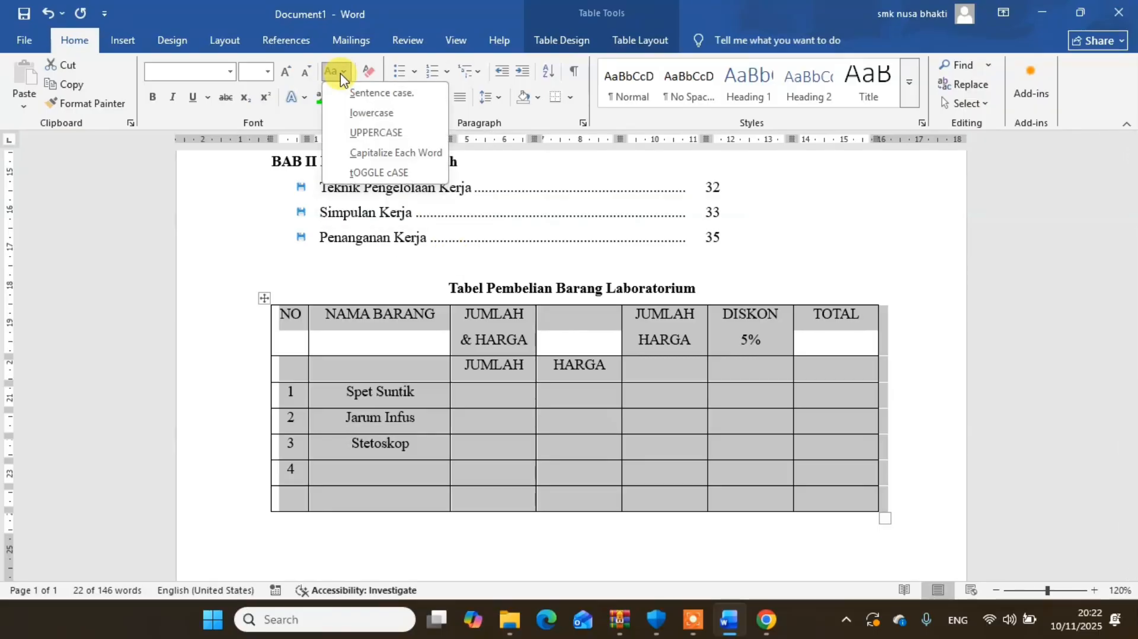
click(372, 154)
click(372, 151)
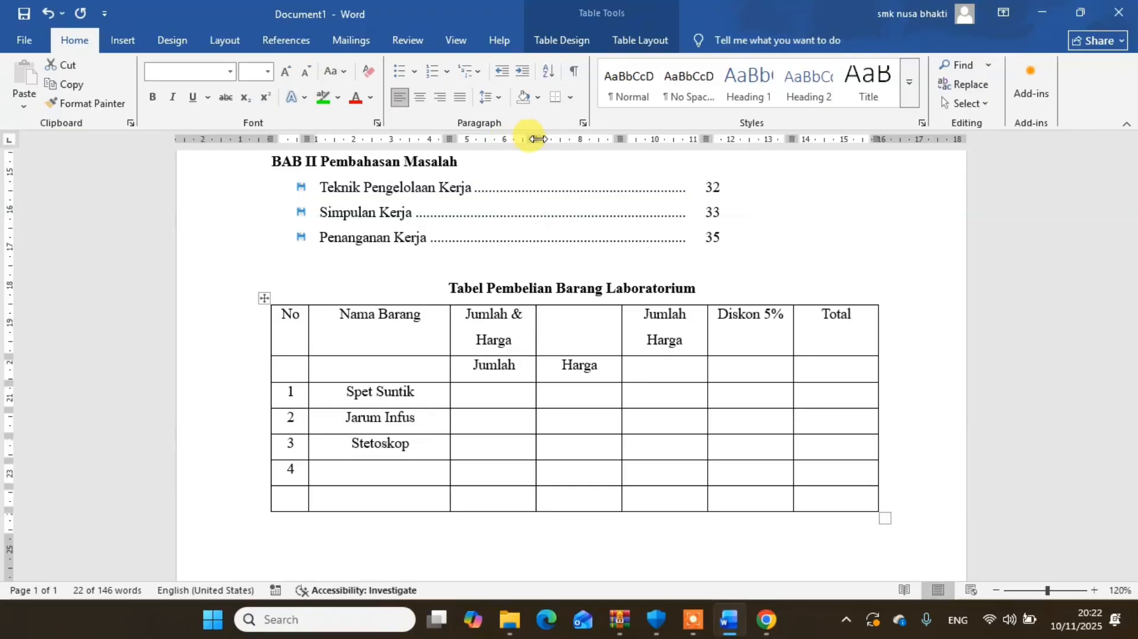
- Widen the Jumlah & Harga and Jumlah Harga columns so their headers fit on one line, and slightly narrow the Nama Barang column
drag(537, 139, 577, 143)
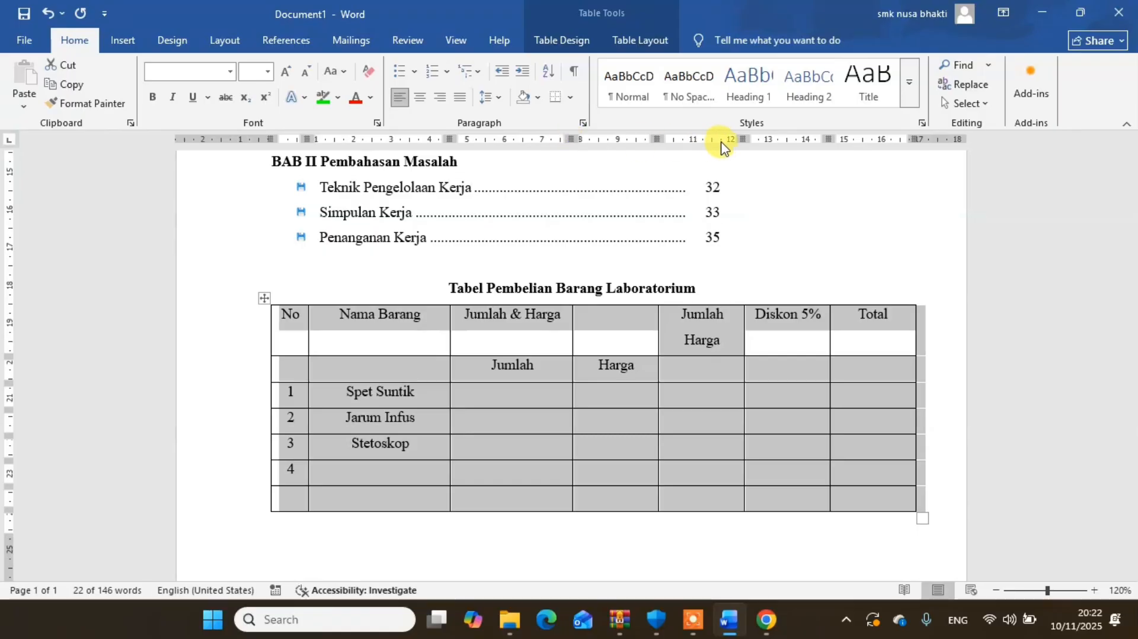
drag(744, 141, 768, 144)
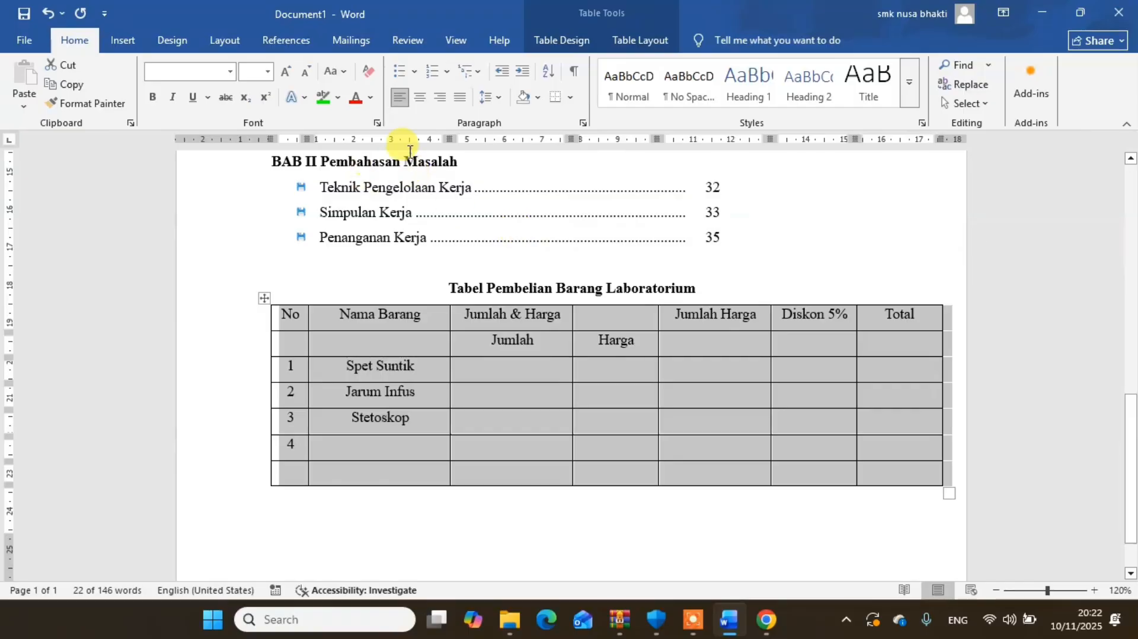
drag(449, 139, 441, 139)
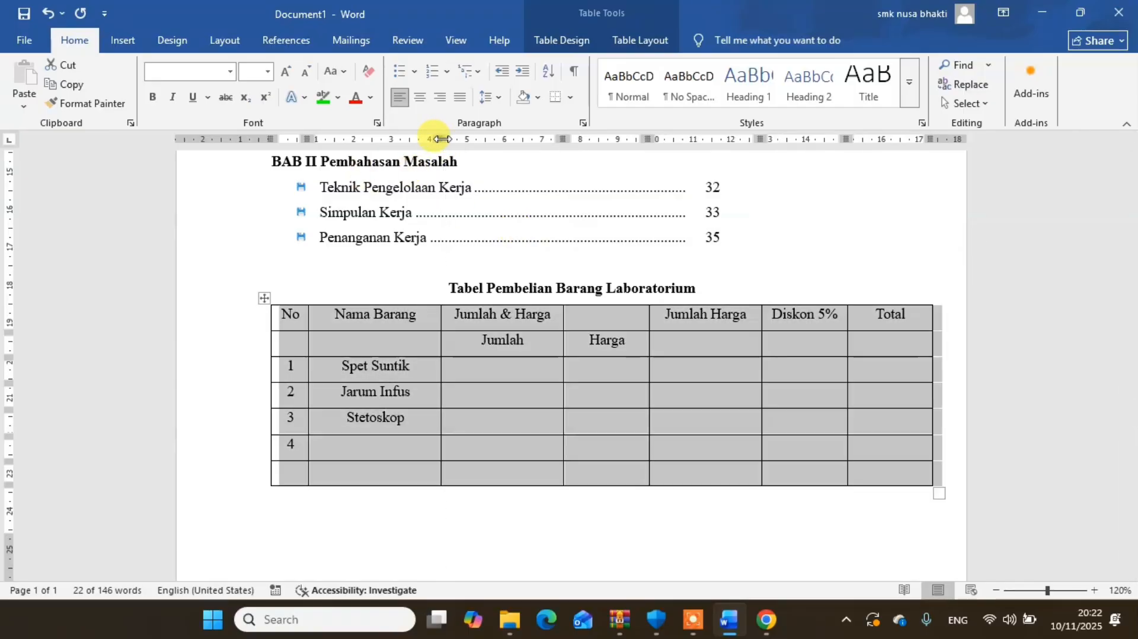
- Enter Timbangan Badan as the item name in row 4 of the Nama Barang column
click(397, 441)
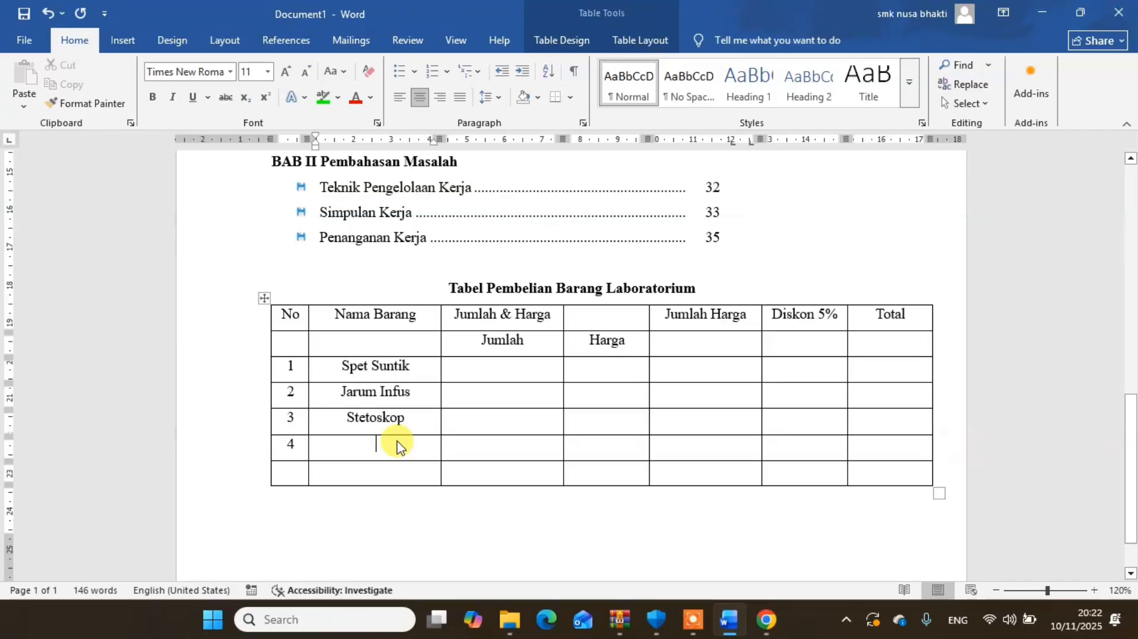
text(Tim)
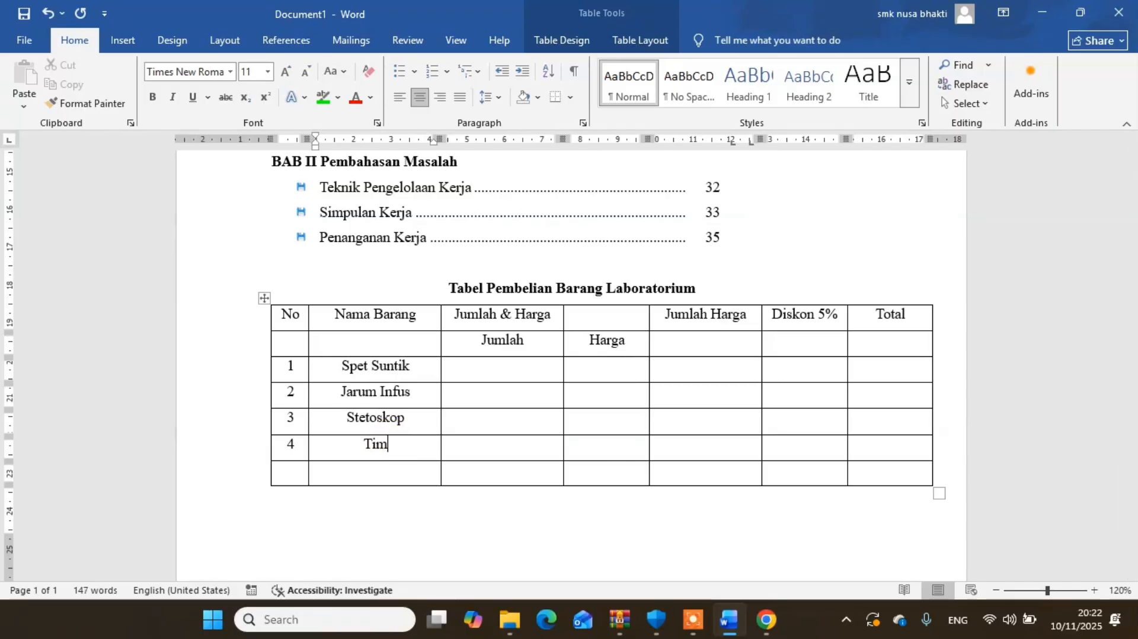
text(bangan Badan)
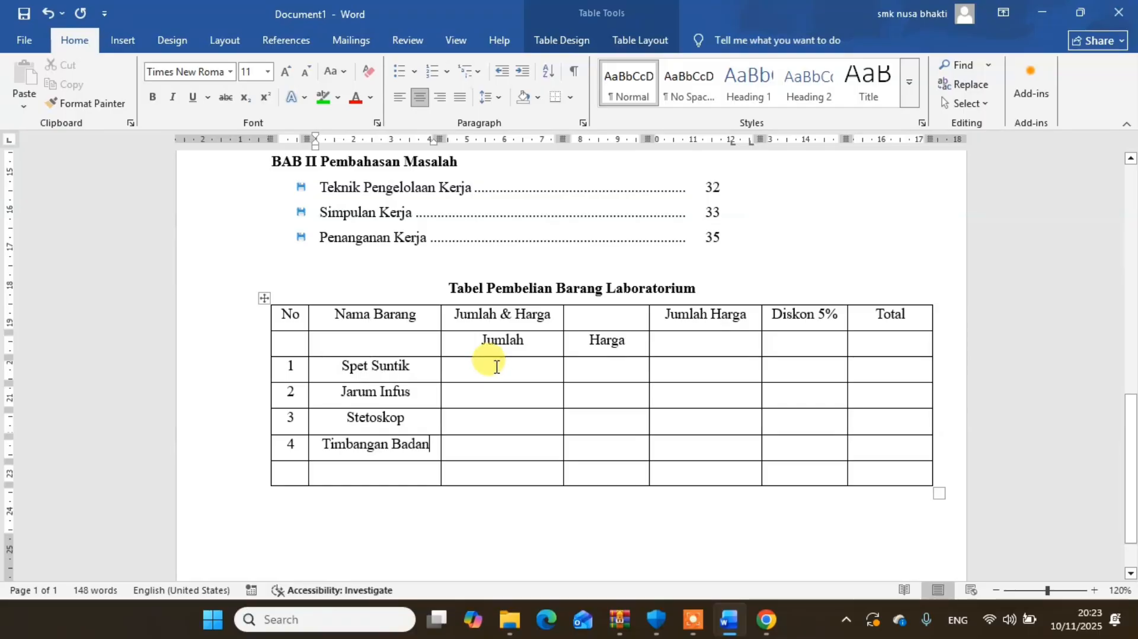
- Fill the Jumlah column with the quantities 2, 1, 3 and 6 for items 1 to 4
text(2)
key(Down)
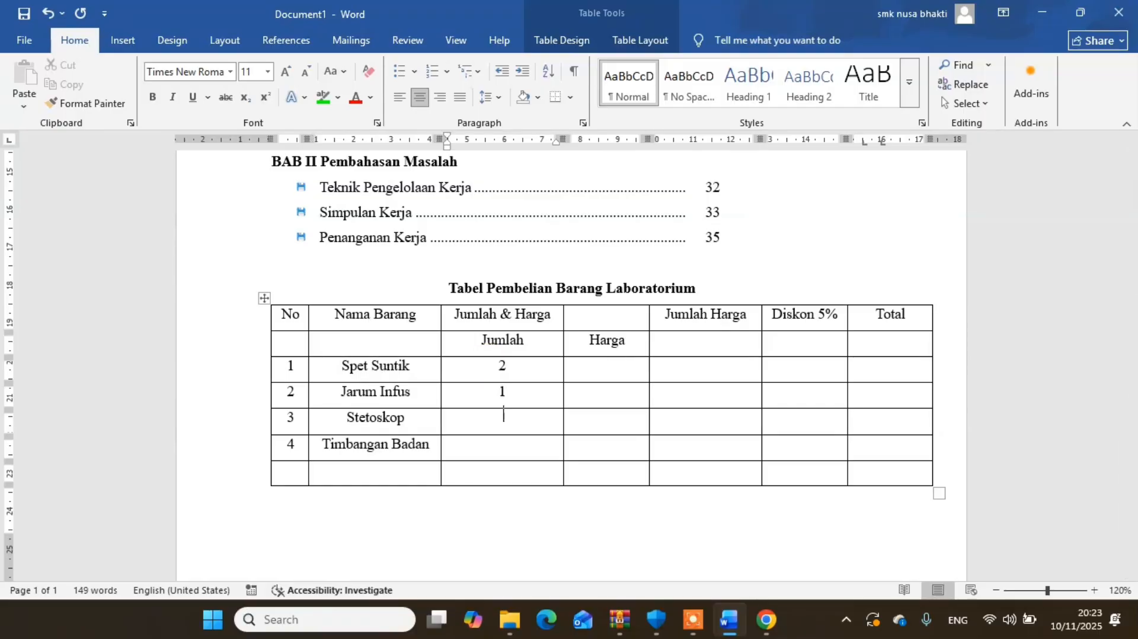
text(6)
key(Down)
- Fill the Harga column with the prices 5000, 25000, 250000 and 105000 for items 1 to 4
click(612, 366)
text(5000)
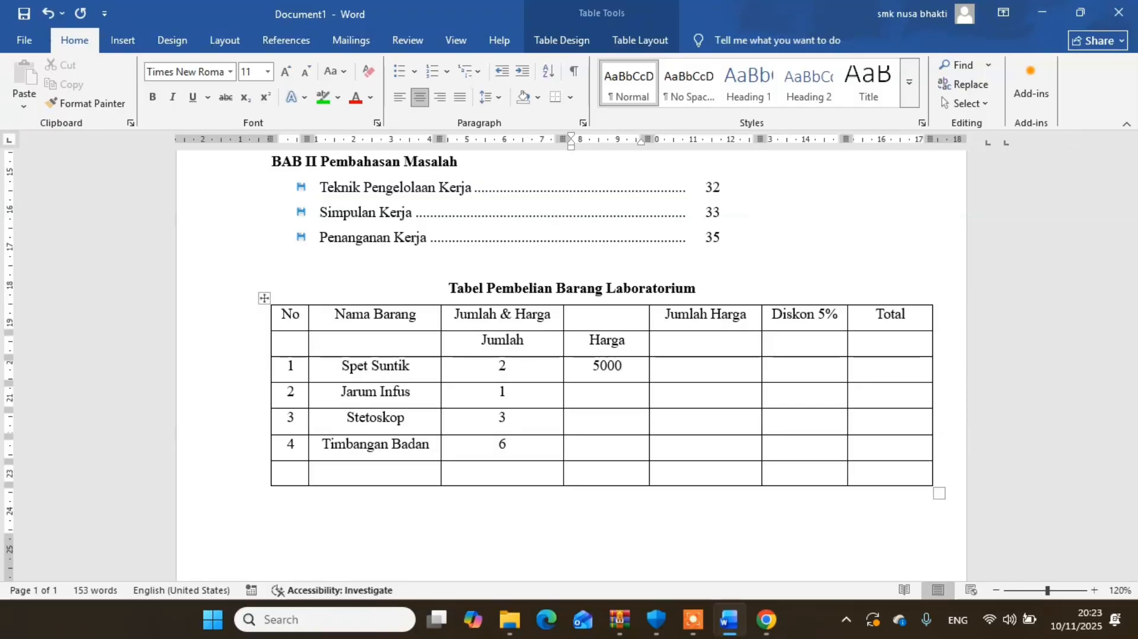
text(2500)
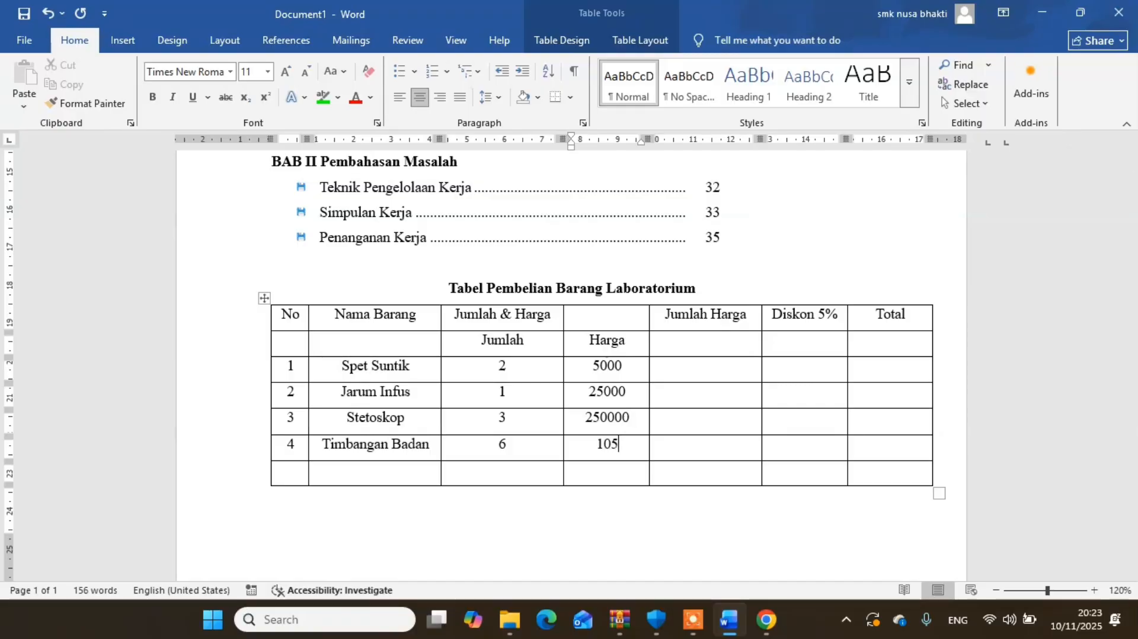
text(000)
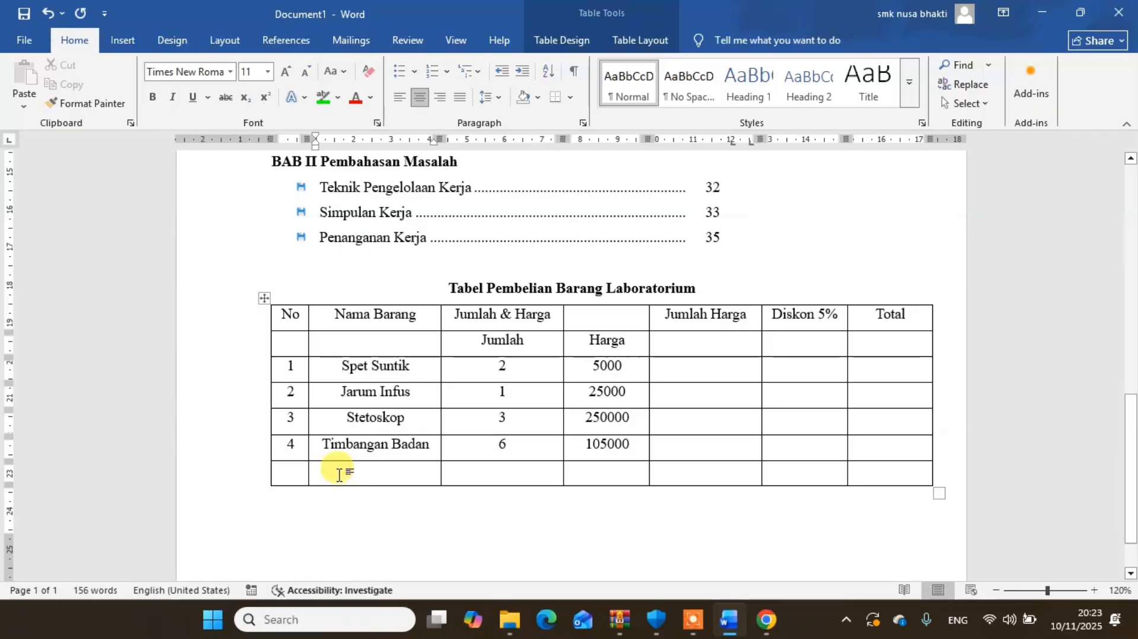
- Enter the label Jml Total in the Nama Barang column of the table's last row
text(jml)
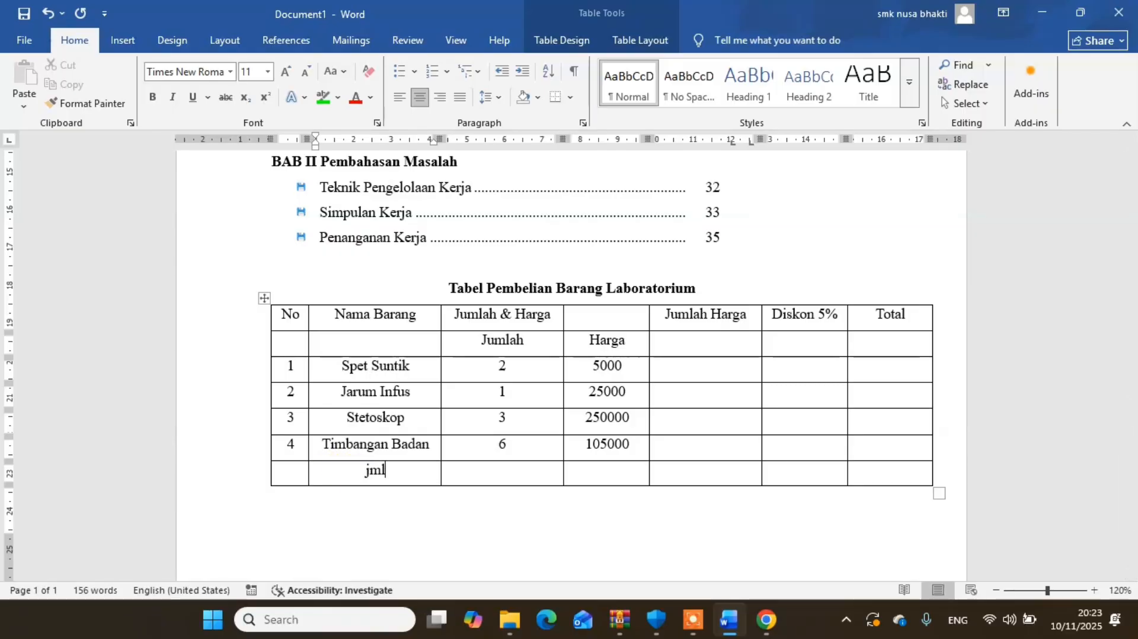
key(BackSpace)
key(BackSpace)
text(Jml Total)
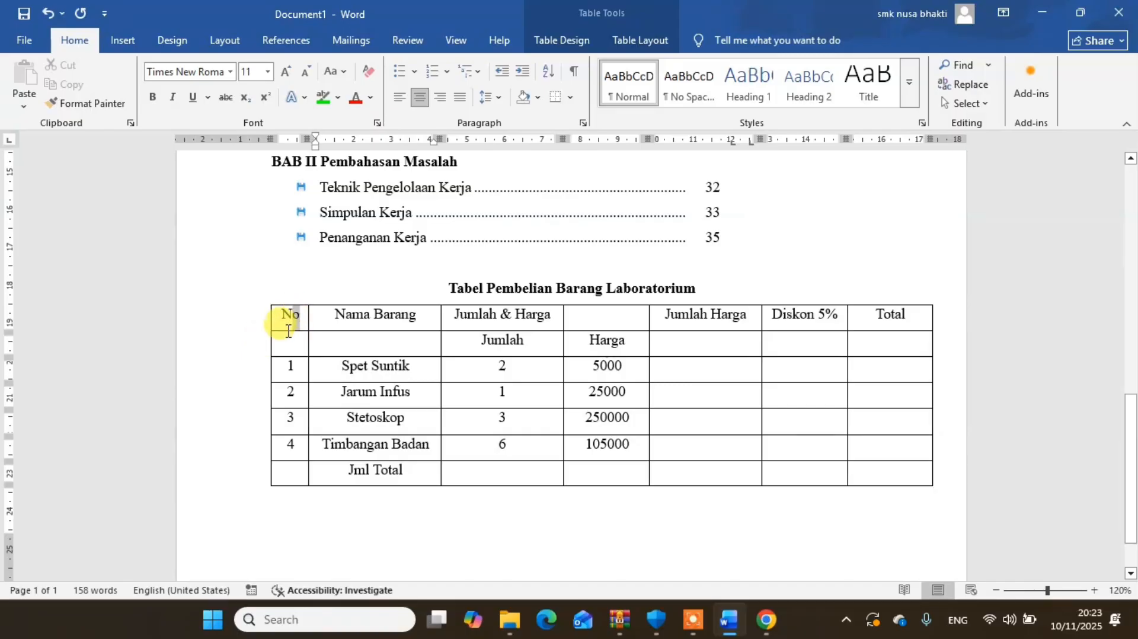
- Merge the No and Nama Barang header cells each with the empty cell below and centre their text both ways
drag(287, 326, 285, 339)
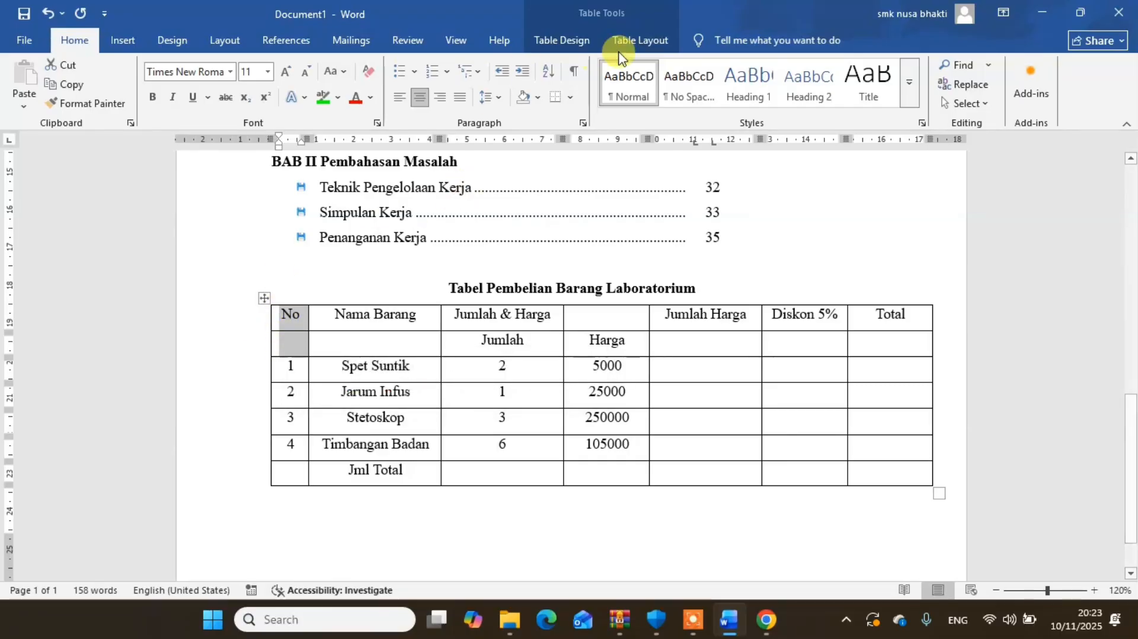
click(646, 41)
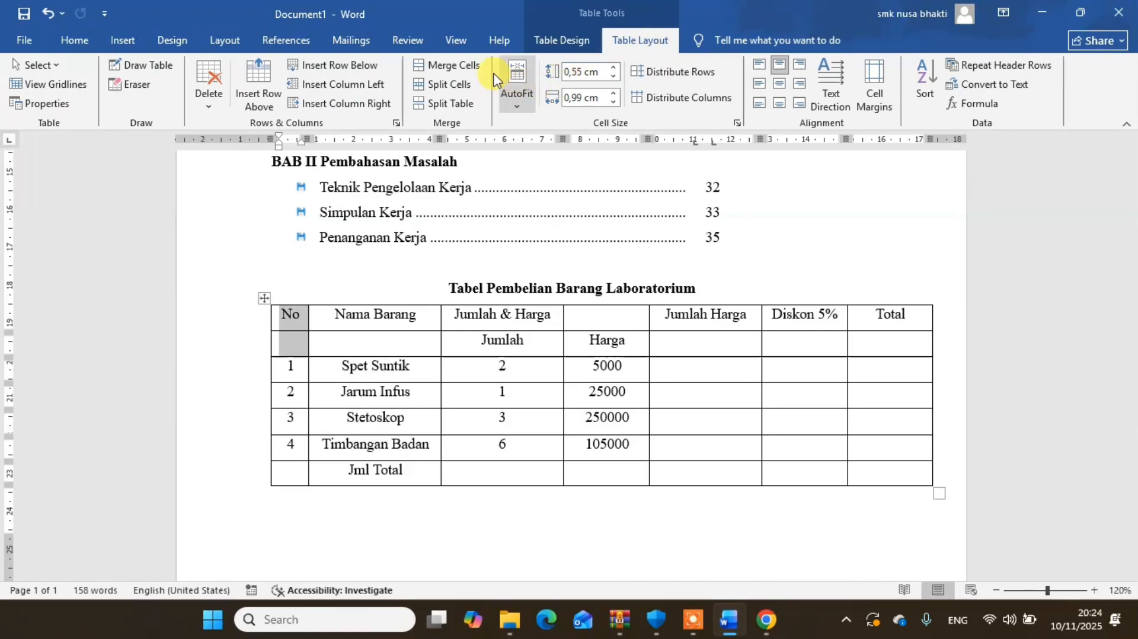
click(446, 68)
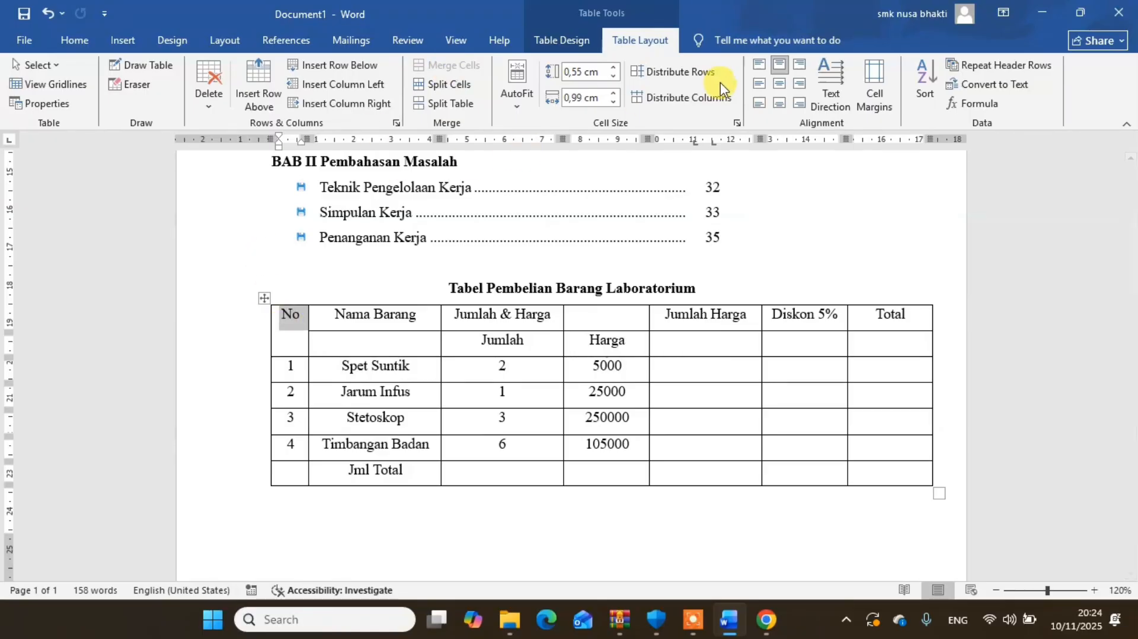
click(781, 88)
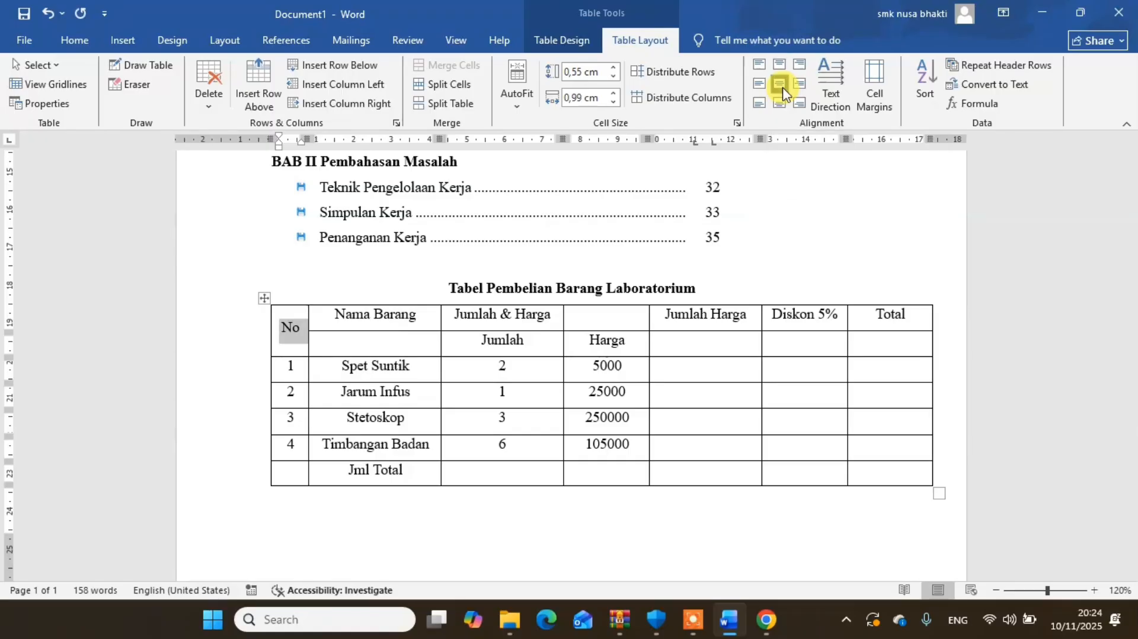
click(357, 320)
drag(356, 320, 397, 335)
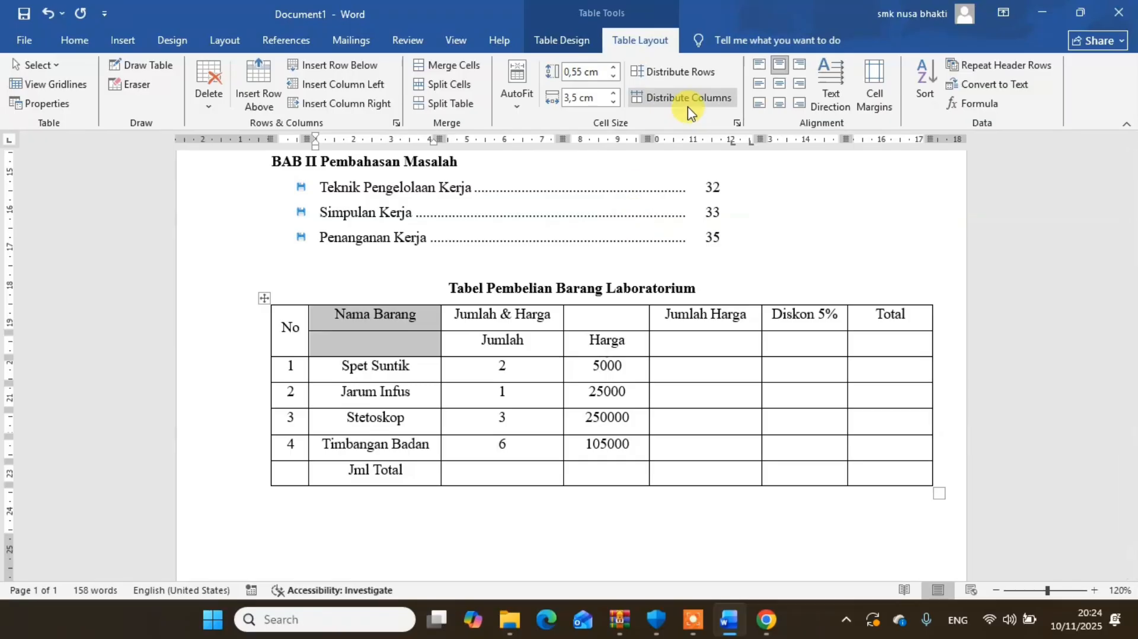
click(458, 64)
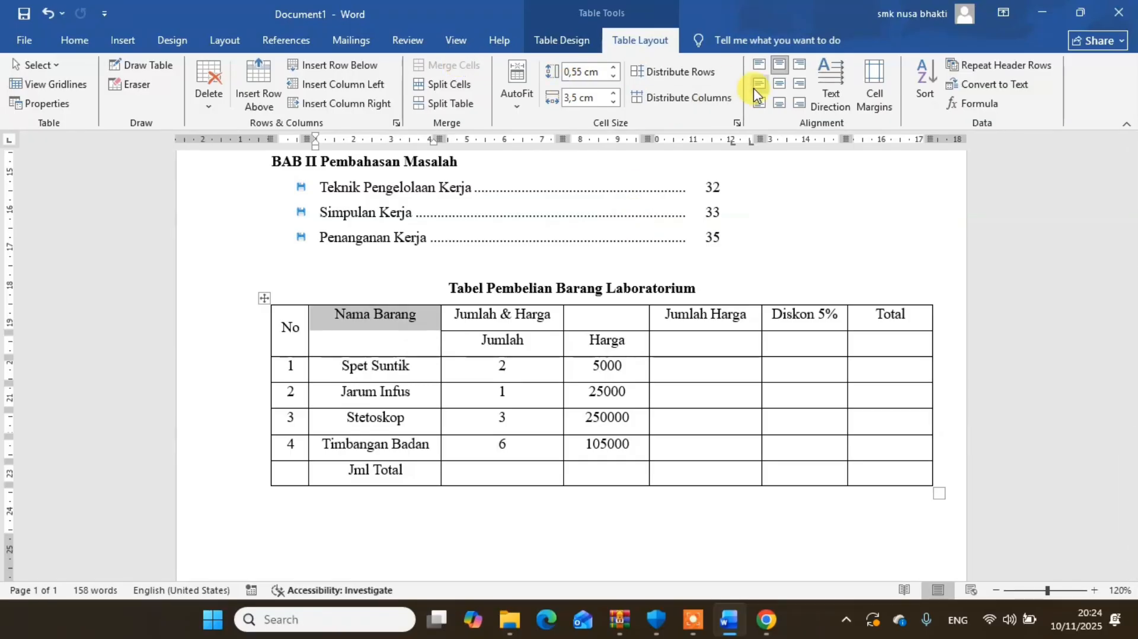
click(777, 86)
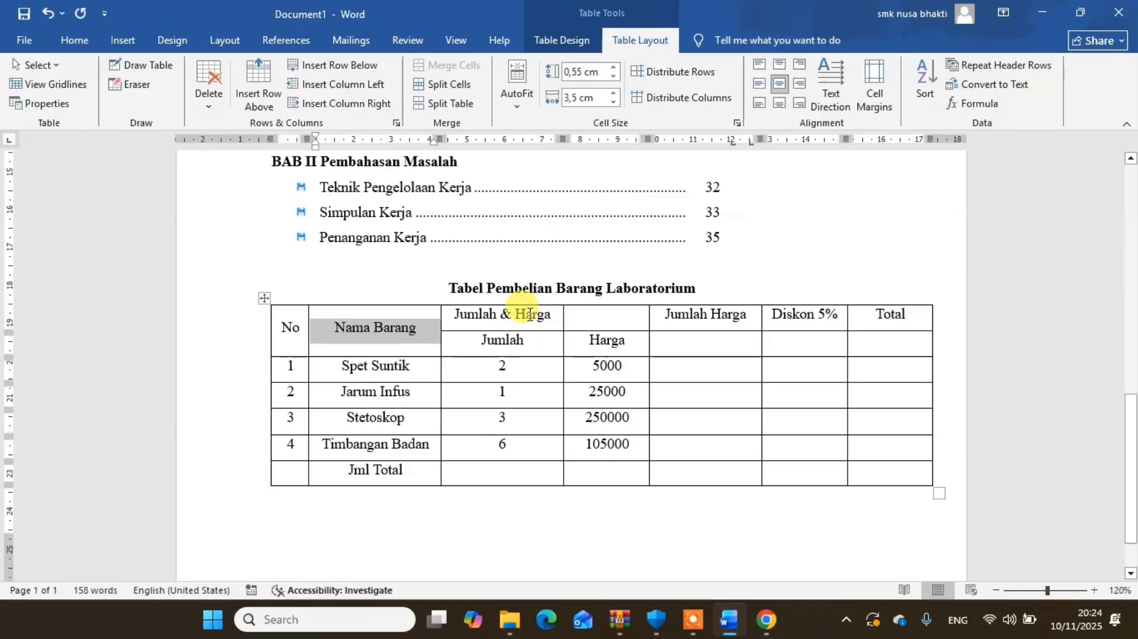
- Merge the Jumlah & Harga header across its two columns and the Jumlah Harga header with the cell below, centring both
drag(528, 314, 611, 315)
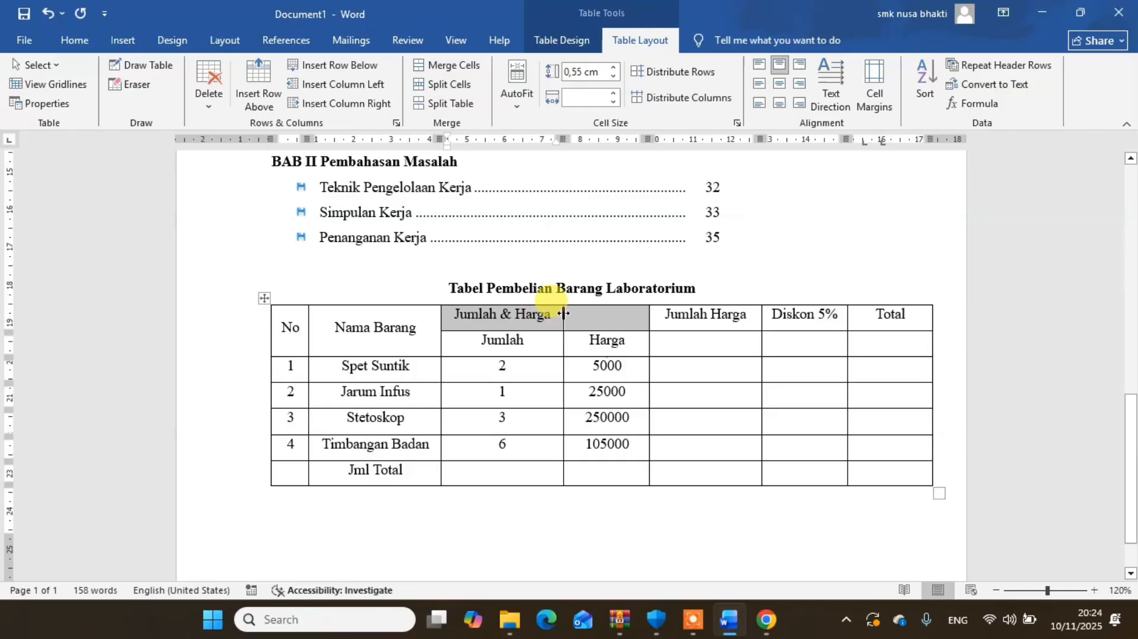
click(462, 65)
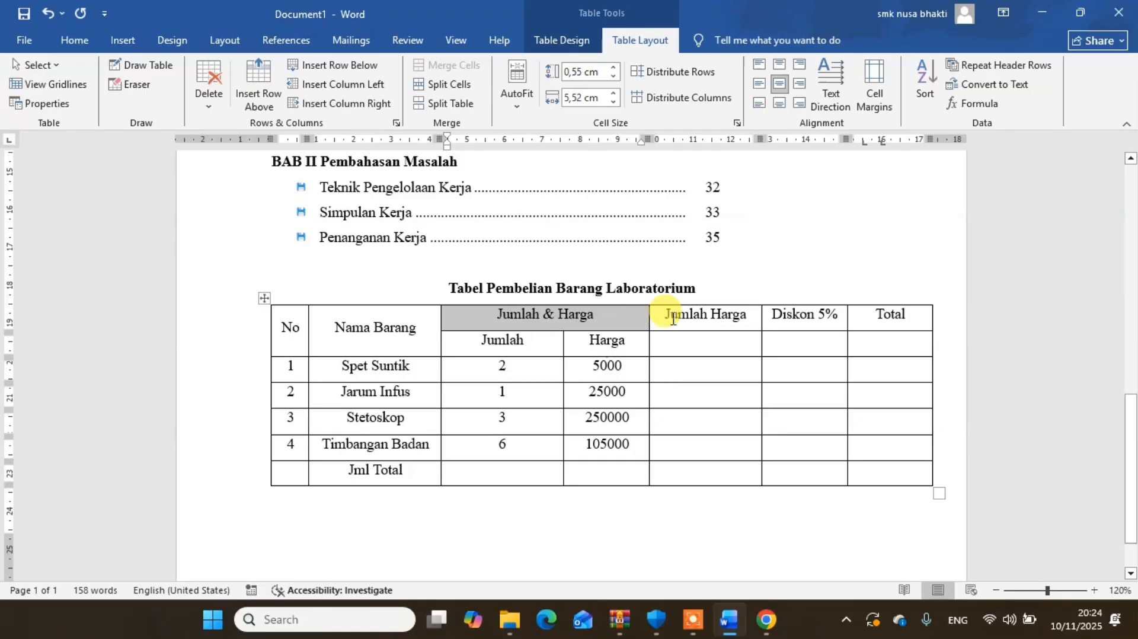
click(705, 342)
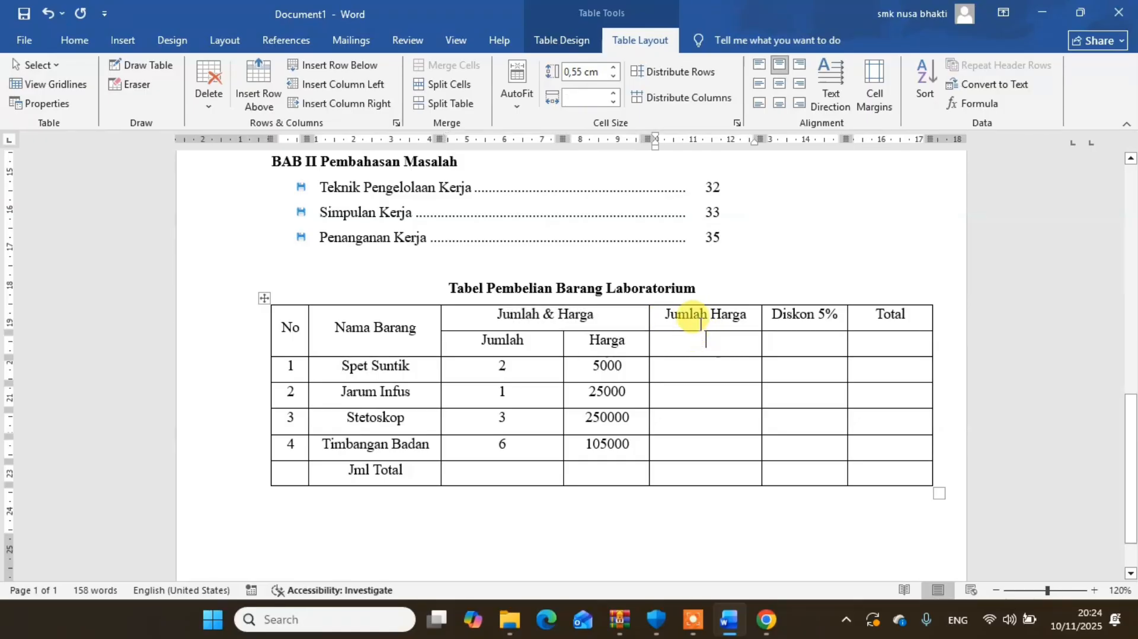
drag(704, 319, 691, 334)
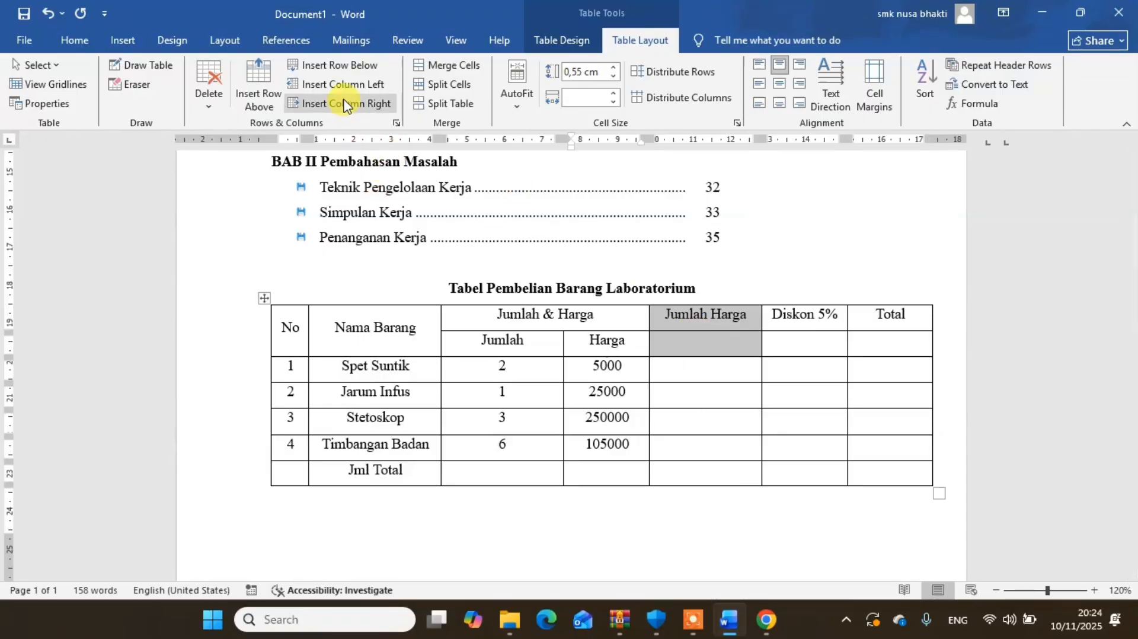
click(437, 63)
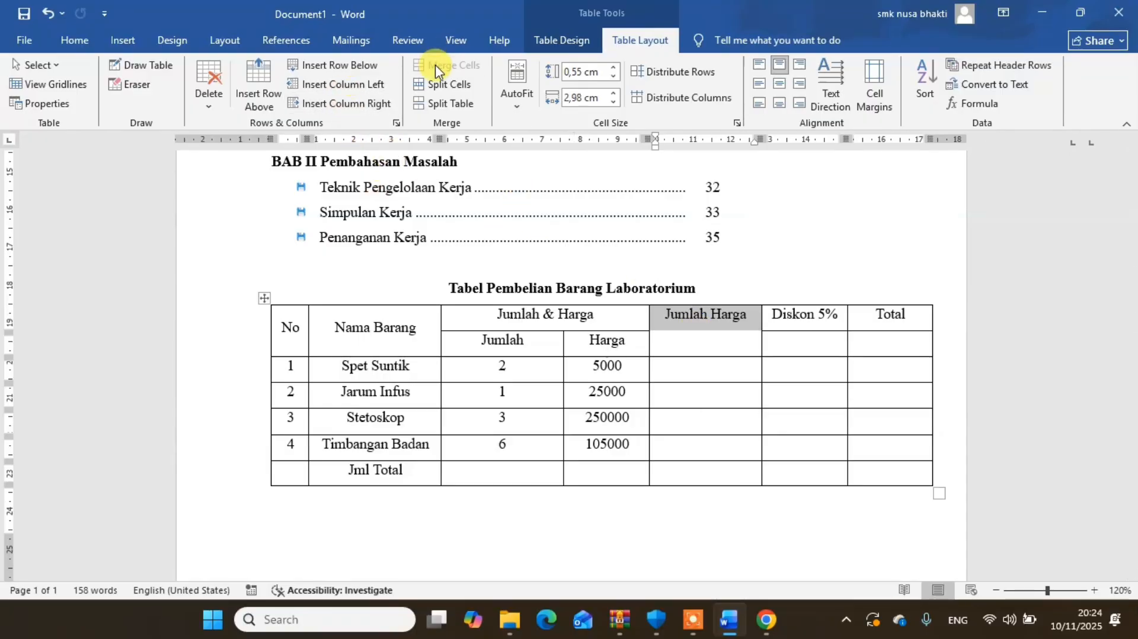
click(781, 86)
- Merge the Diskon 5% and Total header cells each with the empty cell below and centre their text both ways
drag(788, 314, 804, 342)
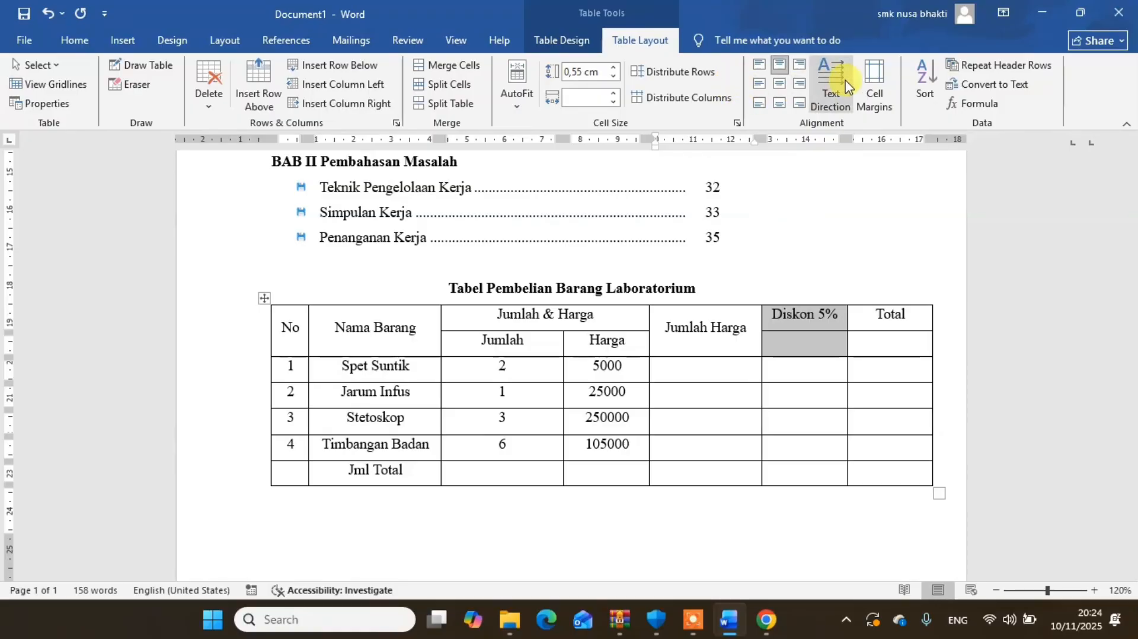
click(431, 67)
click(778, 83)
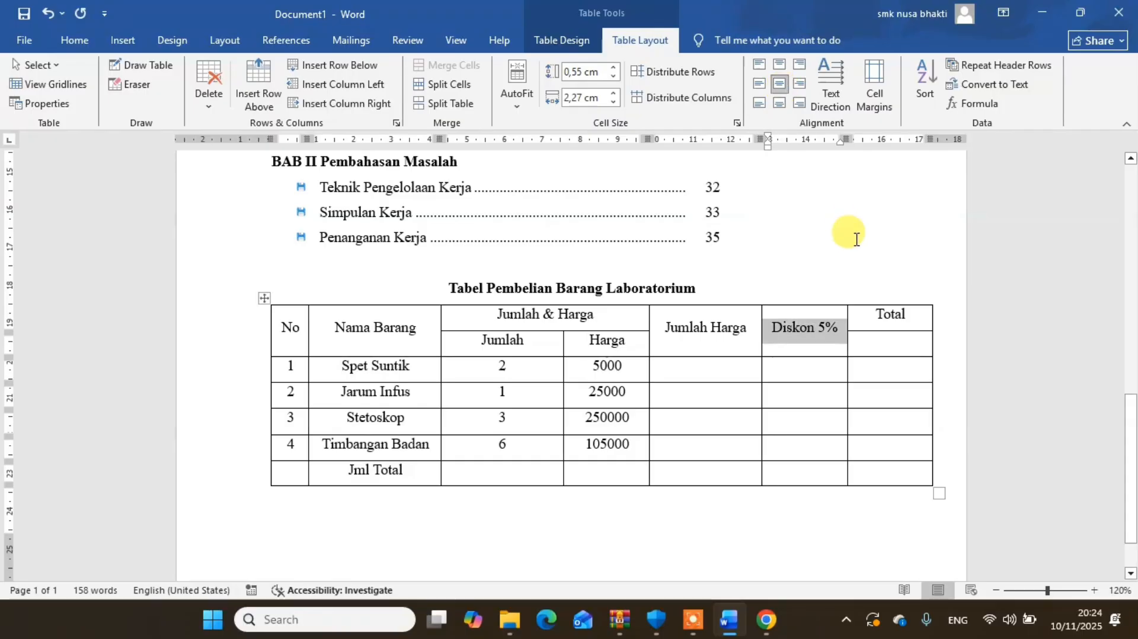
click(897, 332)
drag(896, 332, 894, 338)
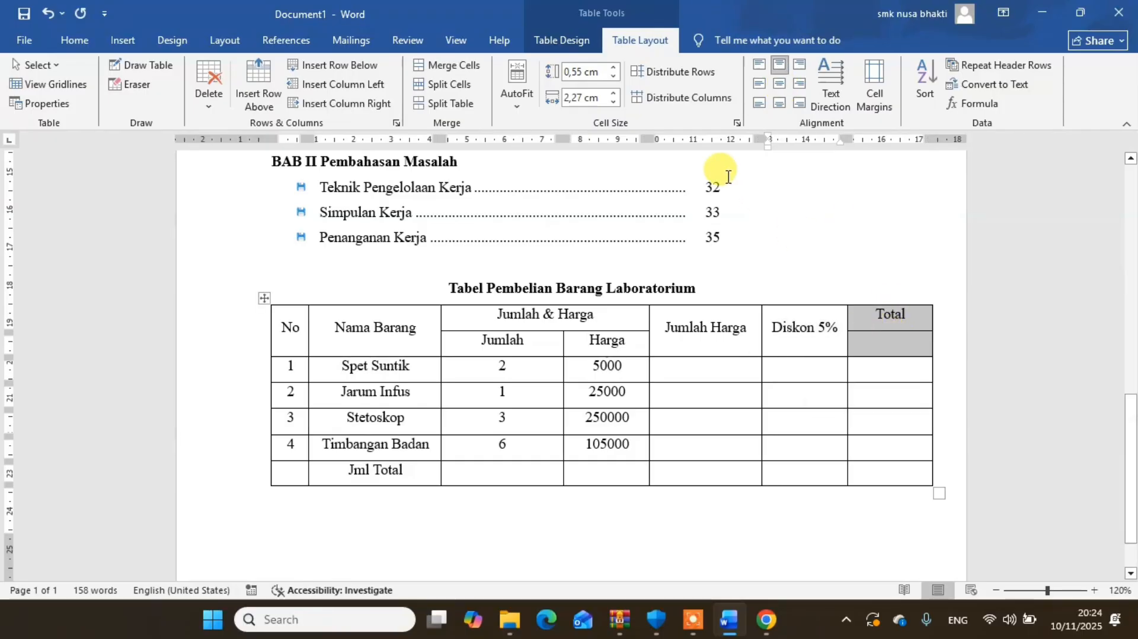
click(448, 65)
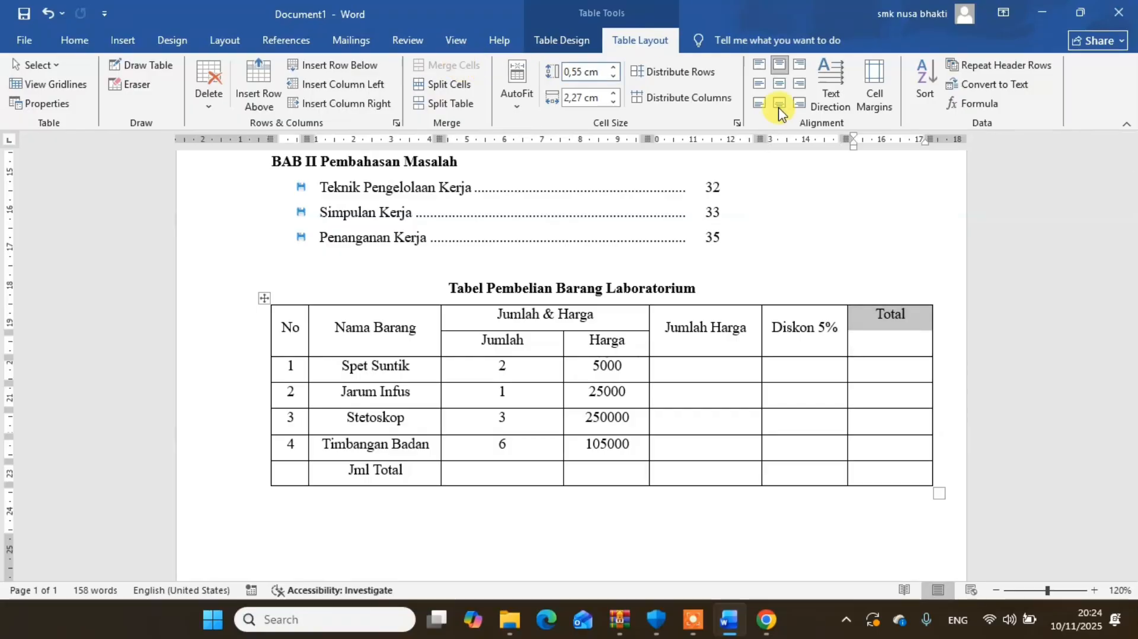
click(799, 103)
click(782, 87)
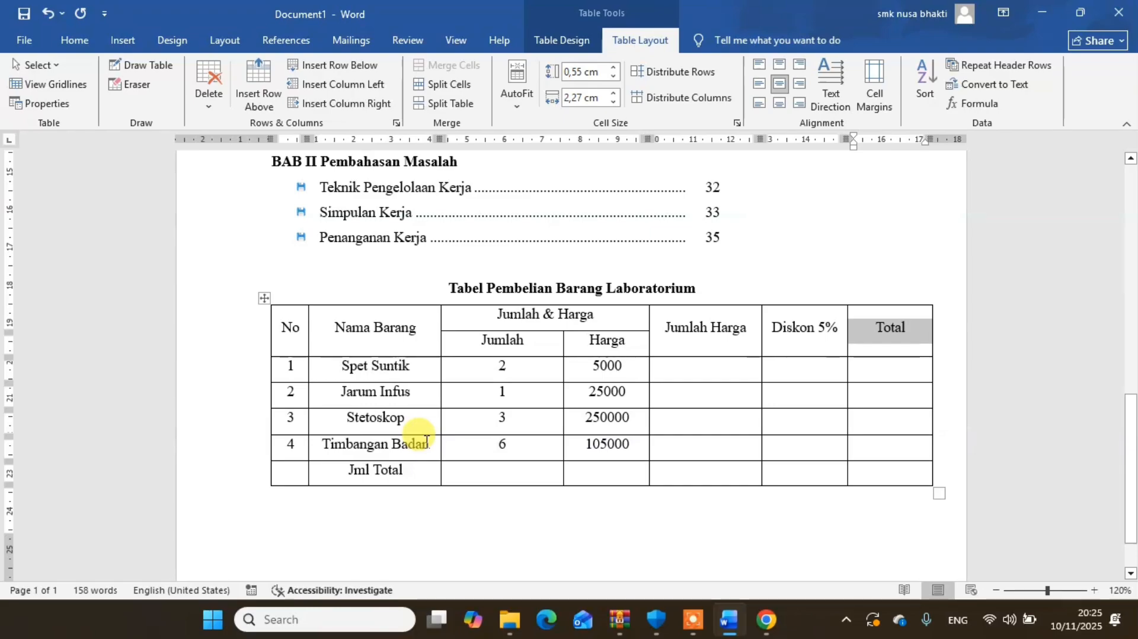
- Merge the last row's cells from the No column through the Diskon 5% column and centre the Jml Total label
click(288, 472)
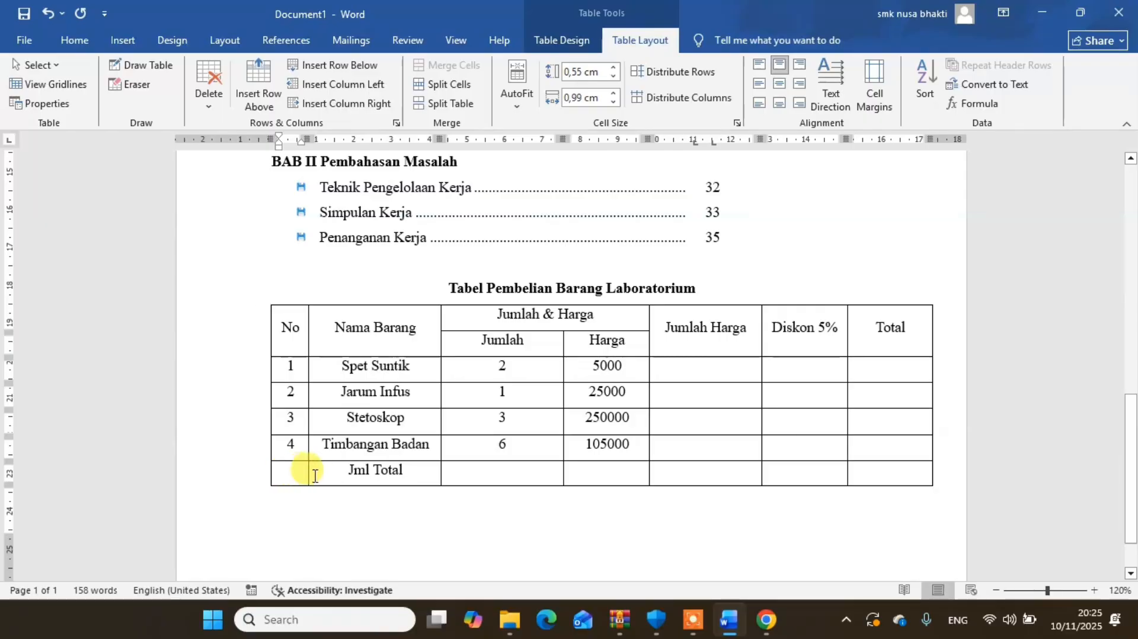
drag(314, 475, 794, 482)
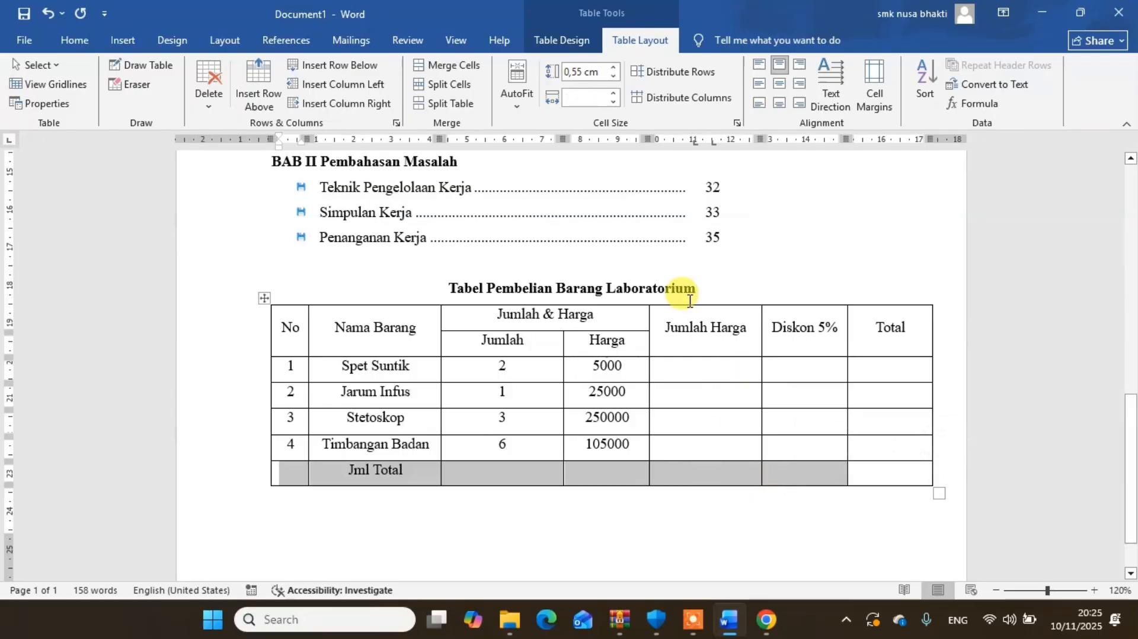
click(456, 66)
click(780, 87)
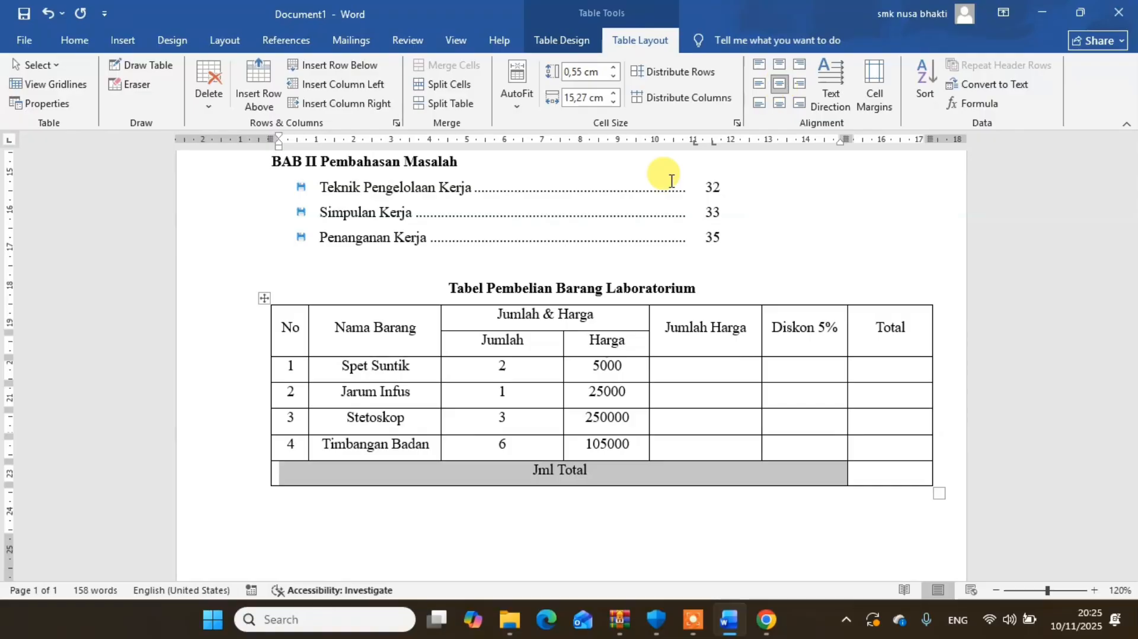
click(617, 475)
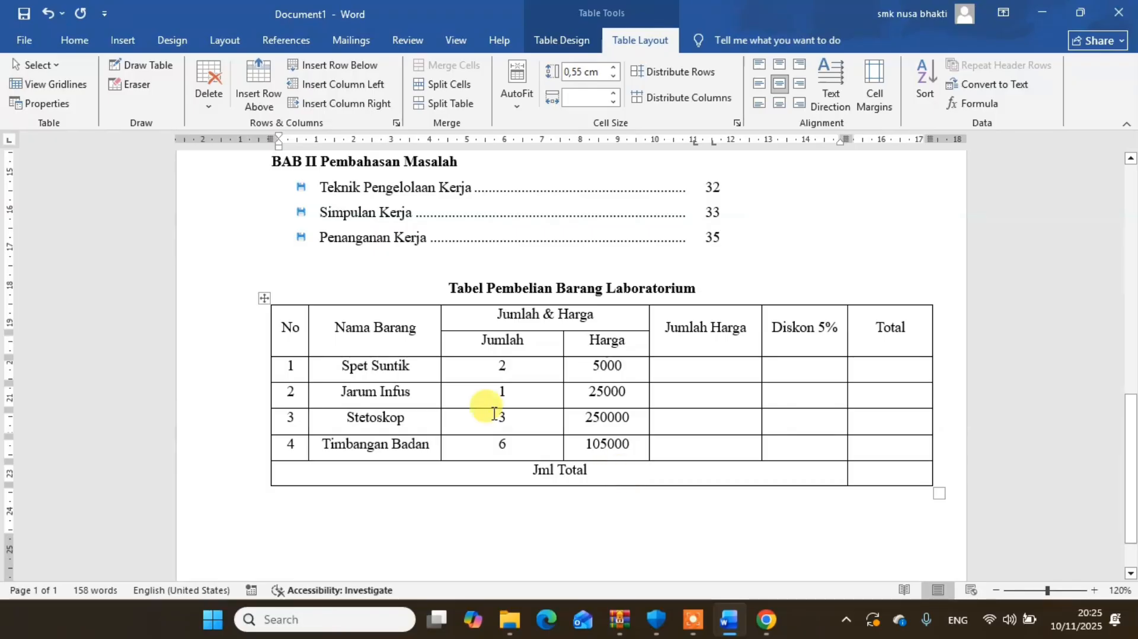
- Set the line spacing of the whole purchase table to 1,15
click(263, 297)
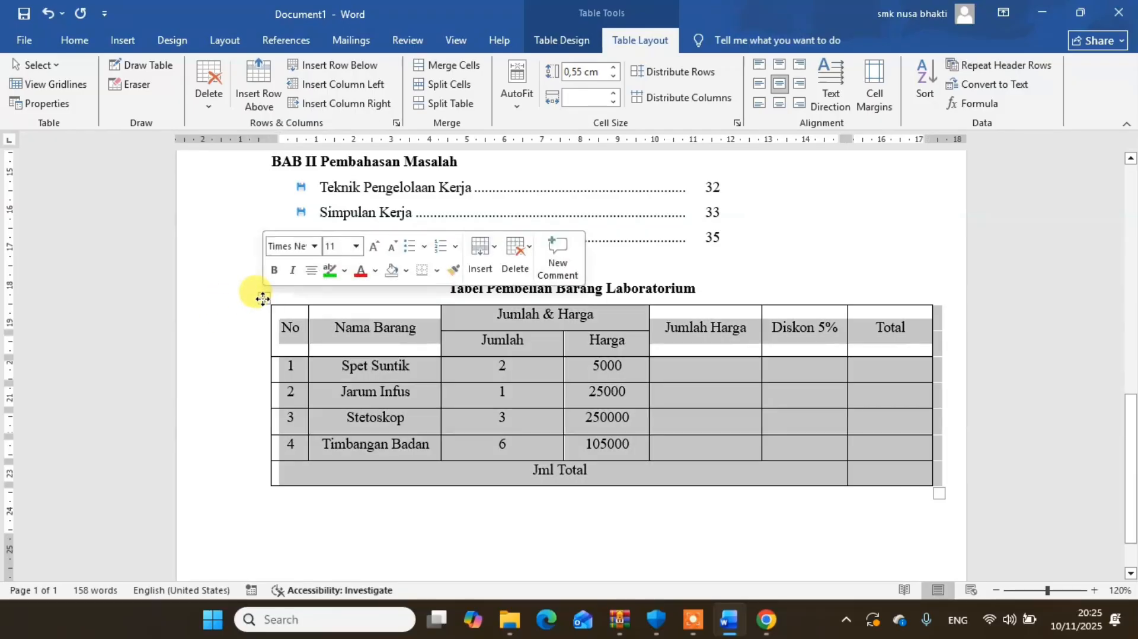
click(74, 40)
click(491, 100)
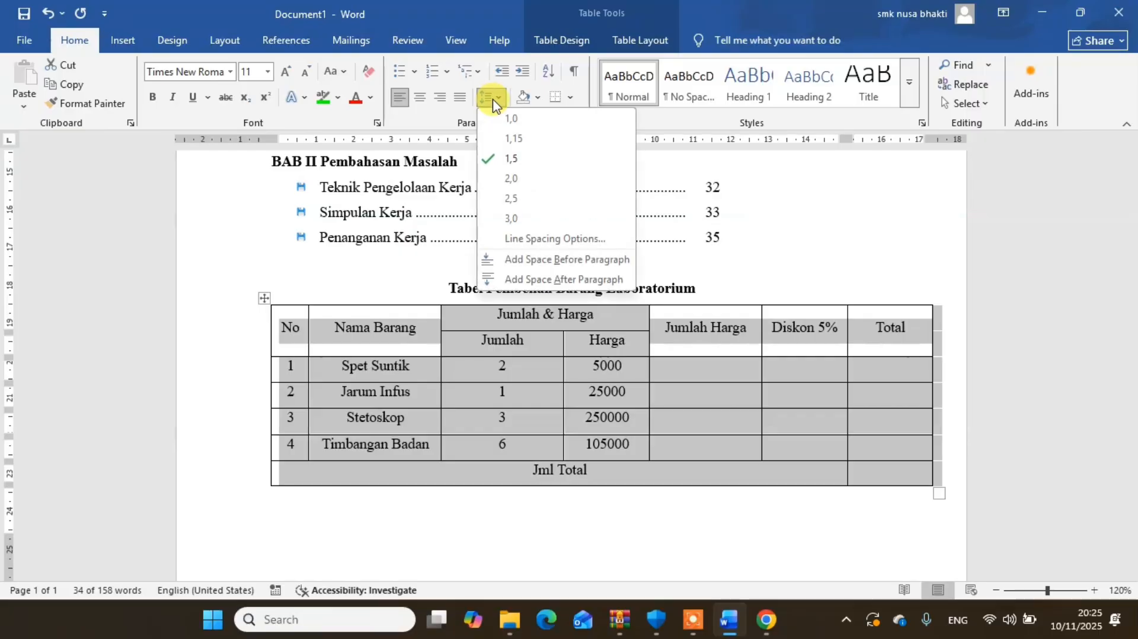
click(491, 100)
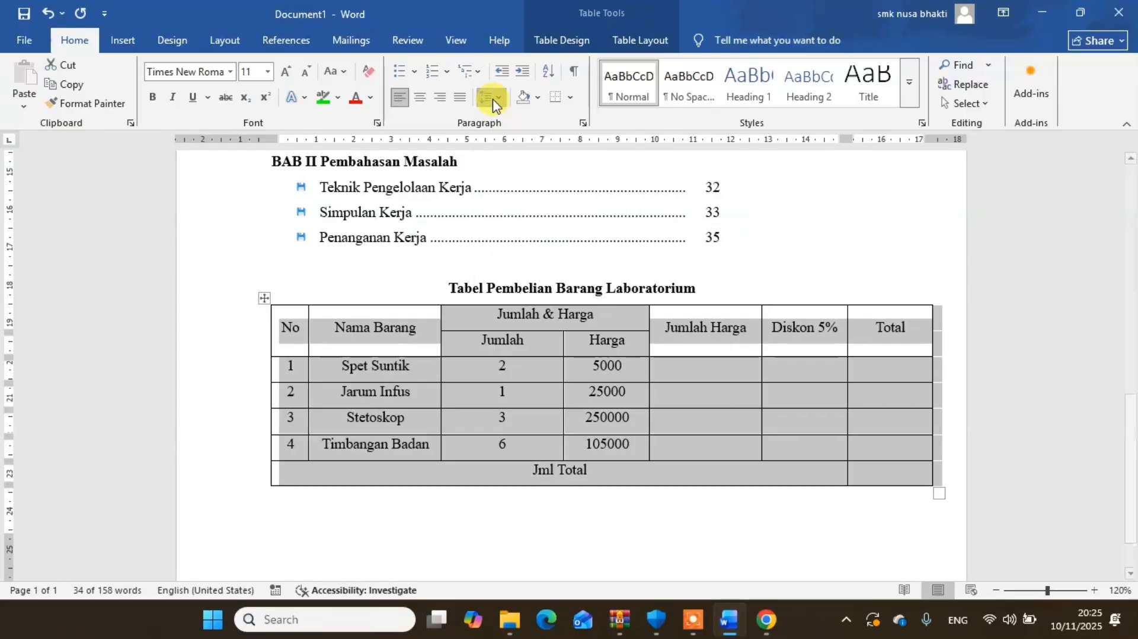
click(491, 102)
click(491, 102)
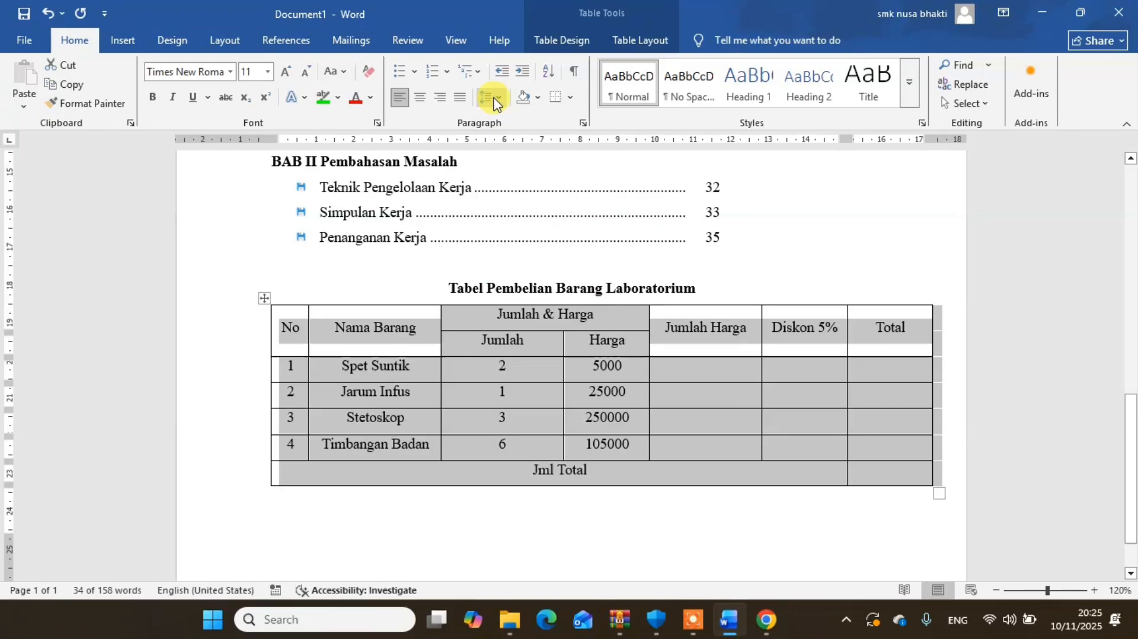
click(498, 102)
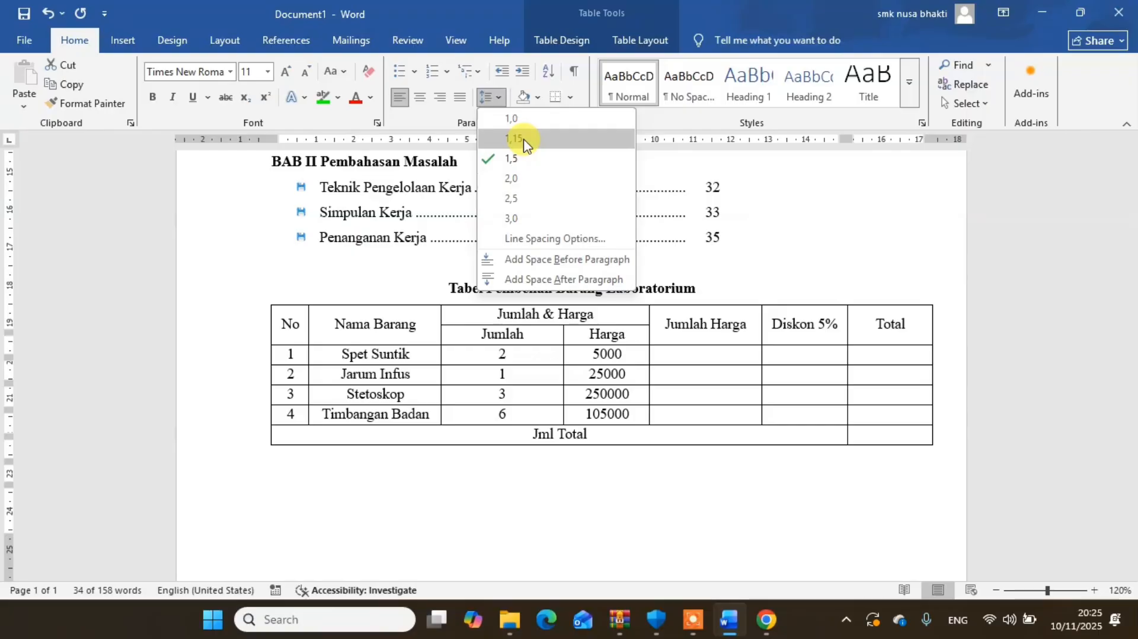
click(523, 140)
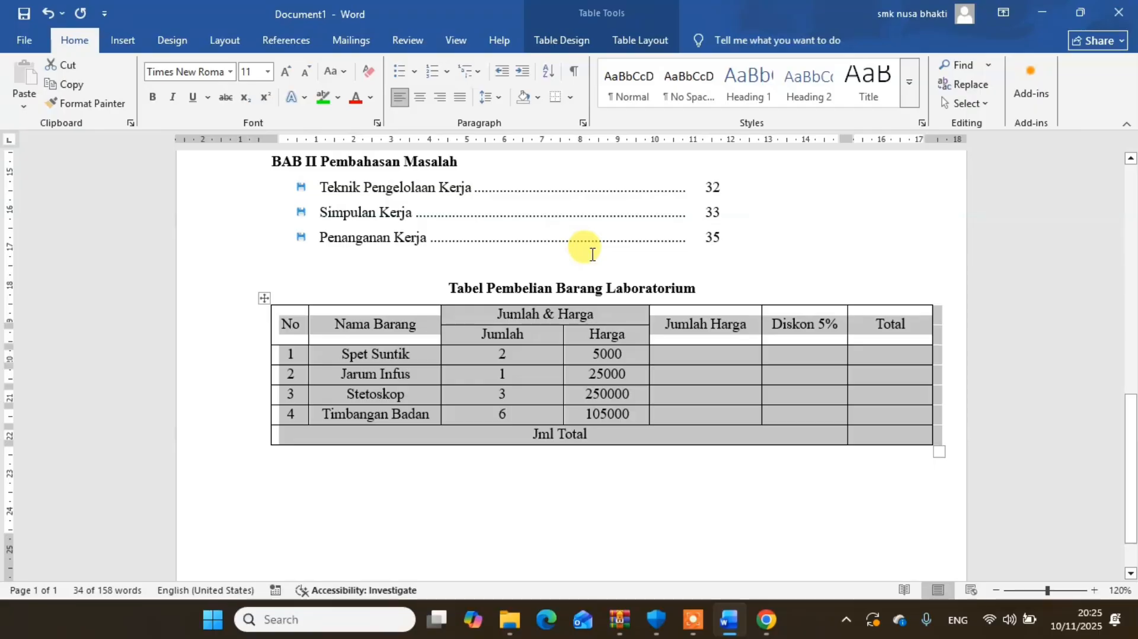
click(711, 413)
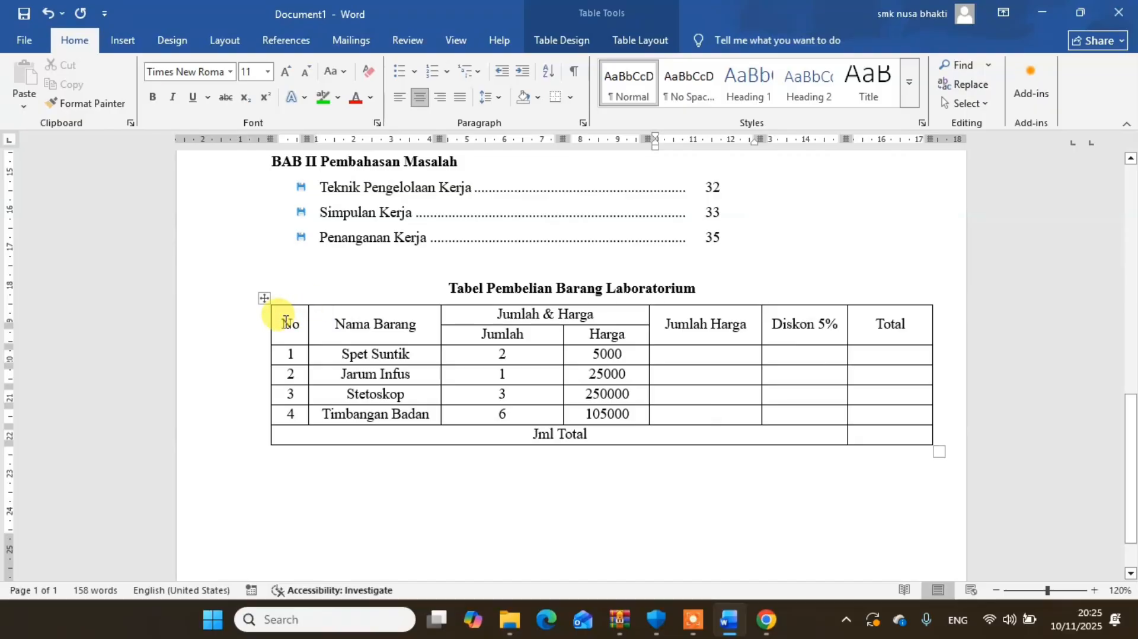
- Apply a double-line ½ pt box border to the purchase table's header row using Borders and Shading
mouse_move(285, 321)
mouse_down()
mouse_move(877, 339)
mouse_move(719, 323)
mouse_move(665, 338)
mouse_move(660, 325)
mouse_move(729, 349)
mouse_move(898, 340)
mouse_up()
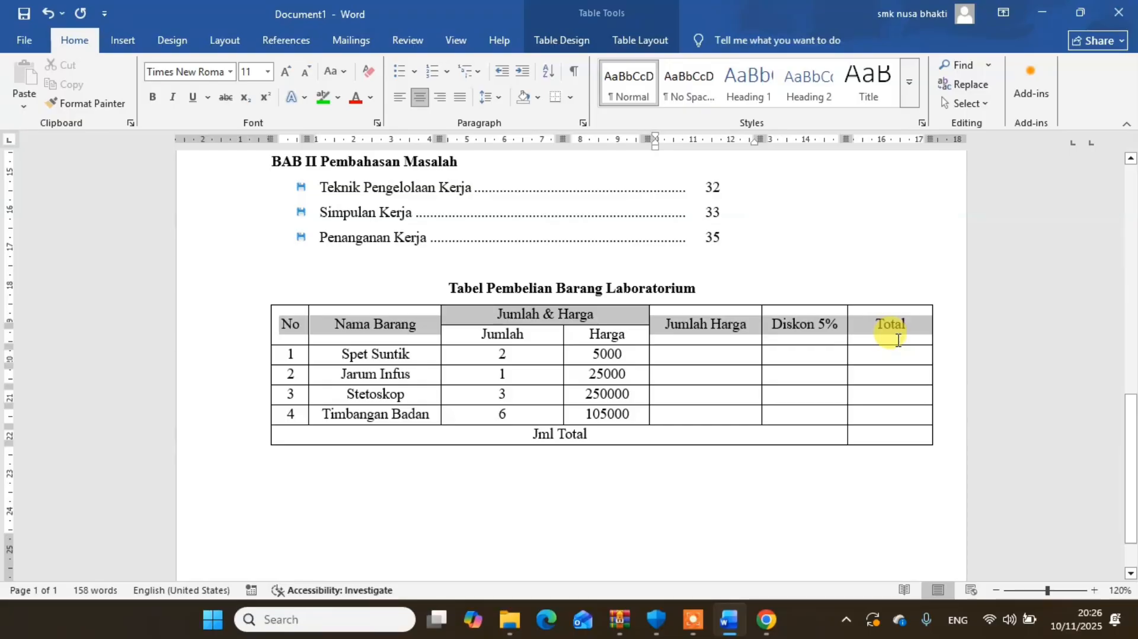
drag(897, 340, 896, 339)
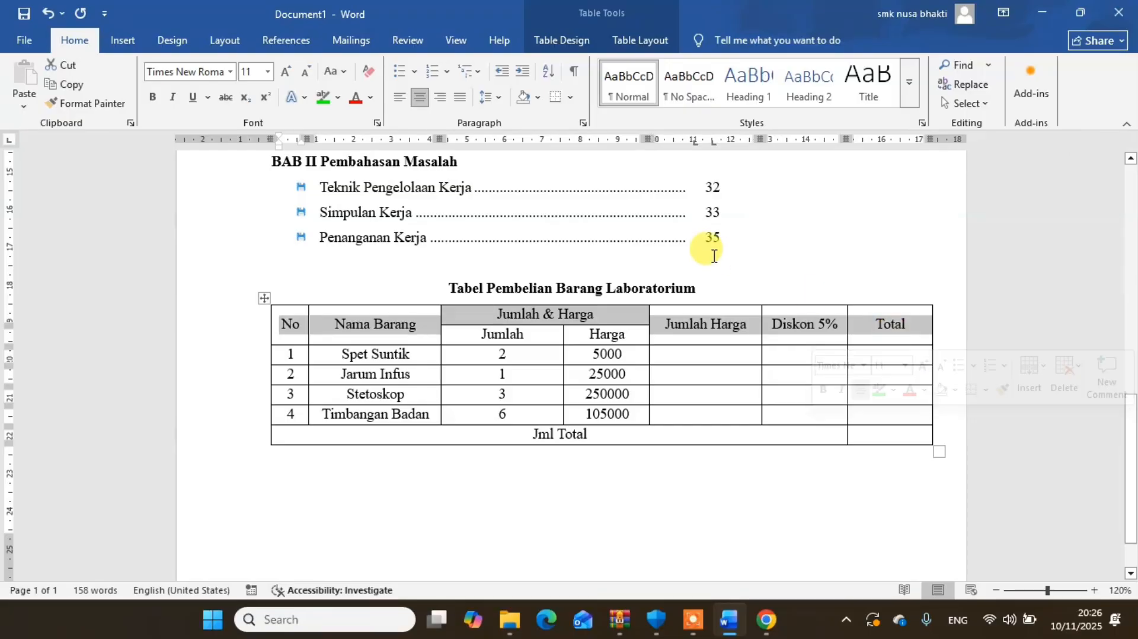
click(571, 98)
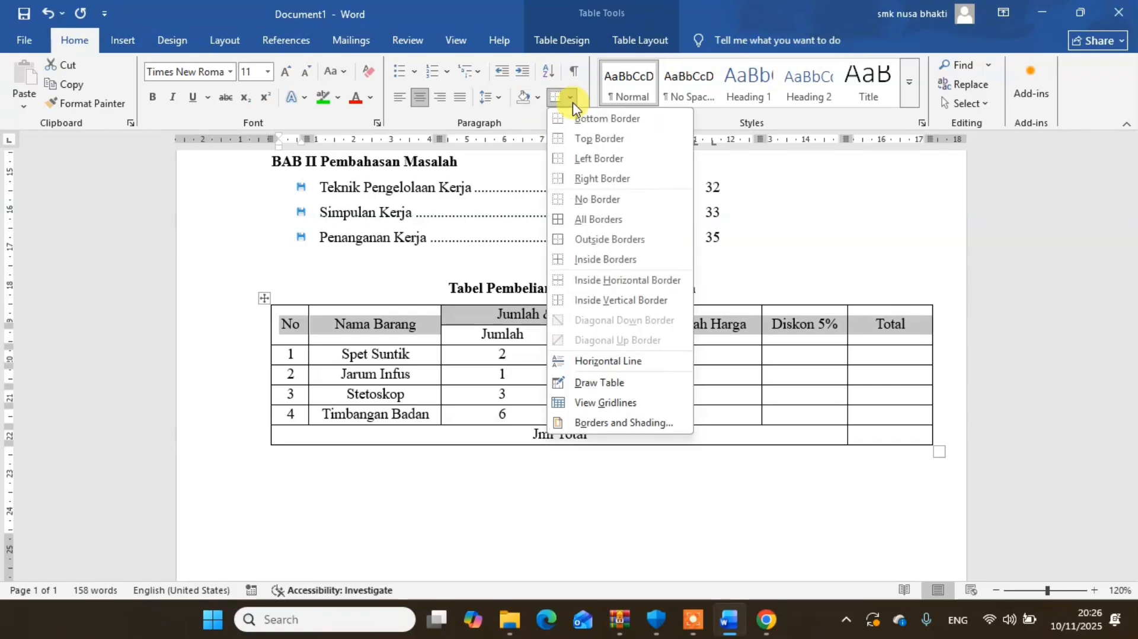
click(595, 422)
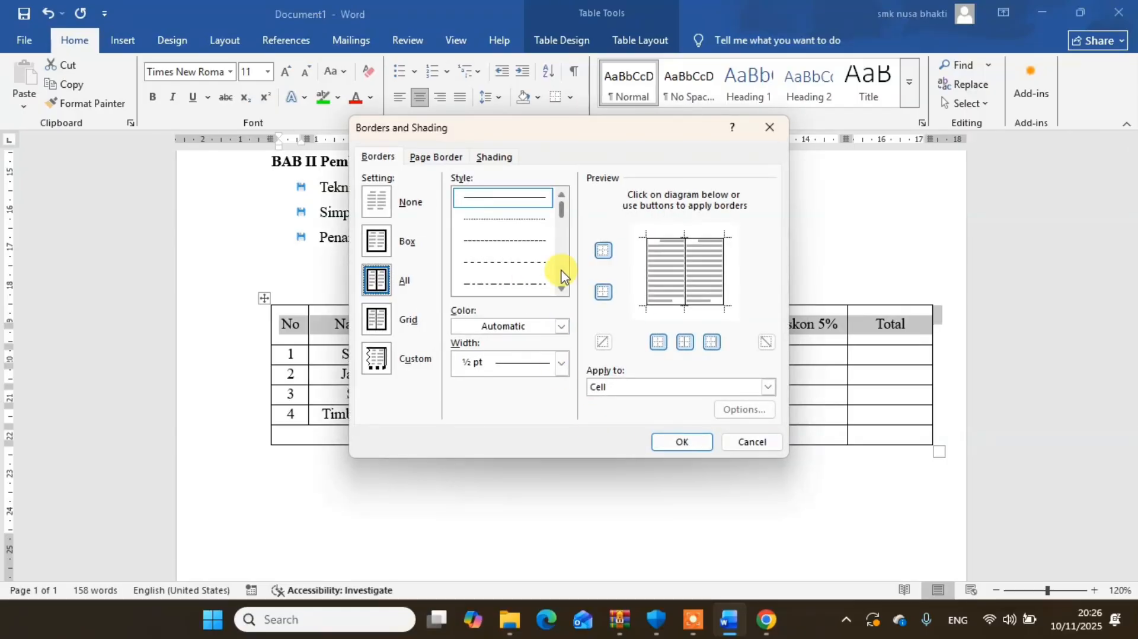
click(562, 225)
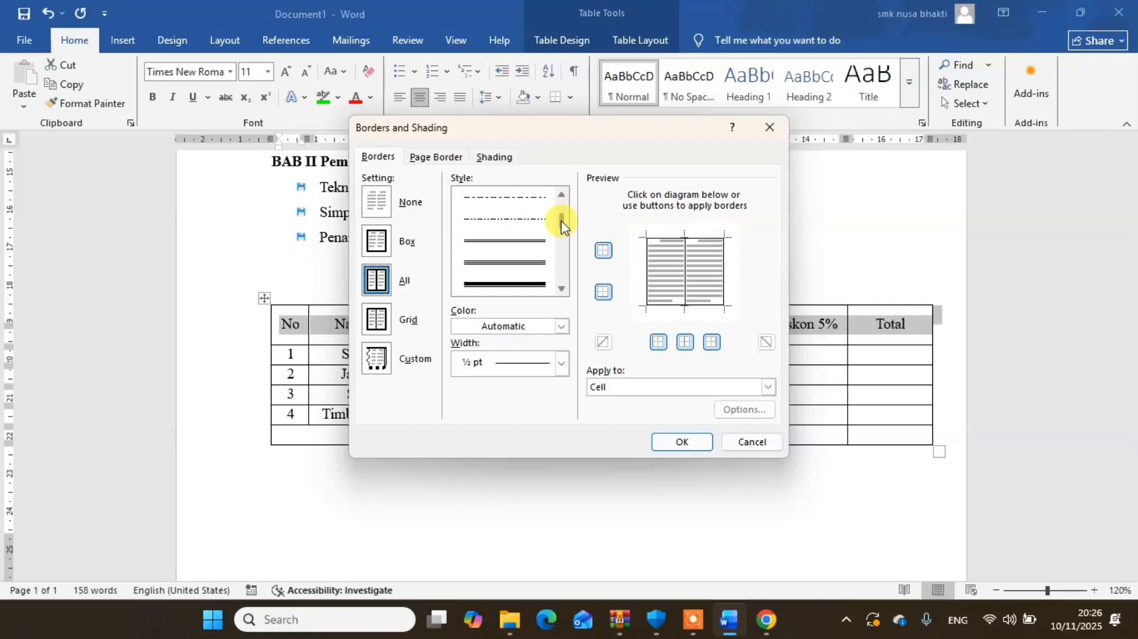
click(525, 245)
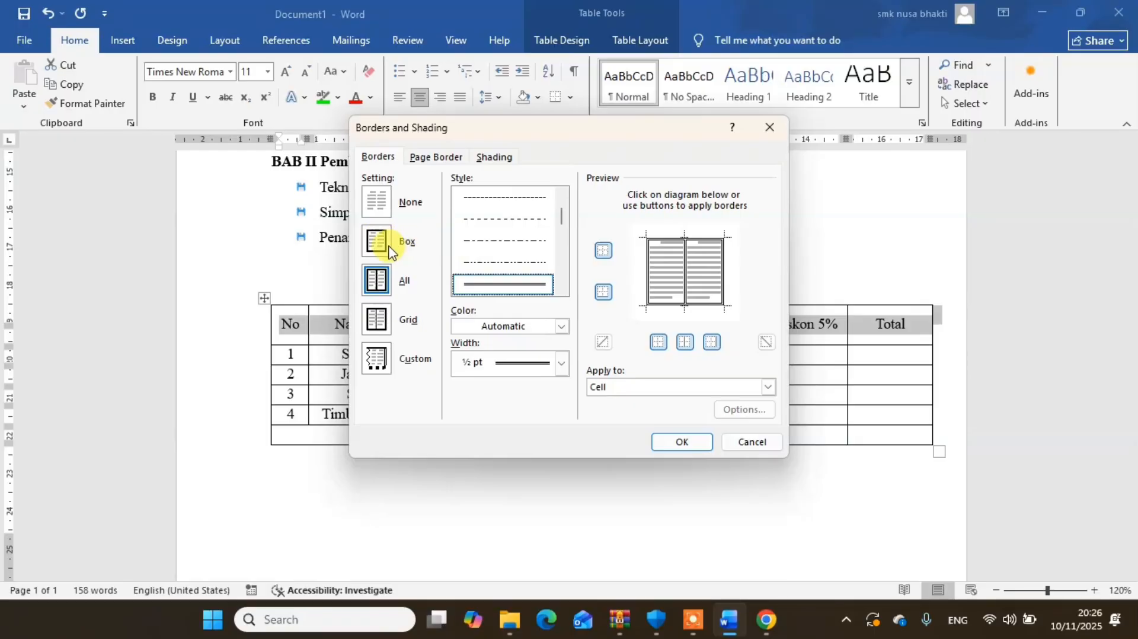
click(379, 242)
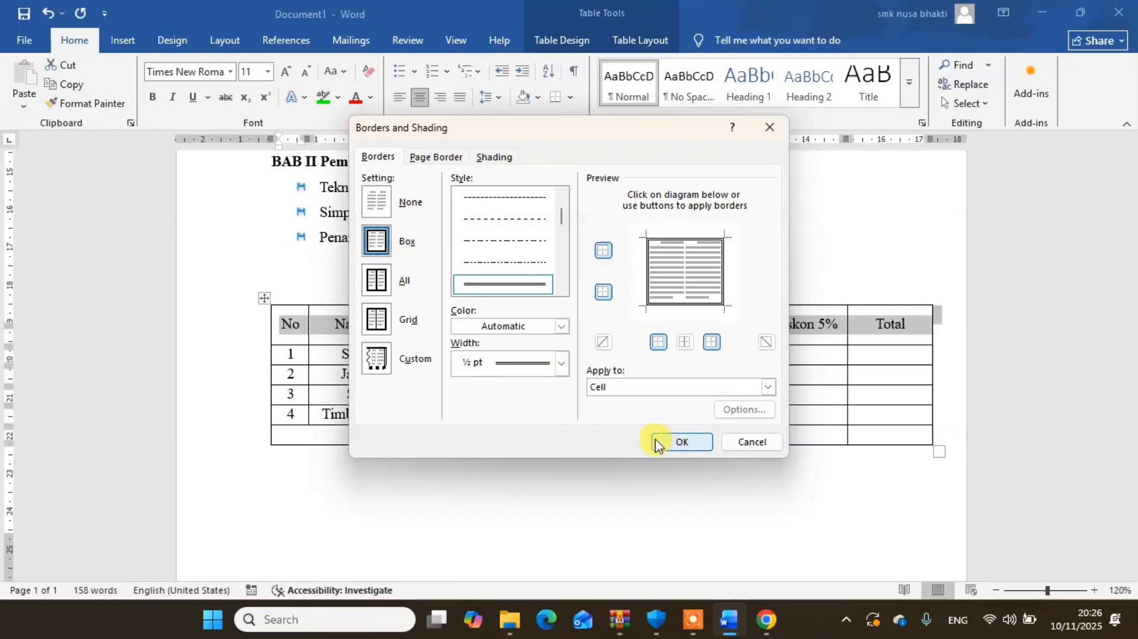
click(671, 443)
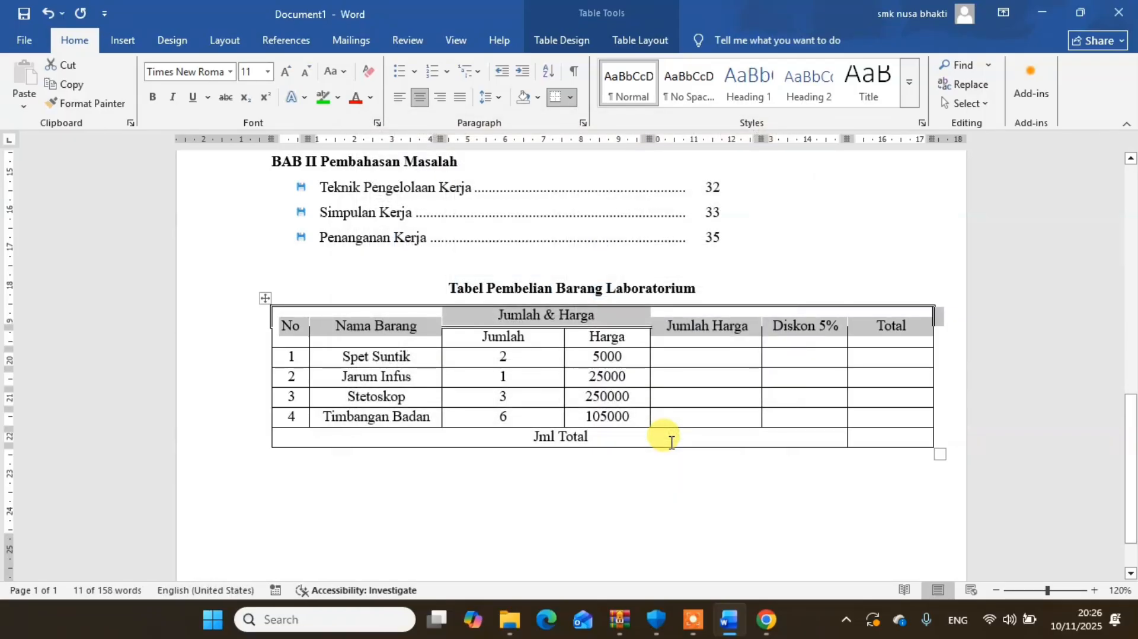
- Undo the box border and give the header row only a double-line top border
click(711, 324)
drag(498, 320, 901, 323)
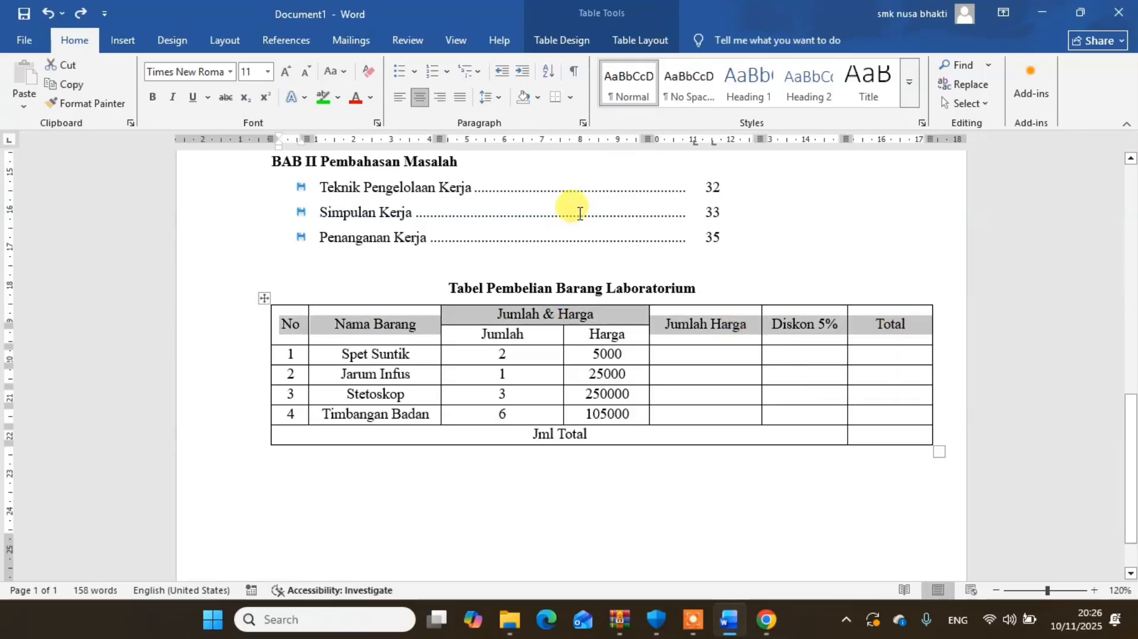
click(570, 97)
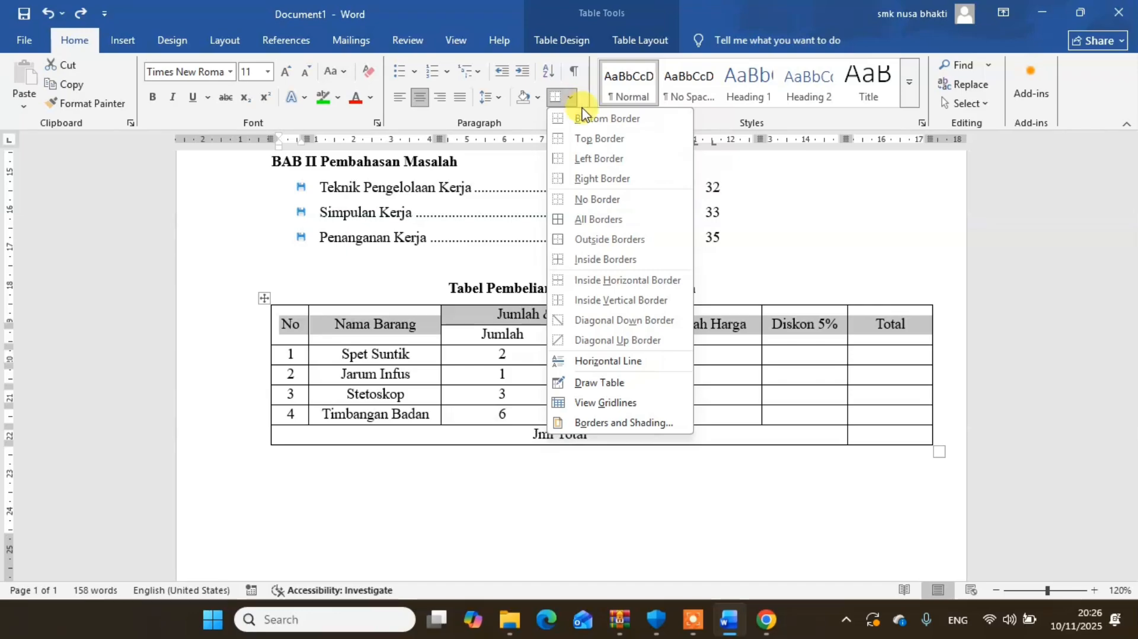
click(593, 140)
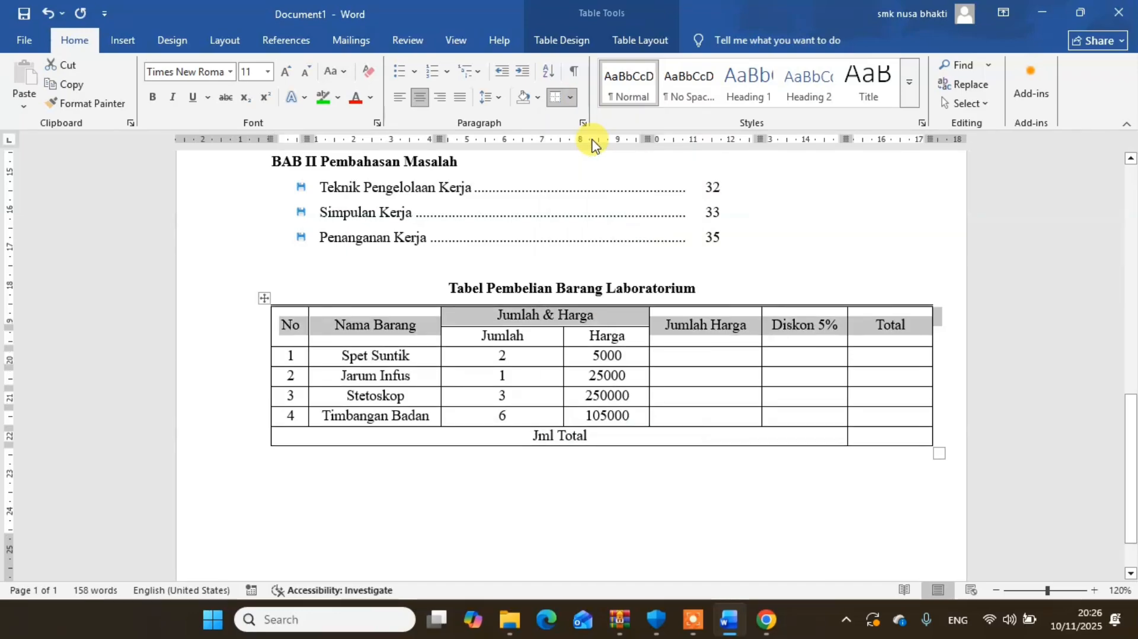
- Add a double-line bottom border to the No and Nama Barang header cells
click(295, 329)
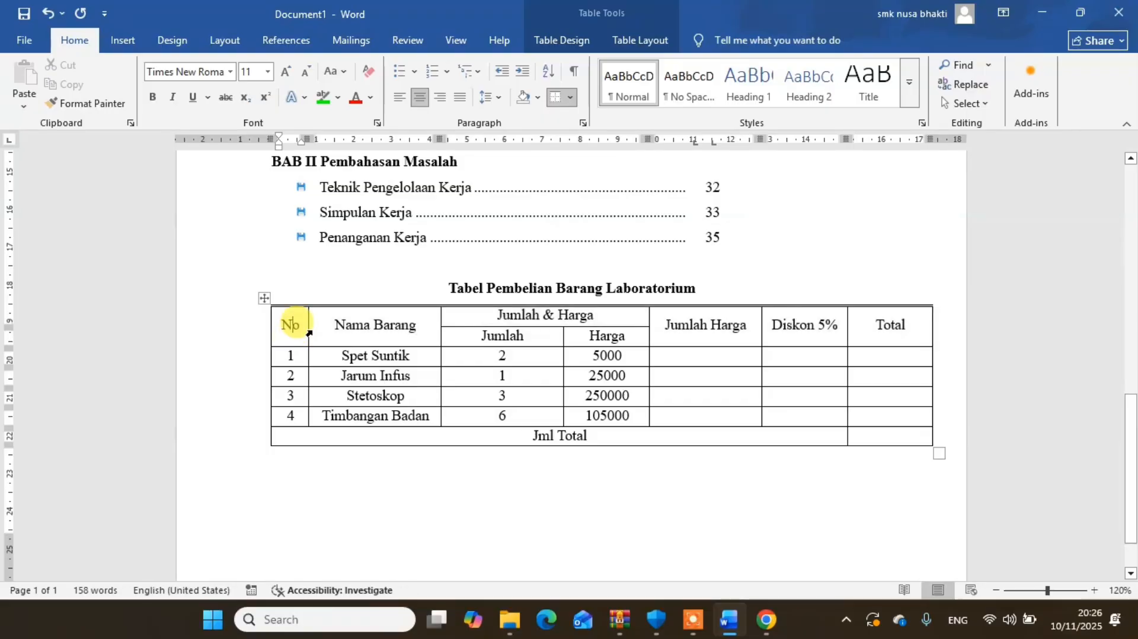
drag(290, 331, 343, 326)
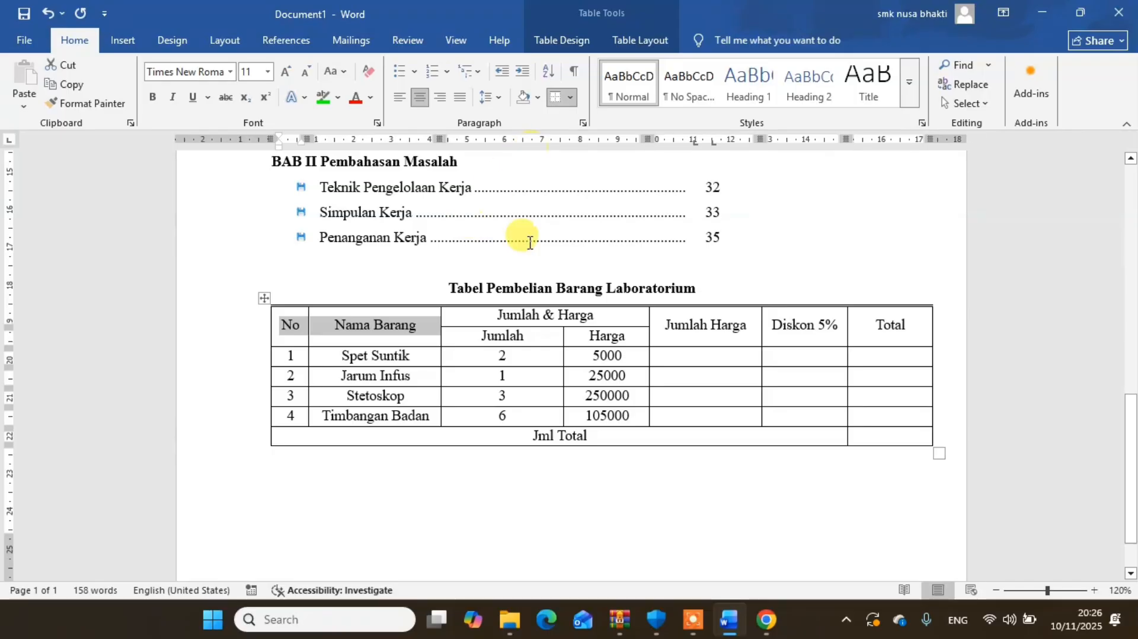
click(569, 98)
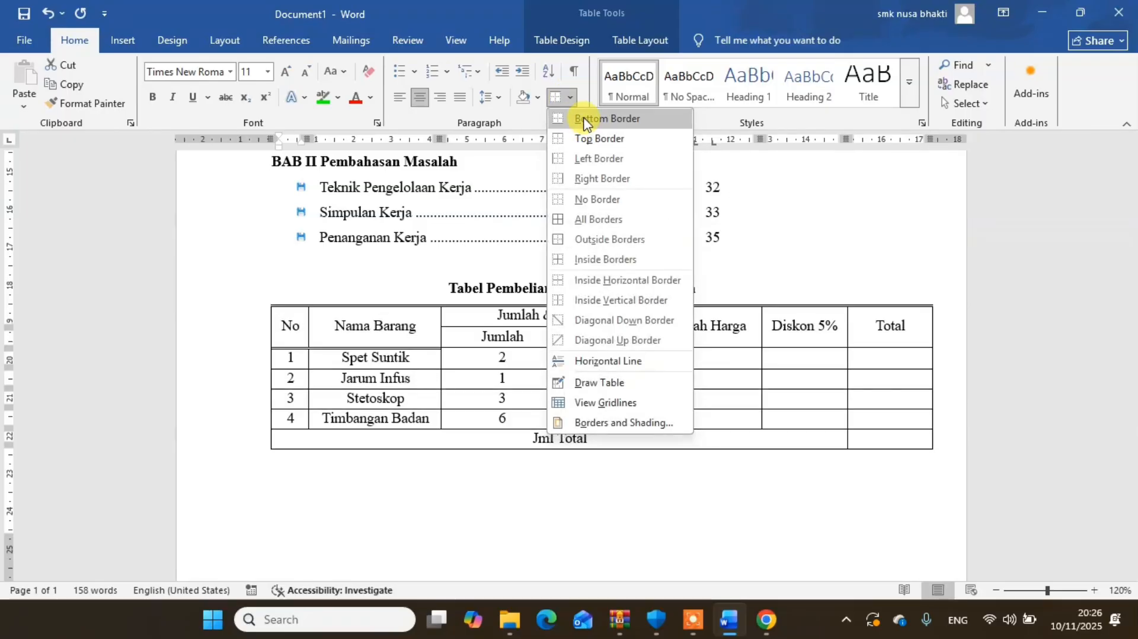
click(605, 118)
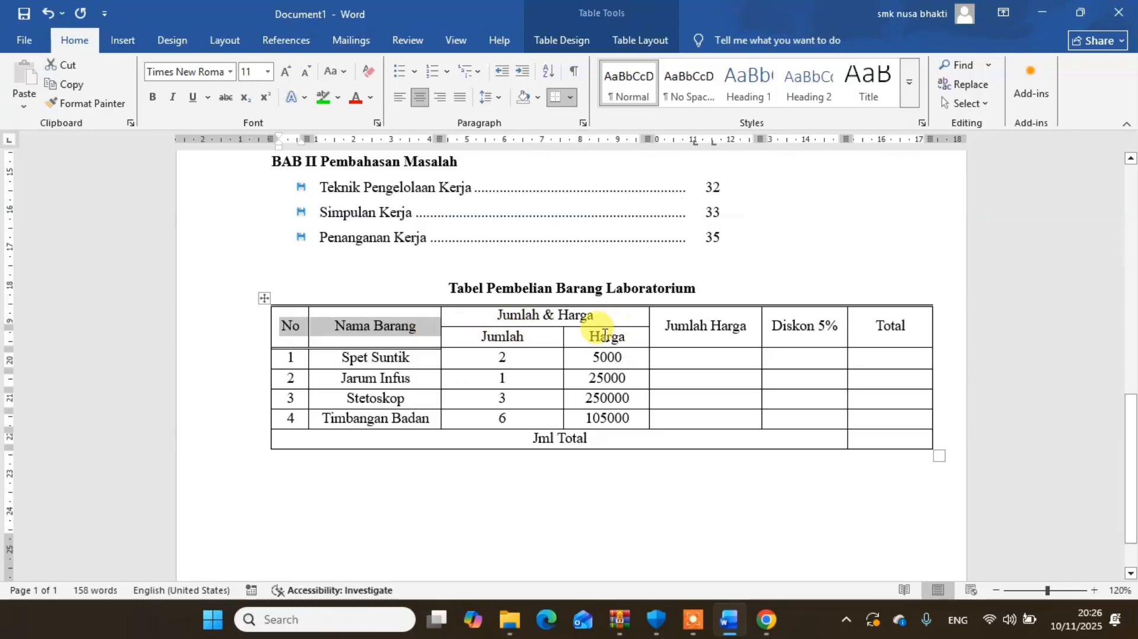
- Add the same double-line bottom border to the Jumlah, Harga, Jumlah Harga, Diskon 5% and Total header cells
click(300, 318)
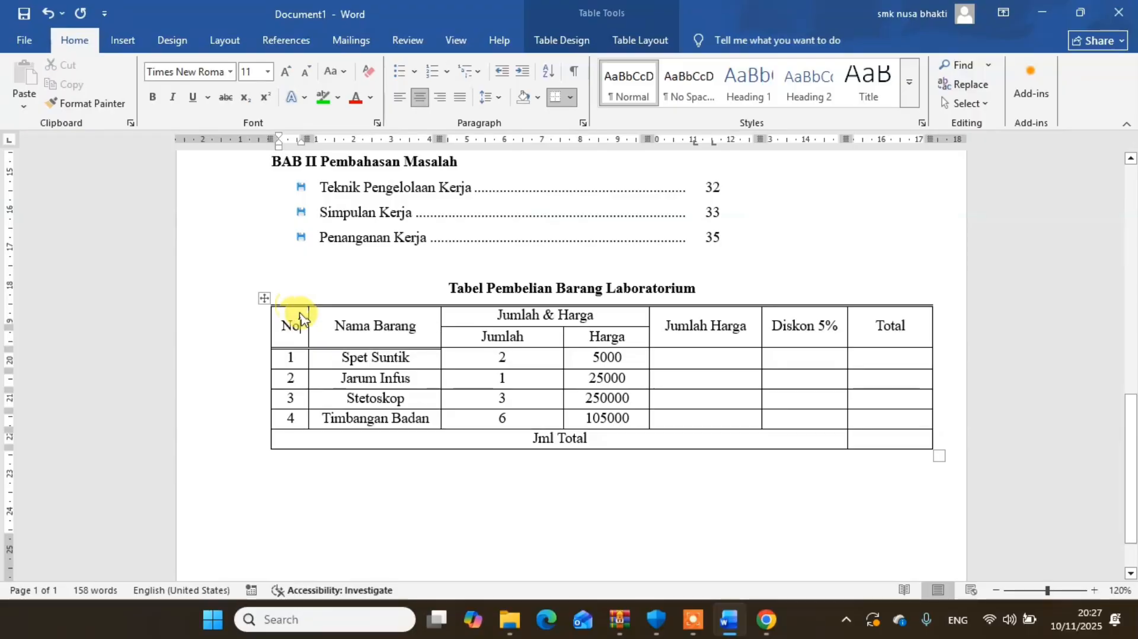
drag(297, 312, 859, 330)
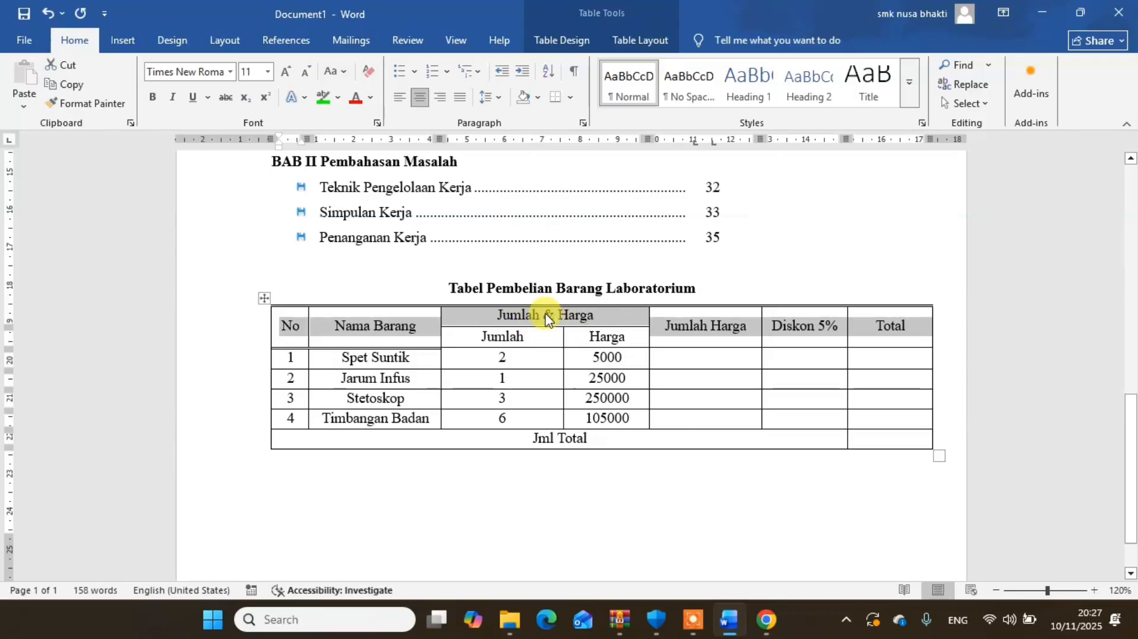
drag(454, 333, 612, 339)
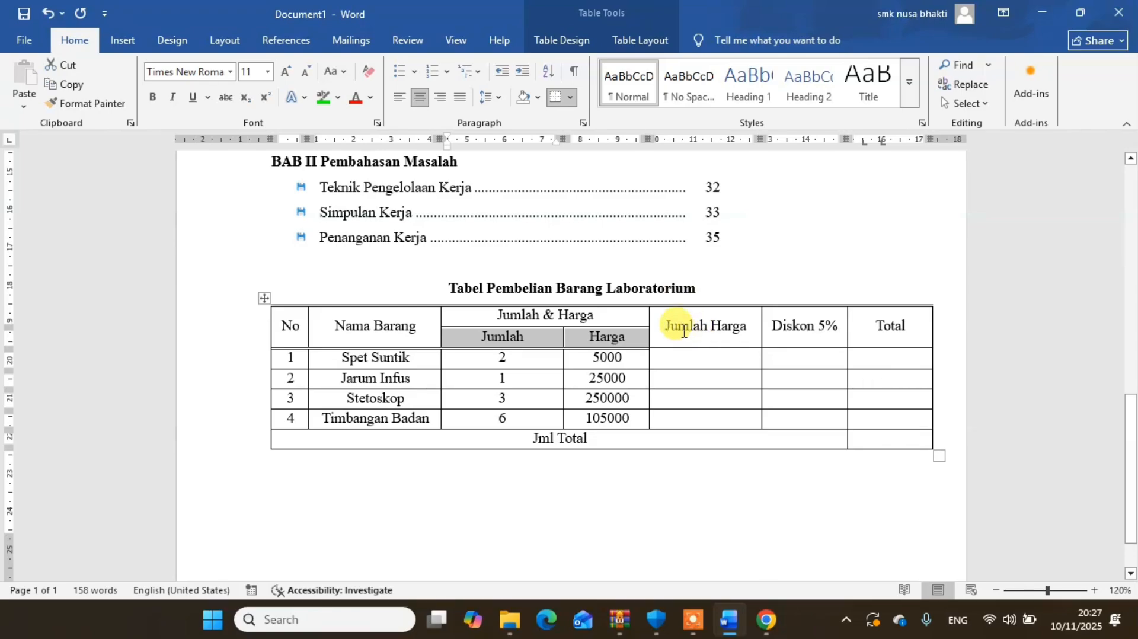
drag(684, 331, 877, 332)
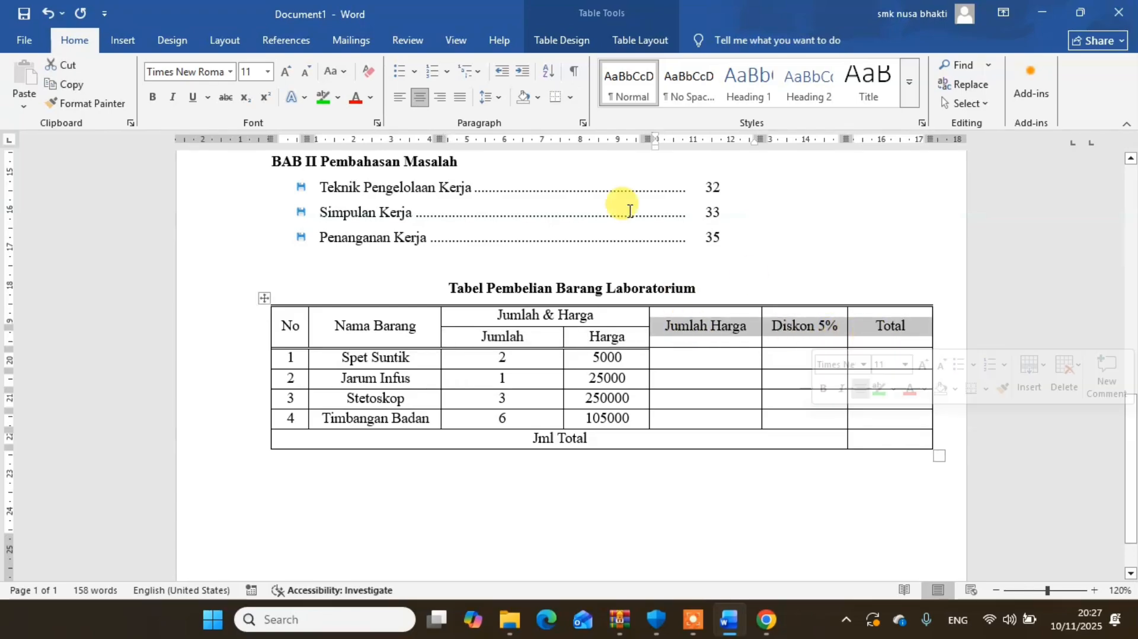
click(555, 97)
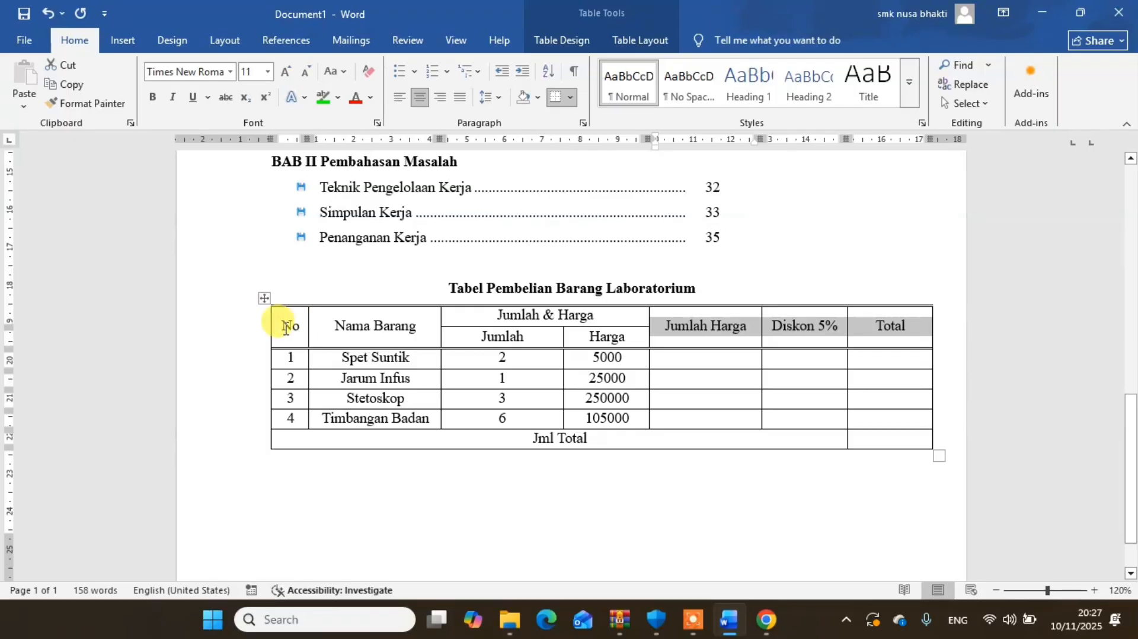
- Try a light gray text highlight on the header cells from No through Harga, and undo it
drag(286, 328, 640, 320)
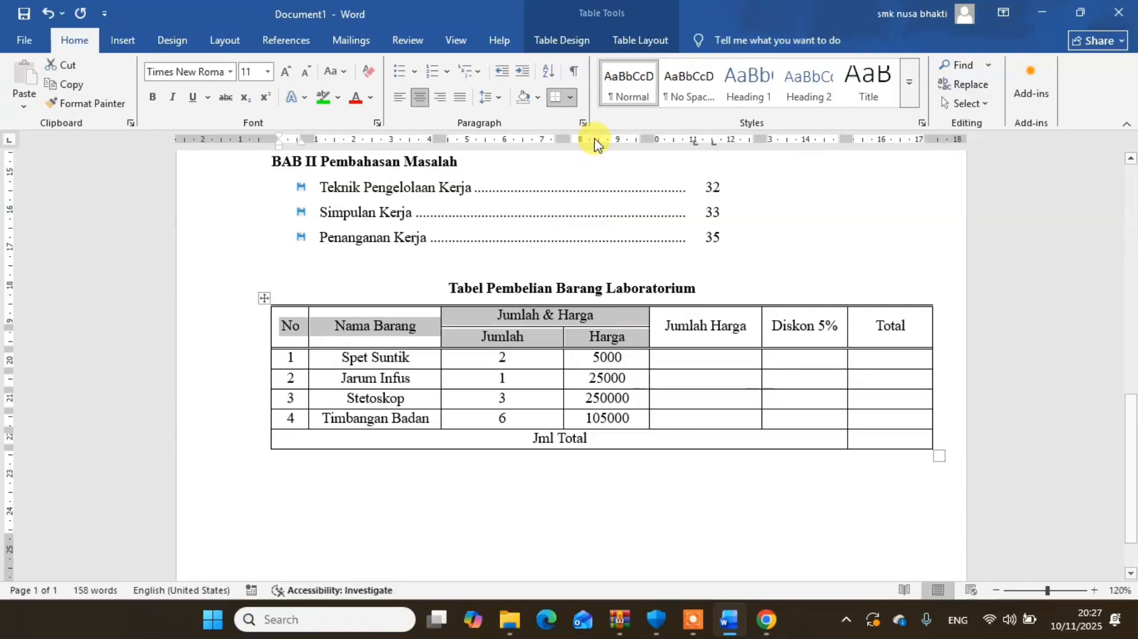
click(338, 99)
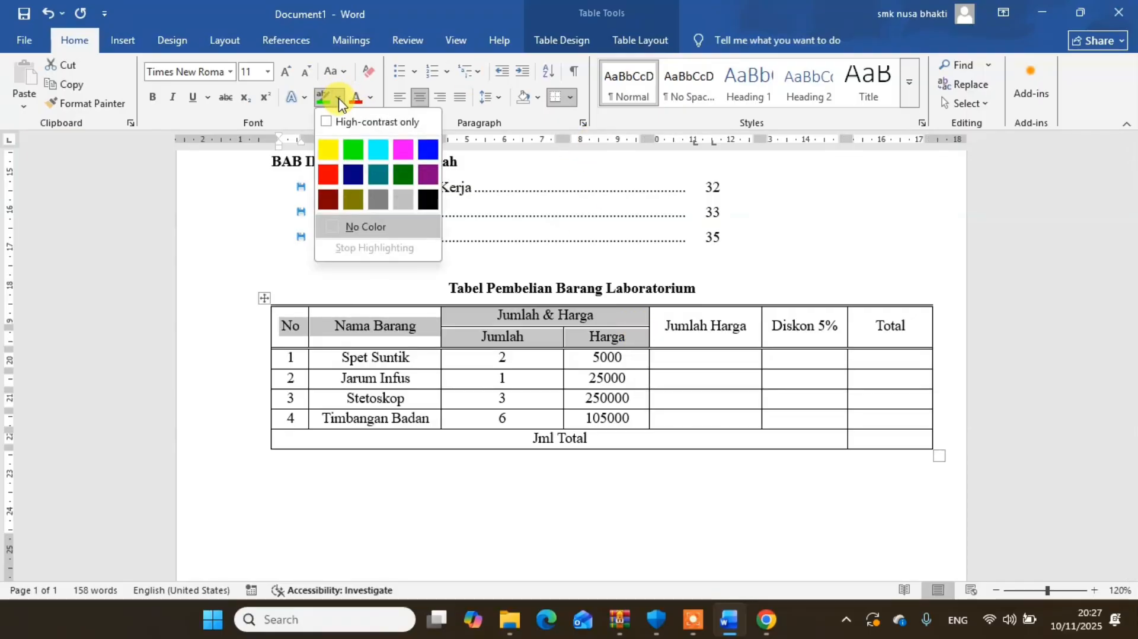
click(400, 202)
click(417, 326)
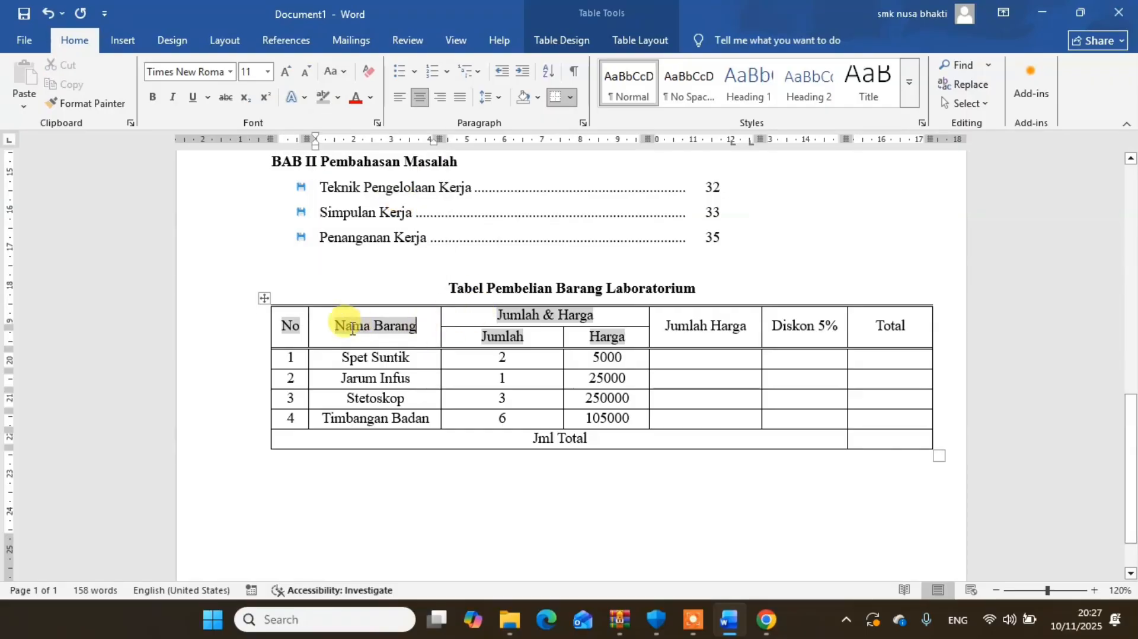
click(301, 326)
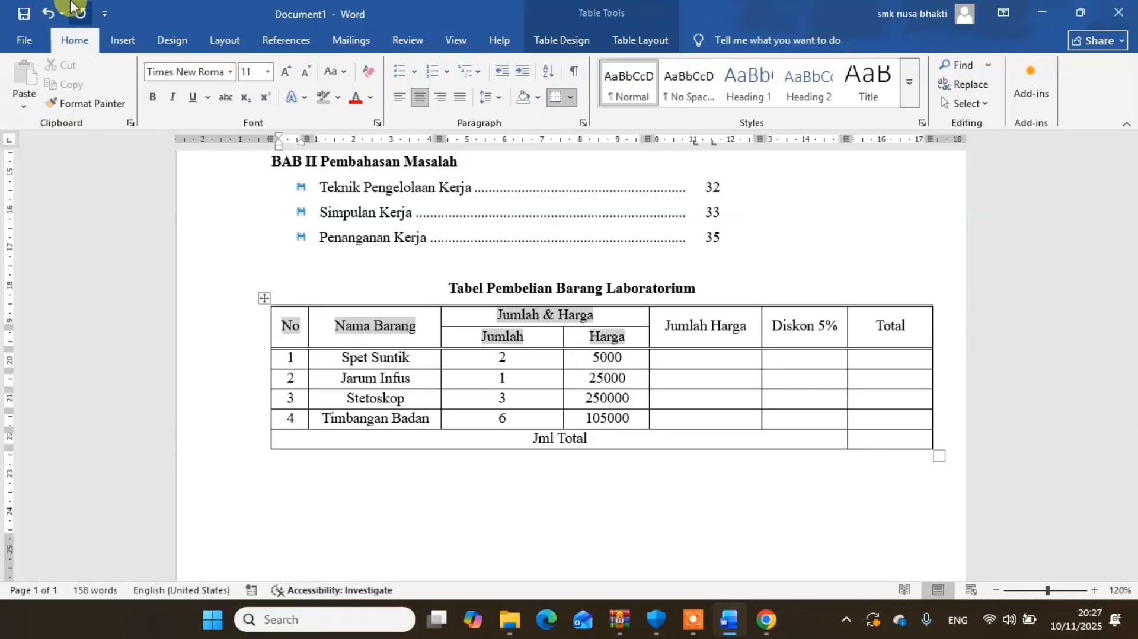
click(49, 13)
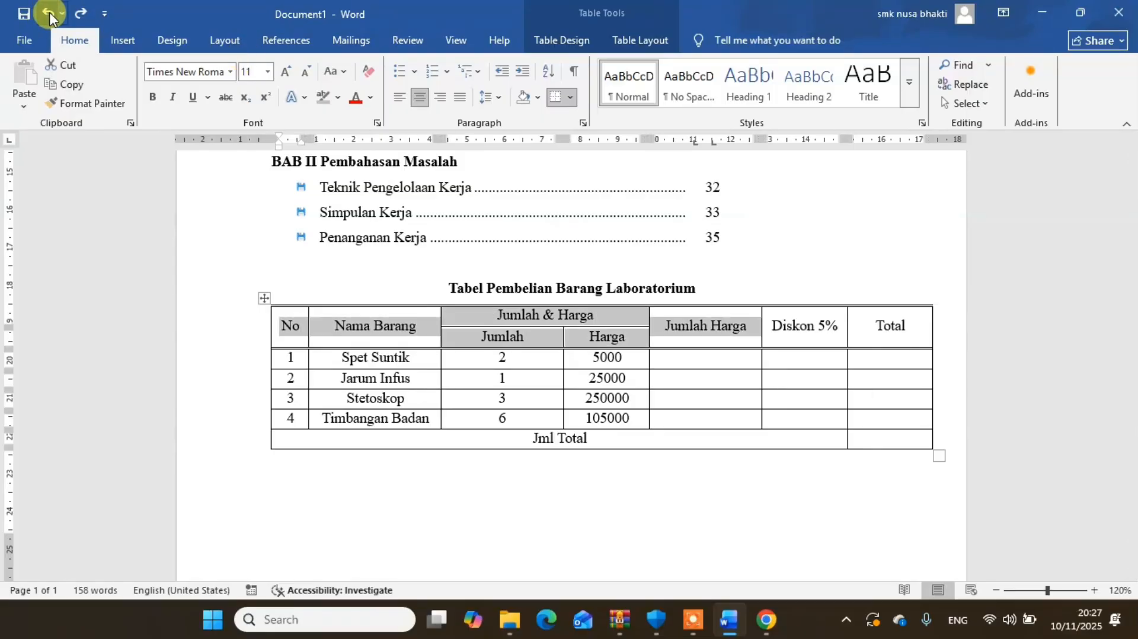
- Shade the header cells from No through Harga, including Jumlah & Harga, with the light gray theme colour
click(359, 321)
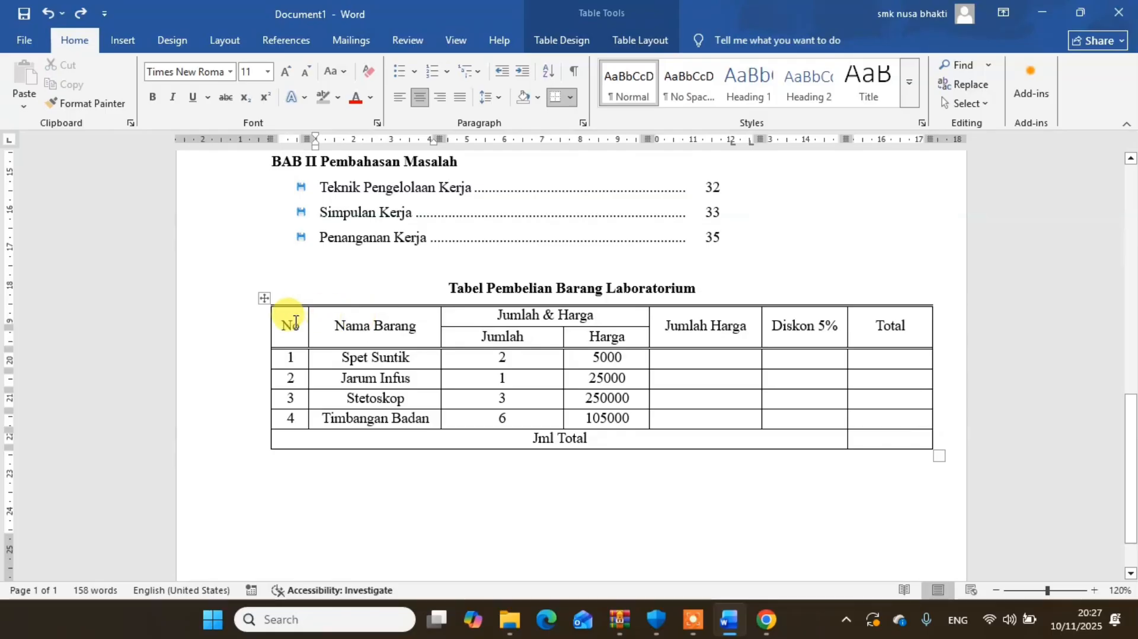
drag(445, 324, 594, 333)
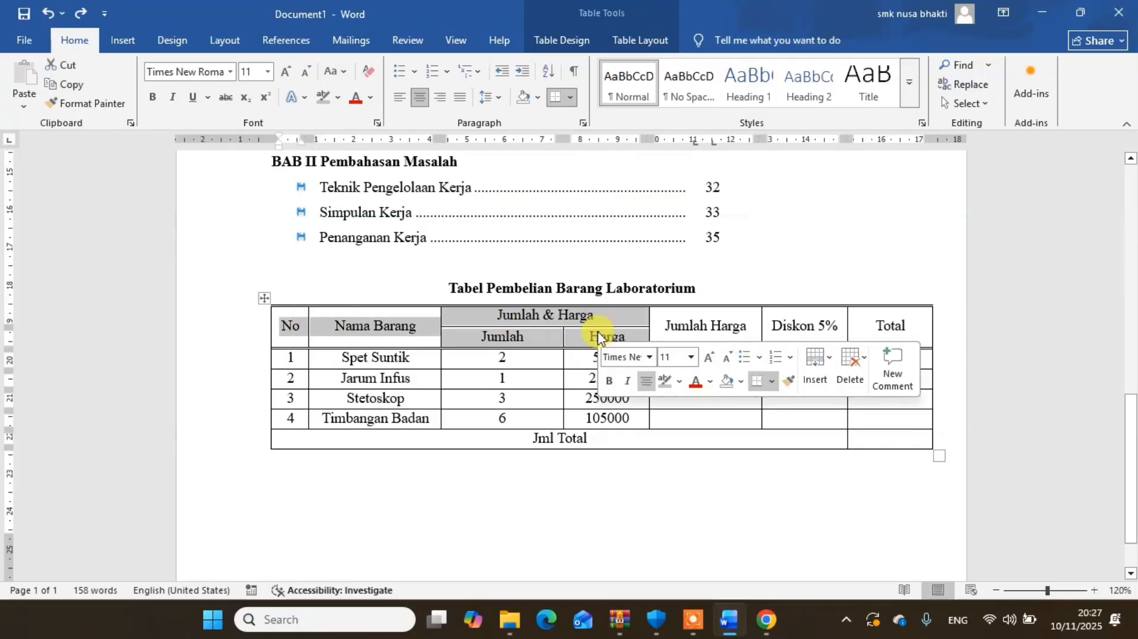
click(648, 42)
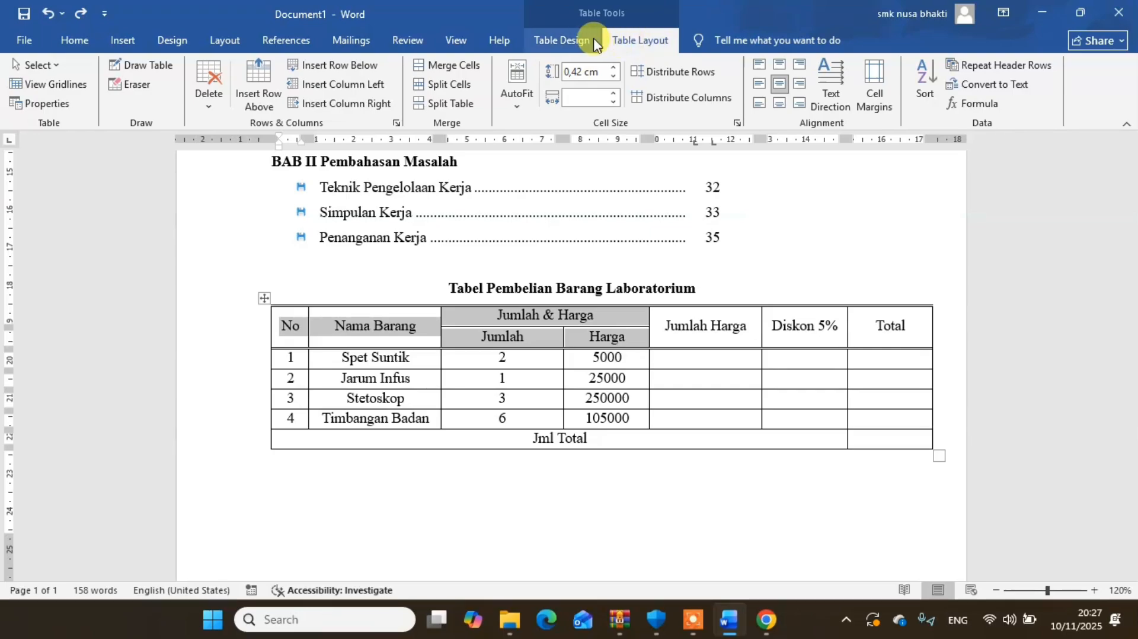
click(572, 41)
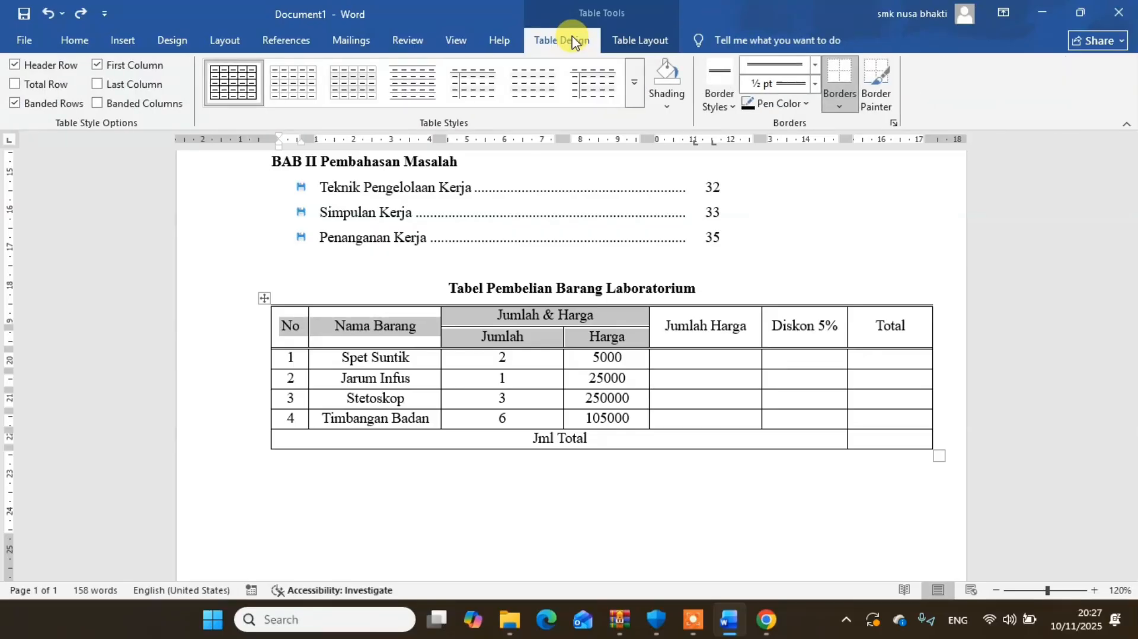
click(665, 107)
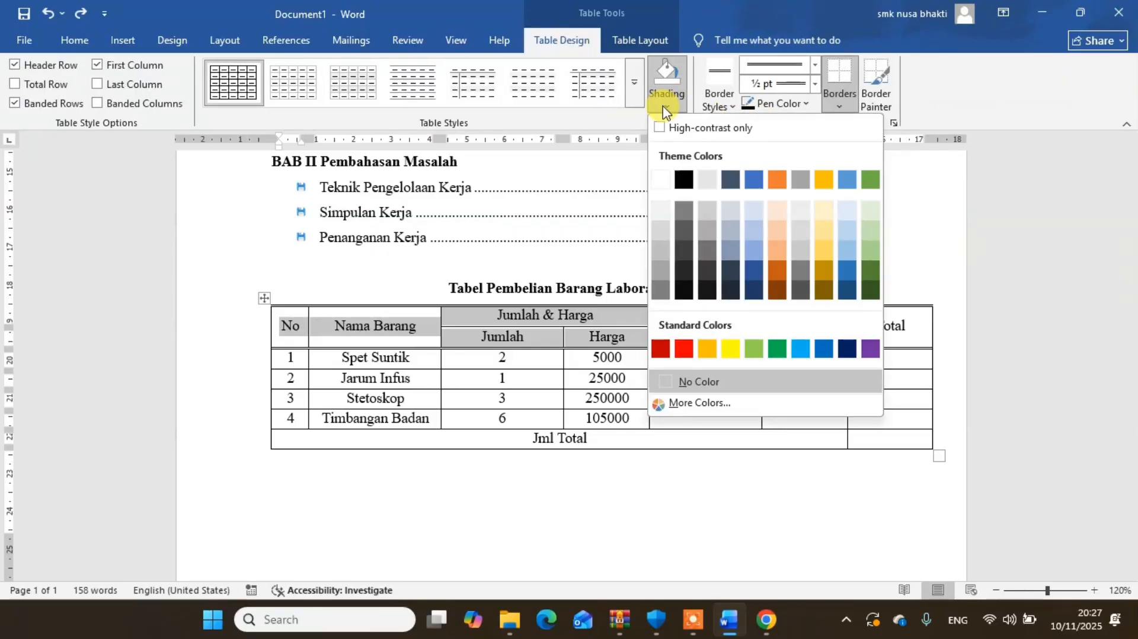
click(707, 181)
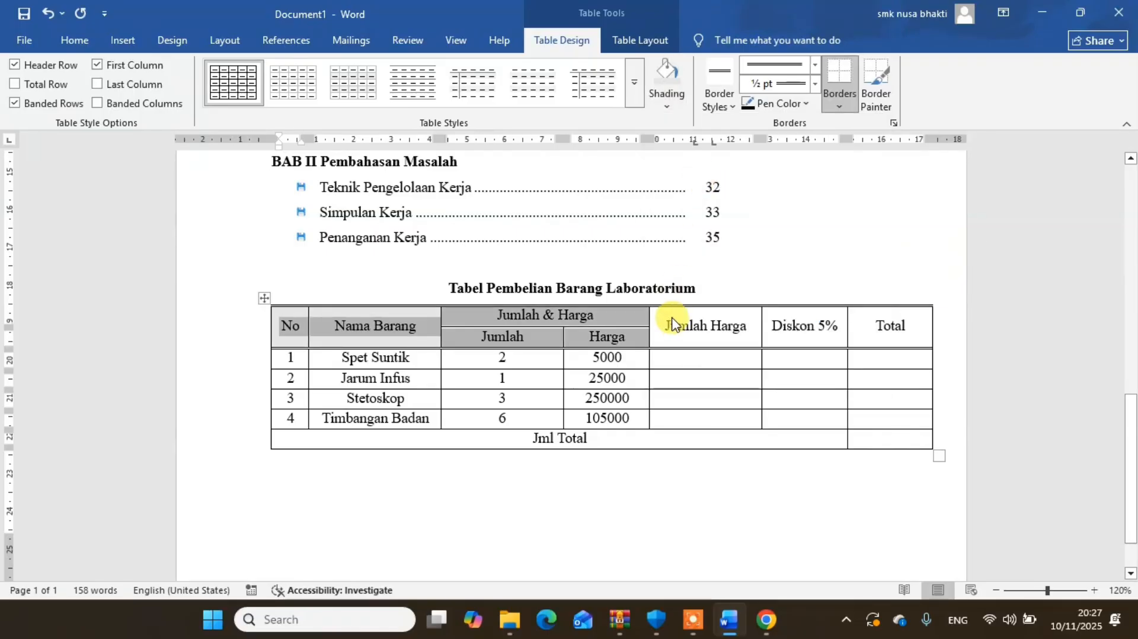
- Shade the Jumlah Harga, Diskon 5% and Total header cells with the same light gray theme colour
drag(669, 314, 866, 330)
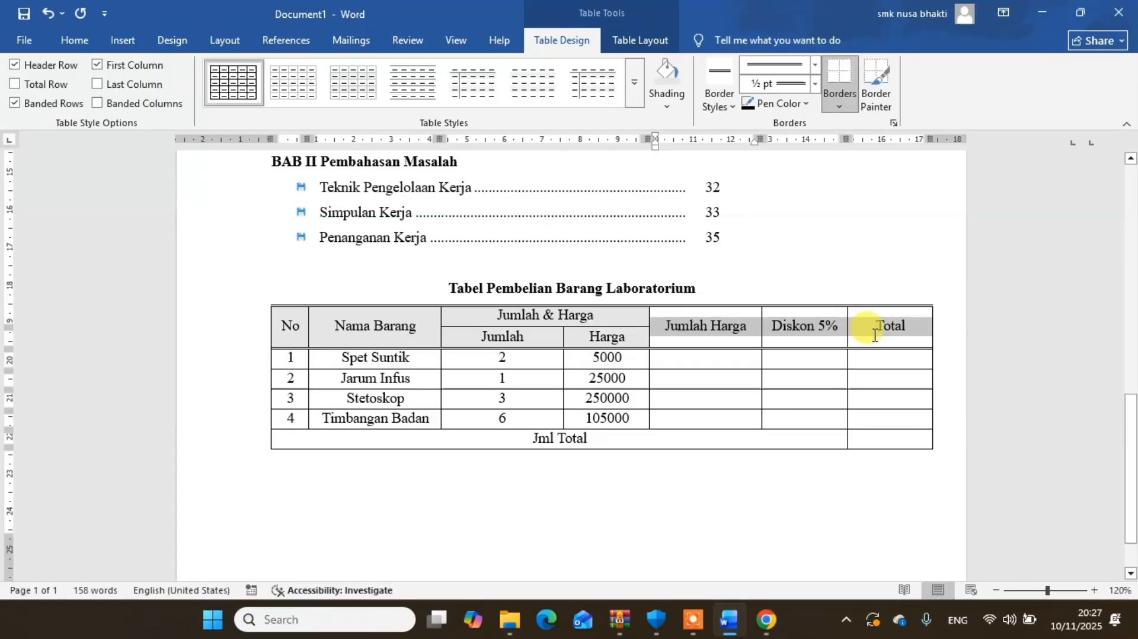
click(672, 112)
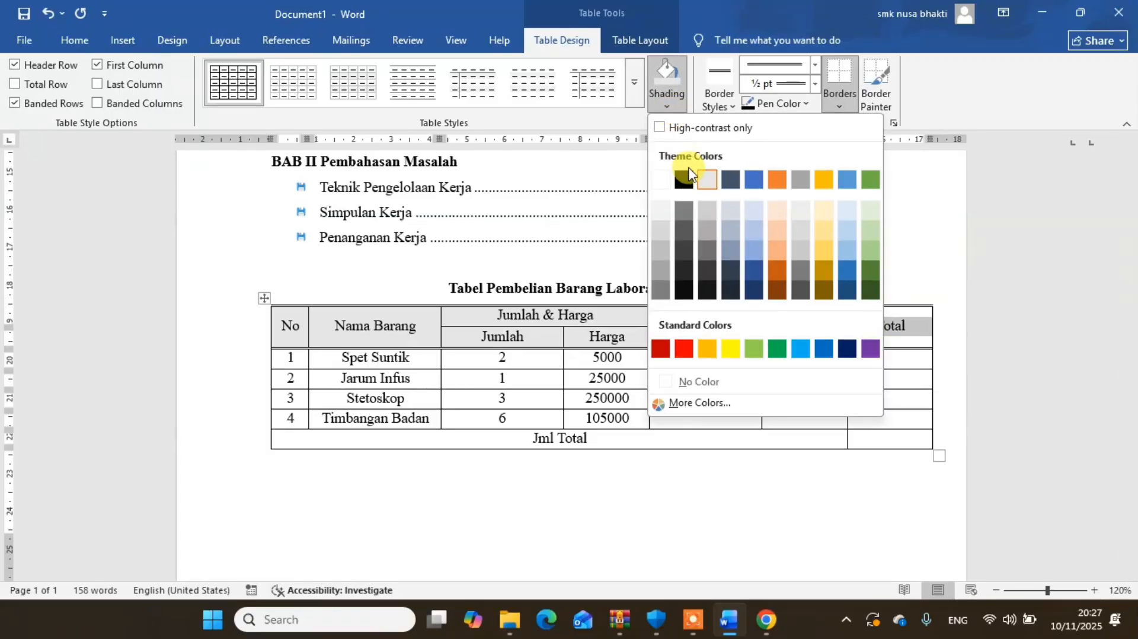
click(707, 181)
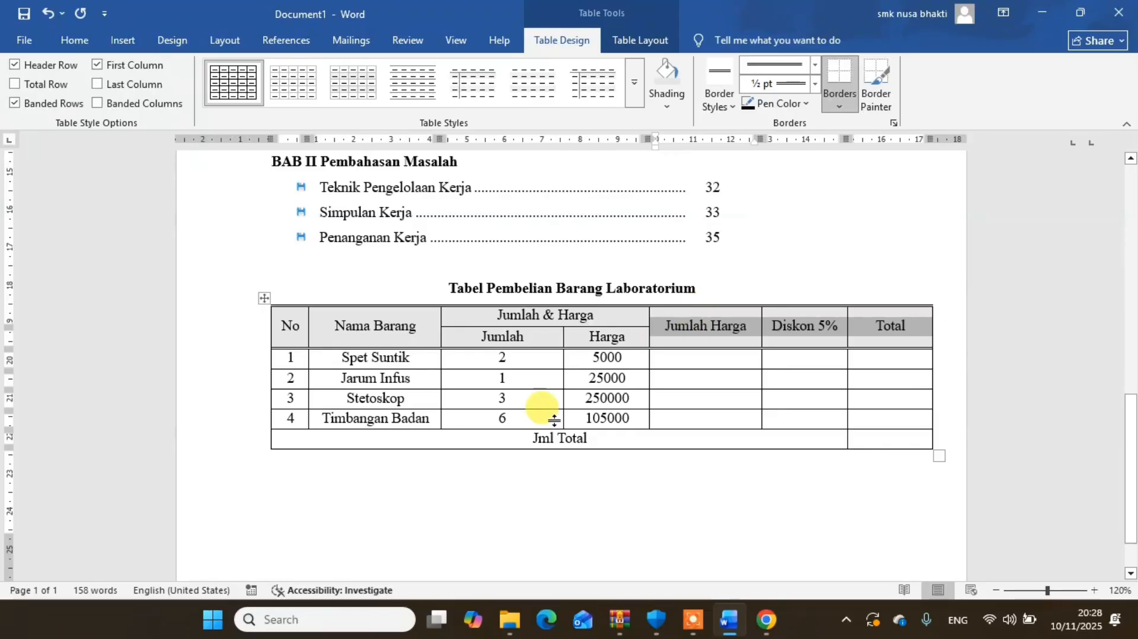
click(322, 437)
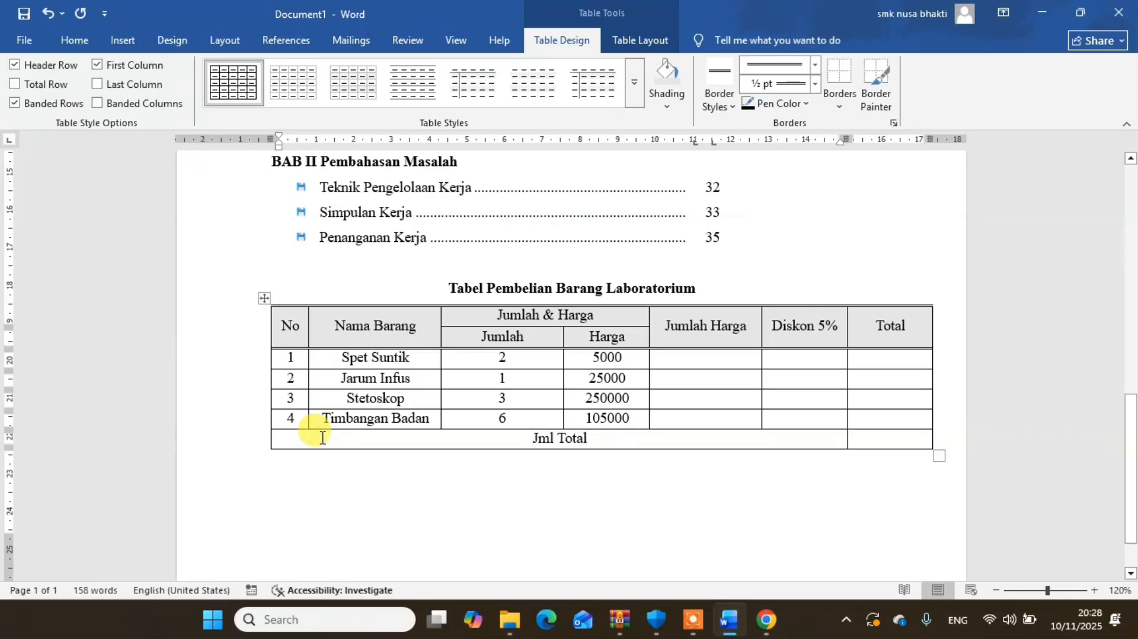
- Set the table's border line to a single solid style, 1 ½ pt wide, with the cursor in the Jml Total row
drag(322, 437, 885, 446)
click(442, 478)
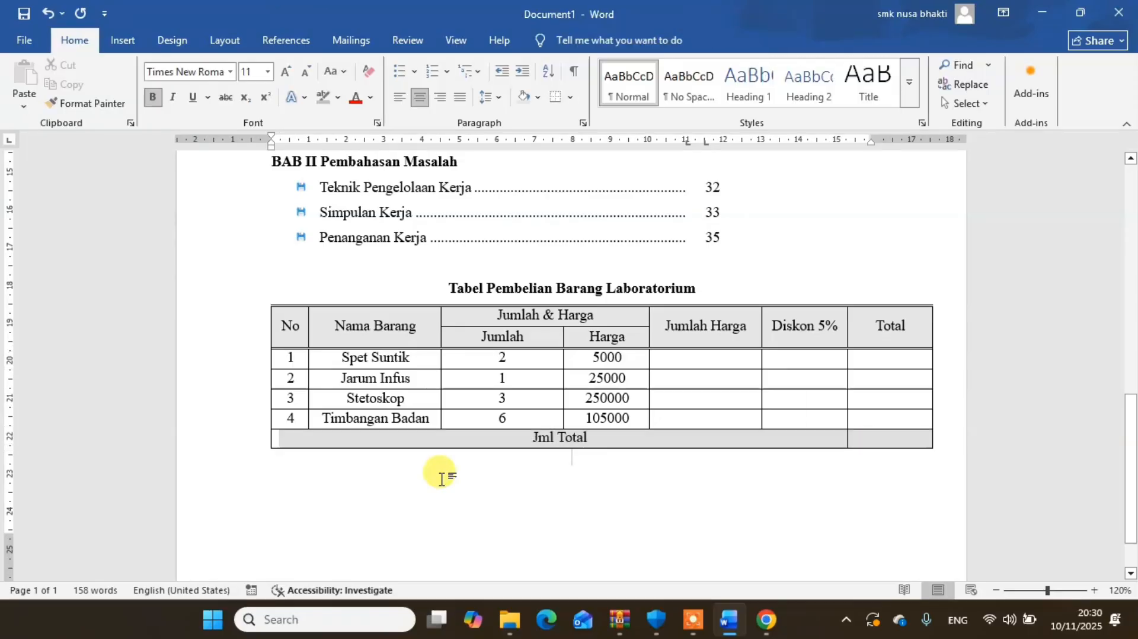
click(458, 443)
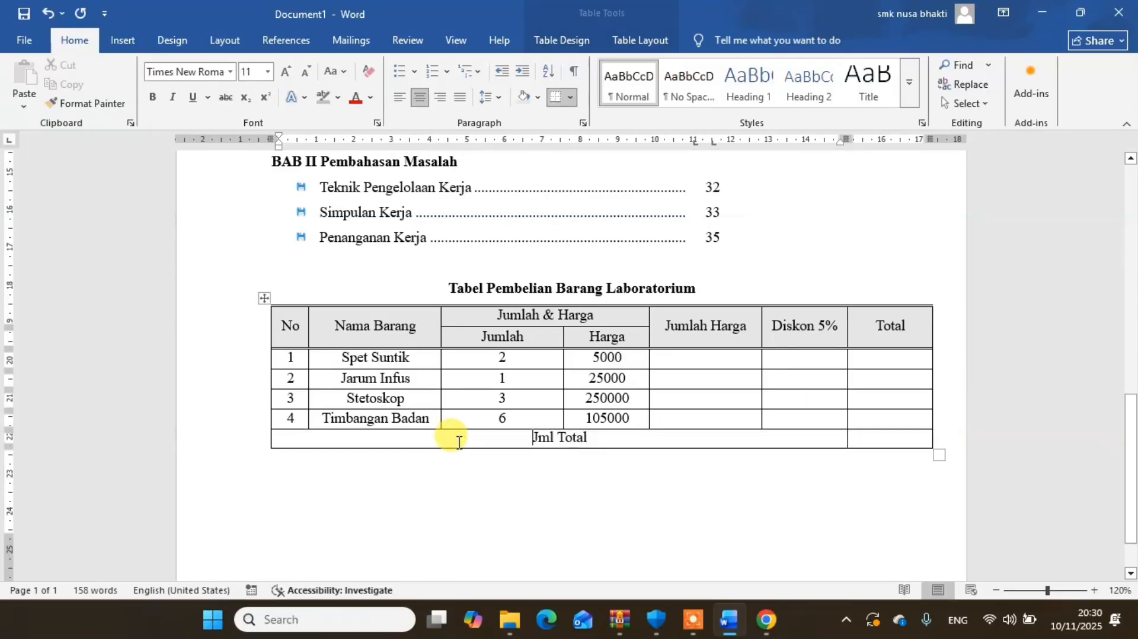
click(570, 96)
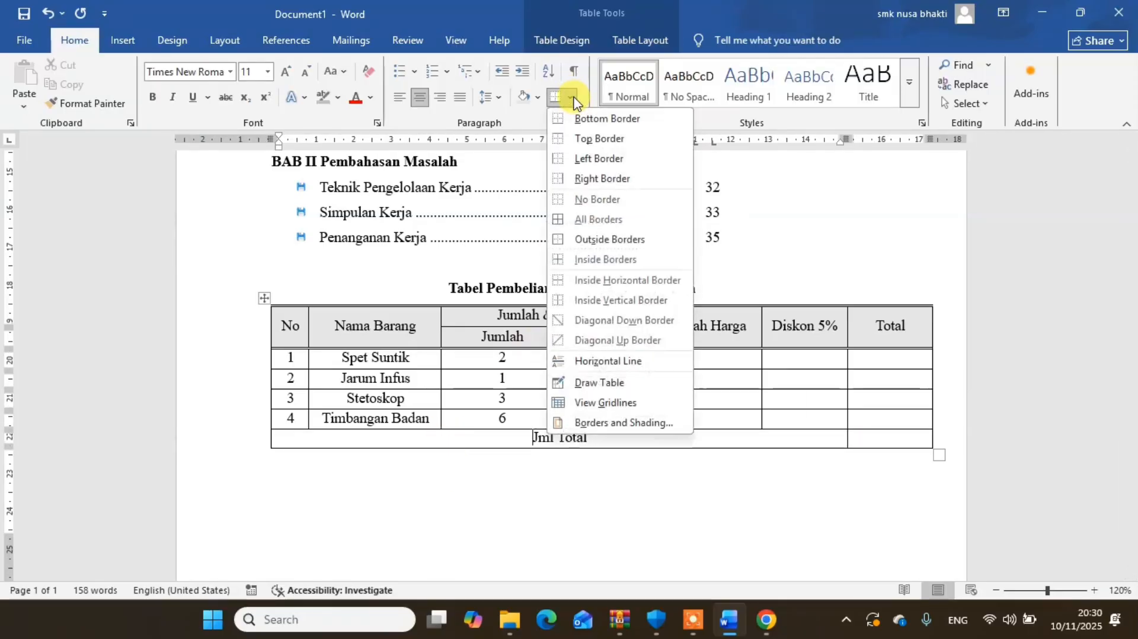
click(593, 423)
click(560, 365)
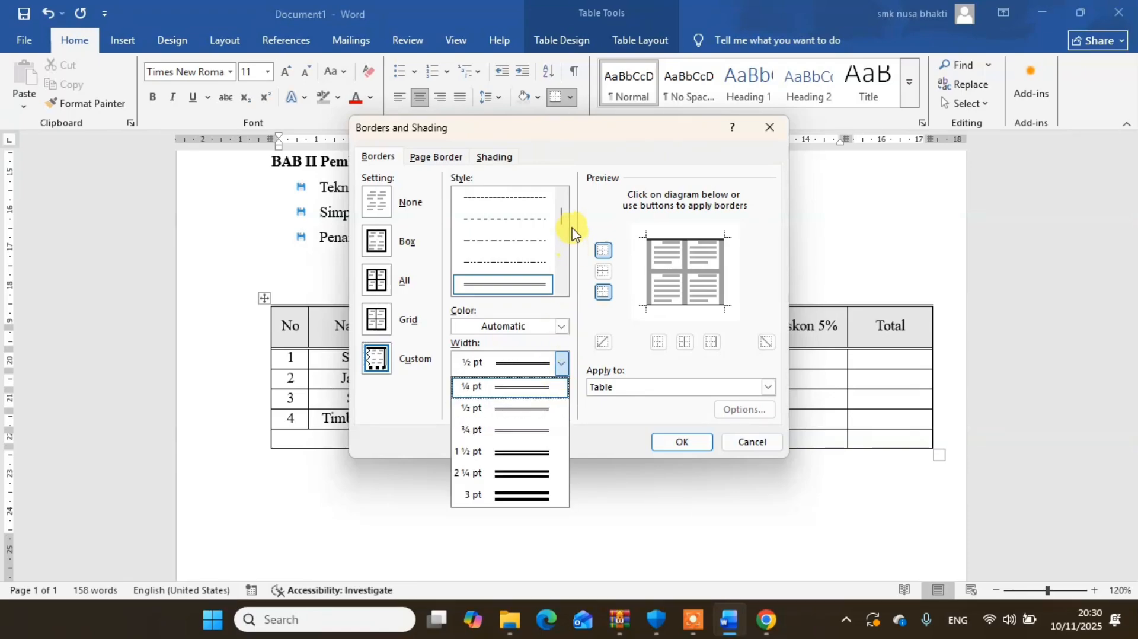
drag(563, 218, 561, 190)
click(541, 194)
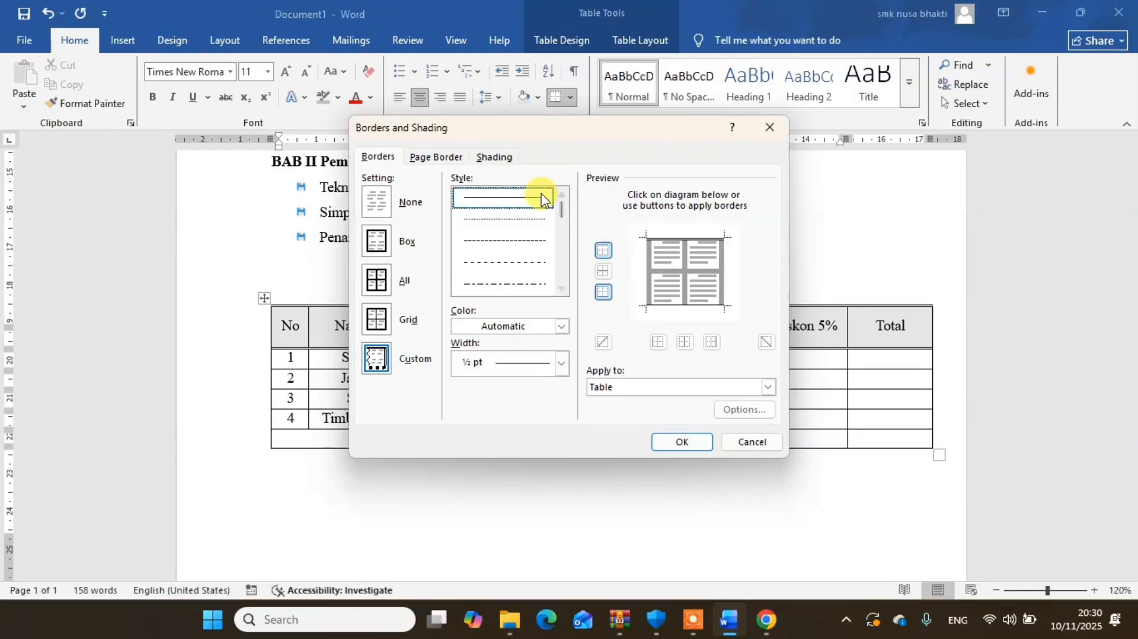
click(561, 363)
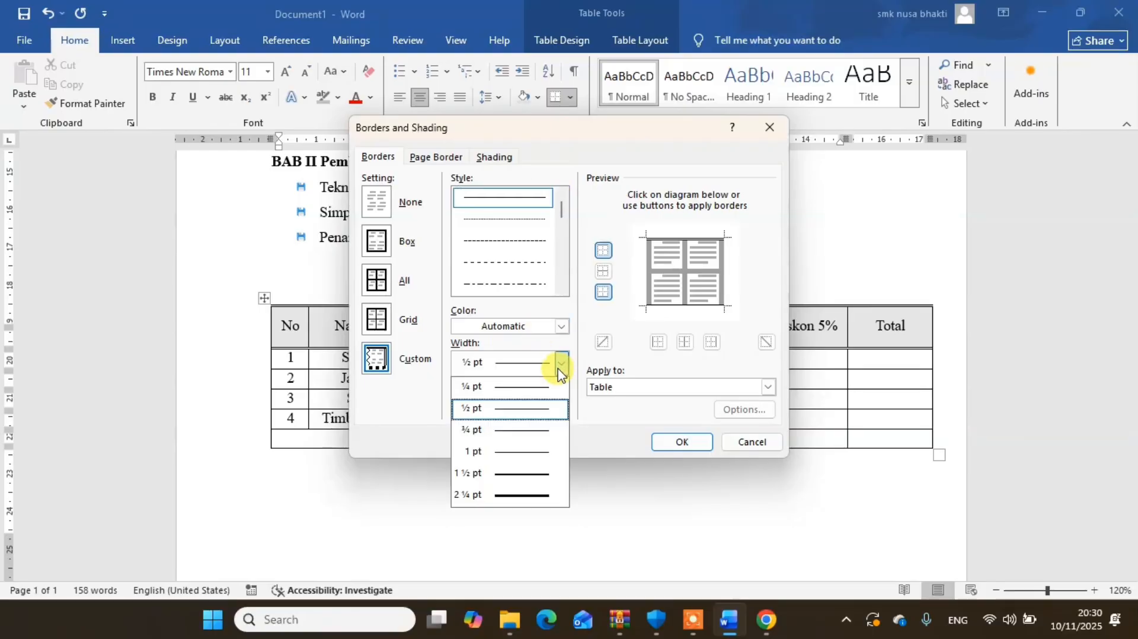
click(502, 473)
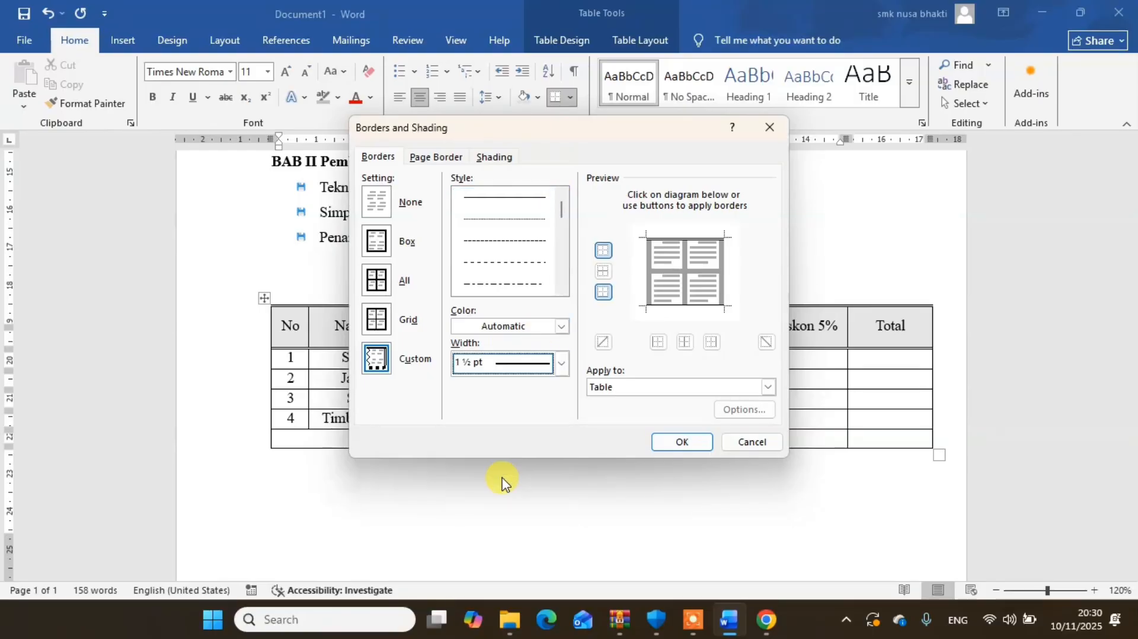
click(679, 444)
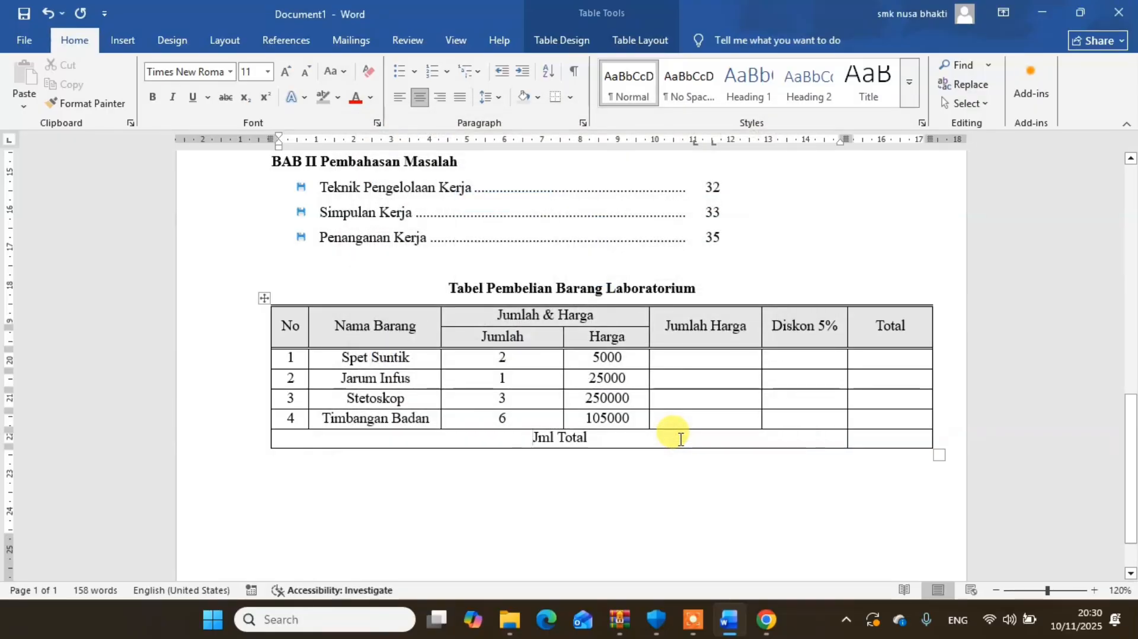
- Apply the single 1 ½ pt line as the bottom and top borders of both cells in the Jml Total row
click(553, 95)
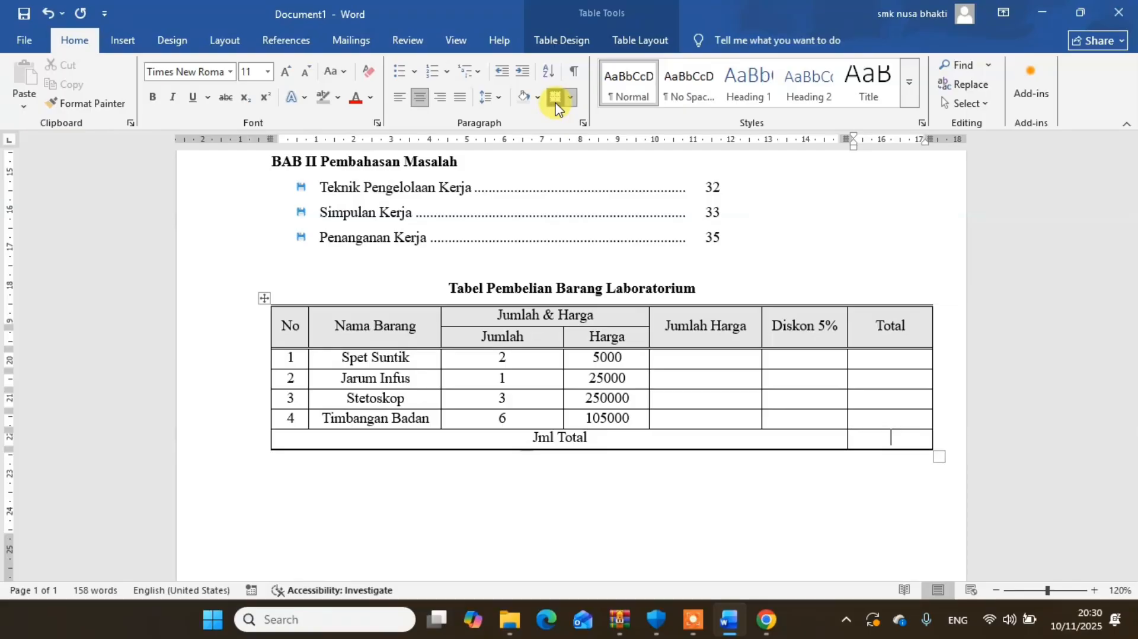
click(488, 434)
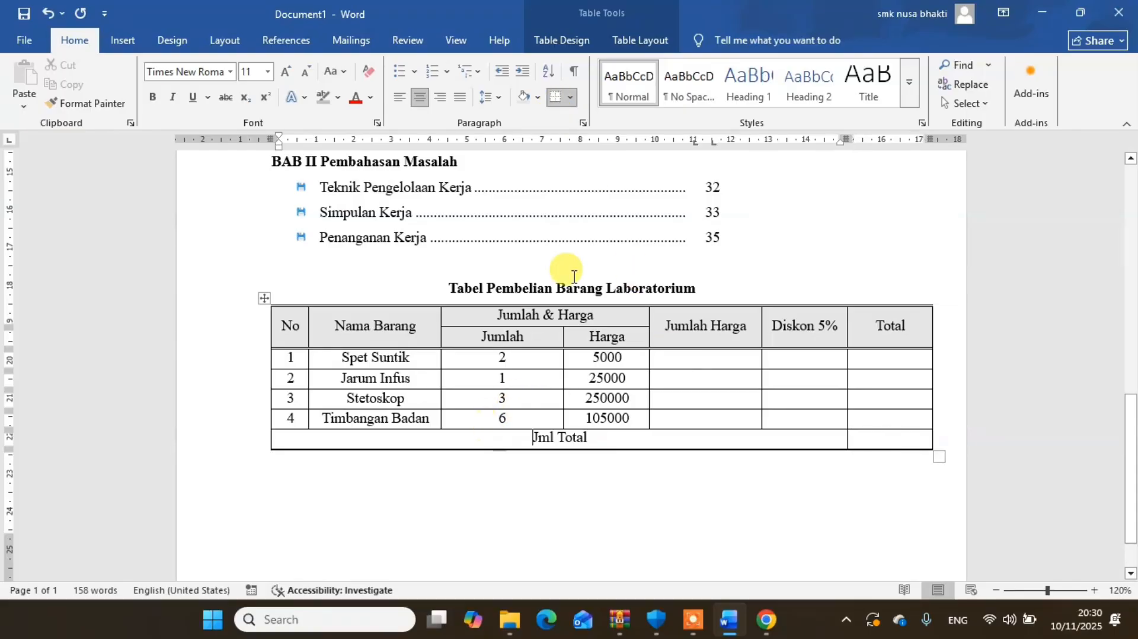
click(570, 99)
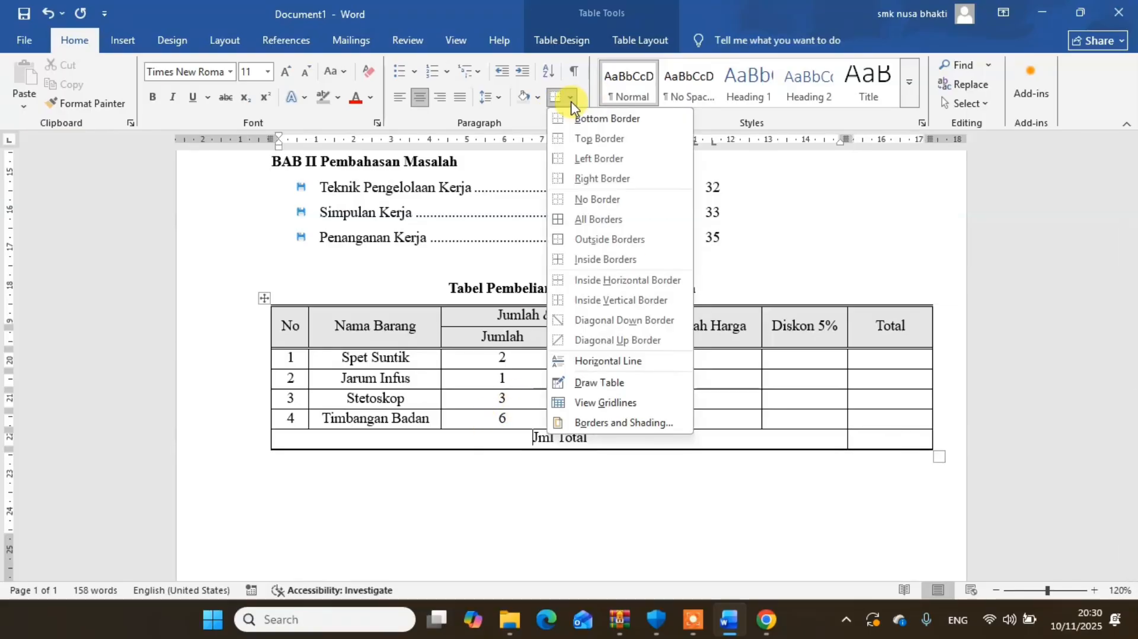
click(581, 140)
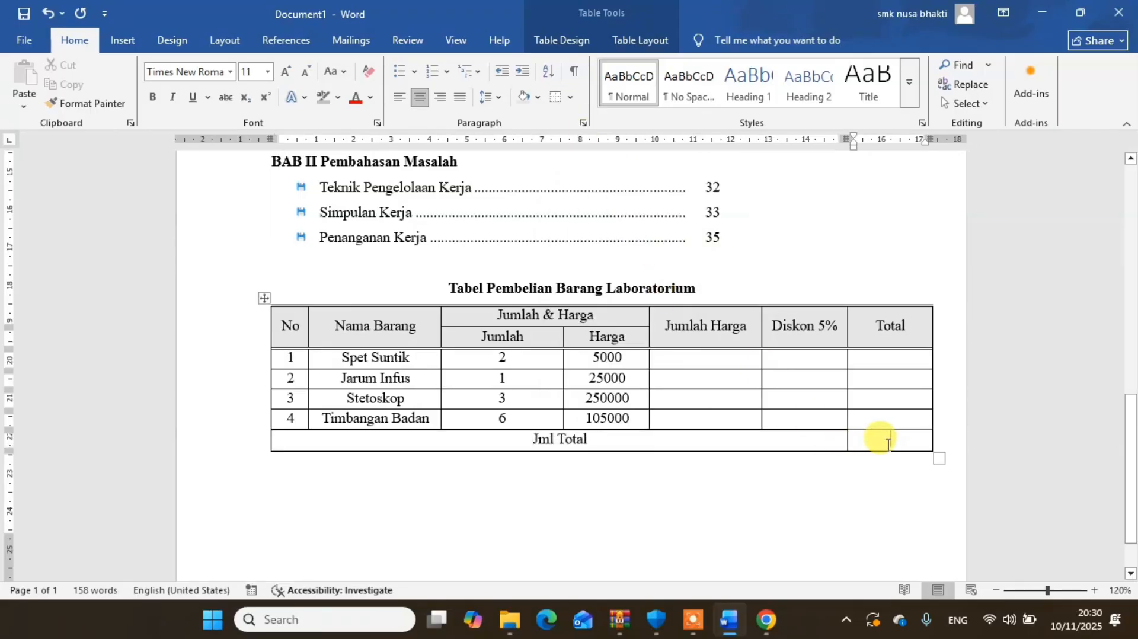
click(556, 99)
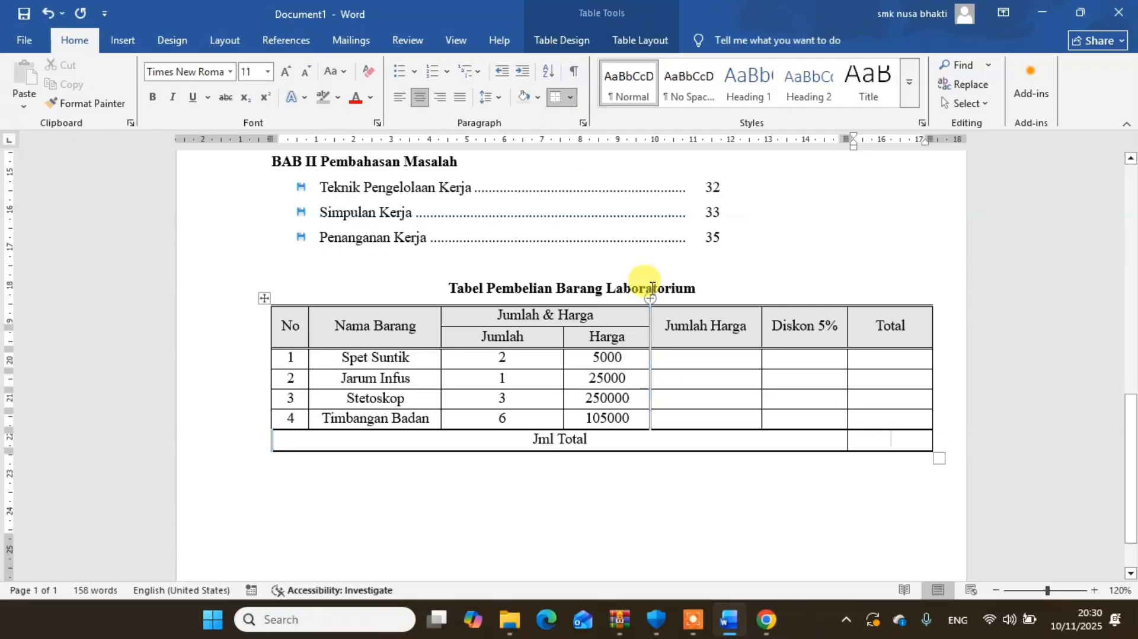
click(773, 457)
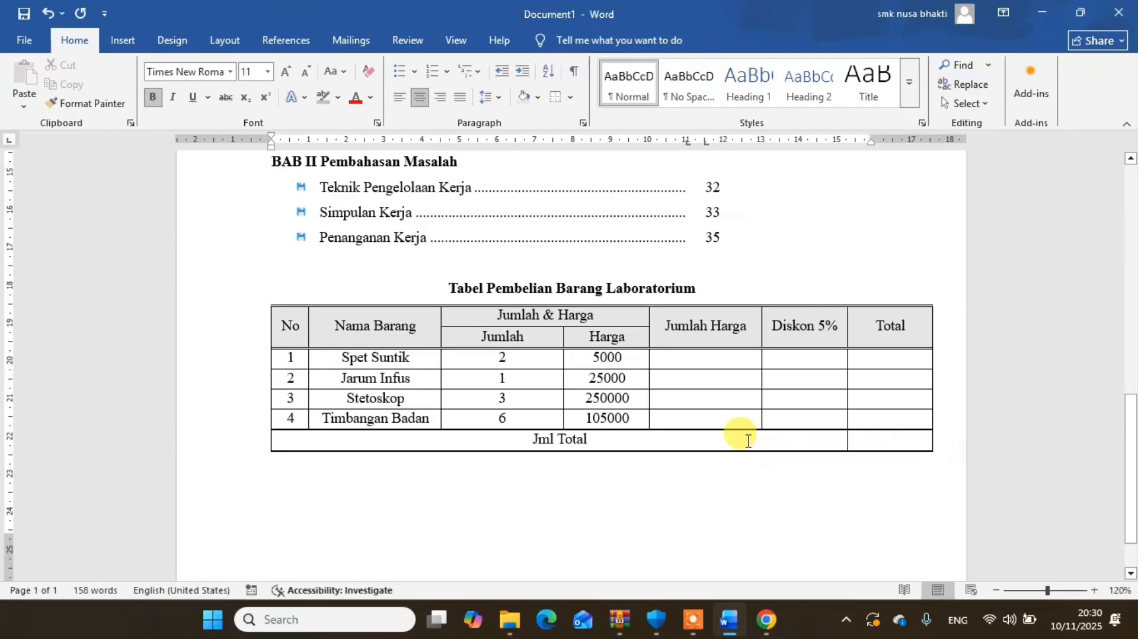
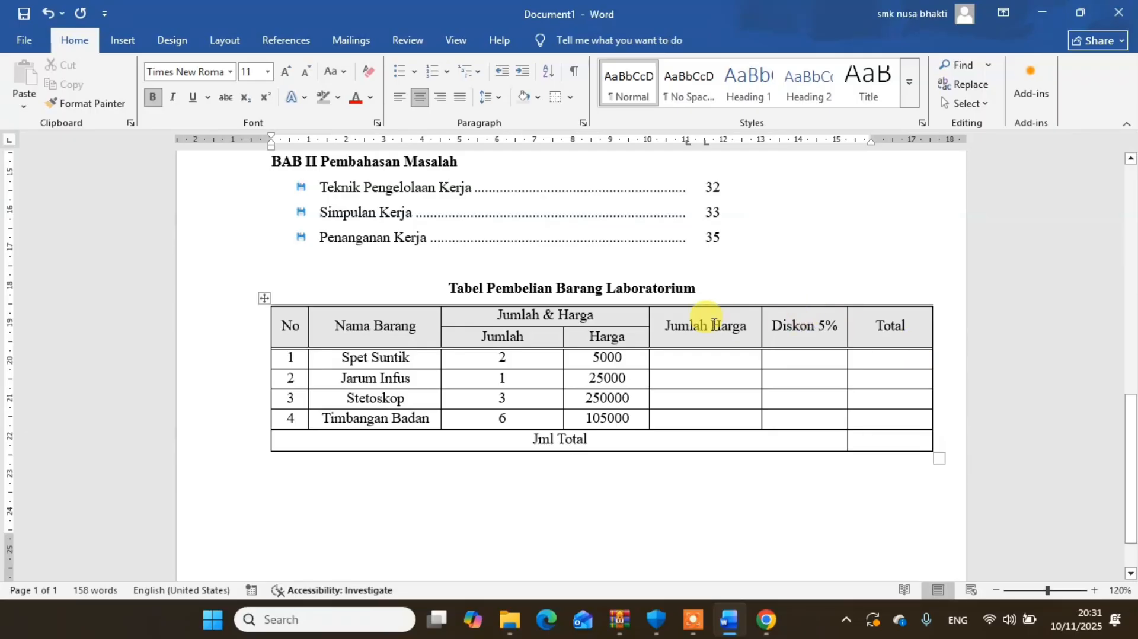
- Examine the purchase table's header cells, its Jumlah and Harga values for each item, and the Jml Total row
click(699, 362)
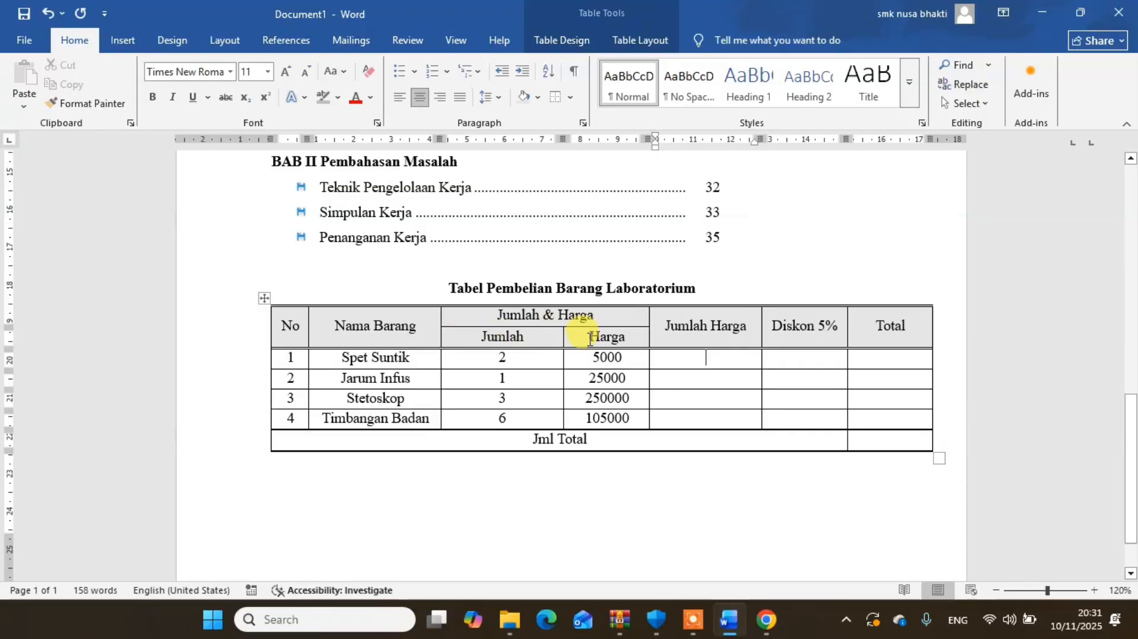
drag(503, 314, 591, 315)
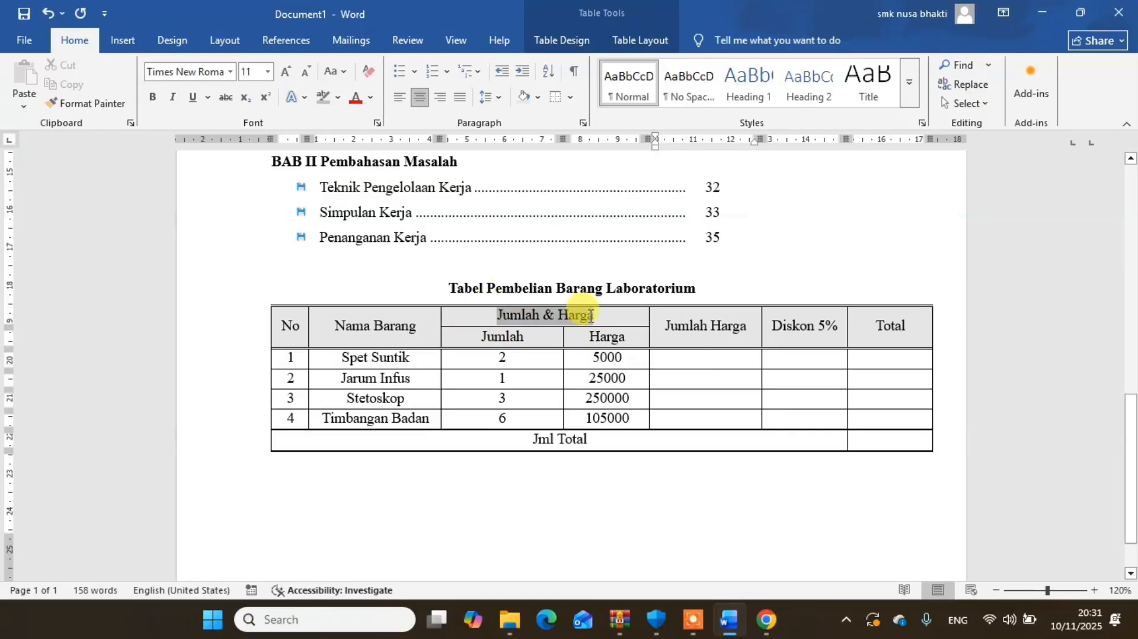
click(511, 336)
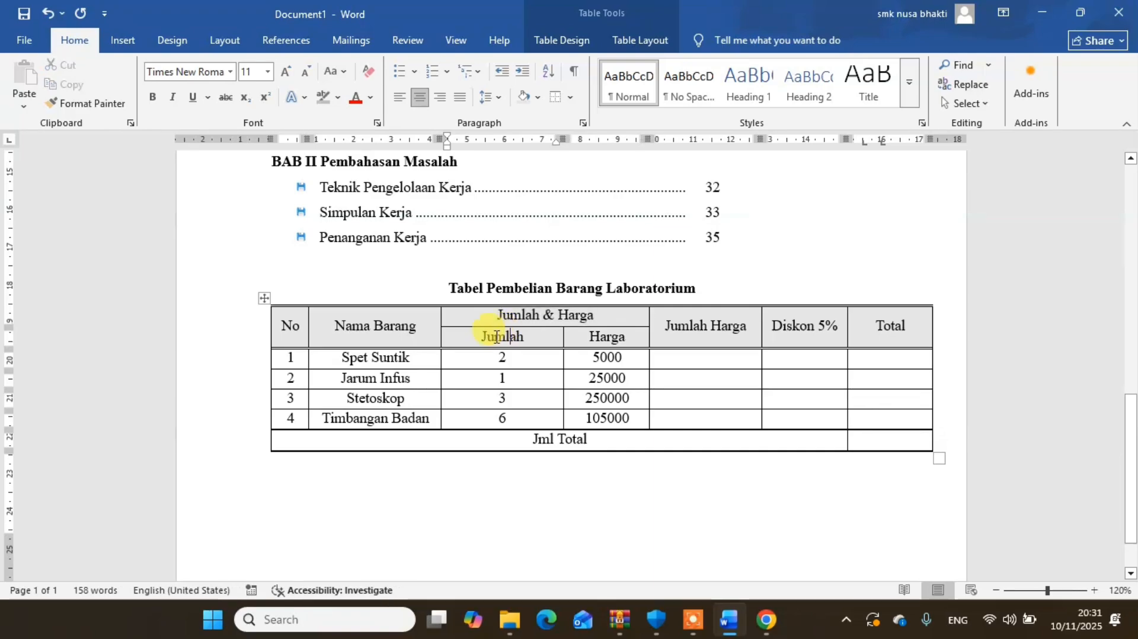
drag(486, 337, 601, 337)
drag(513, 357, 603, 362)
drag(528, 377, 603, 384)
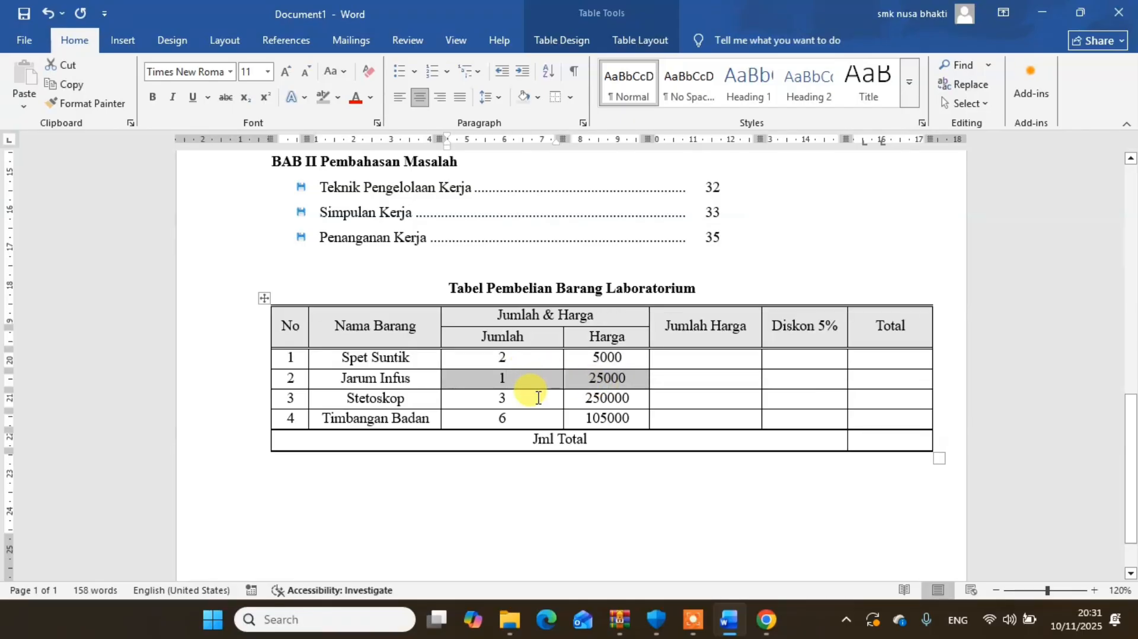
drag(537, 397, 617, 421)
click(545, 419)
click(603, 435)
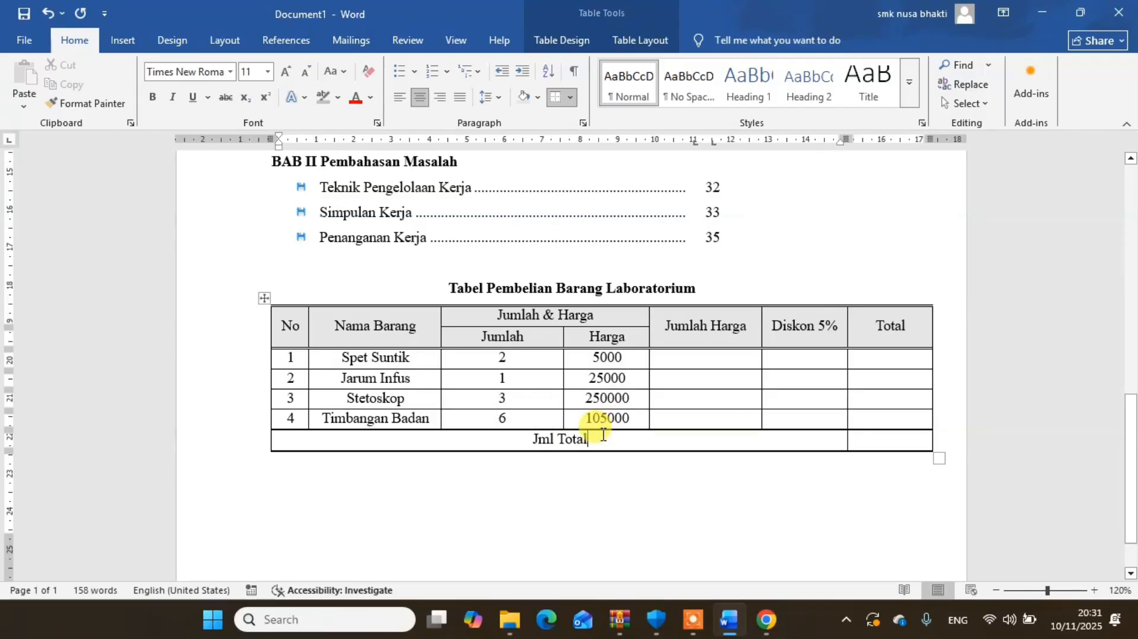
drag(603, 434, 510, 437)
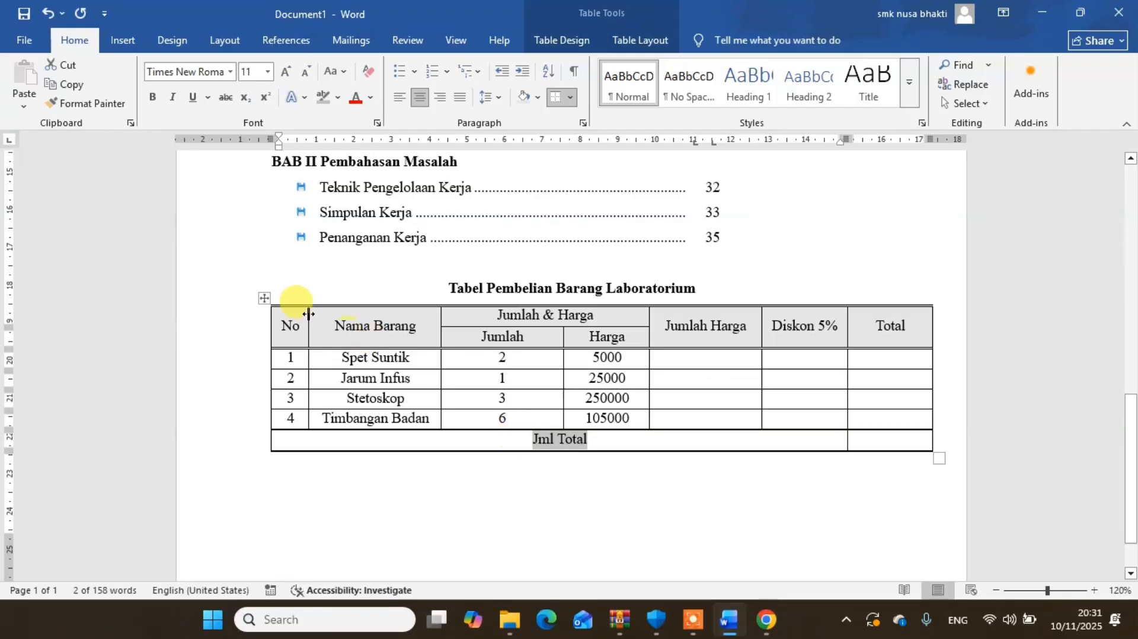
double_click(287, 325)
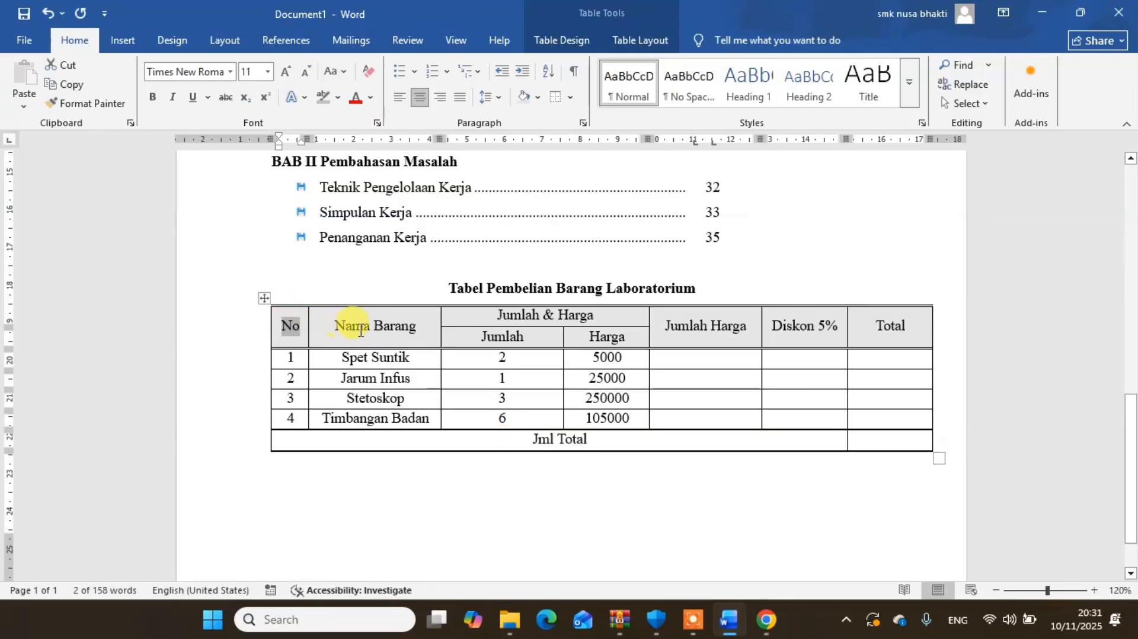
drag(336, 324, 923, 331)
click(476, 336)
double_click(594, 338)
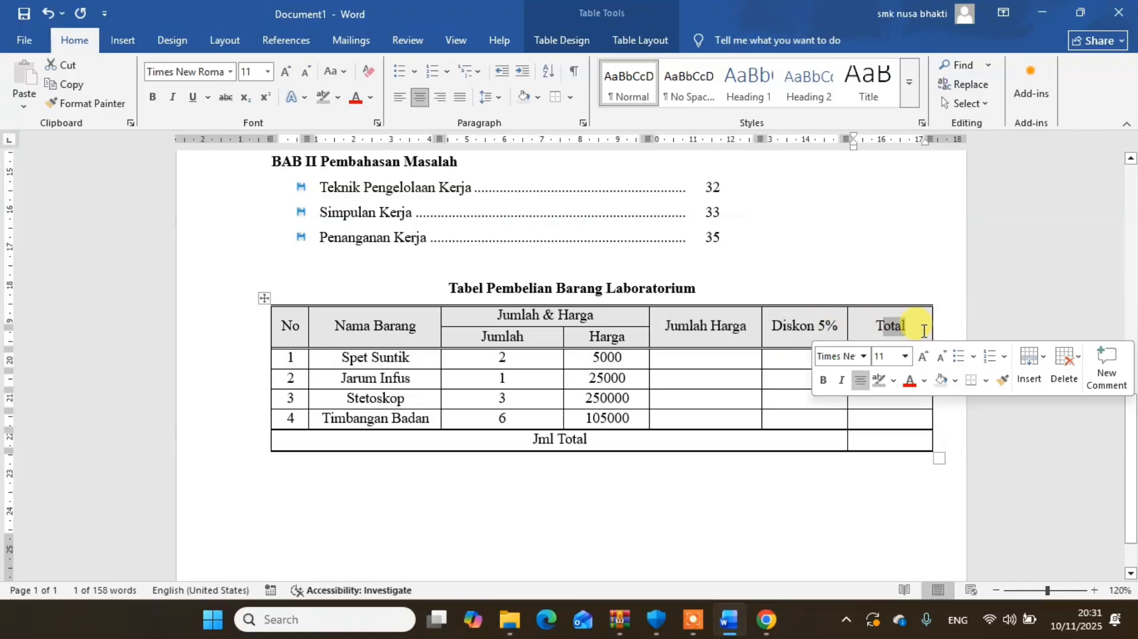
- Insert the formula =C3*D3 in the Jumlah Harga cell of the Spet Suntik row, replacing the default formula
click(719, 358)
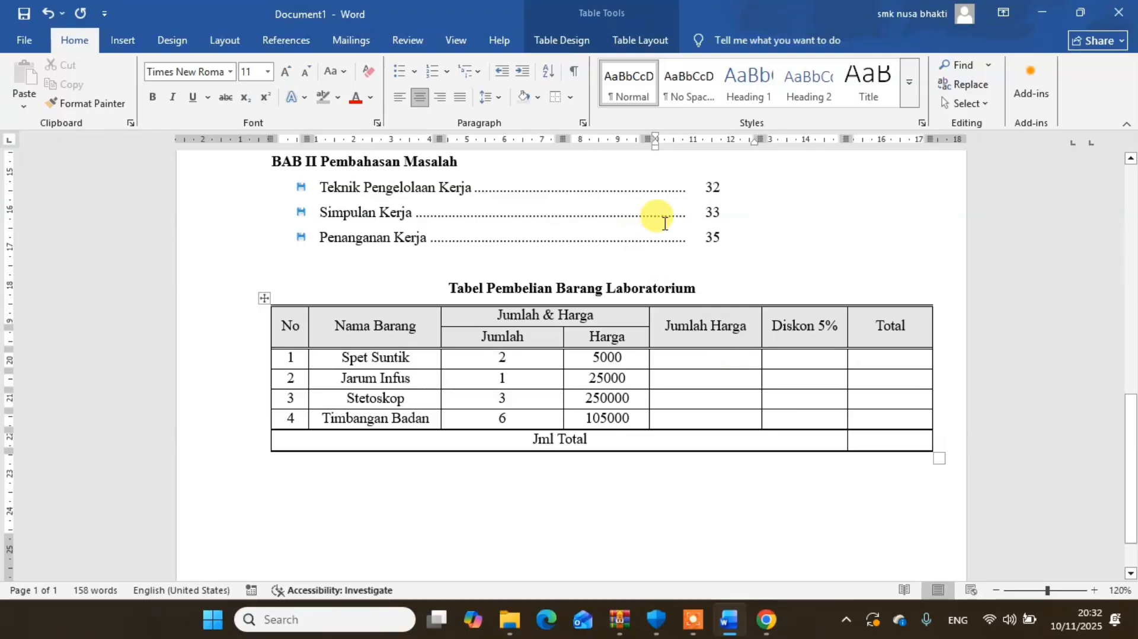
click(120, 39)
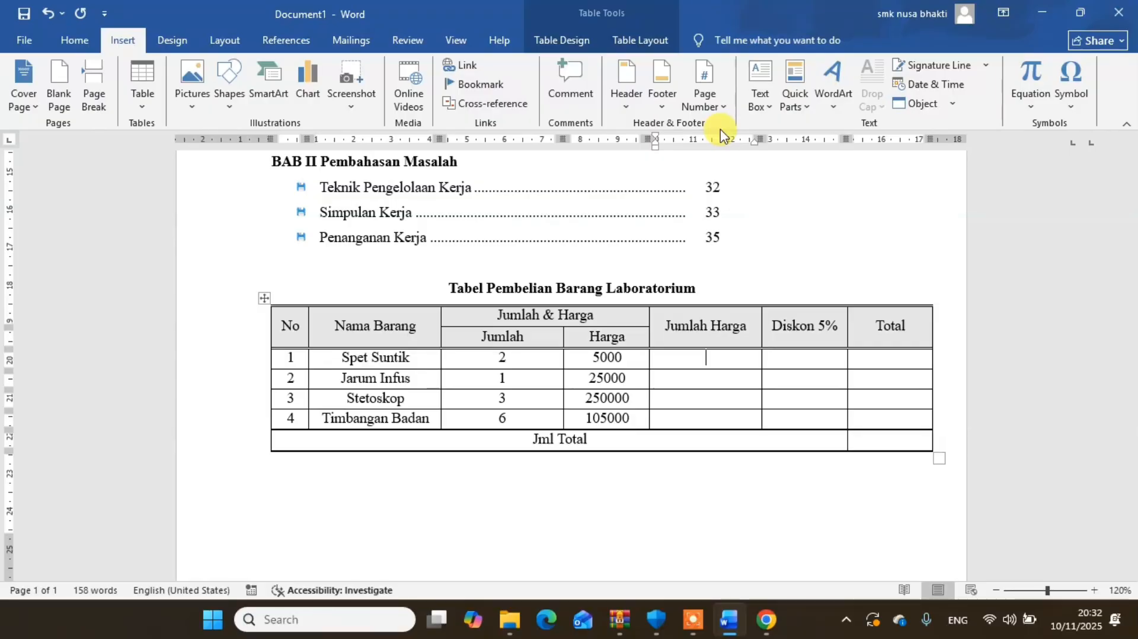
click(616, 40)
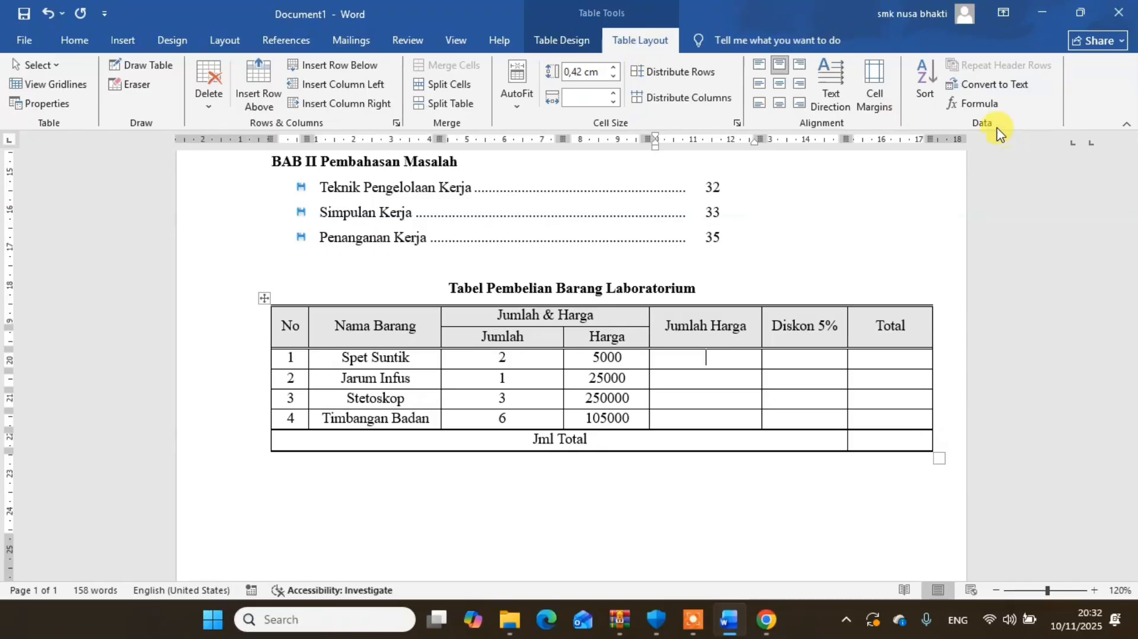
click(981, 111)
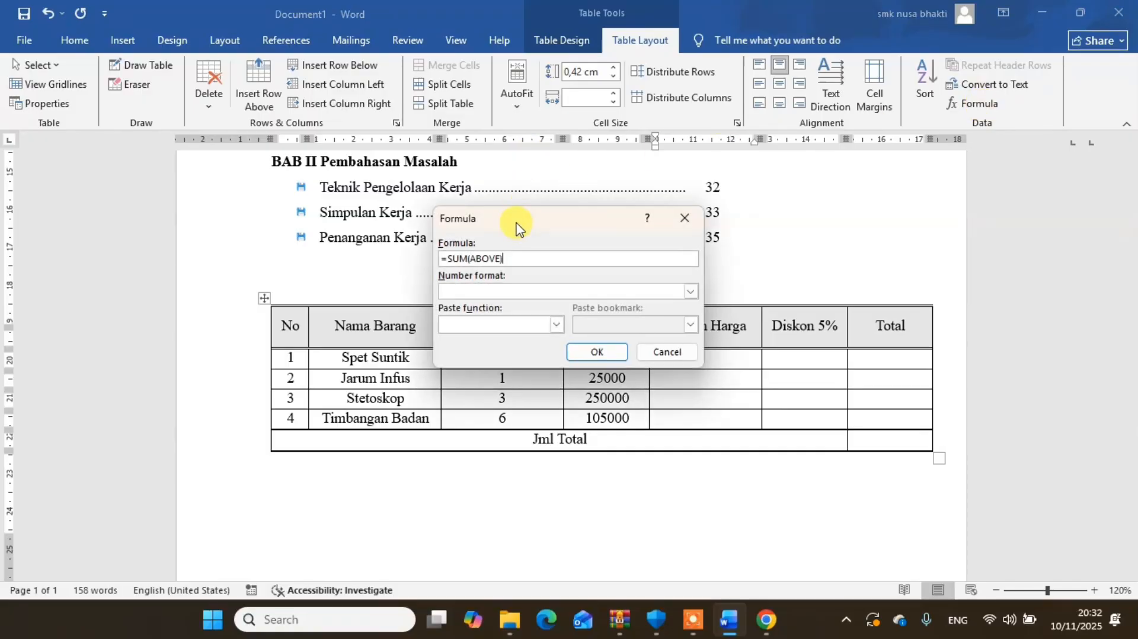
drag(516, 228, 875, 228)
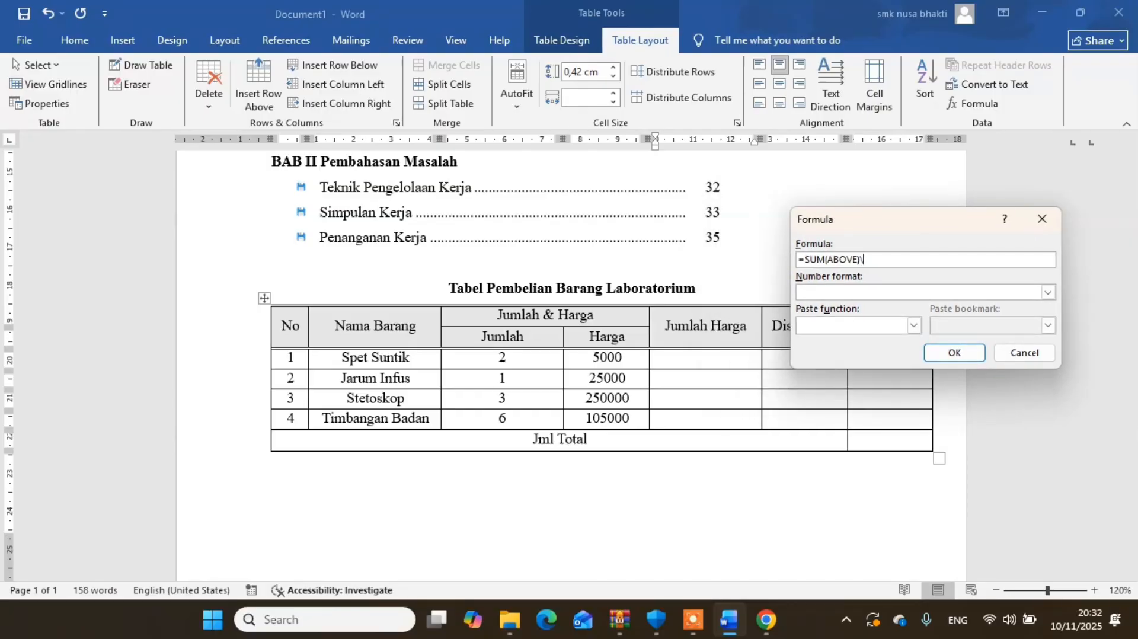
text(\\\\\\\)
key(BackSpace)
key(BackSpace)
key(BackSpace)
key(BackSpace)
key(BackSpace)
key(BackSpace)
key(BackSpace)
key(BackSpace)
key(BackSpace)
key(BackSpace)
key(BackSpace)
key(BackSpace)
key(BackSpace)
key(BackSpace)
key(BackSpace)
key(BackSpace)
key(BackSpace)
key(BackSpace)
key(BackSpace)
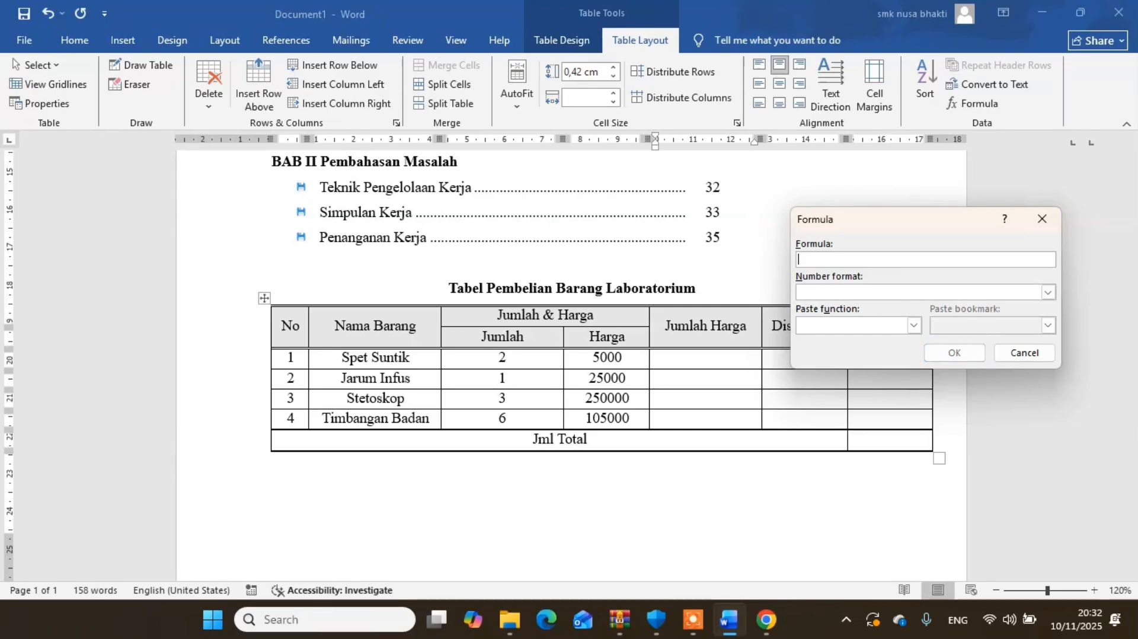
text(=)
text(c)
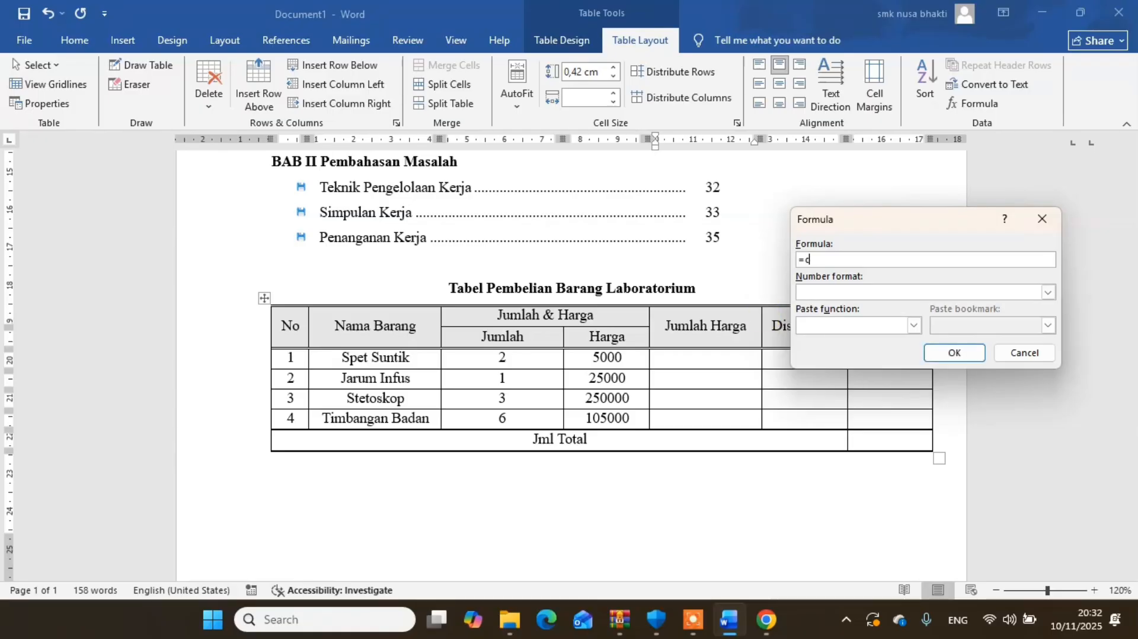
key(BackSpace)
text(C3*D3)
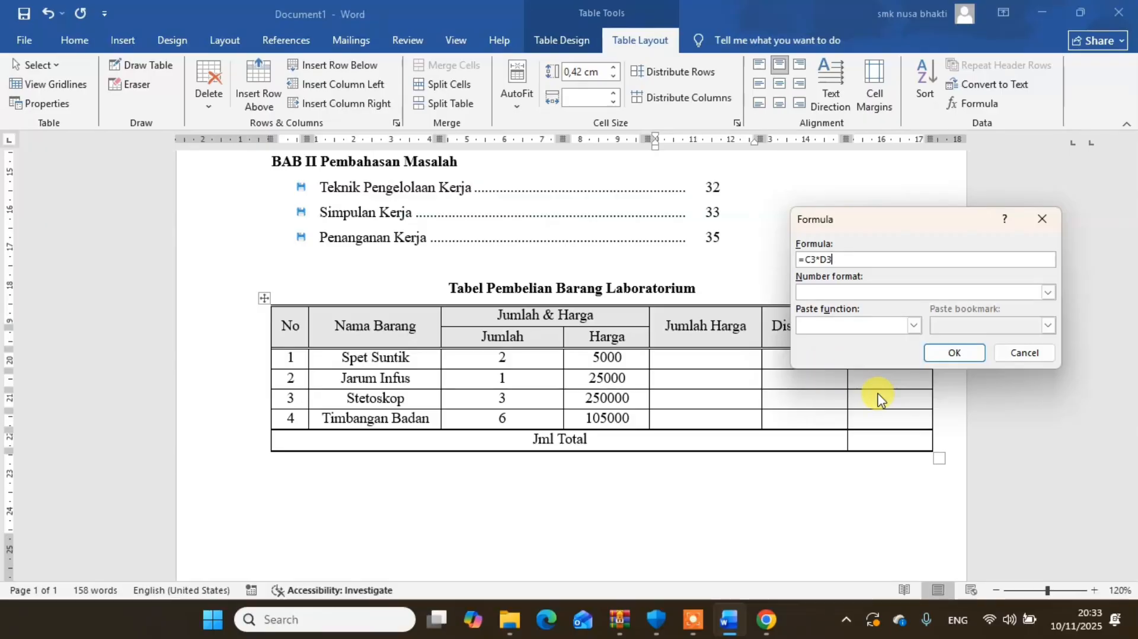
click(953, 356)
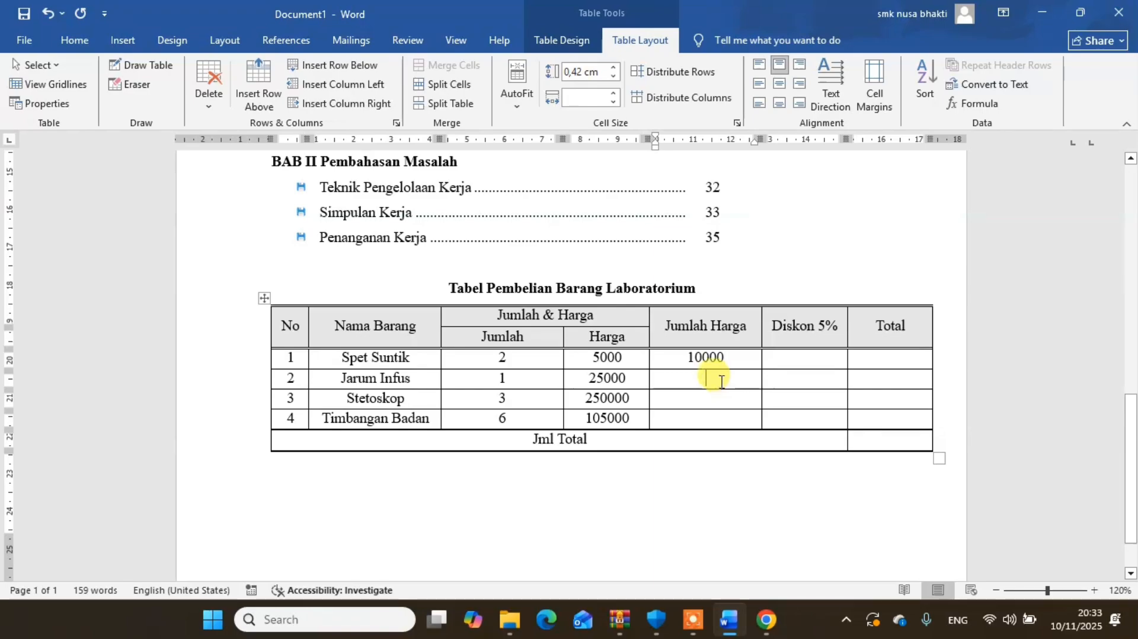
- Insert the formula =C4*D4 in the Jumlah Harga cell of the Jarum Infus row
click(970, 104)
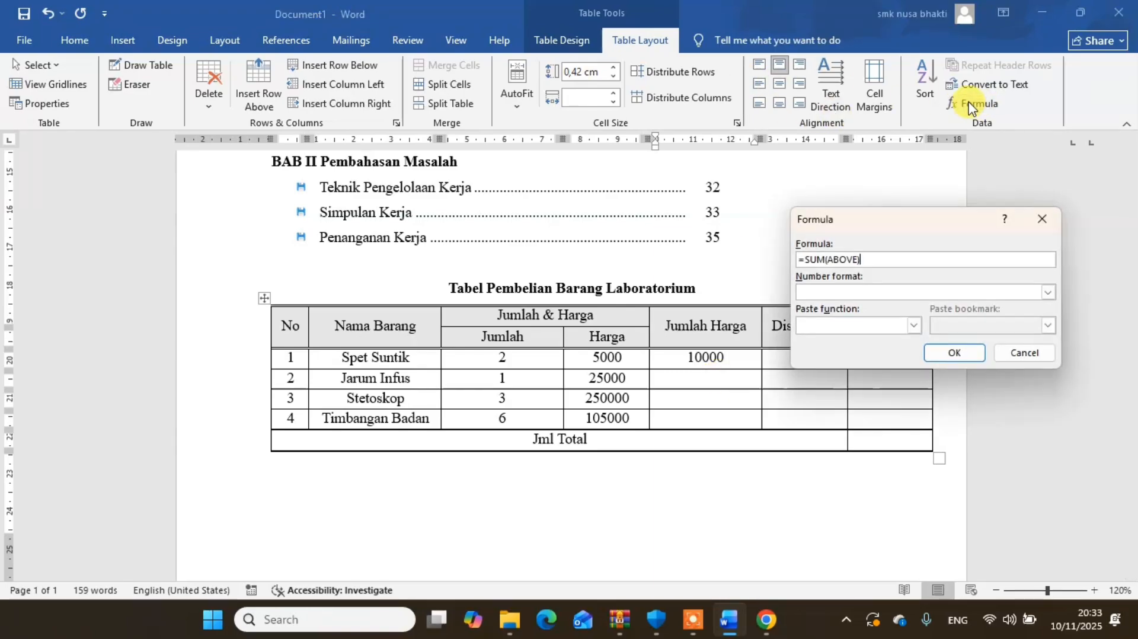
drag(890, 259, 808, 262)
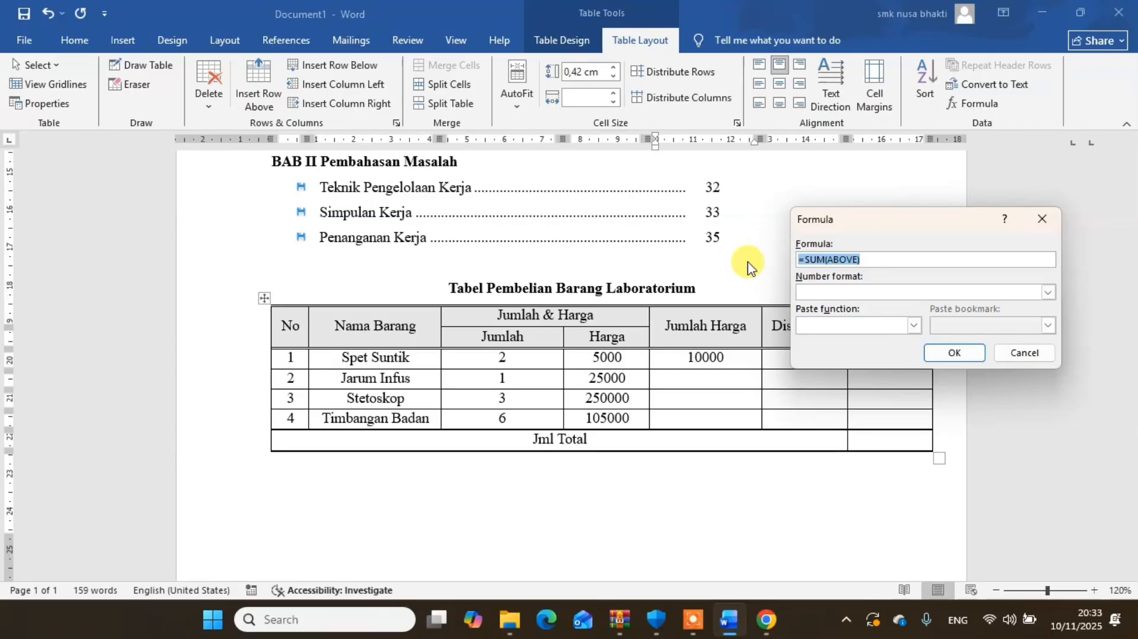
text(=C4)
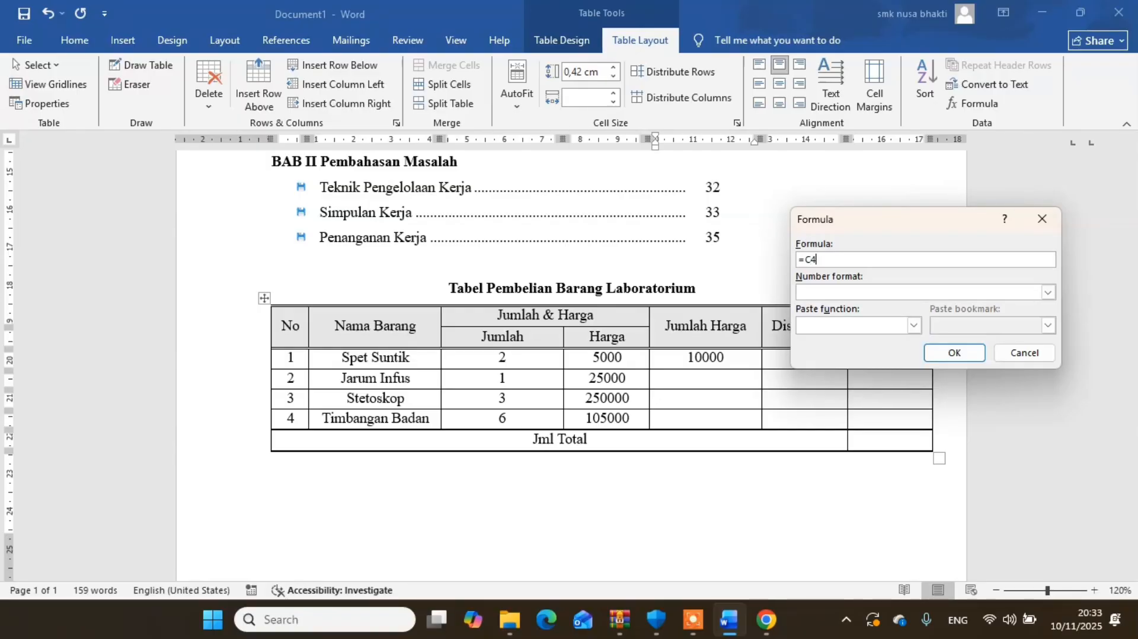
text(*D4)
drag(856, 259, 782, 260)
click(958, 352)
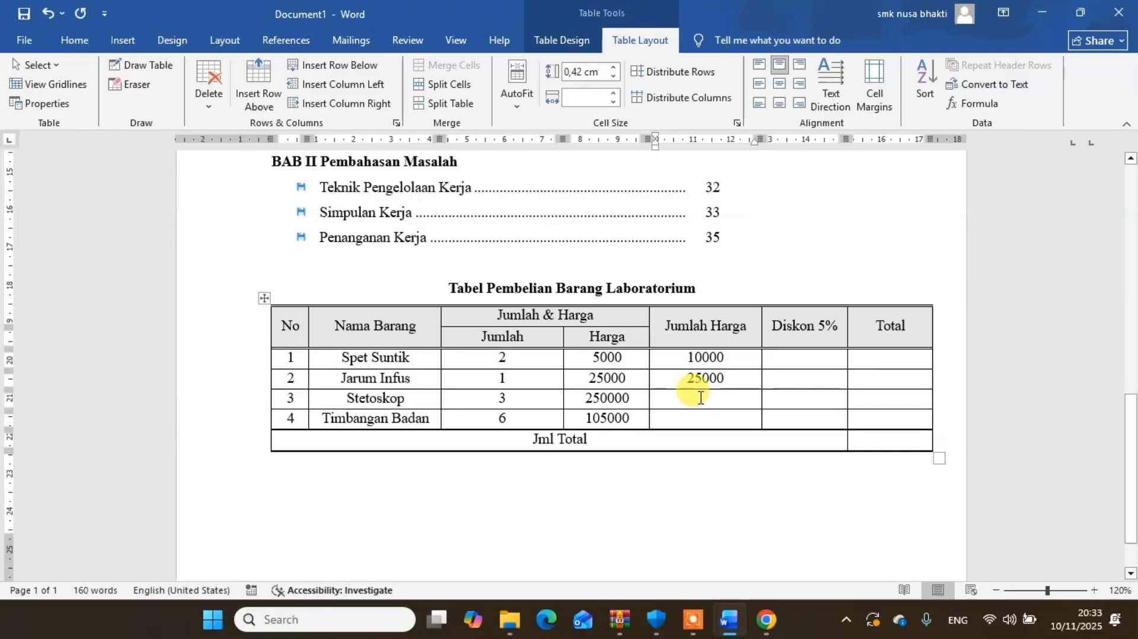
- Insert the formula =C5*D5 in the Jumlah Harga cell of the Stetoskop row
click(975, 104)
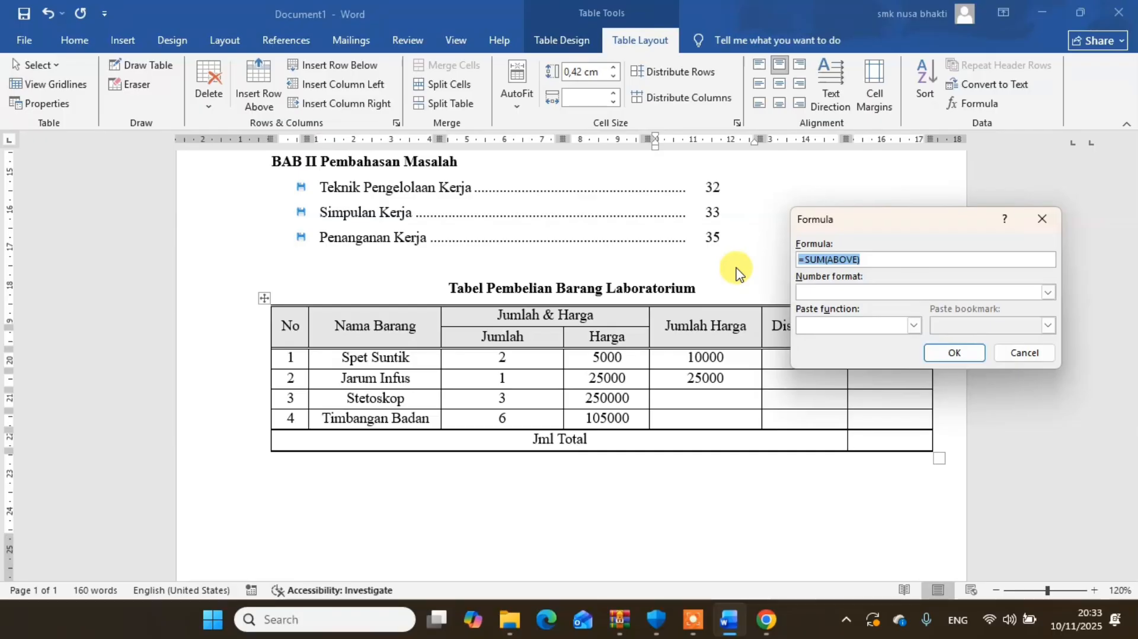
text(=C4*D4)
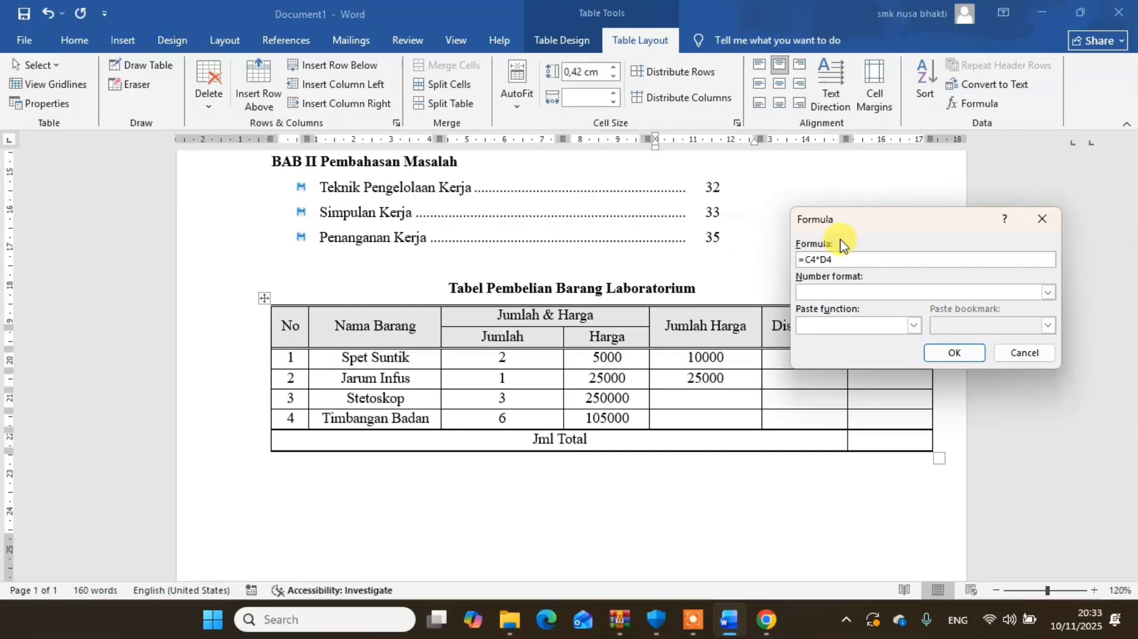
key(BackSpace)
key(Right)
key(Right)
key(Right)
text(5)
click(950, 353)
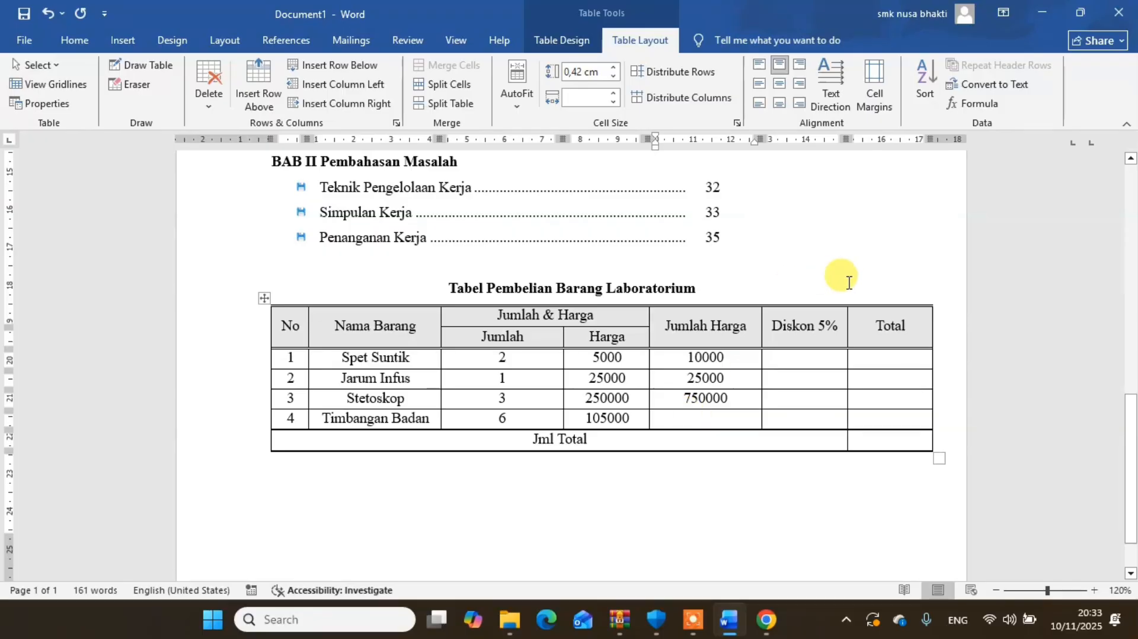
- Insert the formula =C6*D6 in the Jumlah Harga cell of the Timbangan Badan row
click(972, 103)
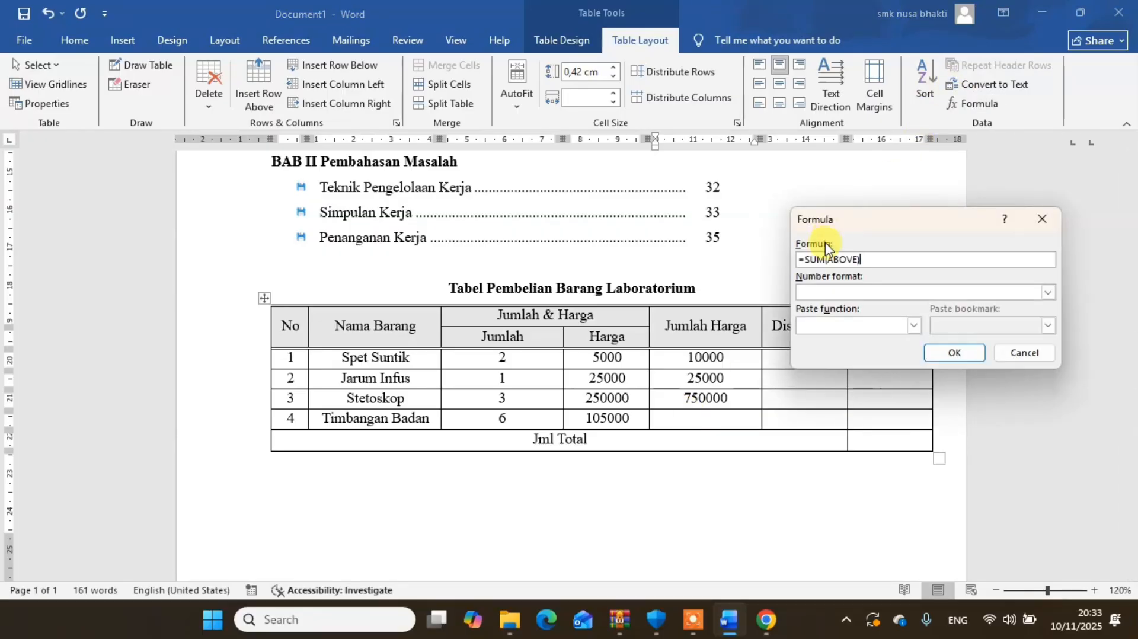
drag(864, 258, 772, 259)
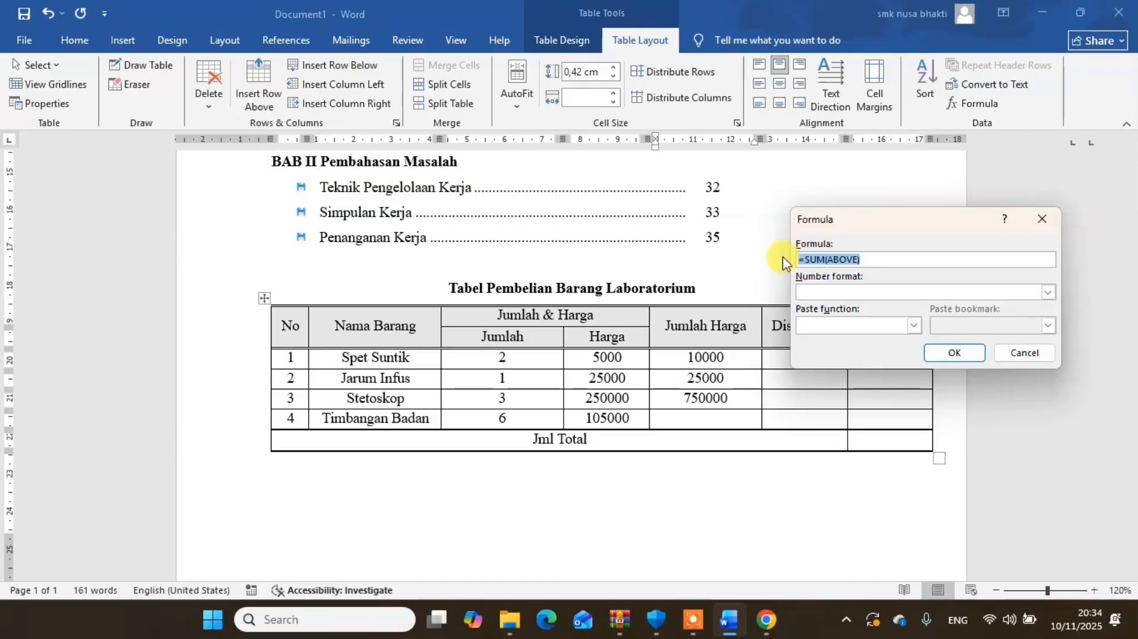
text(=C4*D4)
key(BackSpace)
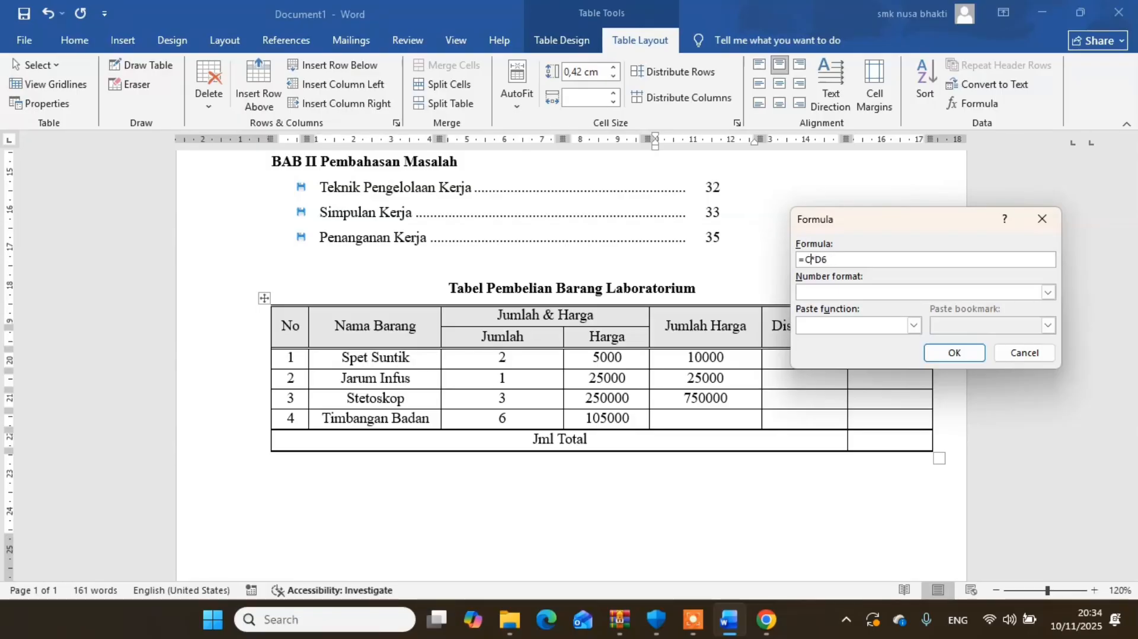
click(952, 352)
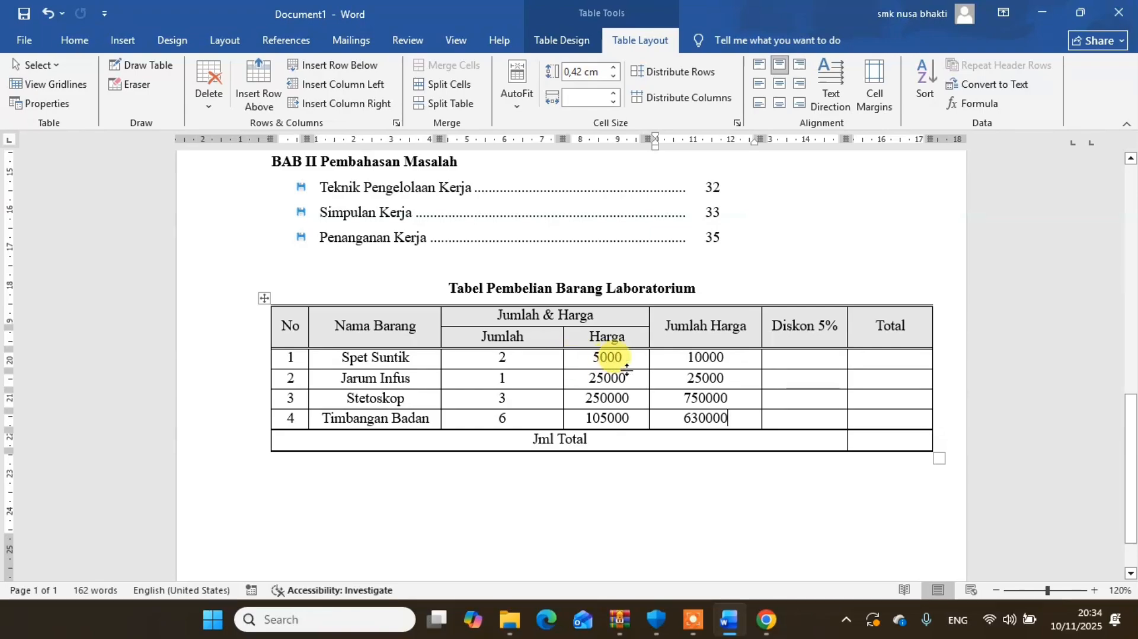
- Insert the formula =E3*5% in the Diskon 5% cell of the Spet Suntik row
click(801, 354)
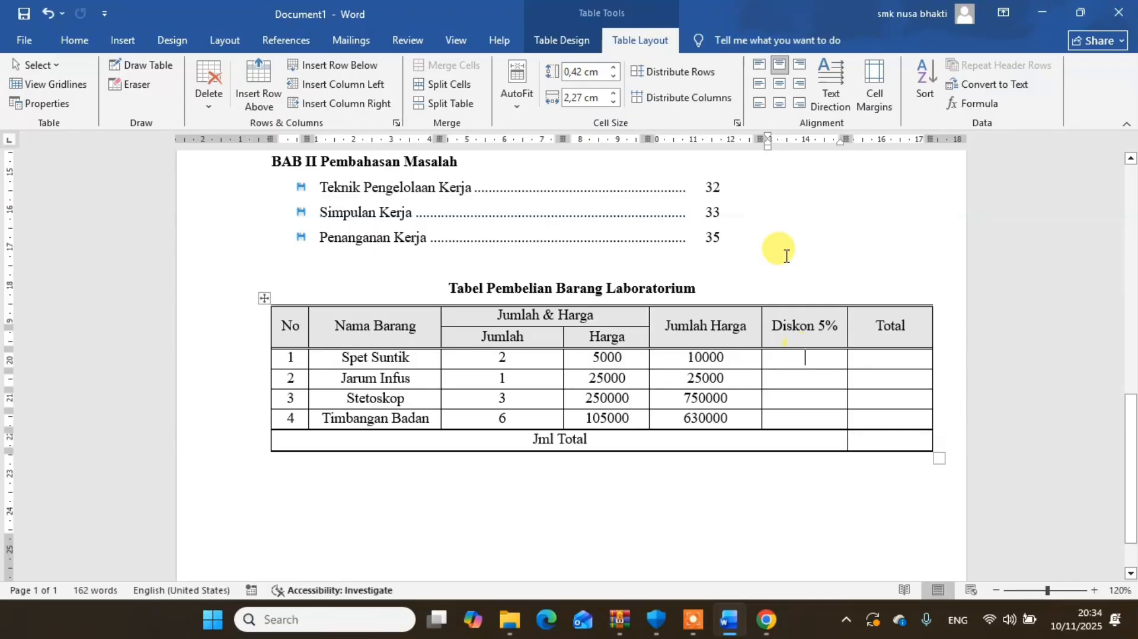
click(975, 103)
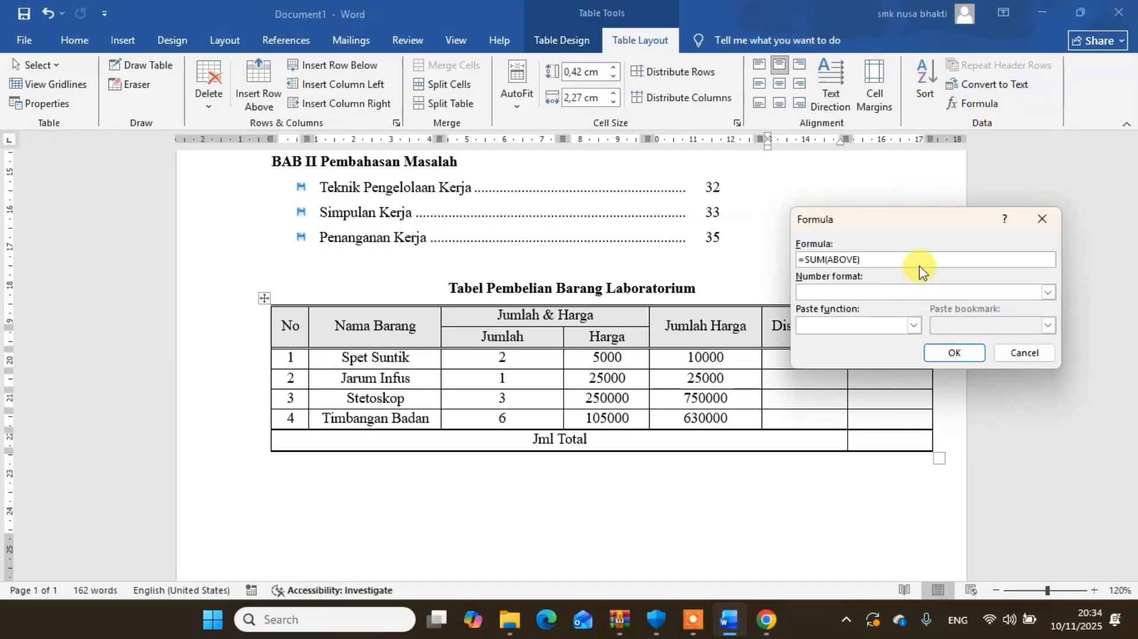
drag(922, 220, 974, 180)
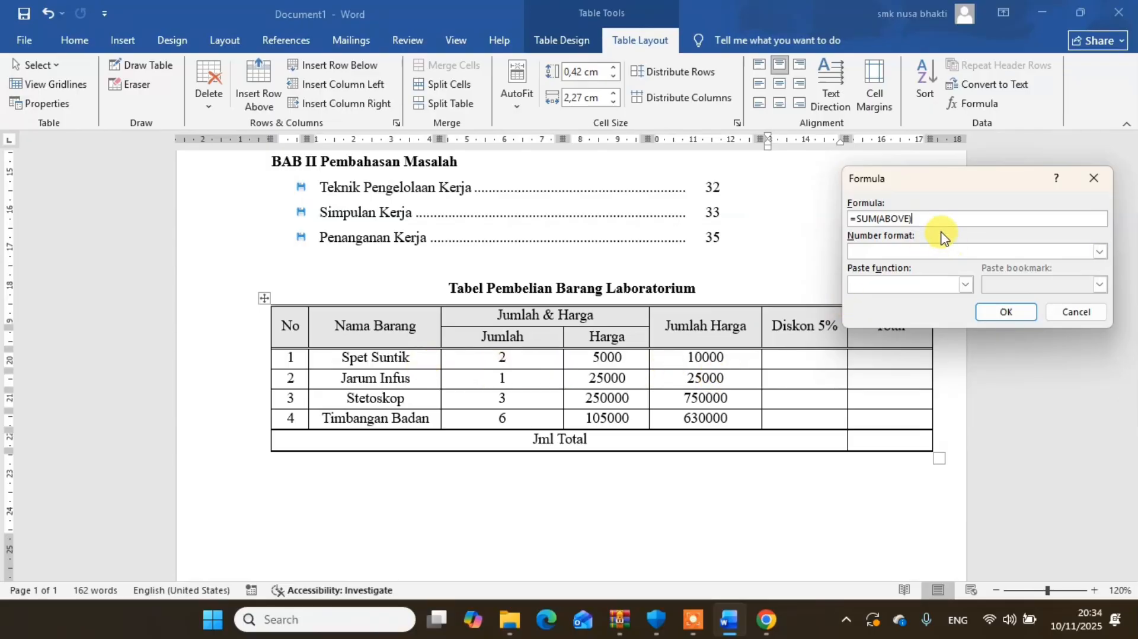
drag(932, 218, 845, 218)
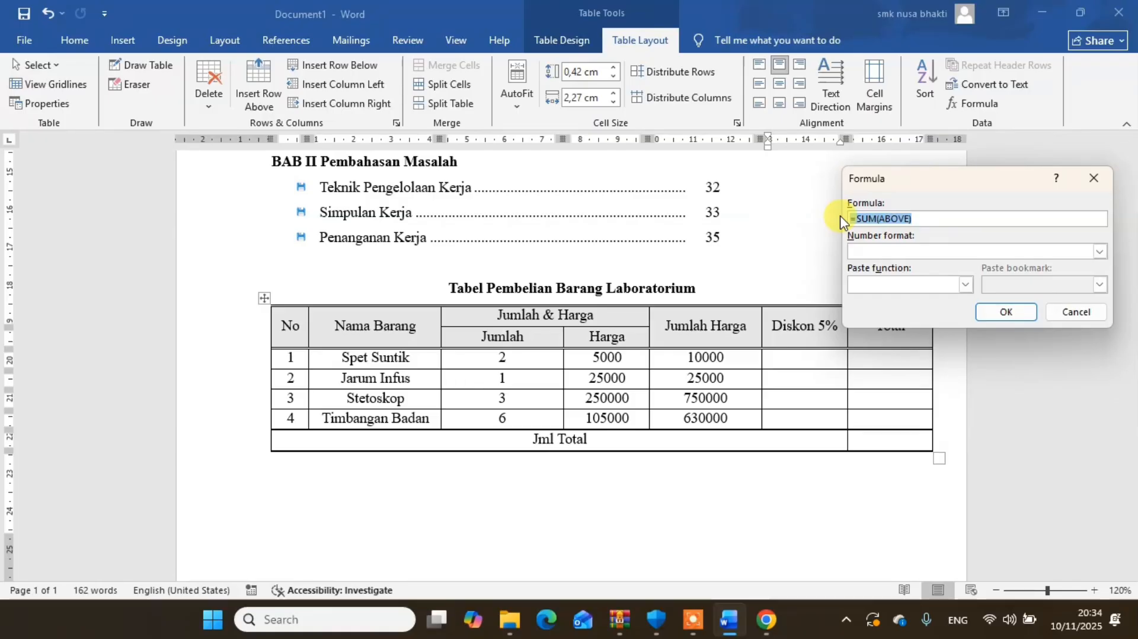
text(=)
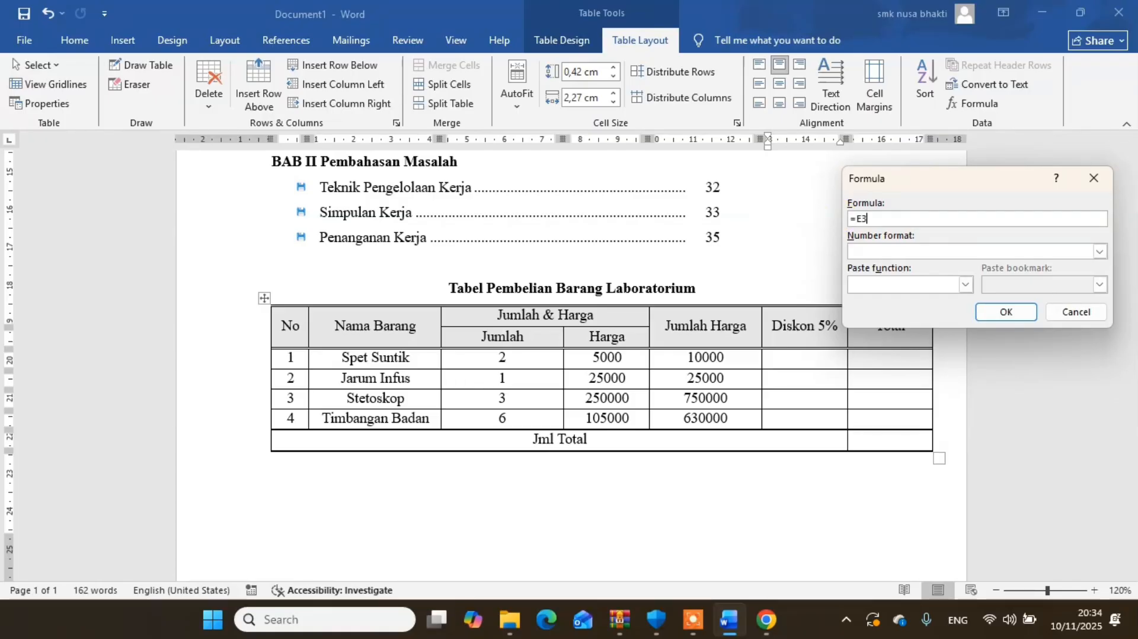
text(E3*5%)
key(ctrl+a)
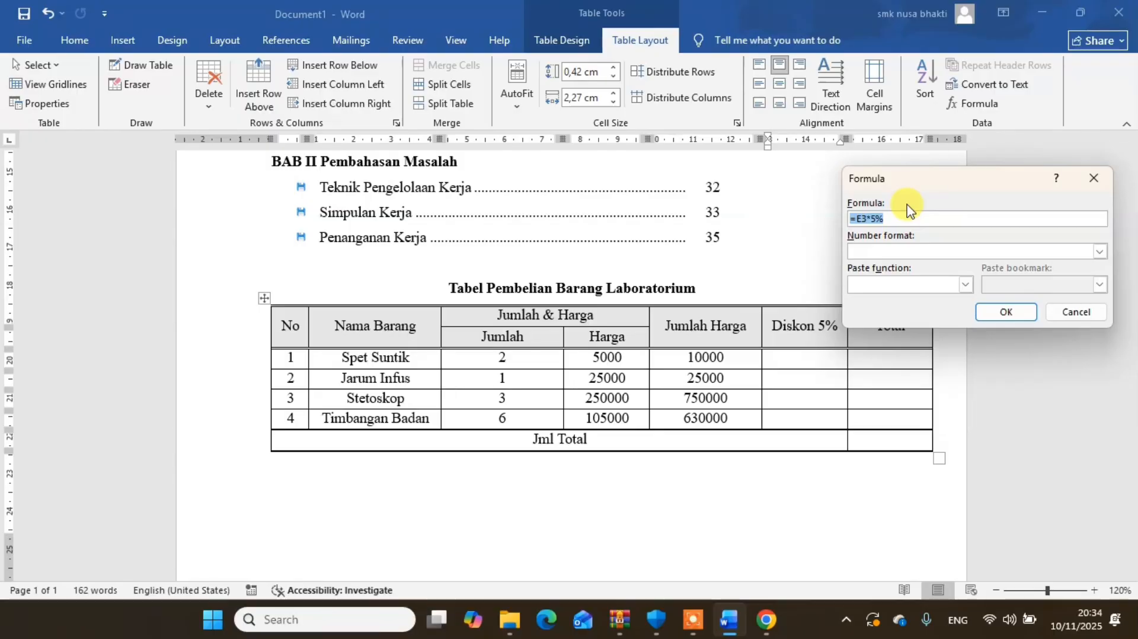
click(948, 219)
click(1011, 315)
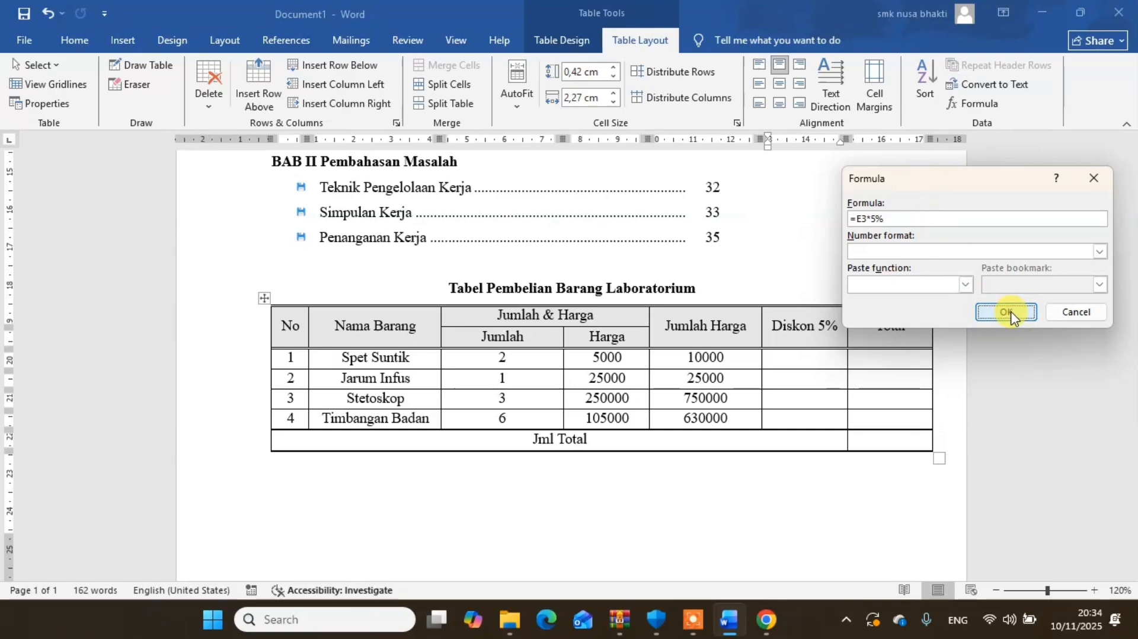
- Insert the formula =E4*5% in the Diskon 5% cell of the Jarum Infus row
click(813, 381)
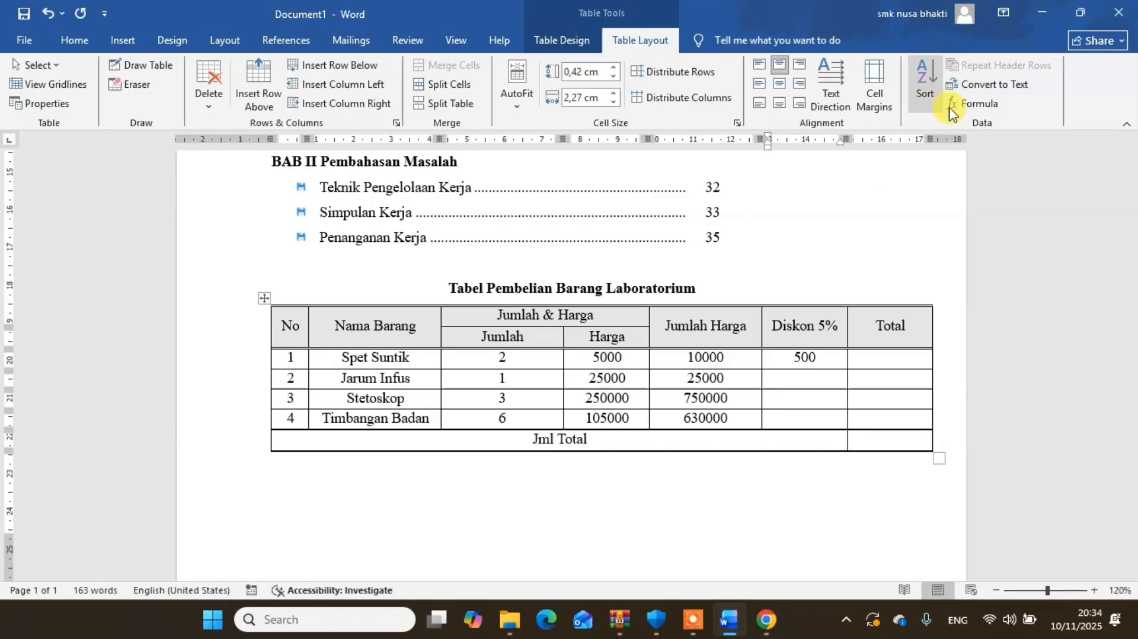
click(971, 104)
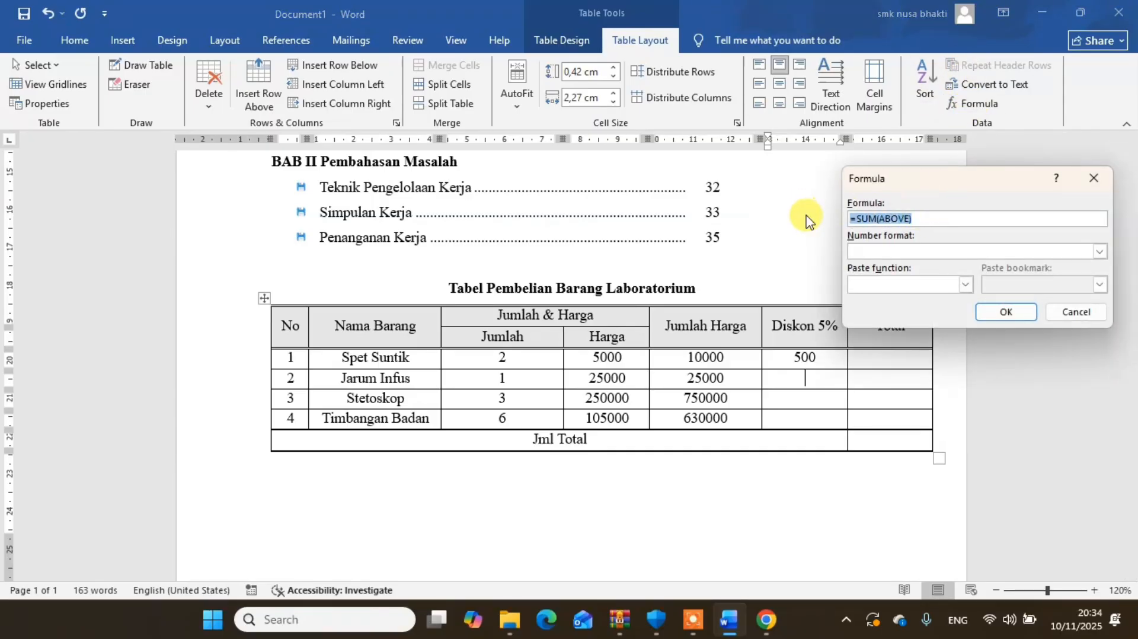
text(=E3*5%)
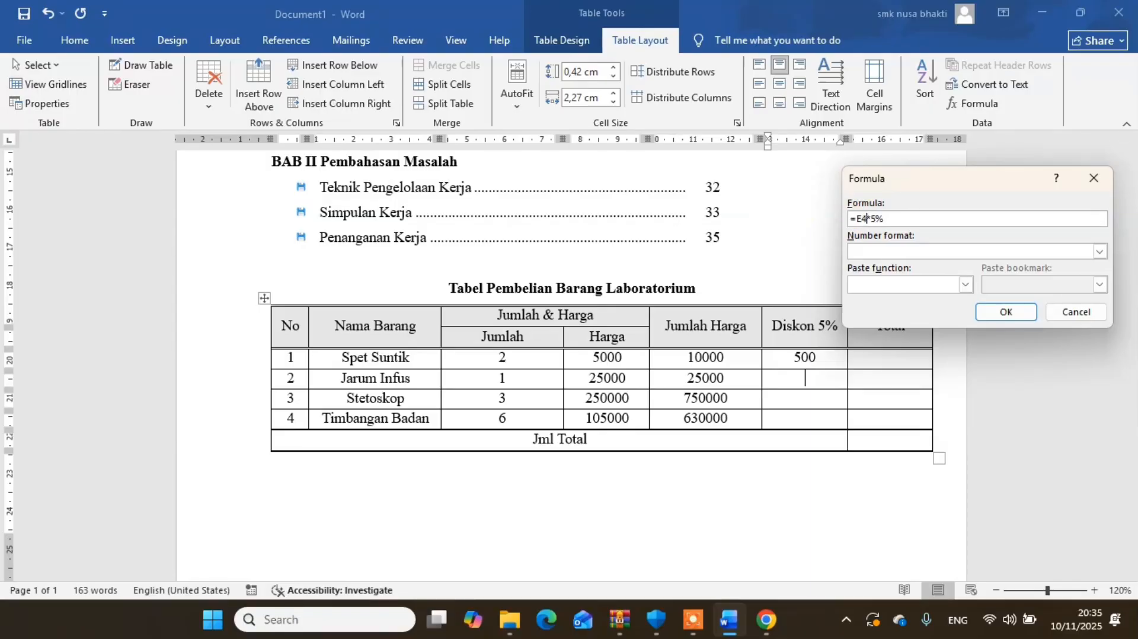
click(1006, 311)
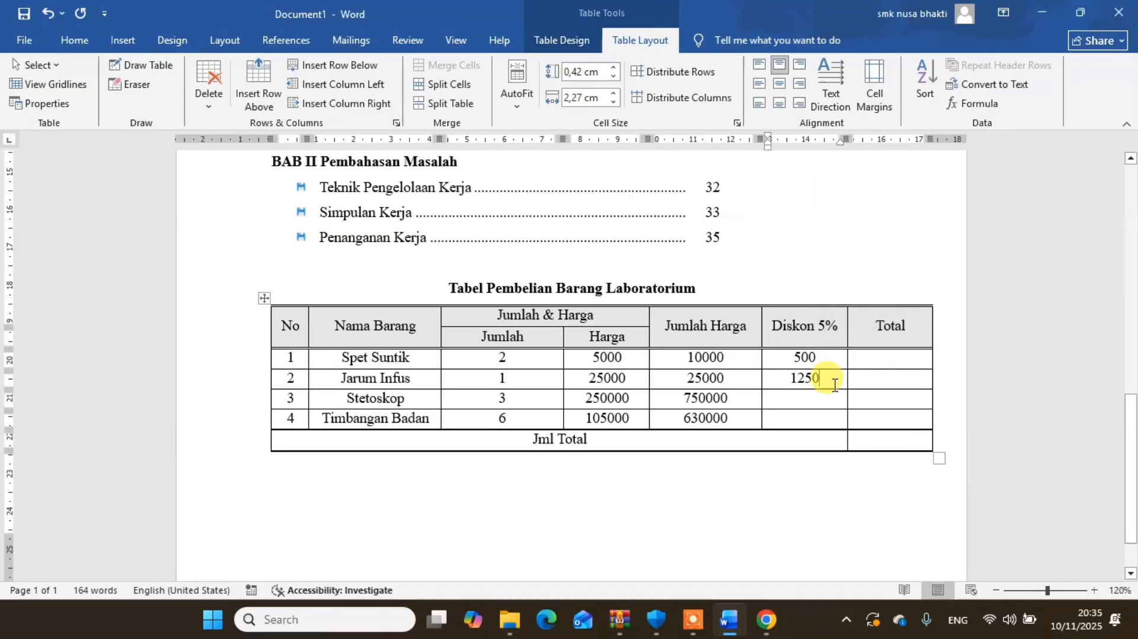
- Insert the formula =E5*5% in the Diskon 5% cell of the Stetoskop row
click(975, 103)
key(ctrl+a)
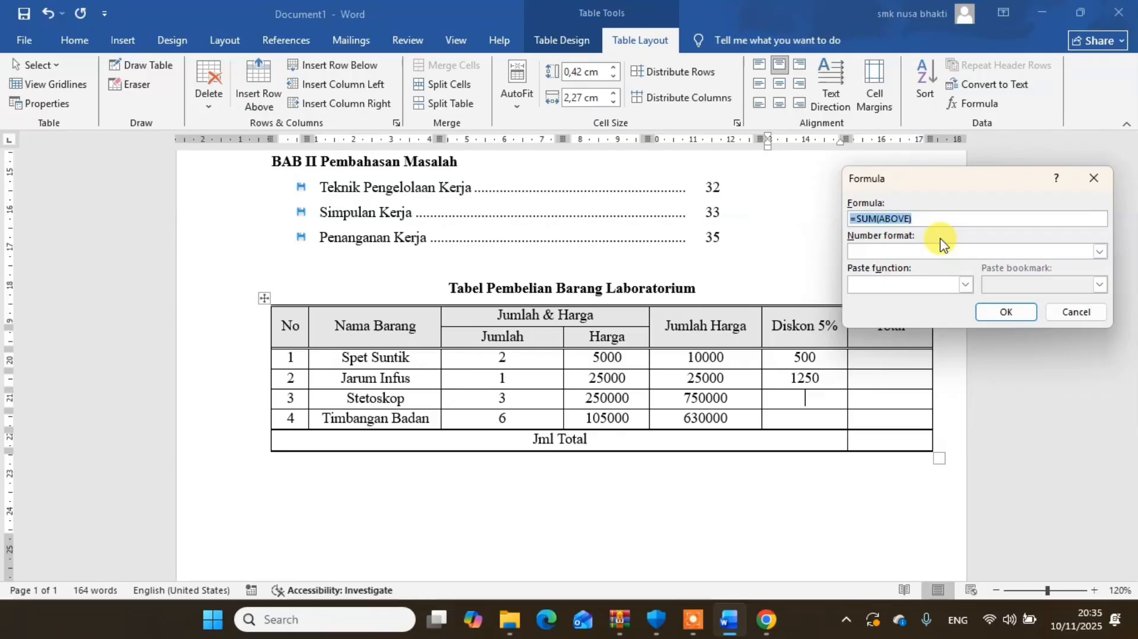
text(=E3*5%)
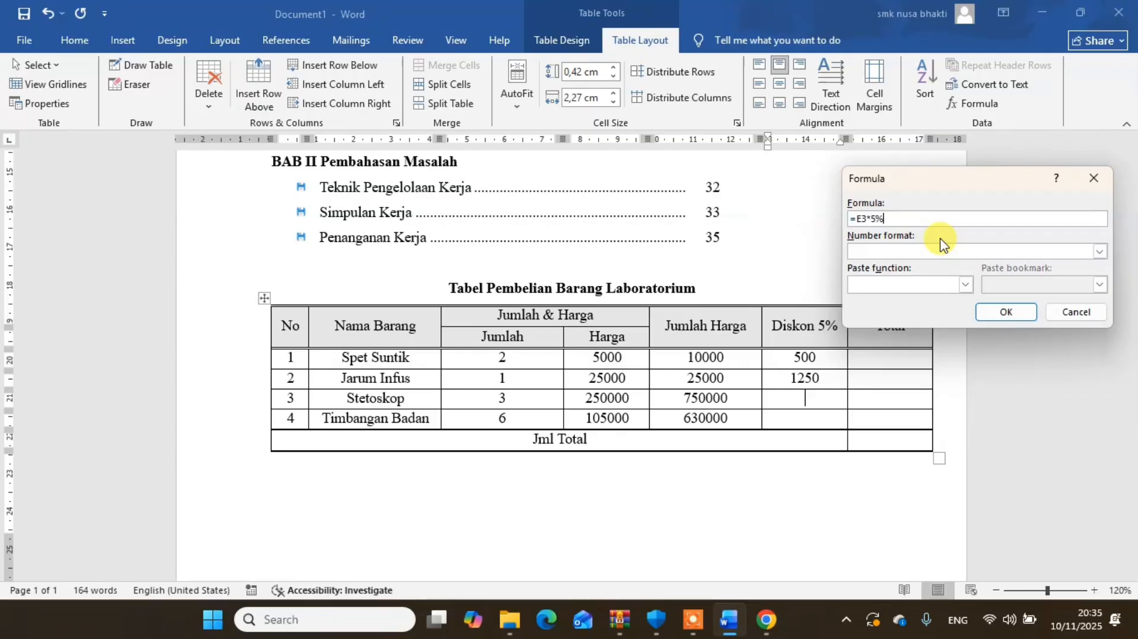
key(Left)
key(Left)
key(Left)
text(5)
click(1009, 312)
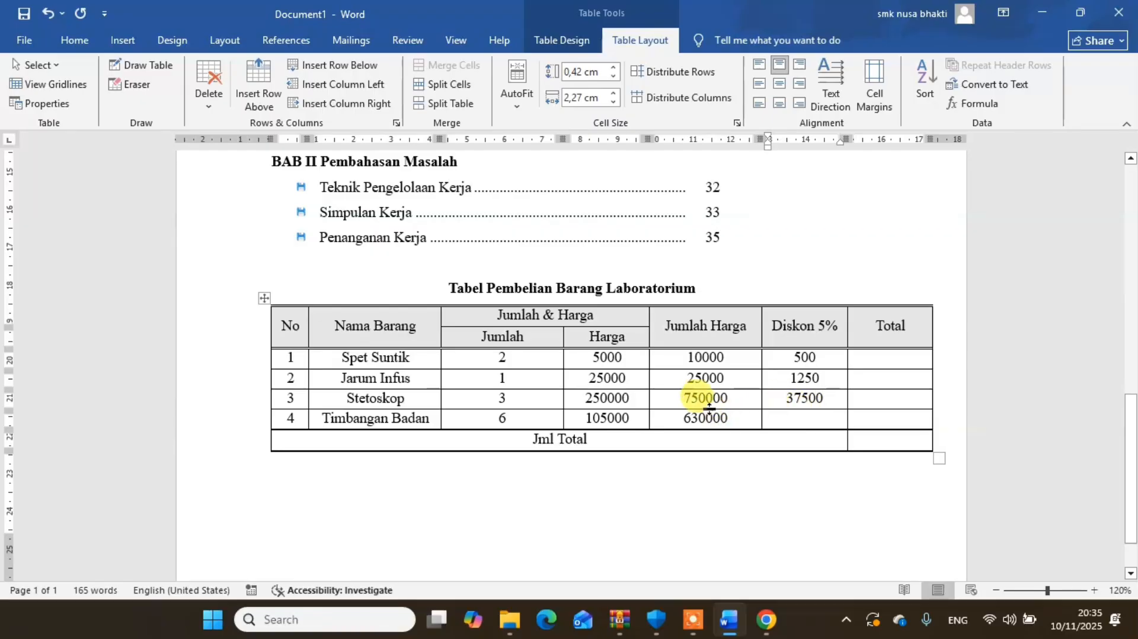
- Insert the formula =E6*5% in the Diskon 5% cell of the Timbangan Badan row
click(806, 420)
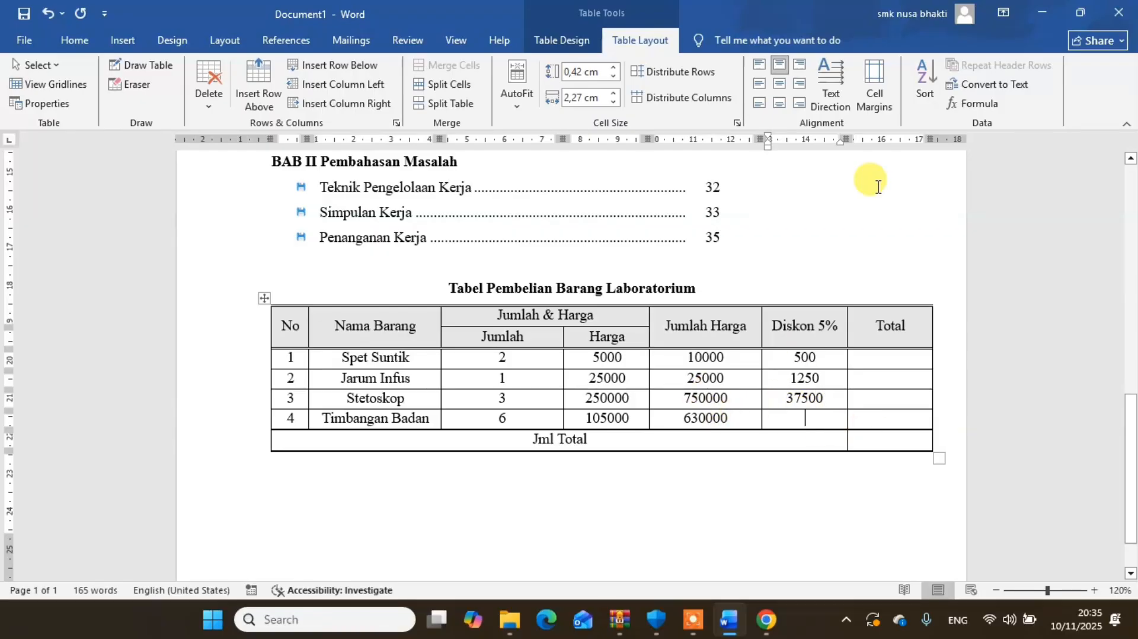
click(973, 103)
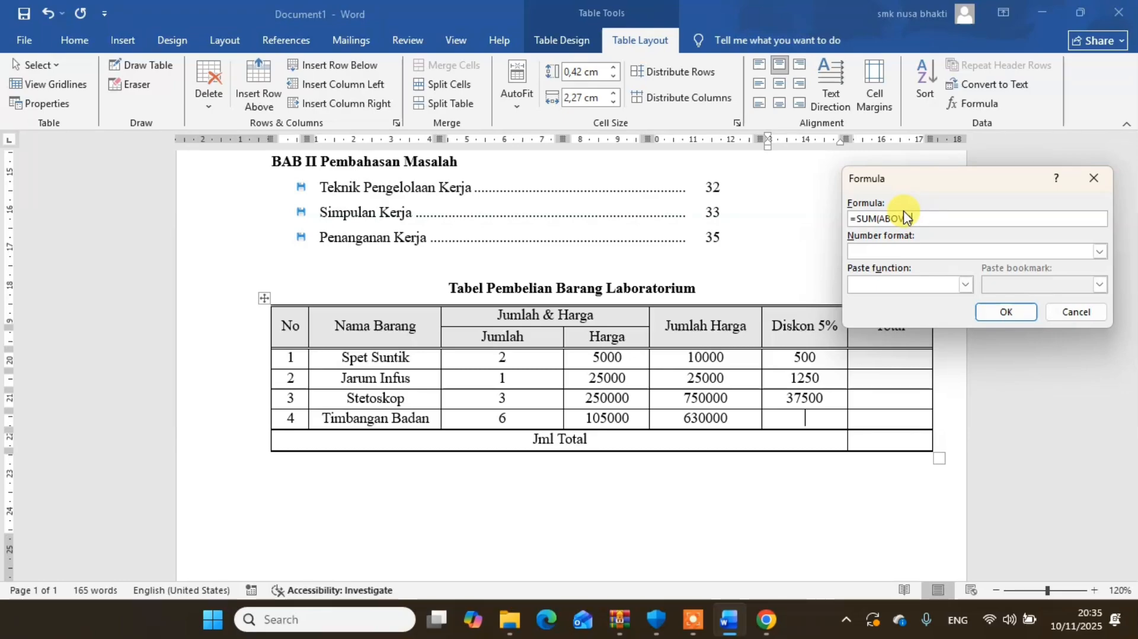
key(ctrl+a)
text(=E3*5%)
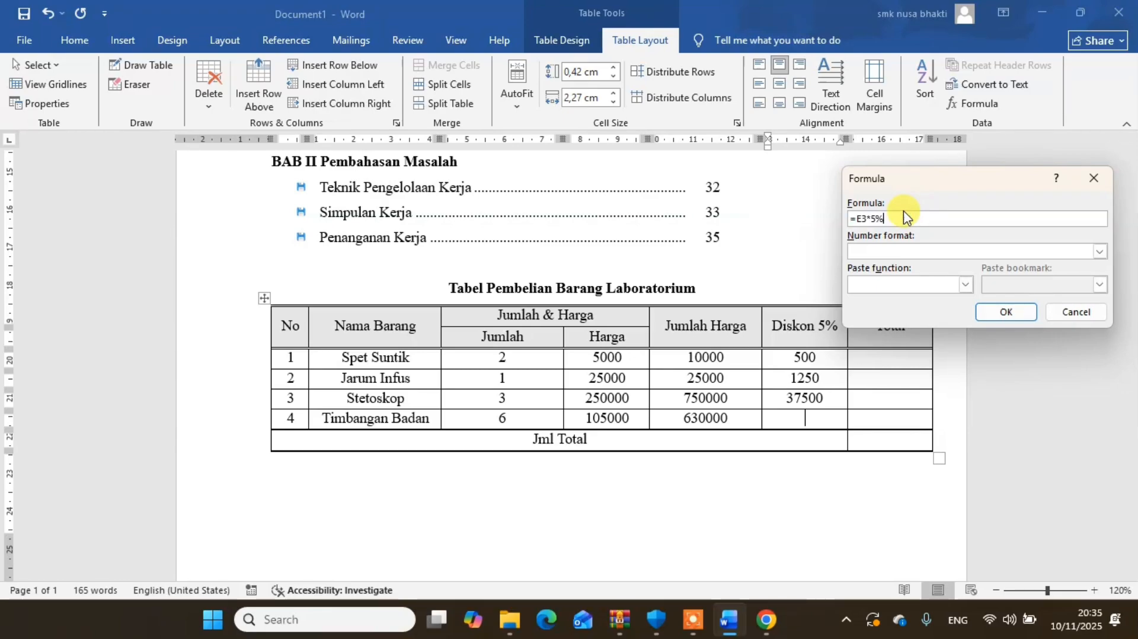
click(871, 219)
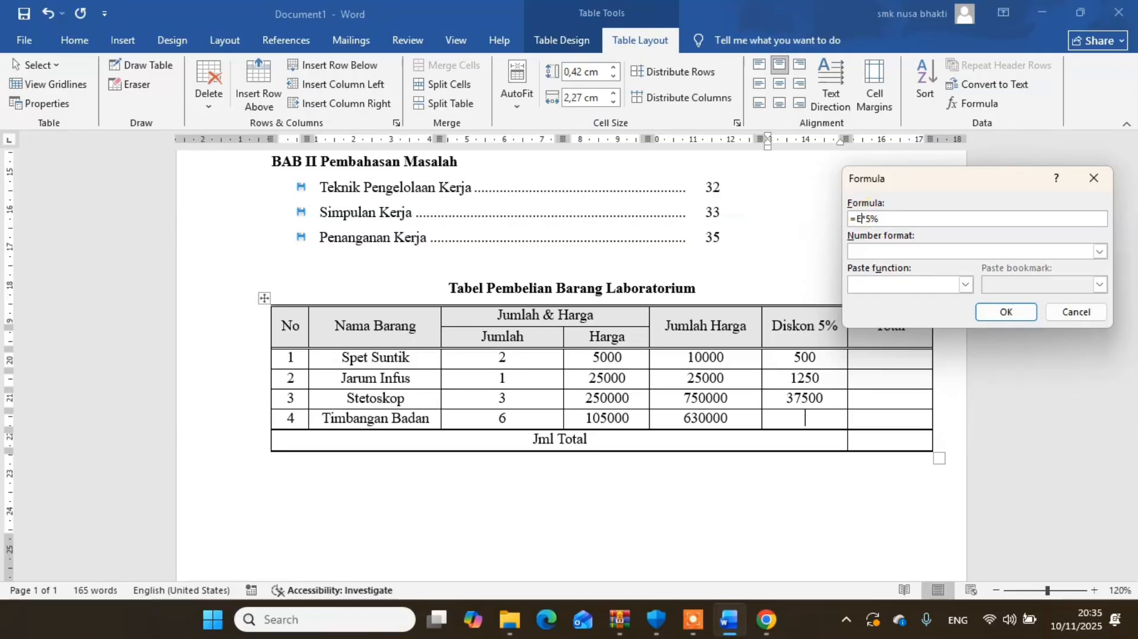
click(1008, 312)
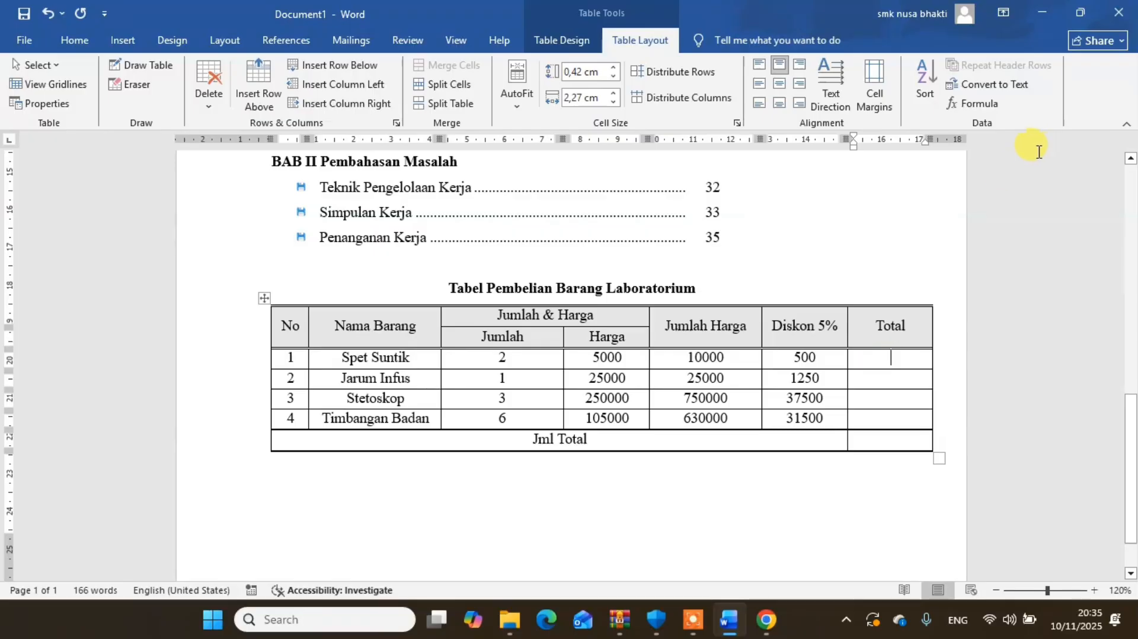
- Insert the formula =E3-F3 in the Total cell of the Spet Suntik row
click(979, 104)
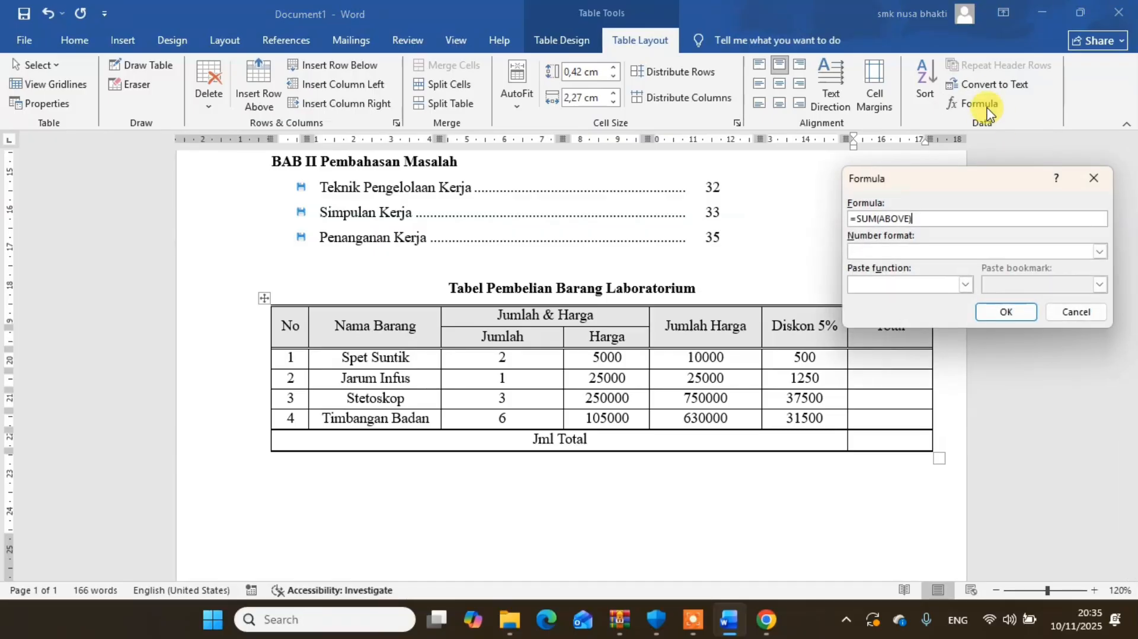
key(ctrl+a)
text(=)
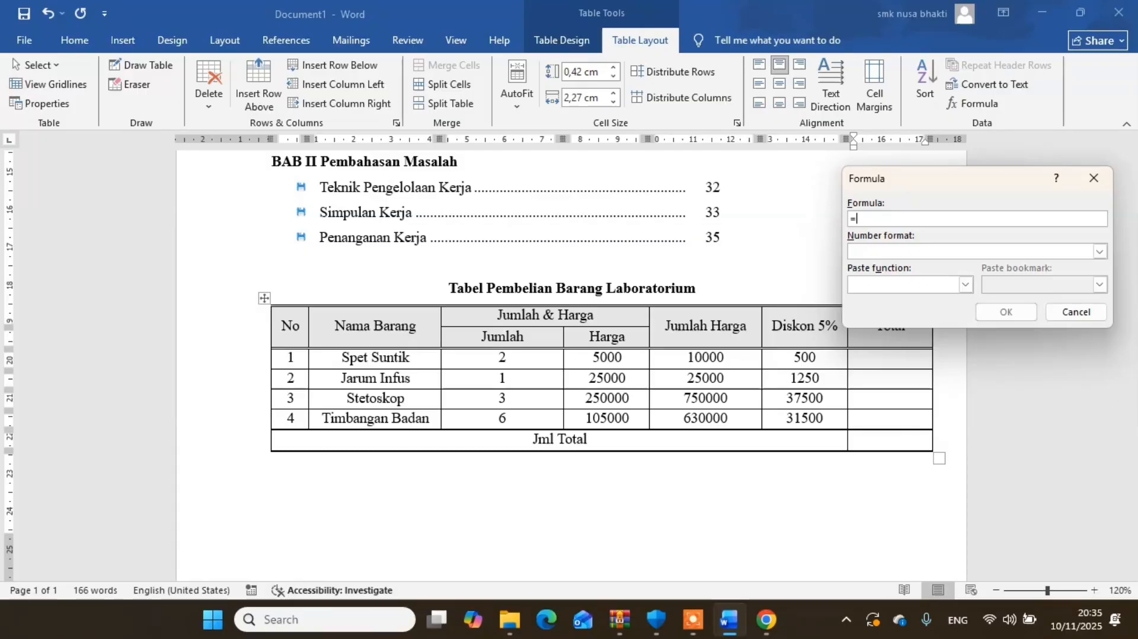
text(E3)
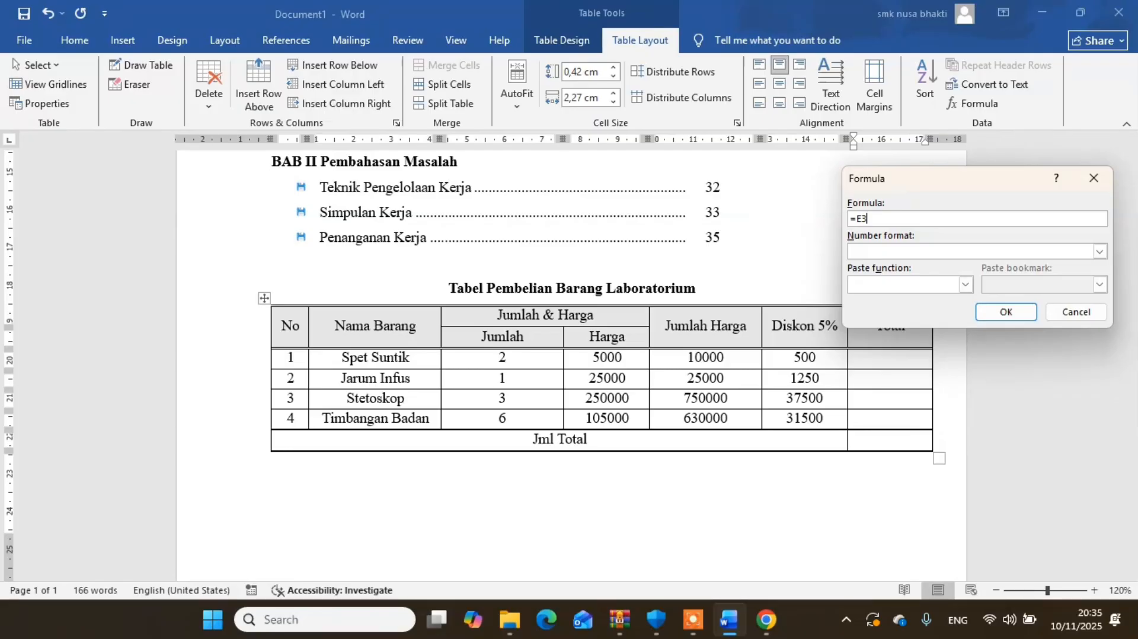
text(-)
text(F3)
key(ctrl+a)
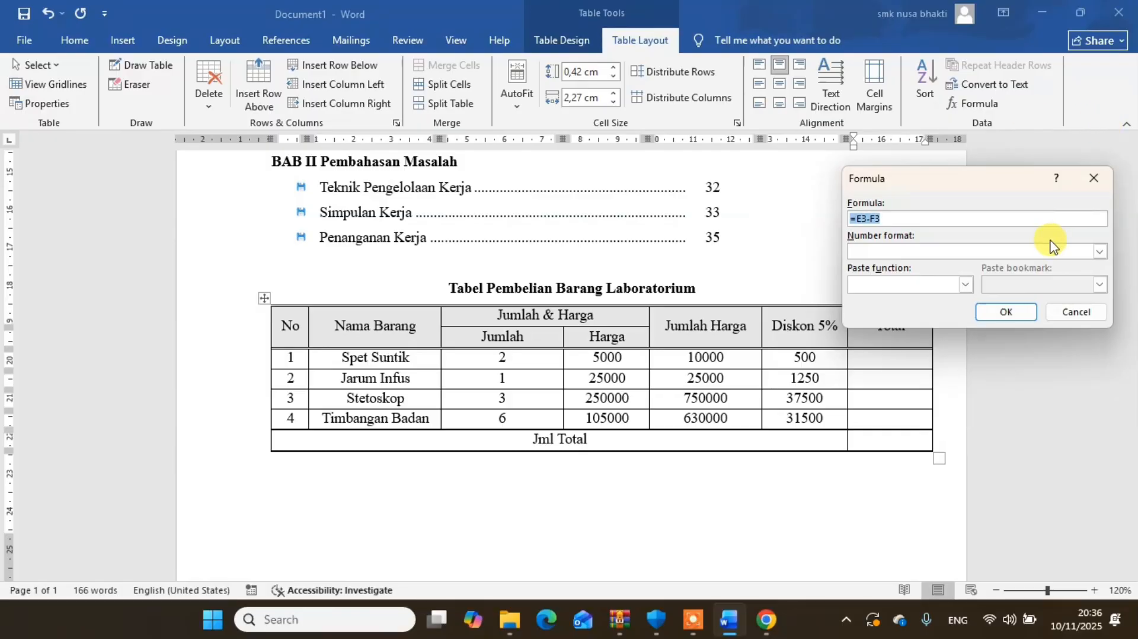
click(1004, 314)
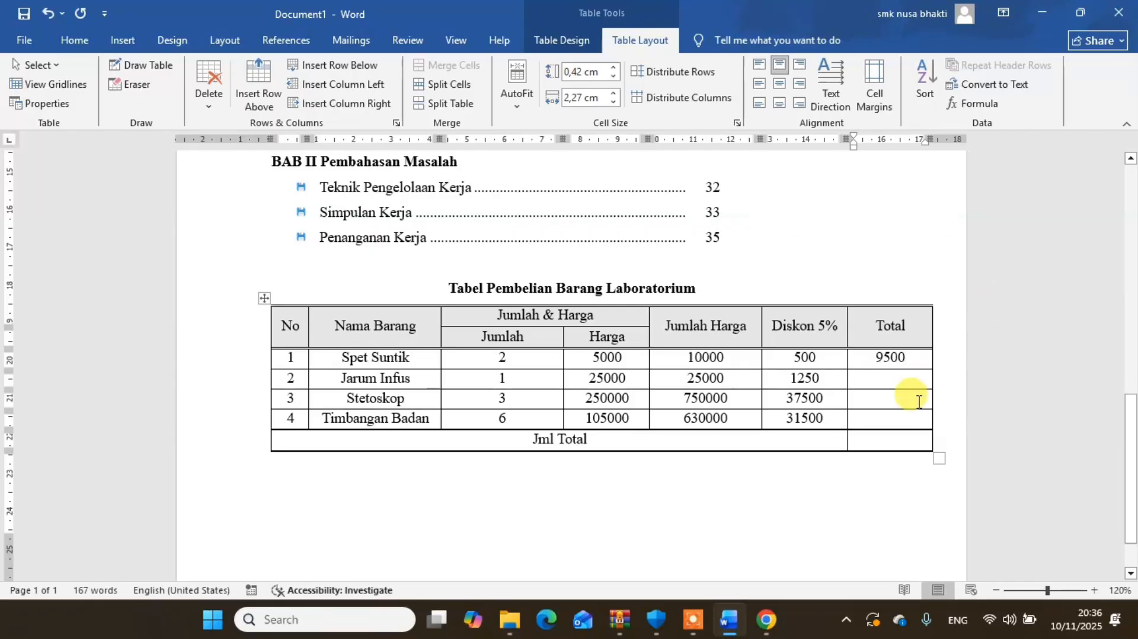
- Insert the formula =E4-F4 in the Total cell of the Jarum Infus row
click(892, 382)
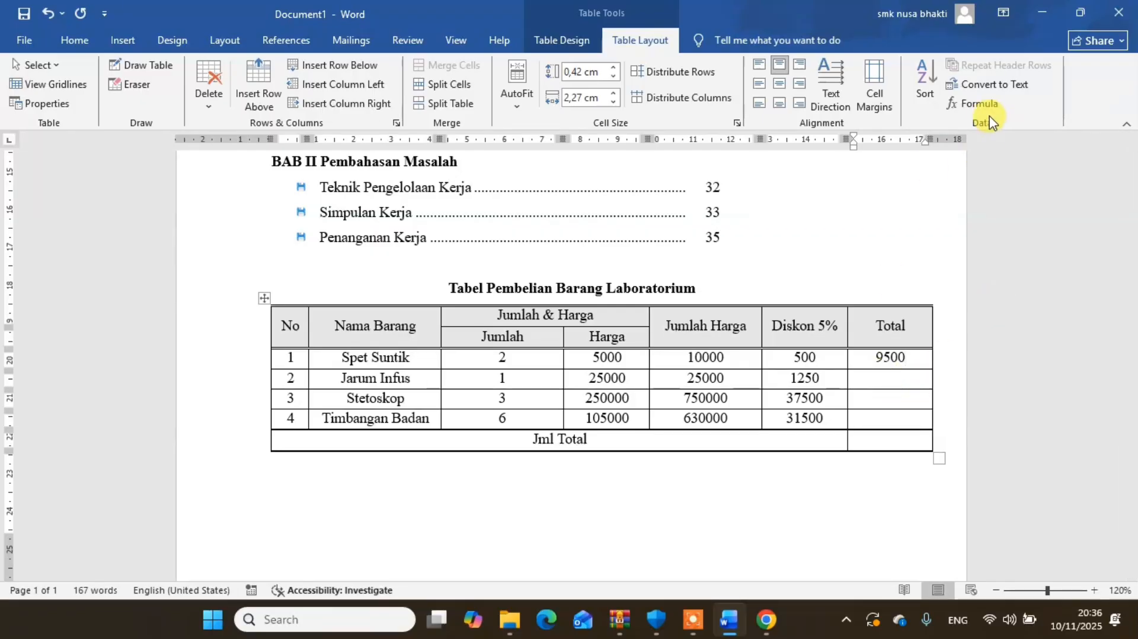
click(978, 103)
triple_click(924, 219)
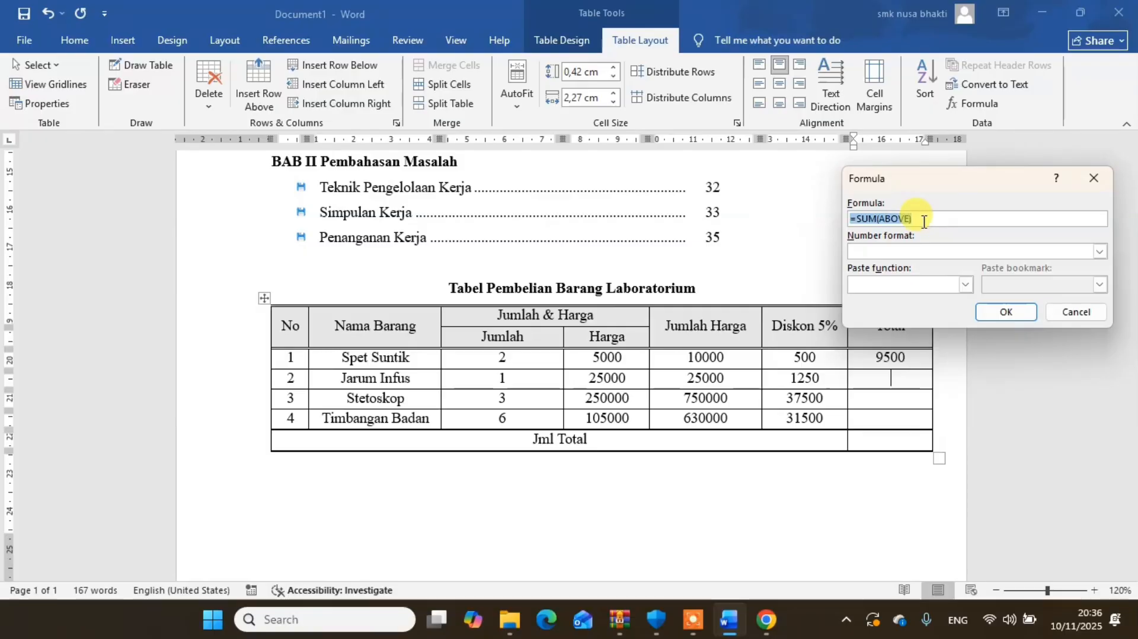
text(=E3-F3)
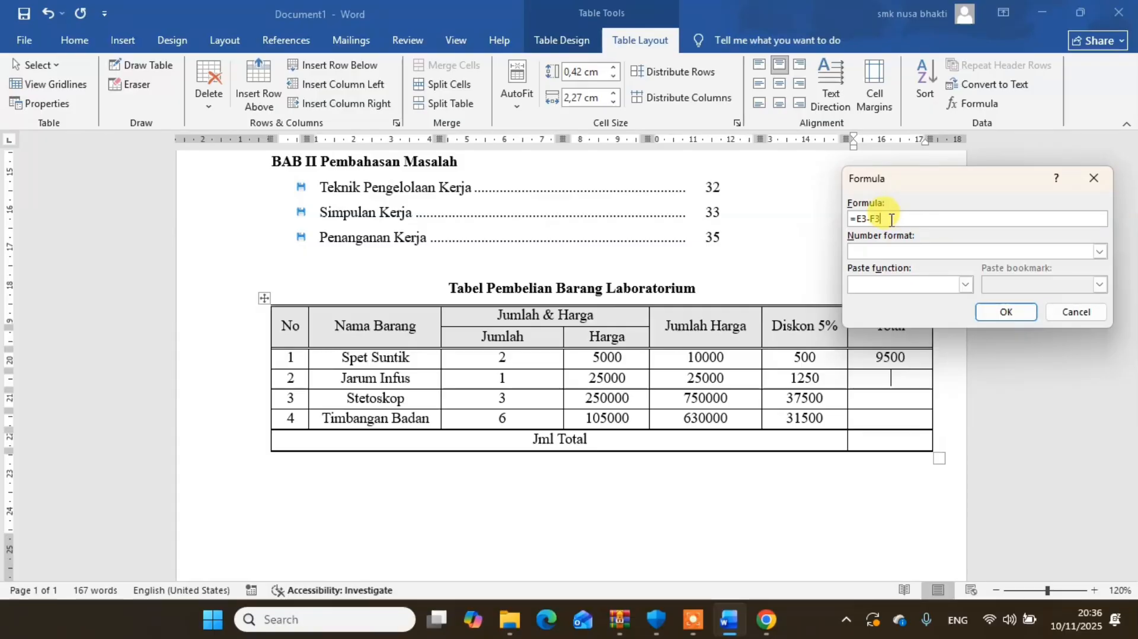
key(BackSpace)
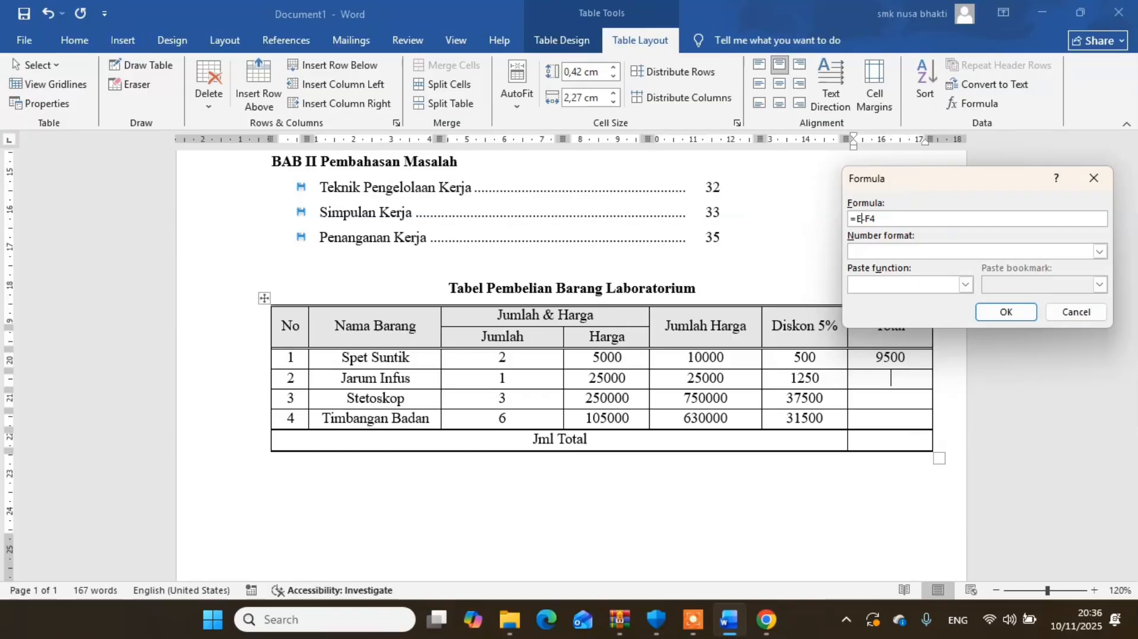
click(990, 312)
- Insert the formula =E5-F5 in the Total cell of the Stetoskop row
click(903, 397)
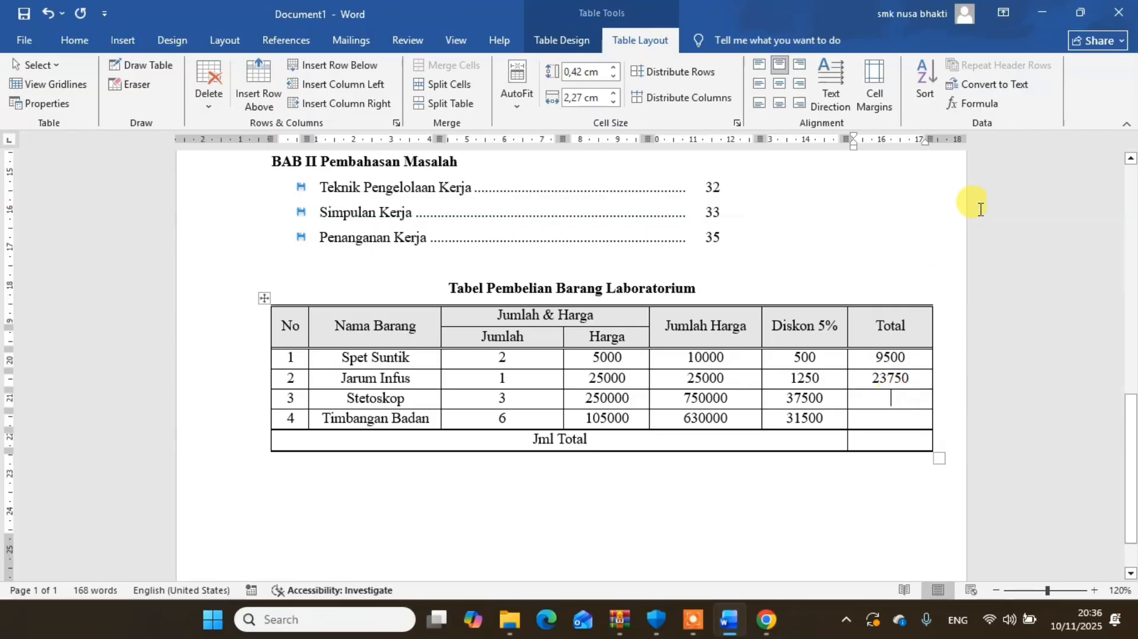
click(974, 108)
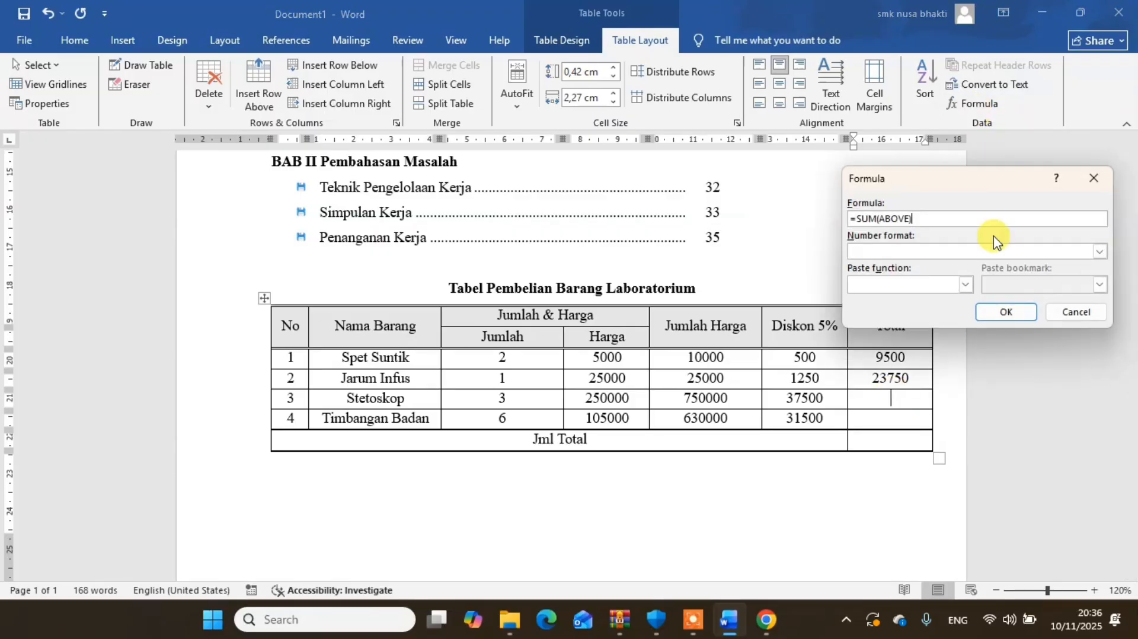
double_click(949, 220)
text(=E3-F3)
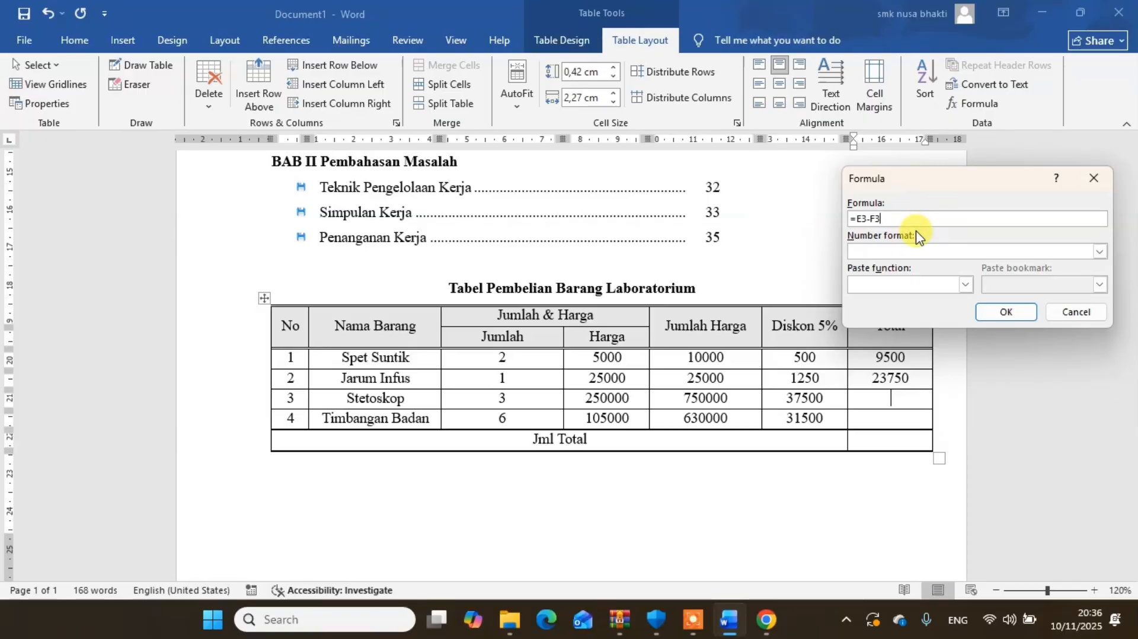
click(864, 216)
key(BackSpace)
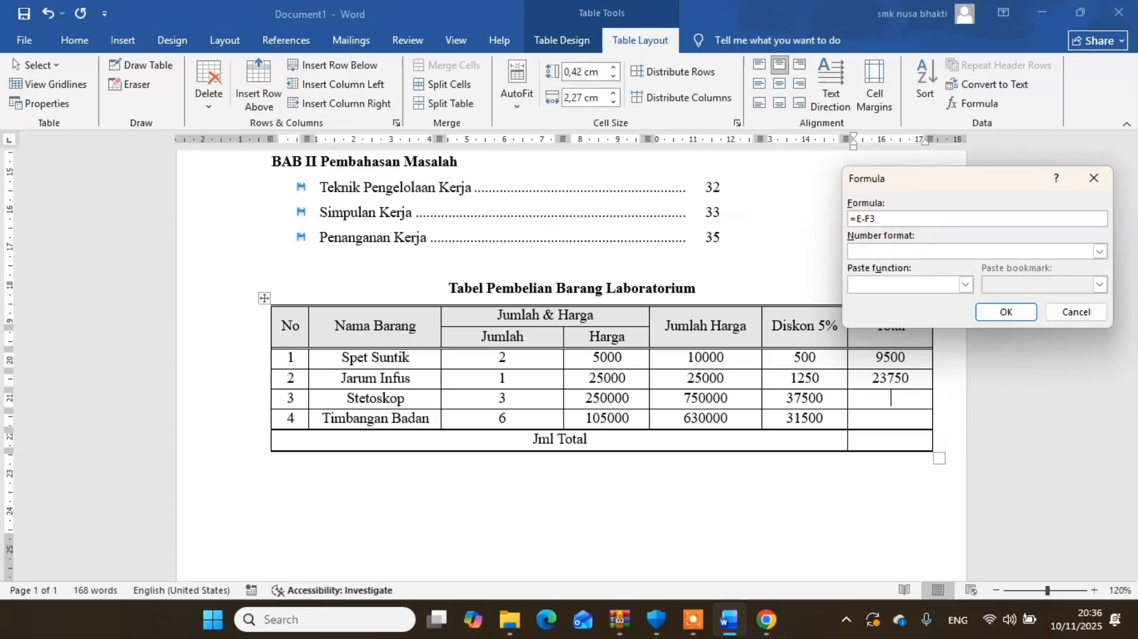
text(5)
text(5)
key(Delete)
key(Return)
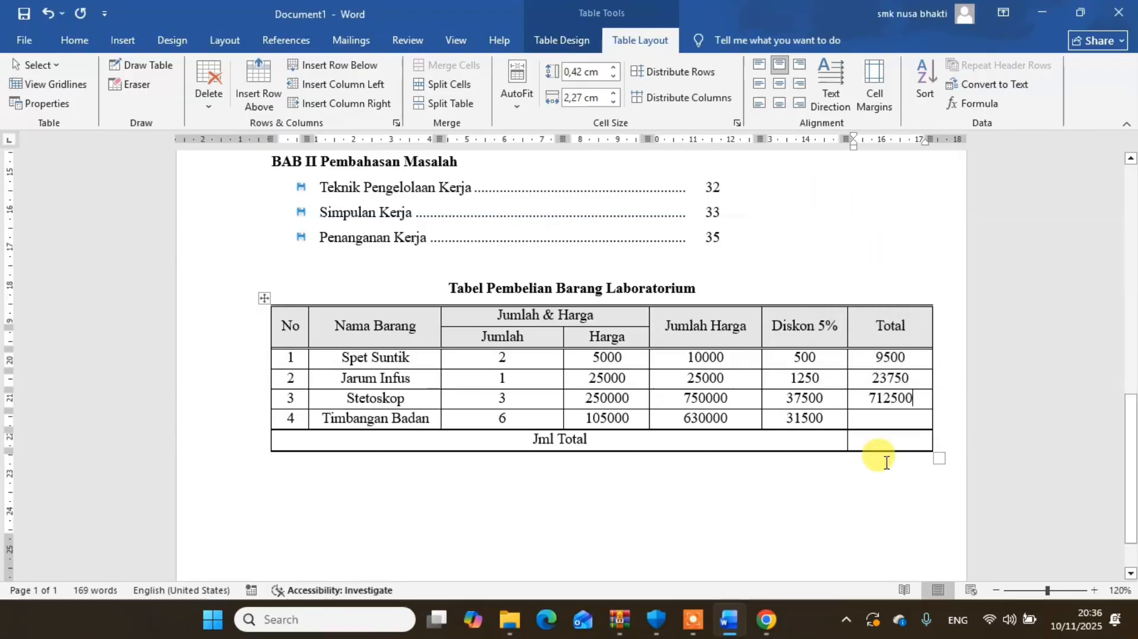
- Insert the formula =E6-F6 in the Total cell of the Timbangan Badan row
click(885, 425)
click(944, 211)
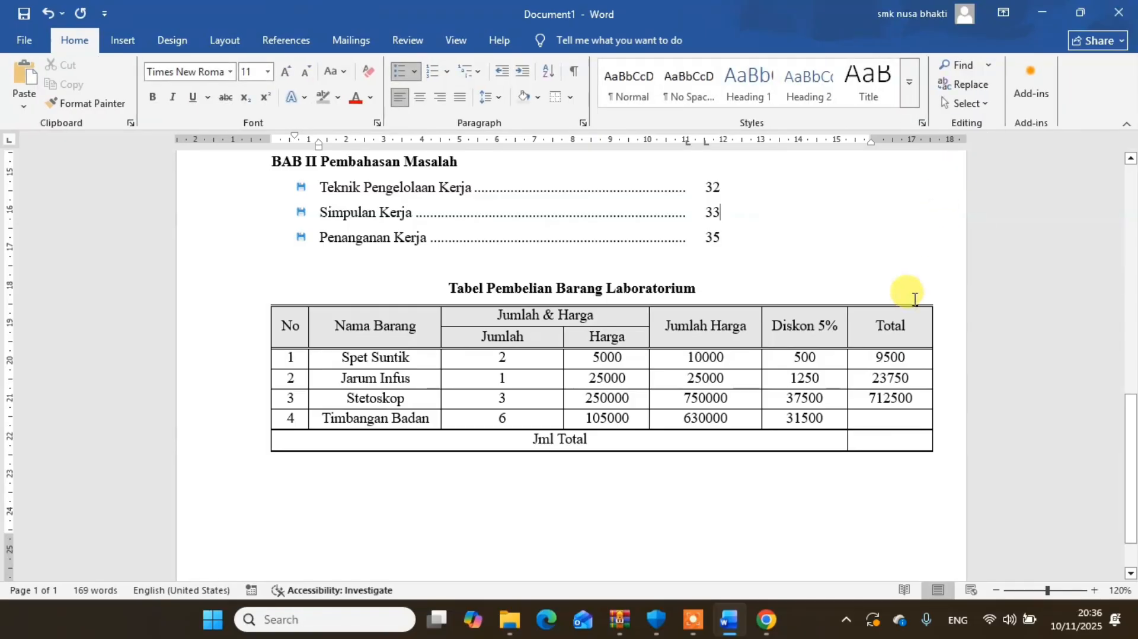
click(893, 415)
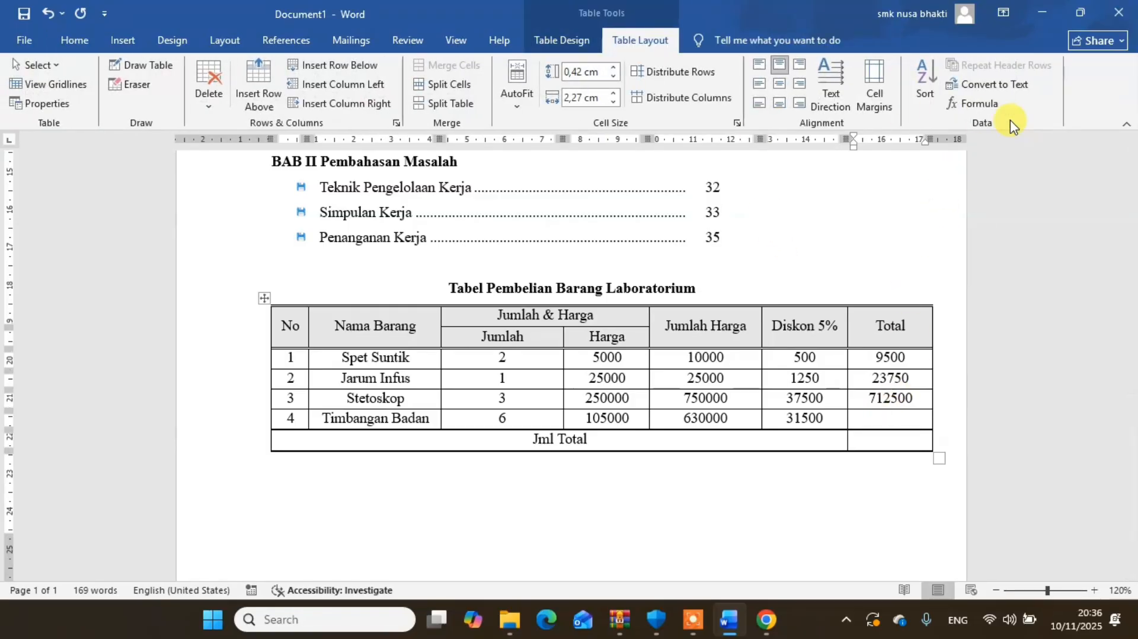
click(978, 103)
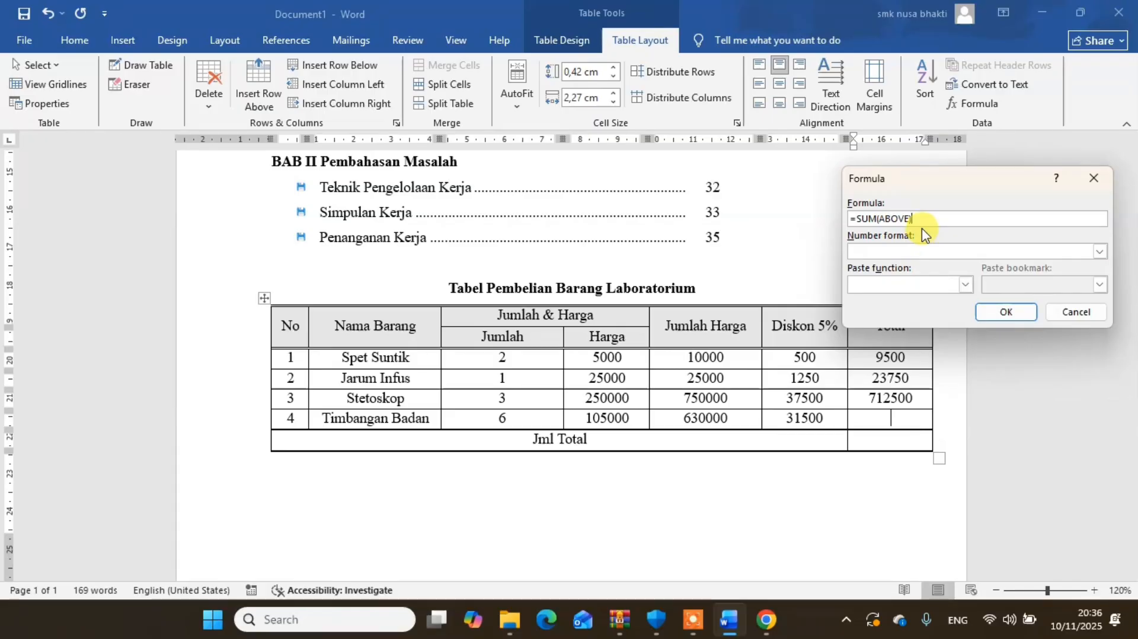
text(=E3-F6)
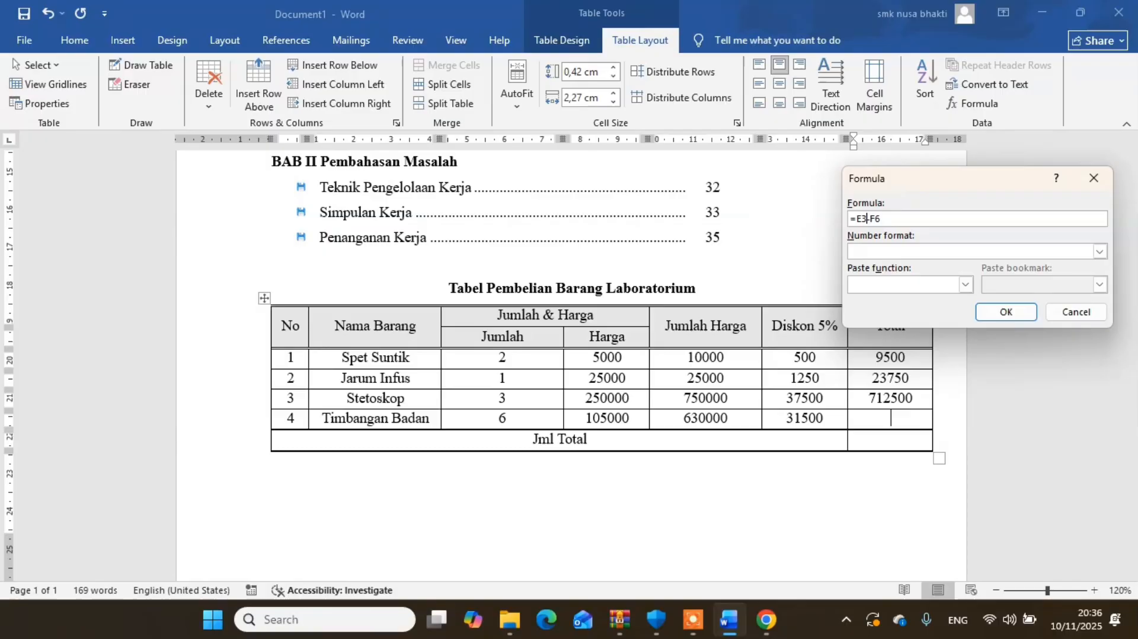
key(BackSpace)
text(6)
click(1007, 312)
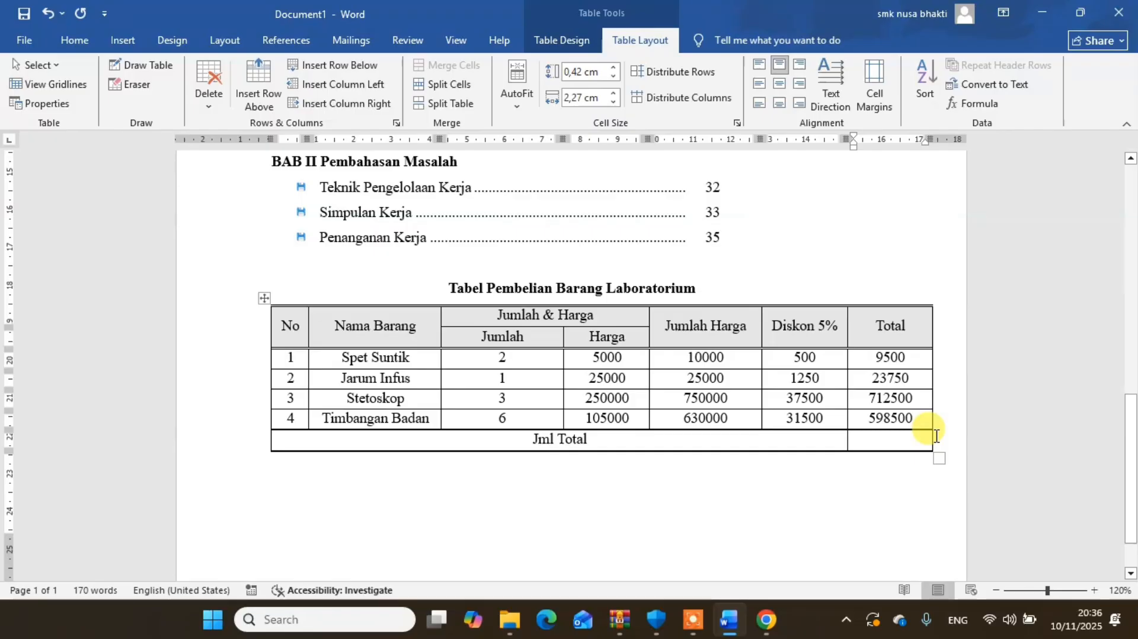
- Try the formulas =SUM(H3:H6) and =SUM(H3;H6) in the total cell of the Jml Total row
click(889, 439)
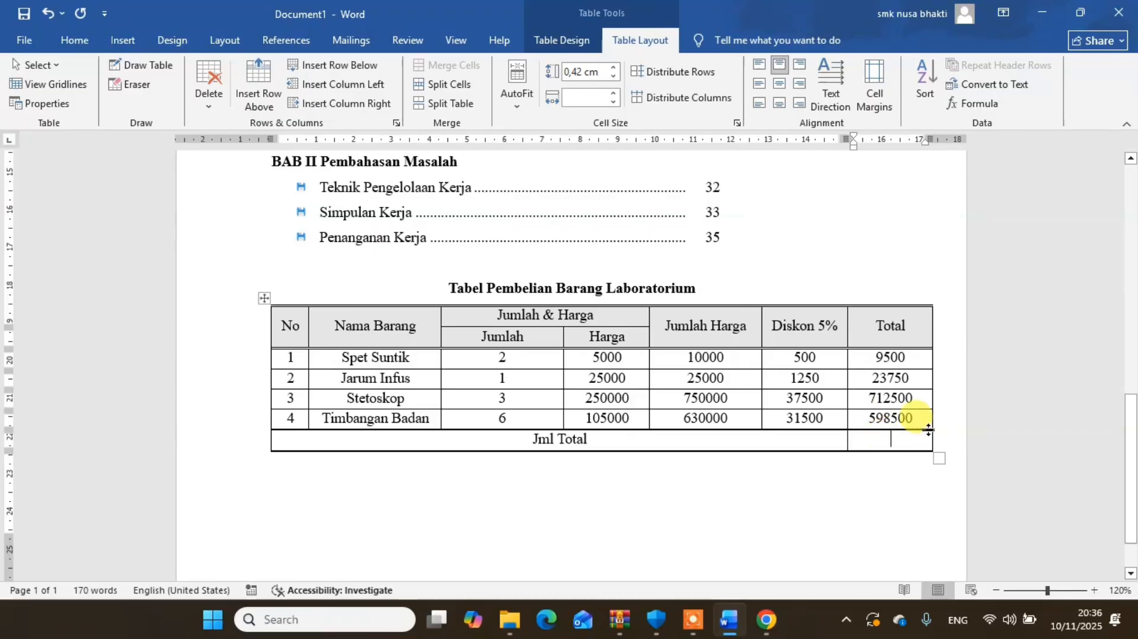
click(981, 108)
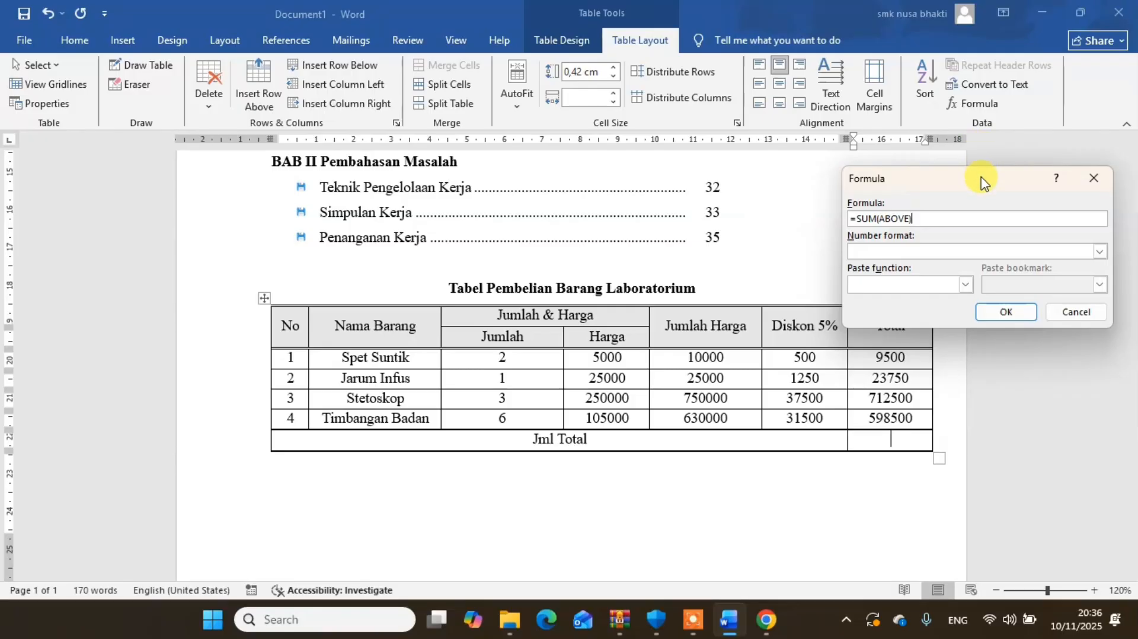
drag(981, 178, 985, 153)
key(BackSpace)
key(BackSpace)
key(BackSpace)
key(BackSpace)
key(BackSpace)
key(BackSpace)
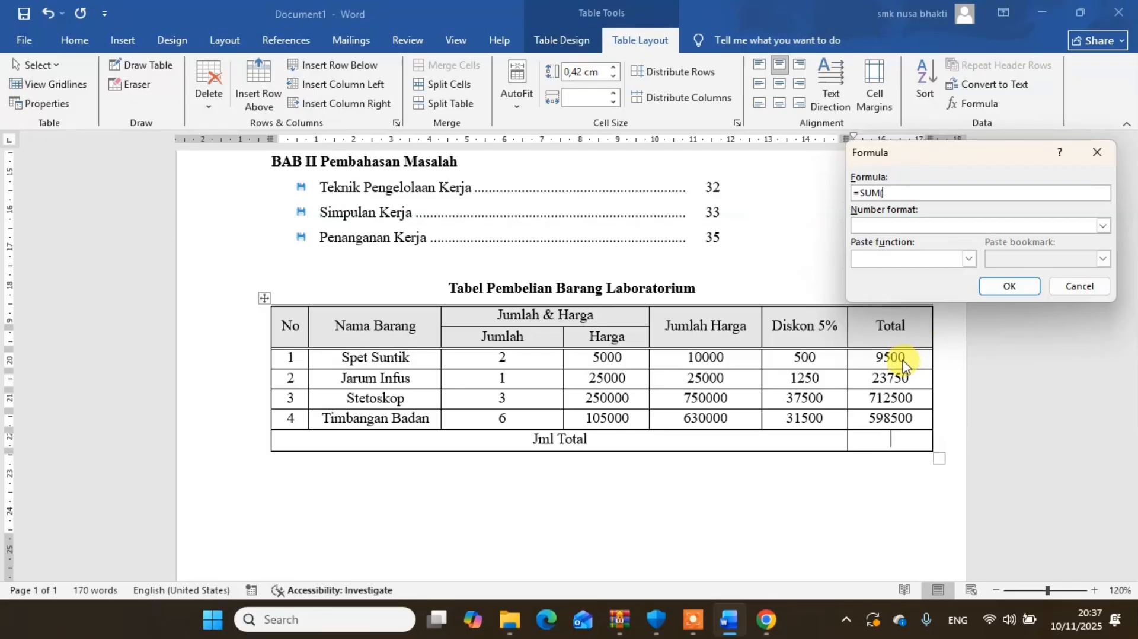
text(H3)
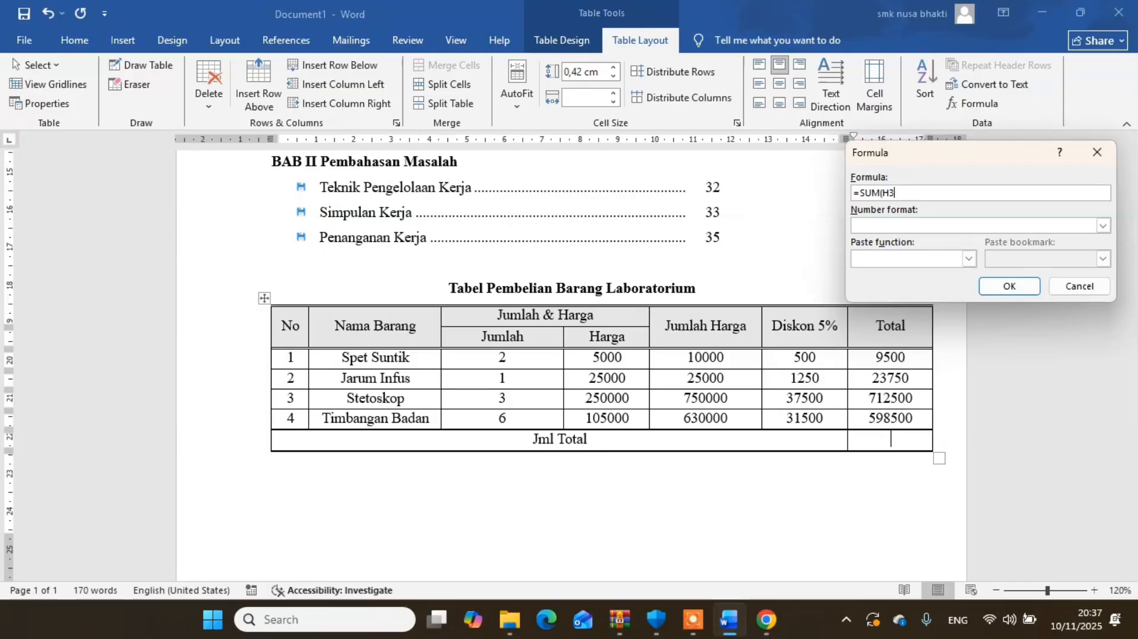
text(:)
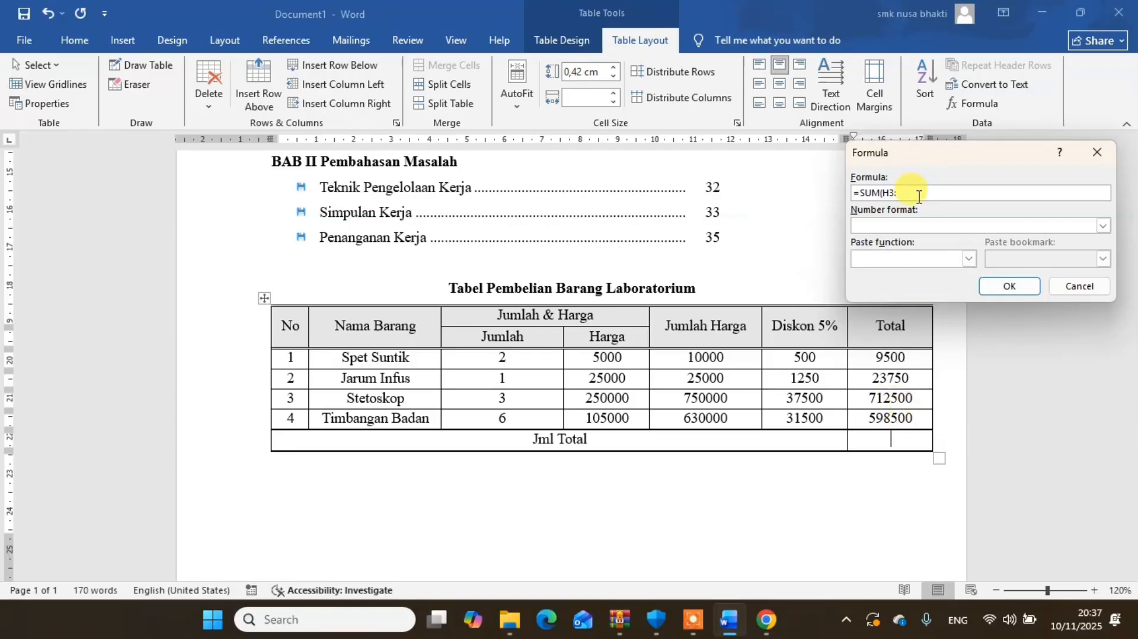
text(H6))
click(1008, 287)
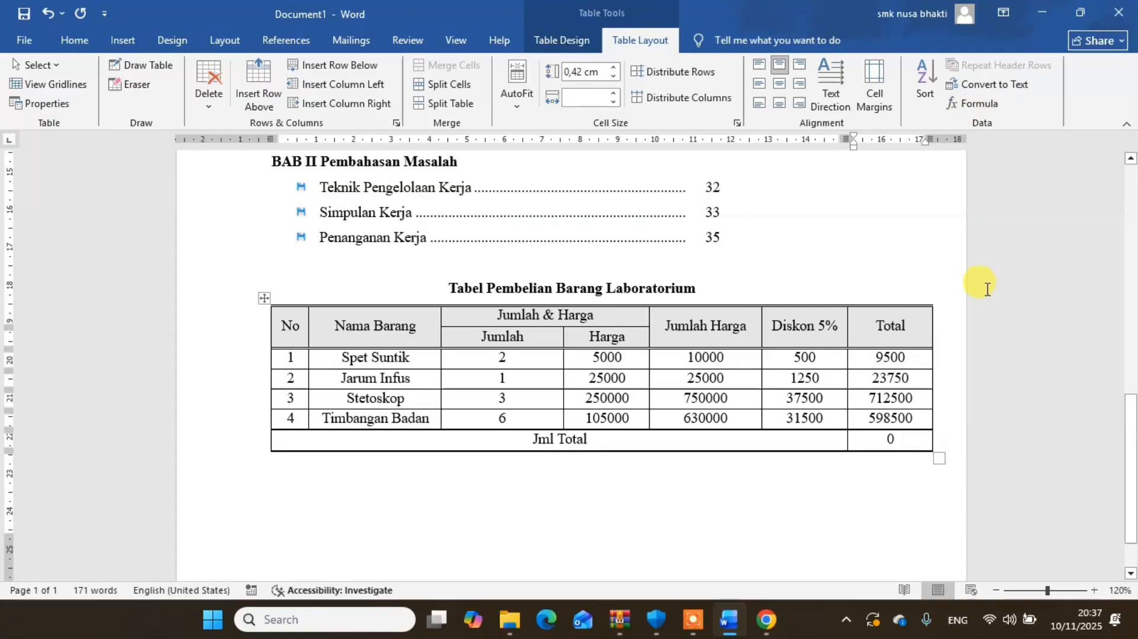
click(973, 108)
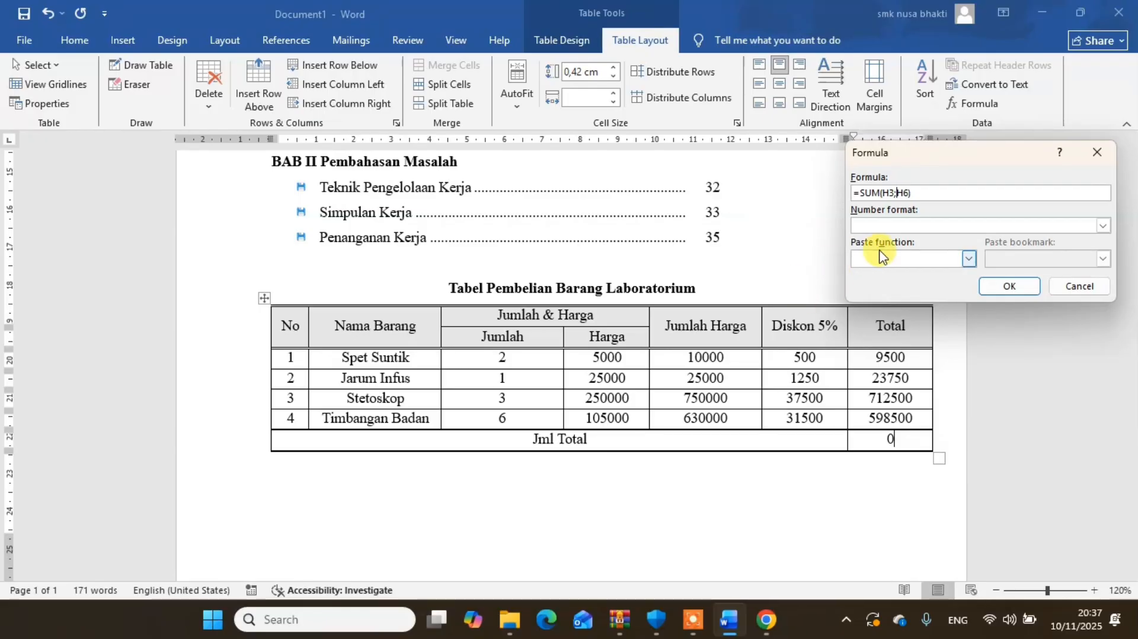
click(1008, 286)
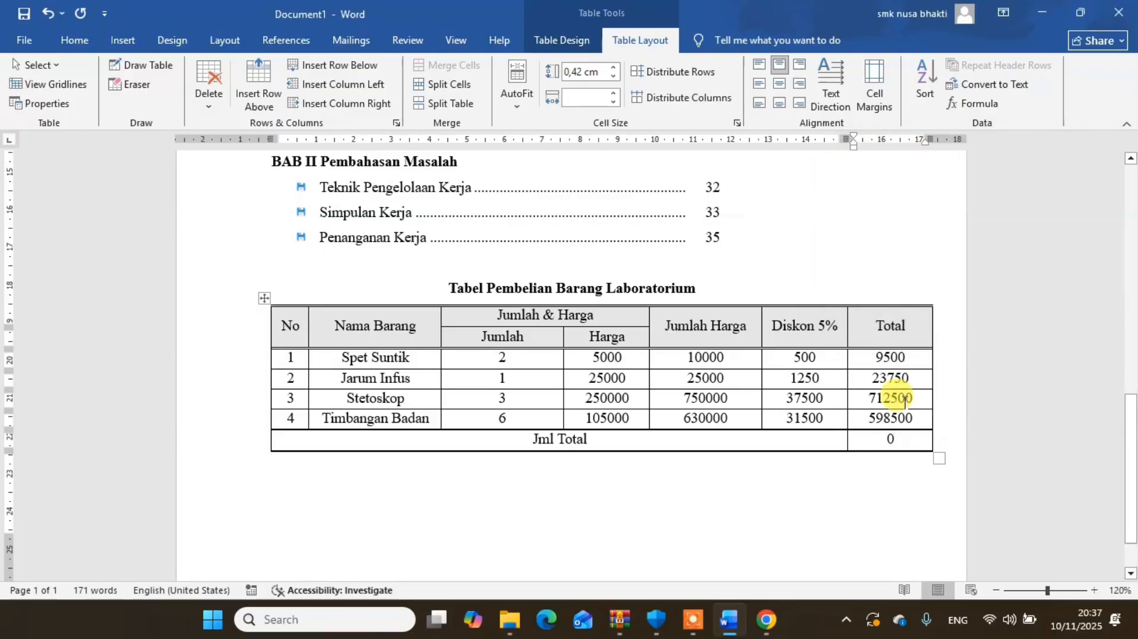
- Replace the result in the Jml Total row with the formula =SUM(G3:G6)
double_click(891, 439)
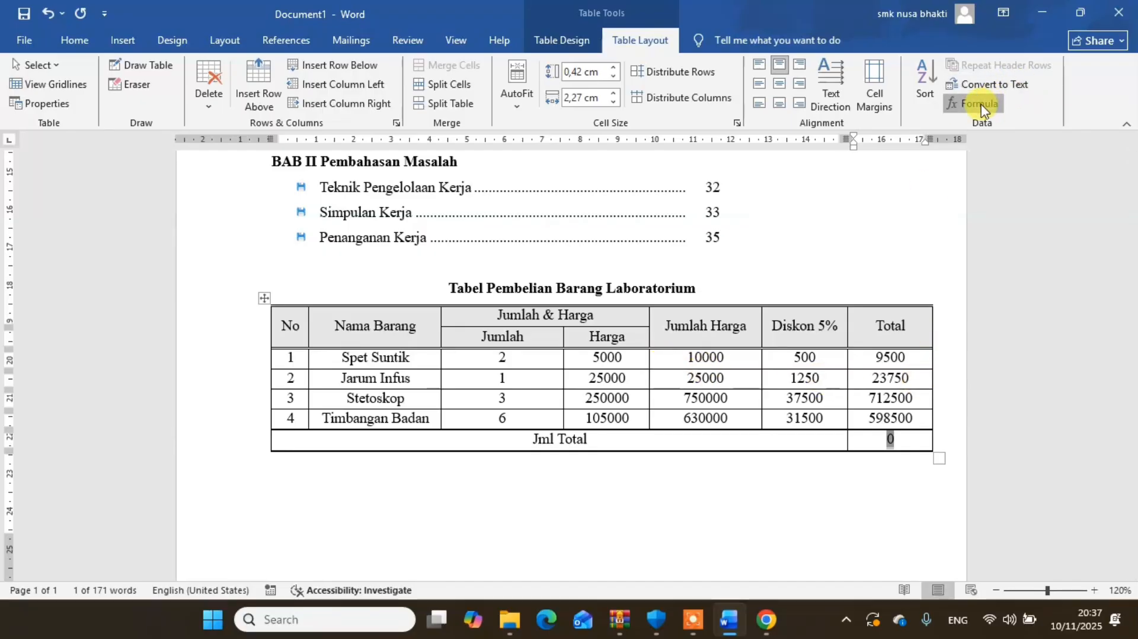
click(963, 104)
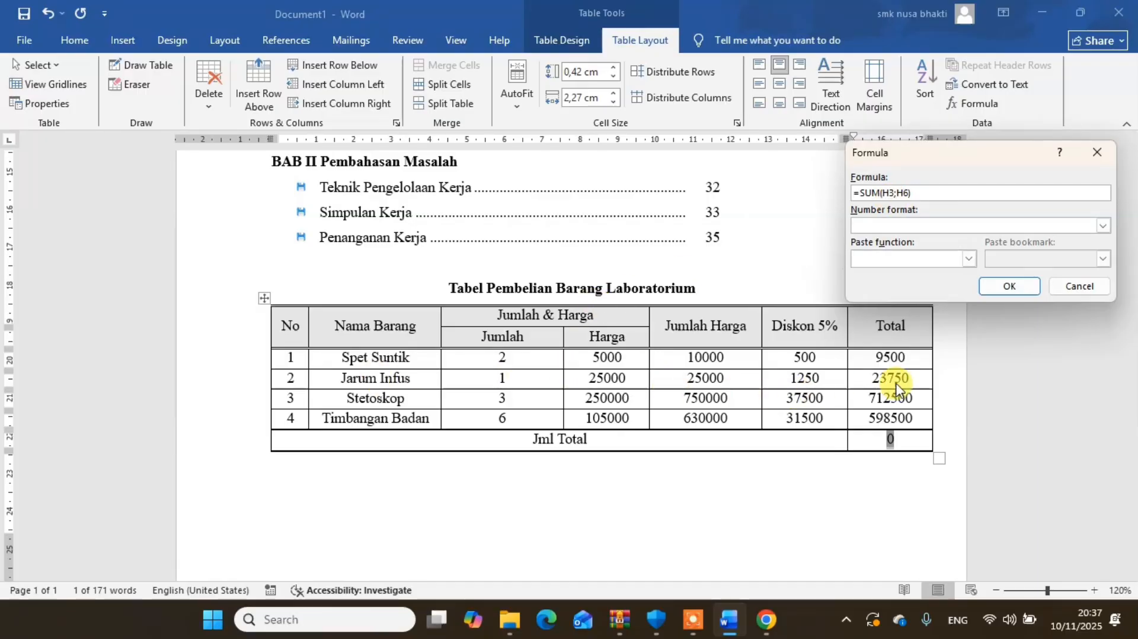
key(BackSpace)
key(BackSpace)
key(BackSpace)
key(BackSpace)
key(BackSpace)
key(BackSpace)
key(BackSpace)
key(BackSpace)
key(BackSpace)
key(BackSpace)
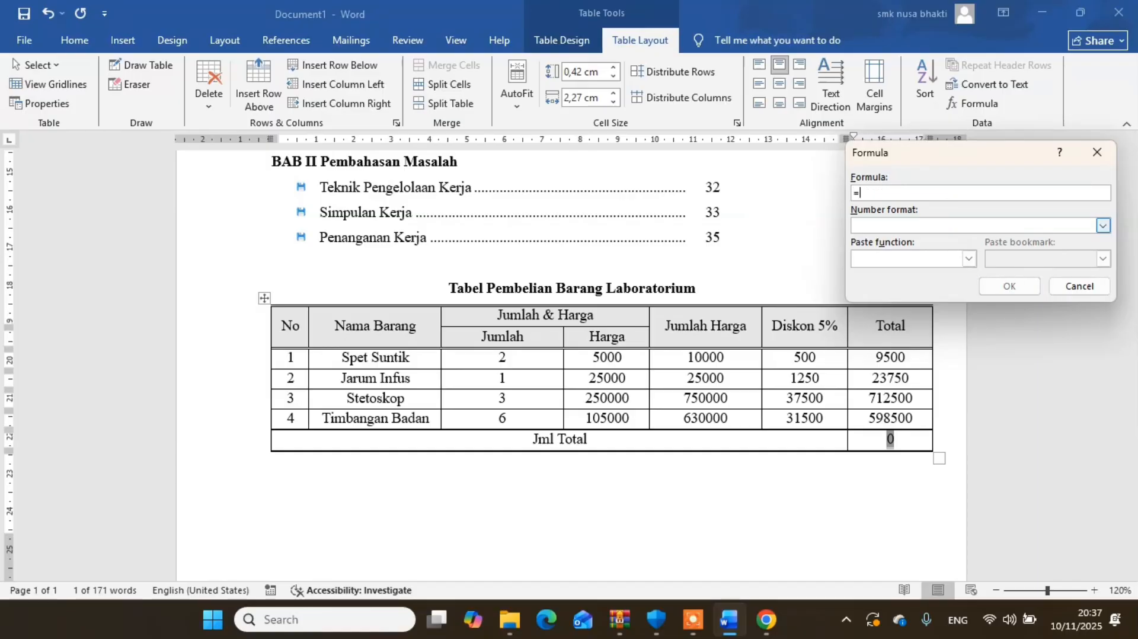
text(SUM)
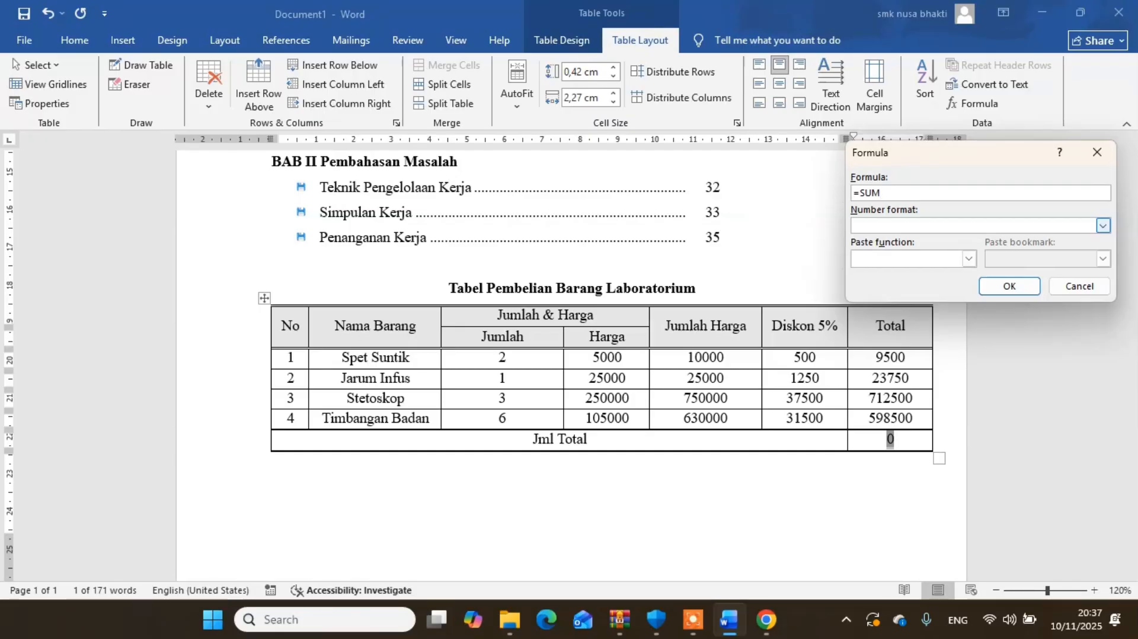
text(()
text(G6)
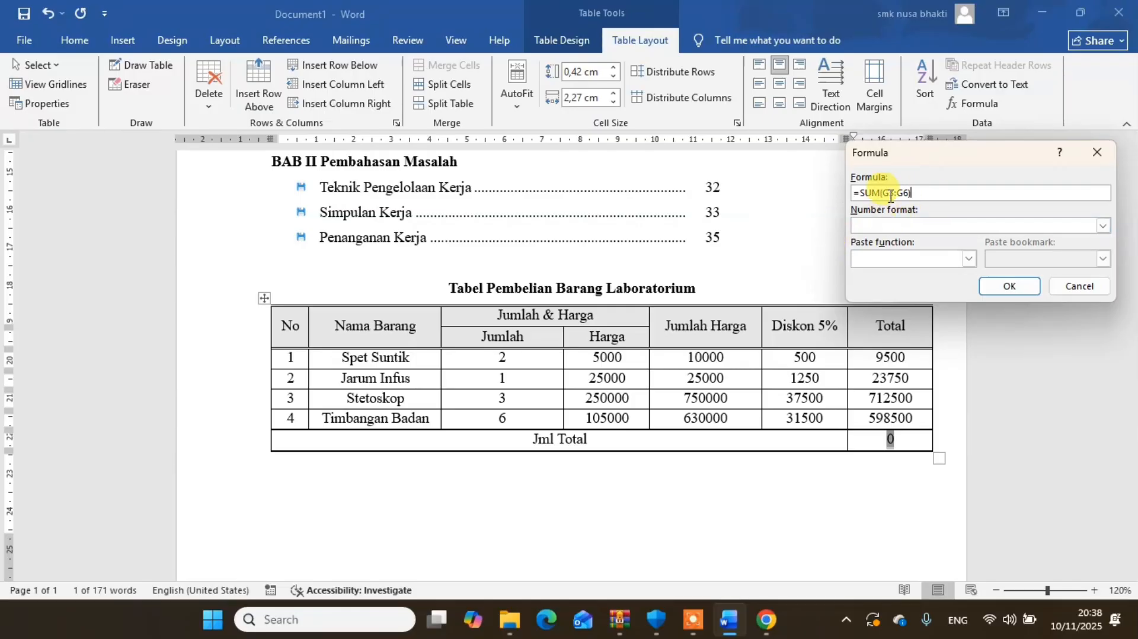
click(1011, 287)
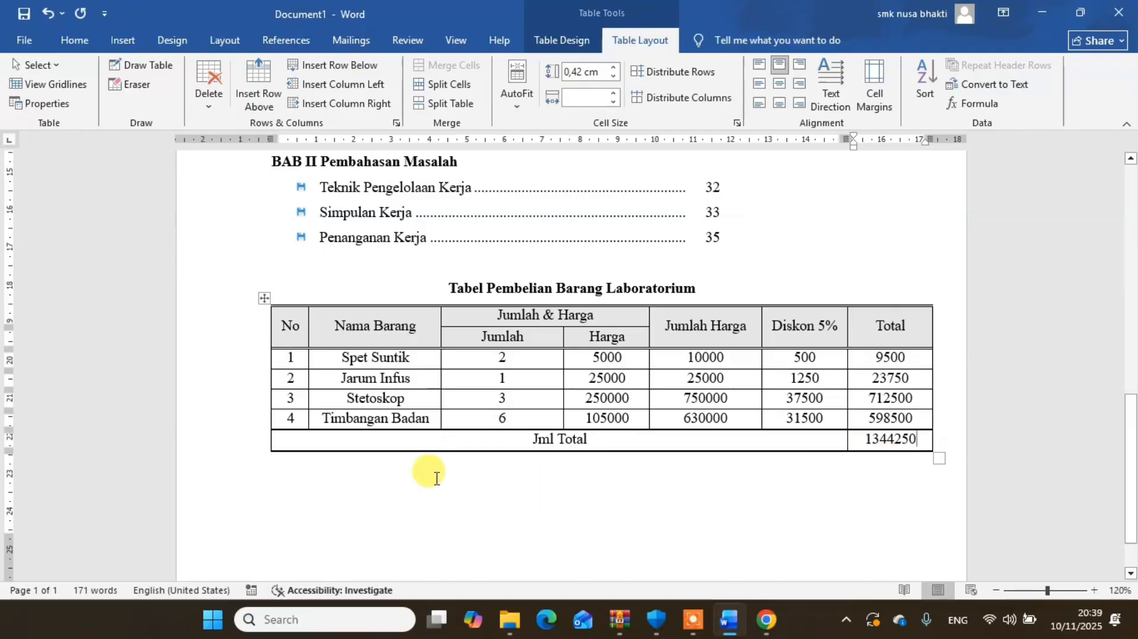
- Write the non-bold note "Diskon 5% dari Jumlah Harga" on the line directly below the table
click(279, 466)
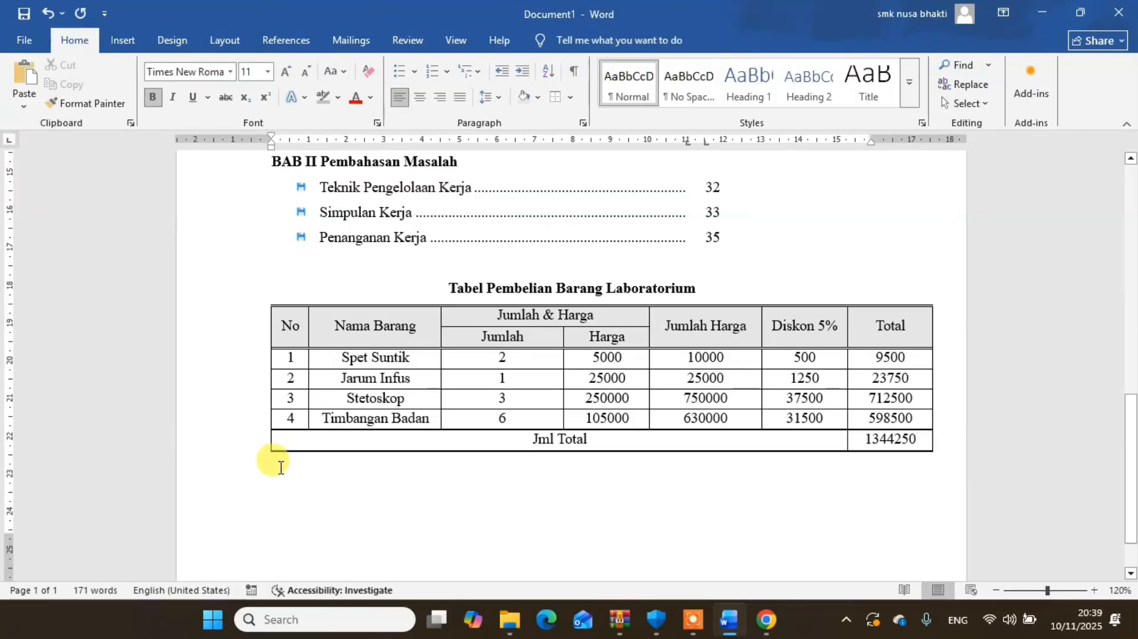
text(d)
text(D)
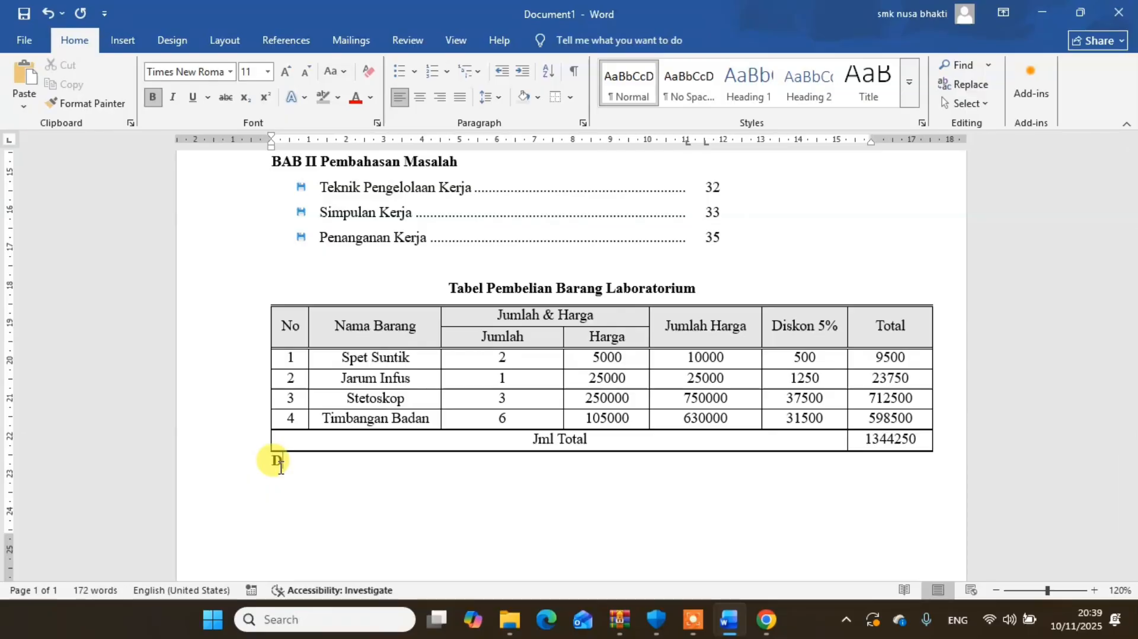
key(BackSpace)
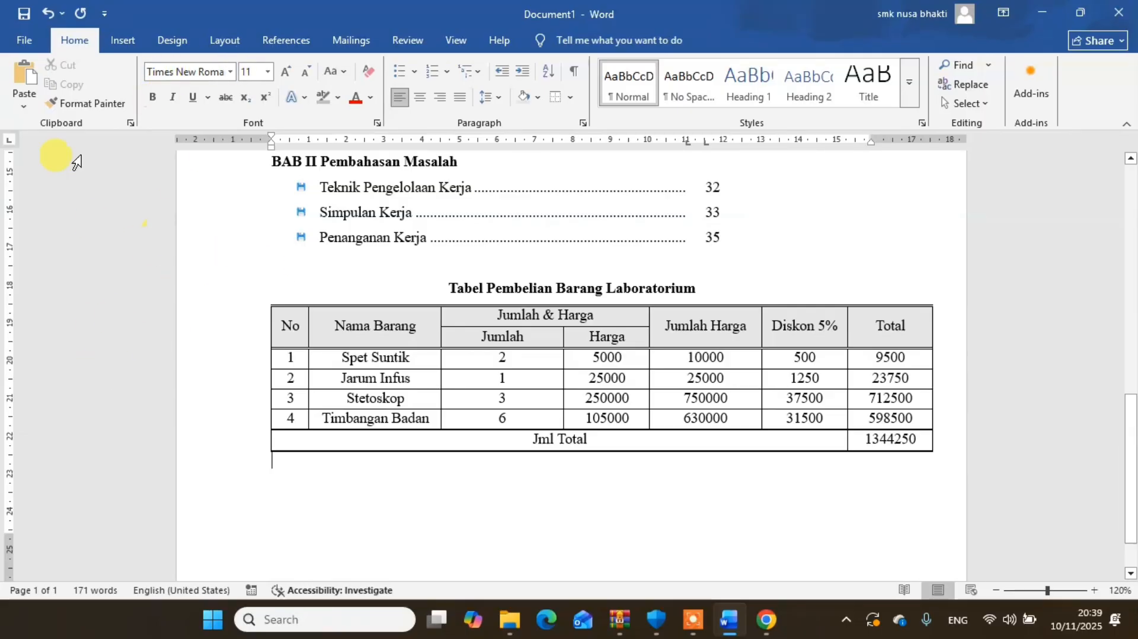
text(Diskon)
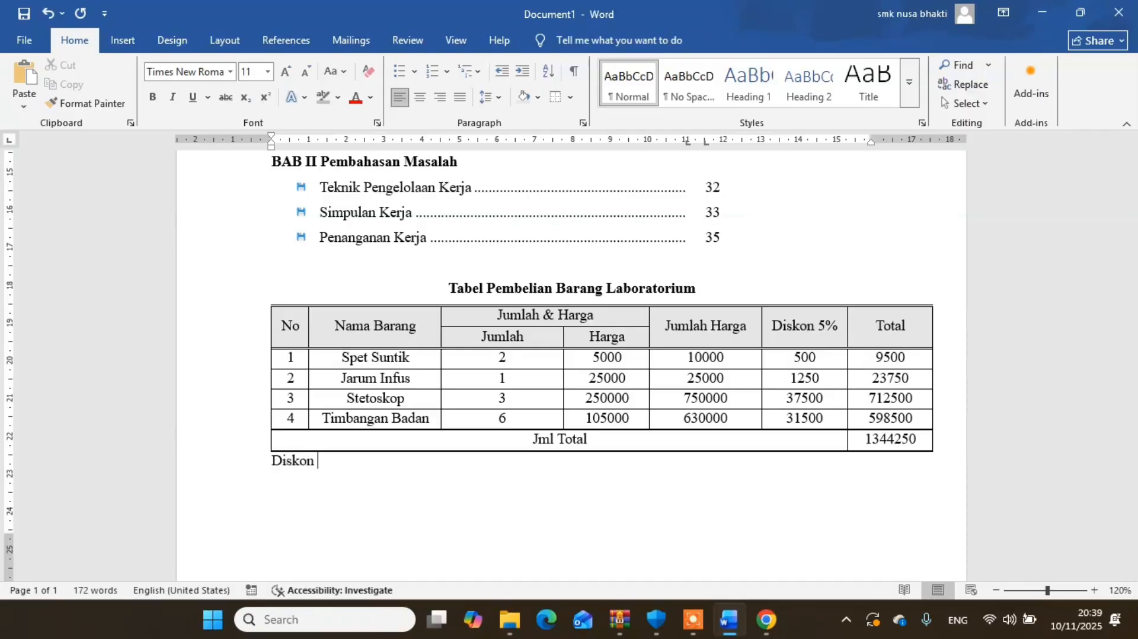
text( 5% dari Jumlah Harga)
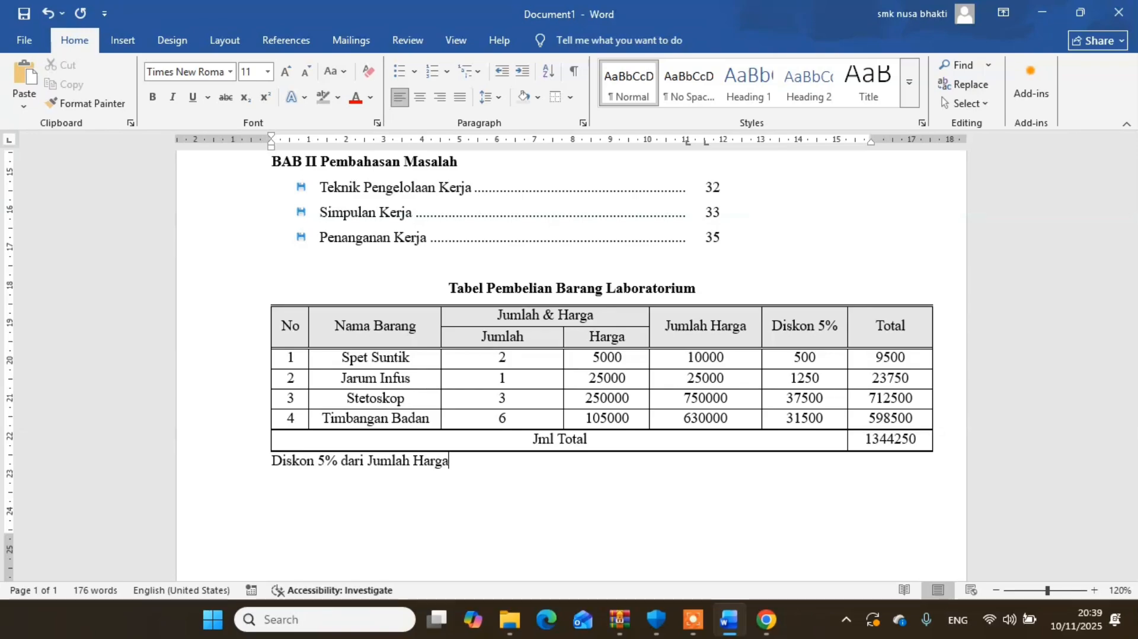
- Italicize the whole note "Diskon 5% dari Jumlah Harga" below the table
double_click(437, 461)
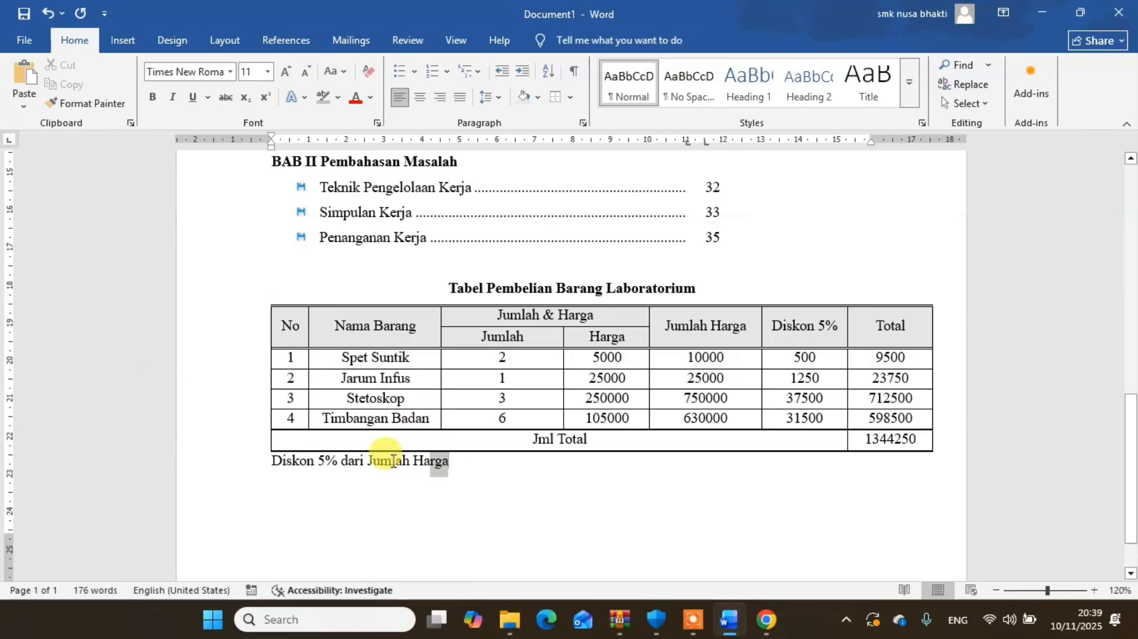
click(255, 461)
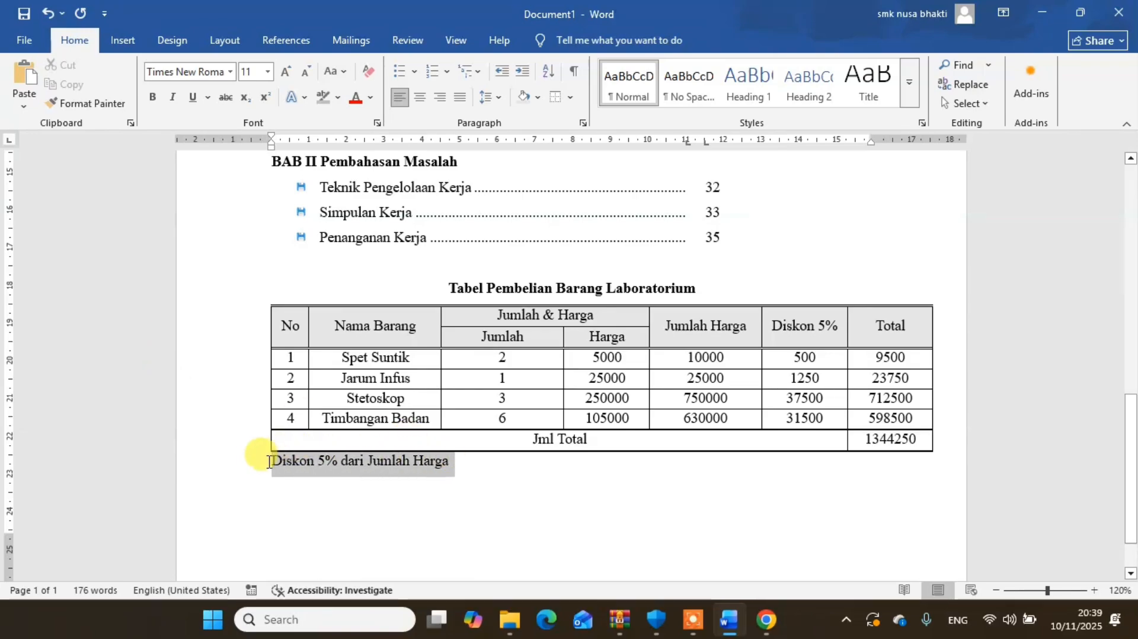
click(173, 101)
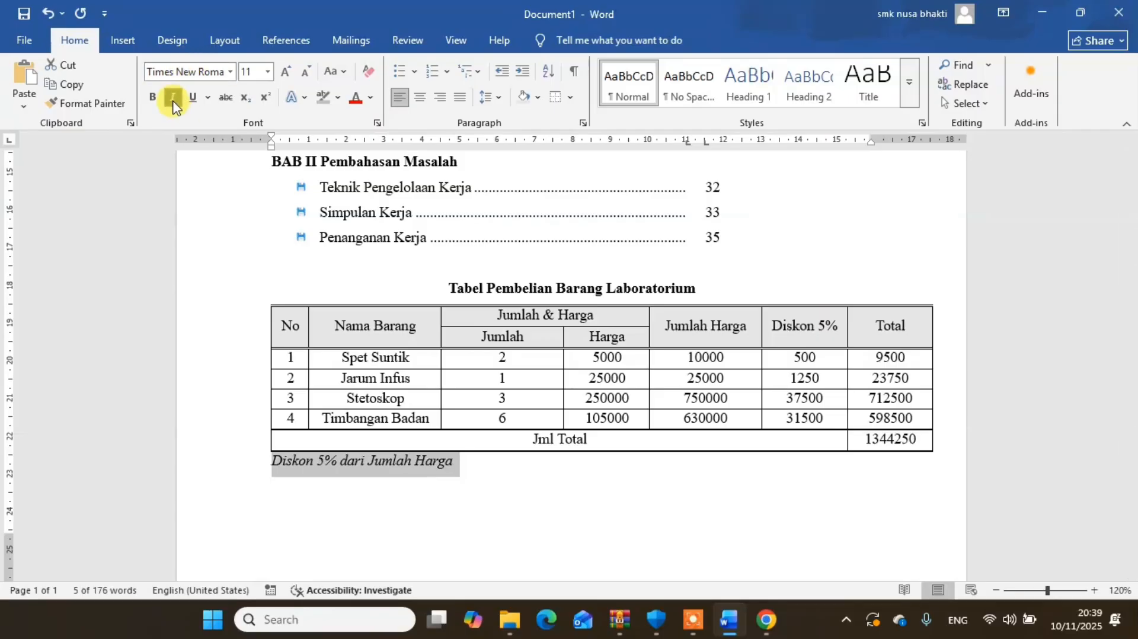
click(501, 474)
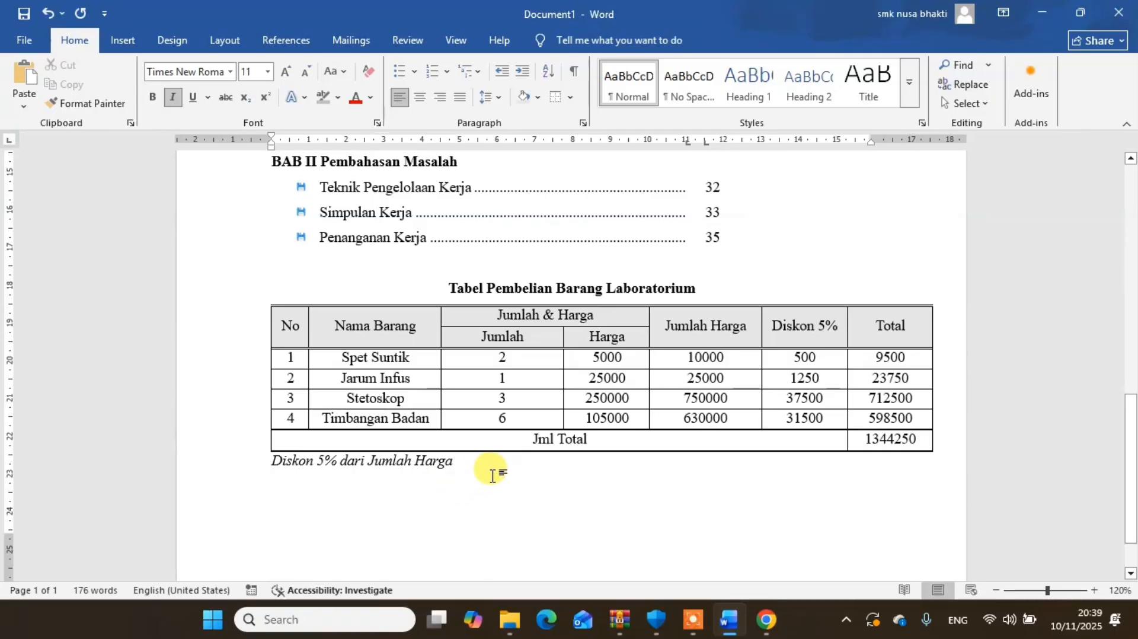
- Start a new line below the discount note with italics turned off, removing any test characters from it
key(Return)
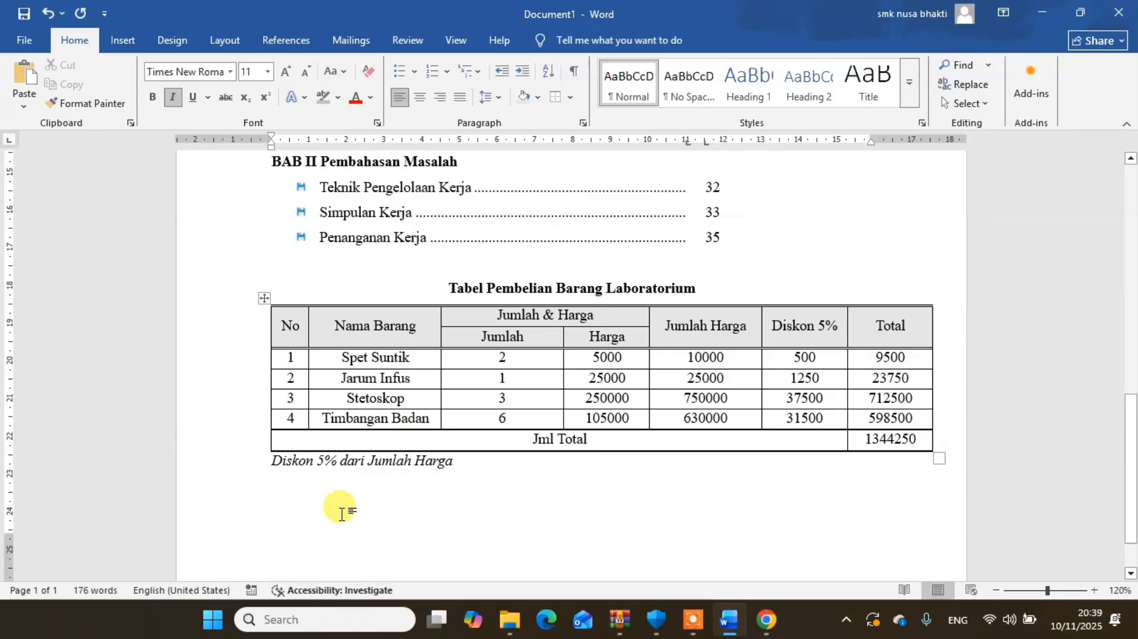
text(Hl,hjhlk)
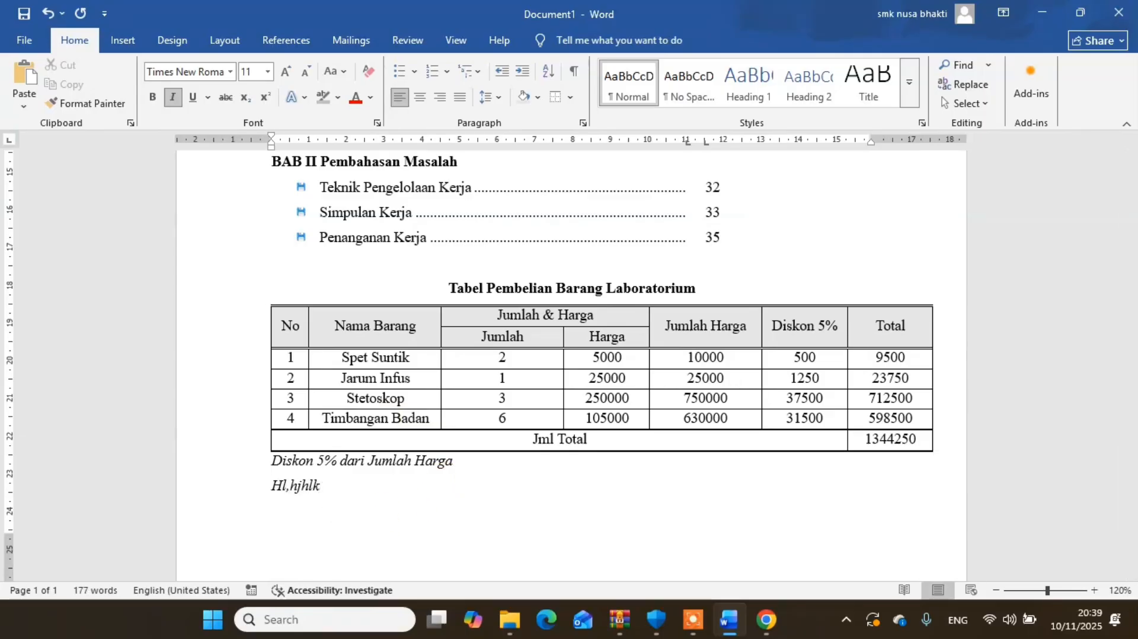
click(173, 98)
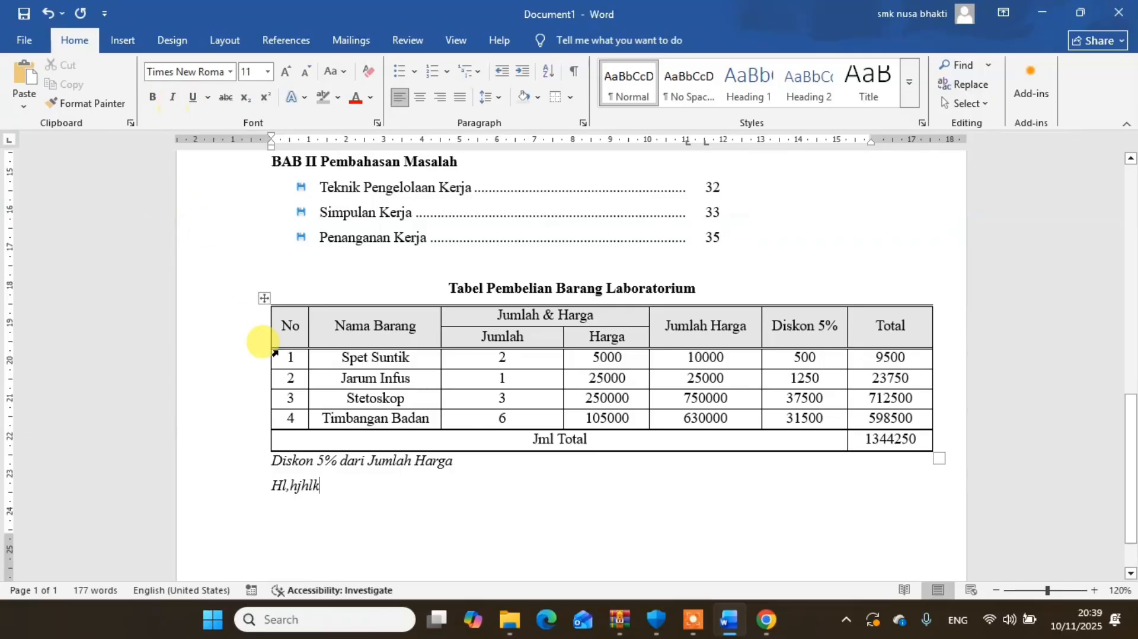
key(BackSpace)
key(BackSpace)
key(BackSpace)
key(BackSpace)
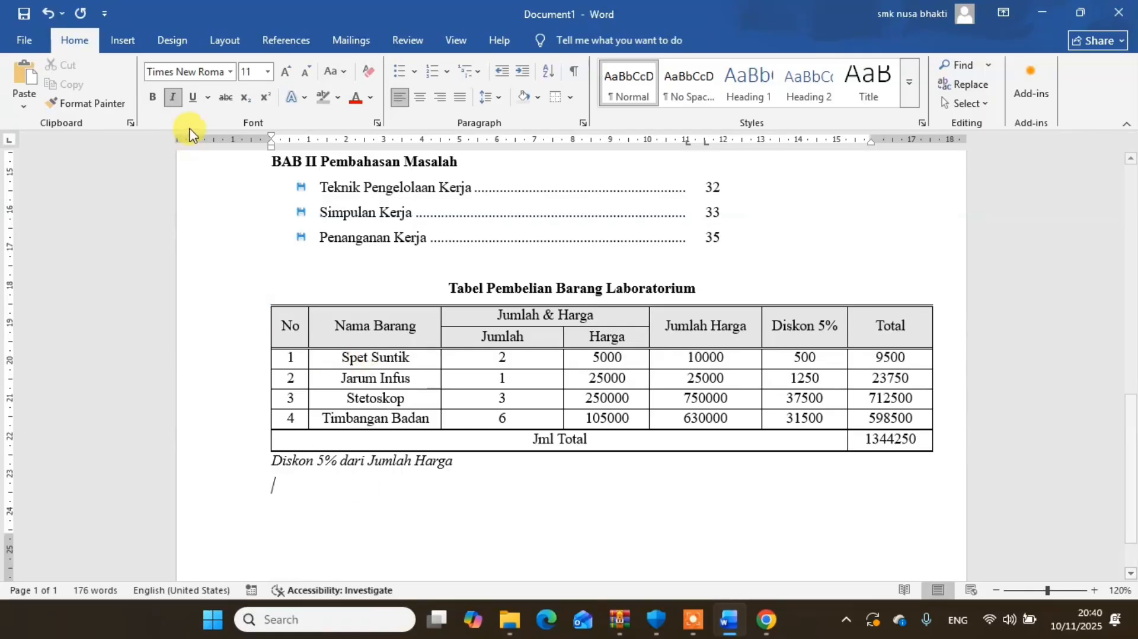
click(173, 102)
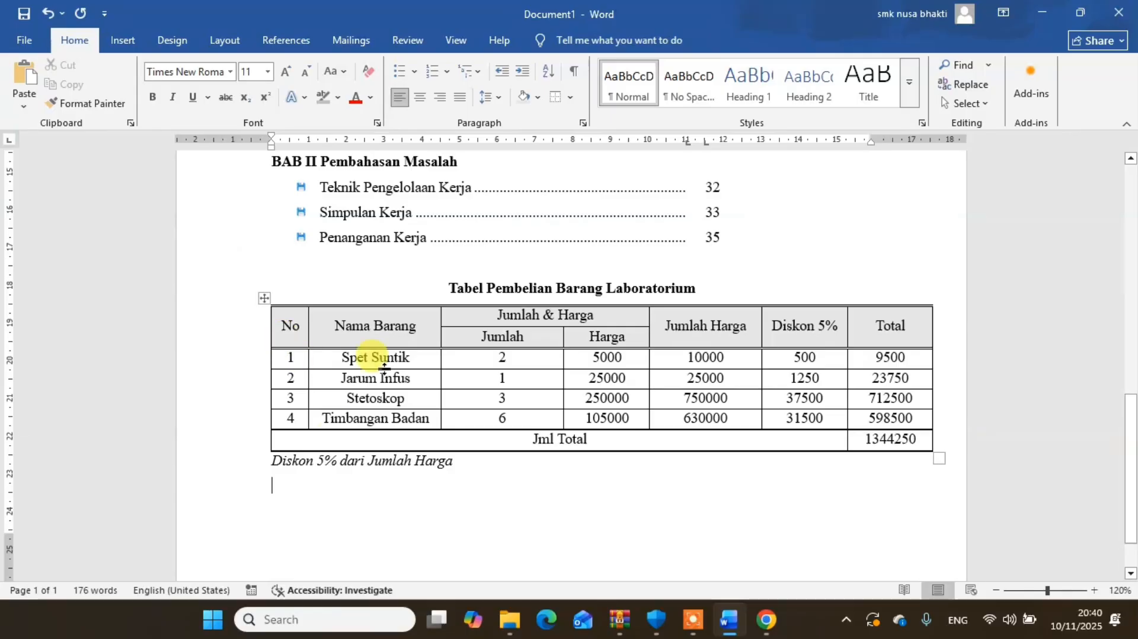
text(,hhhj)
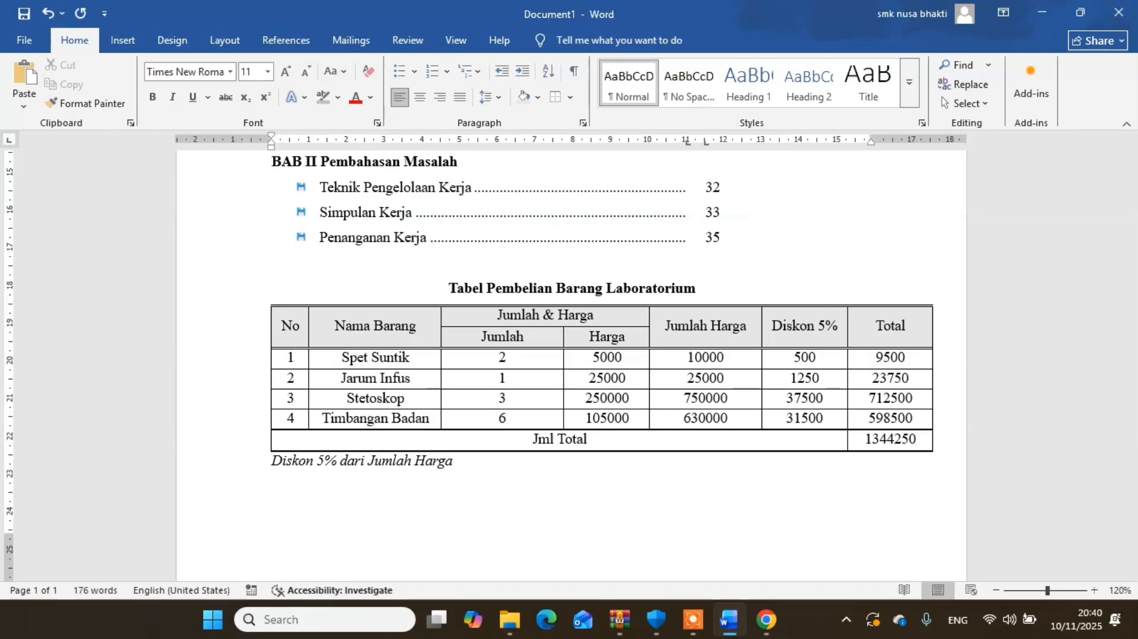
- Insert an Organization Chart SmartArt graphic from the Hierarchy category below the discount note
click(124, 40)
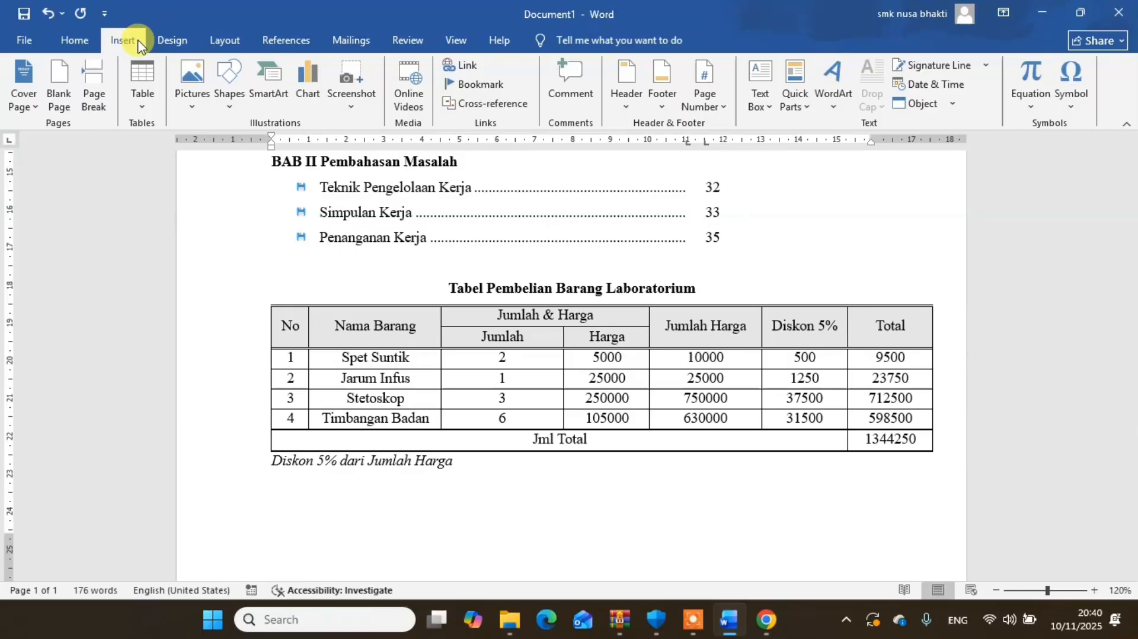
click(272, 91)
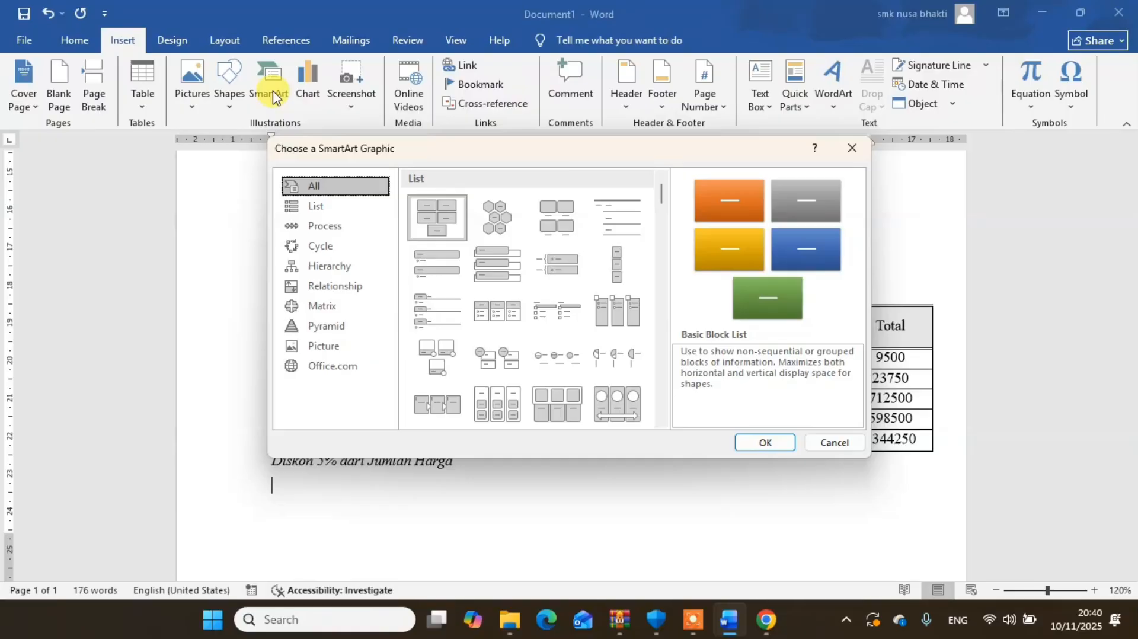
click(328, 268)
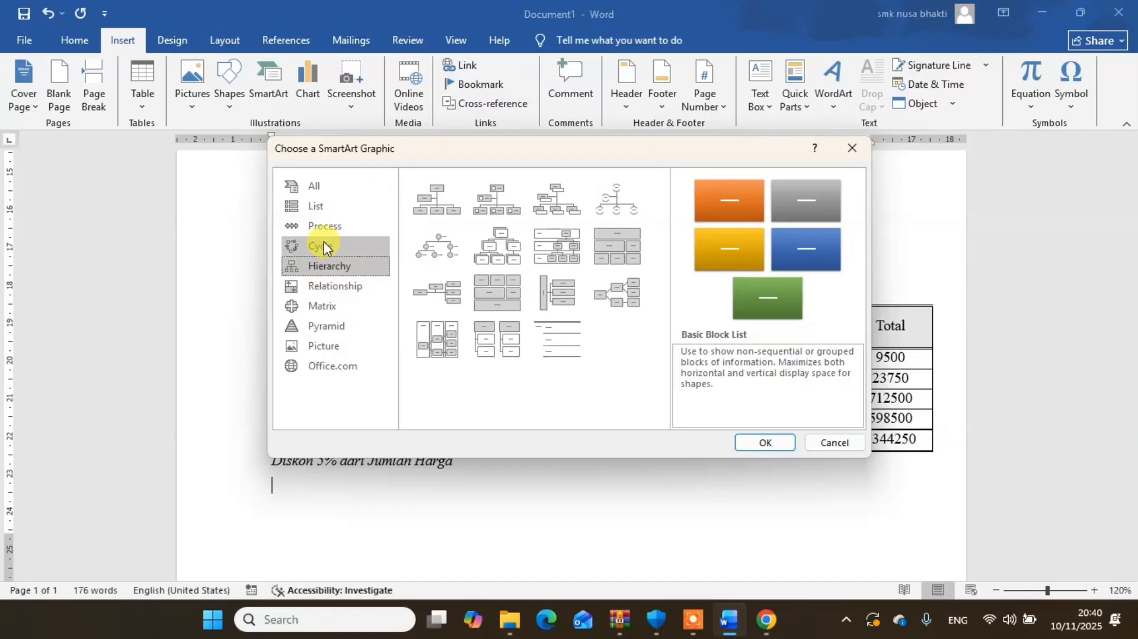
click(428, 200)
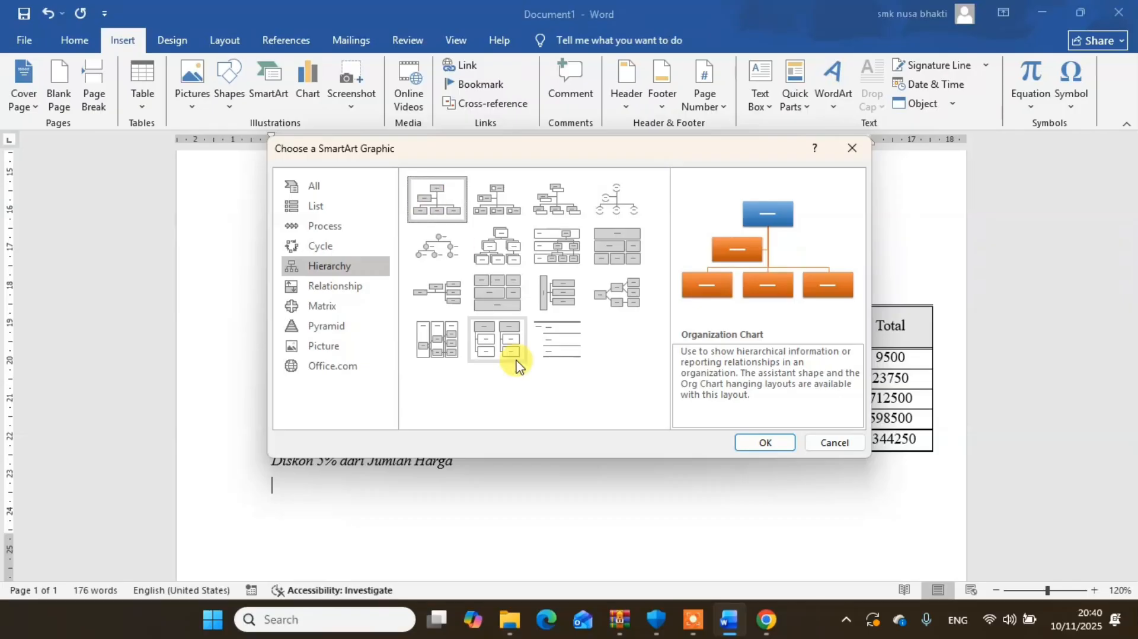
click(767, 443)
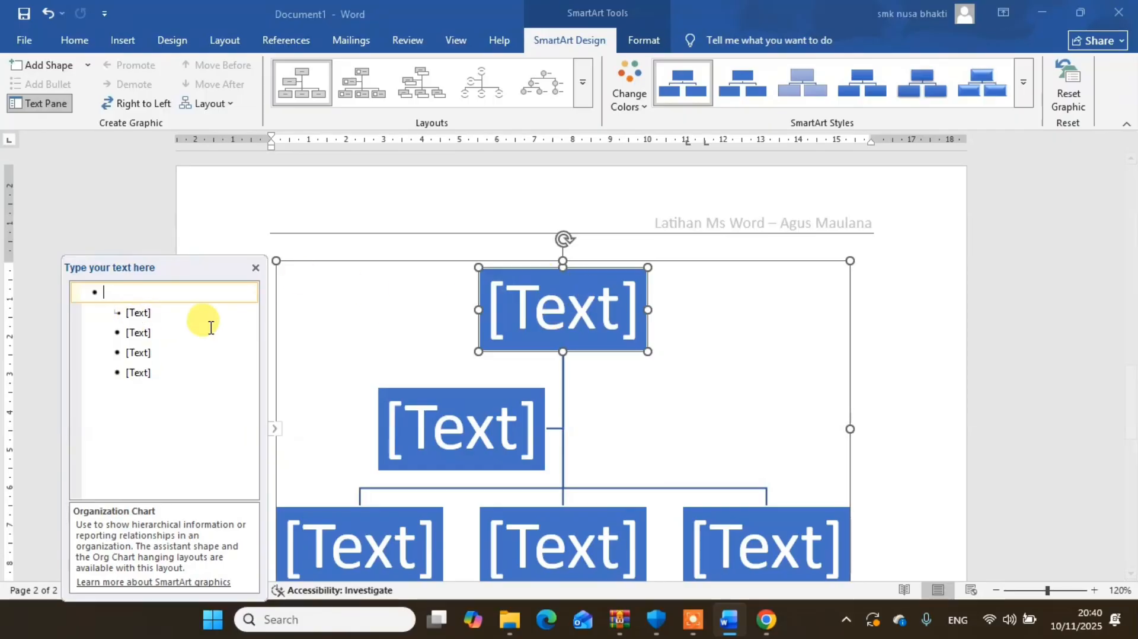
- Label the top box of the organization chart "Pimpinan"
click(582, 312)
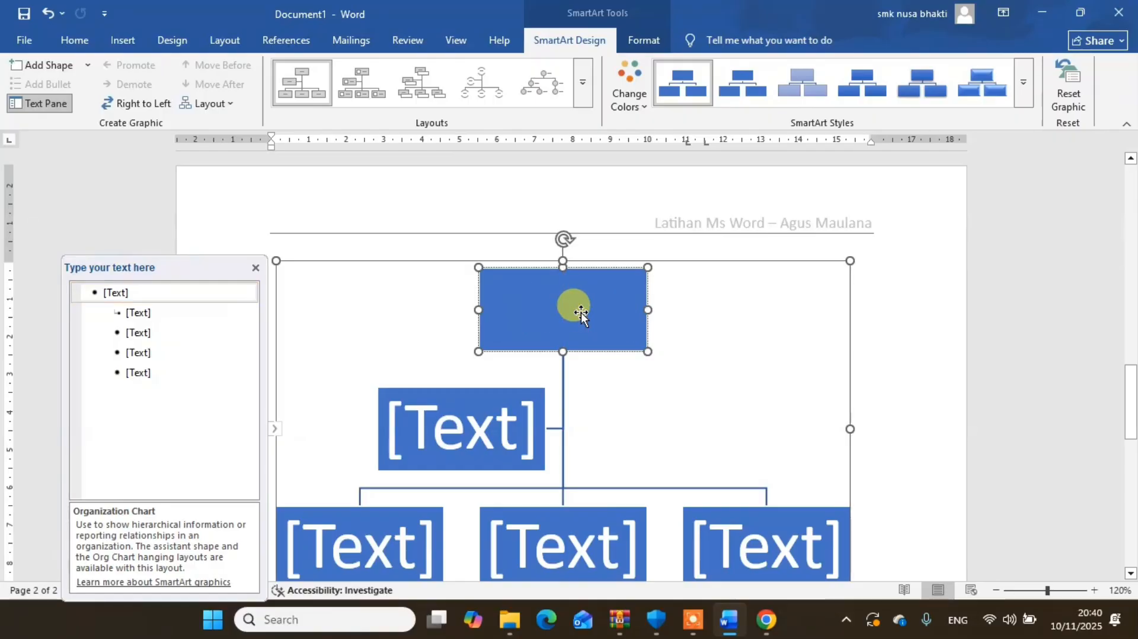
text(Pimp)
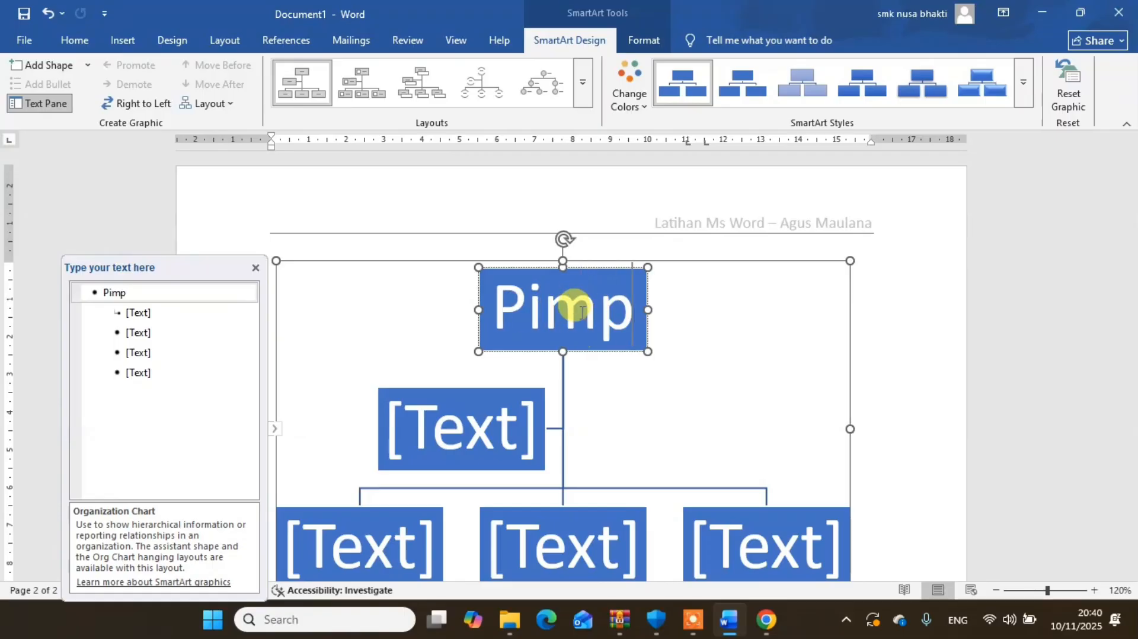
text(inan)
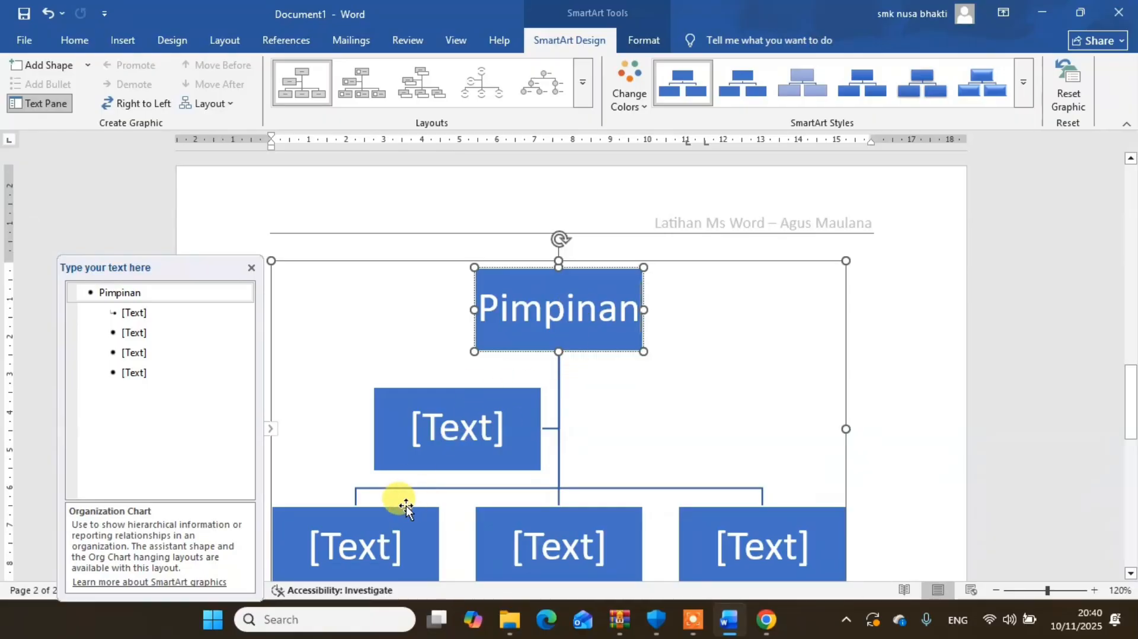
- Label the first and second boxes of the chart's lowest row "Kabag Personalia" and "Kabag Humas"
click(377, 551)
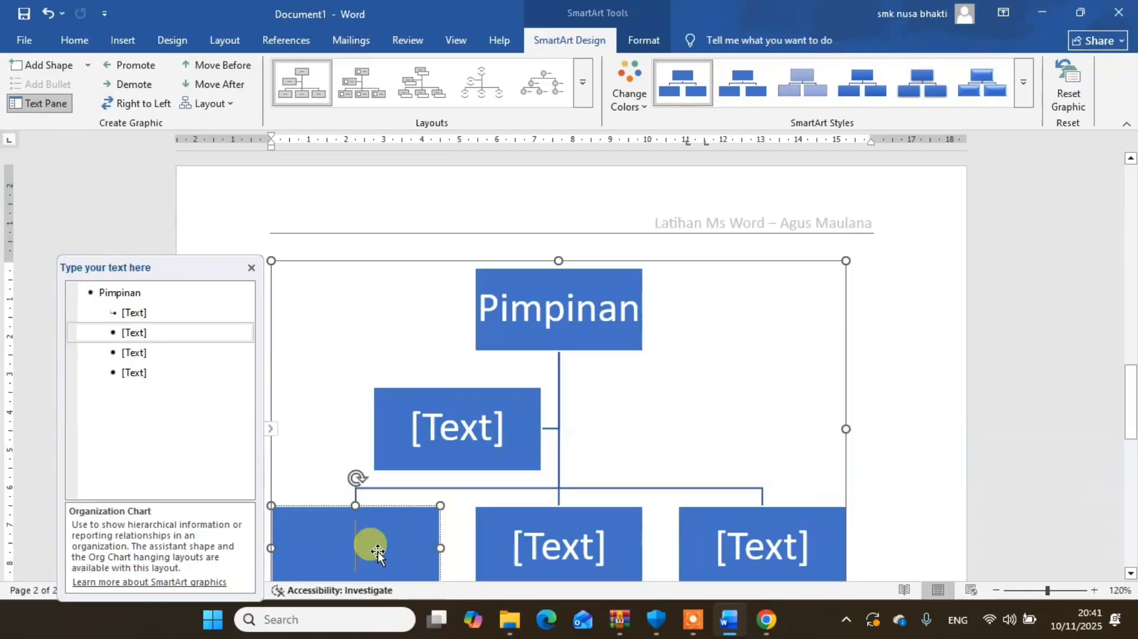
text(Kabag)
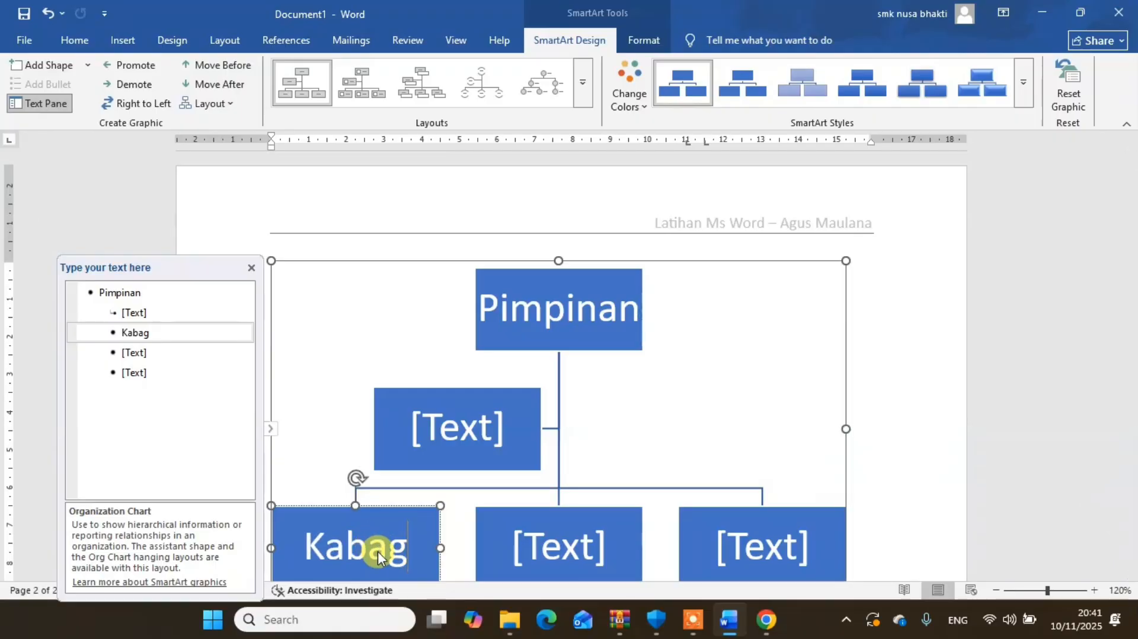
text( Personalia)
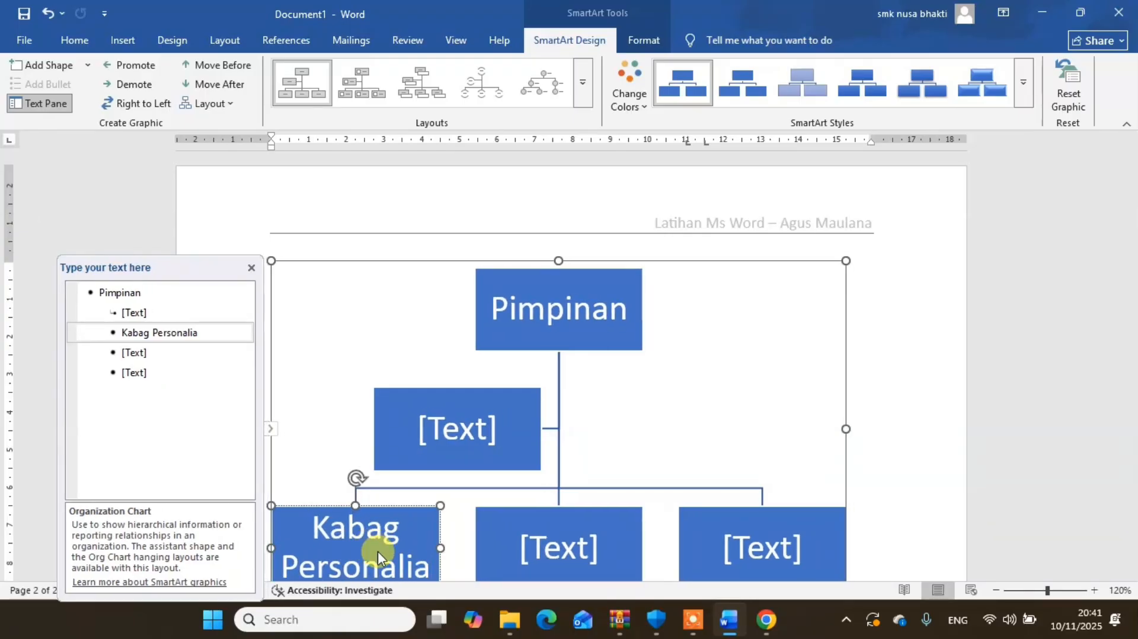
click(559, 543)
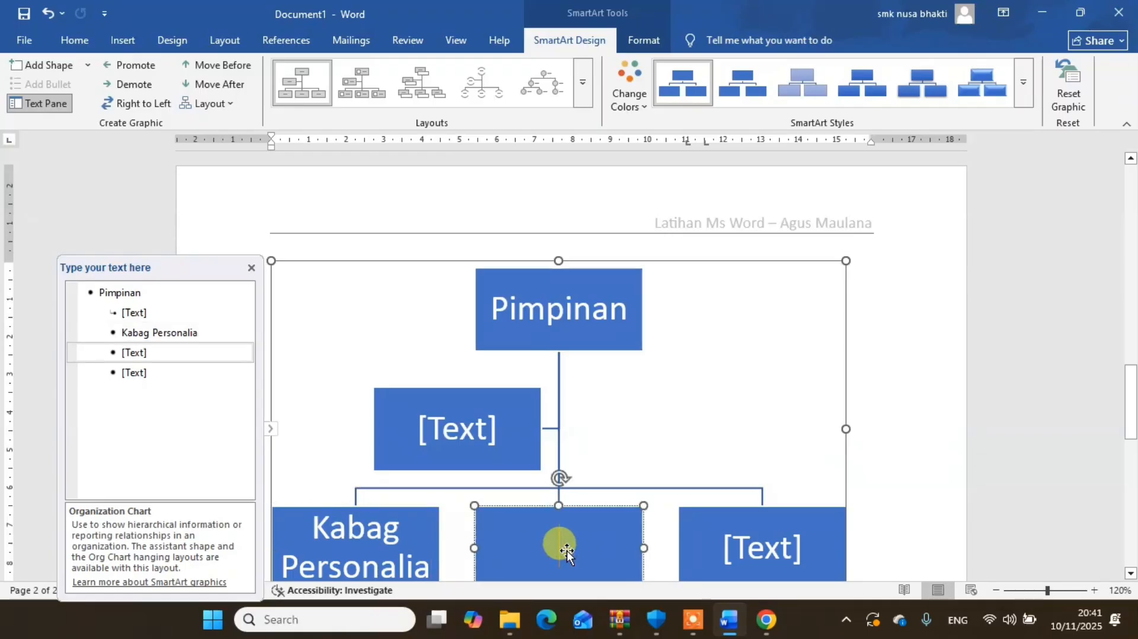
text(Kabag Humas)
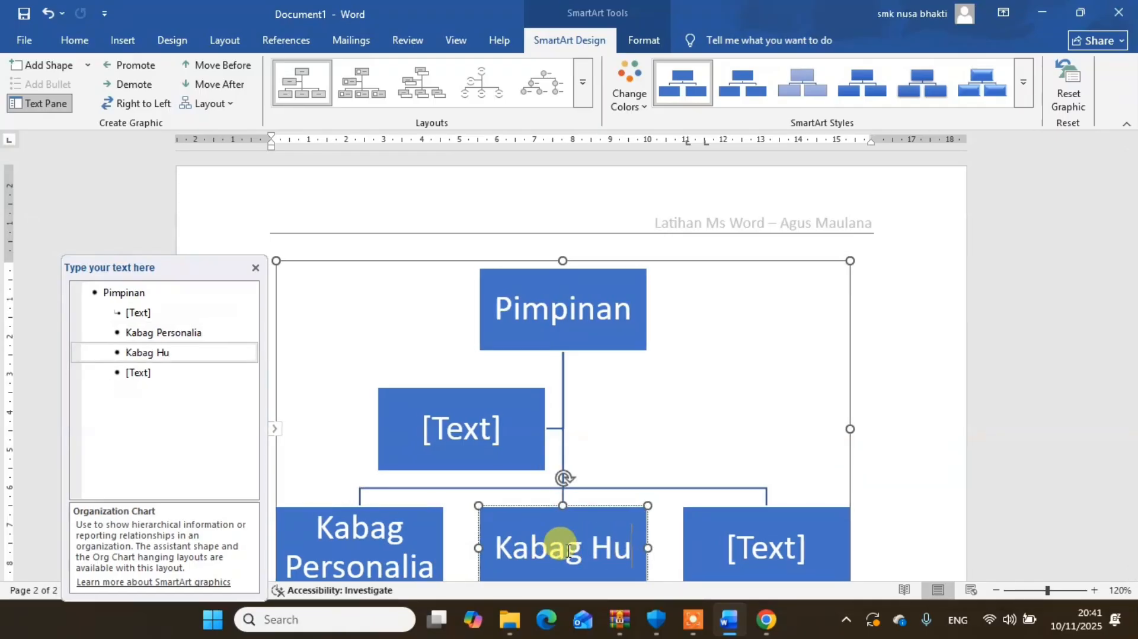
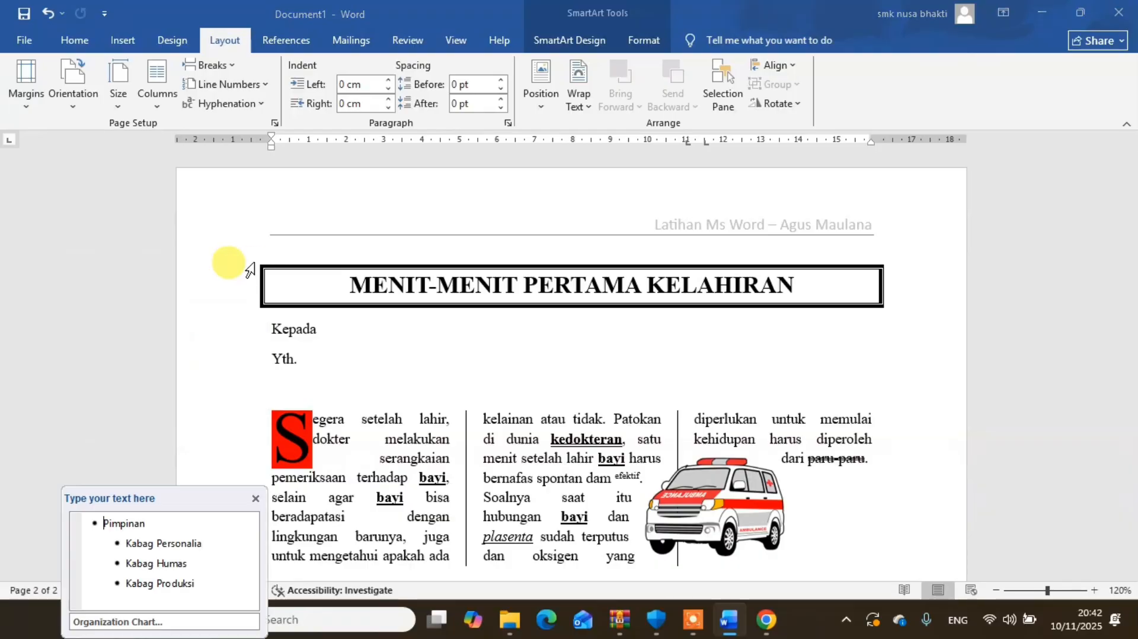
- Set a custom paper height of 33 cm with a 21 cm width for the selected sections
click(287, 499)
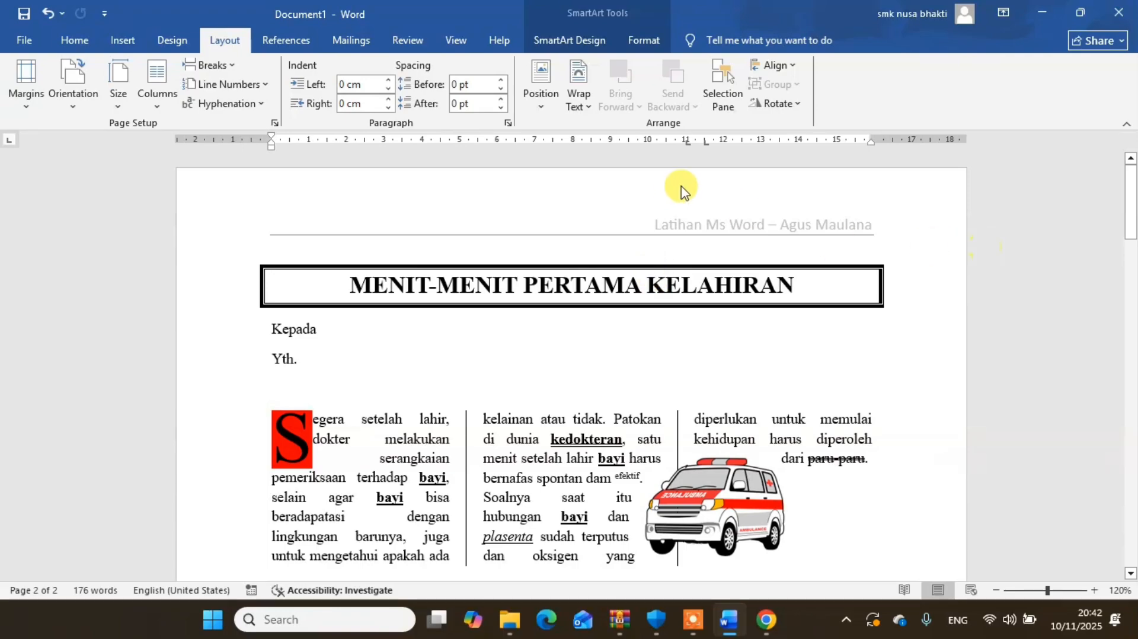
click(118, 110)
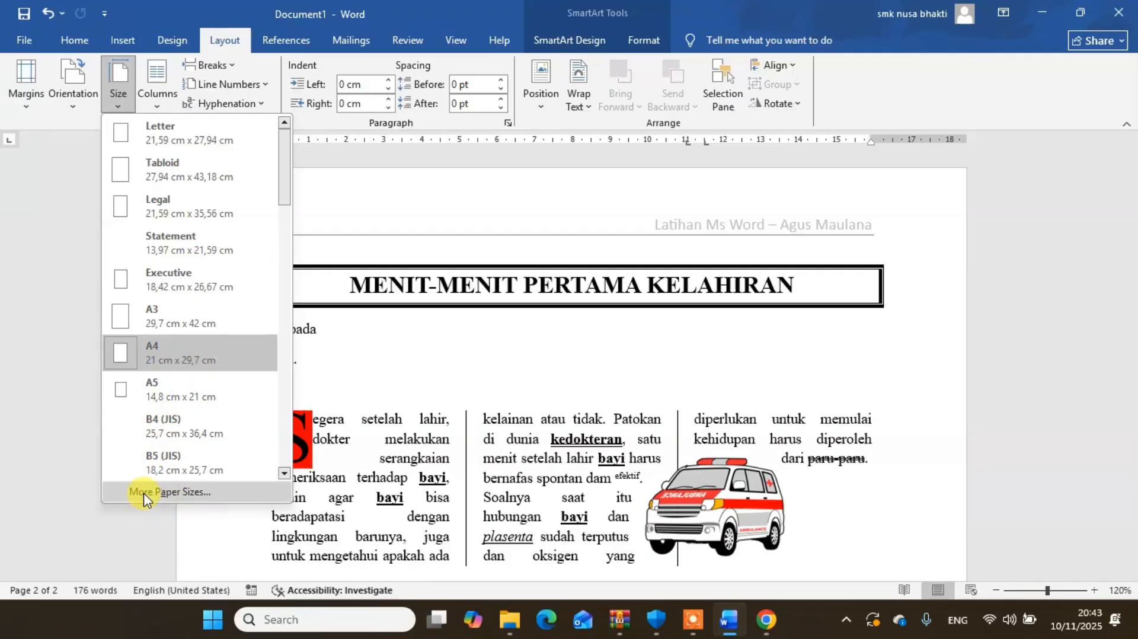
click(171, 494)
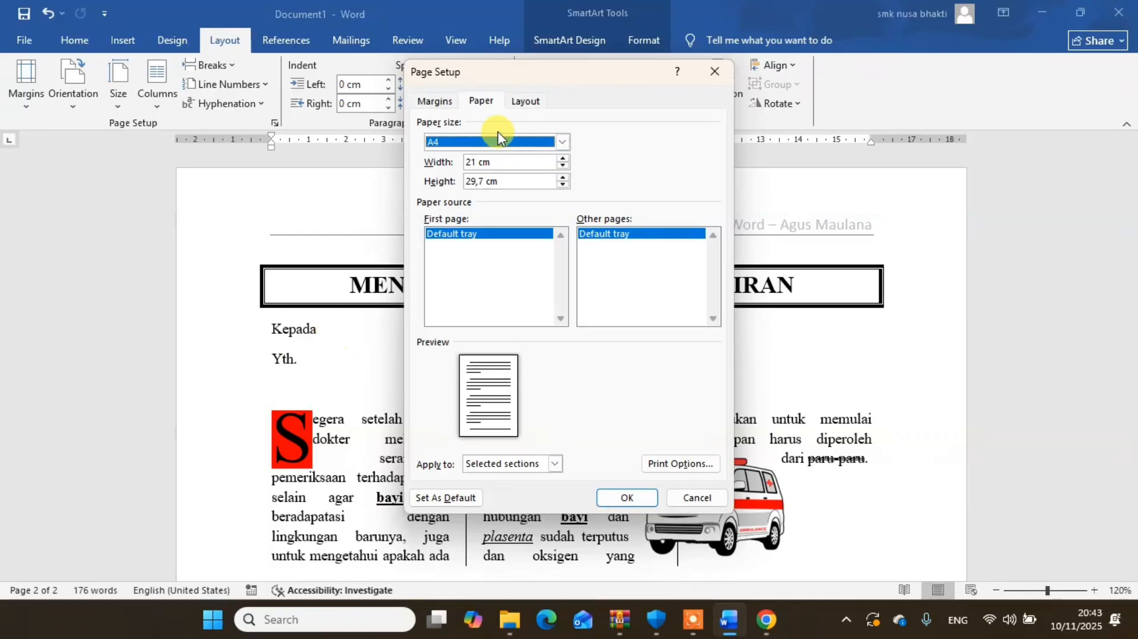
click(554, 140)
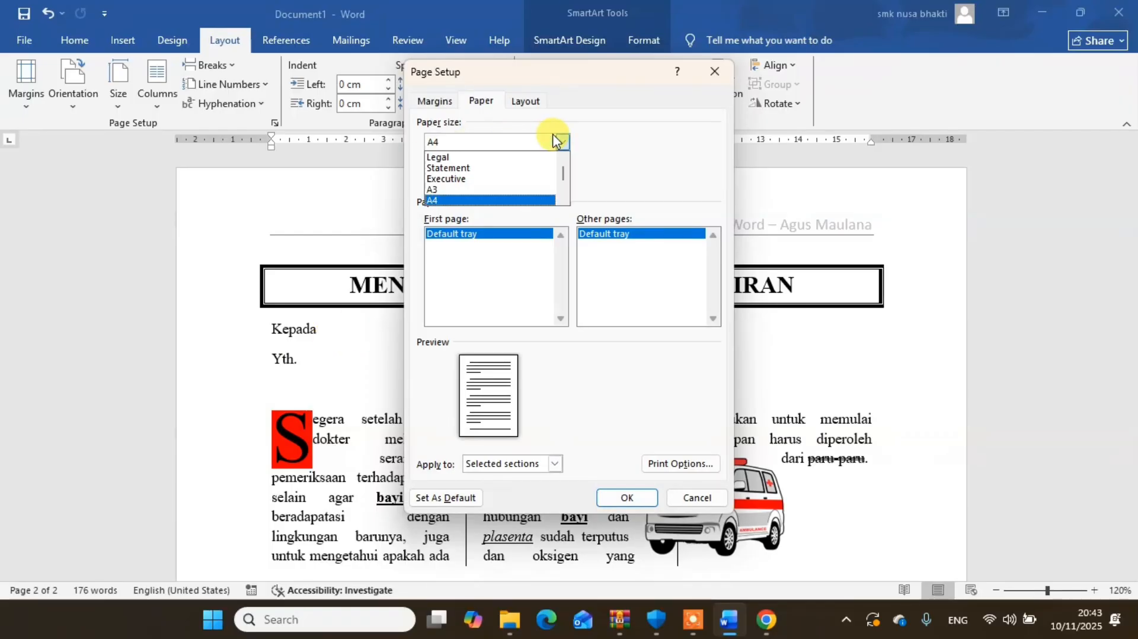
click(554, 141)
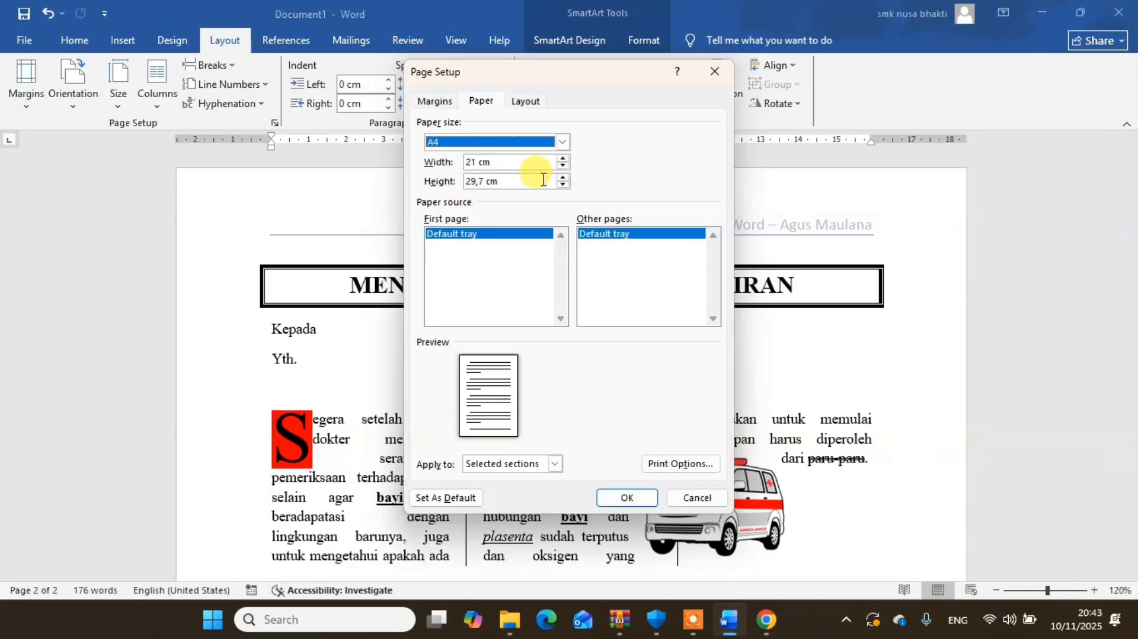
click(476, 181)
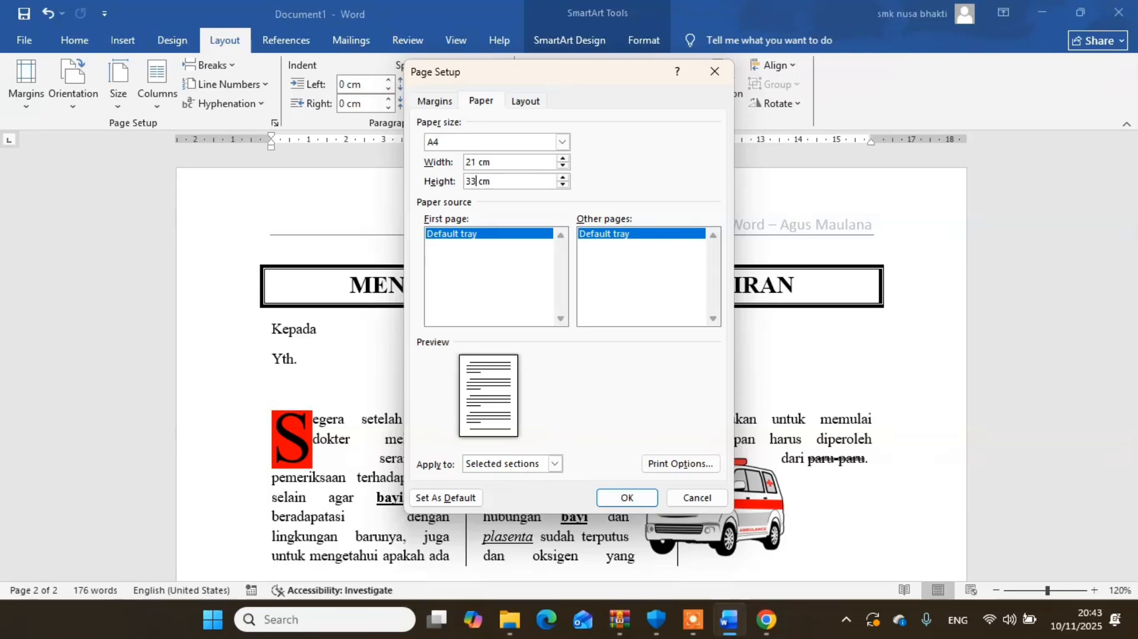
click(627, 497)
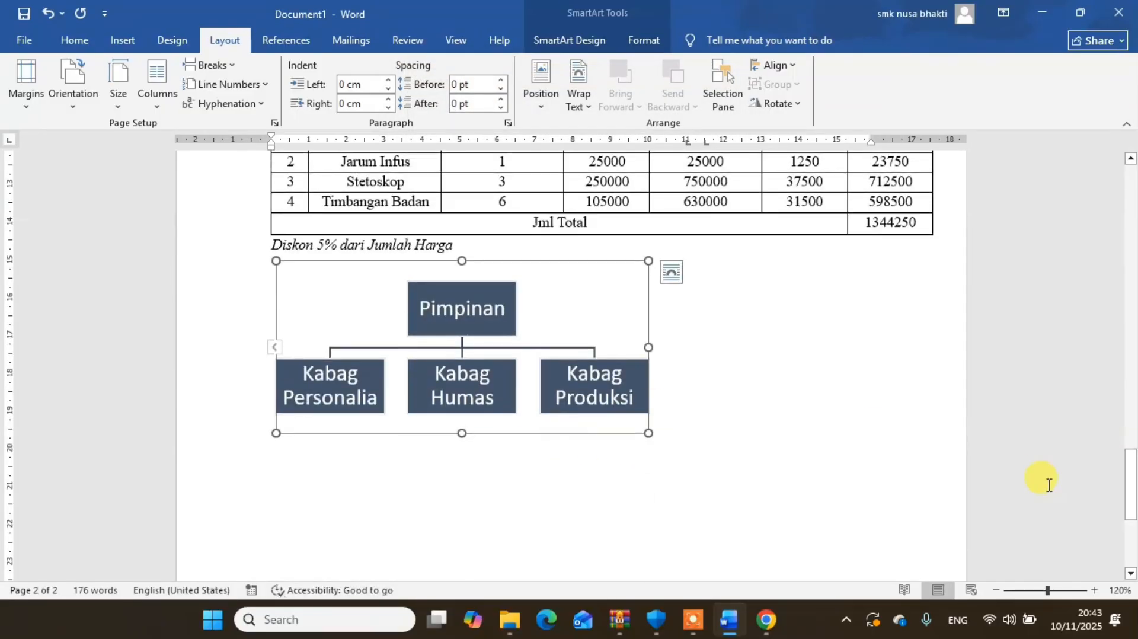
- Enlarge the organization chart to nearly the purchase table's width and insert a blank line between it and the discount note
drag(1133, 502, 1128, 477)
drag(649, 443, 754, 523)
click(481, 257)
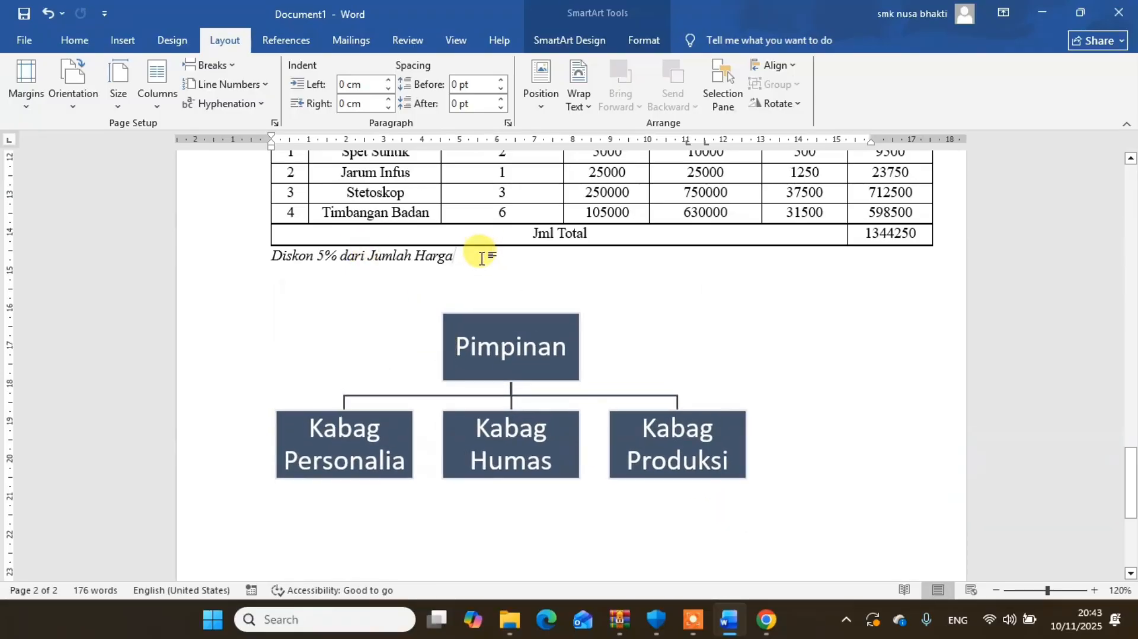
key(Return)
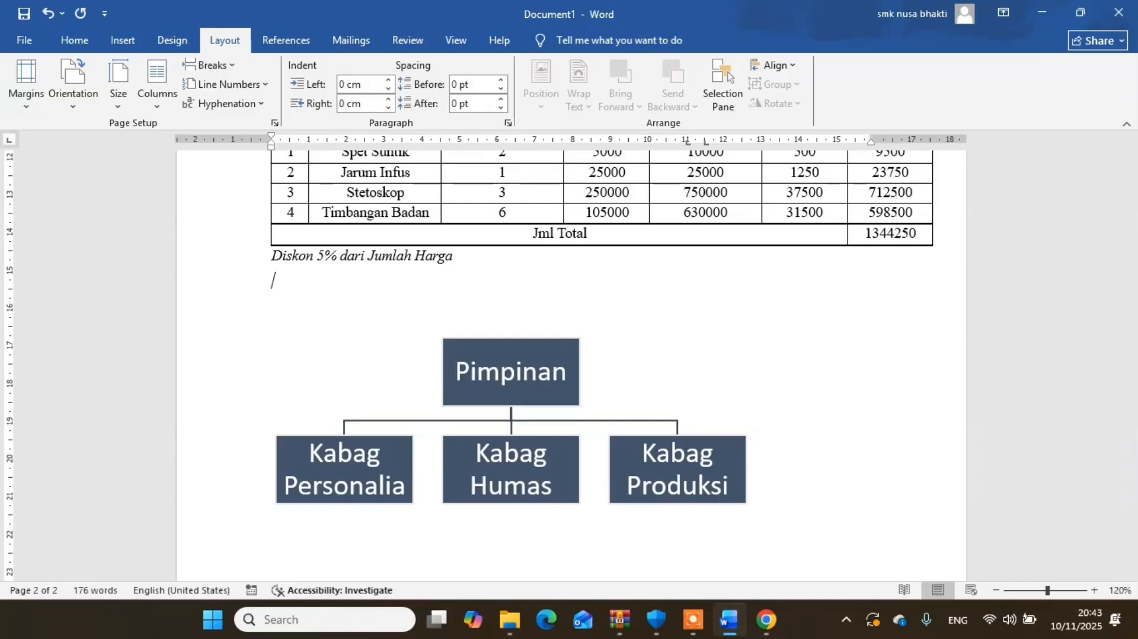
click(656, 451)
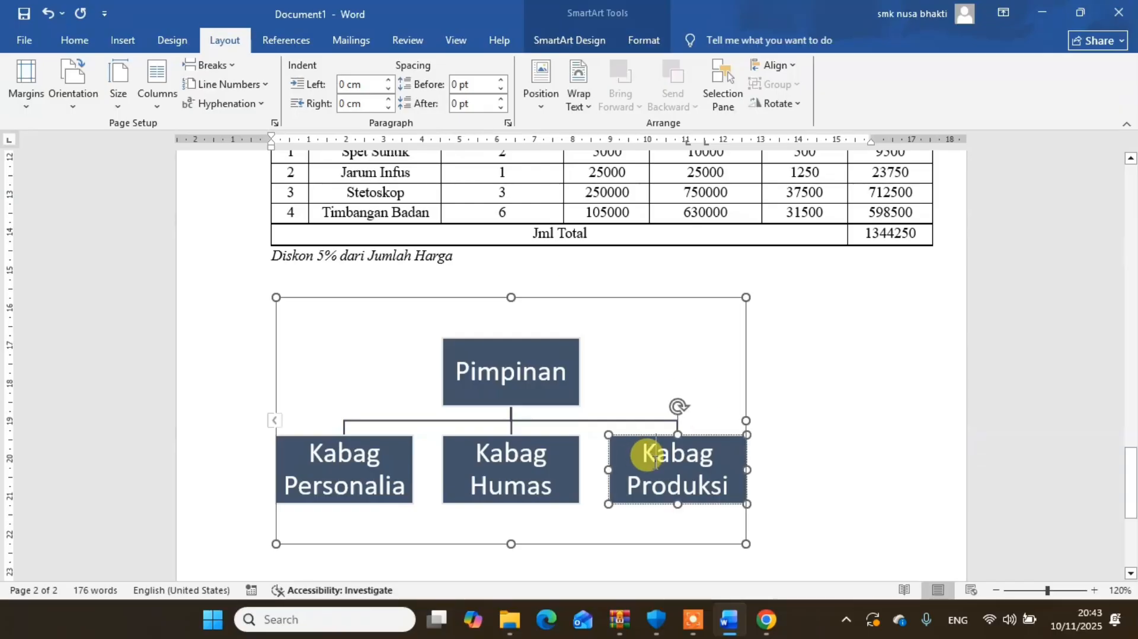
click(75, 39)
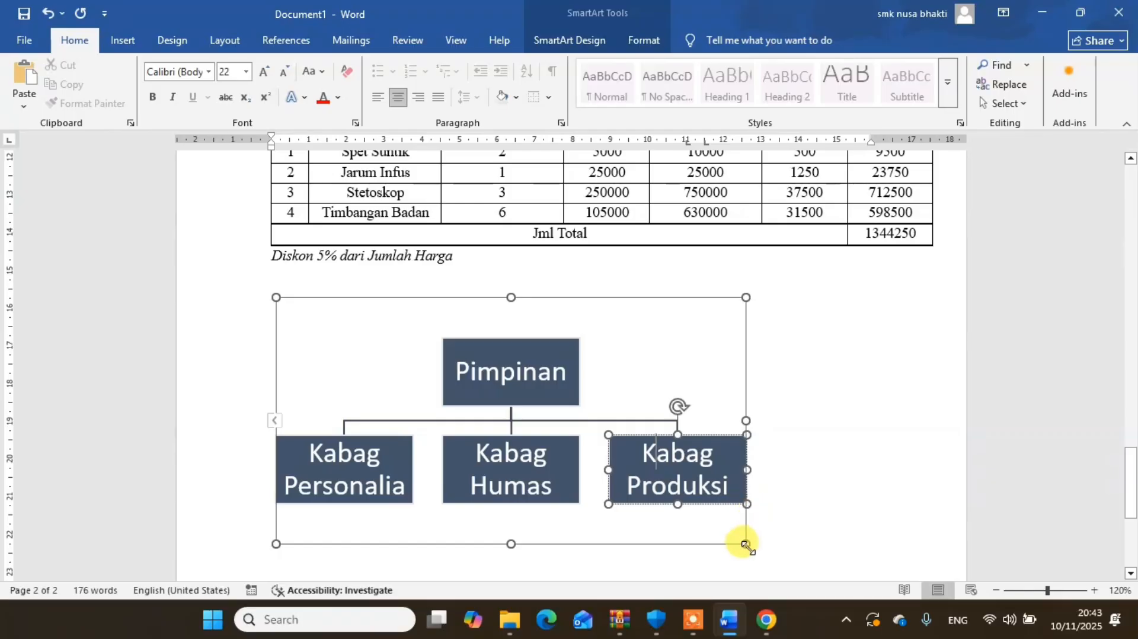
drag(751, 551, 892, 585)
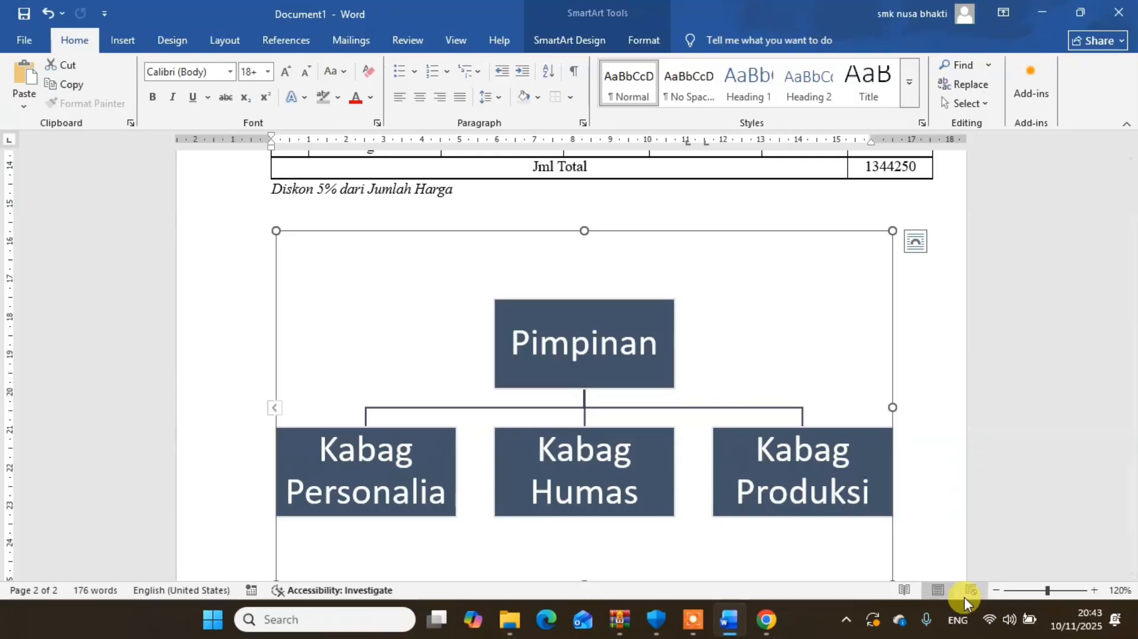
- Examine both pages side by side, checking the article column, table of contents, purchase table and chart layout
click(995, 590)
click(995, 591)
click(995, 591)
click(995, 590)
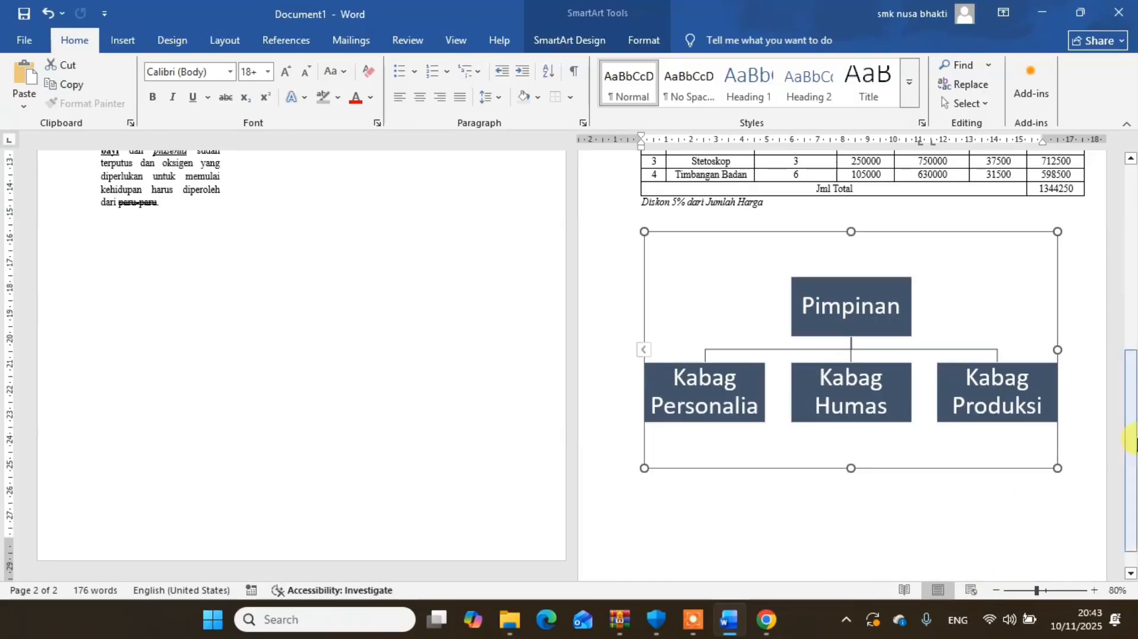
drag(1132, 427, 1132, 282)
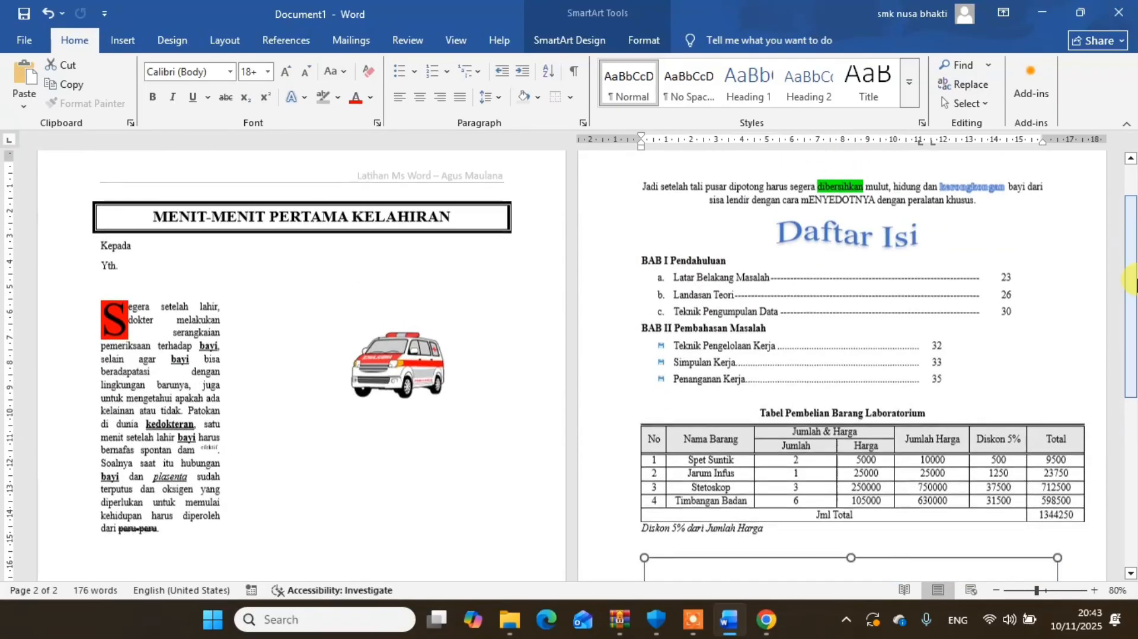
click(210, 347)
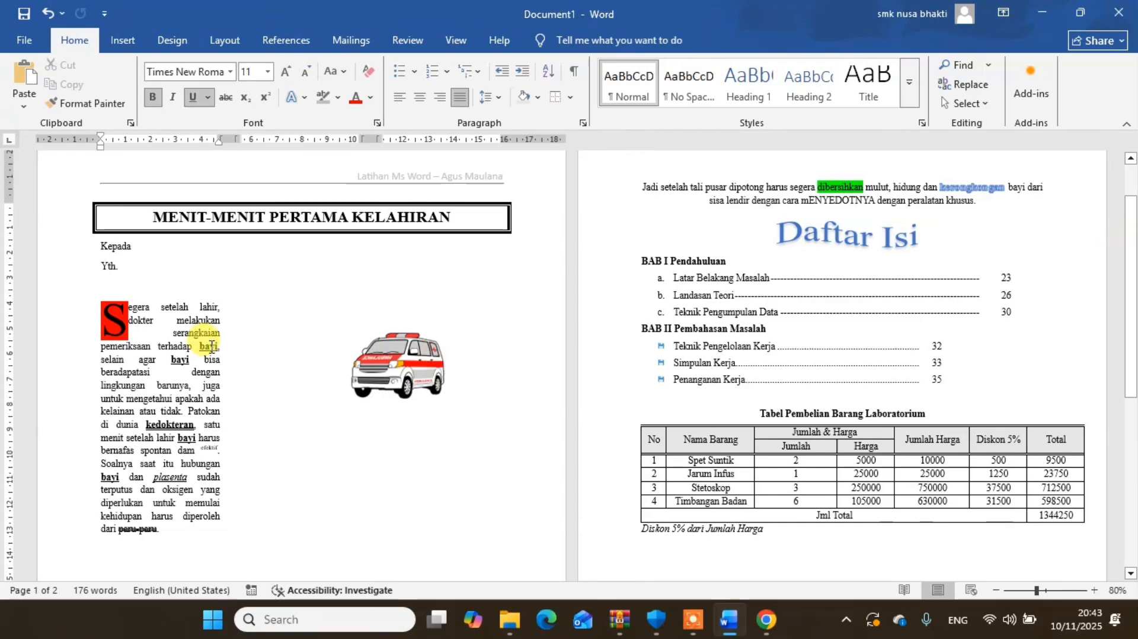
click(765, 200)
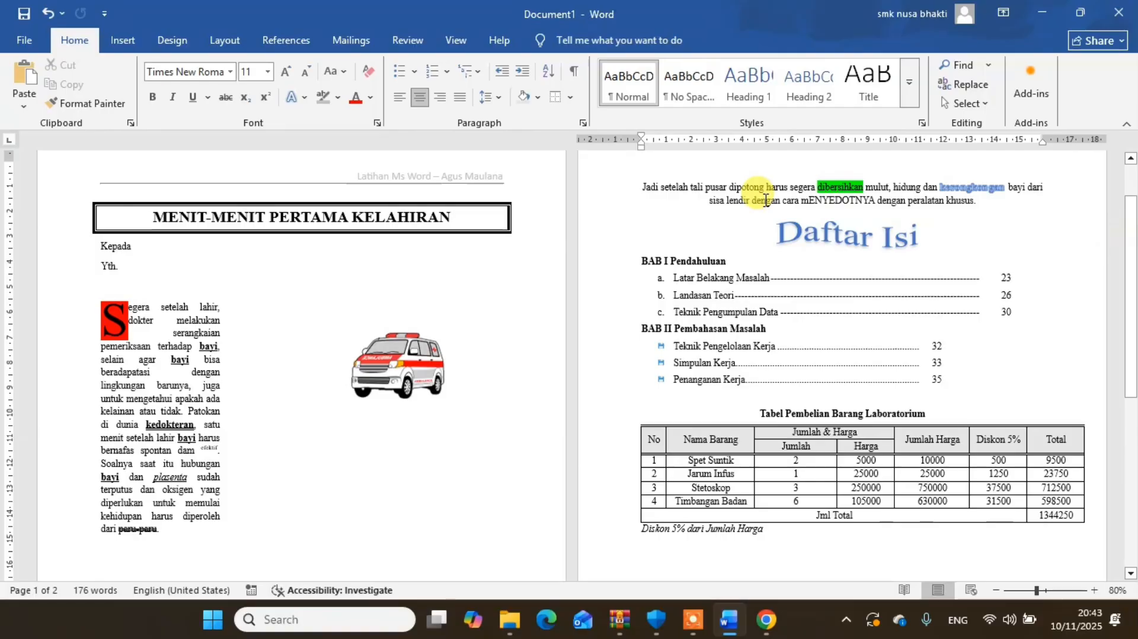
click(219, 377)
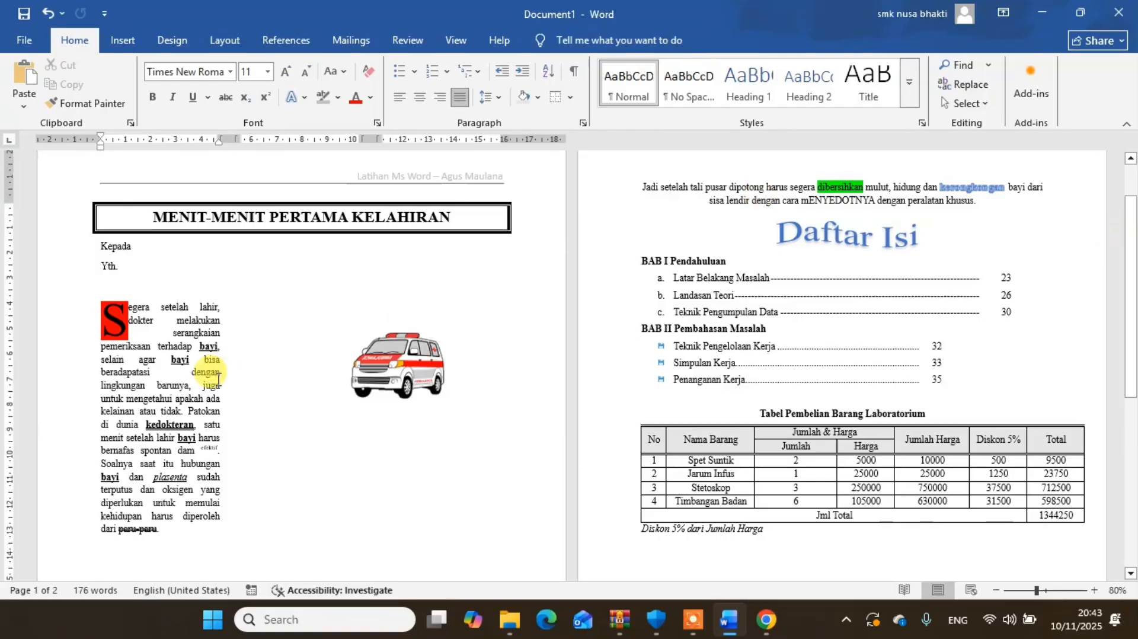
mouse_move(1129, 343)
mouse_down()
mouse_move(1132, 453)
mouse_move(1132, 337)
mouse_up()
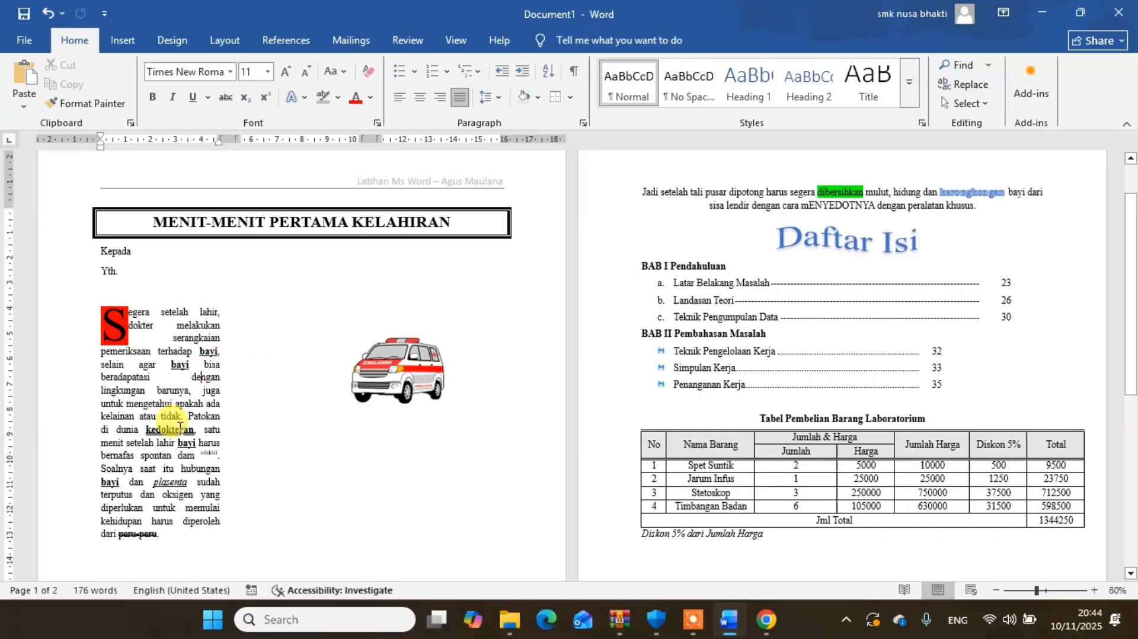
click(179, 428)
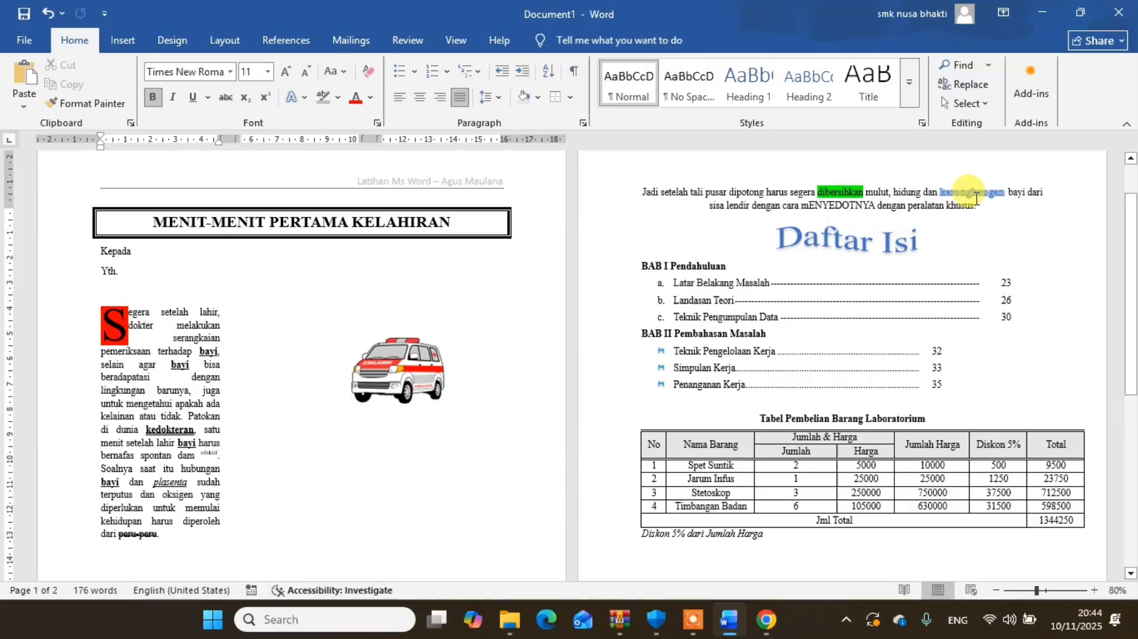
- Delete the blank line above the paragraph beginning "Jadi setelah tali pusar"
click(642, 194)
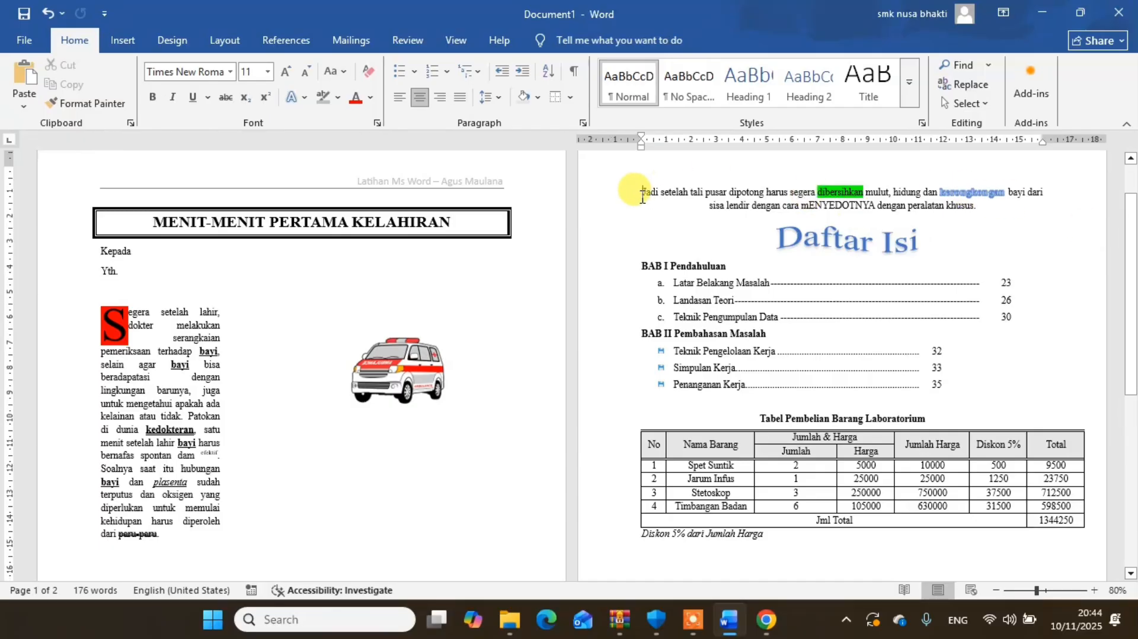
key(ctrl+z)
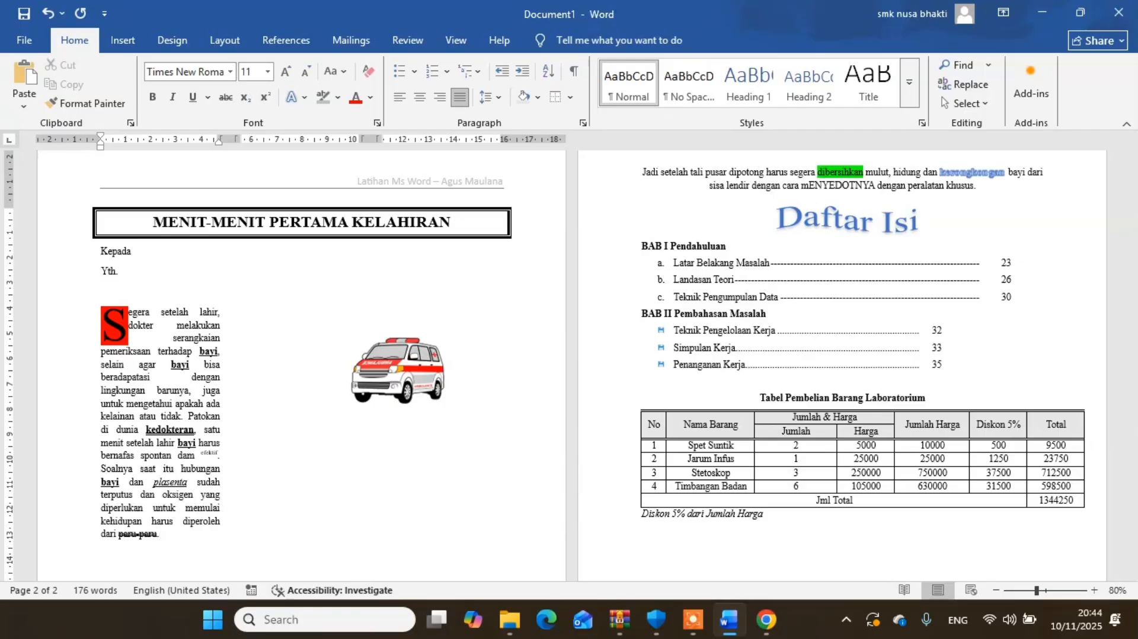
click(642, 197)
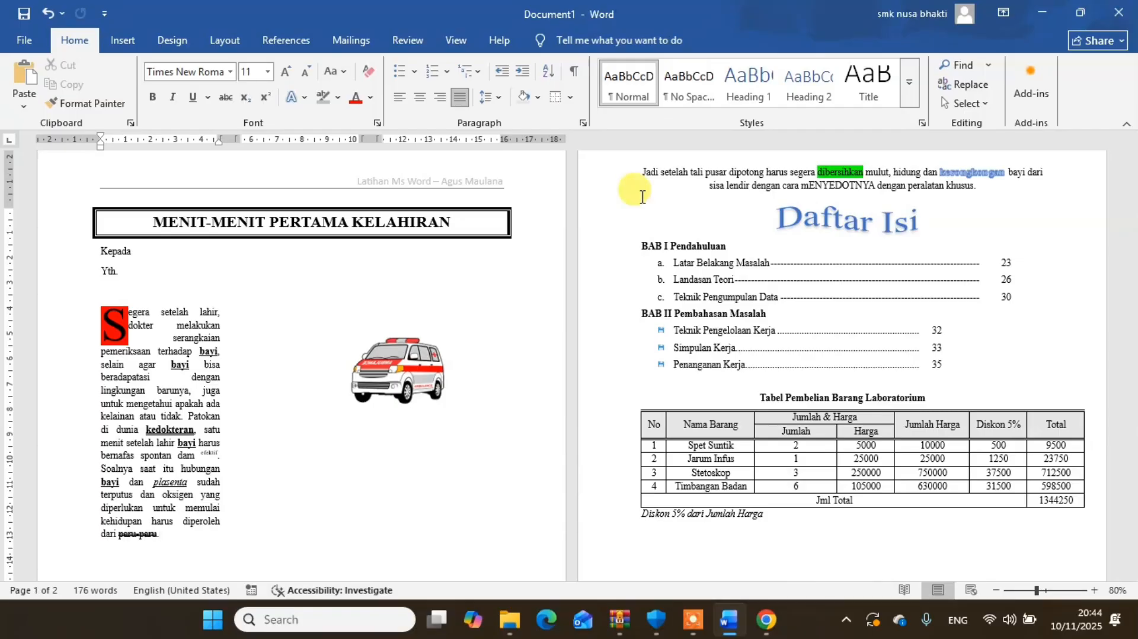
click(742, 174)
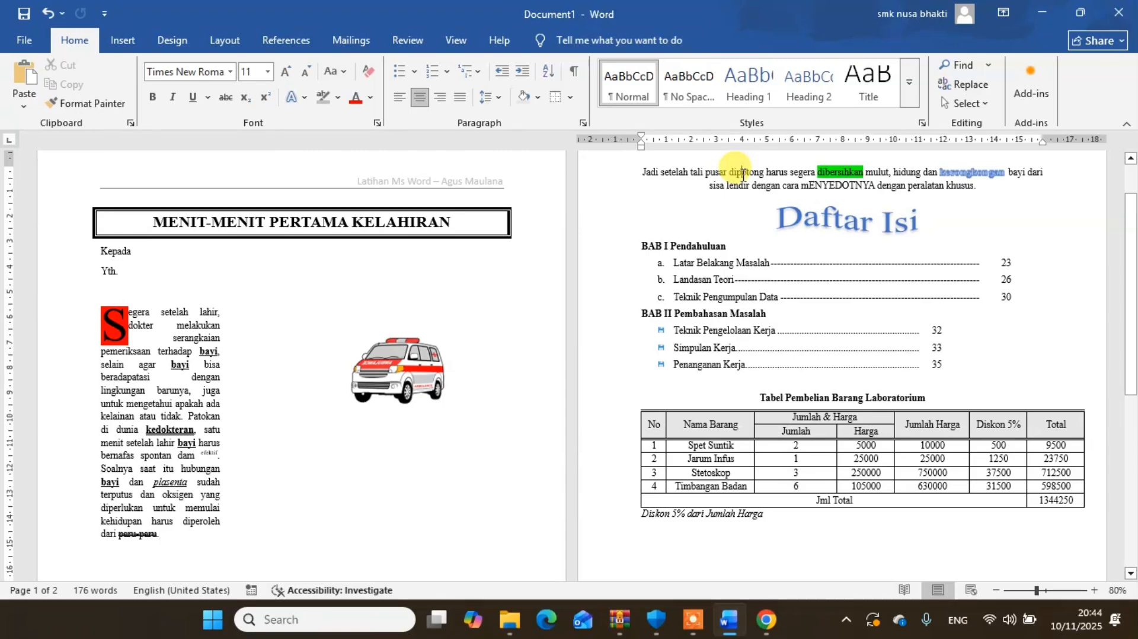
- Remove the section break after "paru-paru." at the end of the article's column text
drag(1131, 334, 1126, 459)
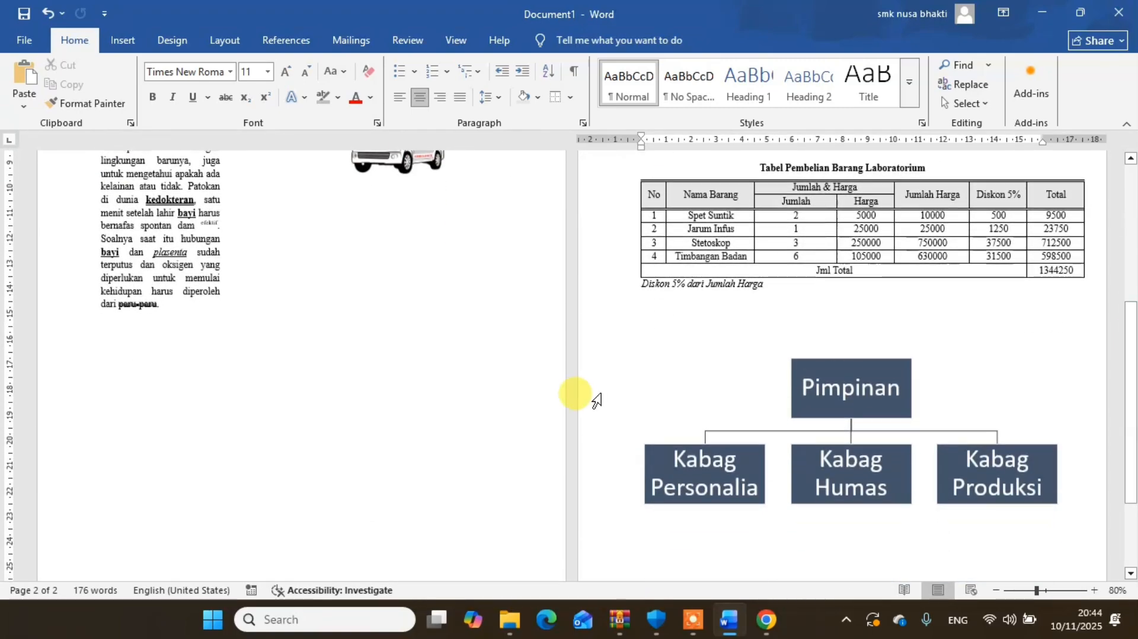
click(199, 319)
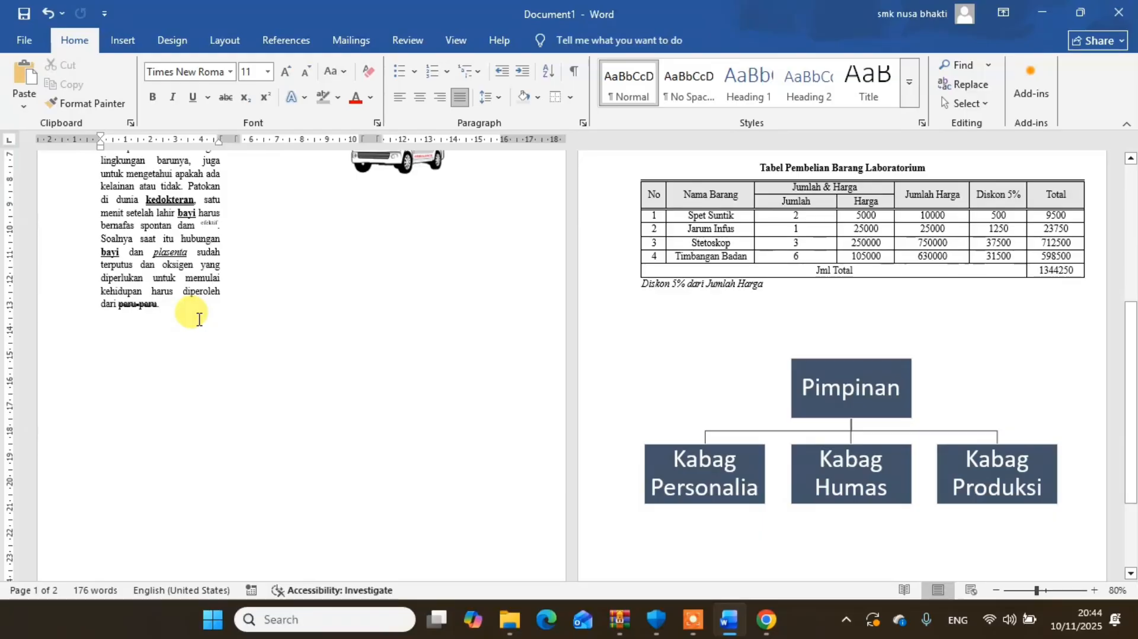
key(ctrl+z)
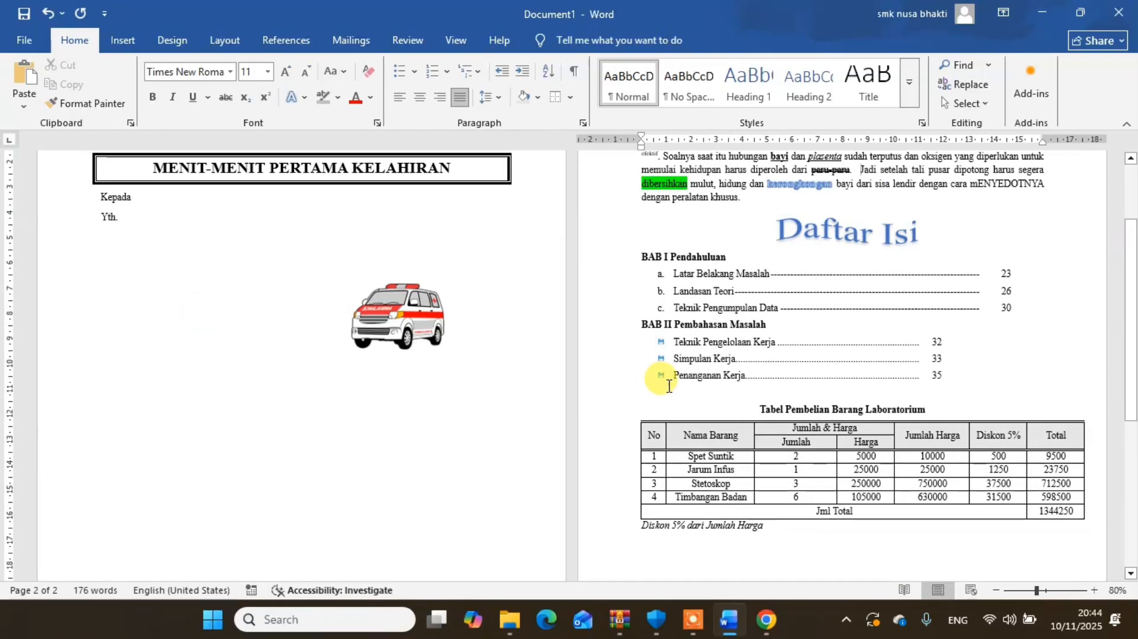
drag(1131, 343, 1101, 207)
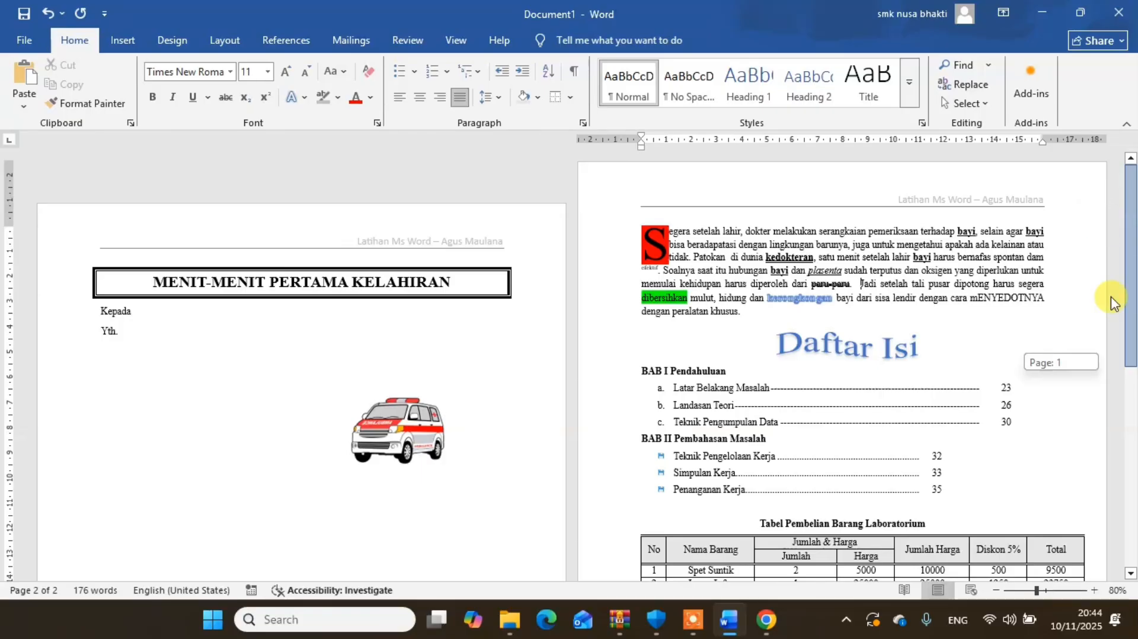
drag(1111, 303, 1112, 318)
- Undo the section break and blank line edits, the chart enlargement and the custom paper size
key(ctrl+z)
key(ctrl+z)
key(ctrl+z)
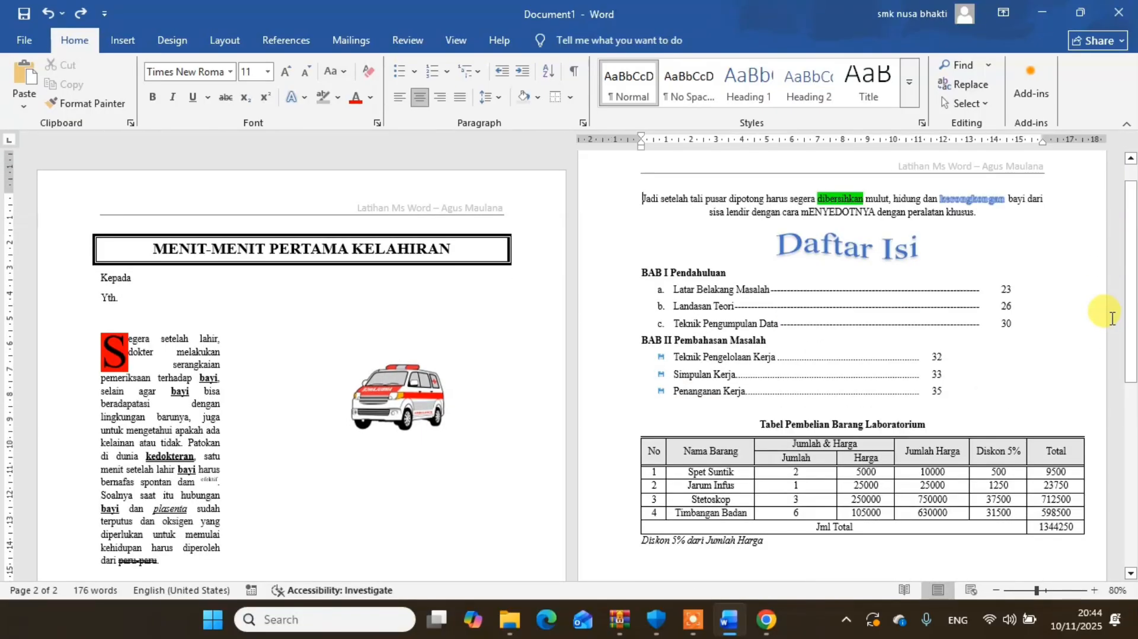
key(ctrl+z)
key(ctrl+z)
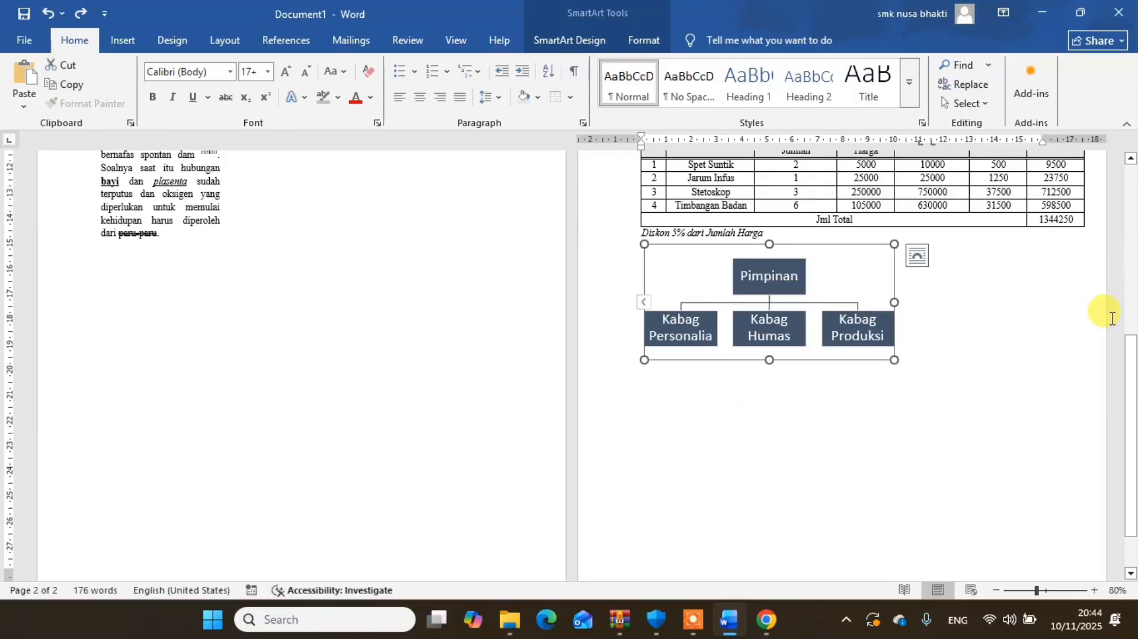
key(ctrl+z)
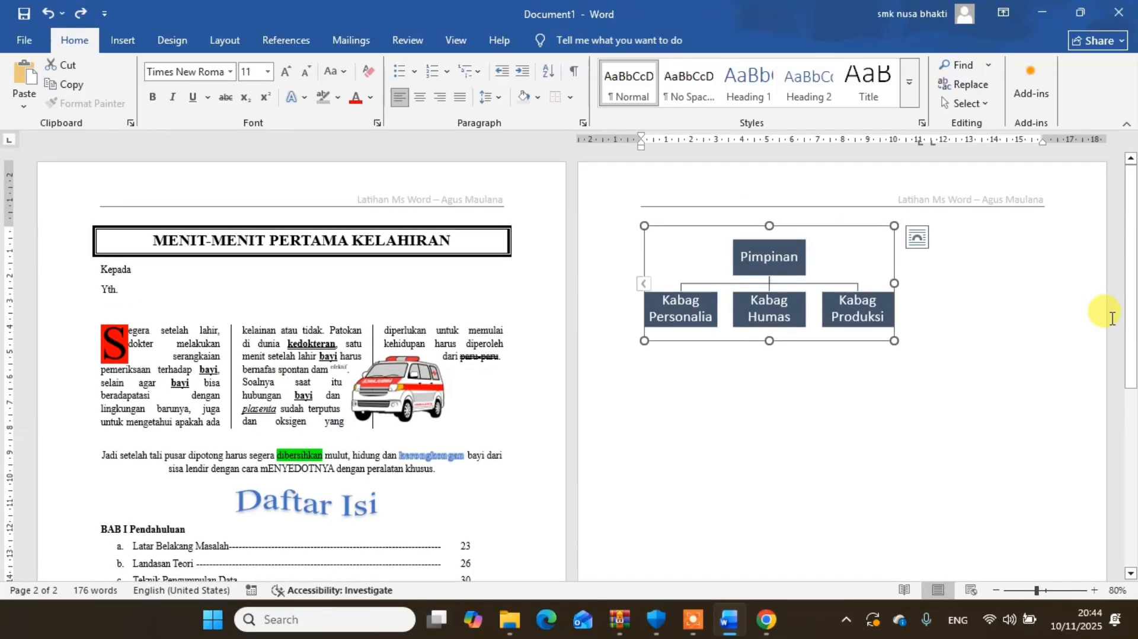
- Reduce the font size of the boxed title "MENIT-MENIT PERTAMA KELAHIRAN" to 12
drag(1131, 368, 1132, 212)
click(1094, 591)
click(1094, 590)
click(1094, 590)
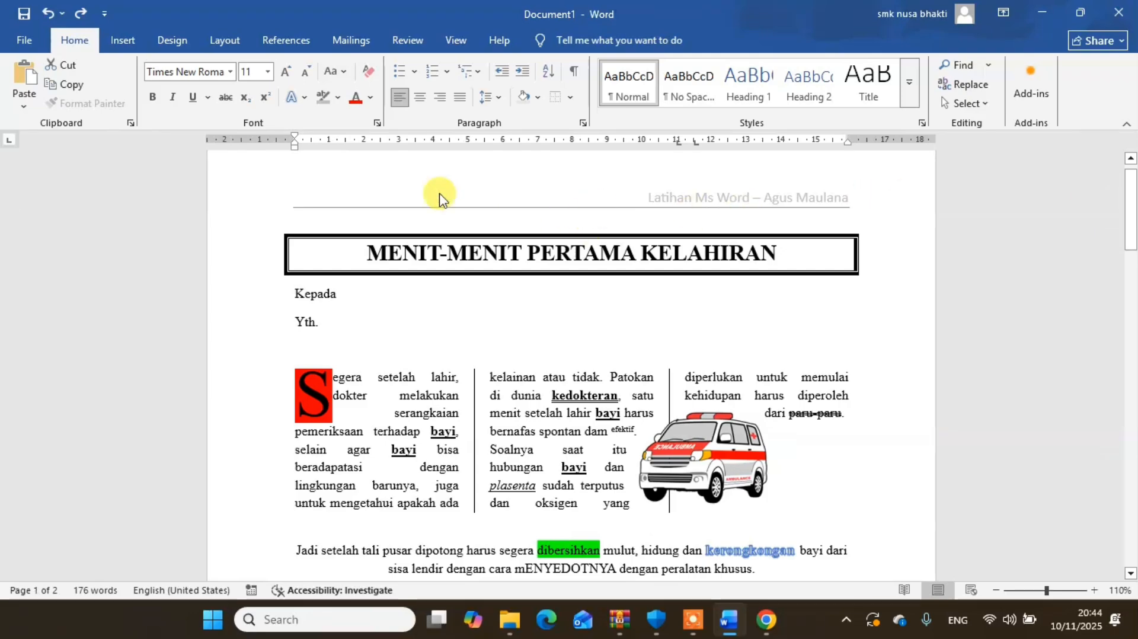
click(570, 253)
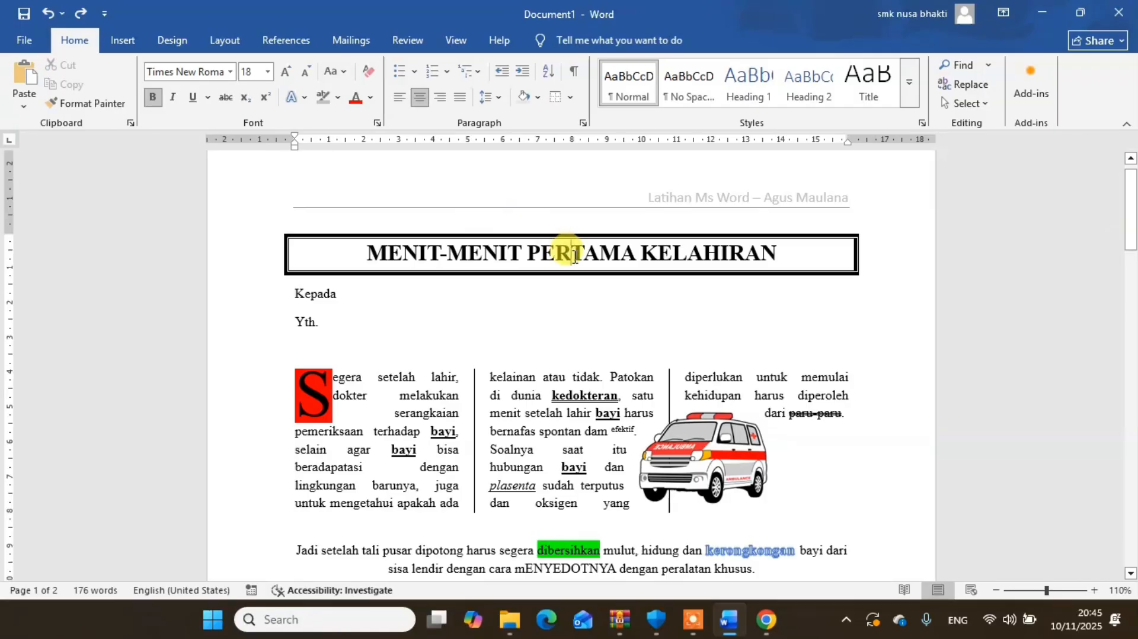
drag(367, 254, 718, 248)
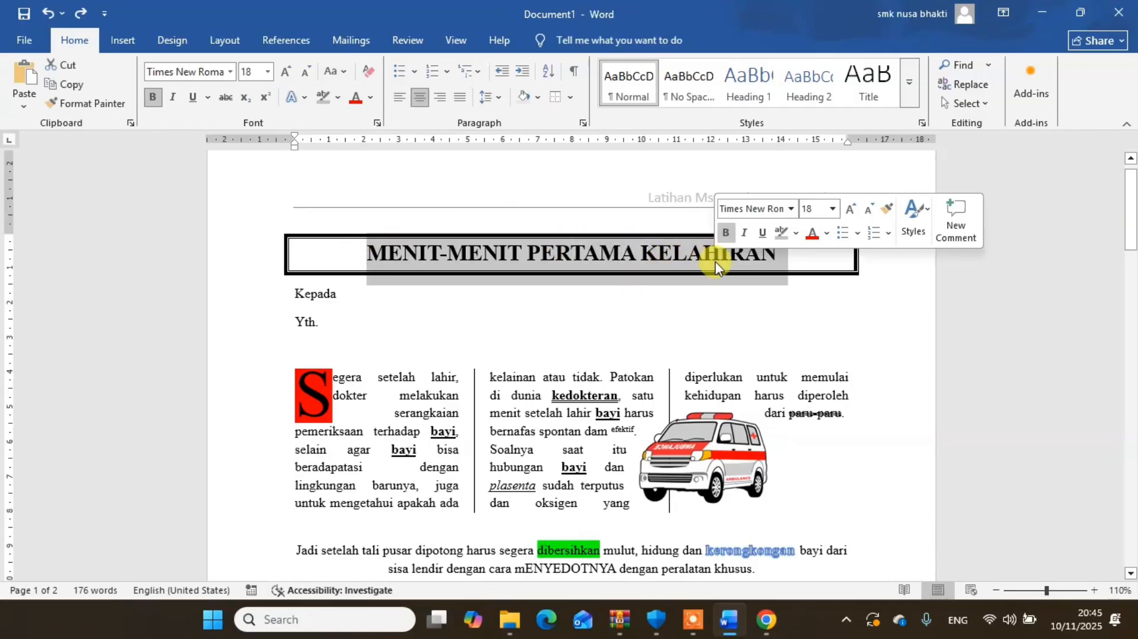
click(309, 77)
click(309, 78)
click(309, 77)
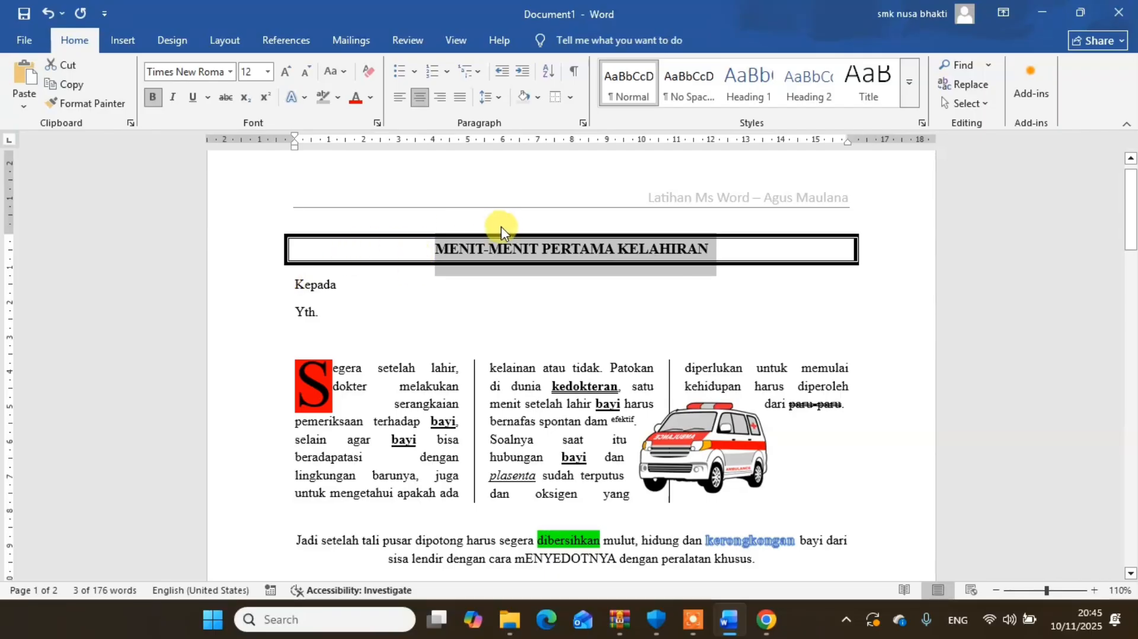
click(461, 221)
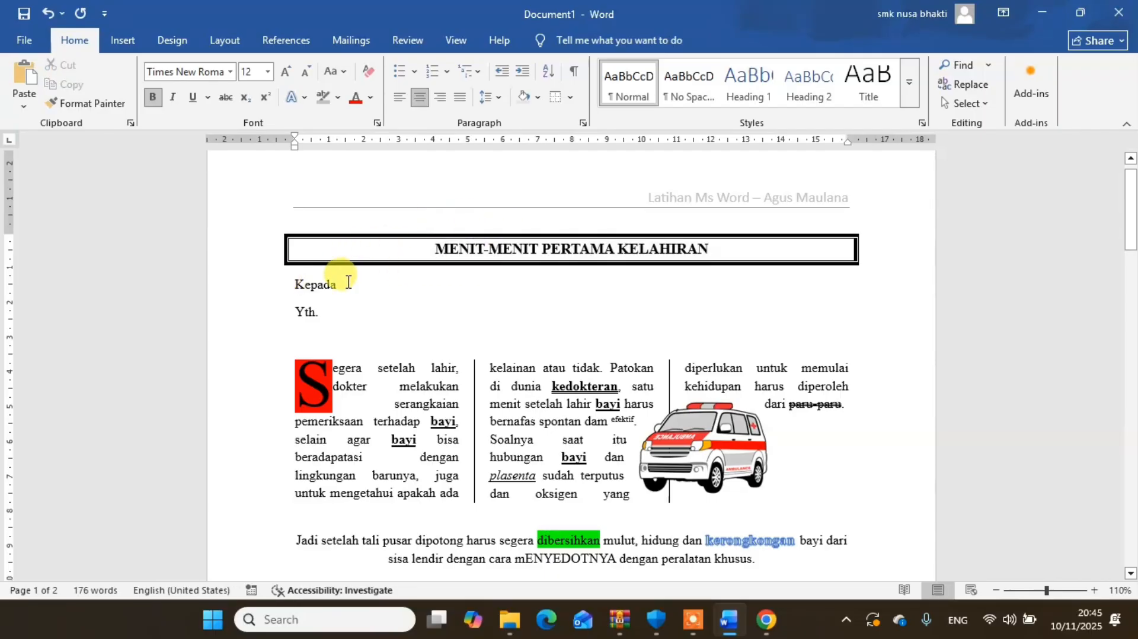
- Set the font size of the entire document's text to 11
drag(287, 262, 688, 520)
scroll(688, 519, down, 2)
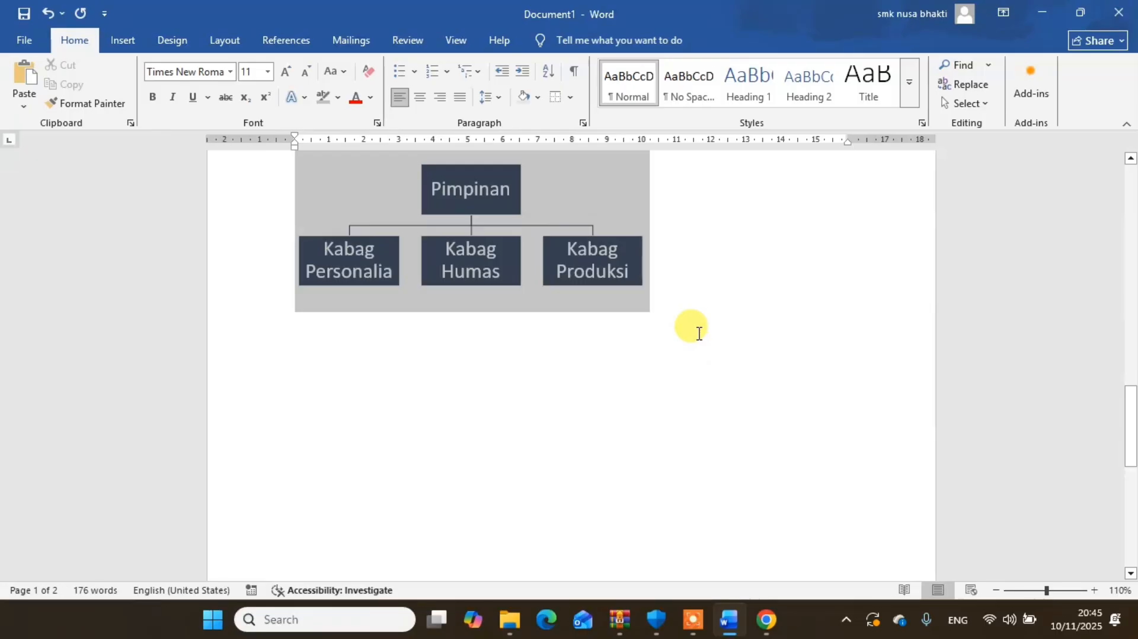
drag(699, 333, 698, 329)
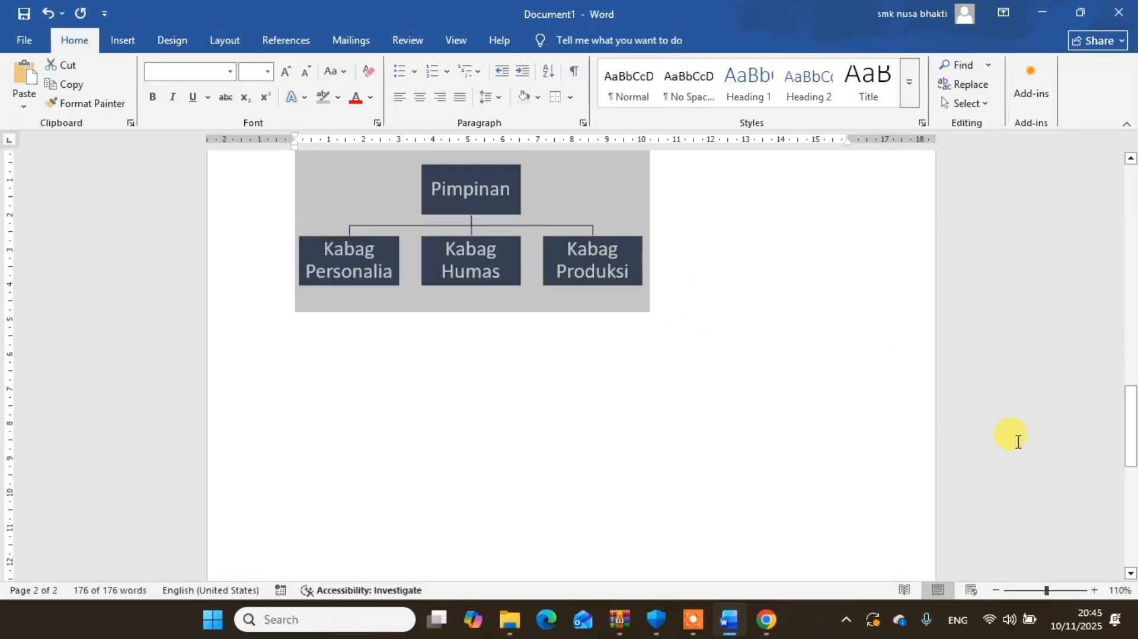
drag(1129, 456, 1130, 439)
click(700, 382)
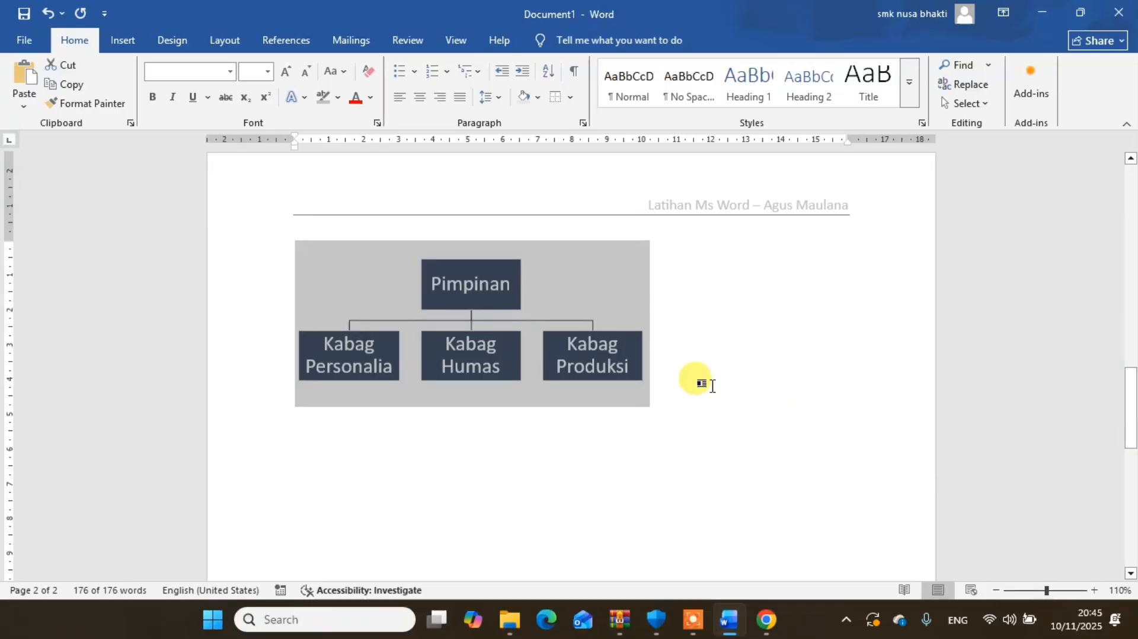
key(ctrl+a)
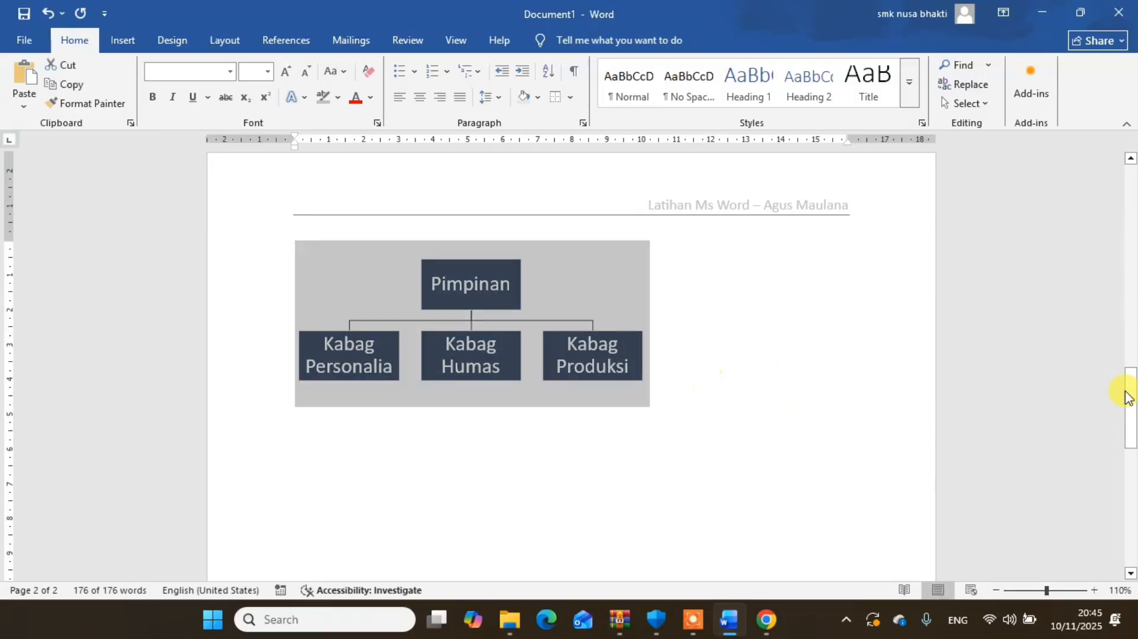
drag(1129, 392, 1134, 89)
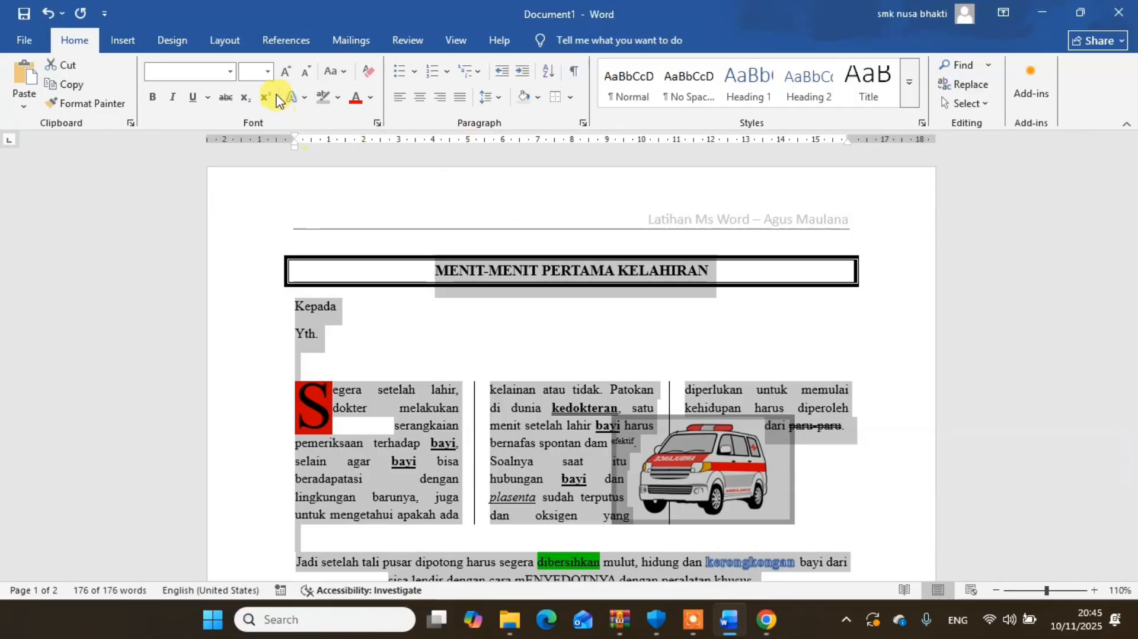
click(266, 72)
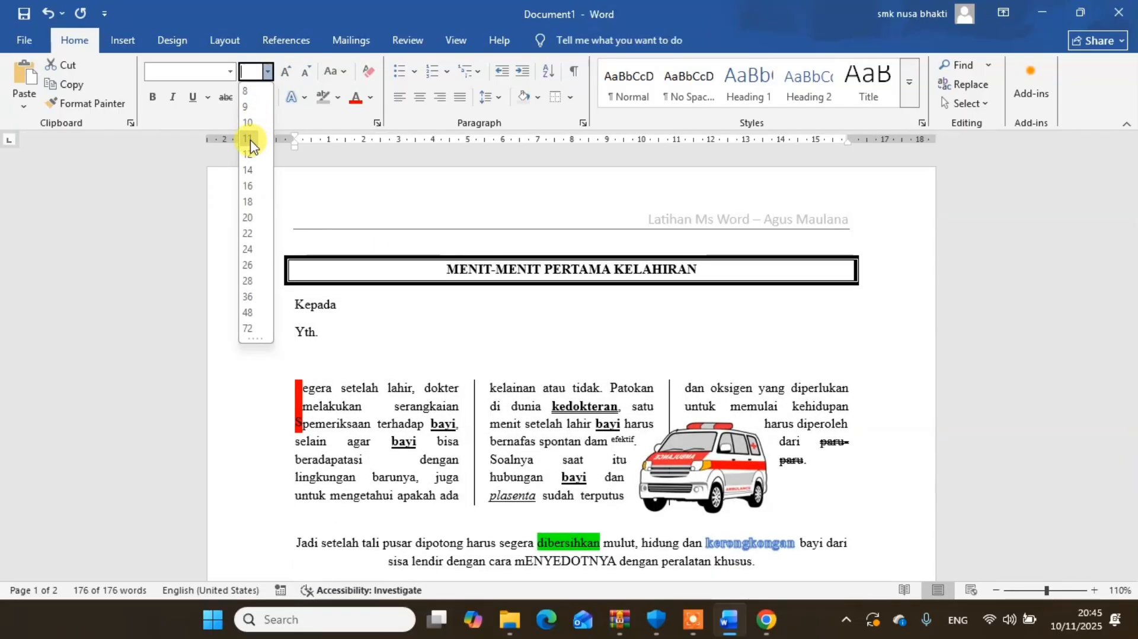
click(249, 139)
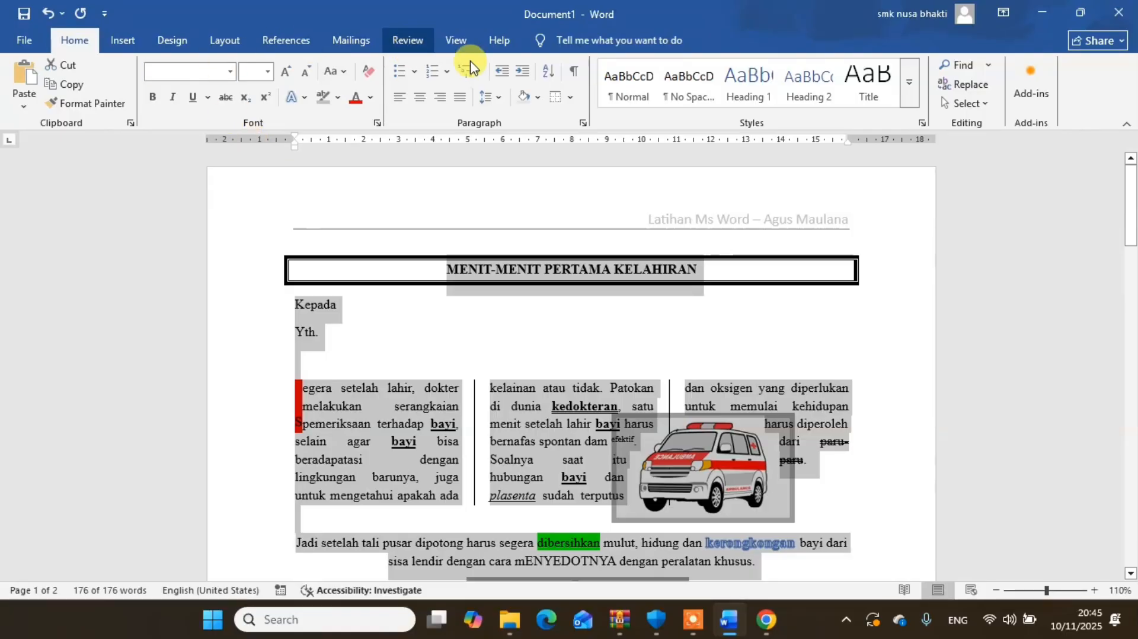
- Remove the space after paragraphs and set the line spacing to 1,15 for the whole document
click(496, 107)
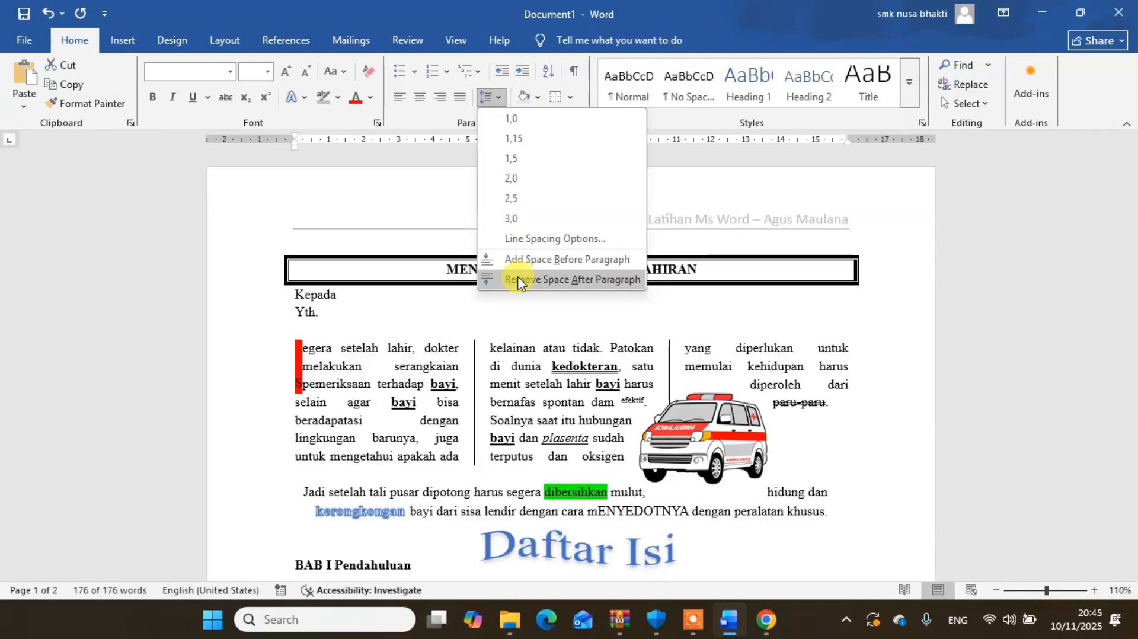
click(518, 279)
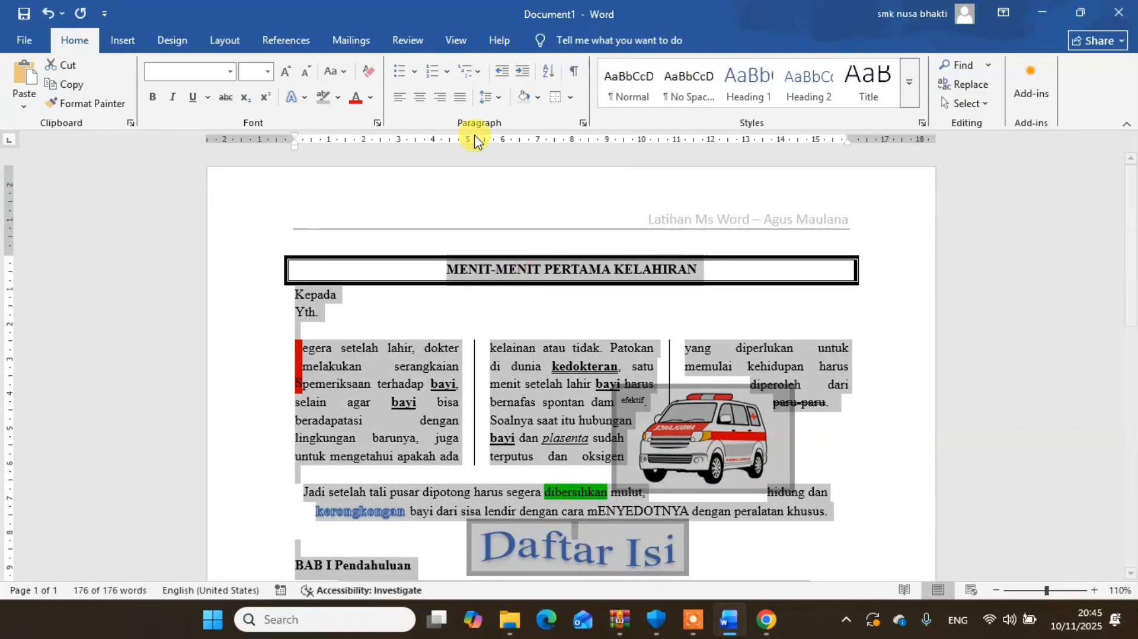
click(496, 97)
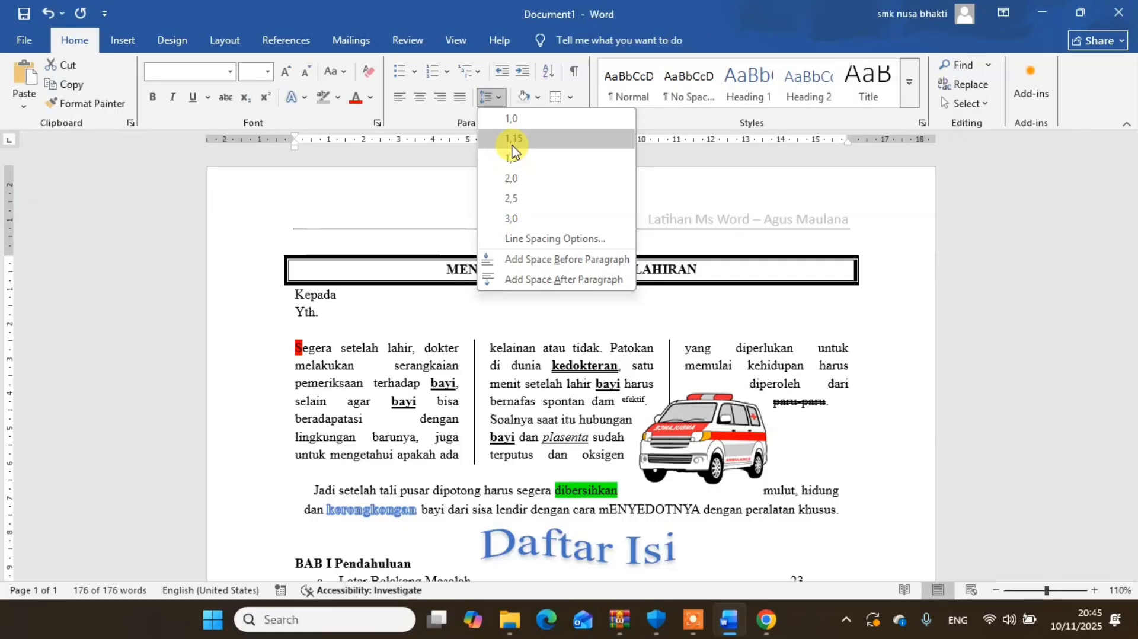
click(511, 149)
key(ctrl+a)
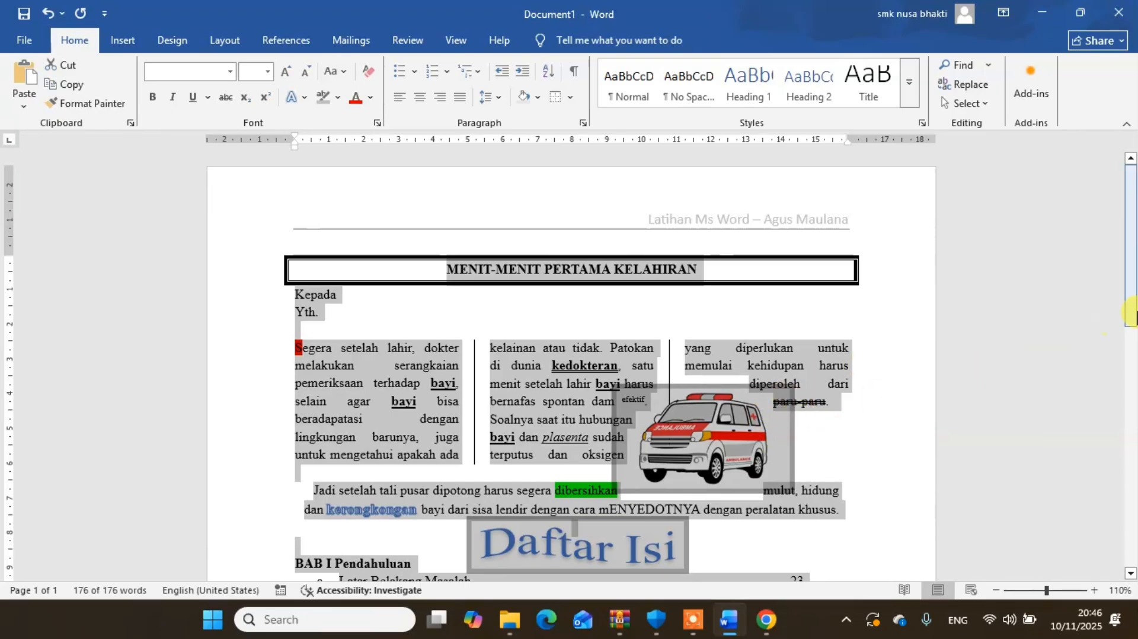
- Shrink the ambulance picture slightly and reposition it between the second and third article columns, clear of the paragraph below
drag(1124, 325, 1133, 455)
drag(1132, 529, 1092, 361)
click(826, 388)
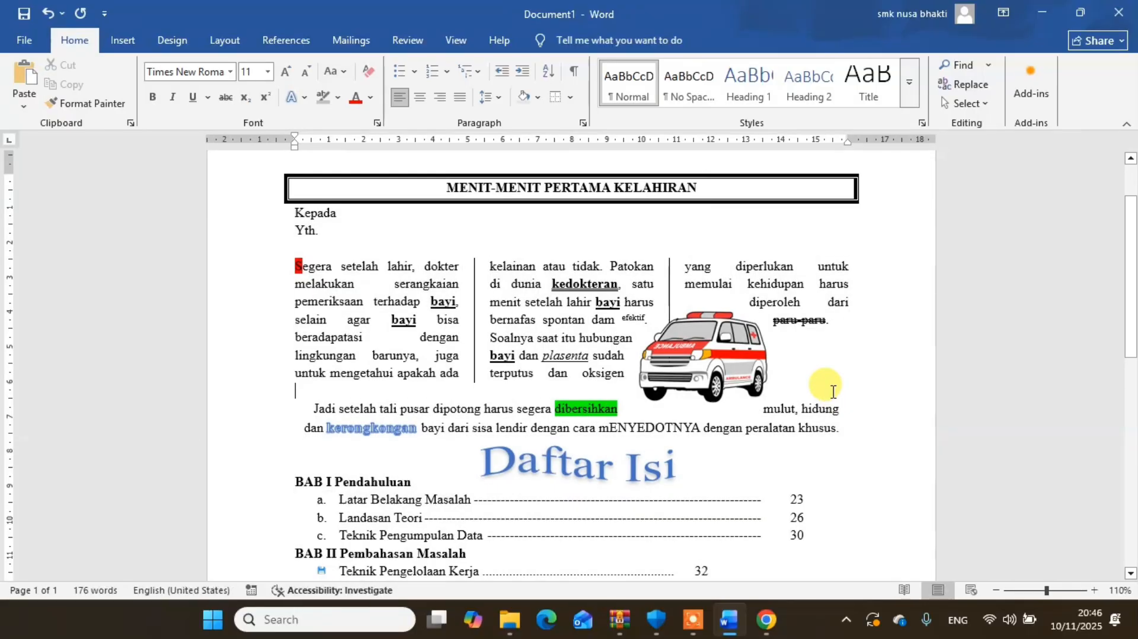
click(699, 371)
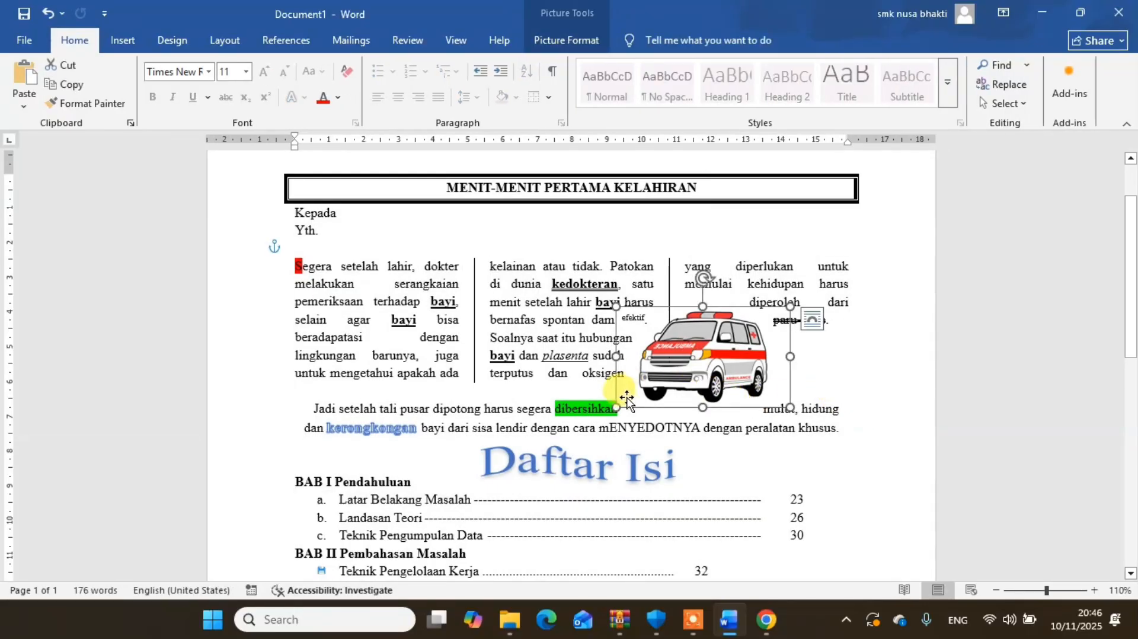
drag(616, 404, 645, 391)
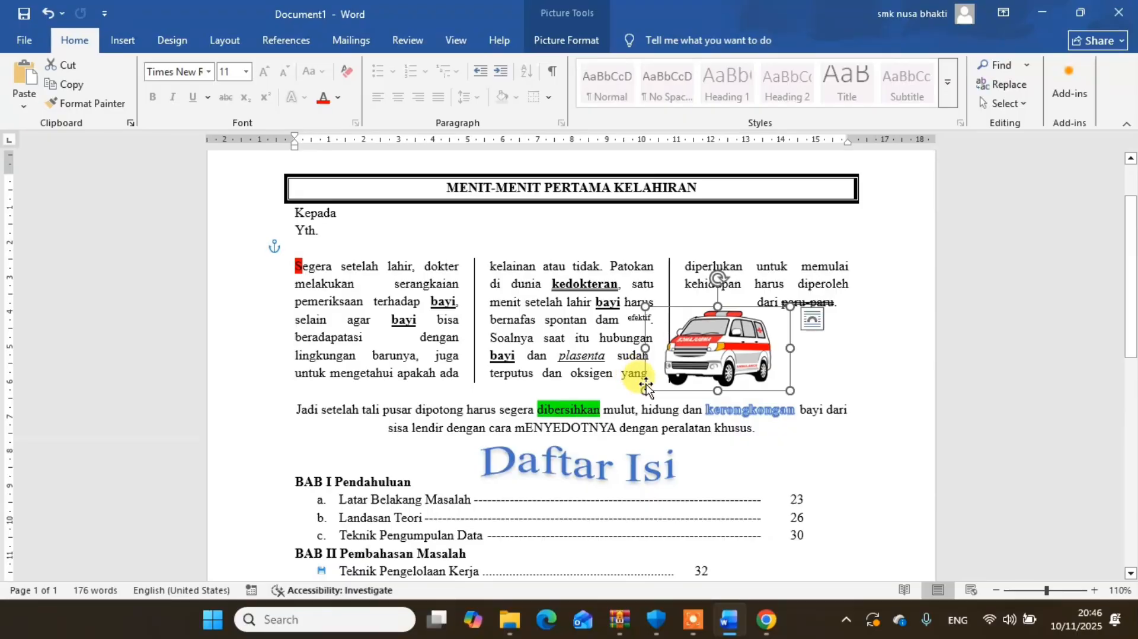
drag(695, 355, 682, 346)
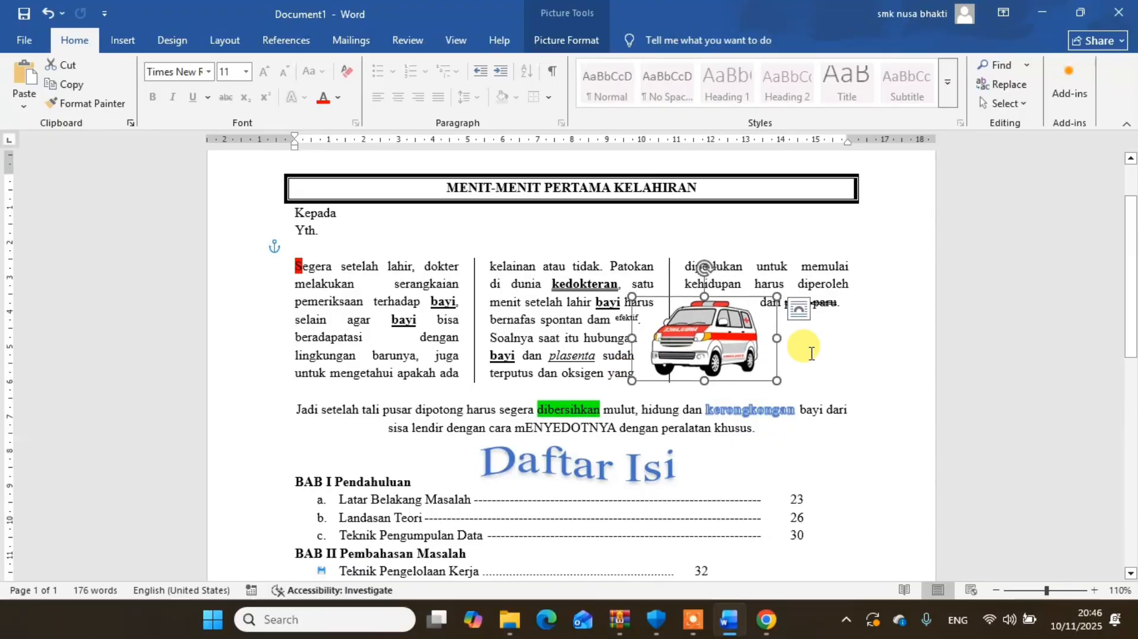
- Enlarge the organization chart below the purchase table to nearly the full text width, within the remaining page space
drag(1133, 332, 1132, 568)
click(592, 352)
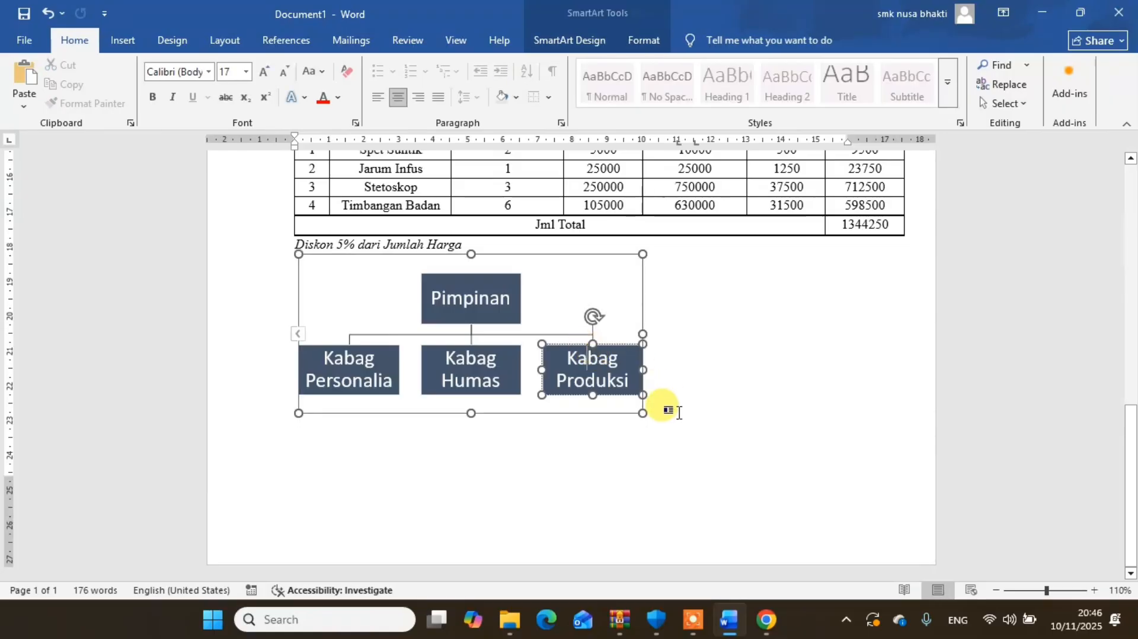
drag(643, 411, 829, 473)
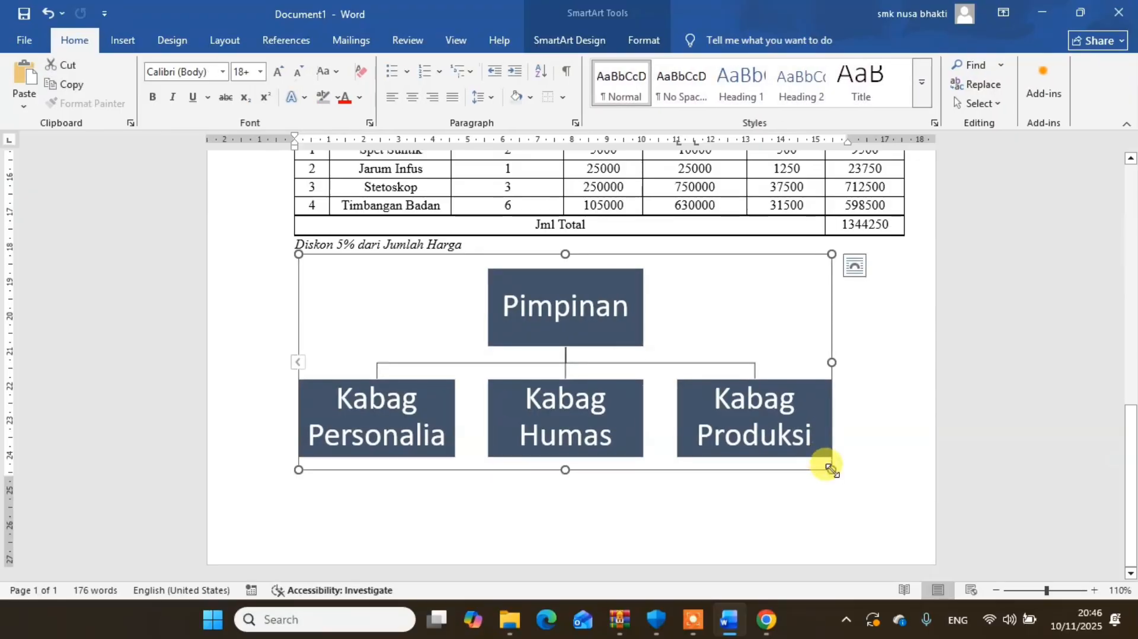
- Insert the built-in Slice footer on the page
scroll(1132, 391, up, 2)
drag(1133, 388, 1132, 160)
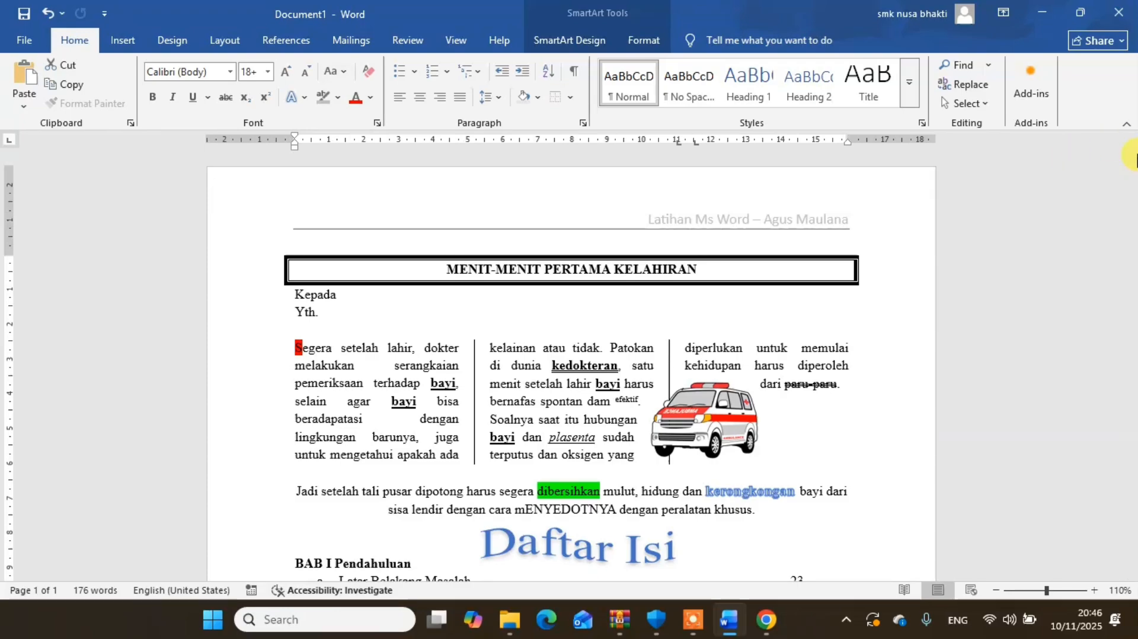
drag(1132, 161, 1132, 437)
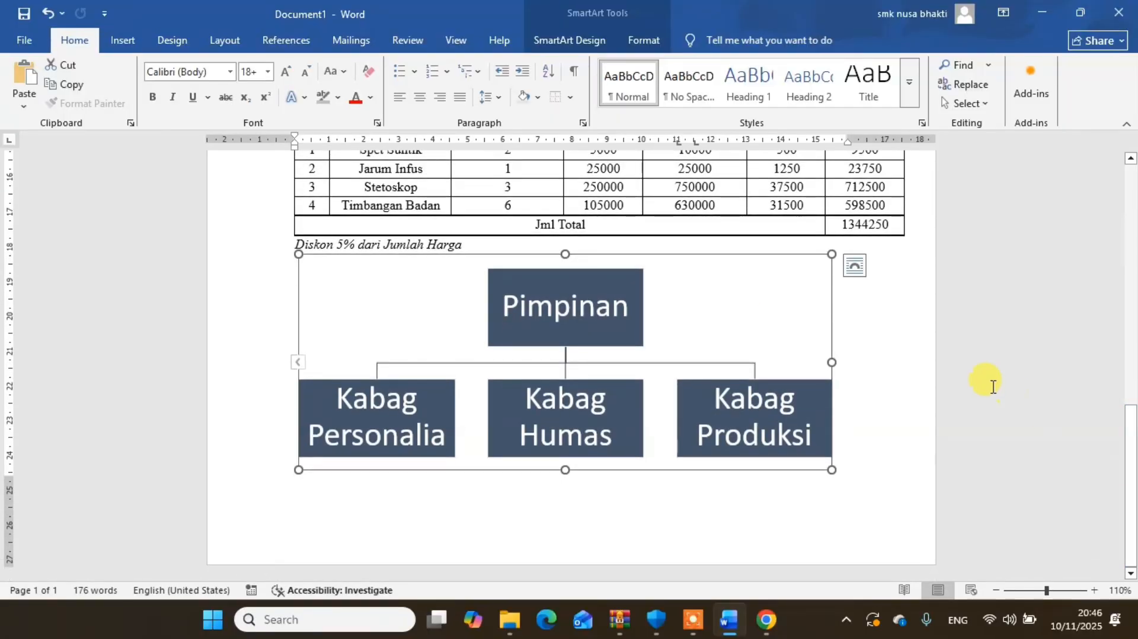
click(124, 42)
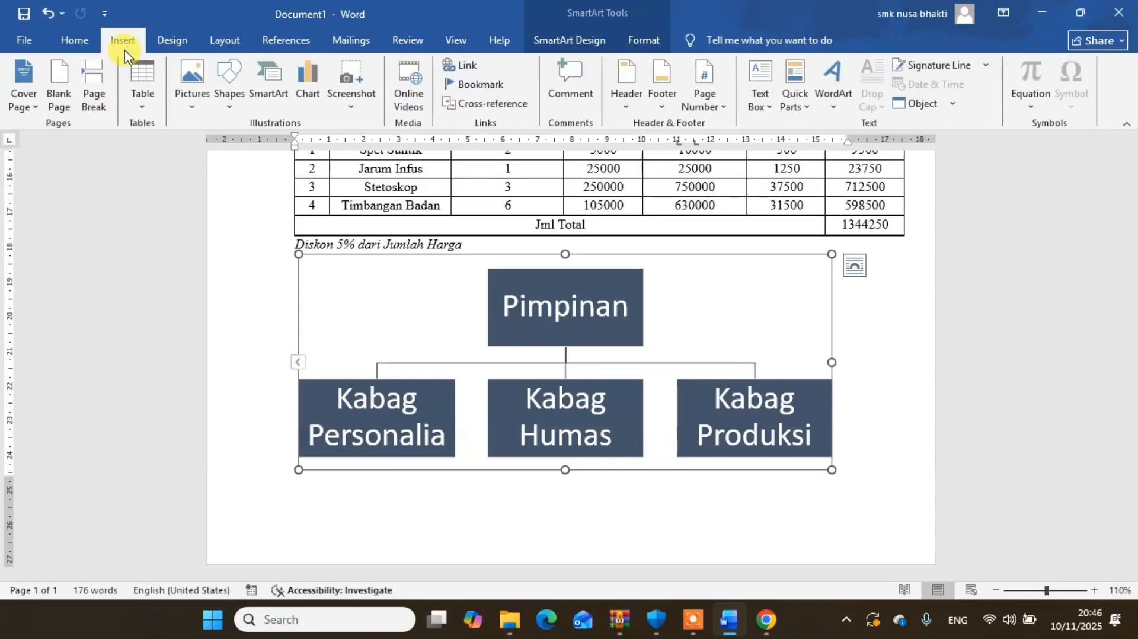
click(662, 106)
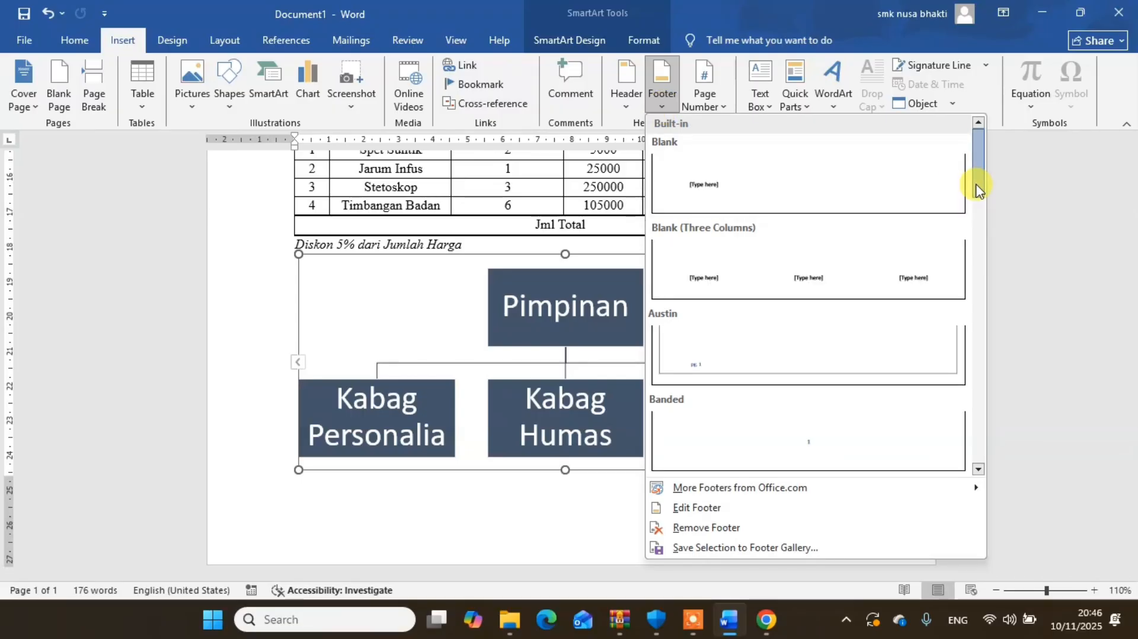
drag(976, 181, 991, 440)
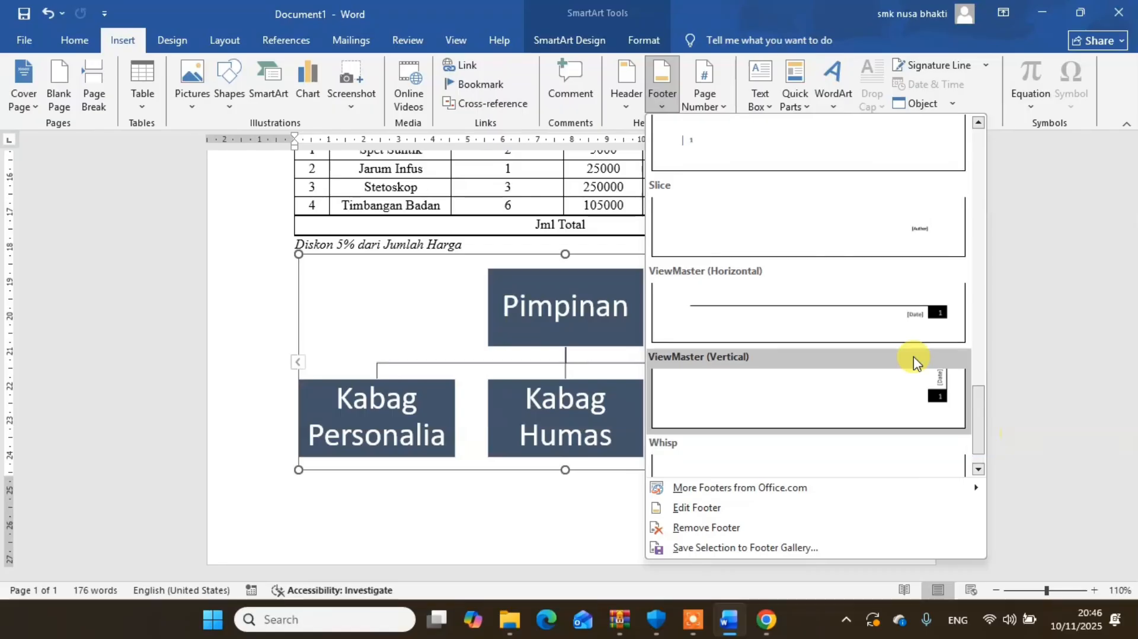
click(854, 249)
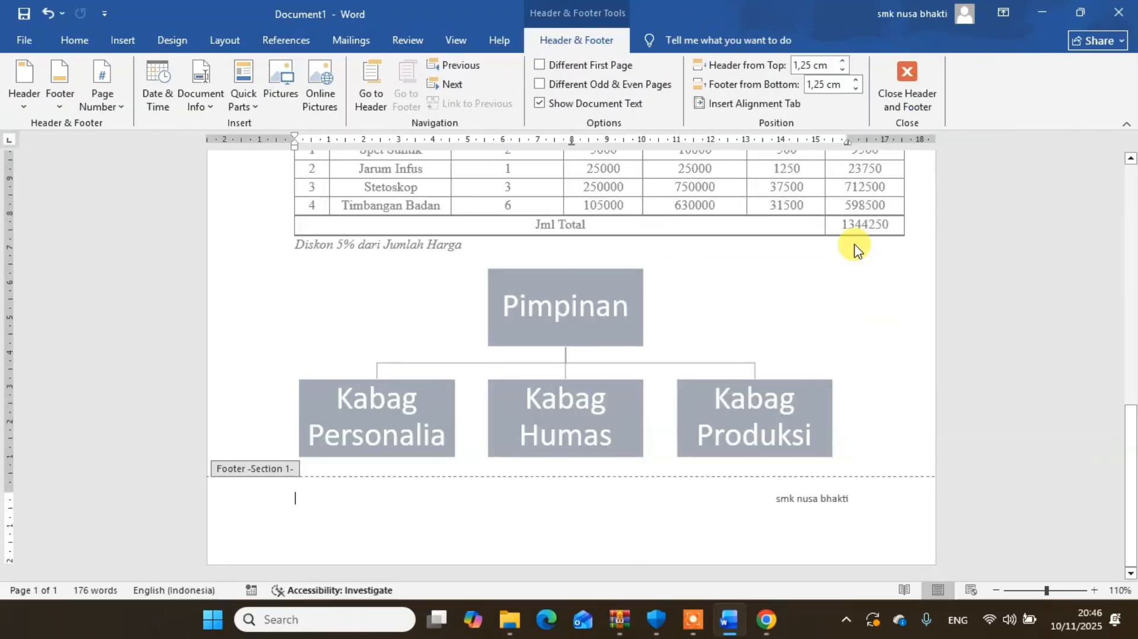
- Replace the footer's author text with "SMK Nusa Bhakti Semarang"
click(805, 501)
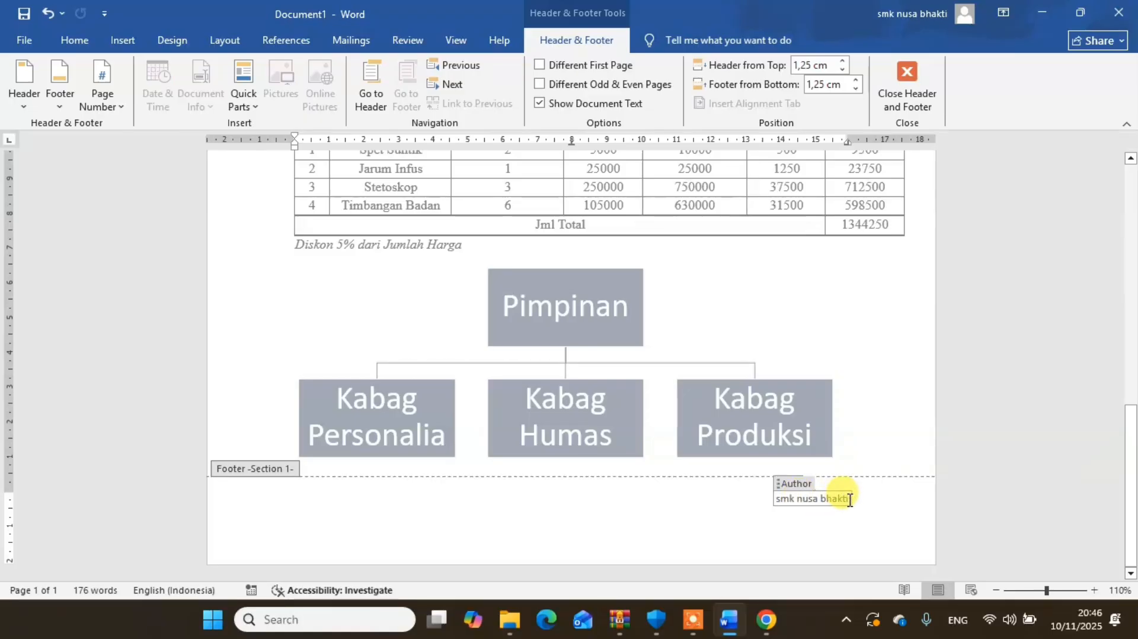
mouse_move(850, 500)
mouse_down()
mouse_move(769, 501)
mouse_move(841, 505)
mouse_up()
click(792, 501)
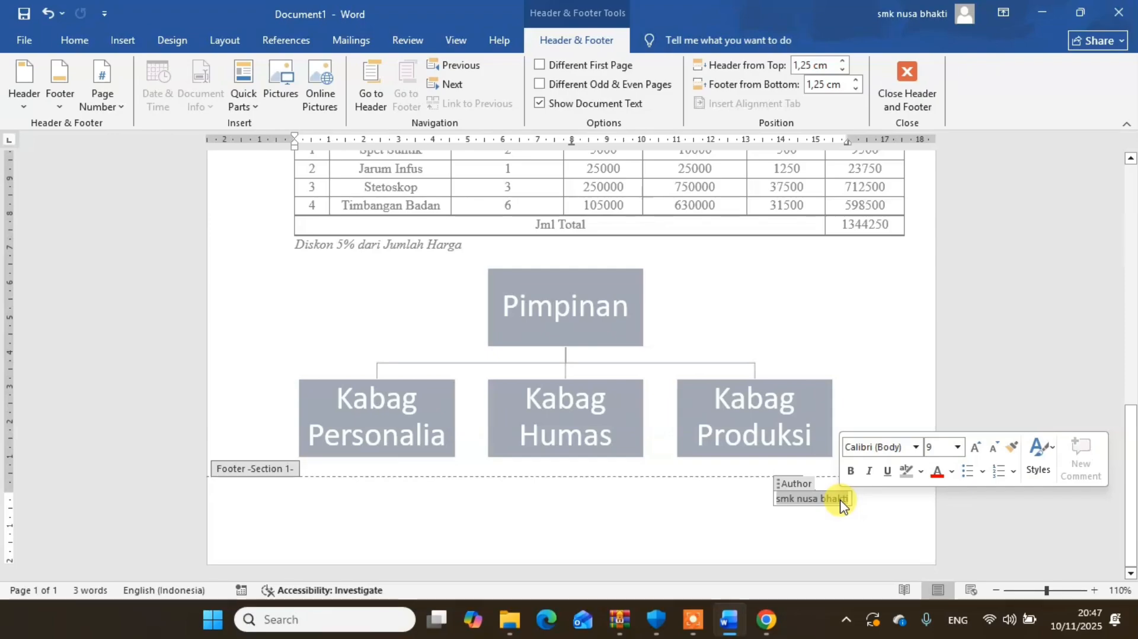
text(S)
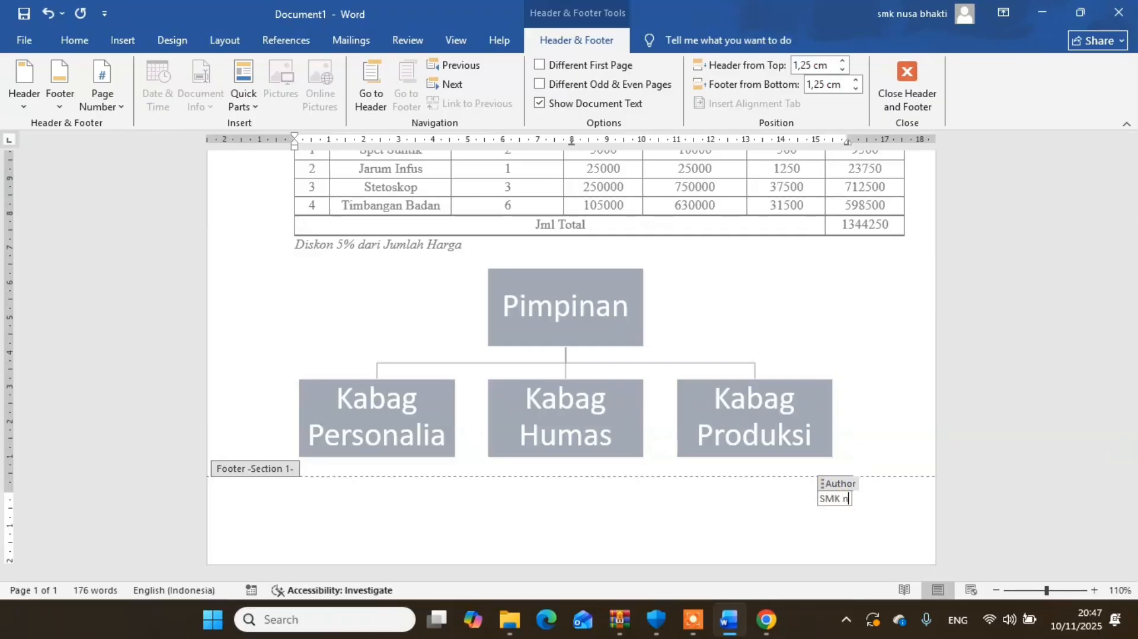
text(MK Nusa Bh)
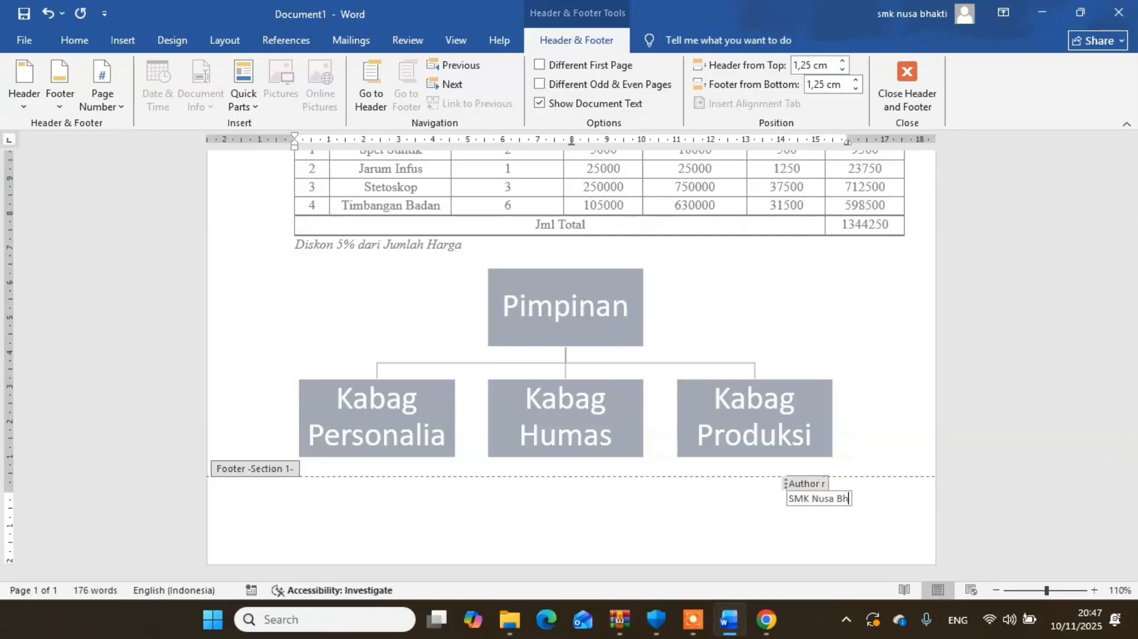
text(akti Semarang)
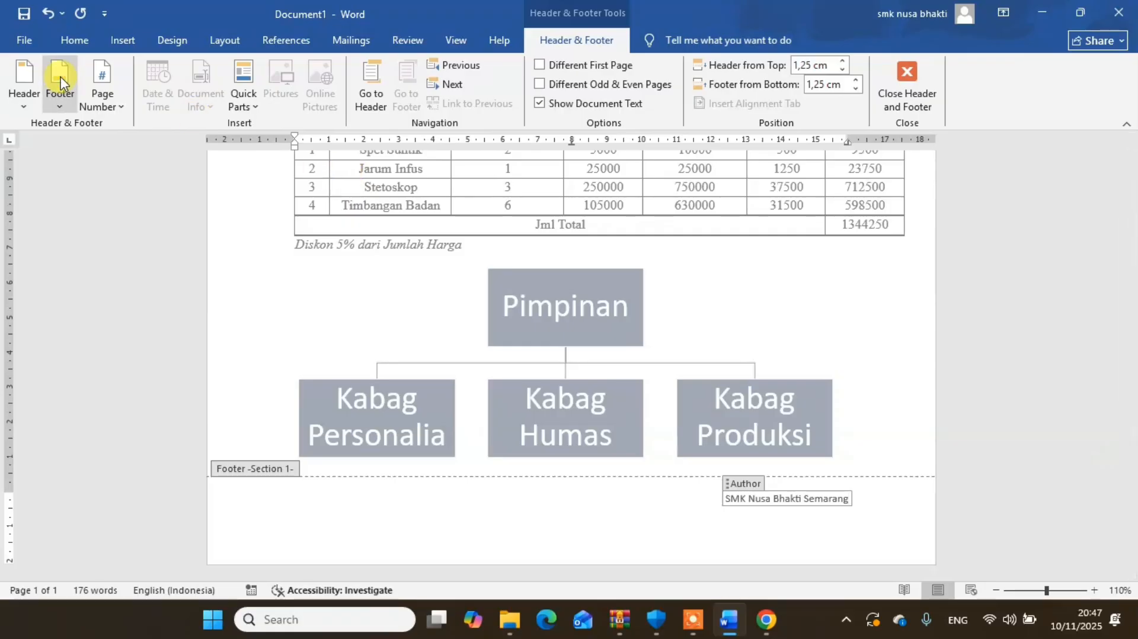
- Set the border width to ½ pt and add a top border to the footer paragraph
click(74, 43)
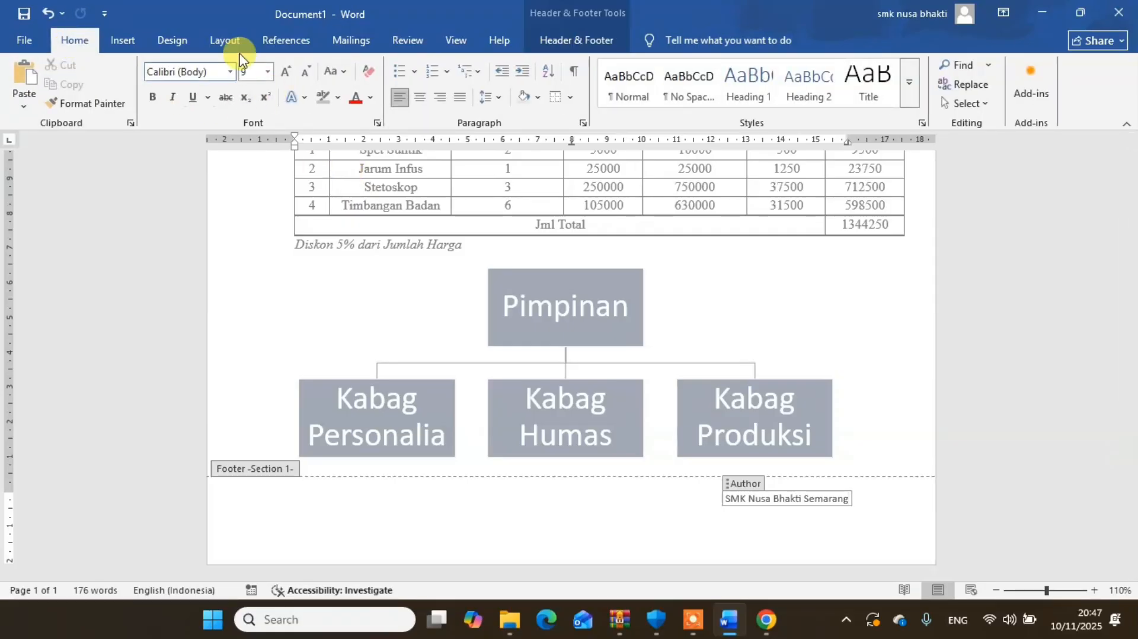
click(570, 98)
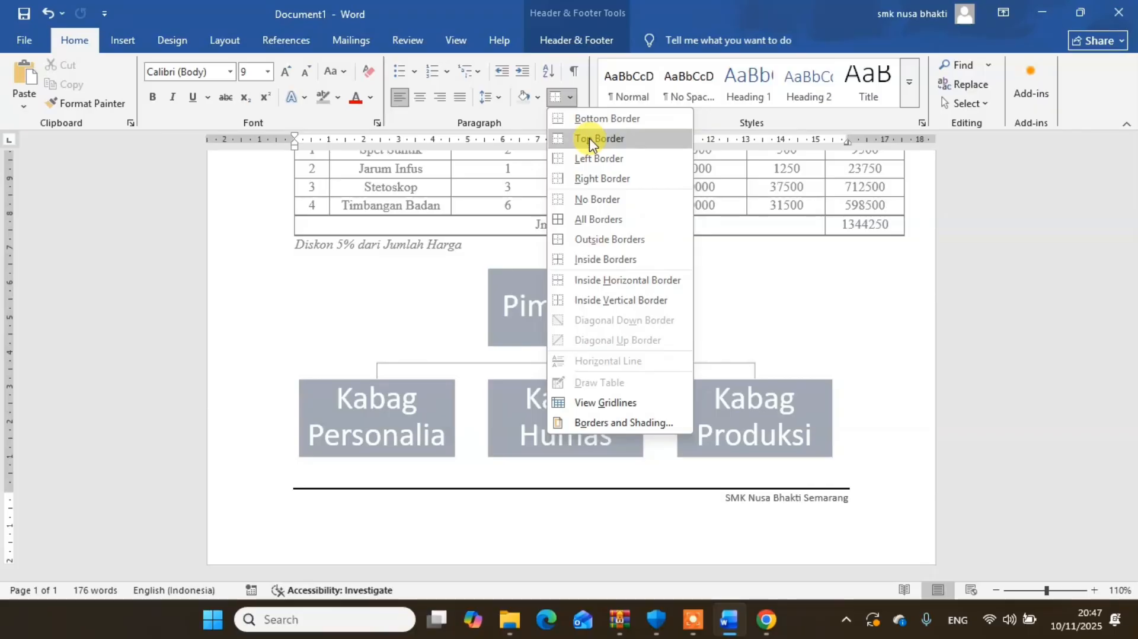
click(598, 419)
click(562, 362)
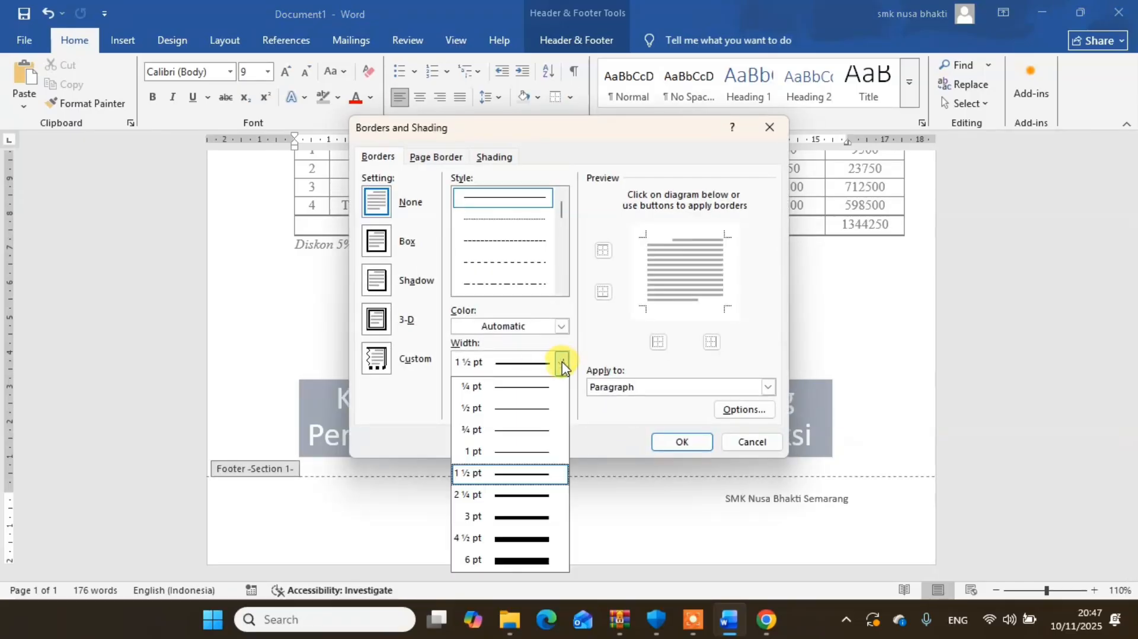
click(529, 409)
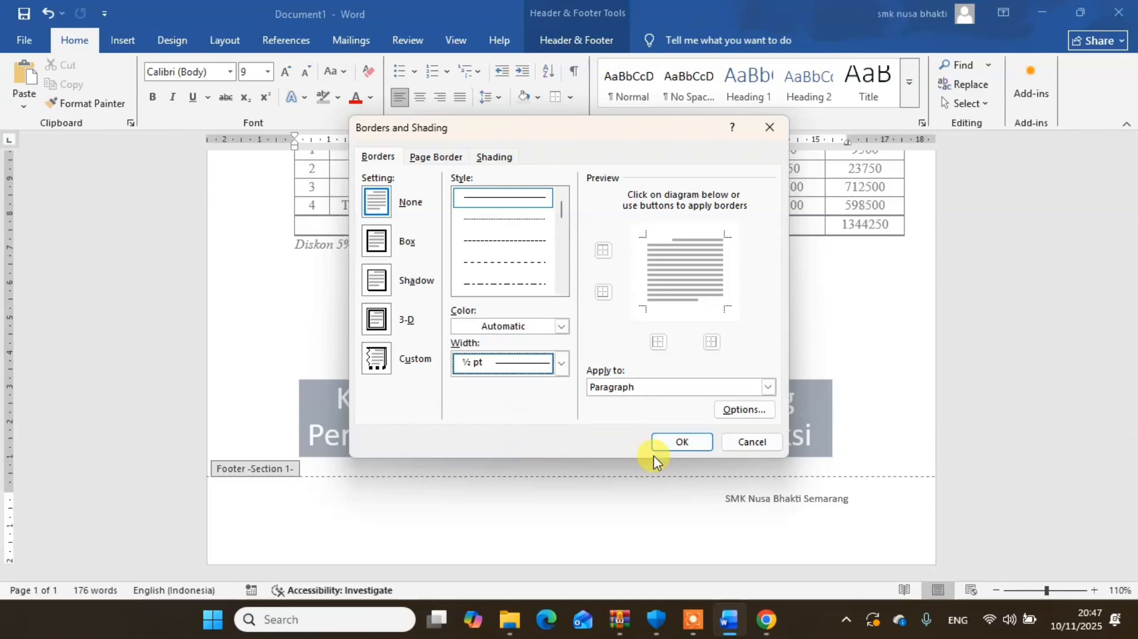
click(681, 442)
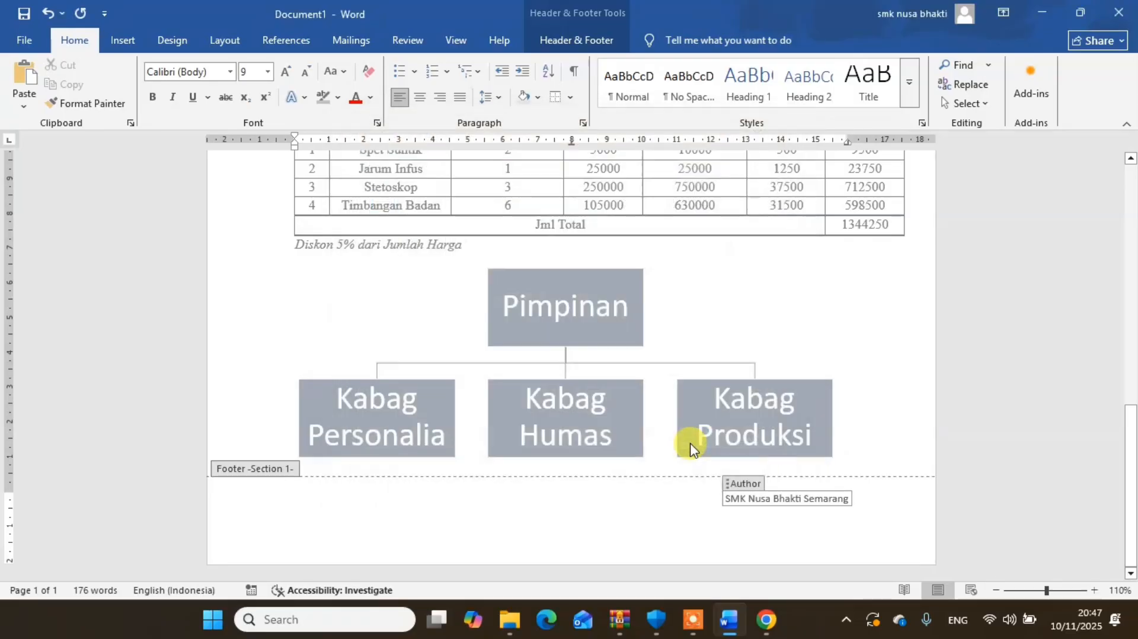
click(569, 97)
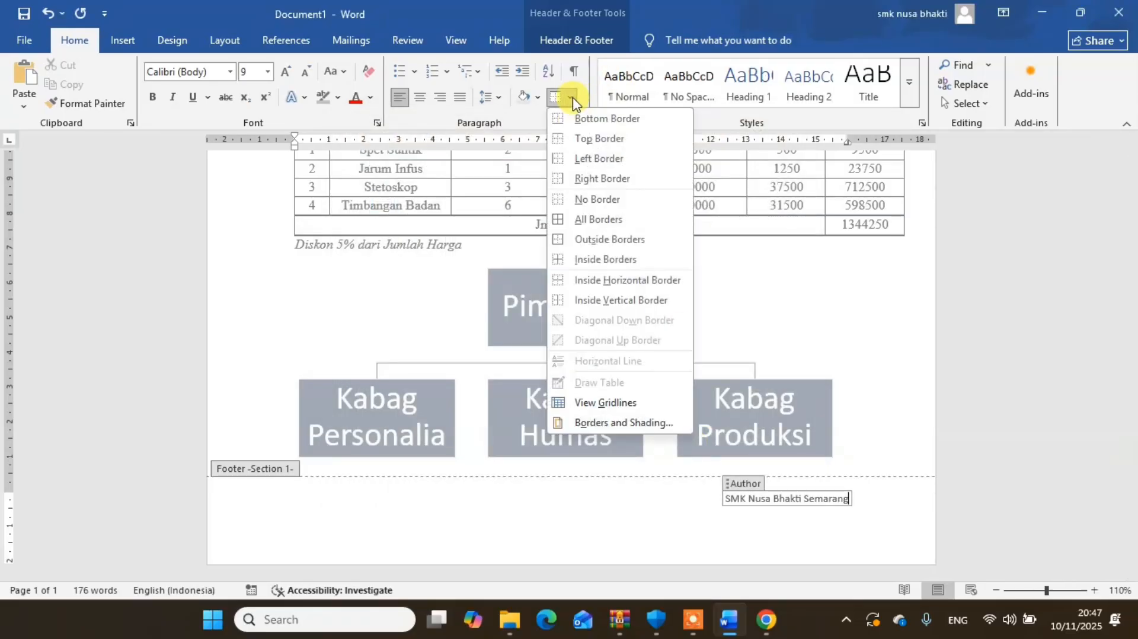
click(584, 140)
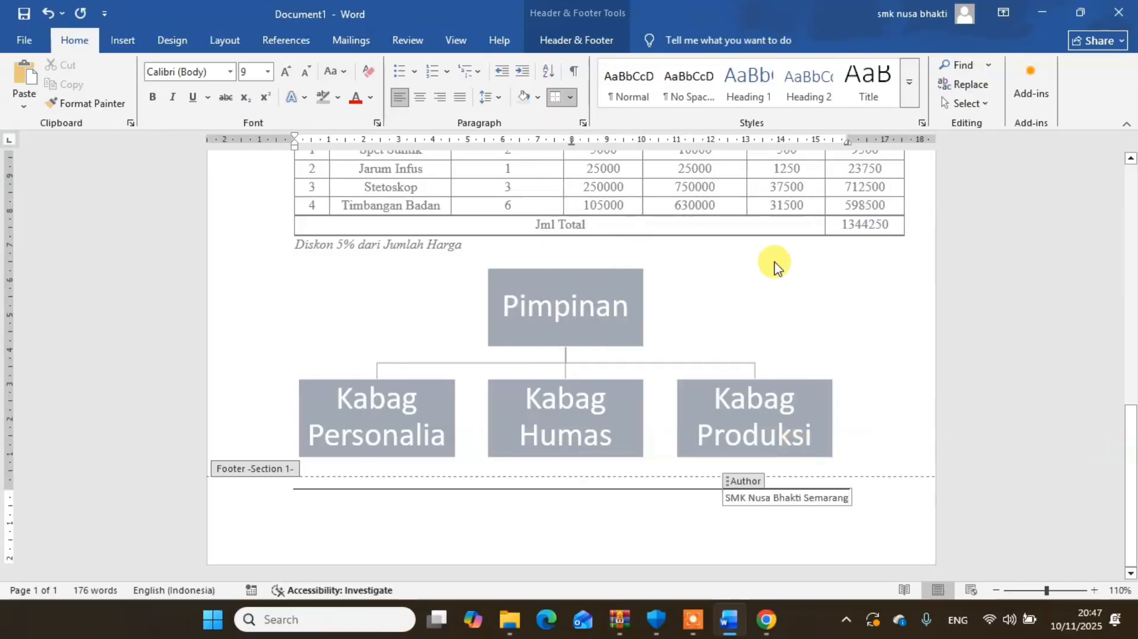
- Italicize the footer text "SMK Nusa Bhakti Semarang" and return to the document body
click(572, 42)
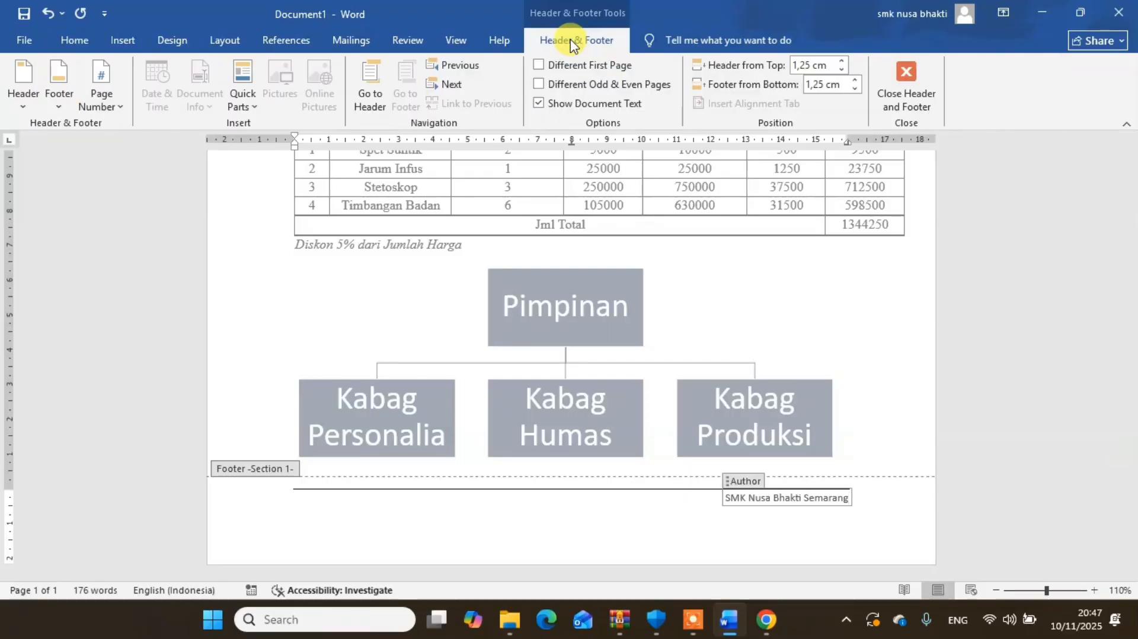
click(904, 97)
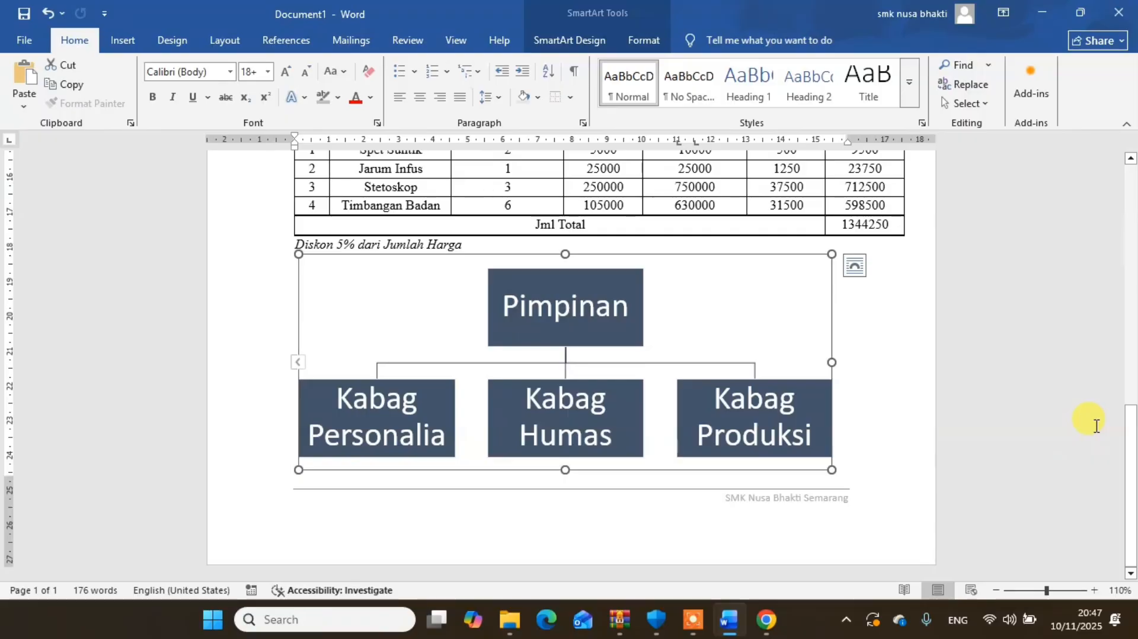
double_click(790, 503)
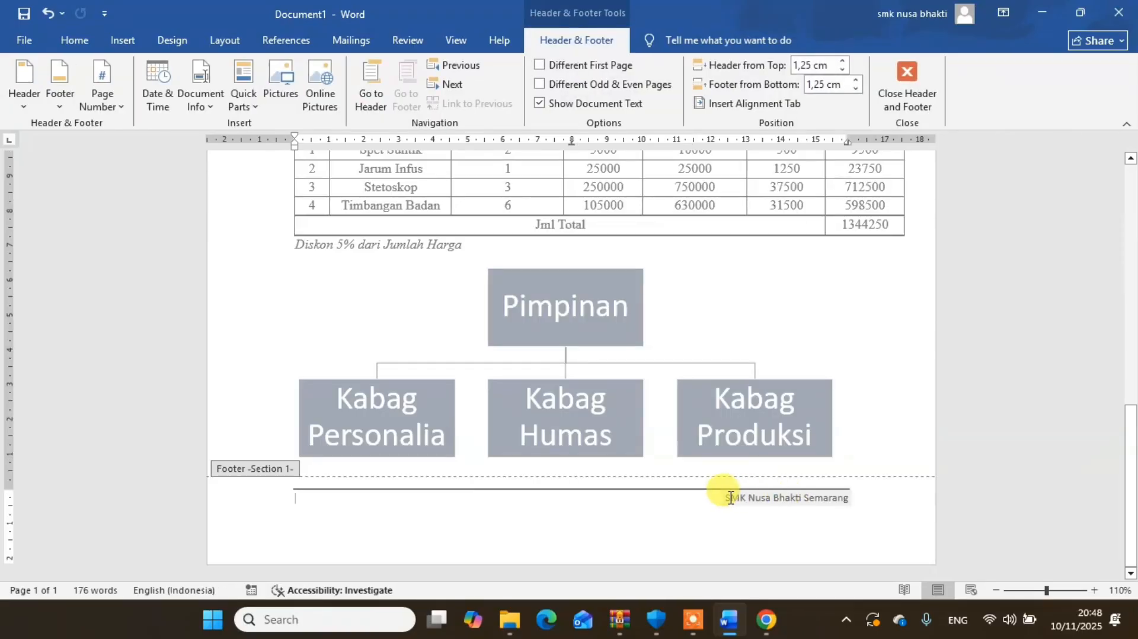
drag(728, 498, 843, 498)
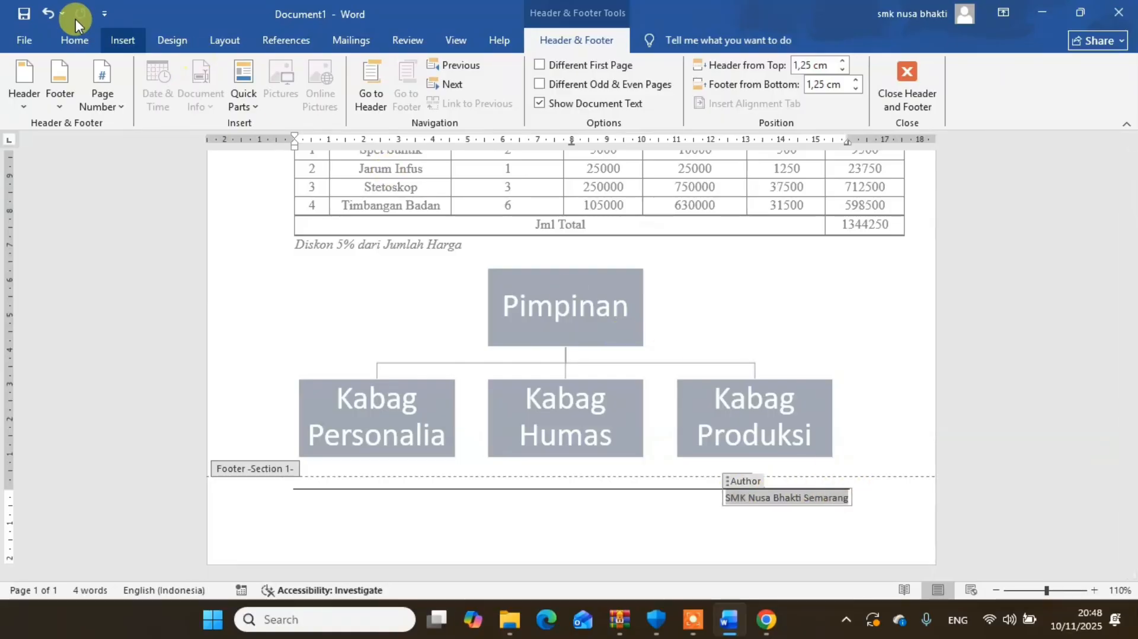
click(75, 40)
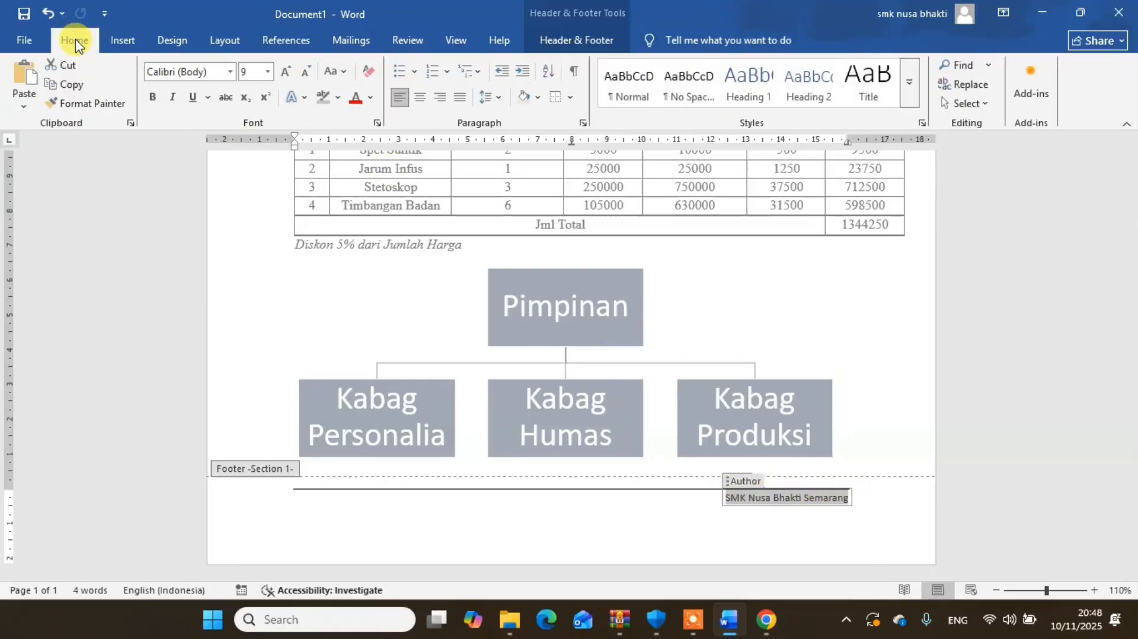
click(173, 100)
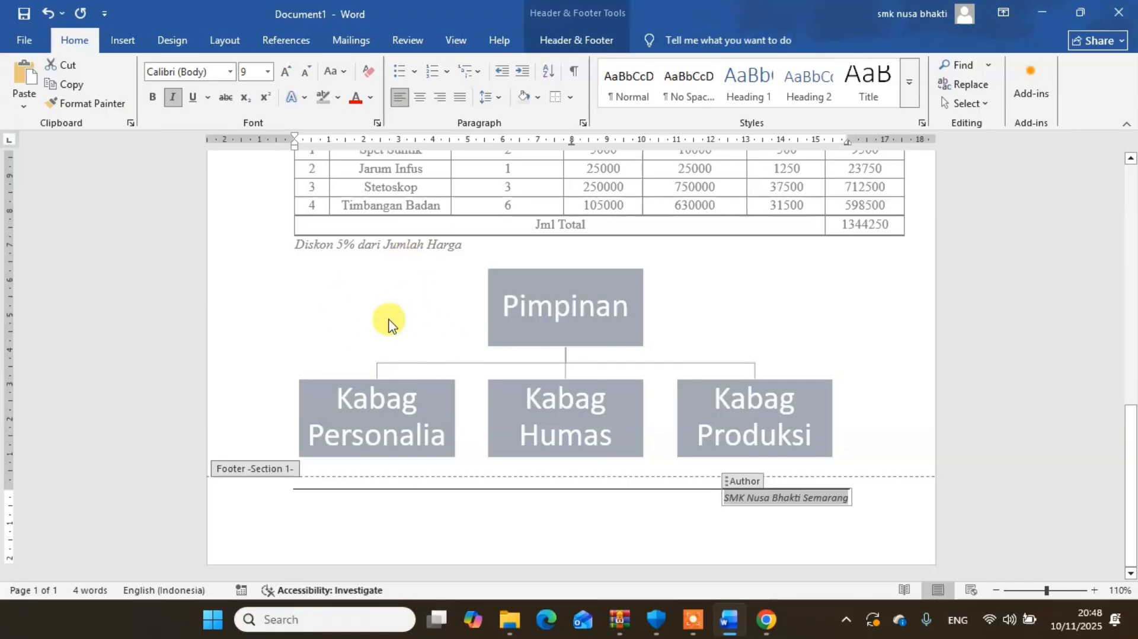
double_click(329, 305)
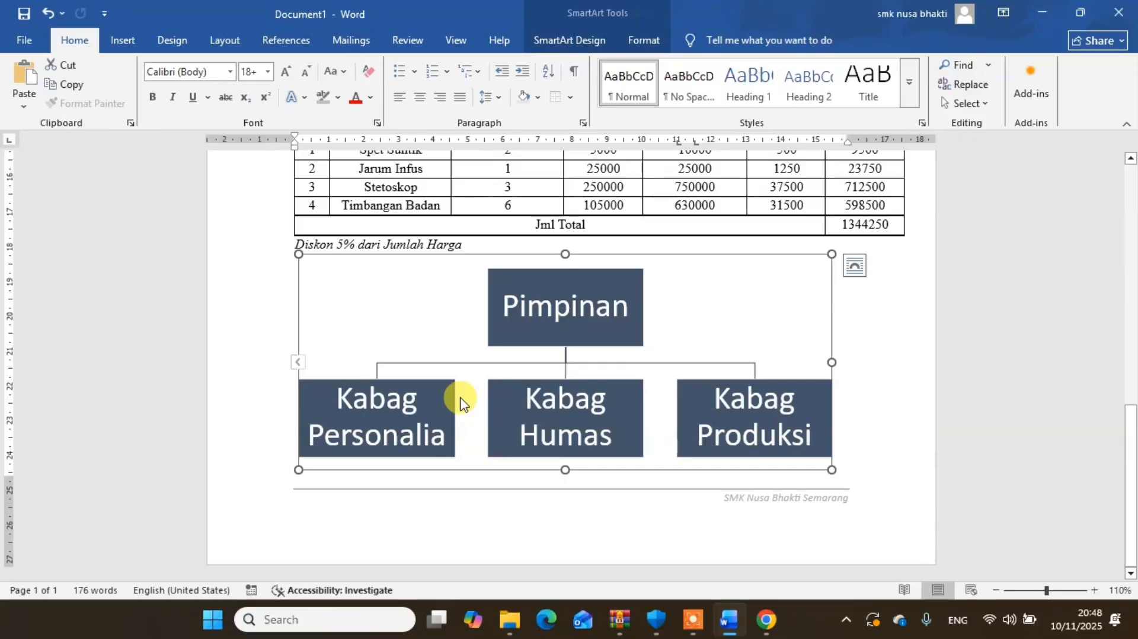
click(1041, 392)
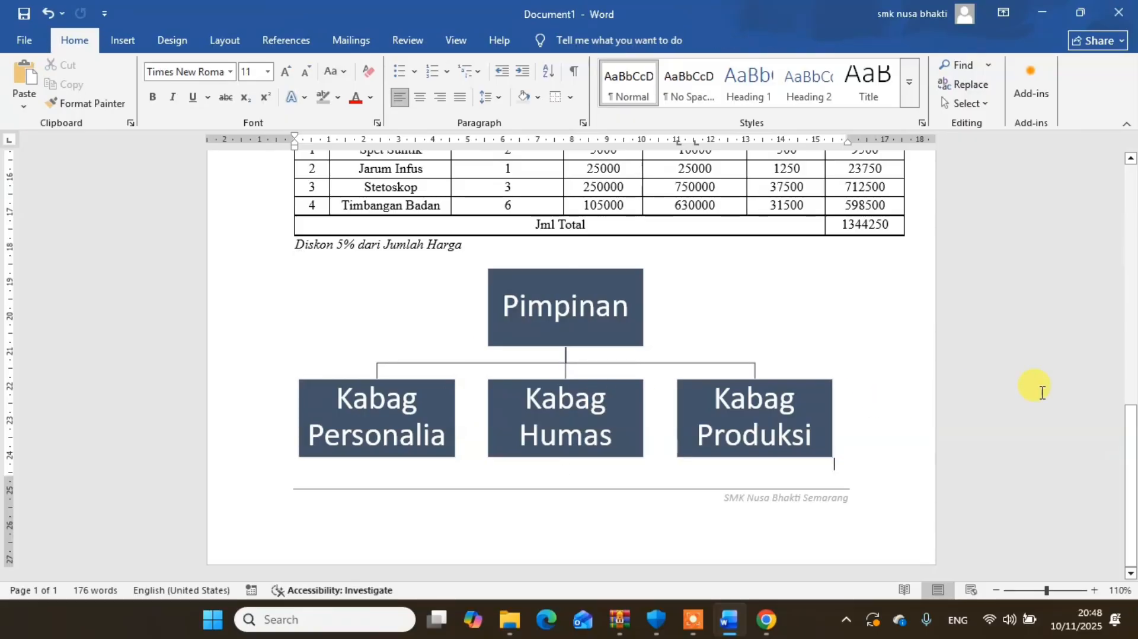
- Add two blank lines below the "Yth." line under the article title
drag(1131, 456, 1132, 236)
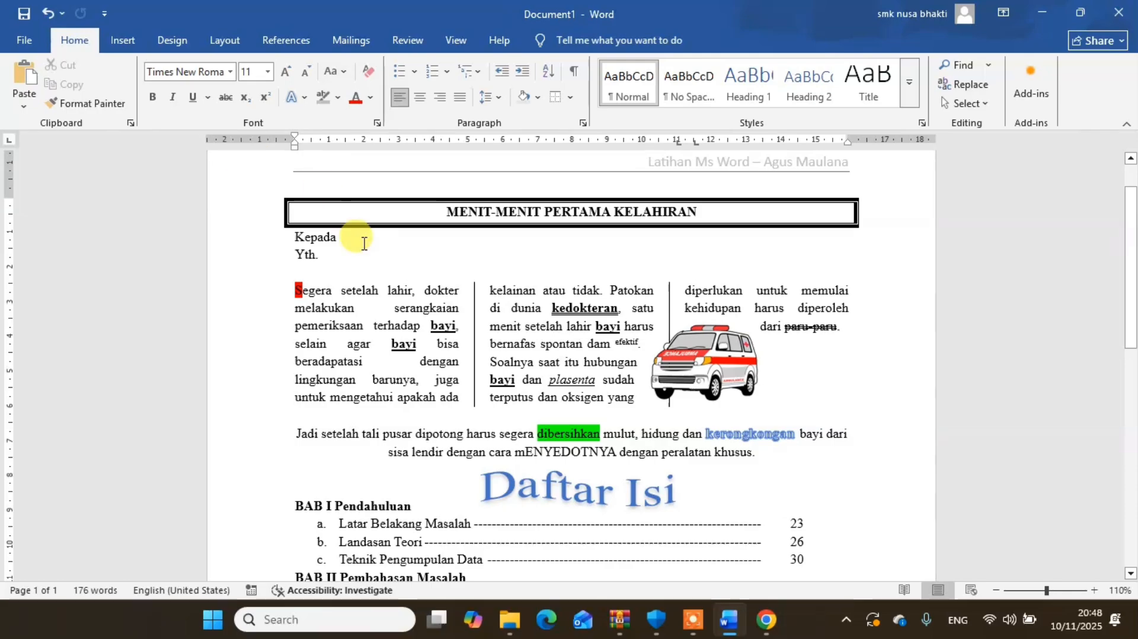
click(334, 258)
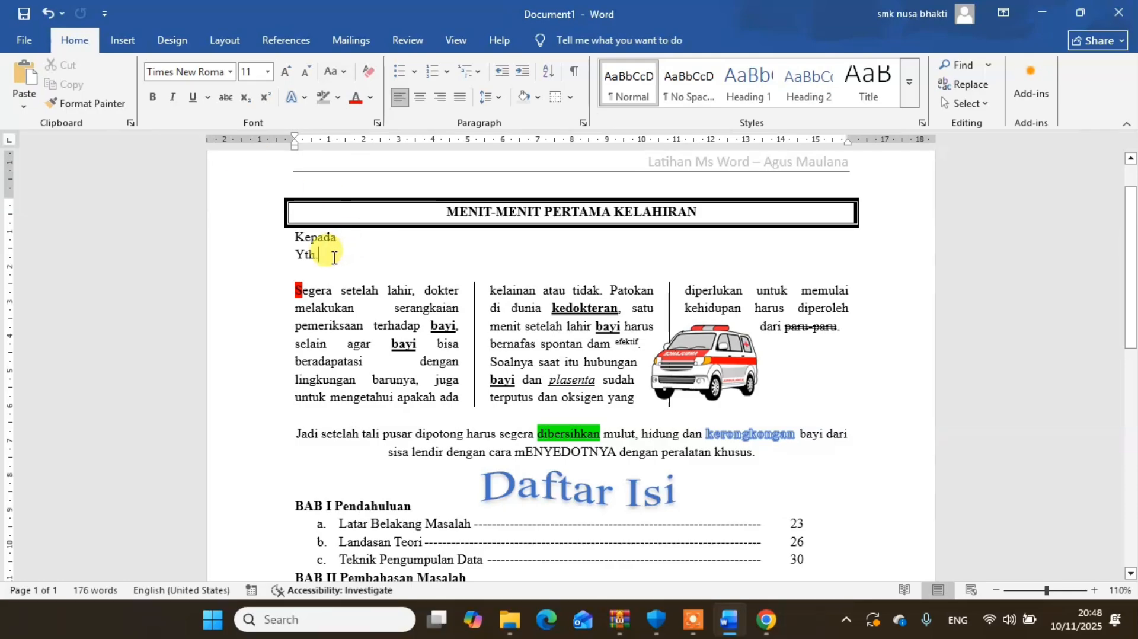
key(Return)
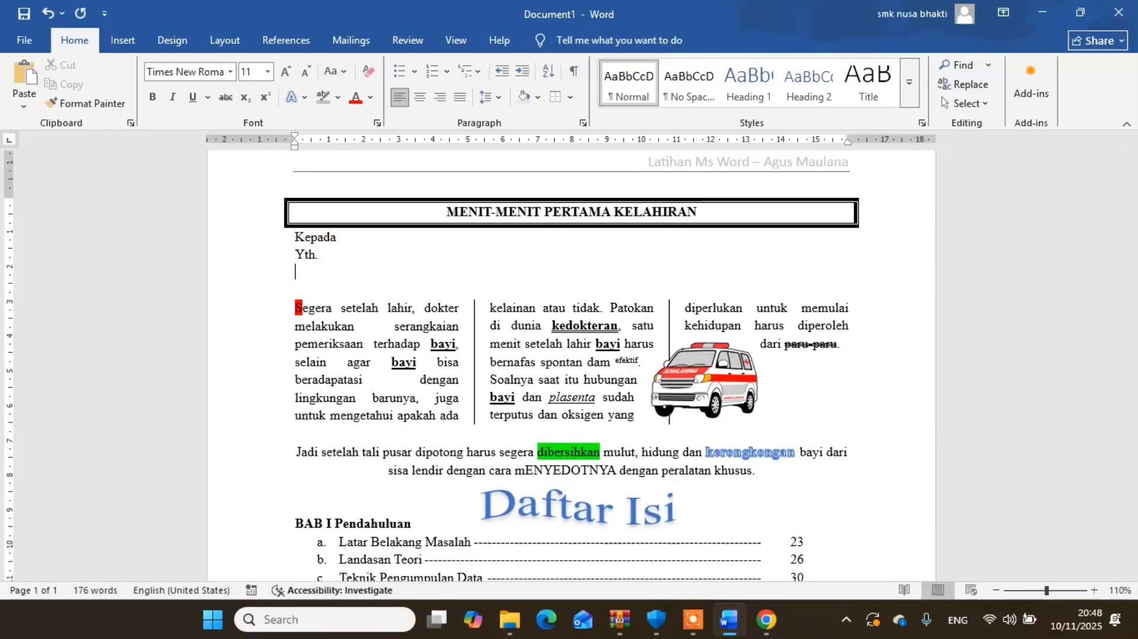
key(Return)
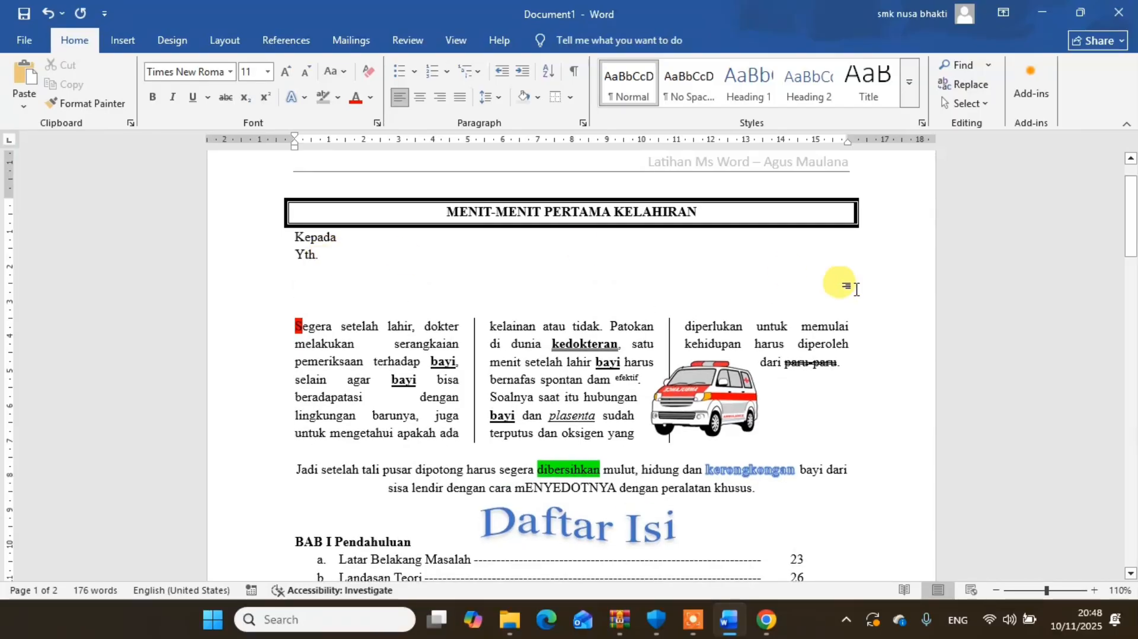
- Shrink the organization chart so it fits below the purchase table on the first page, and widen its frame to the full text width
drag(1131, 216, 1131, 406)
click(796, 342)
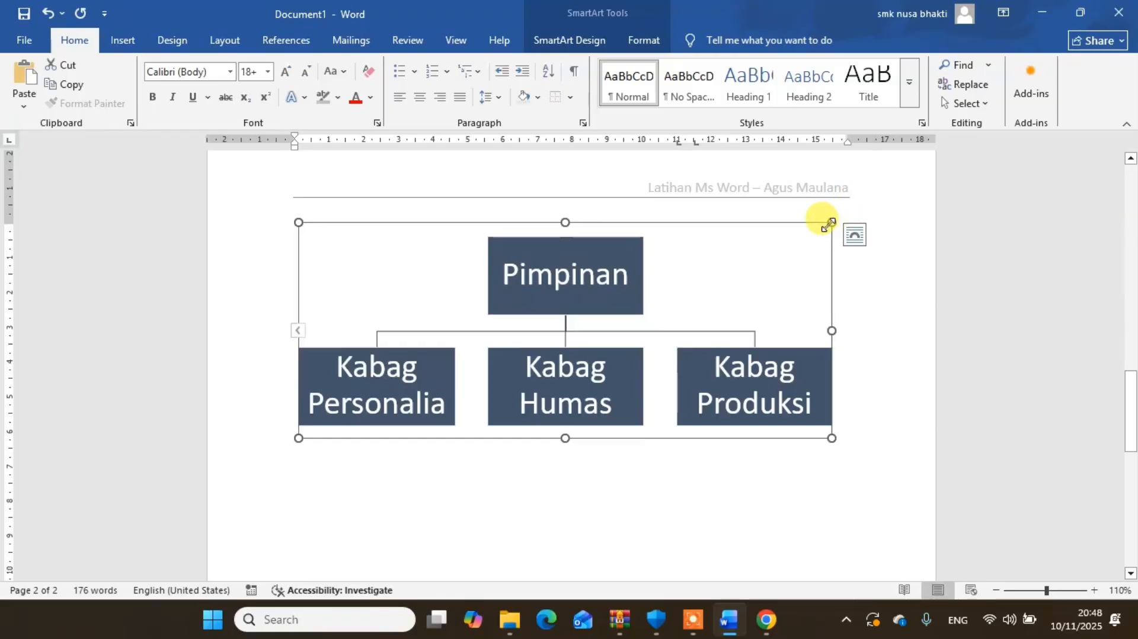
drag(831, 223, 775, 244)
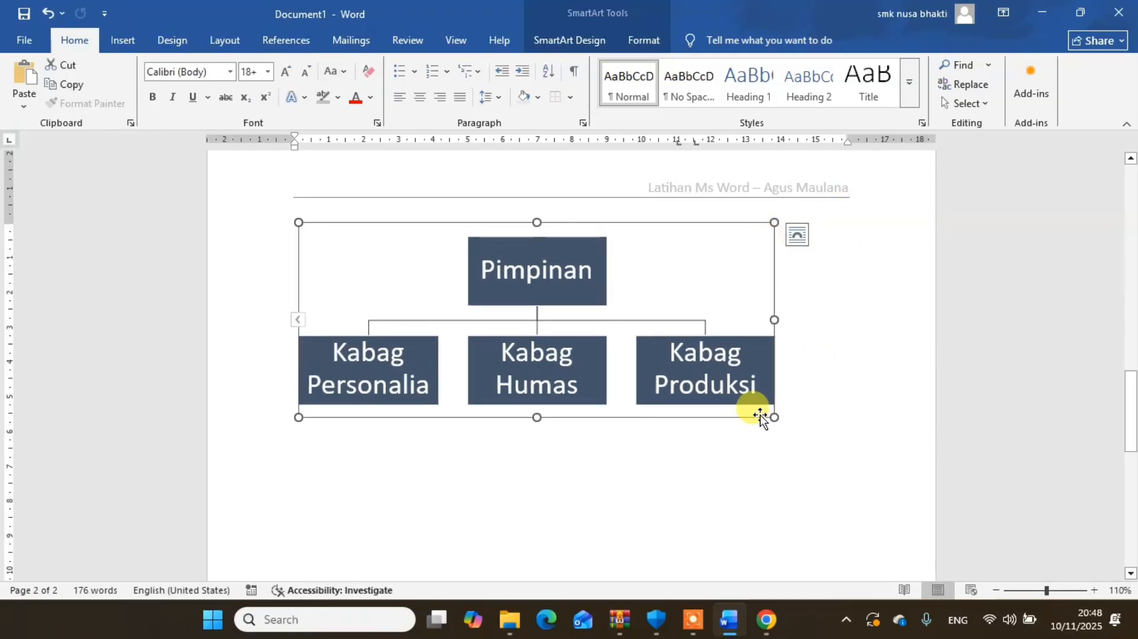
drag(774, 417, 732, 372)
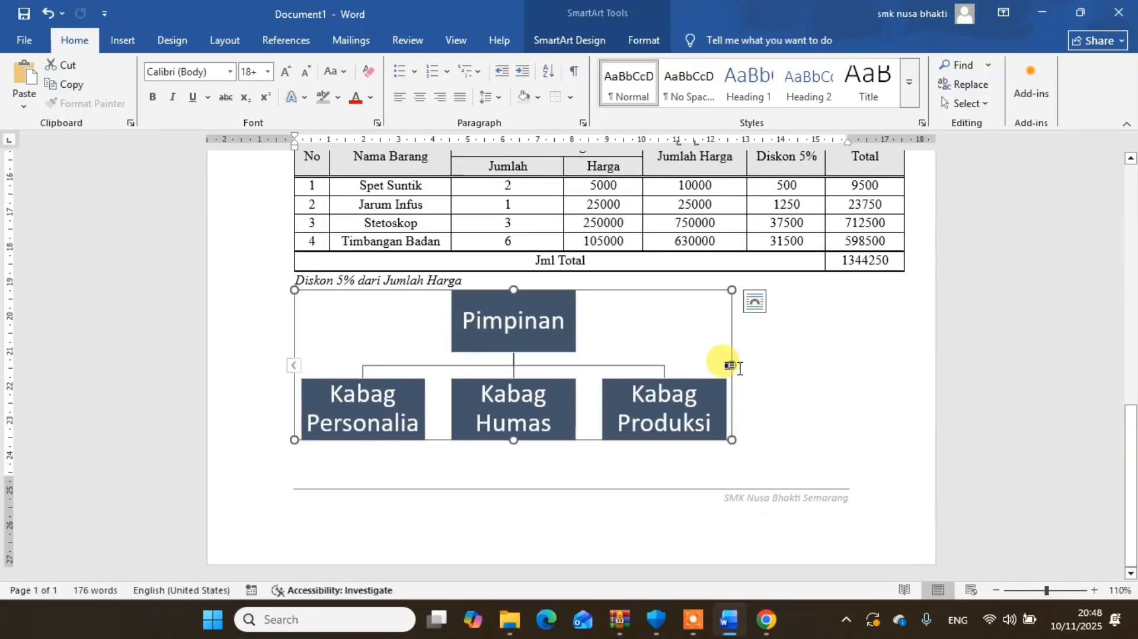
drag(734, 365, 852, 383)
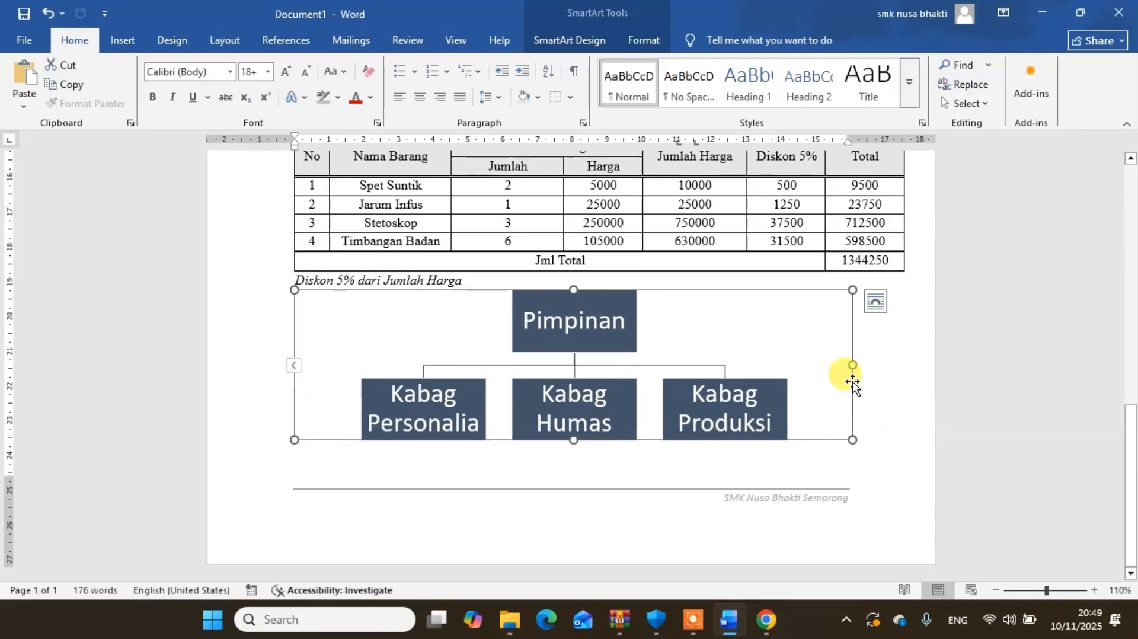
- Place the cursor after "Yth." and attach the existing list BIODATA.docx from Pictures > LATIHAN as the mail merge recipients
drag(1134, 431, 1130, 178)
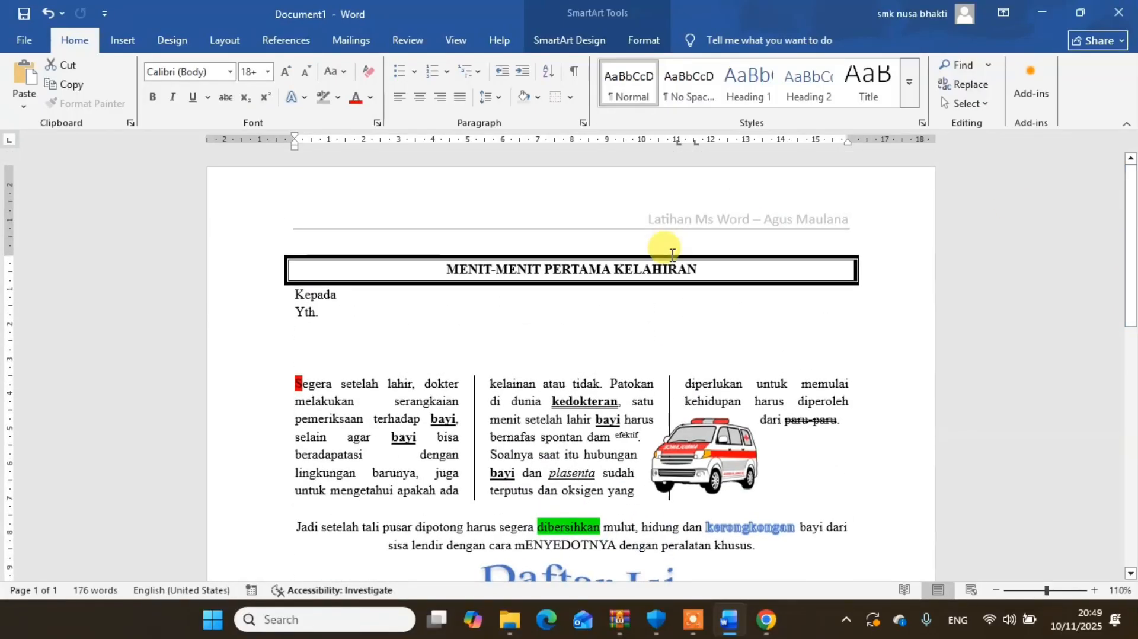
click(330, 312)
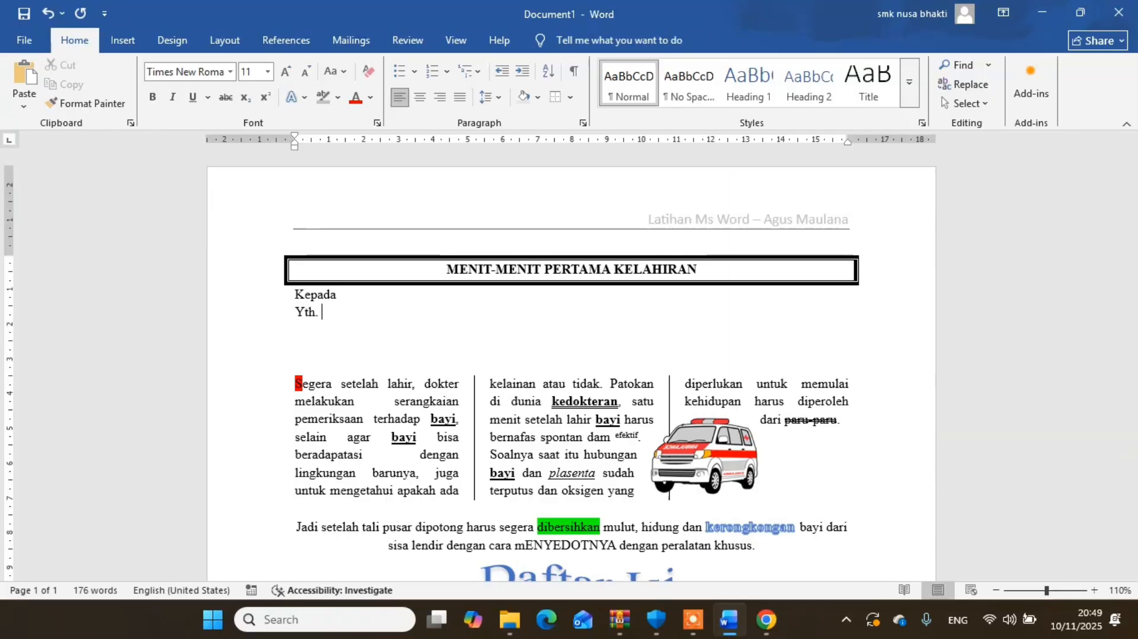
click(356, 42)
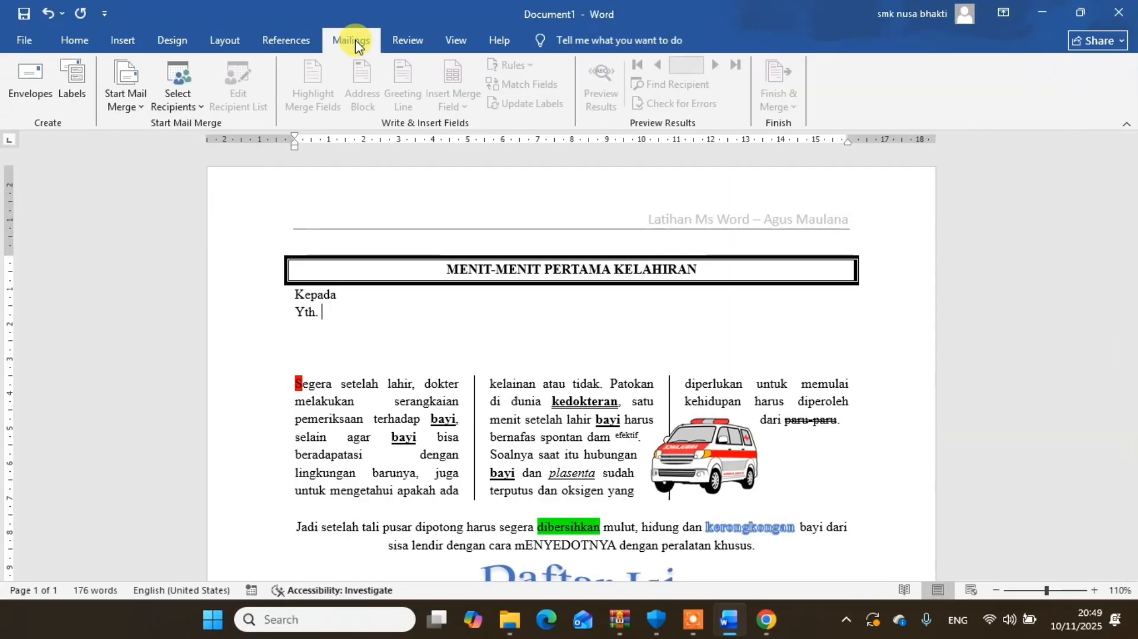
click(196, 114)
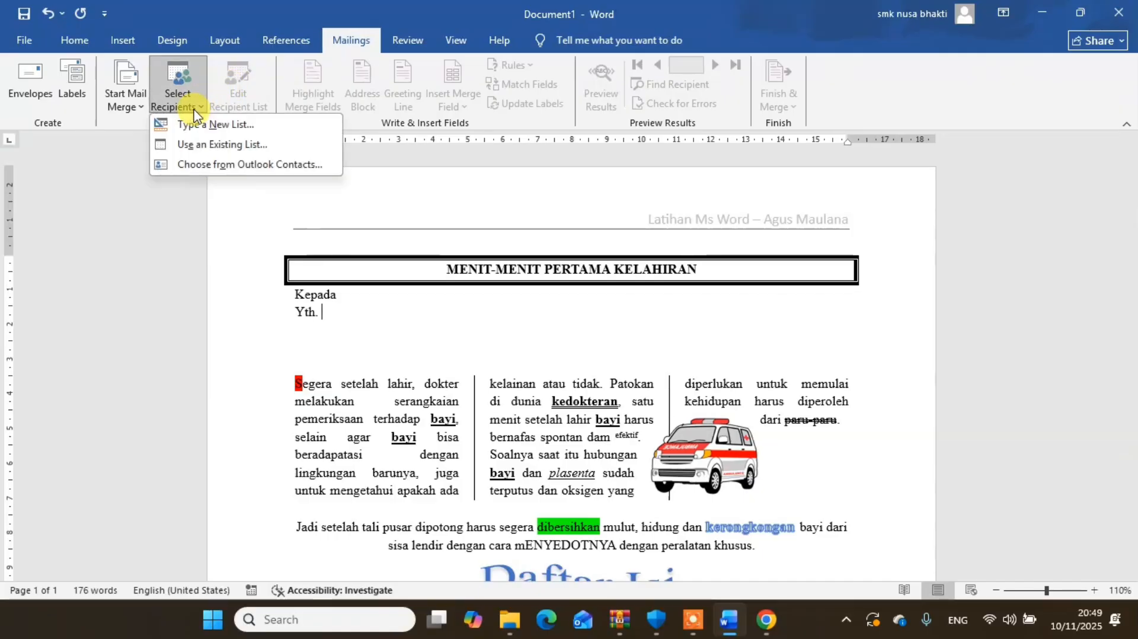
click(209, 149)
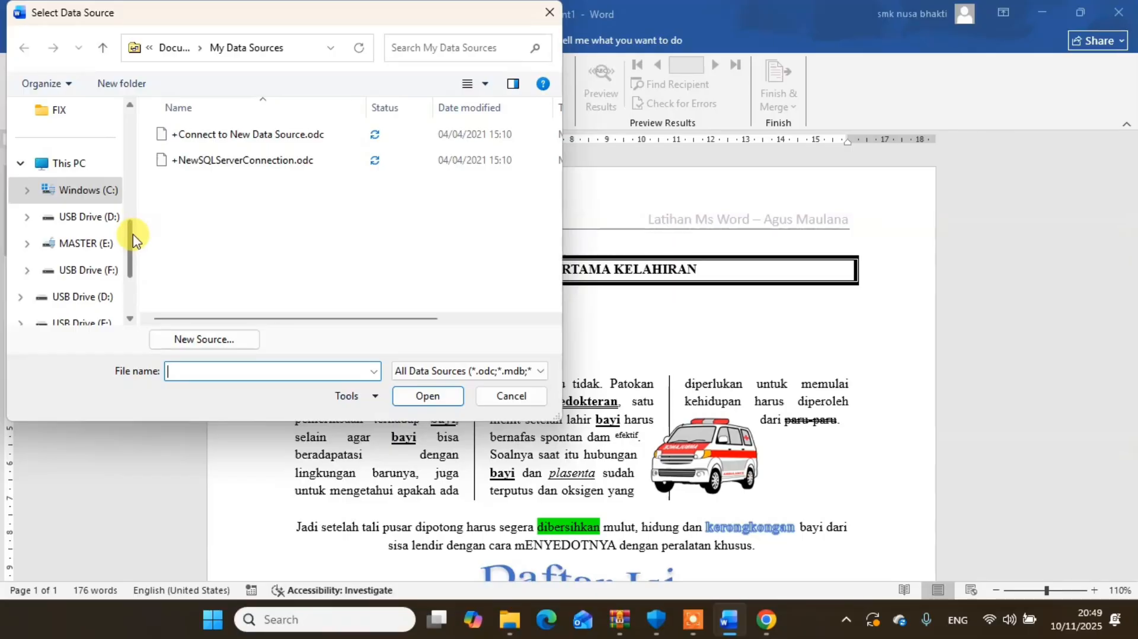
drag(133, 238, 132, 148)
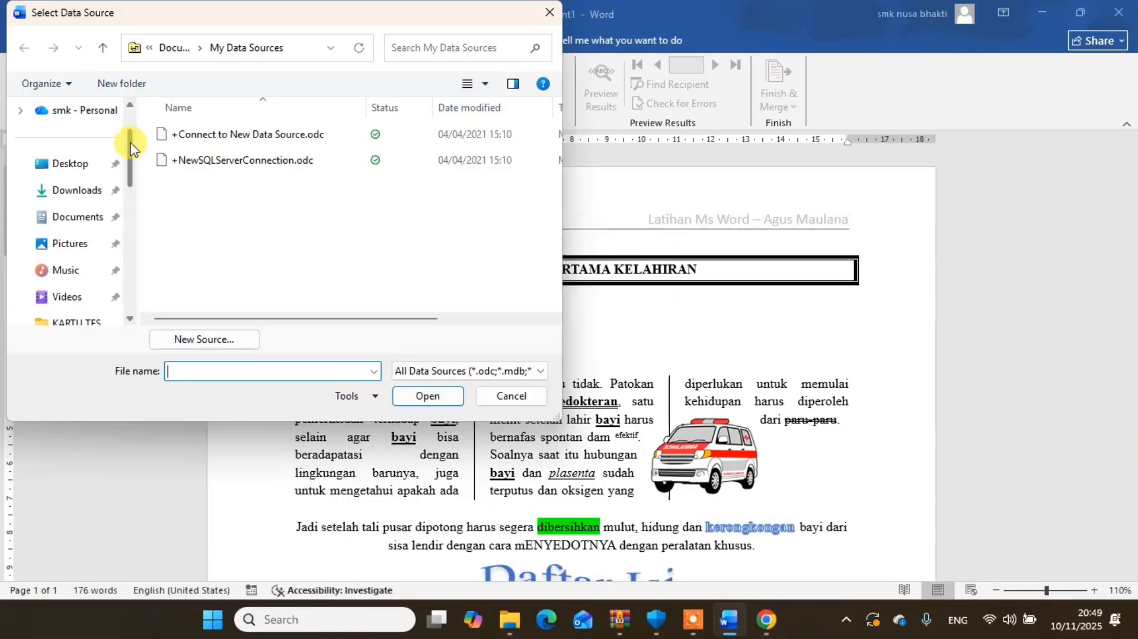
click(70, 245)
double_click(217, 136)
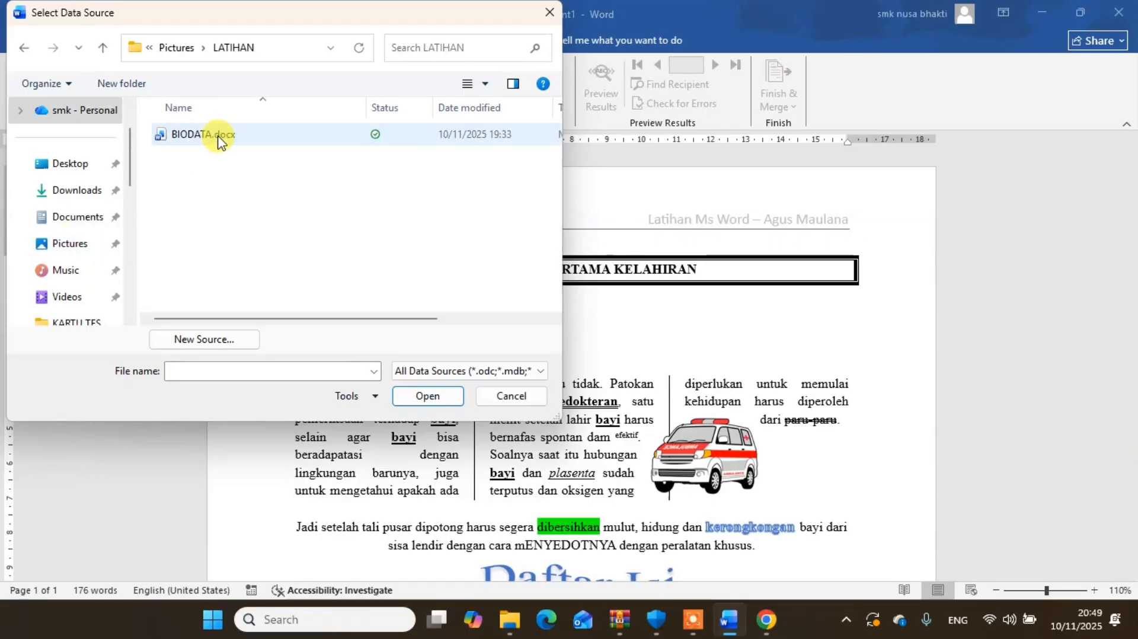
click(212, 143)
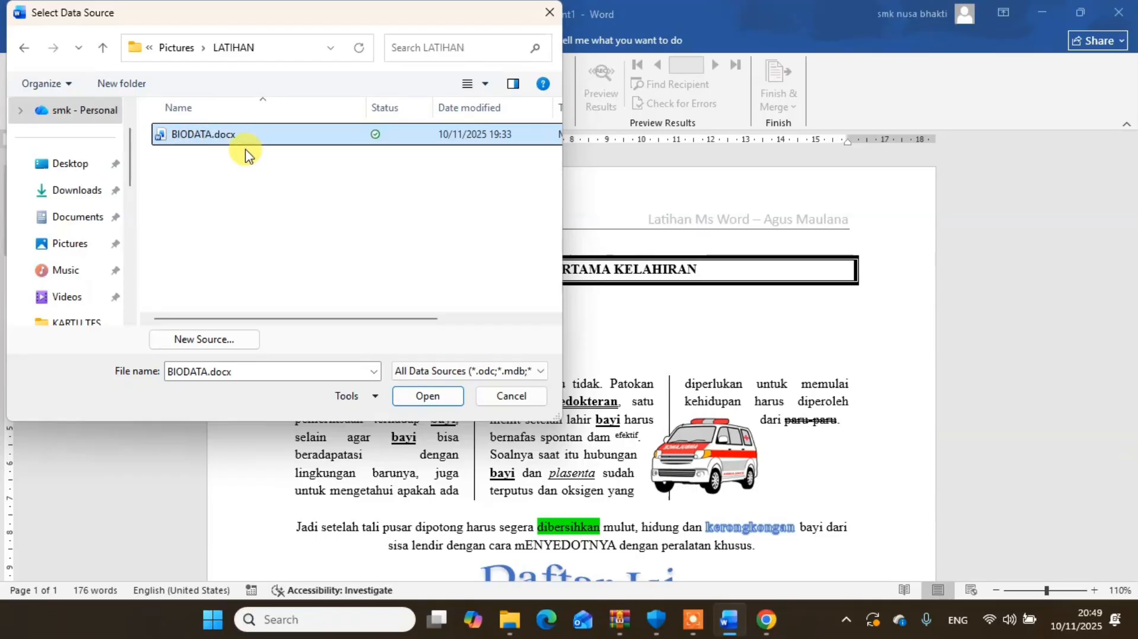
click(418, 398)
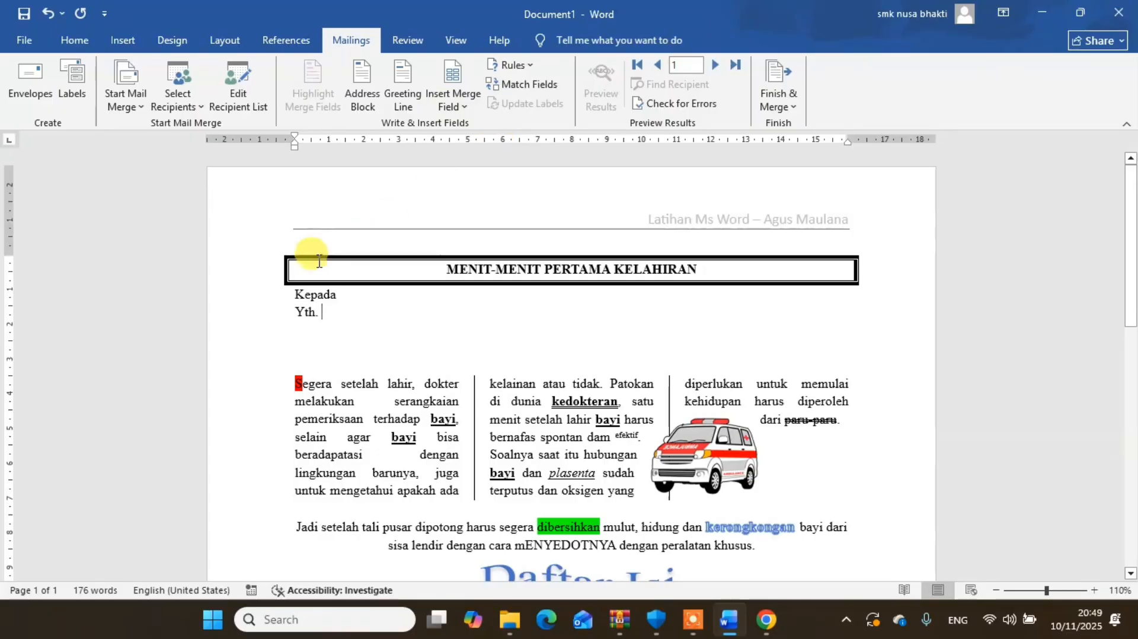
- Insert the merge fields Nama, Alamat and Kota on separate lines starting after "Yth.", and remove the two surplus blank lines below them
click(462, 111)
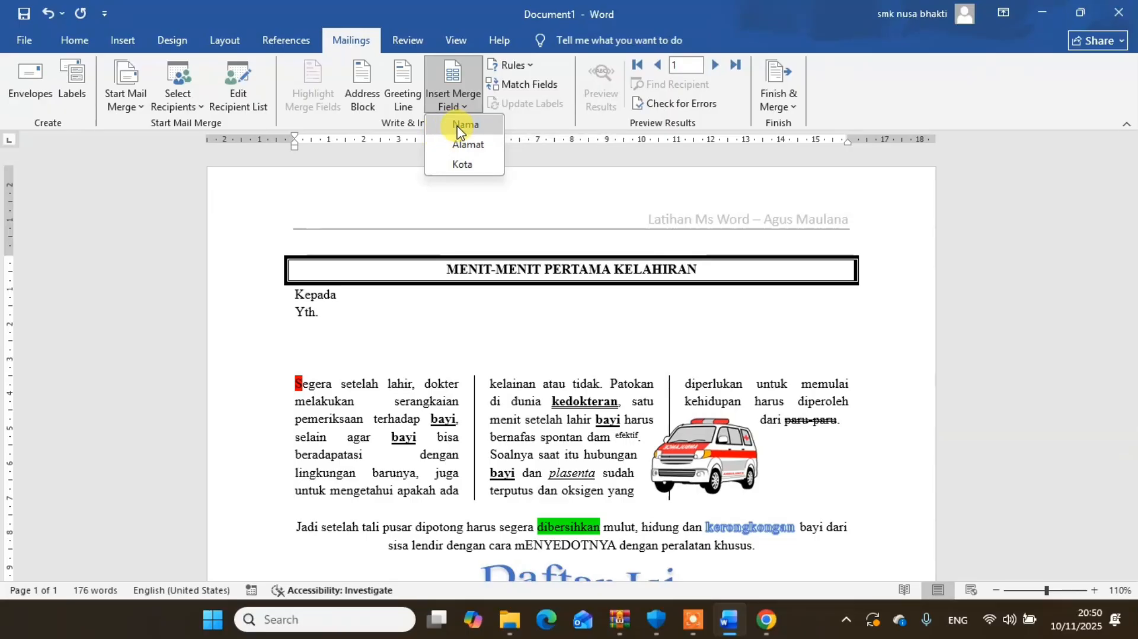
click(455, 125)
key(Return)
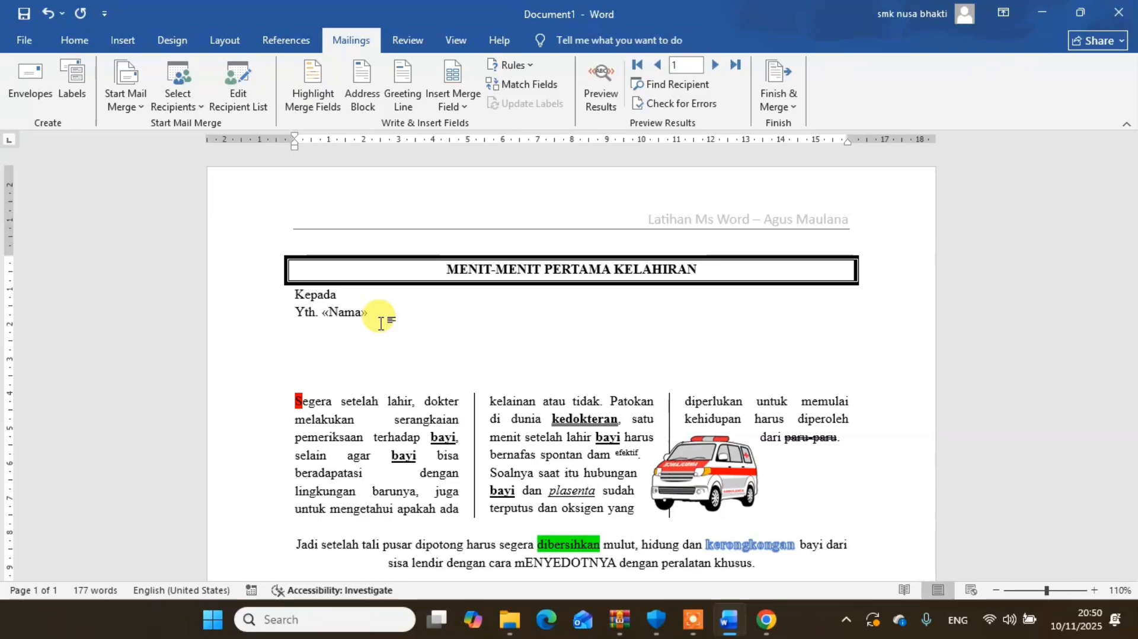
click(465, 111)
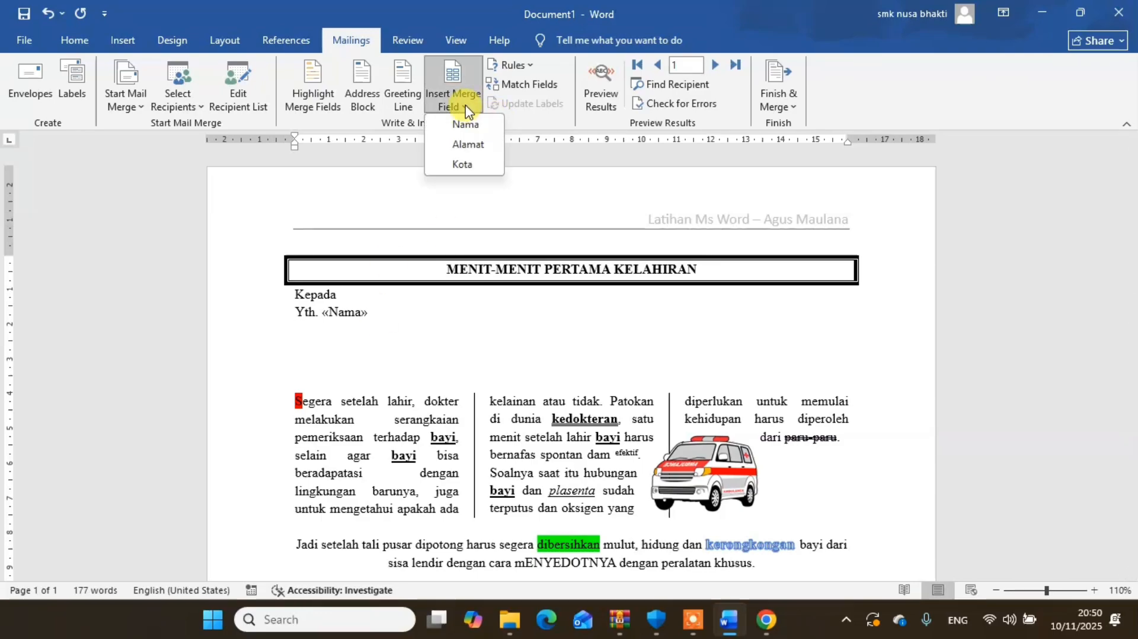
click(466, 145)
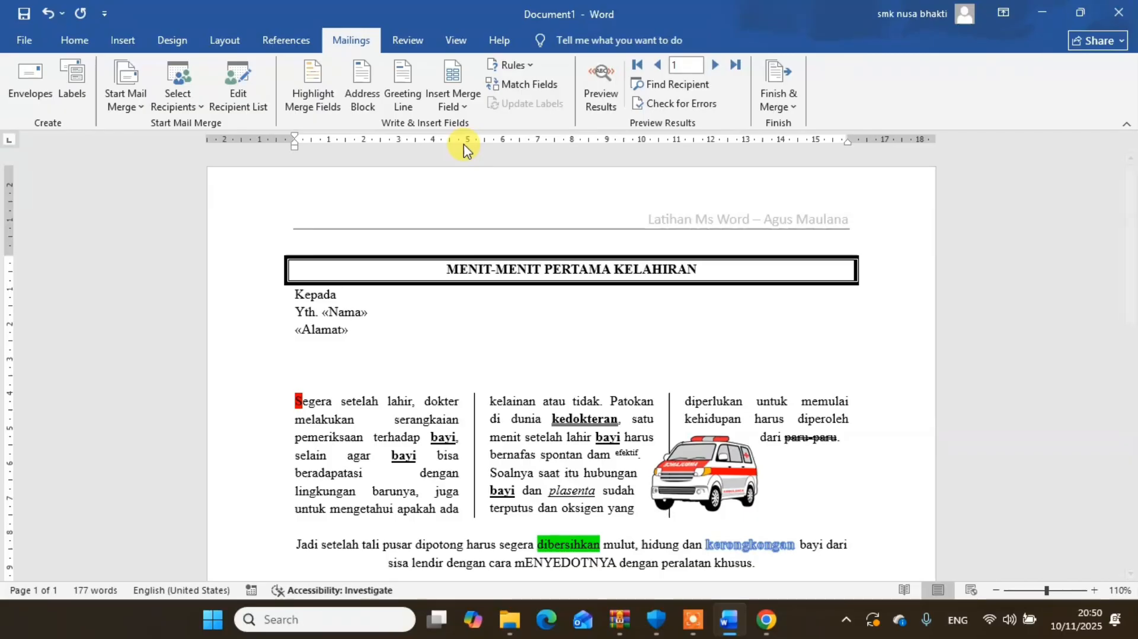
key(Return)
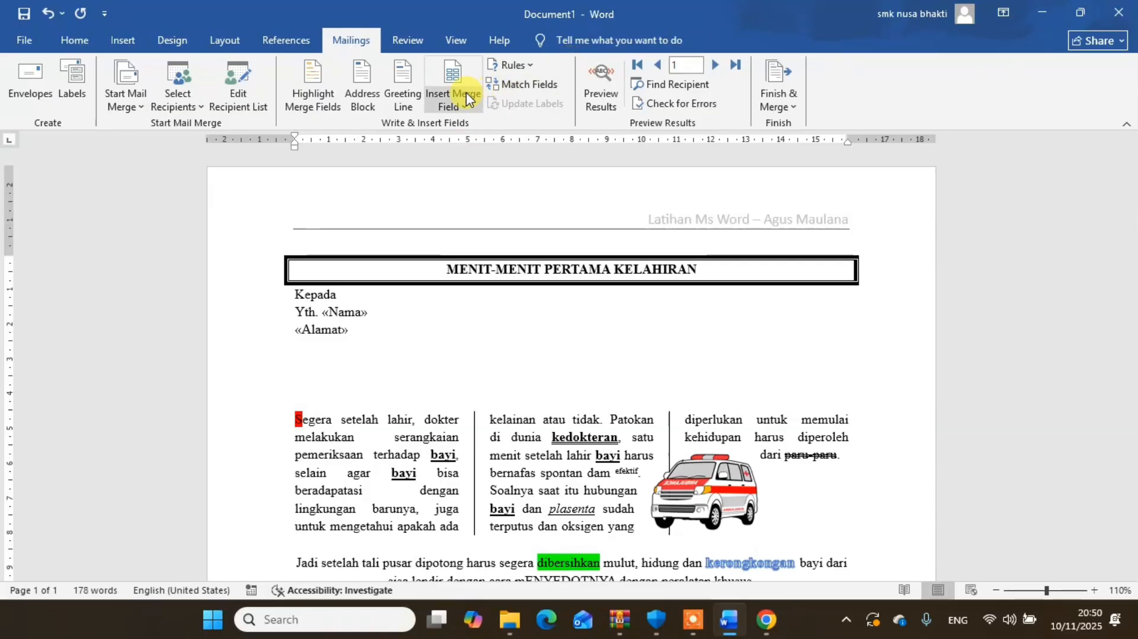
click(455, 103)
click(461, 164)
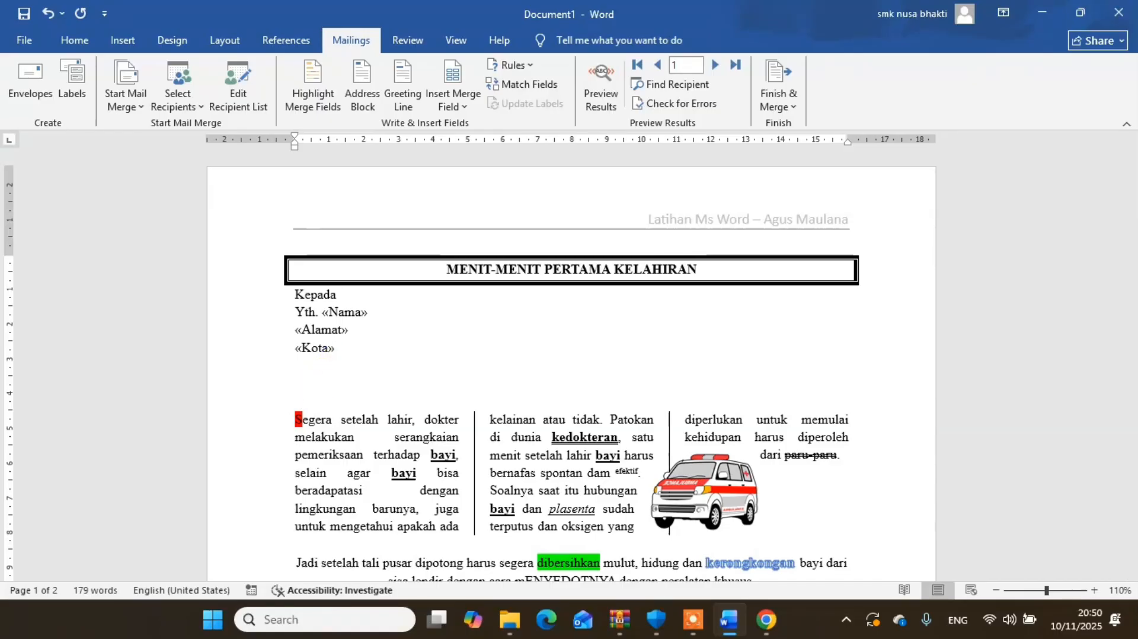
key(BackSpace)
key(BackSpace)
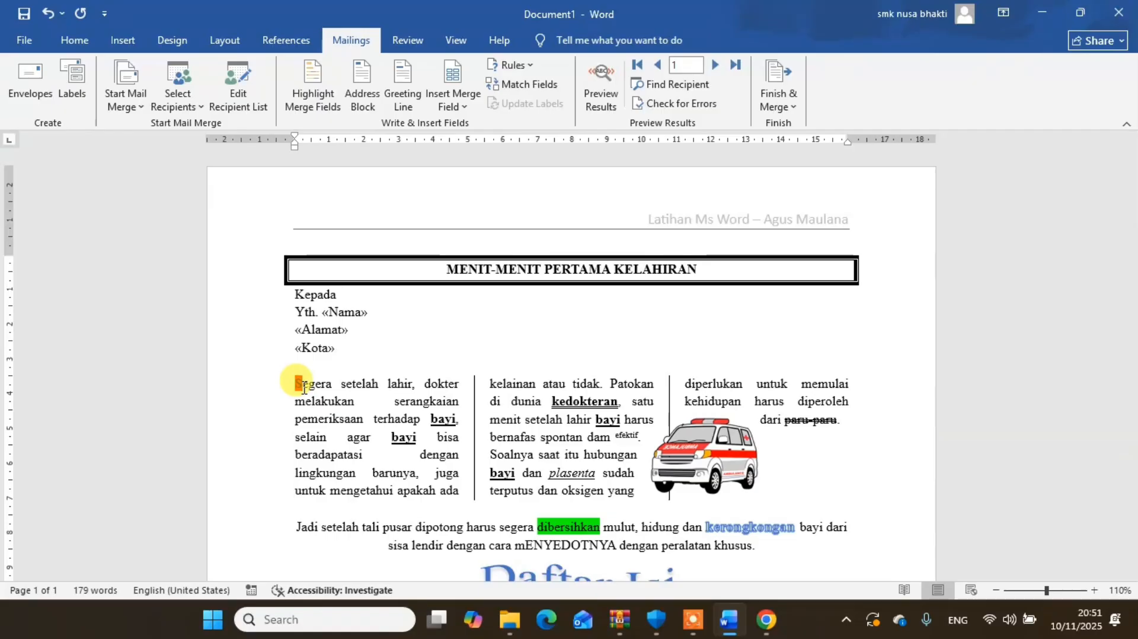
- Replace the small orange-highlighted drop cap of "Segera" with a newly entered "S" and clear that letter's formatting
click(304, 390)
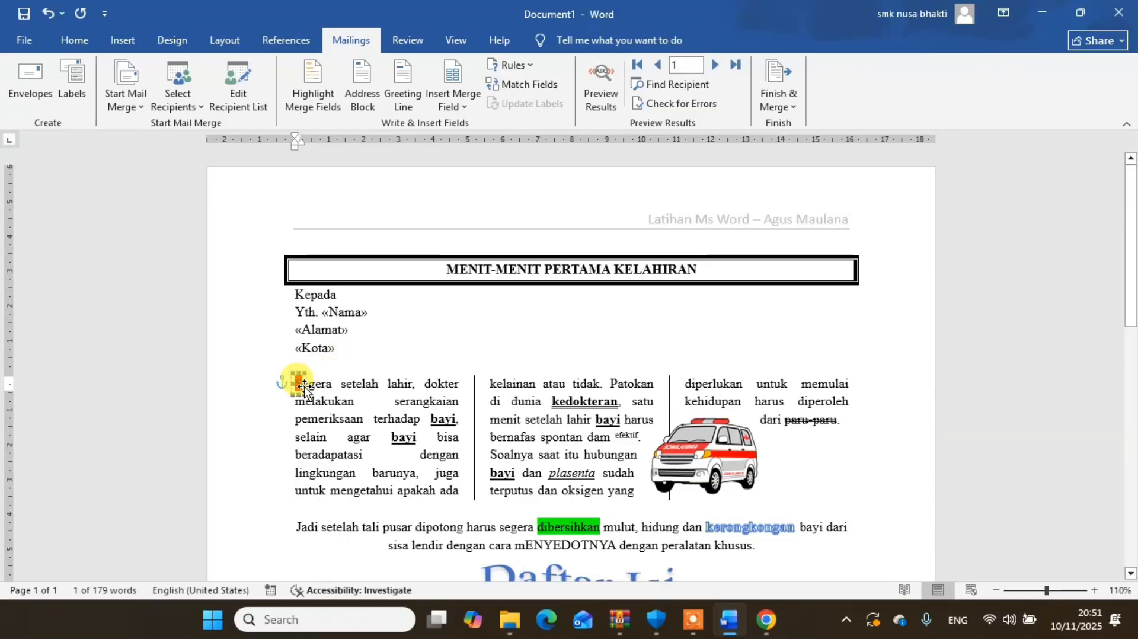
click(295, 382)
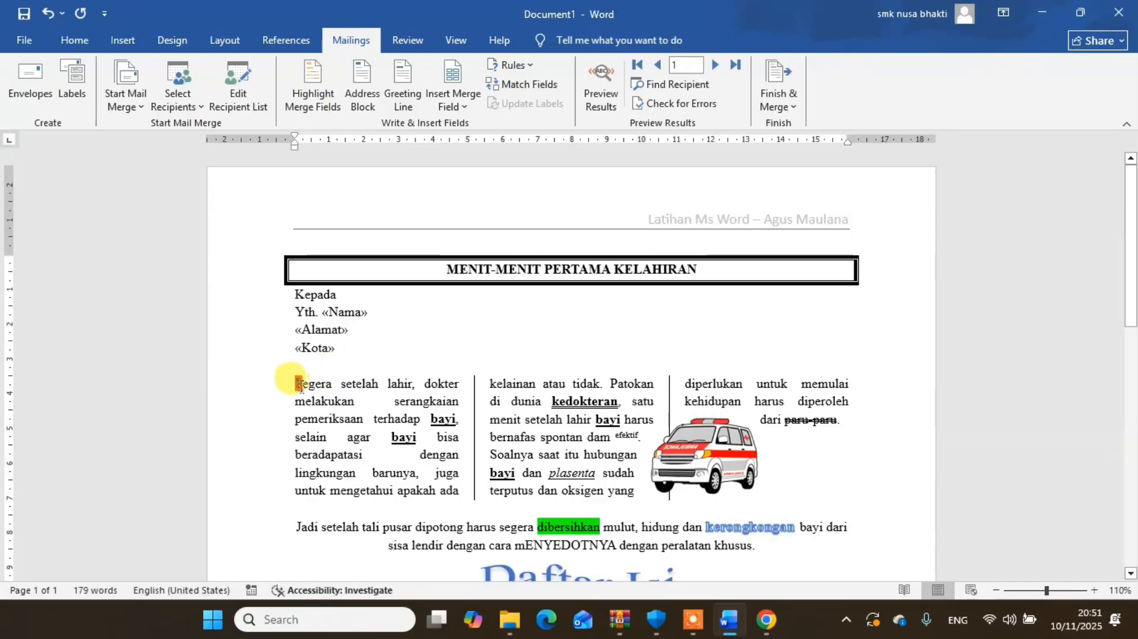
click(300, 385)
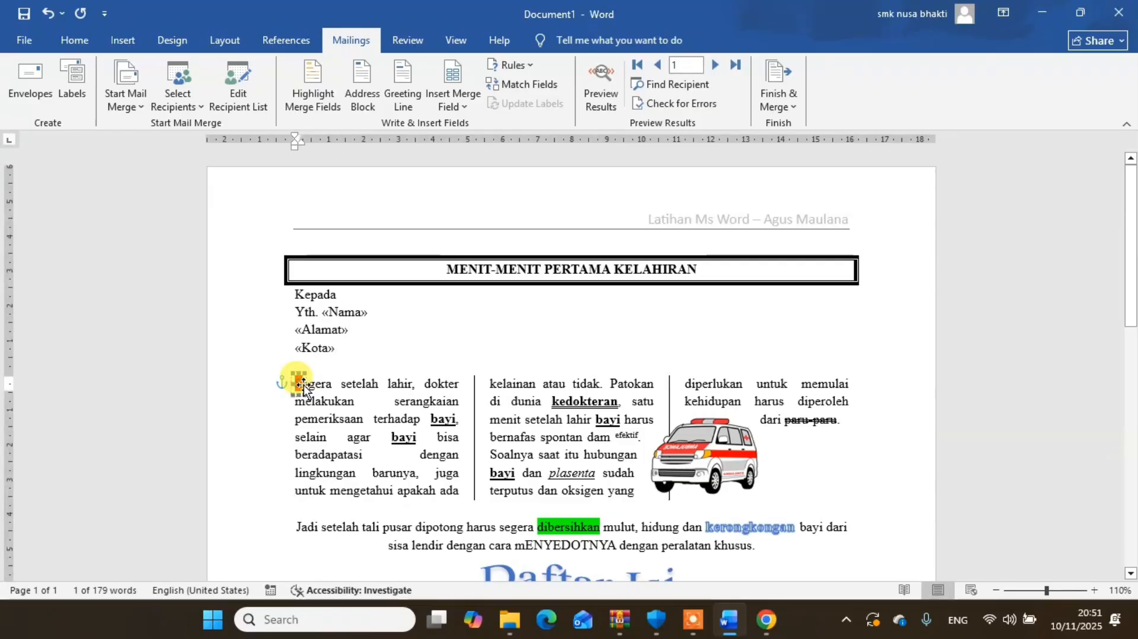
key(Delete)
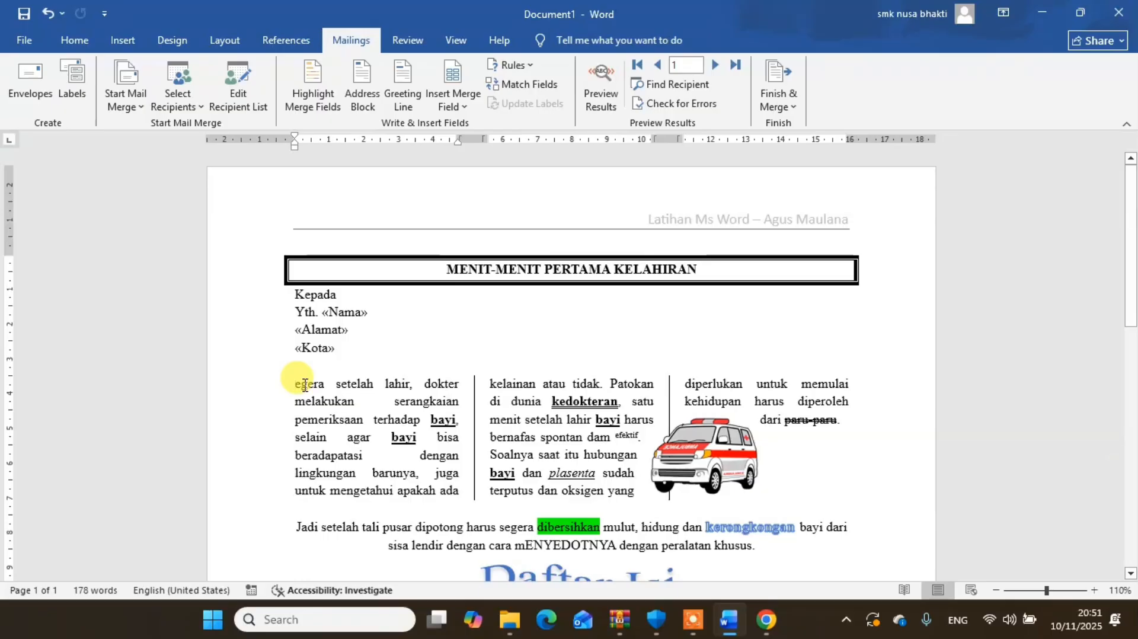
text(S)
key(BackSpace)
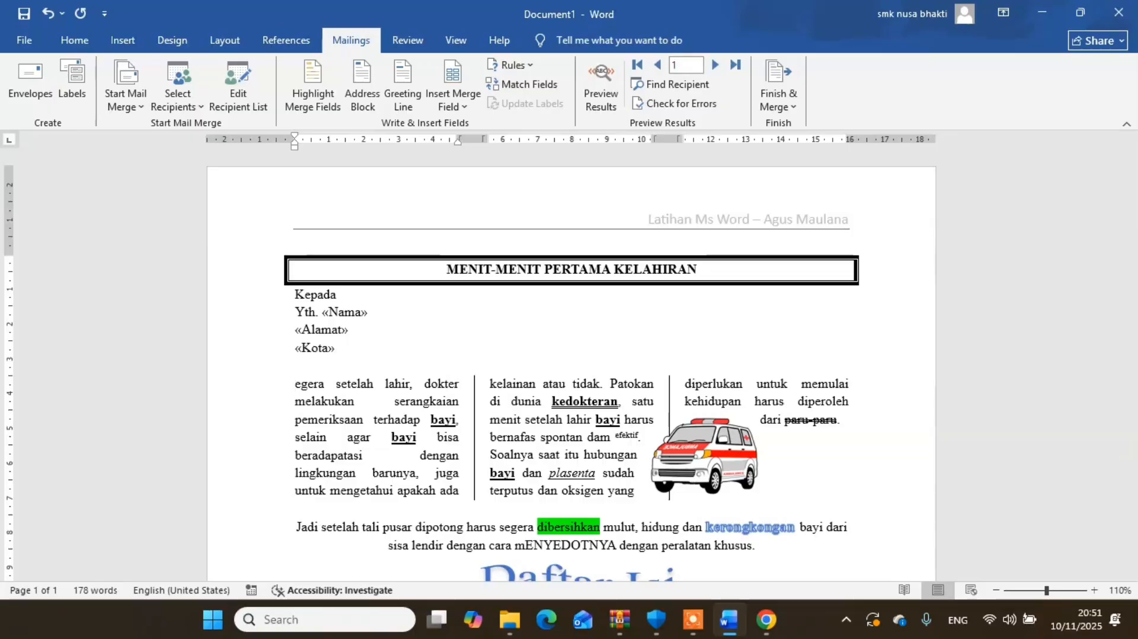
text(S)
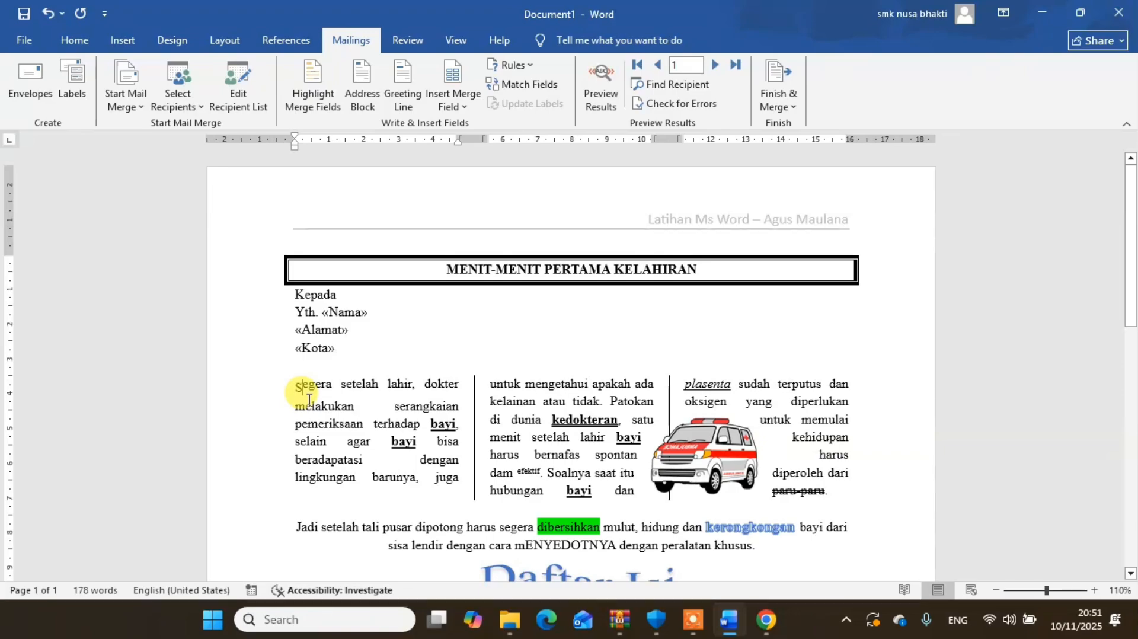
drag(302, 391, 295, 389)
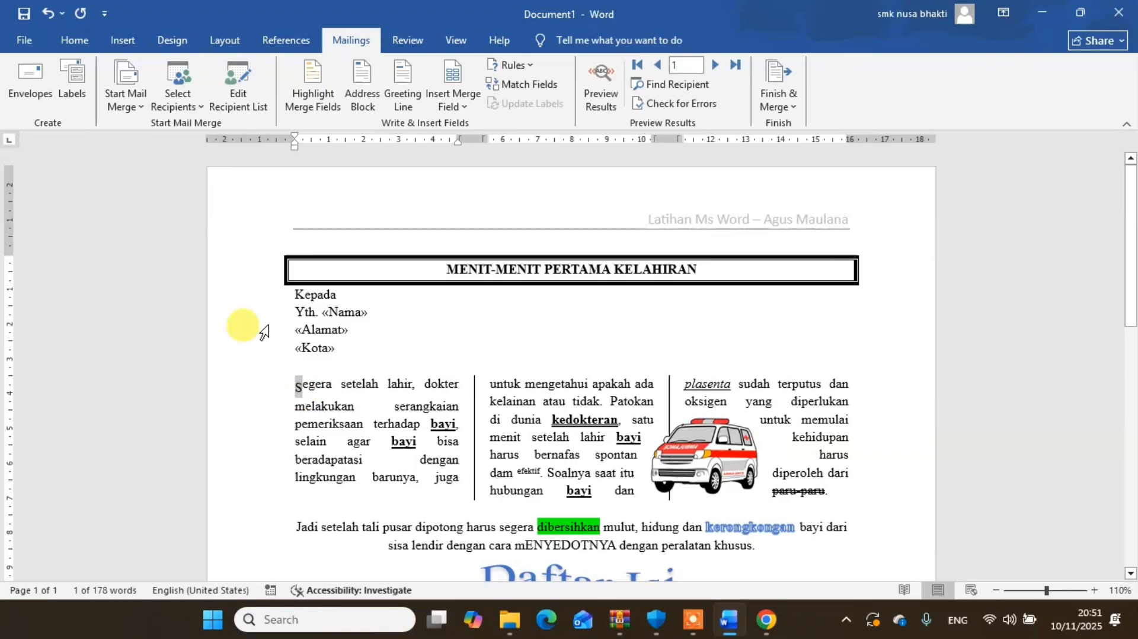
click(75, 41)
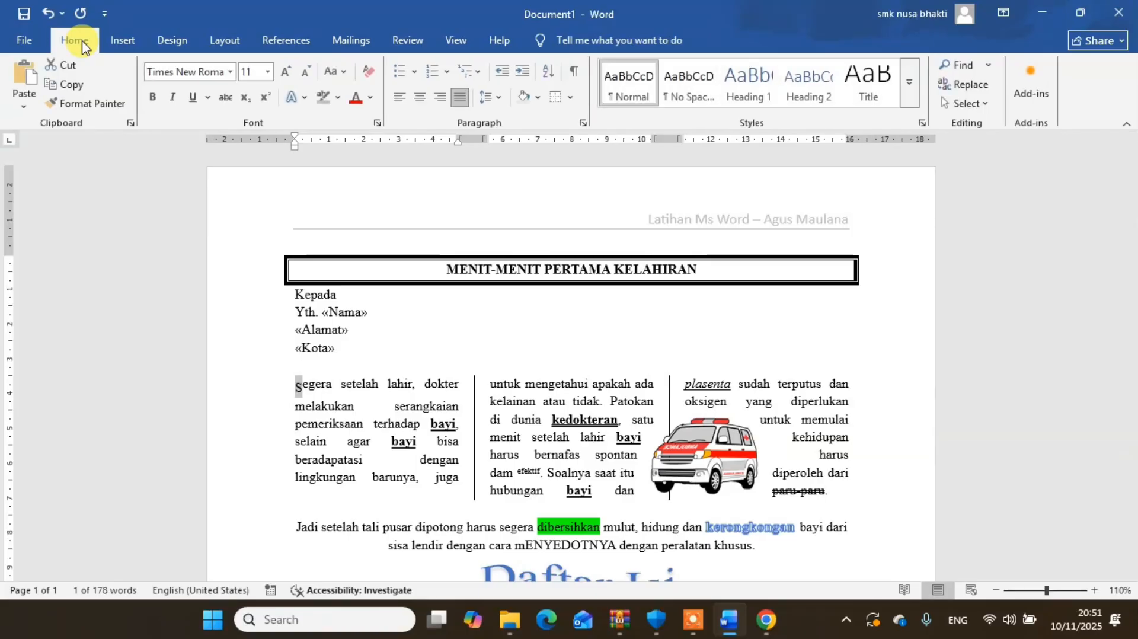
click(367, 74)
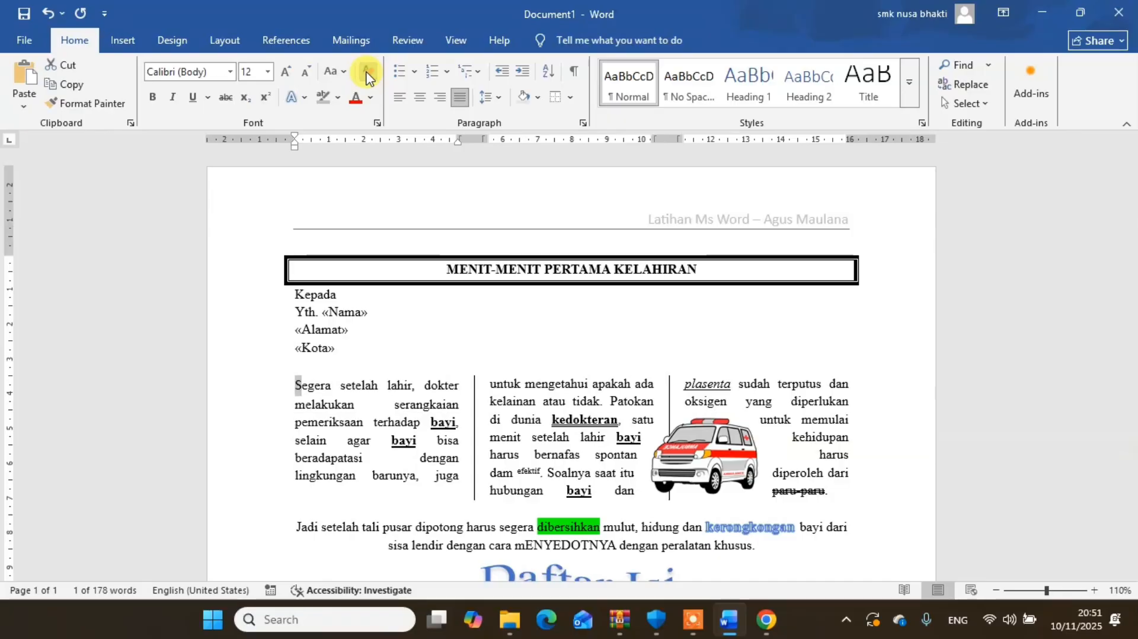
- Apply a Dropped drop cap to the initial "S" of the article's first paragraph
click(118, 45)
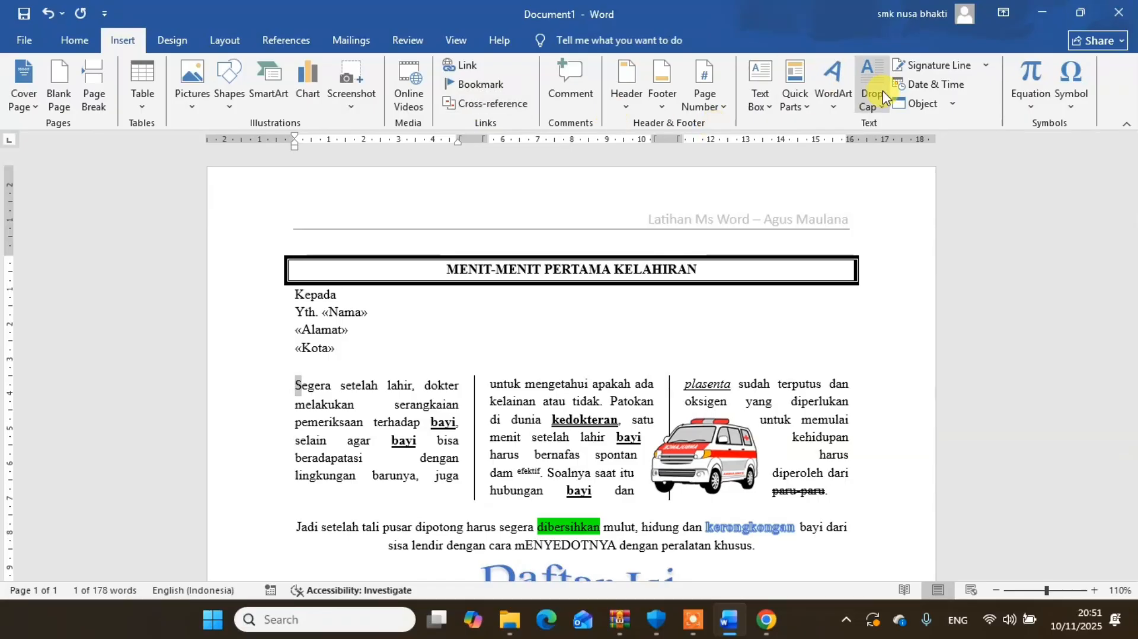
click(866, 111)
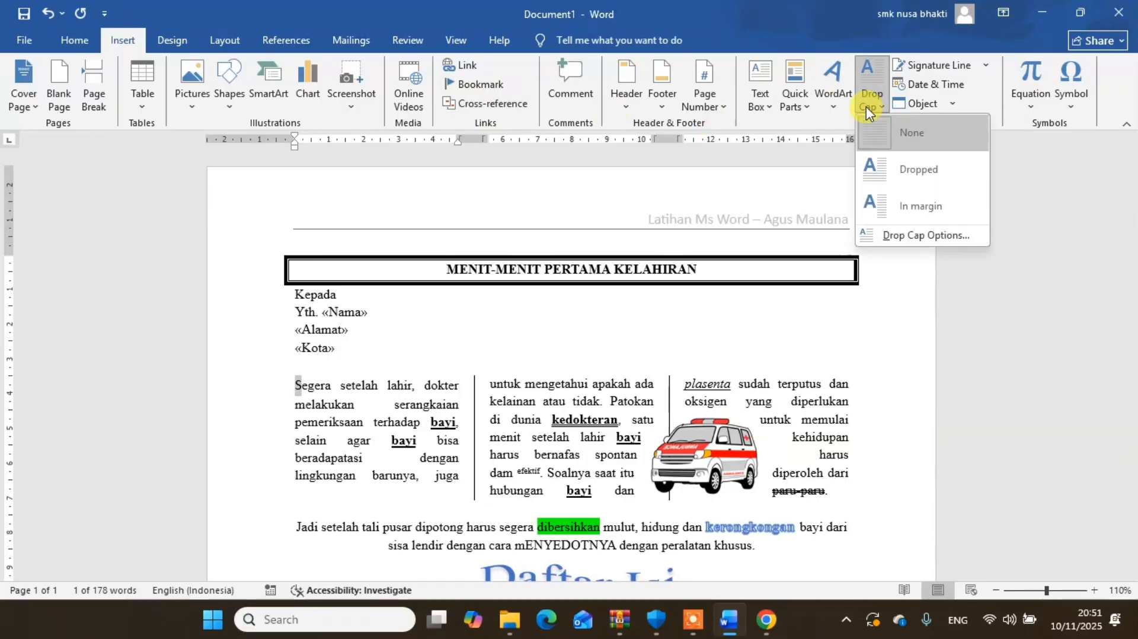
click(891, 176)
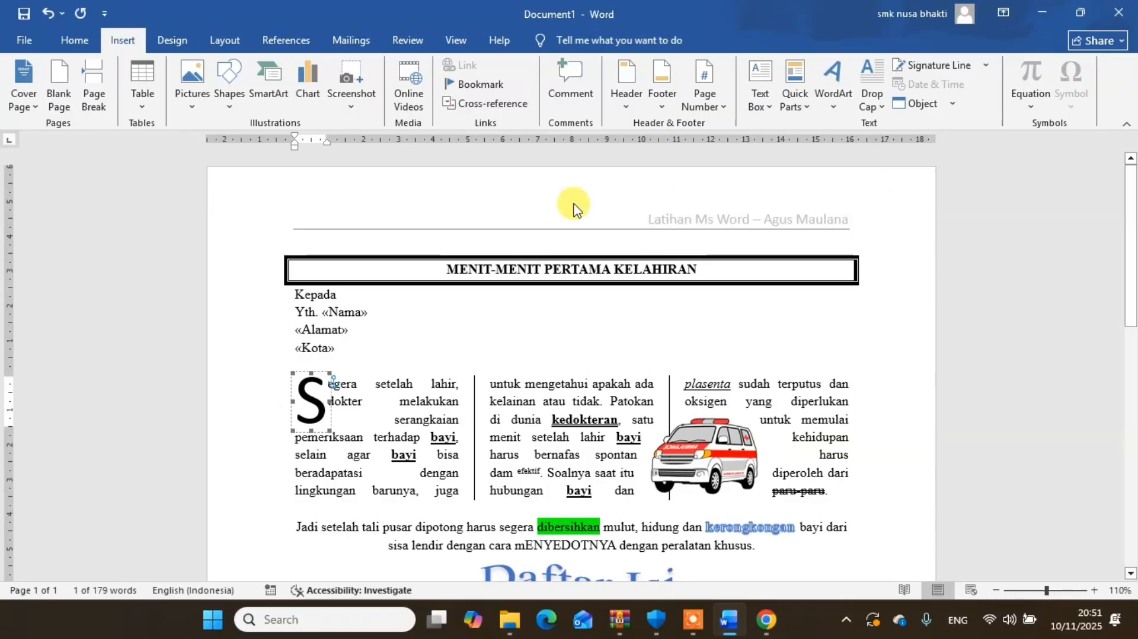
- Set the drop cap "S" to Times New Roman and give it black shading
double_click(309, 408)
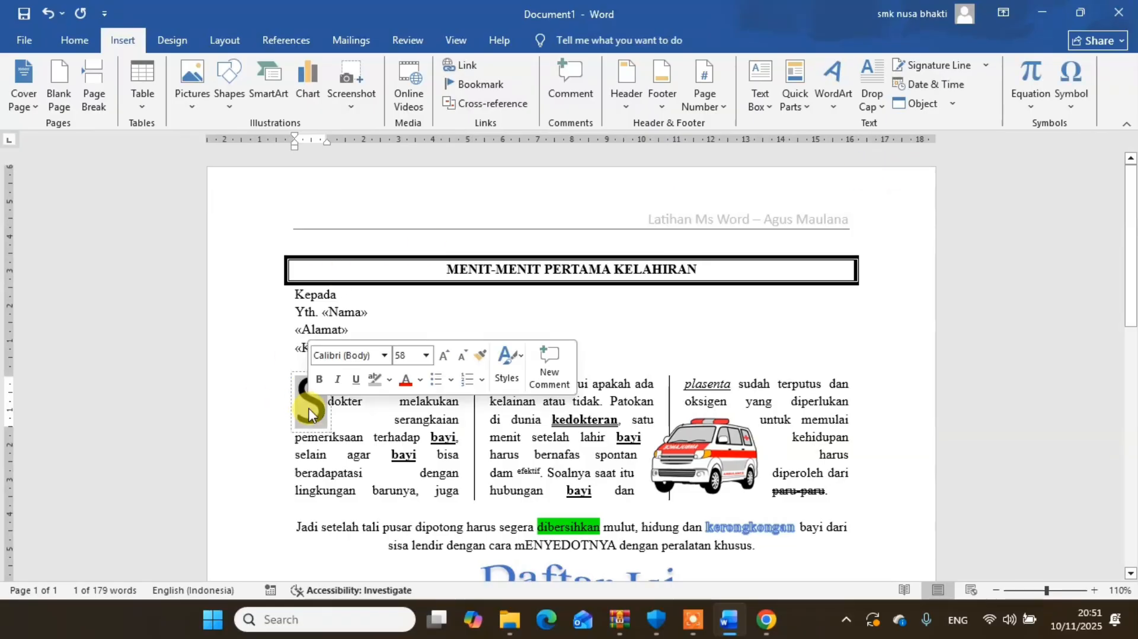
click(74, 40)
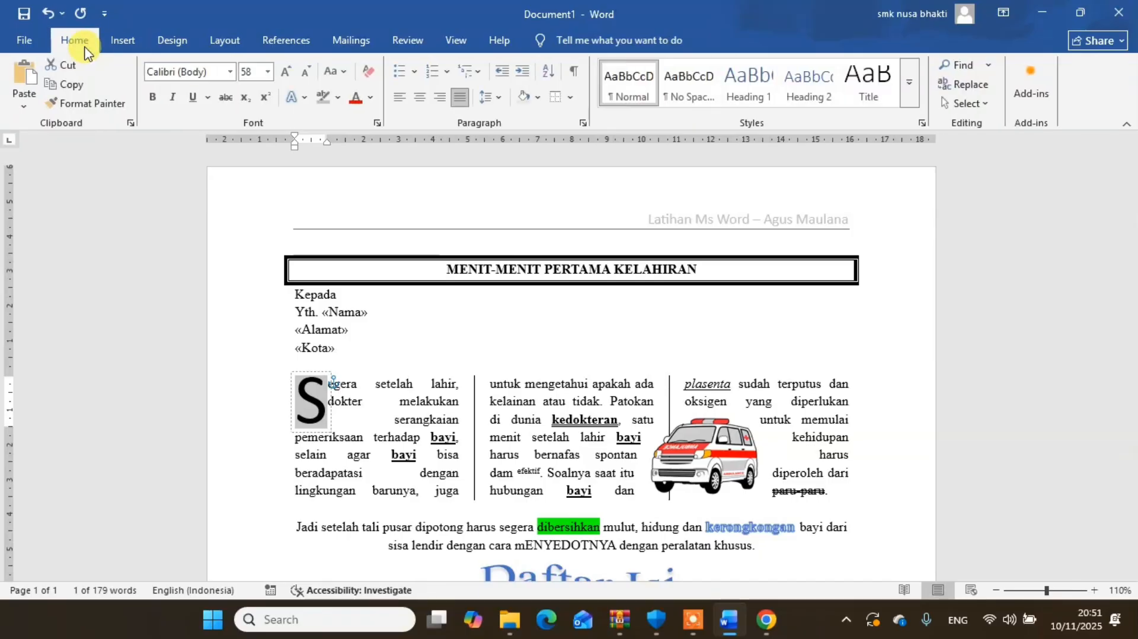
click(229, 71)
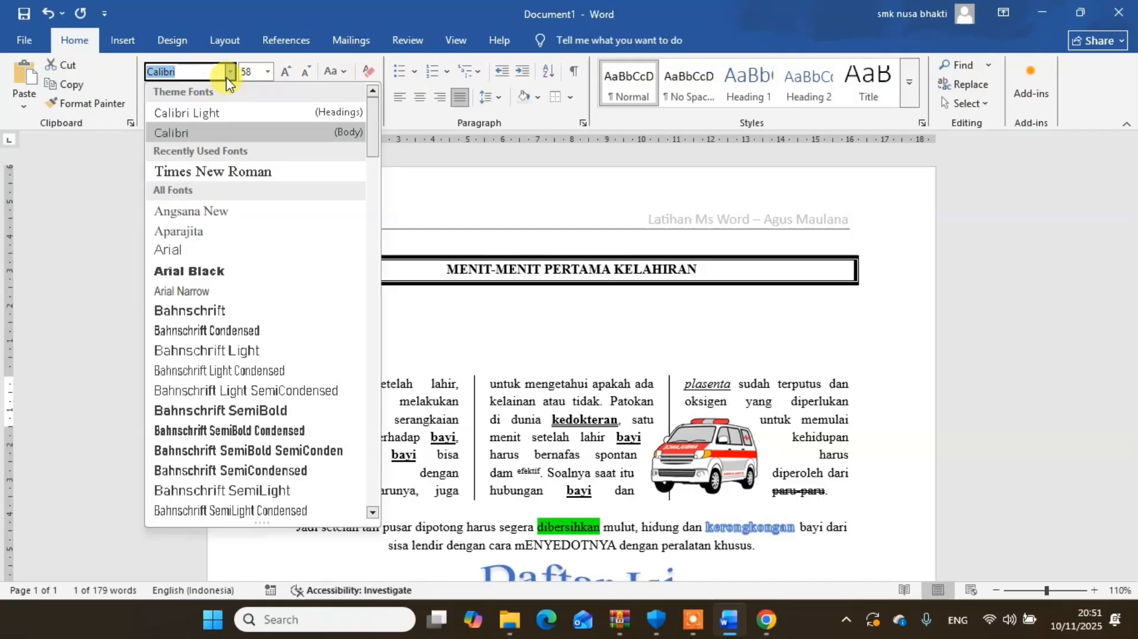
click(216, 167)
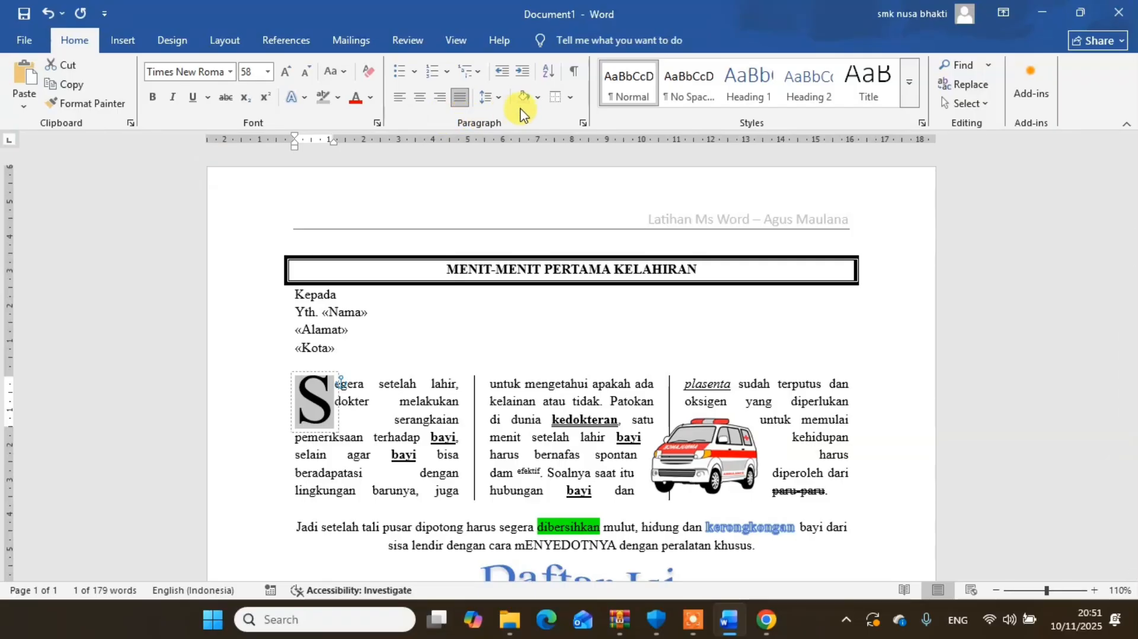
click(537, 97)
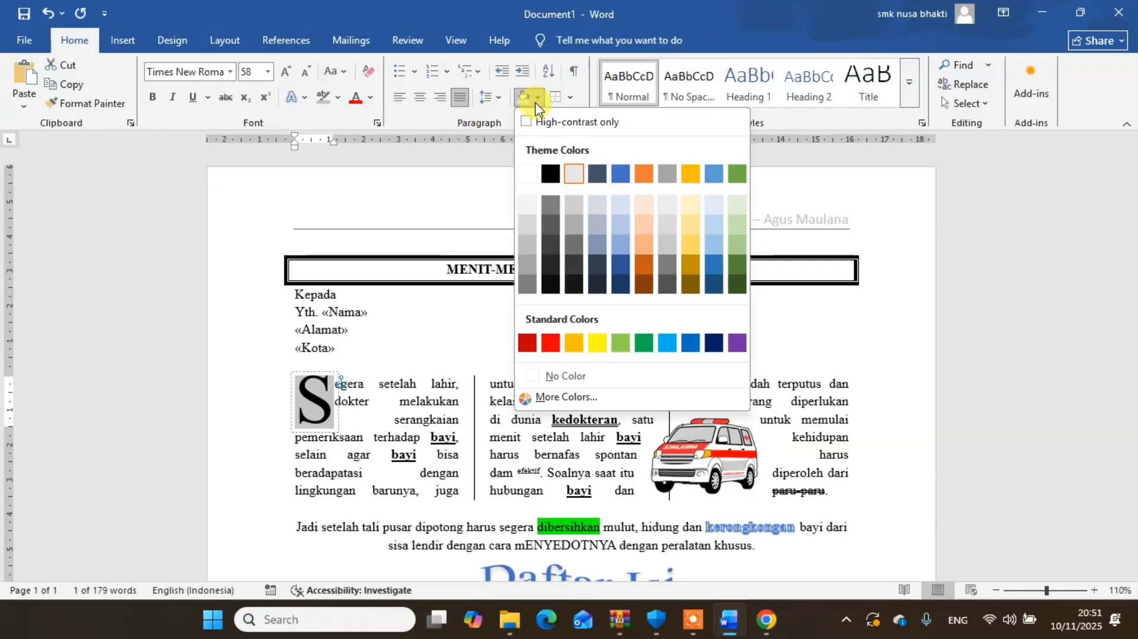
click(553, 173)
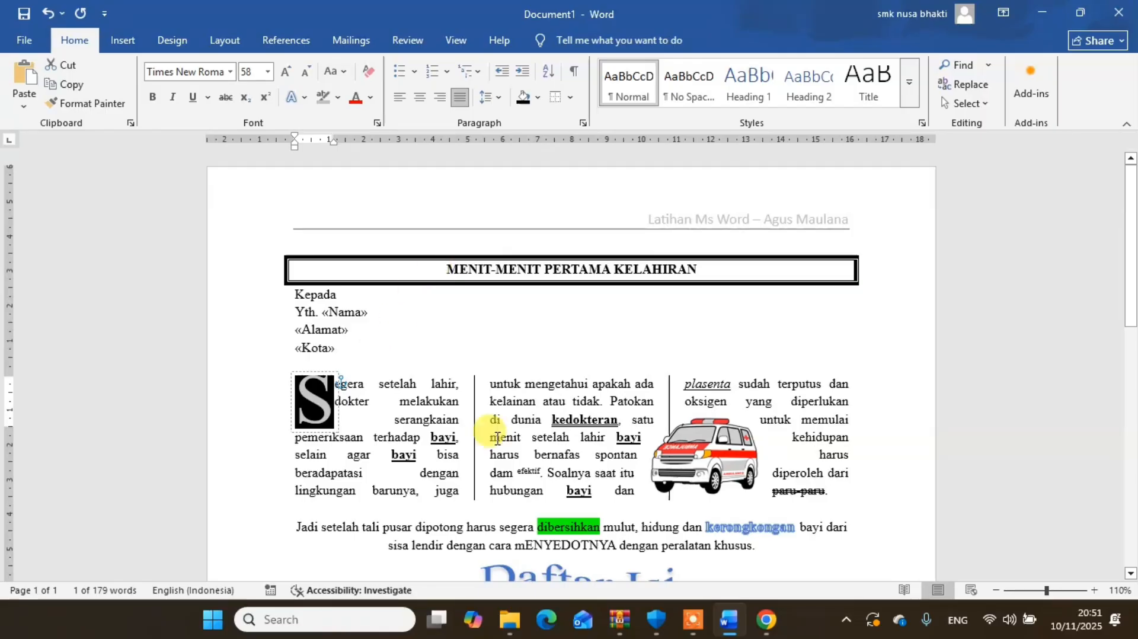
click(410, 401)
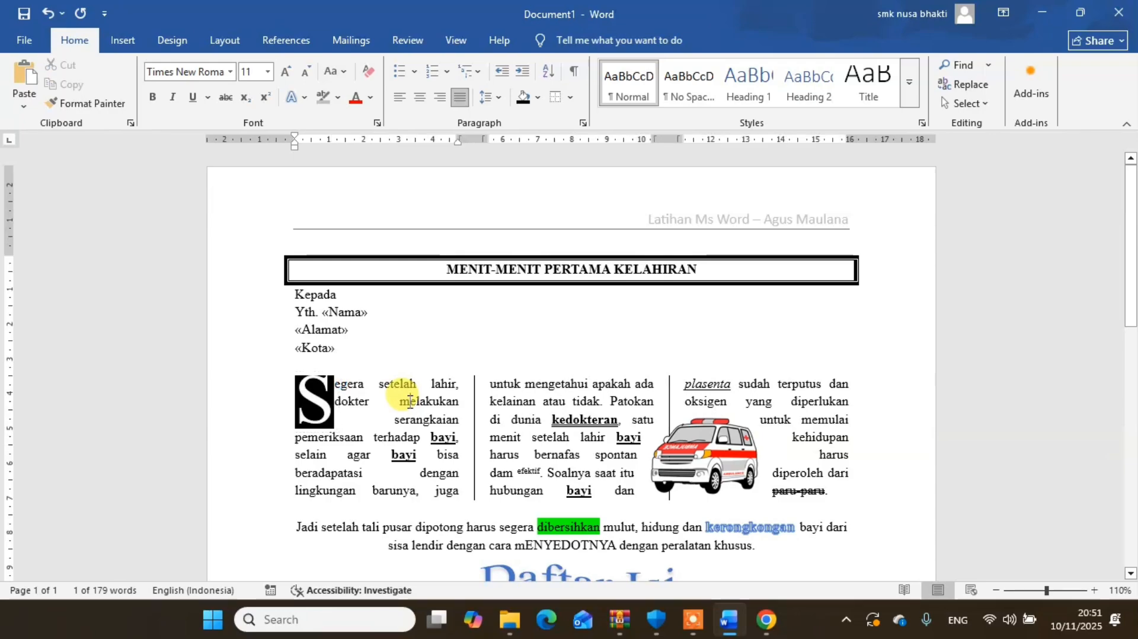
click(359, 343)
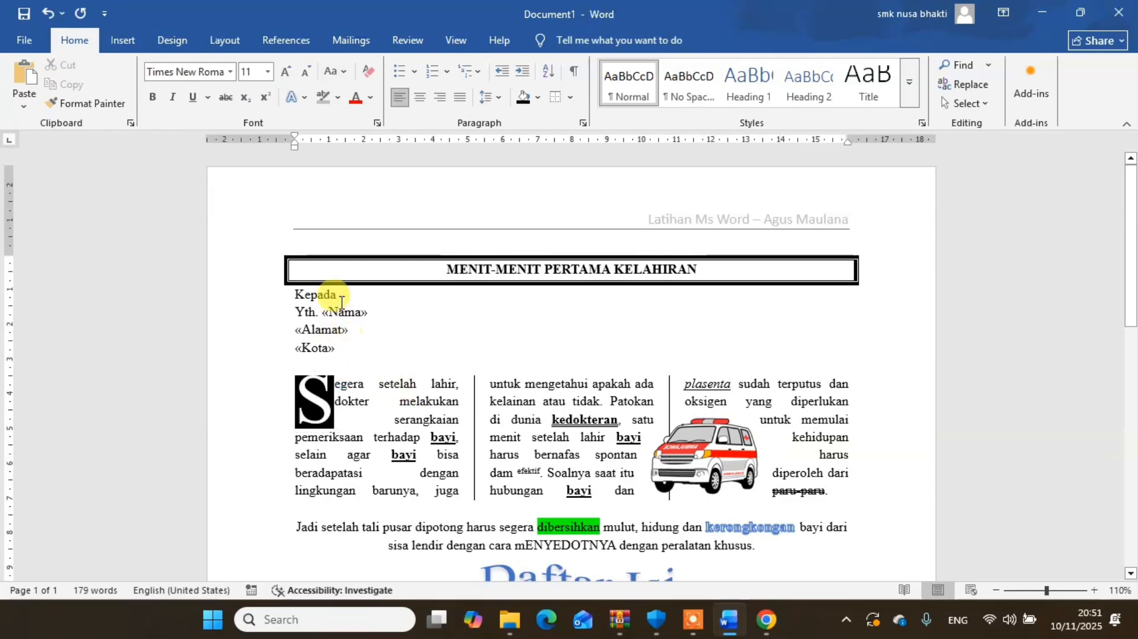
- Preview the mail merge results and step forward through the recipients from record 1 to record 5
click(363, 38)
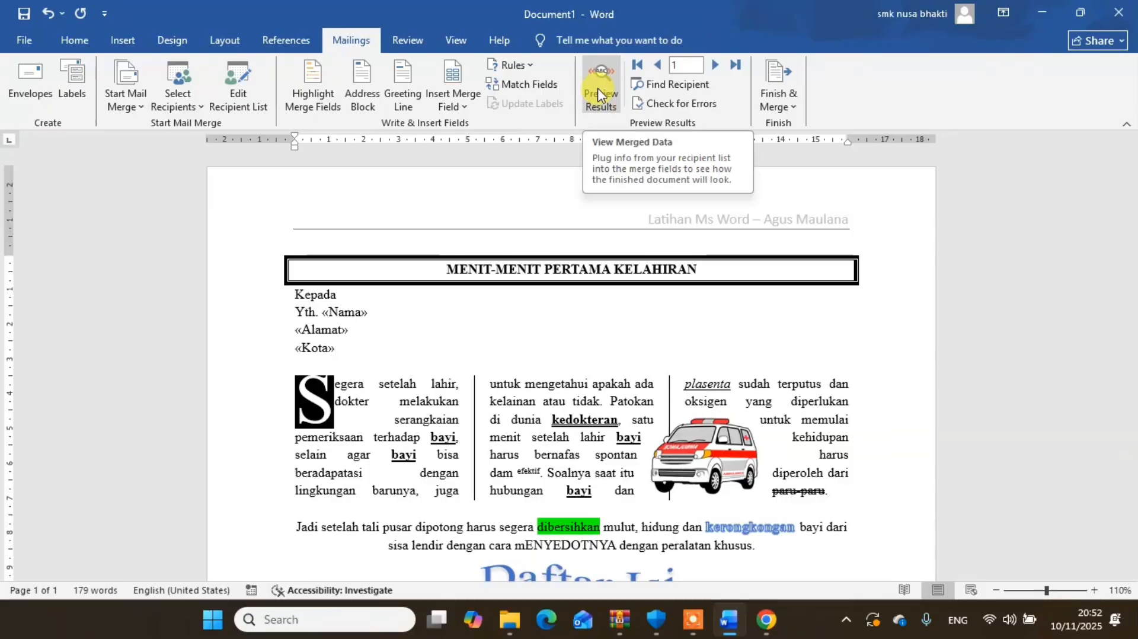
click(601, 109)
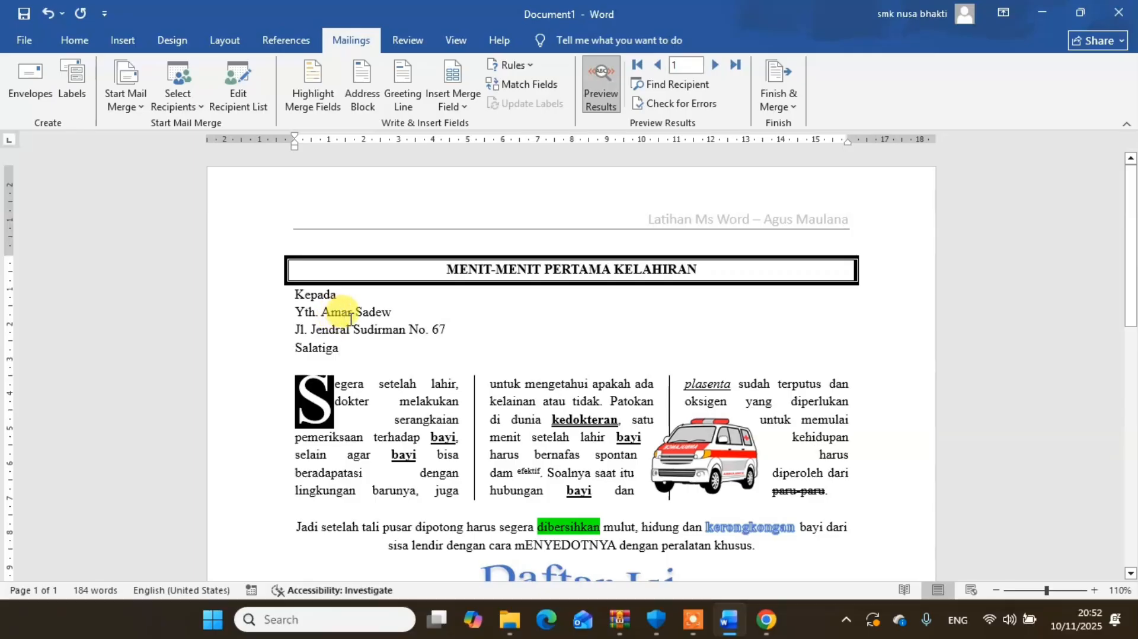
click(713, 65)
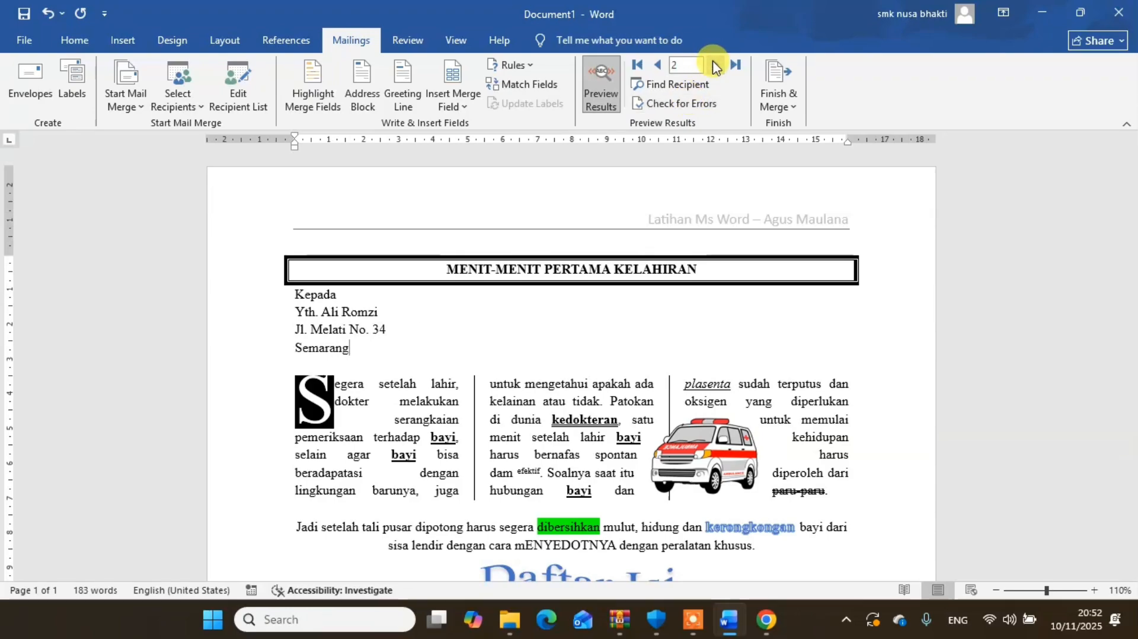
click(714, 65)
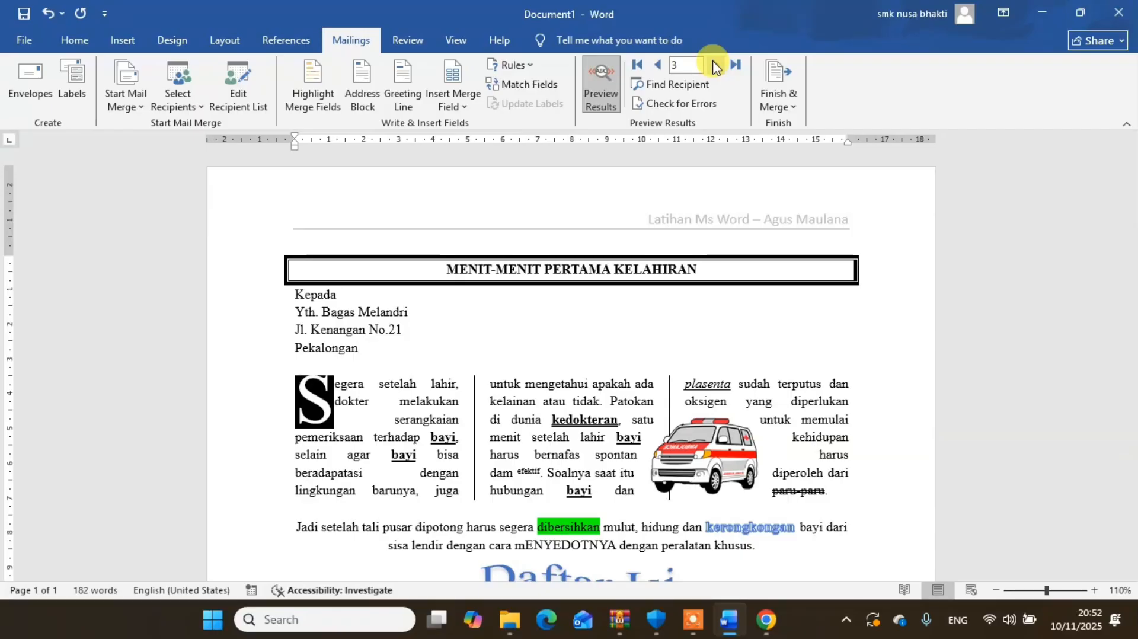
click(714, 65)
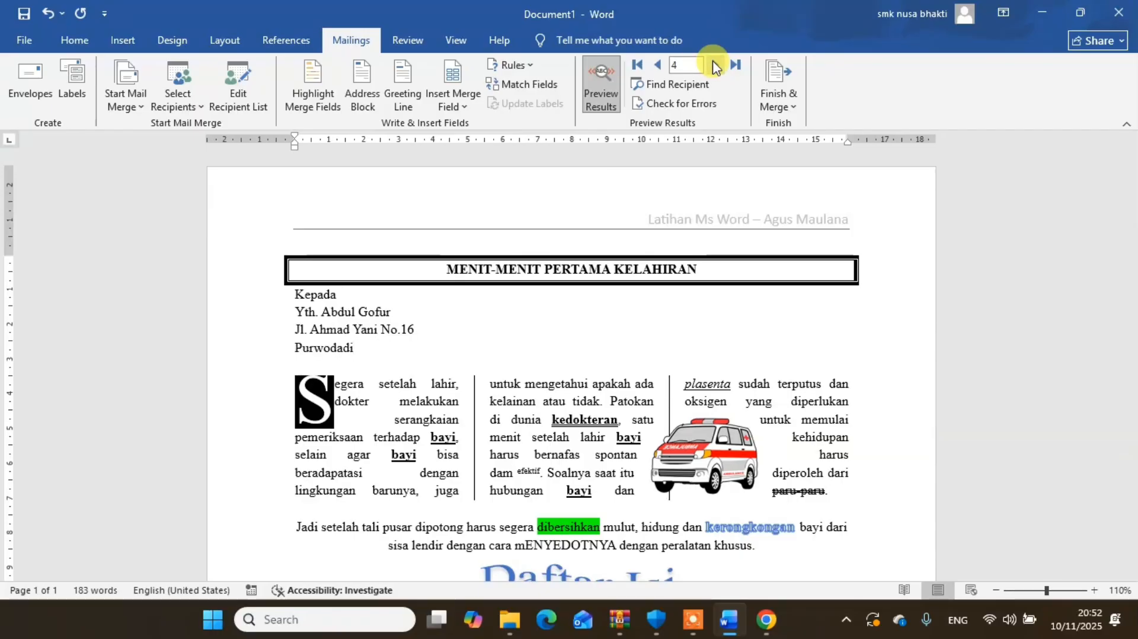
click(714, 65)
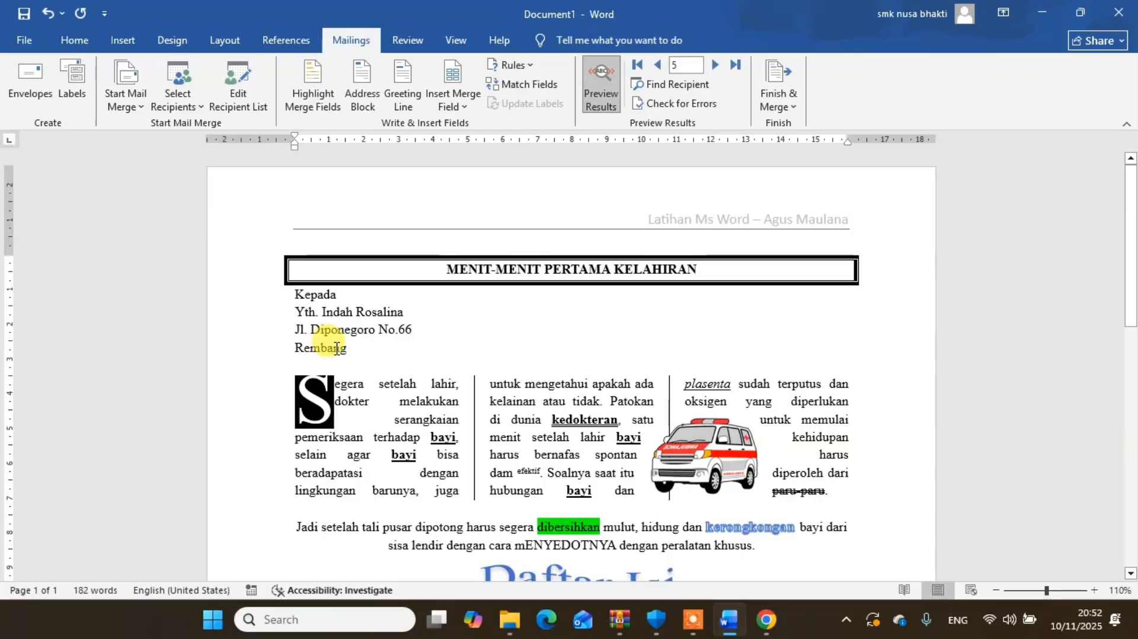
- Italicize the merged recipient name after "Yth." and the address and city lines below it
drag(324, 316, 408, 325)
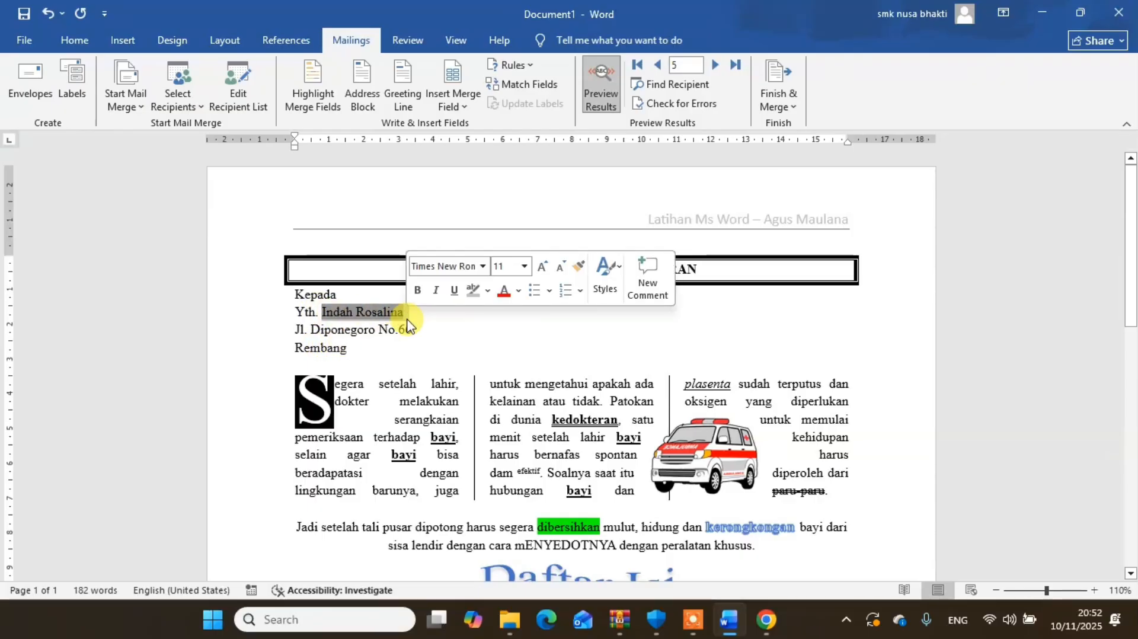
click(77, 39)
click(172, 97)
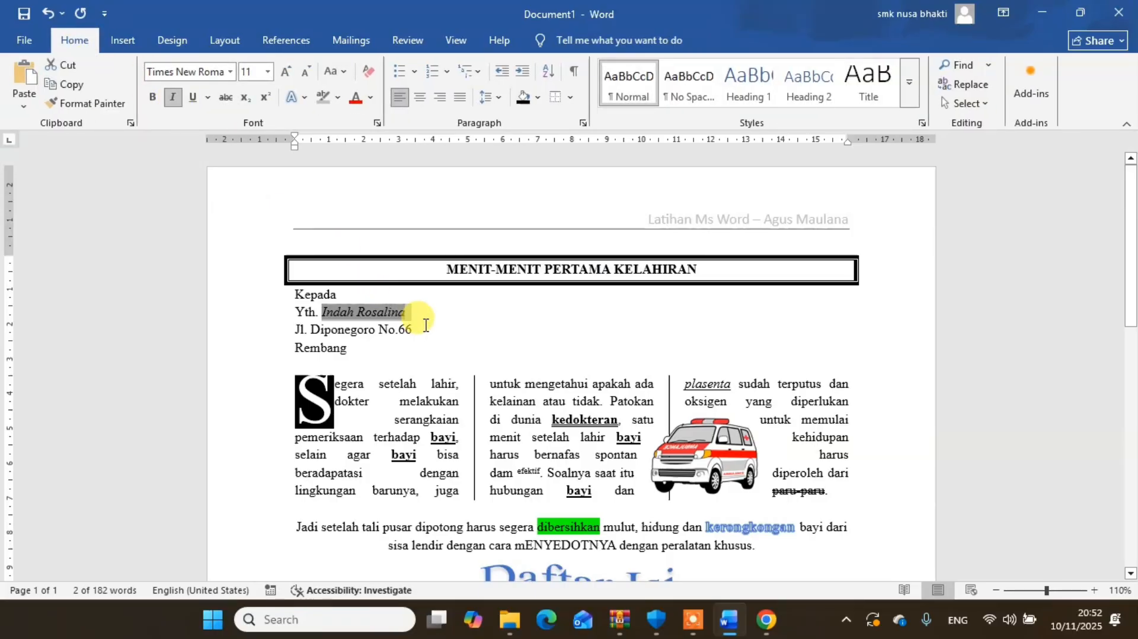
drag(415, 330, 302, 339)
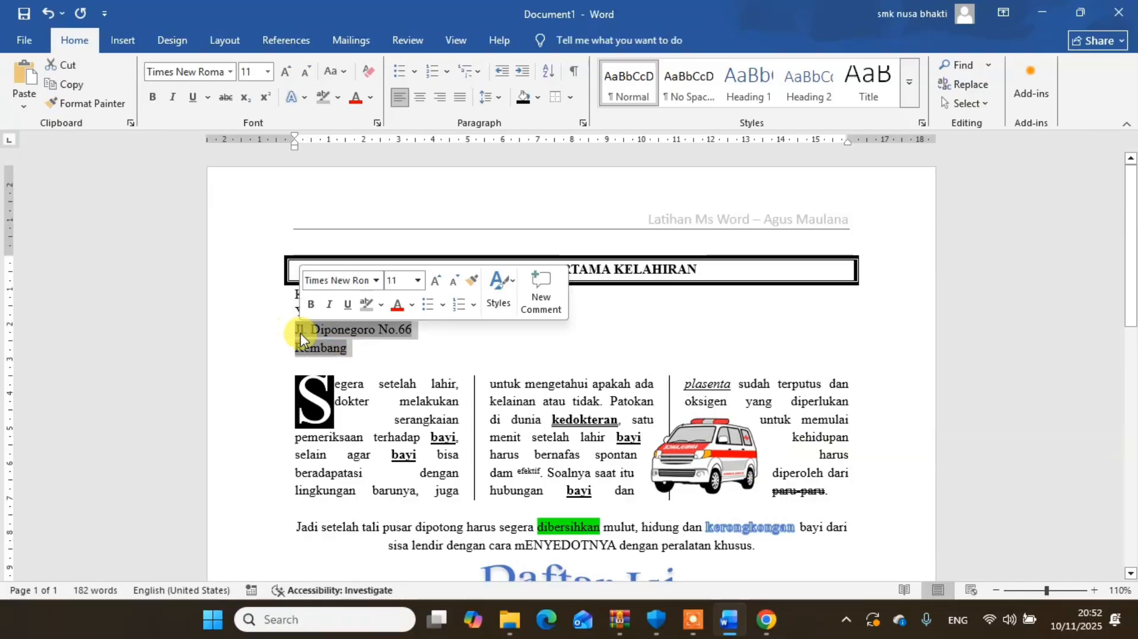
click(172, 96)
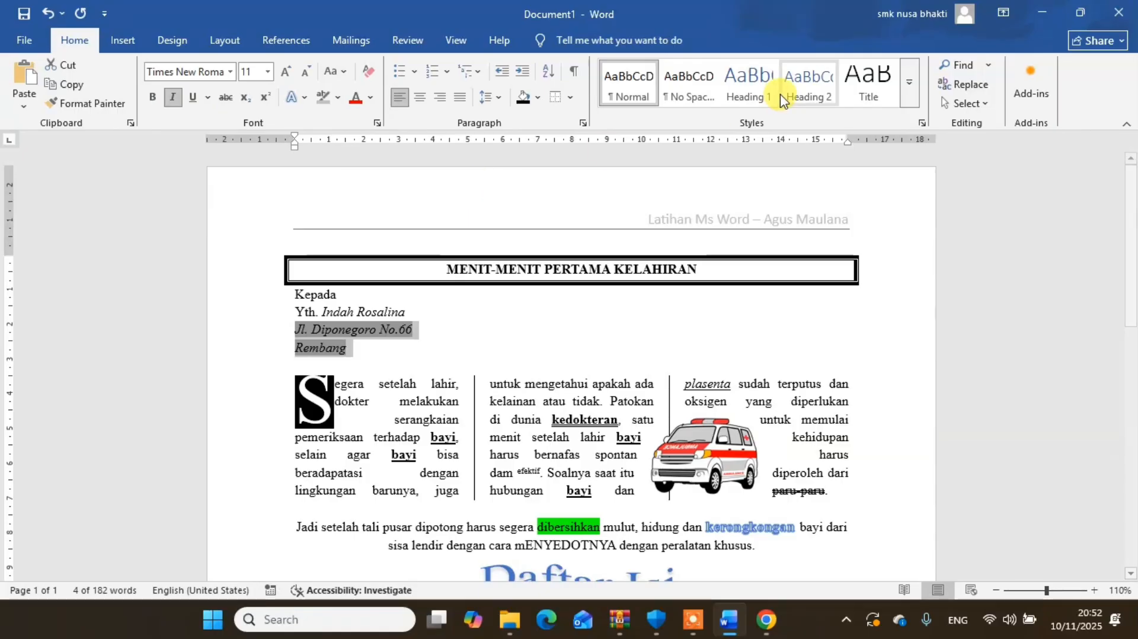
- Step the merge preview back to record 1 to check the italic address block, and clear the text selection
click(352, 37)
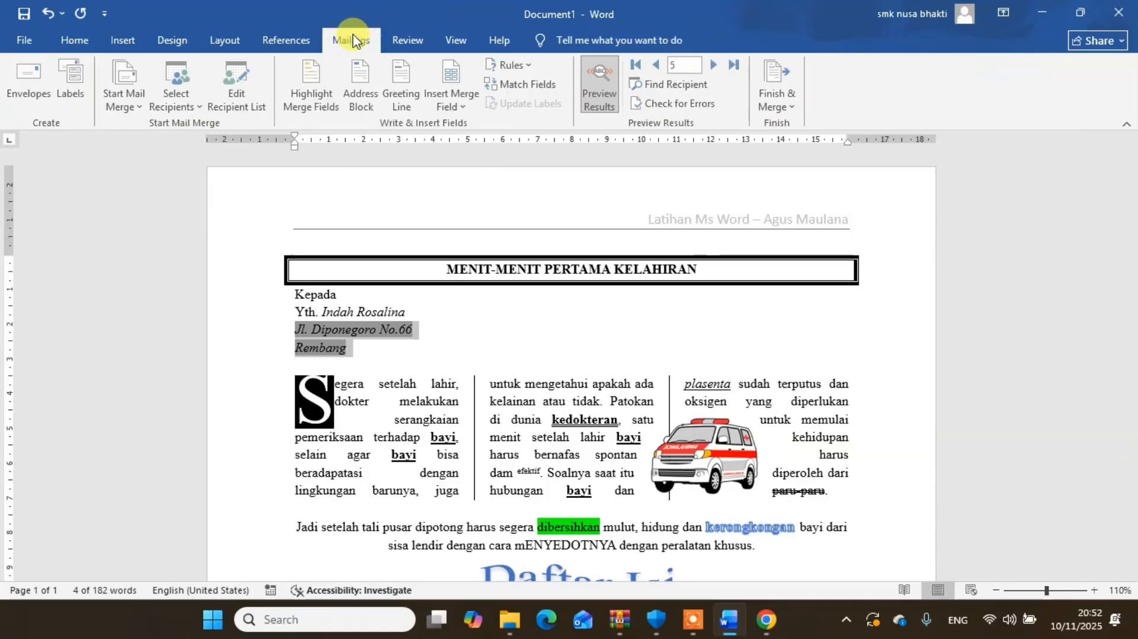
click(659, 70)
click(659, 70)
click(659, 70)
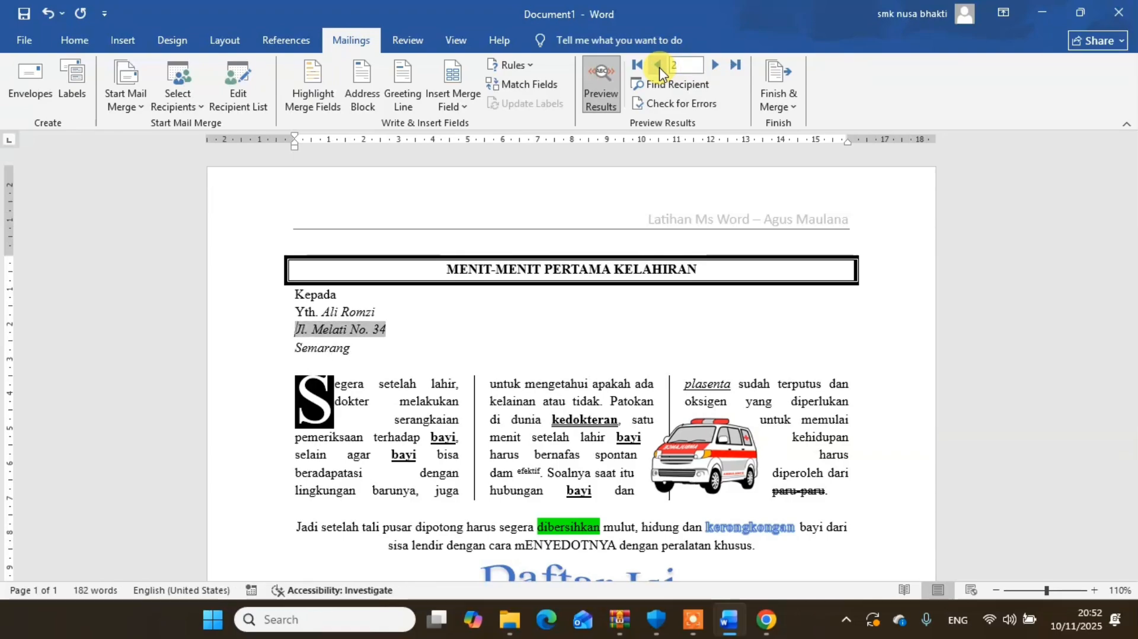
click(659, 70)
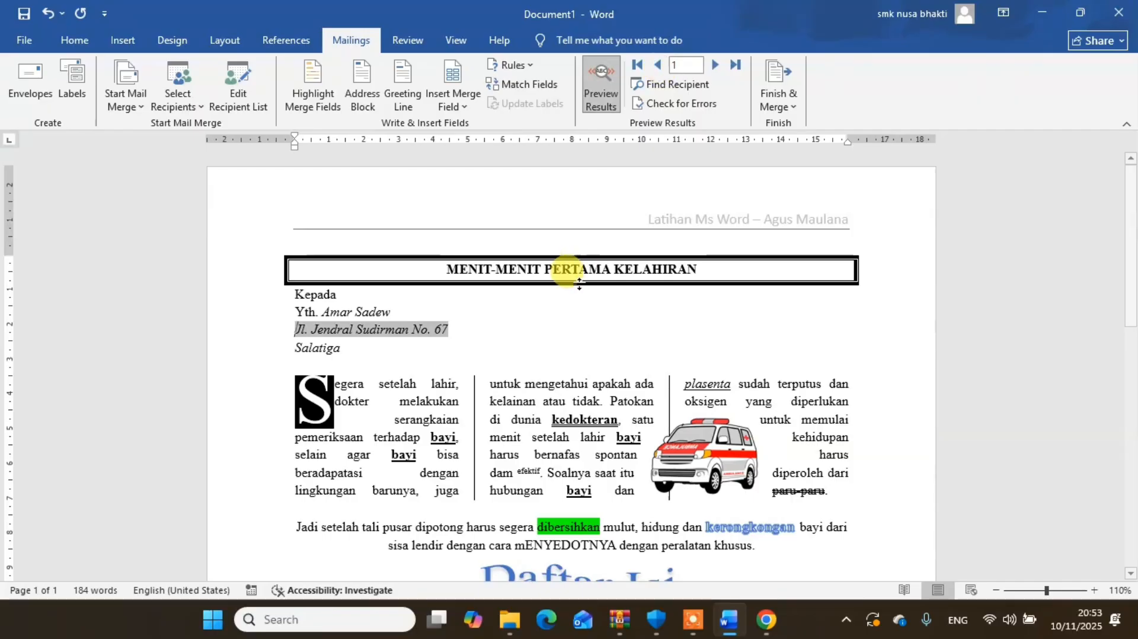
click(521, 336)
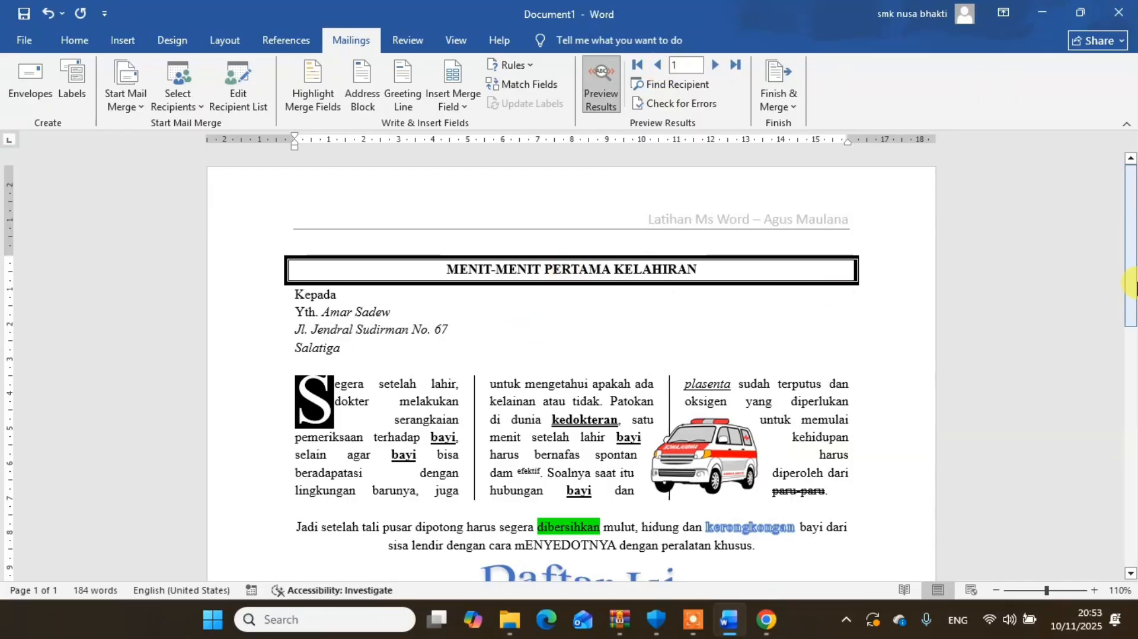
mouse_move(1129, 297)
mouse_down()
mouse_move(1132, 550)
mouse_move(1130, 279)
mouse_up()
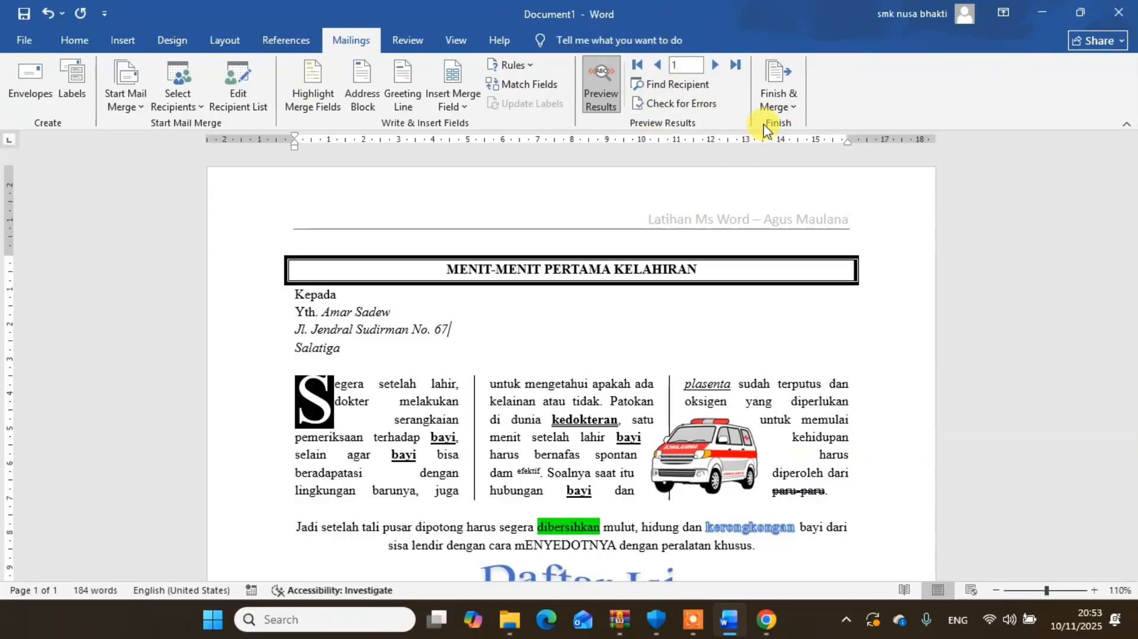
click(784, 105)
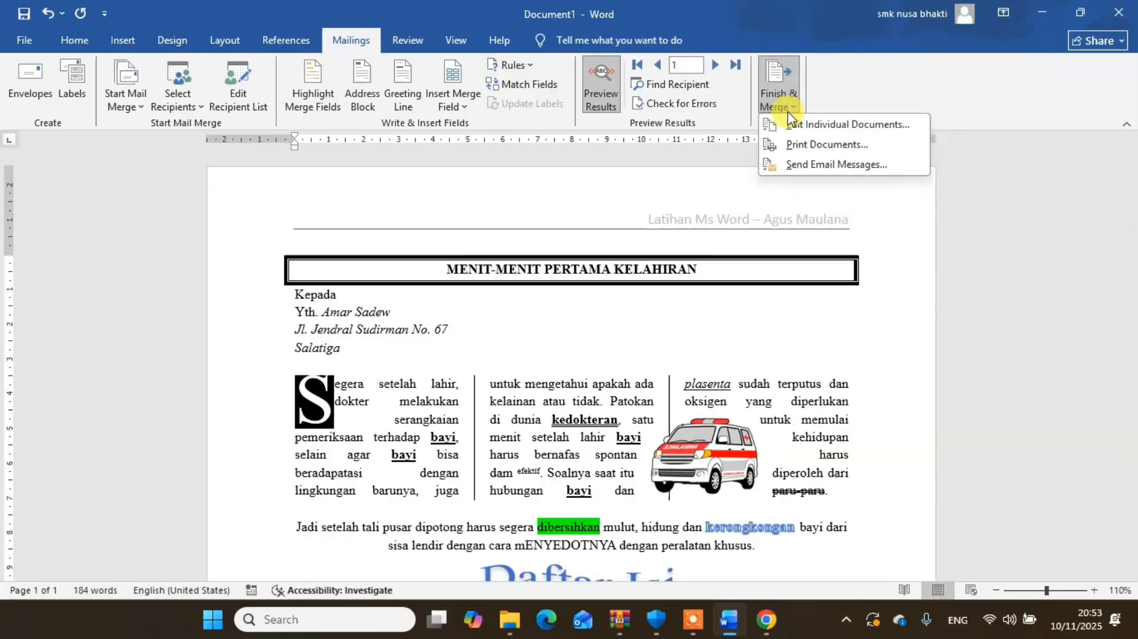
click(803, 146)
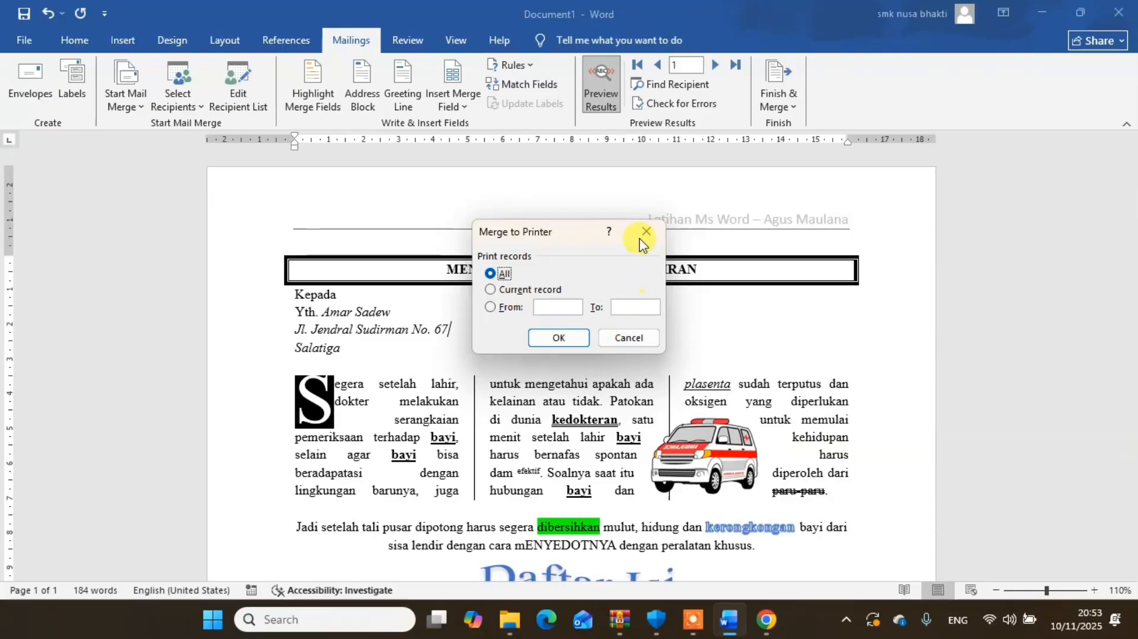
click(631, 335)
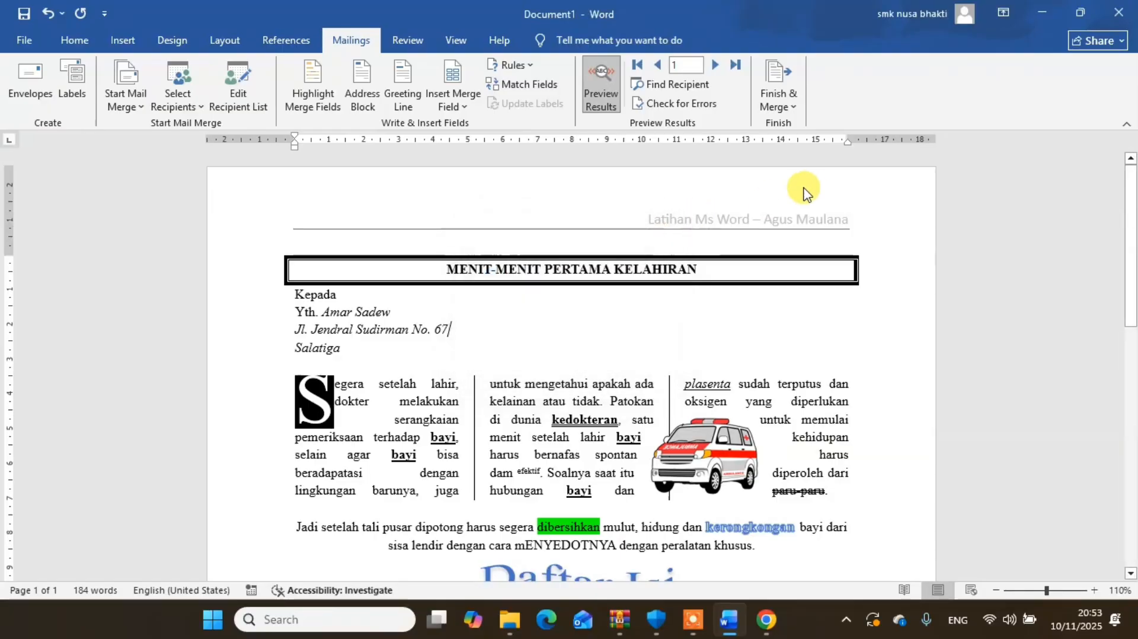
- Finish the mail merge by printing all records to Microsoft Print to PDF
click(787, 105)
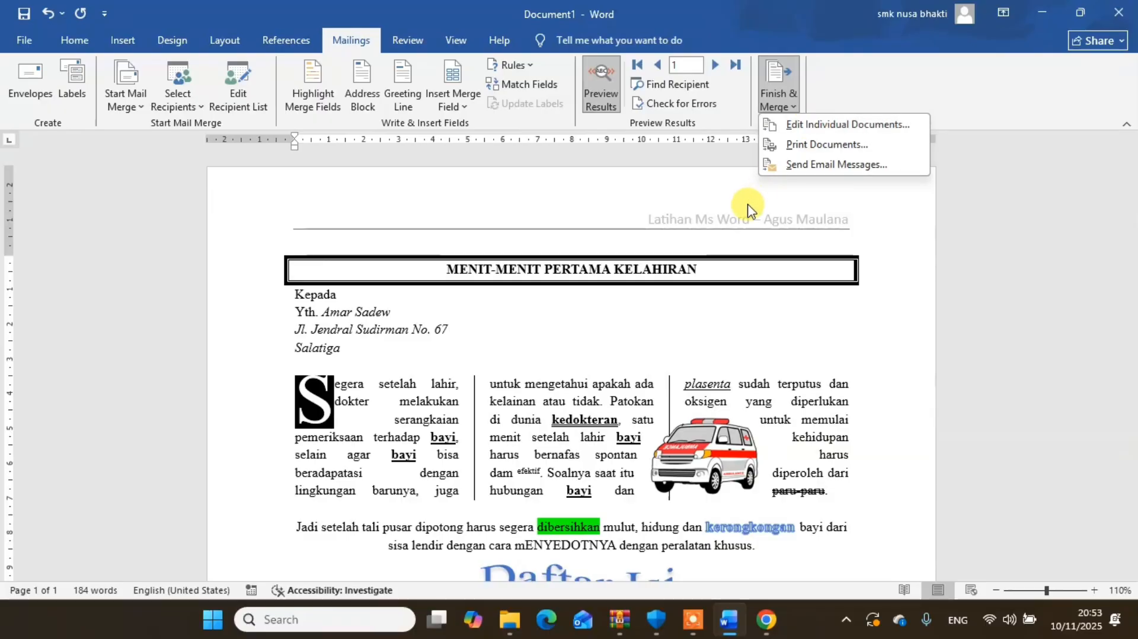
click(773, 144)
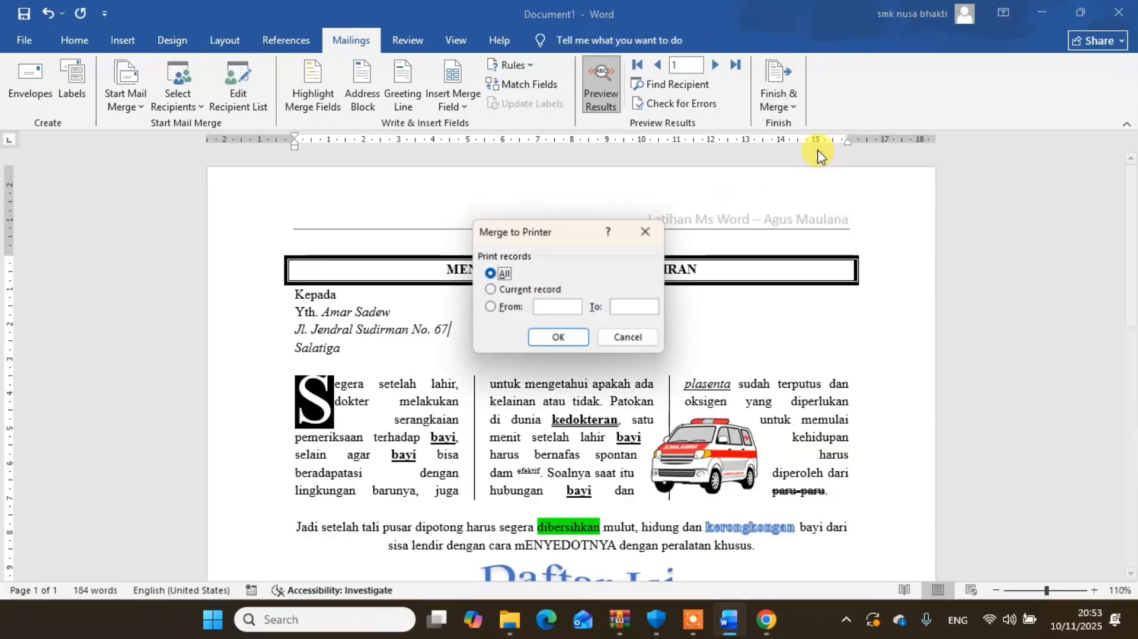
click(559, 337)
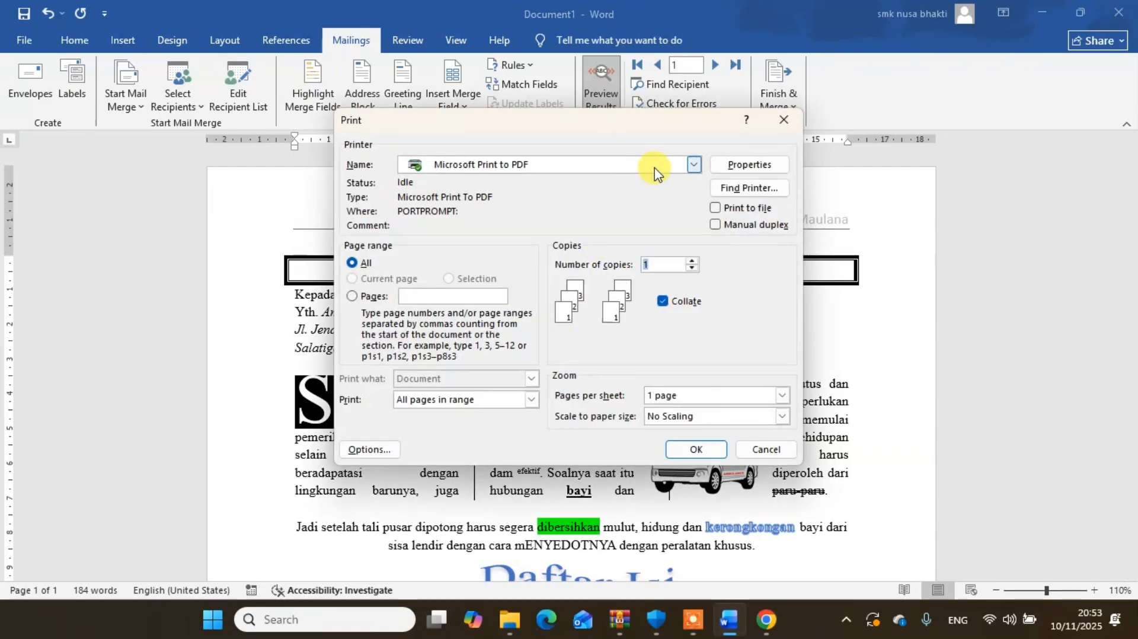
click(677, 171)
click(677, 171)
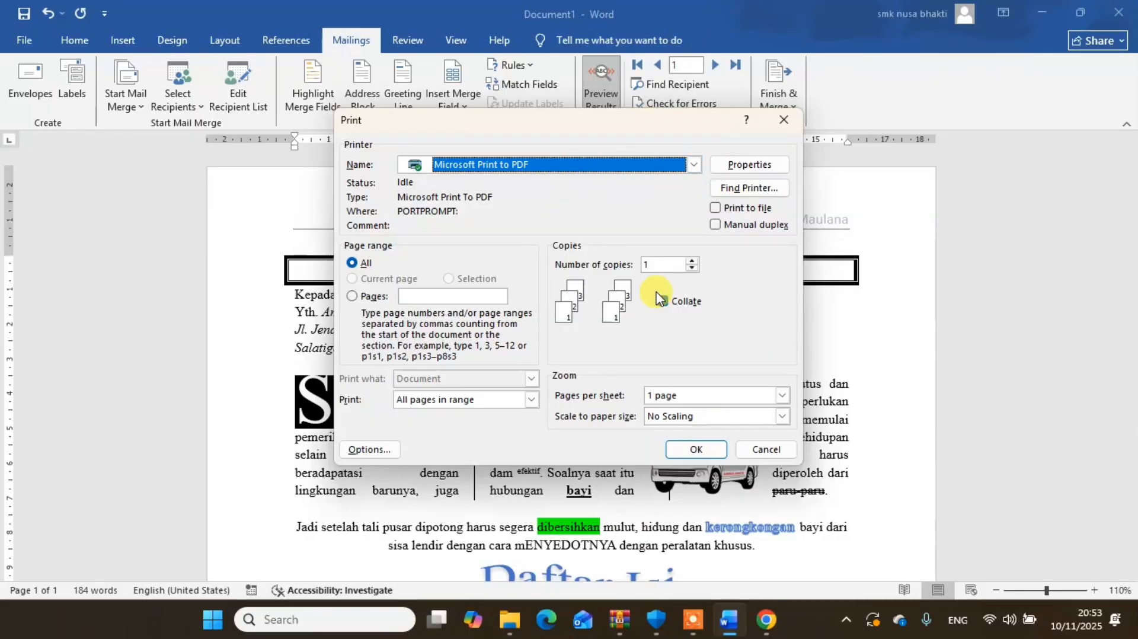
click(689, 454)
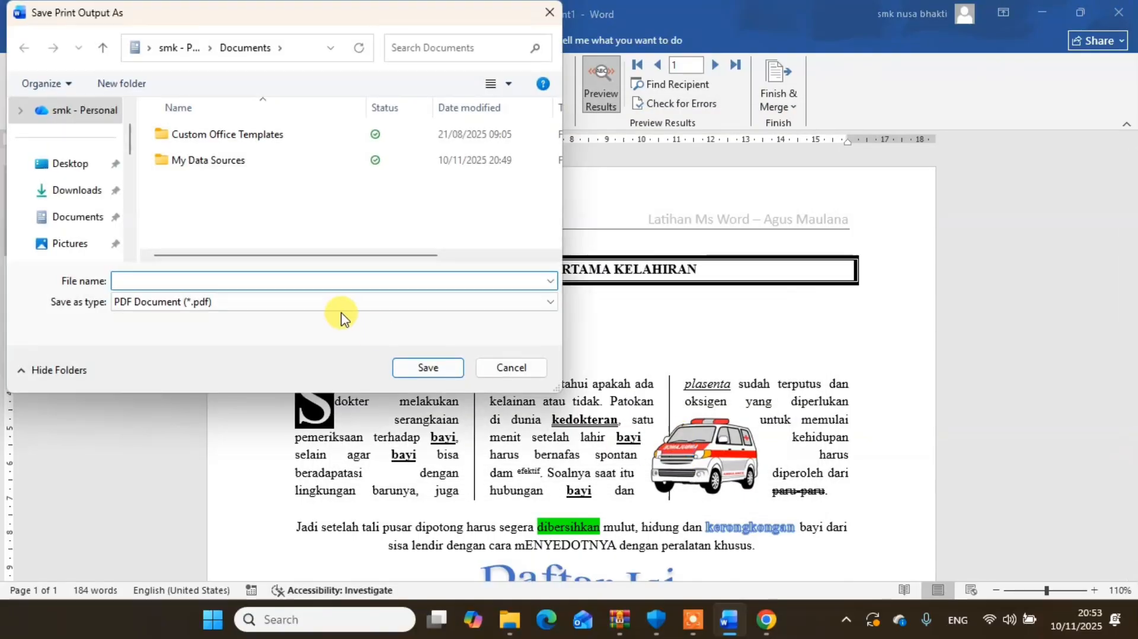
- Save the merged PDF output as ALL DOKUMEN in the LATIHAN folder under Pictures
click(66, 242)
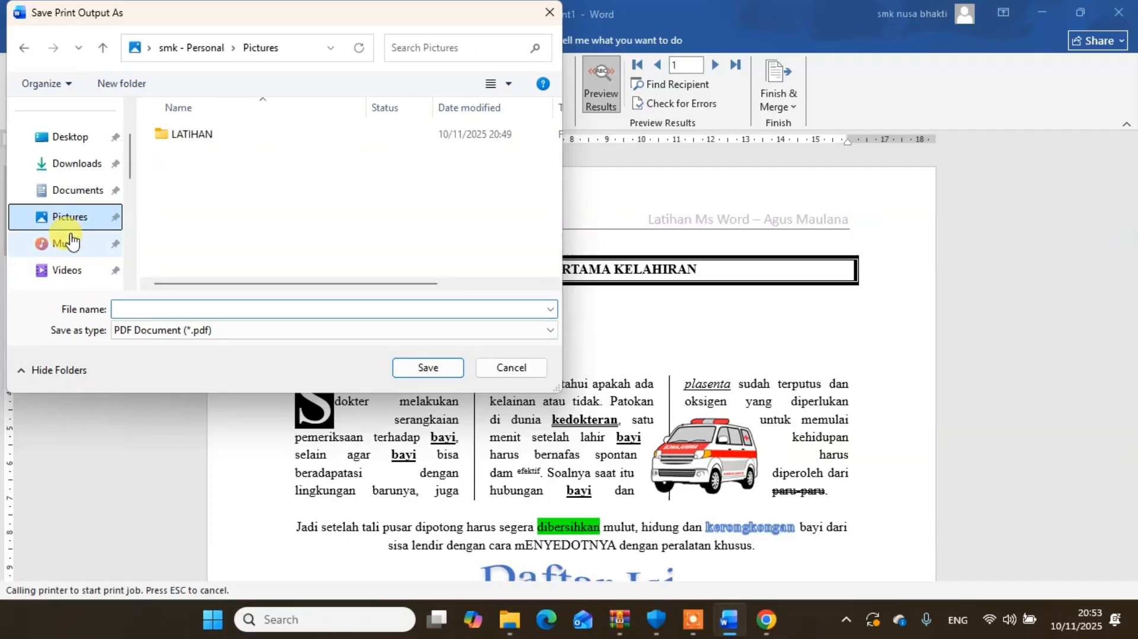
double_click(190, 136)
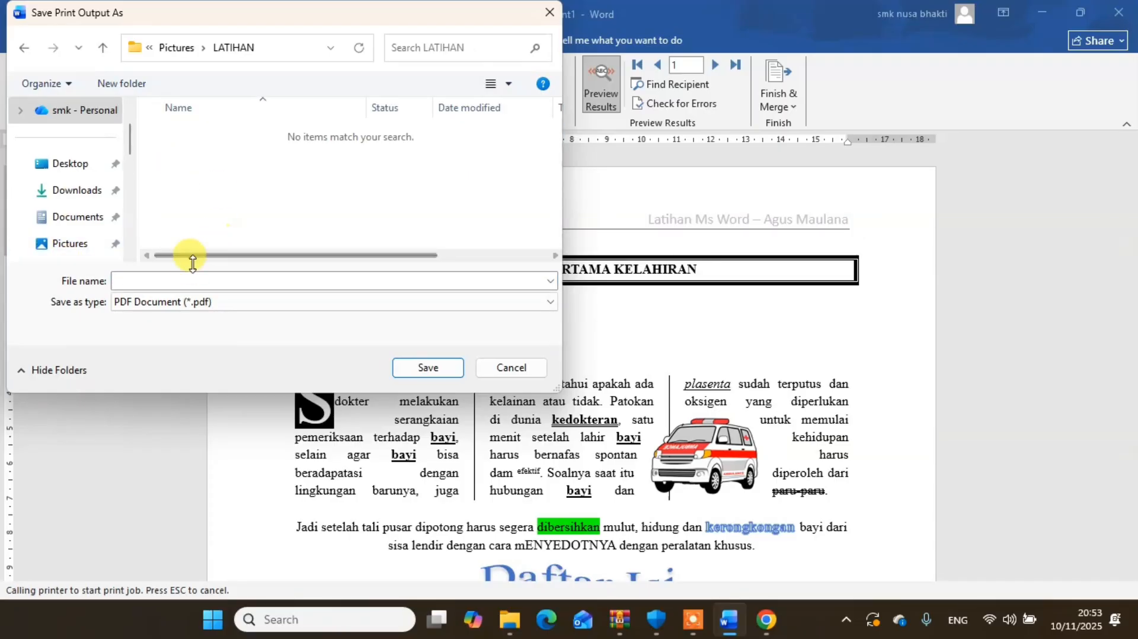
click(180, 280)
text(ALL DOKUMEN)
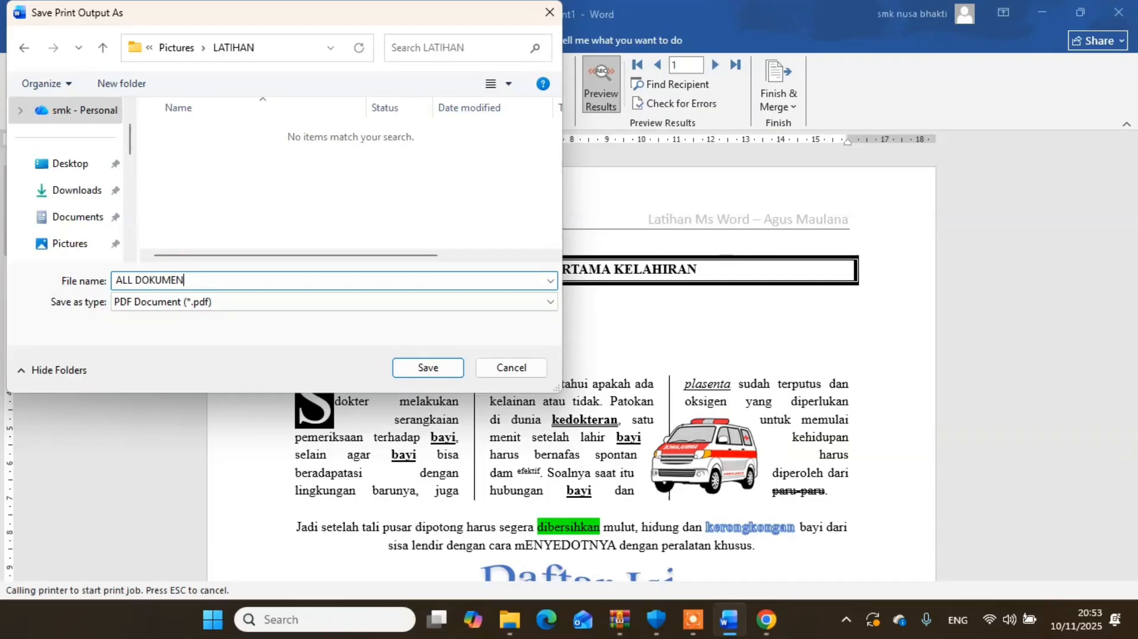
click(432, 367)
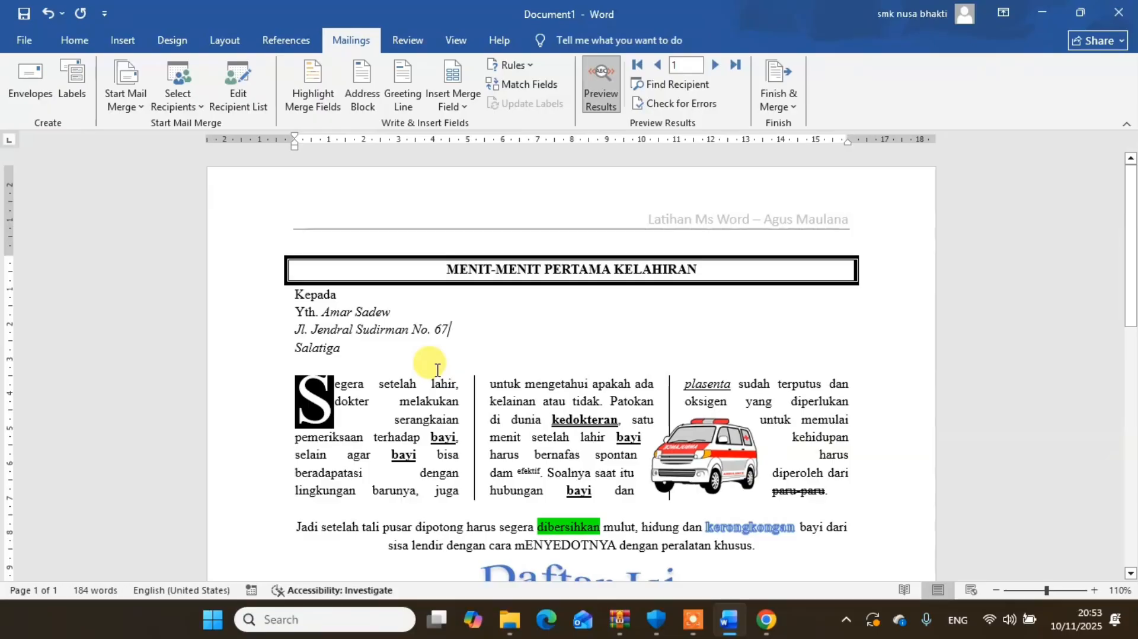
- Switch to File Explorer, open ALL DOKUMEN.pdf from Pictures > LATIHAN, check its merged pages through to the last, and close it
click(507, 625)
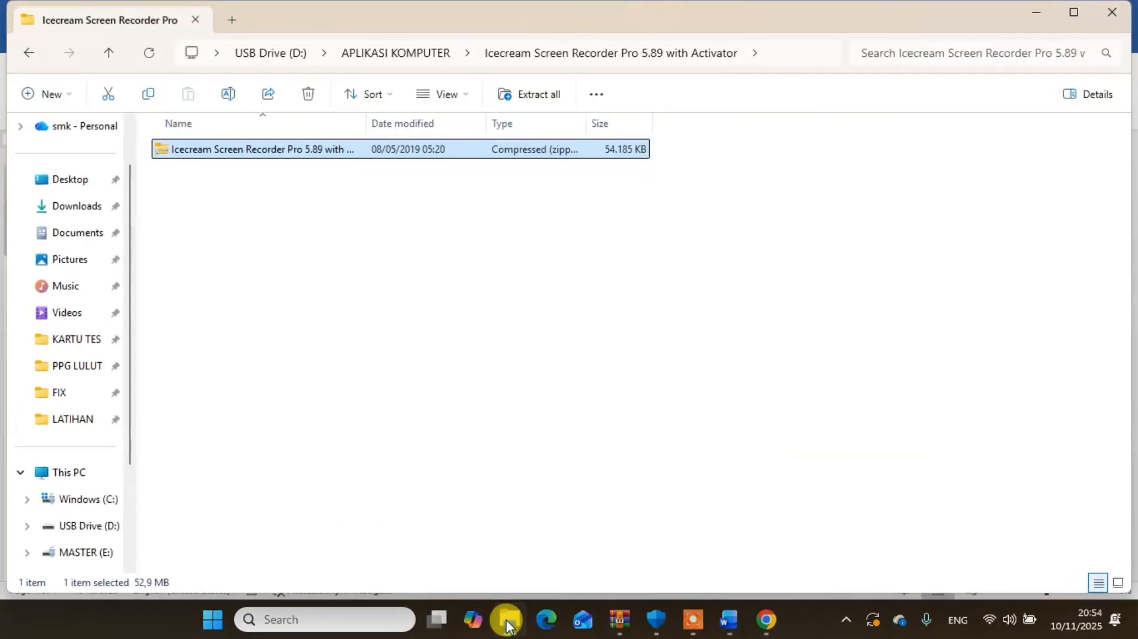
click(65, 268)
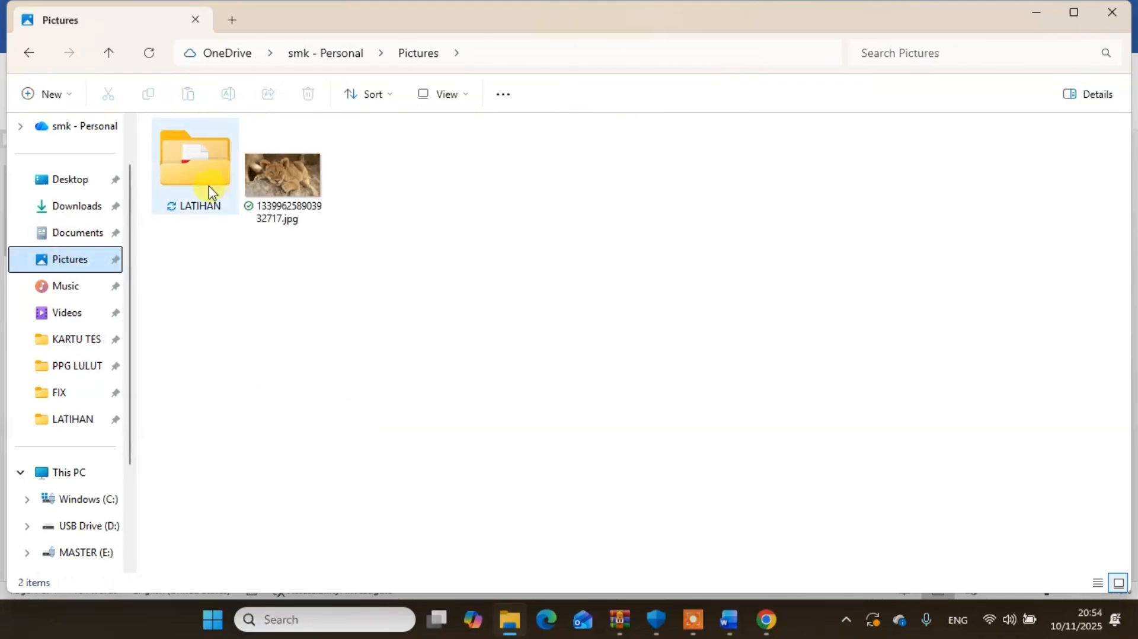
double_click(208, 189)
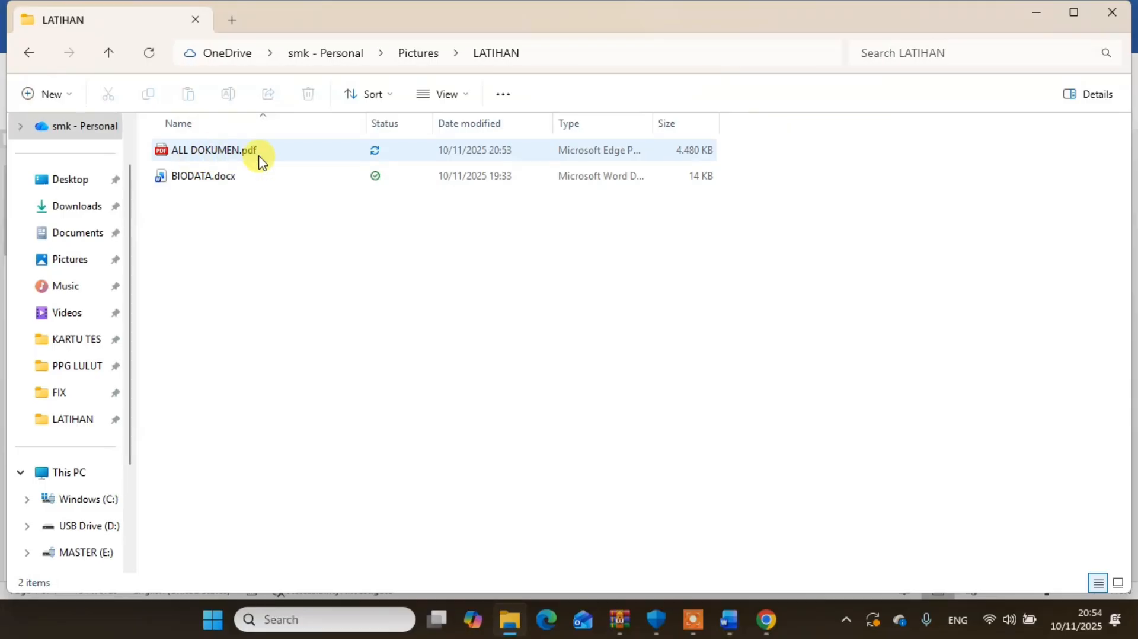
click(237, 153)
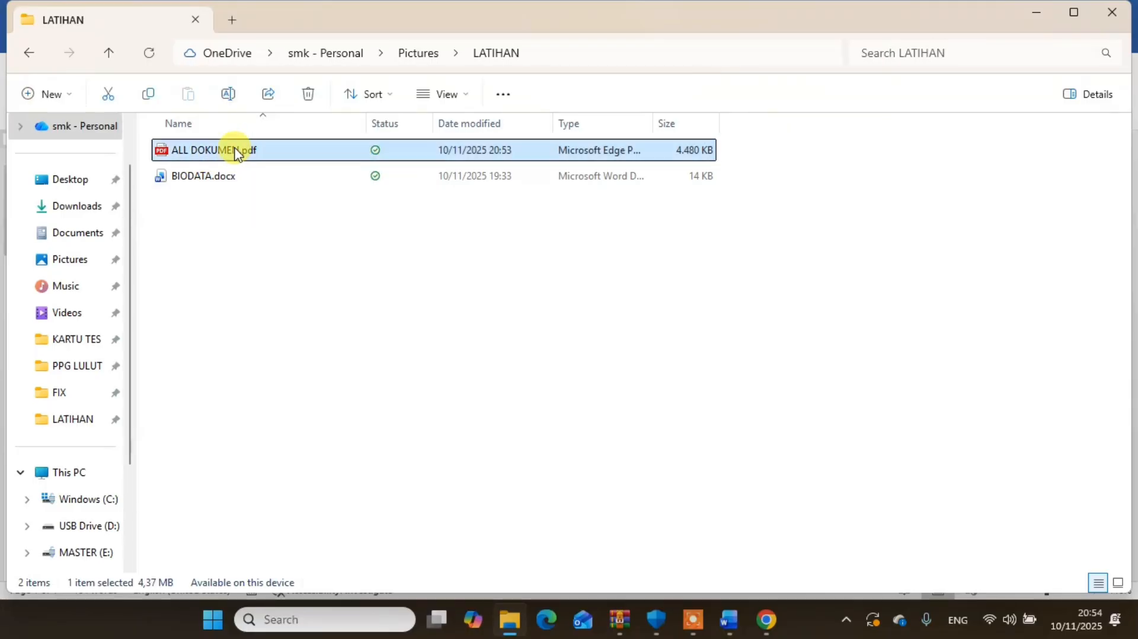
double_click(237, 153)
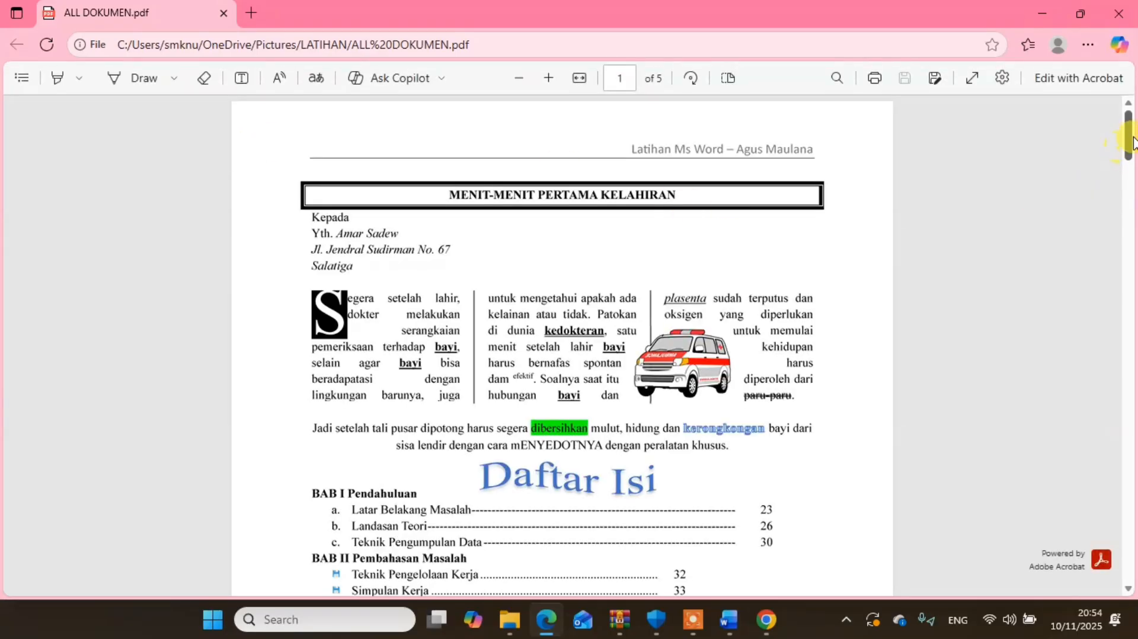
drag(1132, 142, 1128, 494)
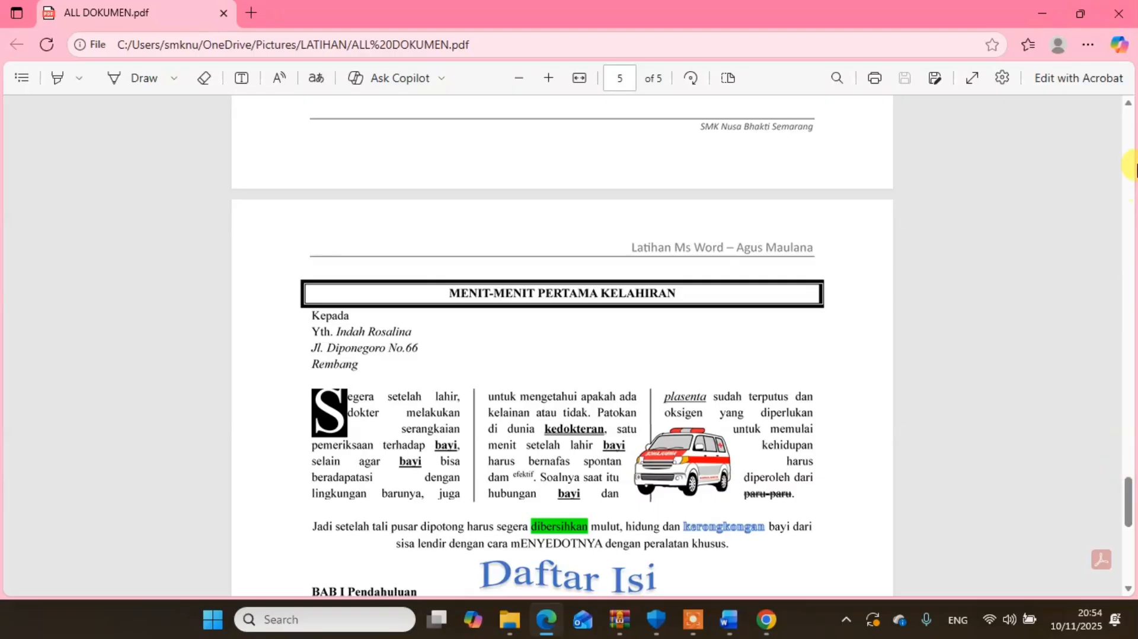
click(1130, 17)
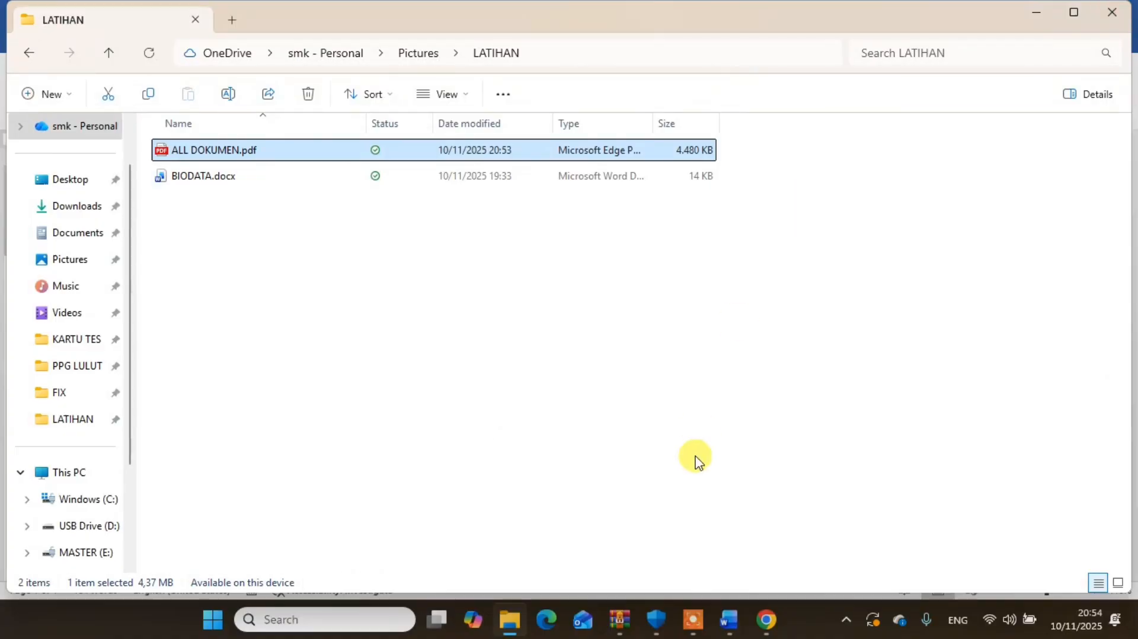
- Switch back to Word and save the document as Latihan Ms Word.docx in the LATIHAN folder under Pictures
click(728, 620)
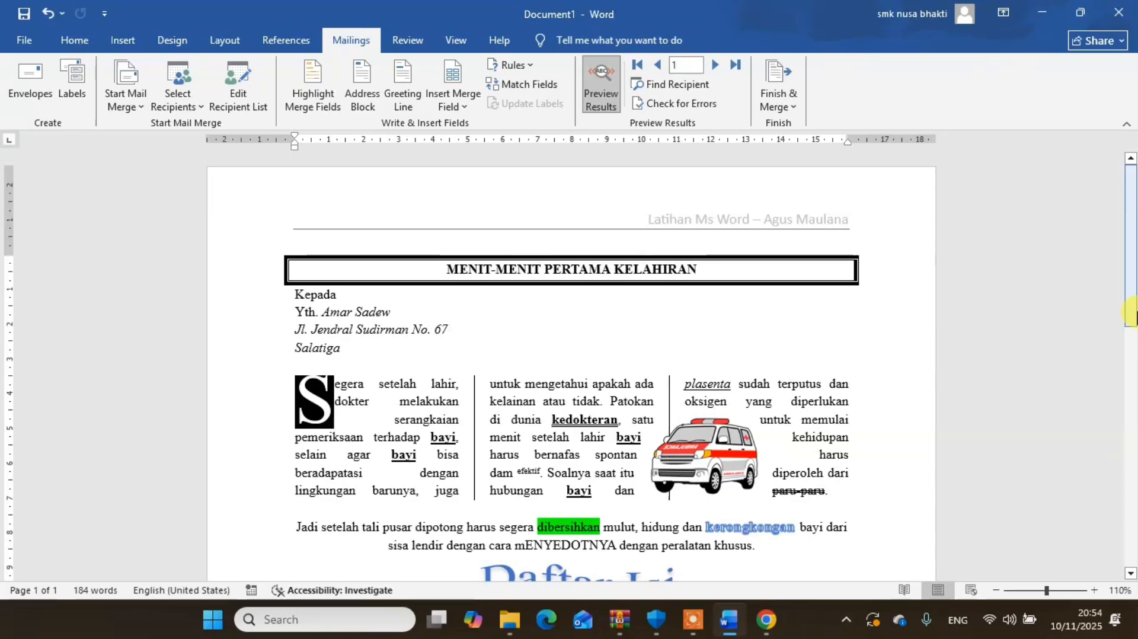
drag(1132, 302, 1129, 533)
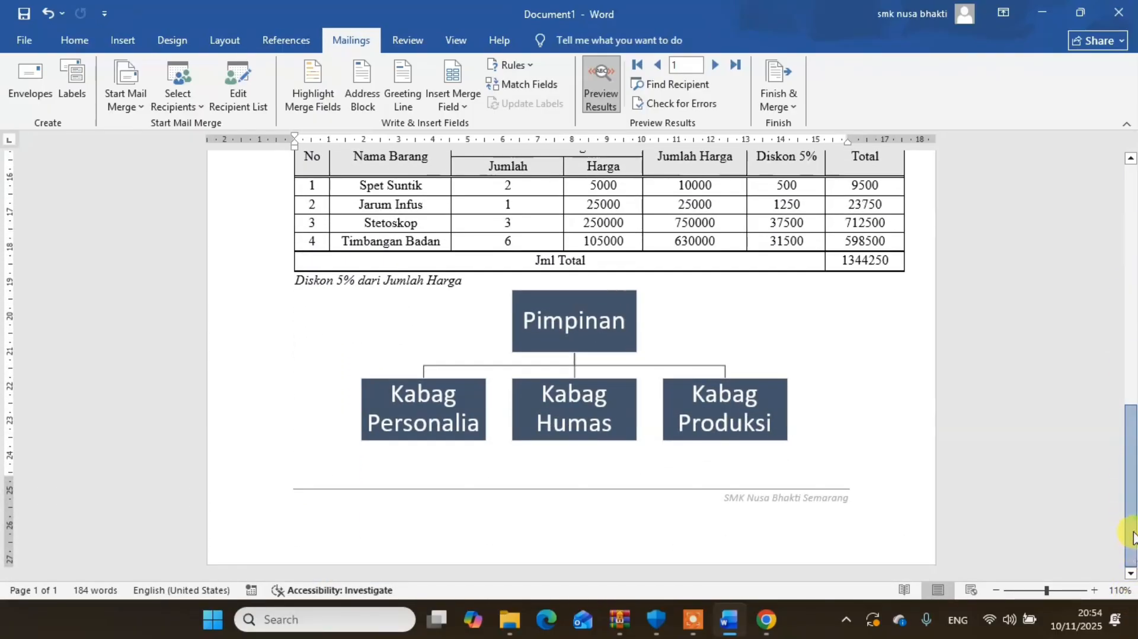
scroll(1120, 470, up, 5)
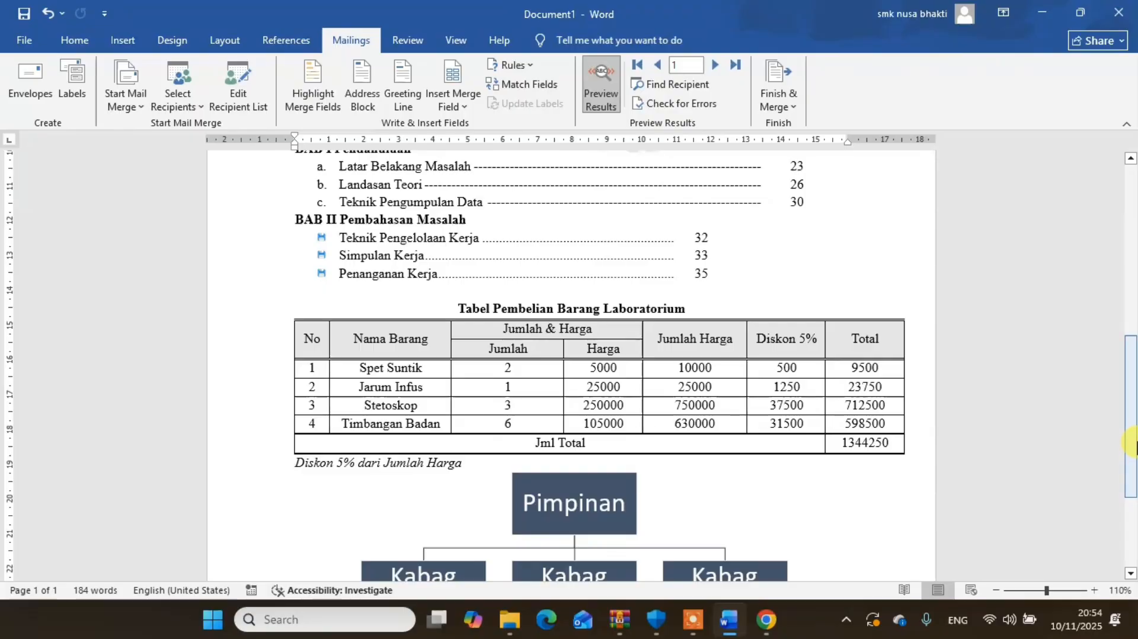
drag(1132, 471, 1132, 302)
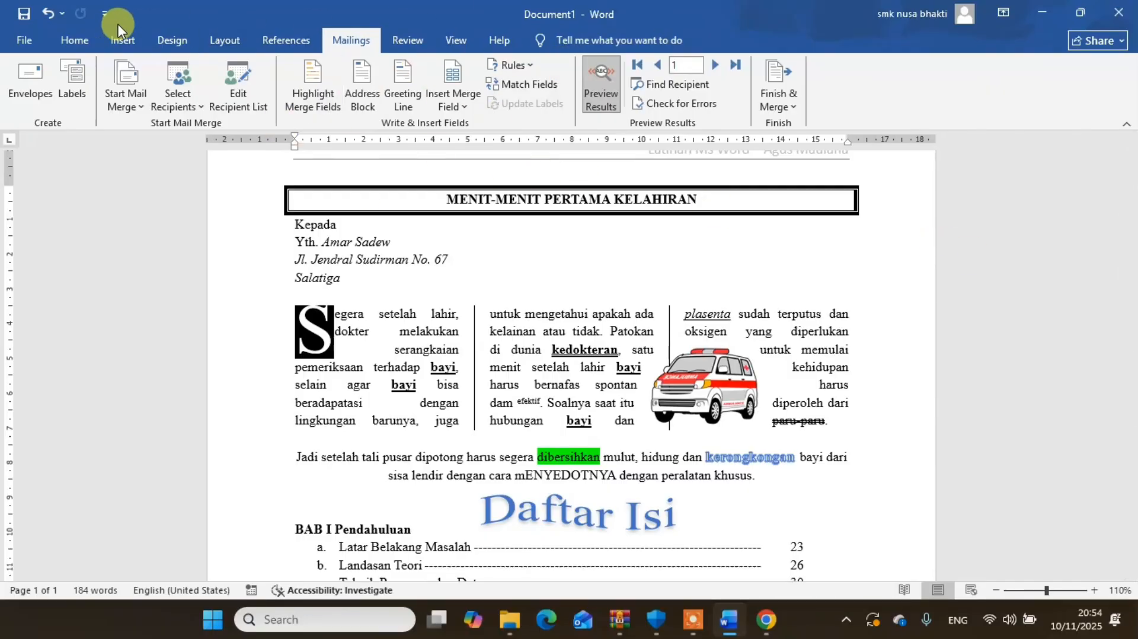
click(40, 33)
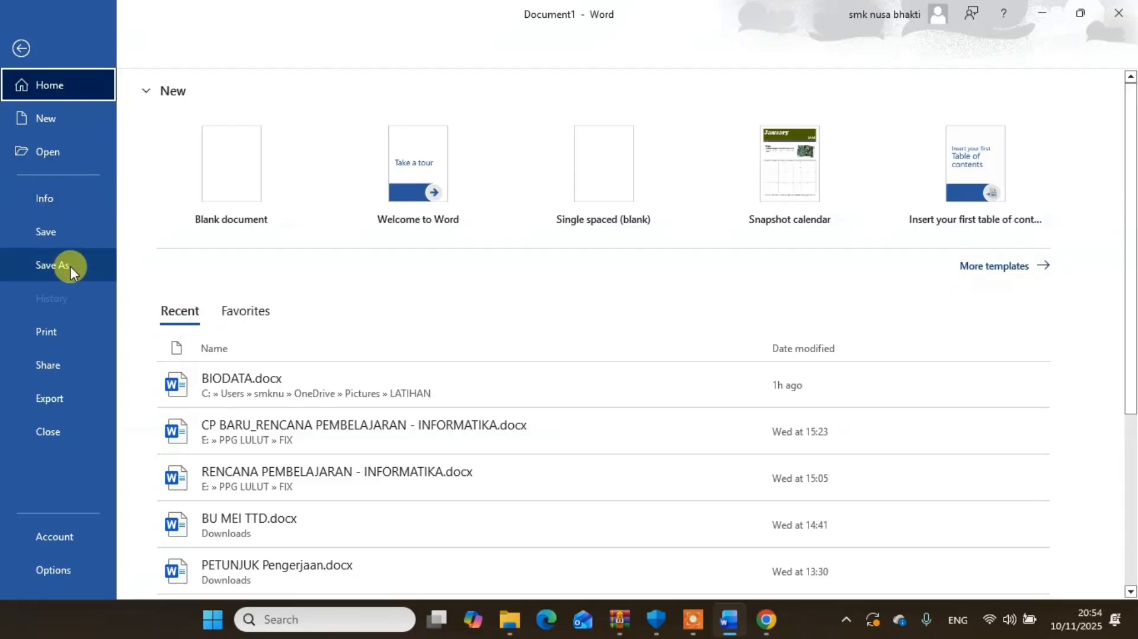
click(70, 265)
click(232, 406)
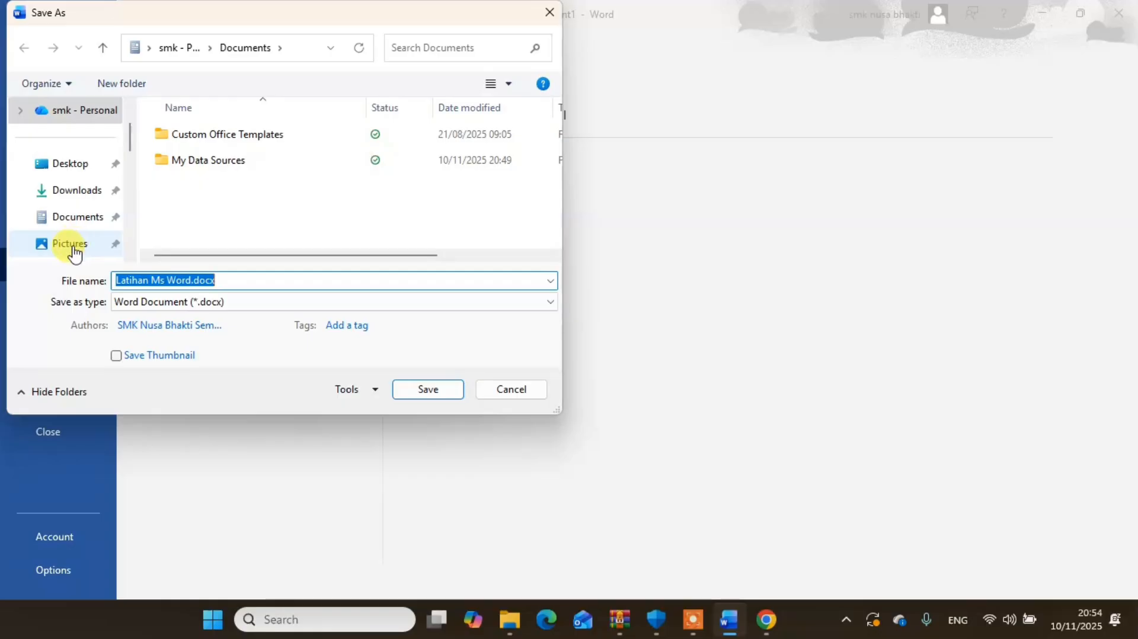
click(71, 246)
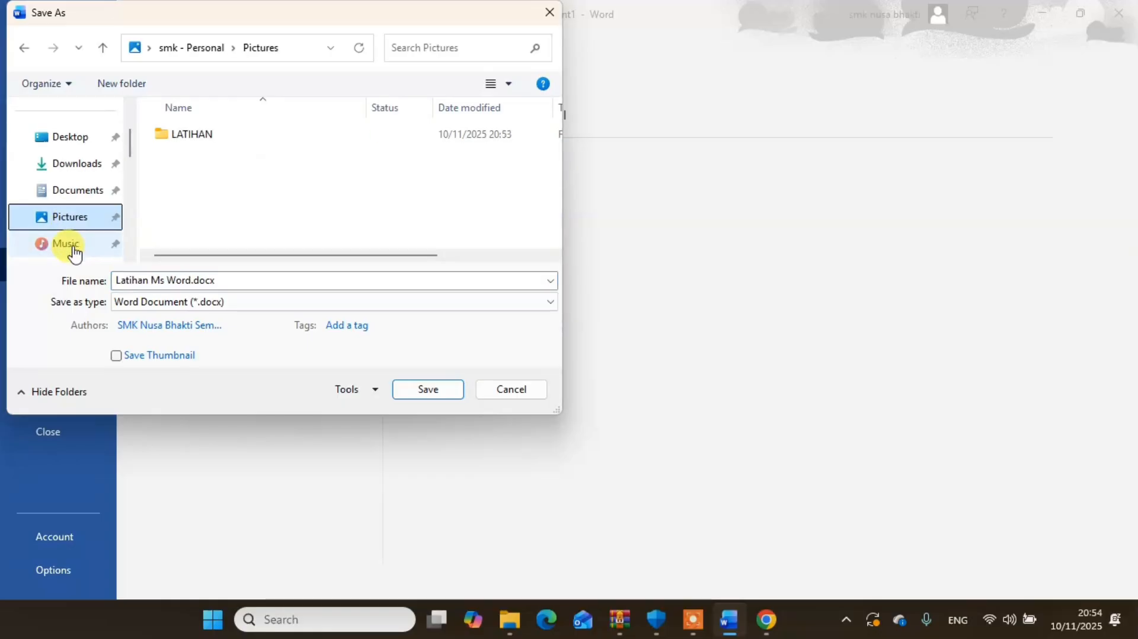
double_click(192, 141)
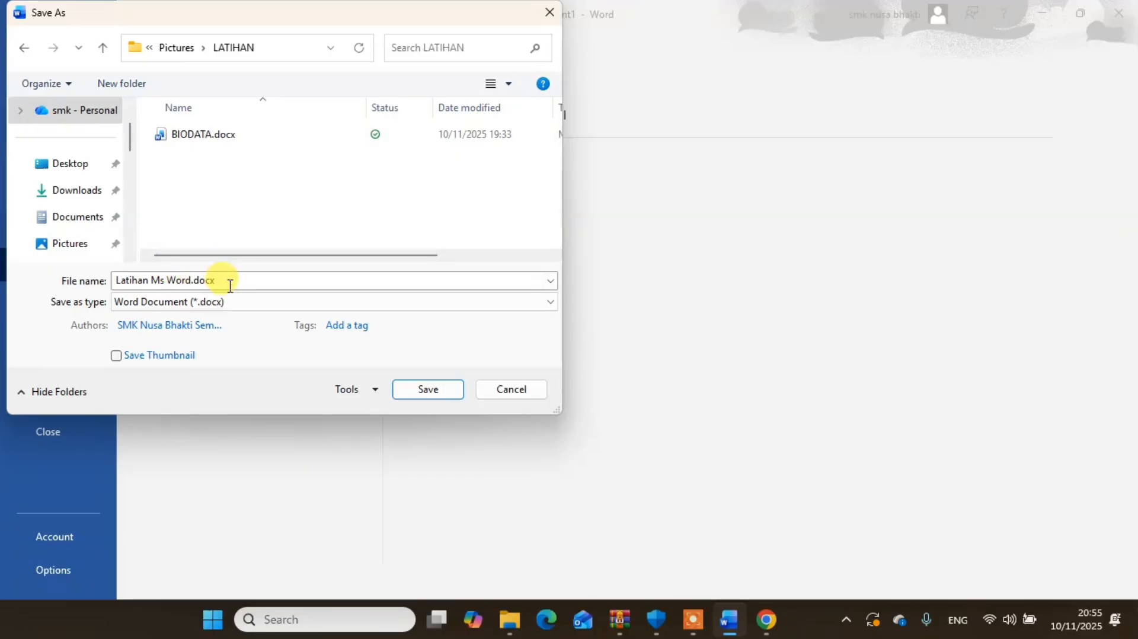
click(428, 390)
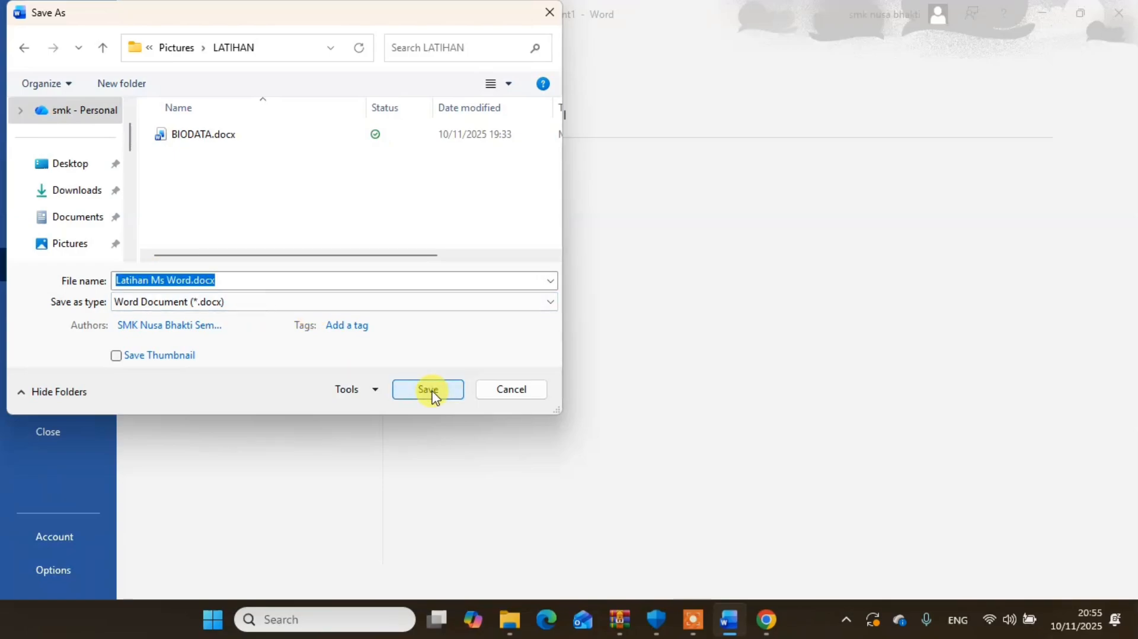
click(429, 390)
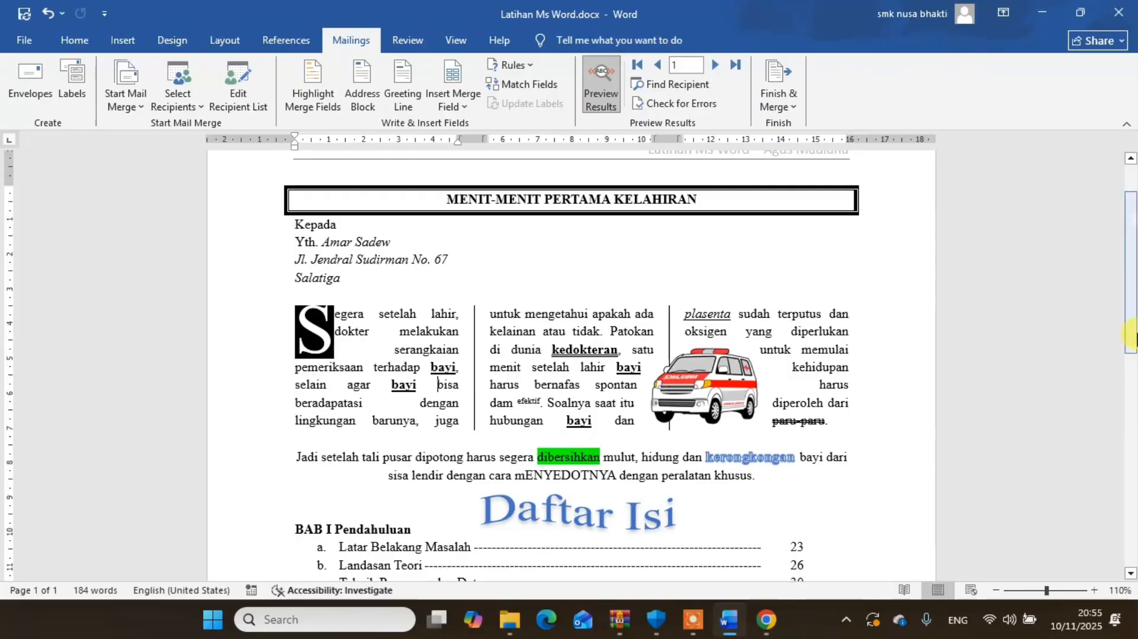
scroll(1129, 279, up, 2)
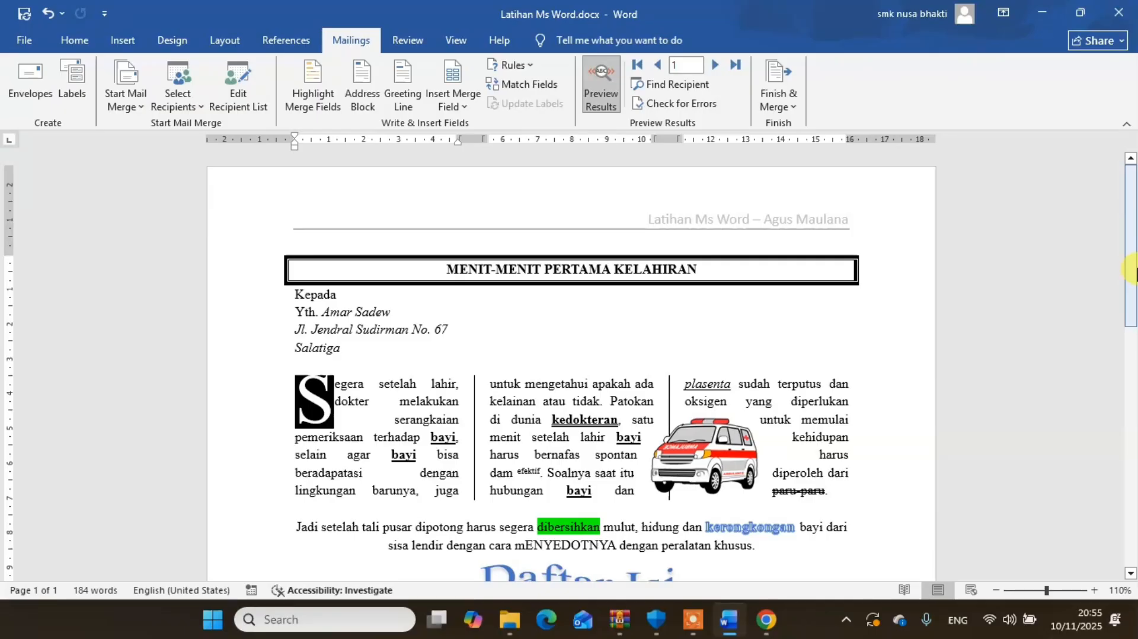